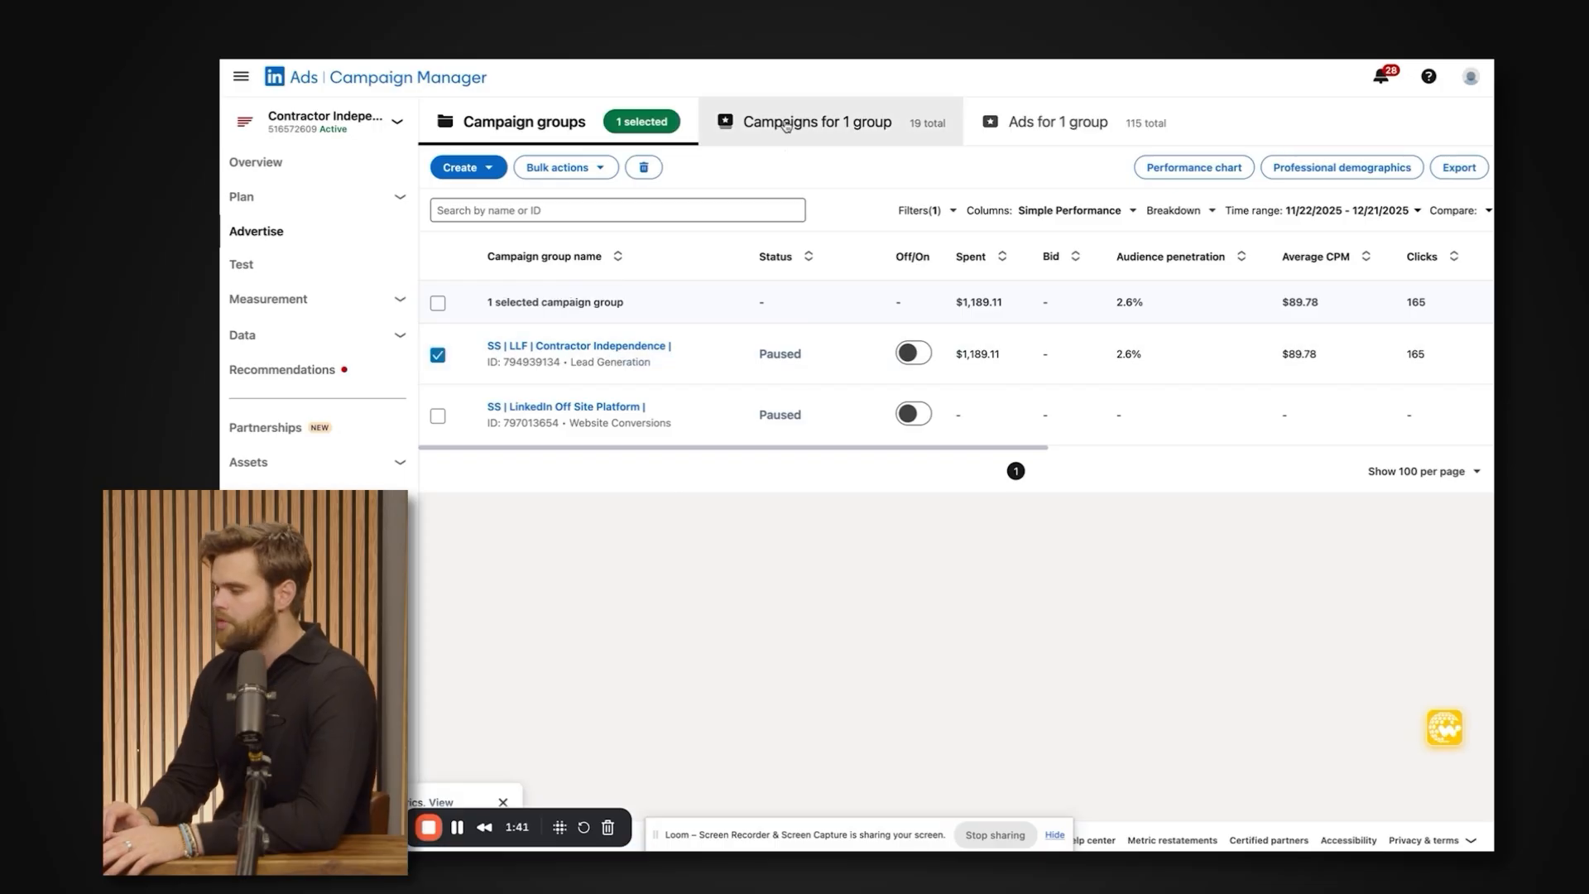
Show the campaigns in the "SS | LLF | Contractor Independence" group and review their names, statuses, spend and bids.
click(787, 126)
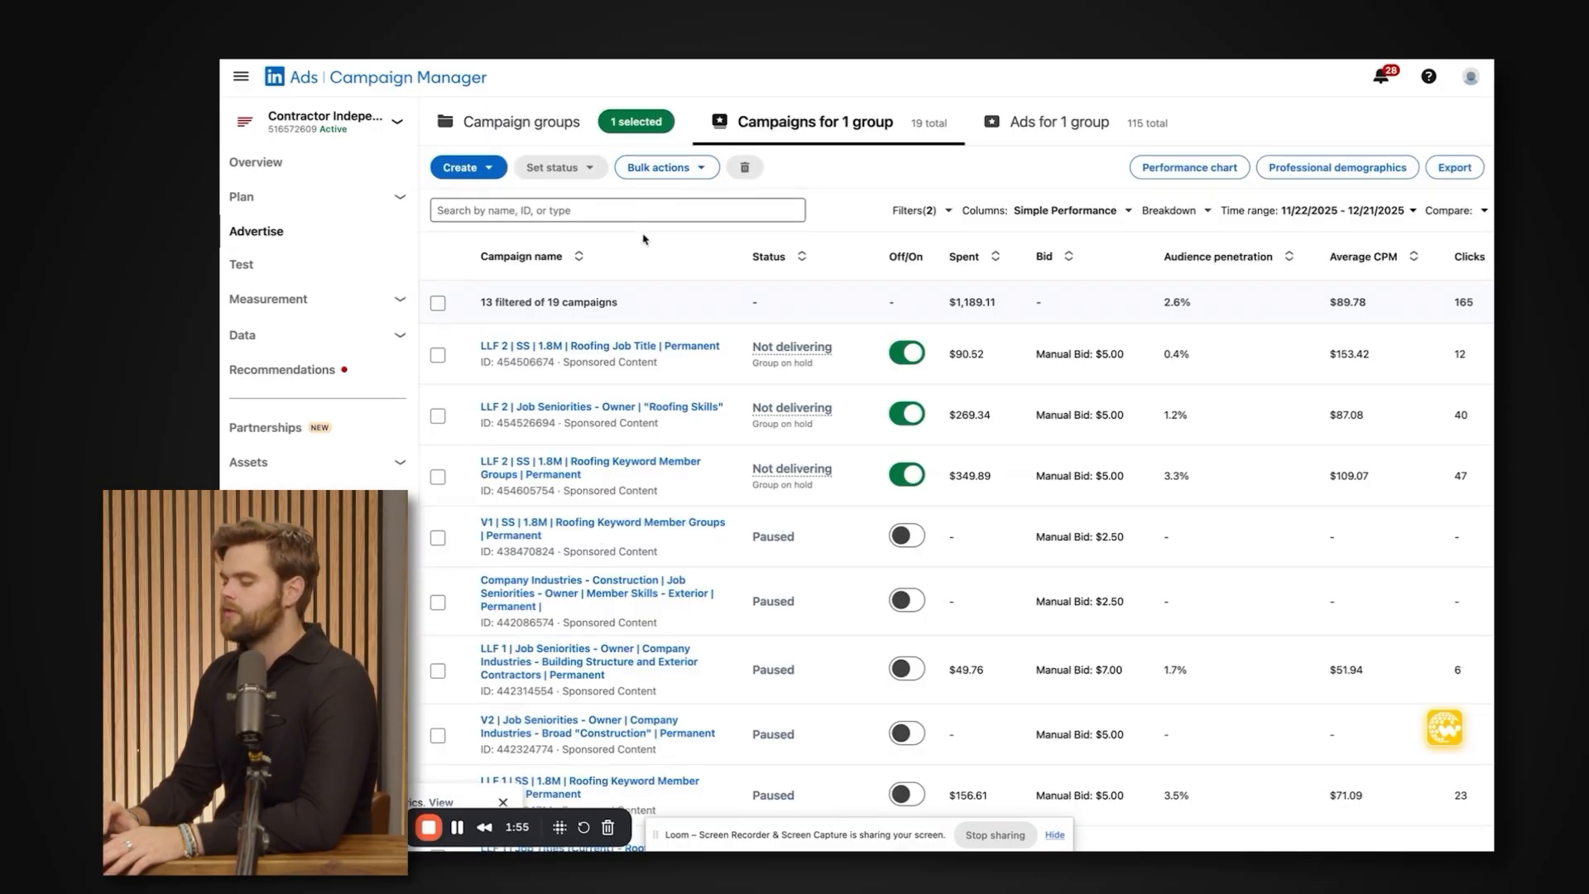
scroll(679, 397, down, 1)
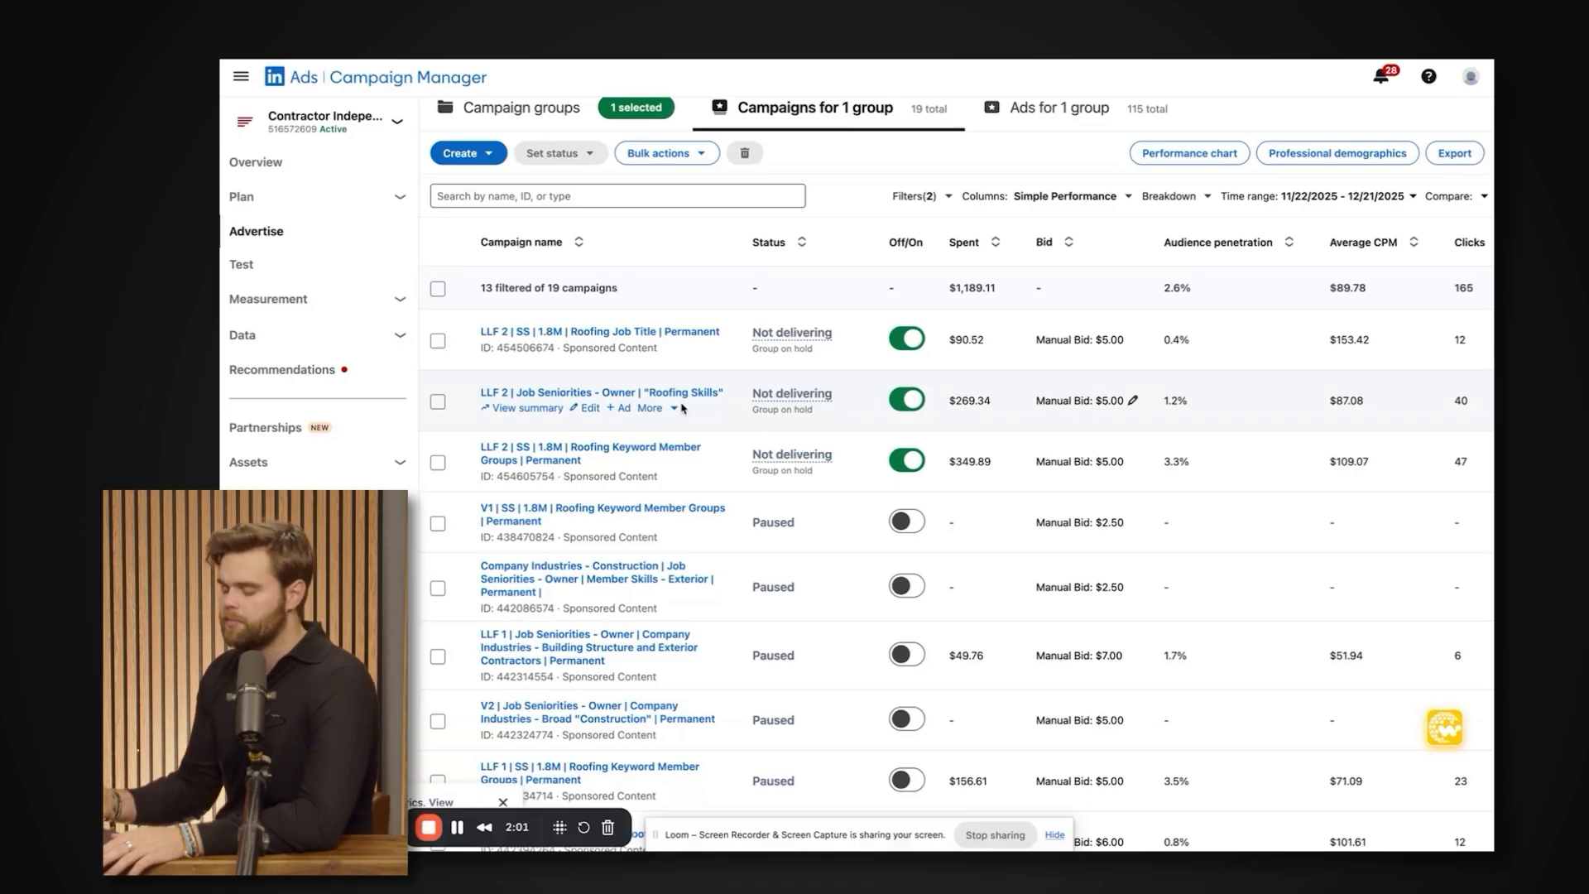
scroll(679, 401, down, 3)
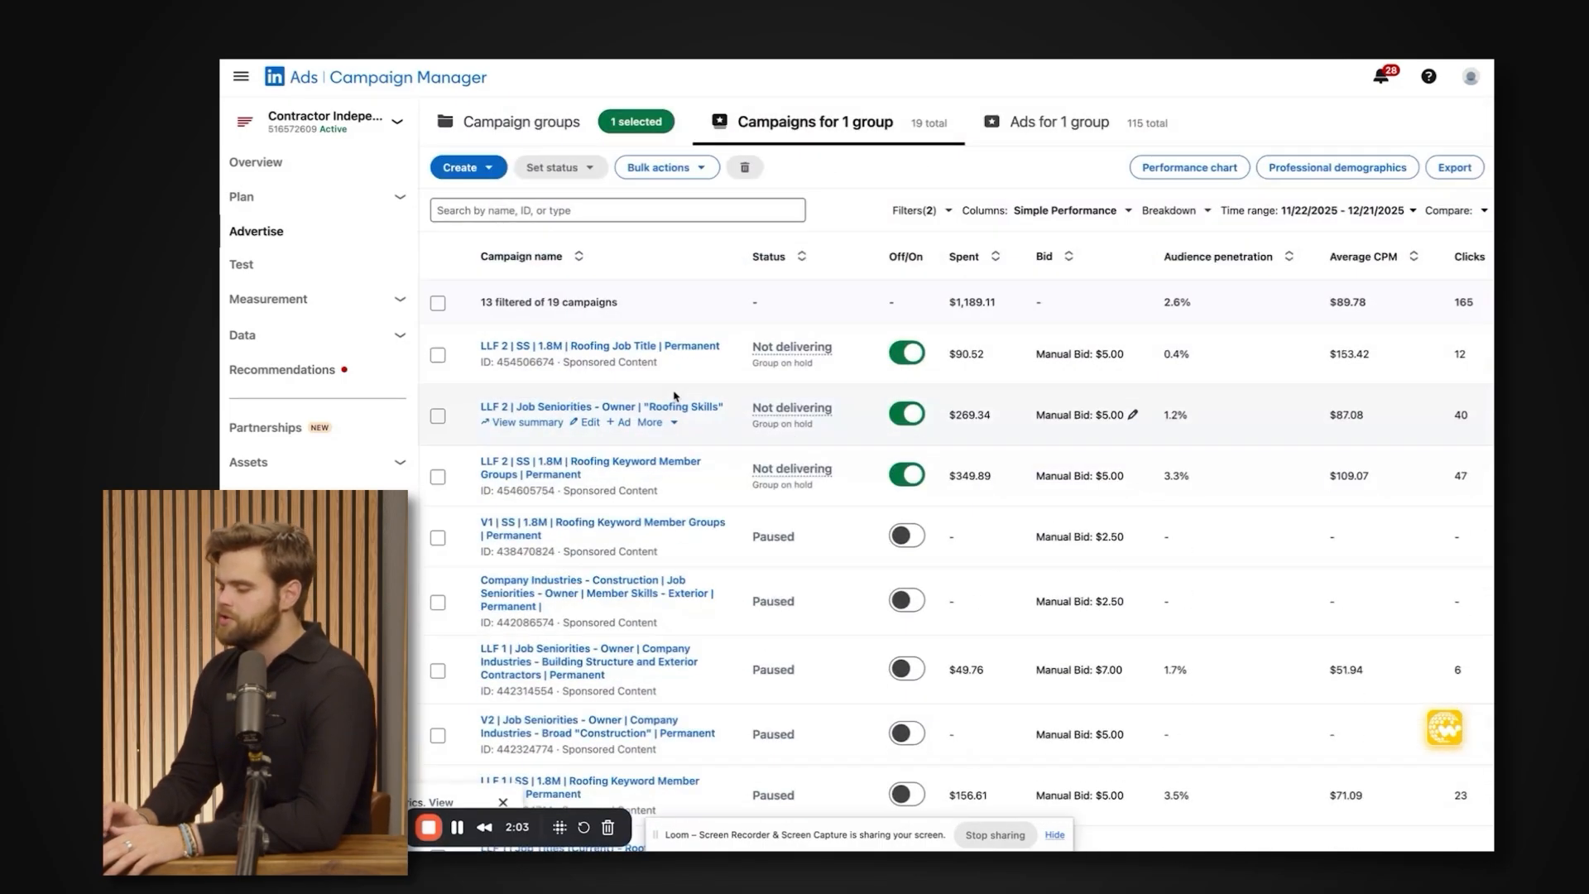
scroll(675, 397, up, 4)
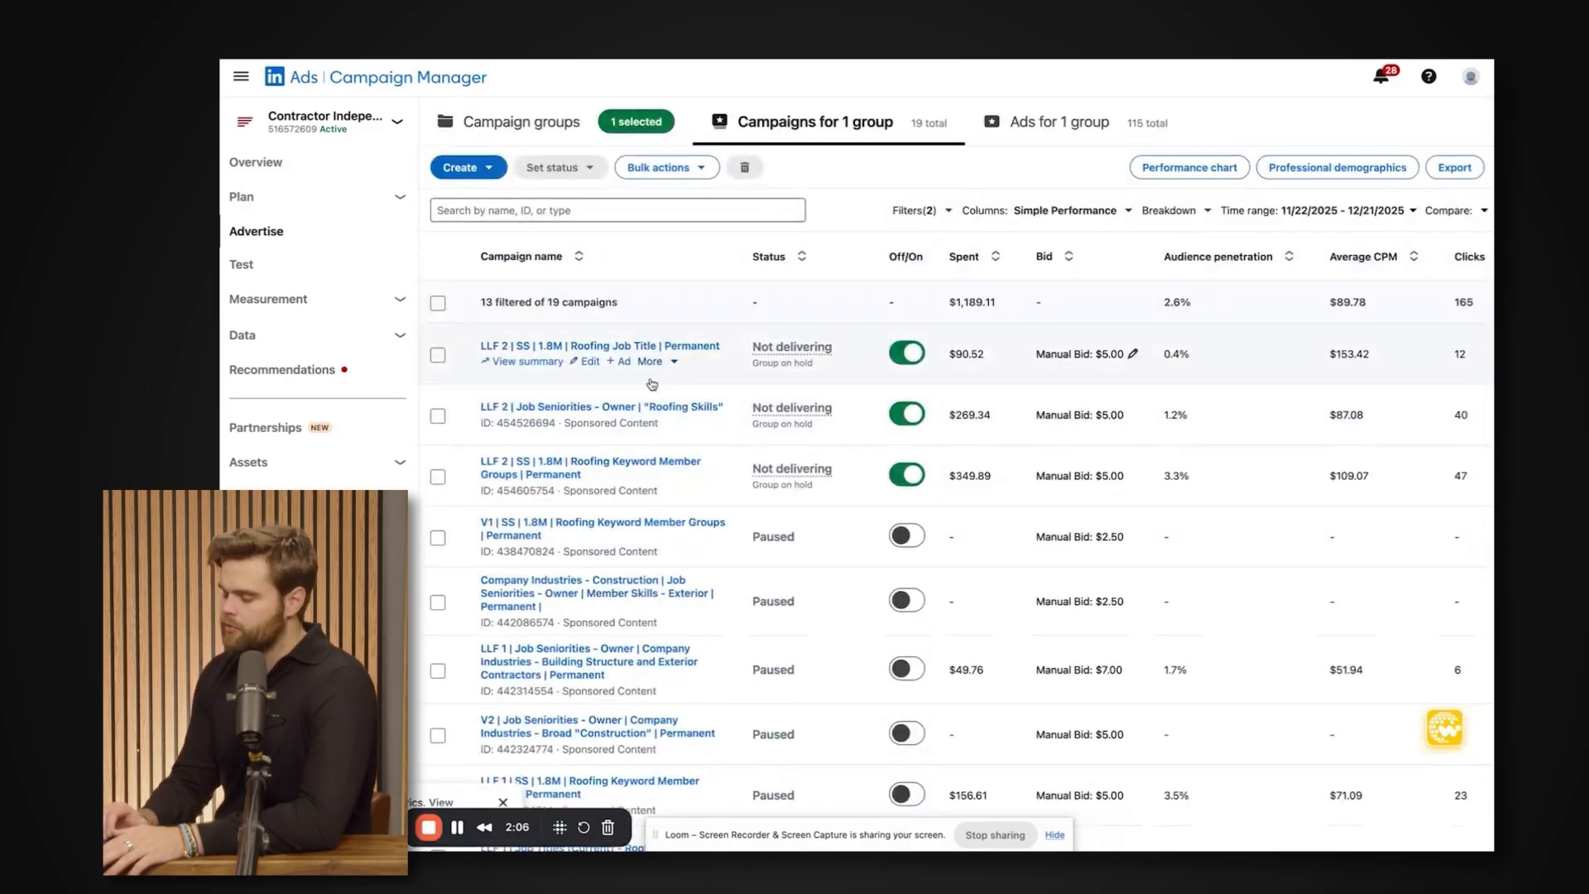
scroll(654, 414, down, 4)
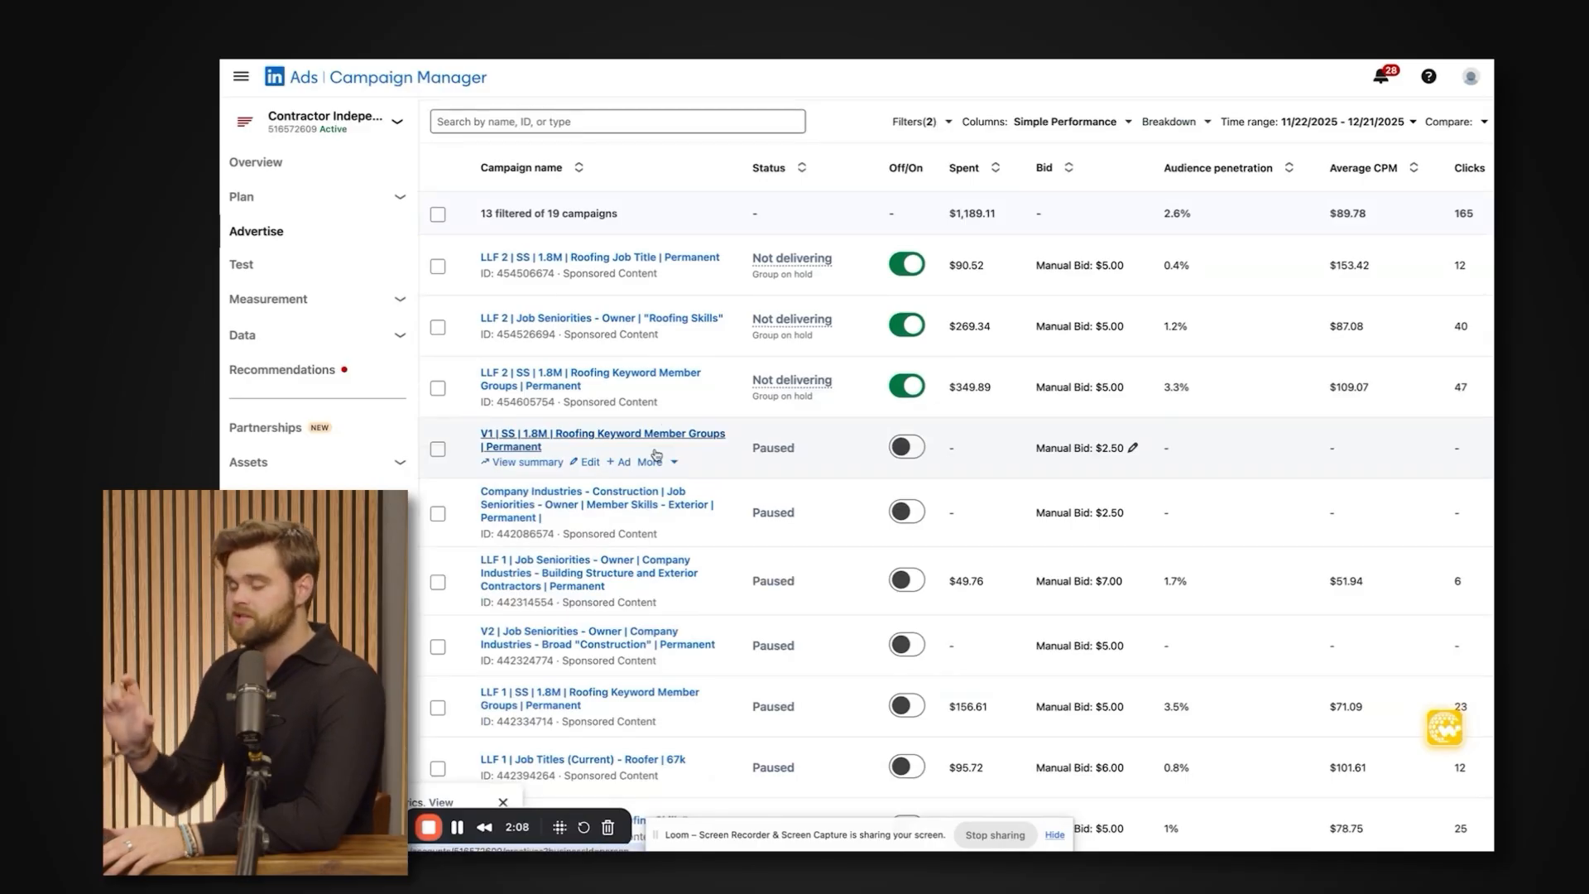
scroll(654, 454, down, 3)
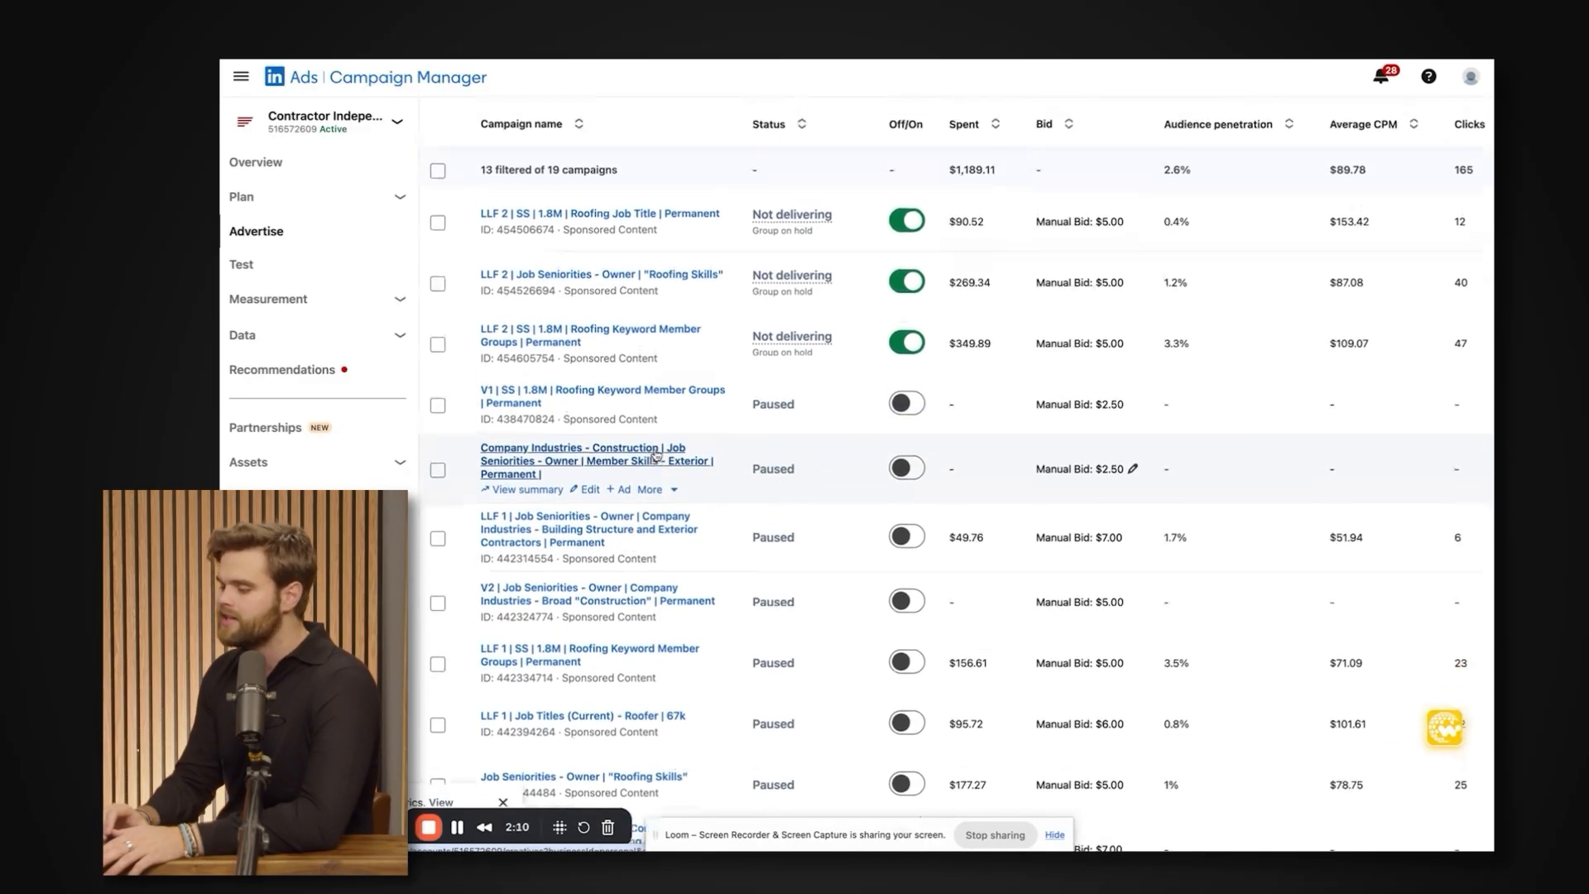
scroll(654, 453, up, 6)
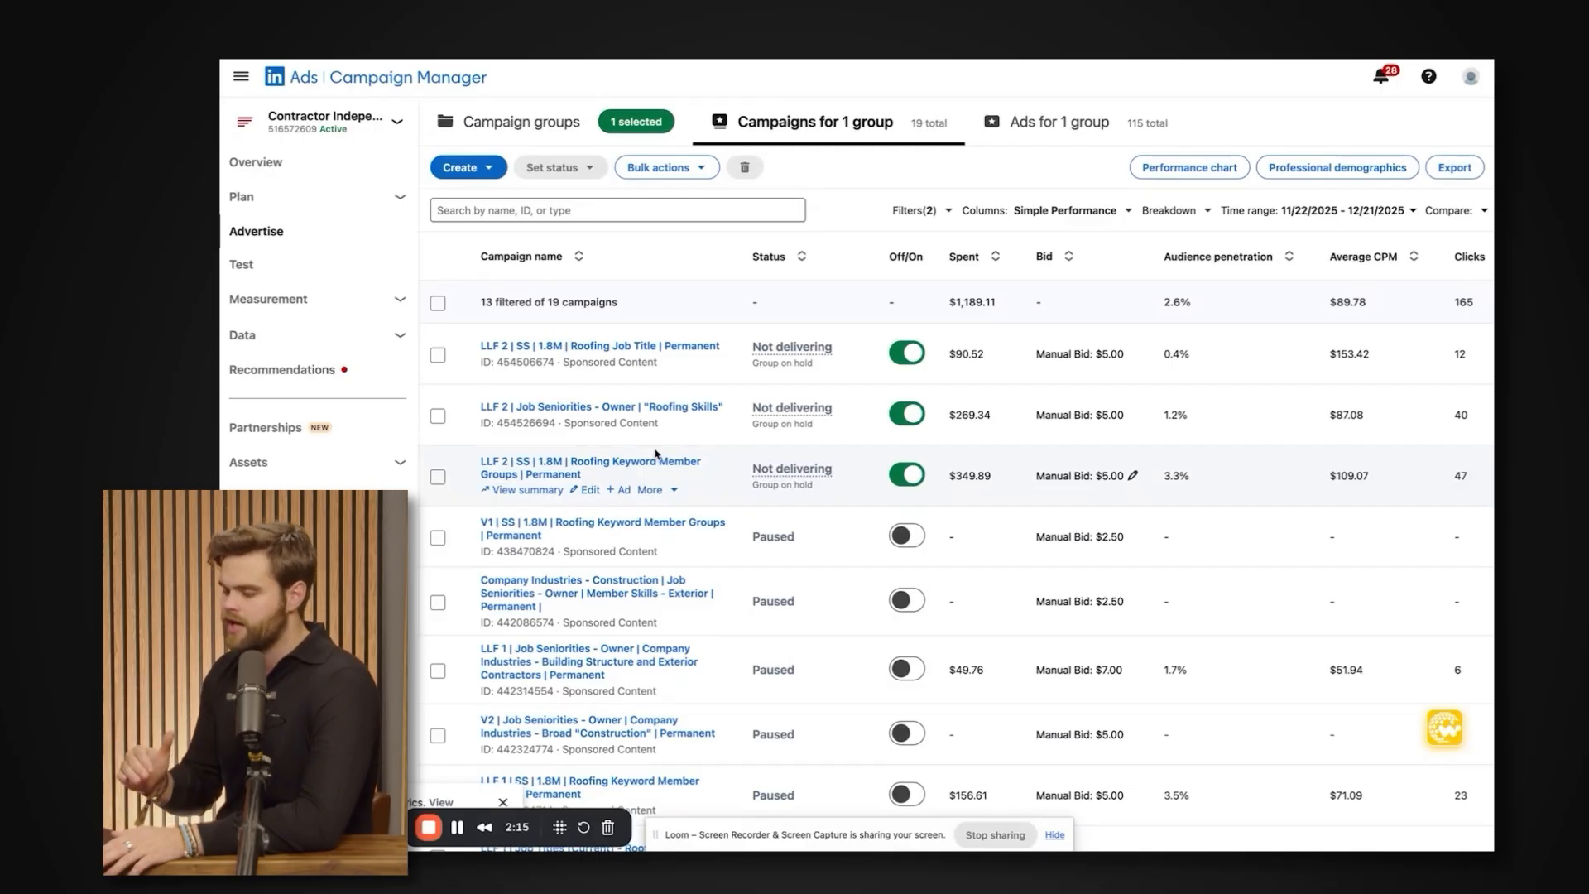
scroll(656, 453, down, 1)
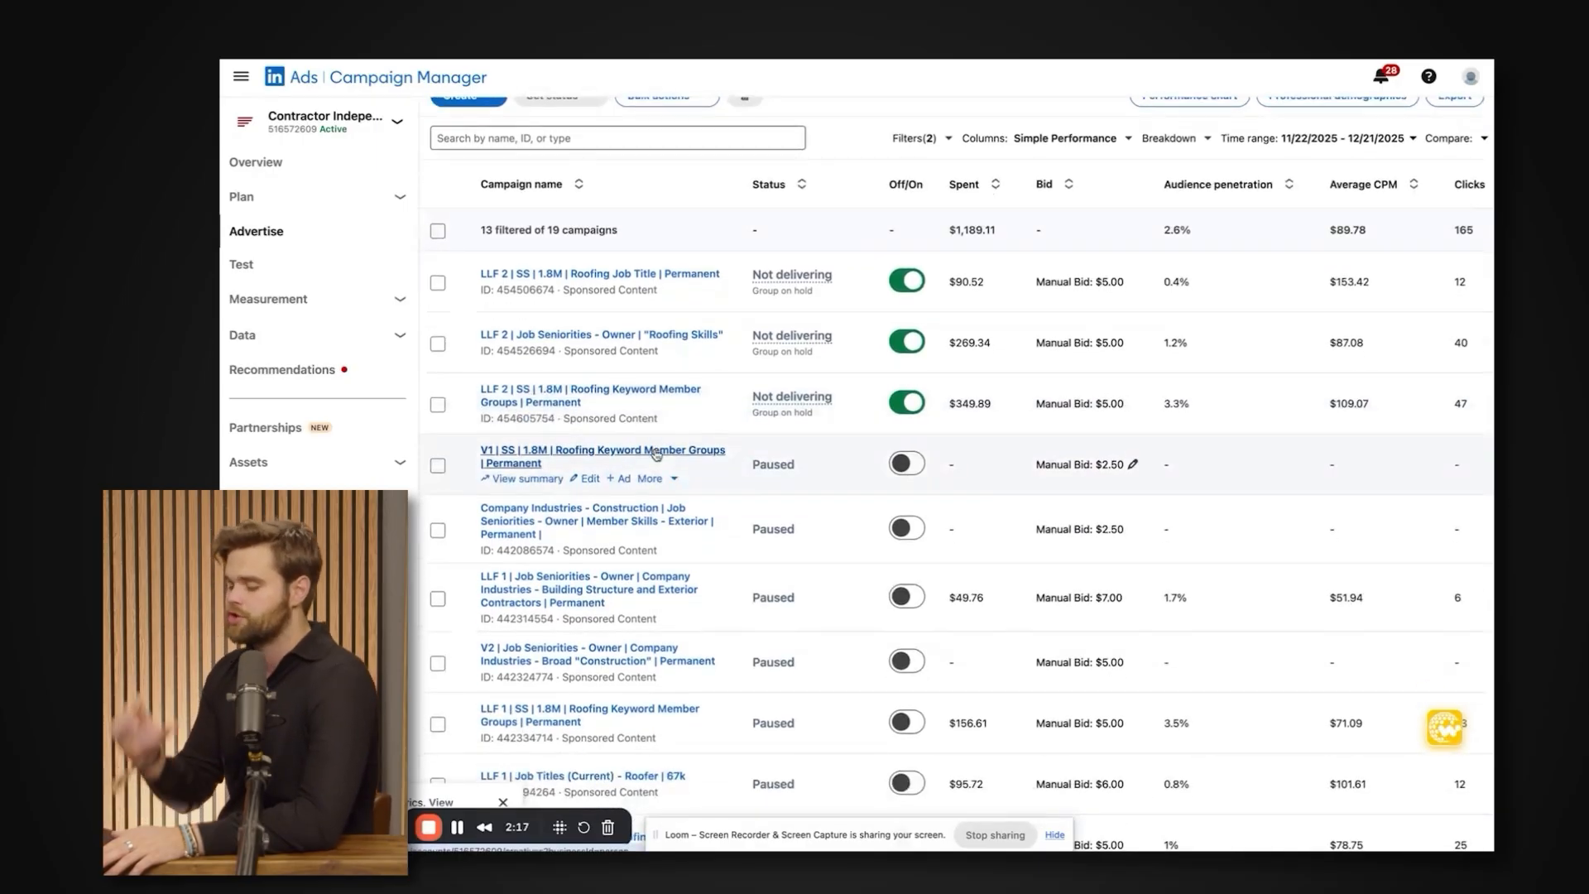
scroll(657, 454, down, 1)
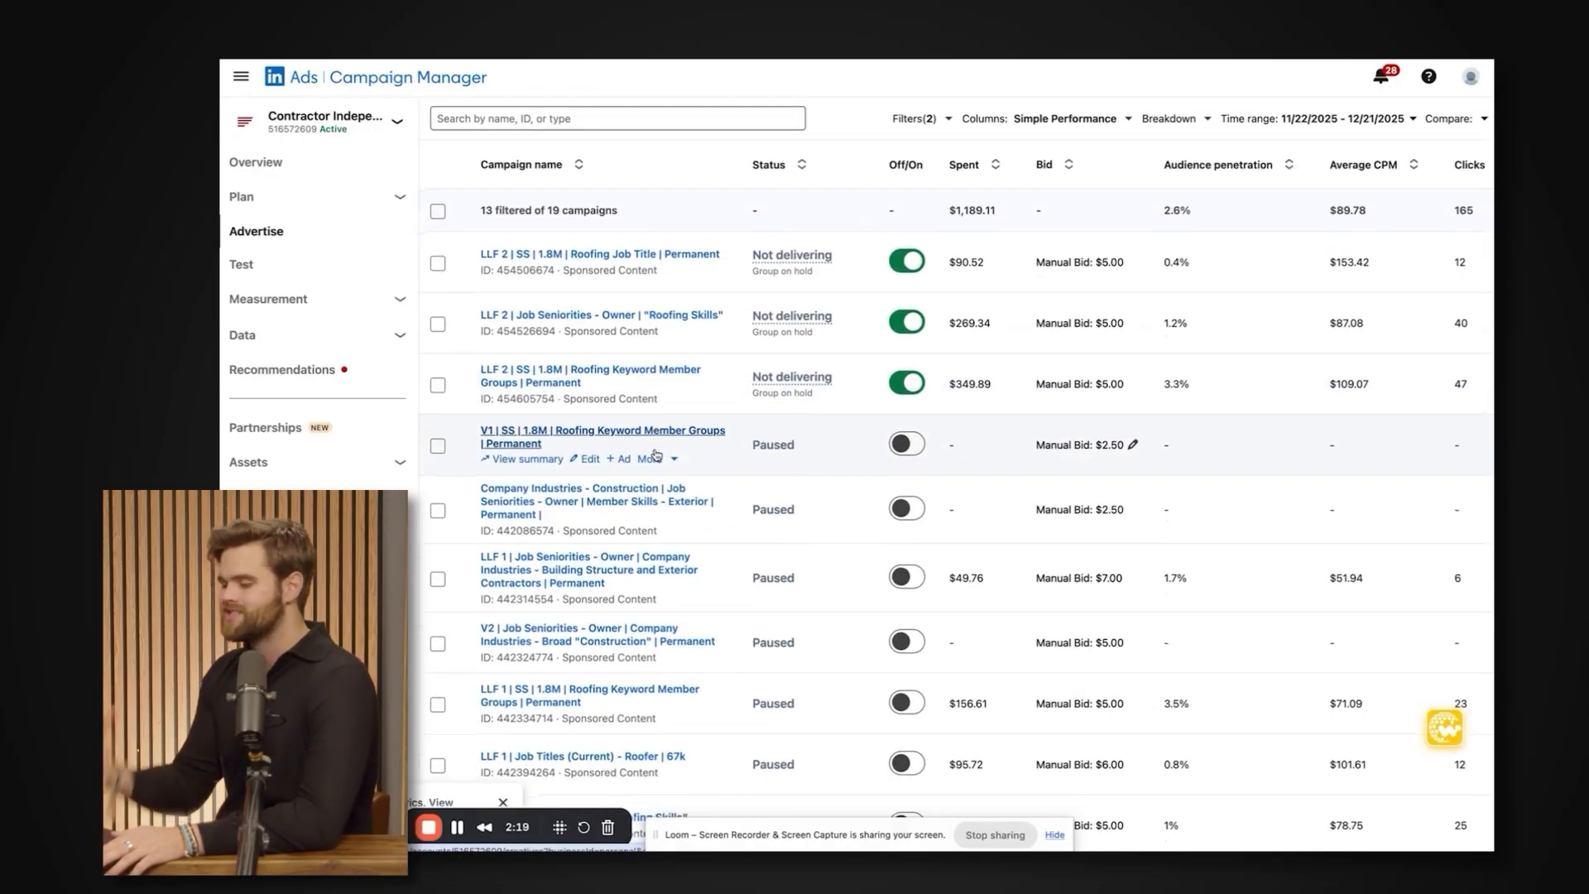
scroll(656, 454, up, 2)
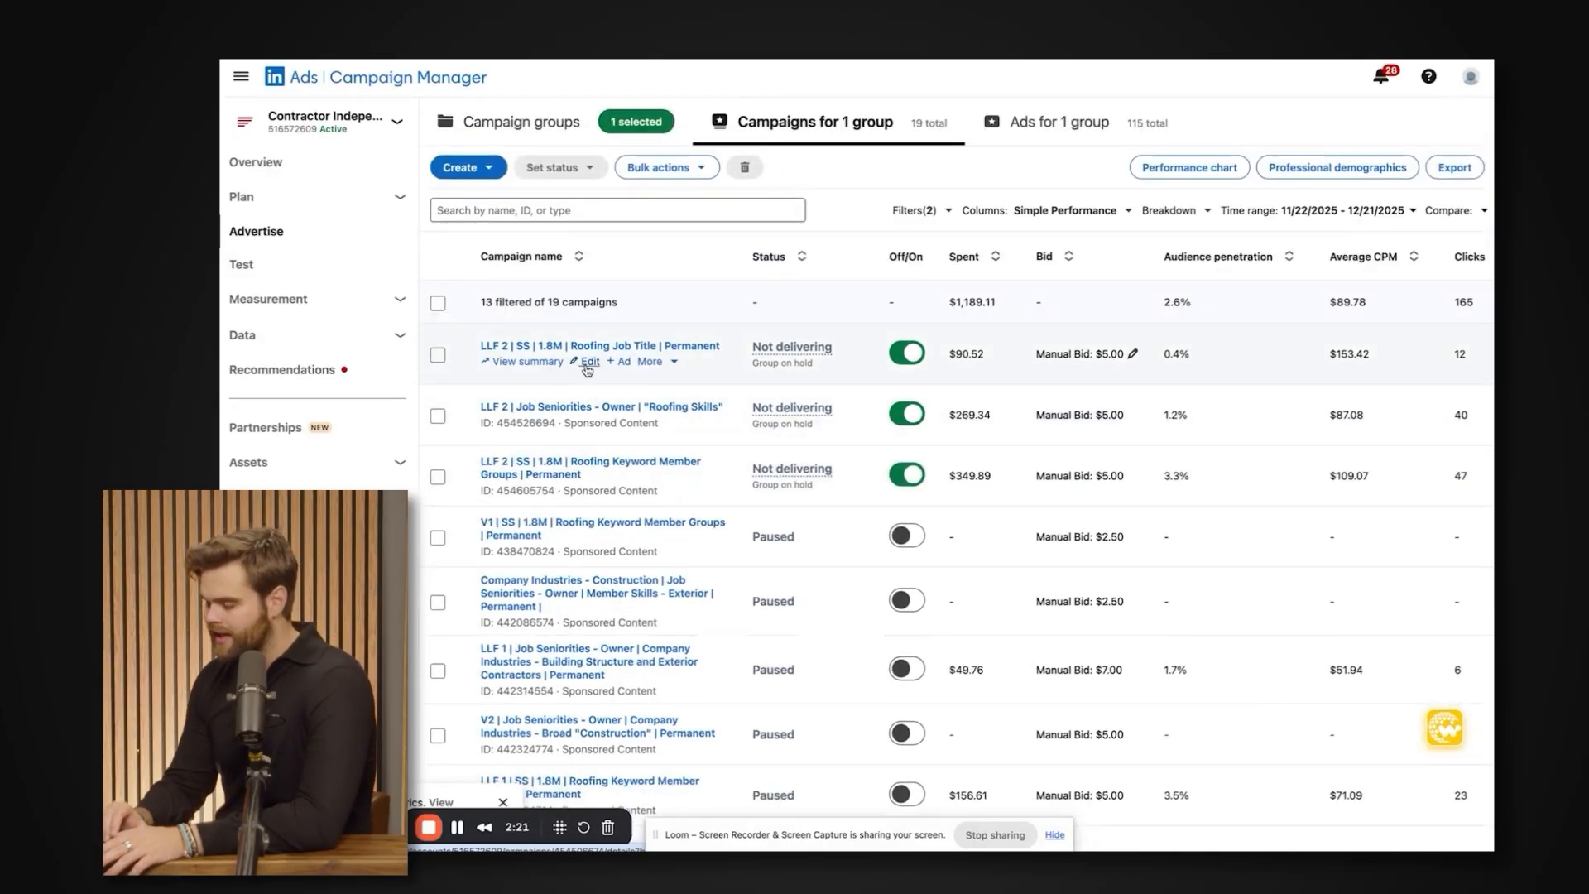
Open the "LLF 2 | SS | 1.8M | Roofing Job Title | Permanent" campaign for editing and check its location type options.
click(586, 369)
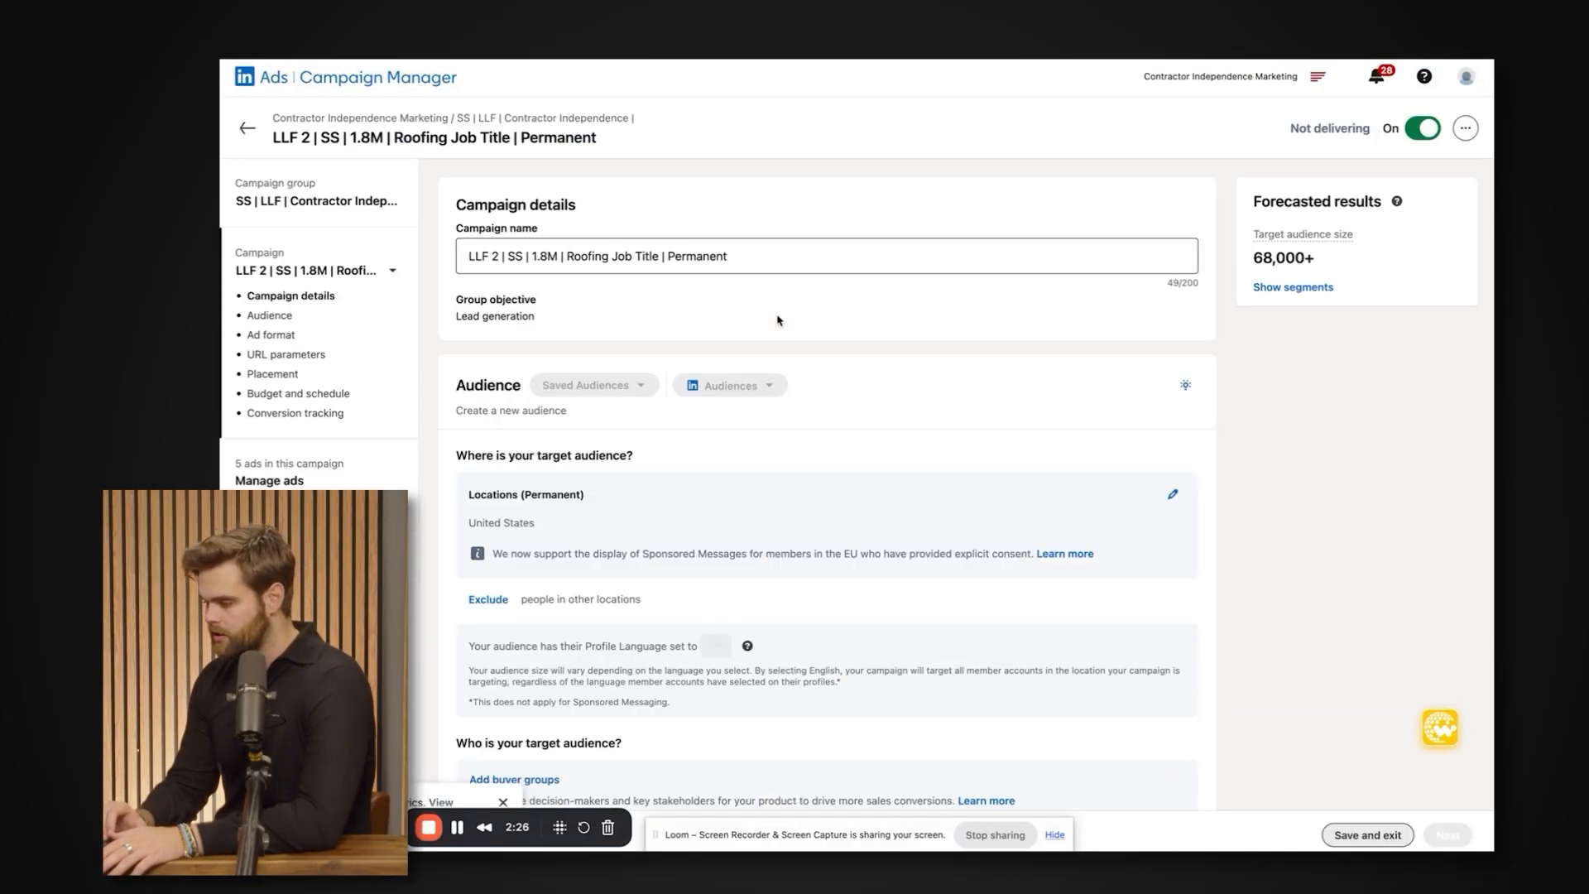
click(1173, 177)
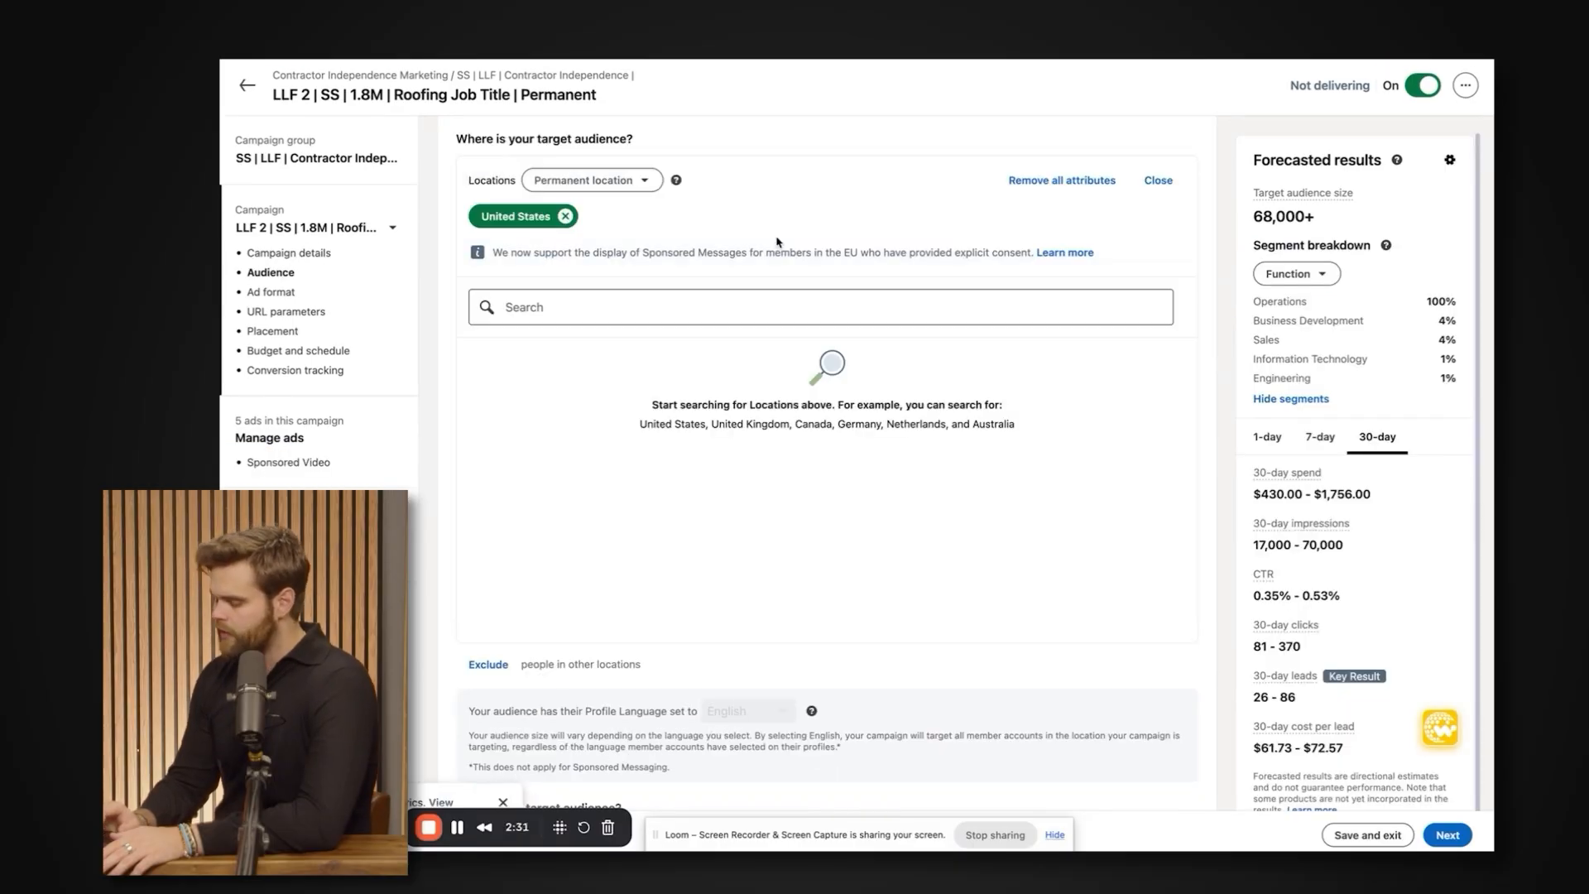
click(621, 189)
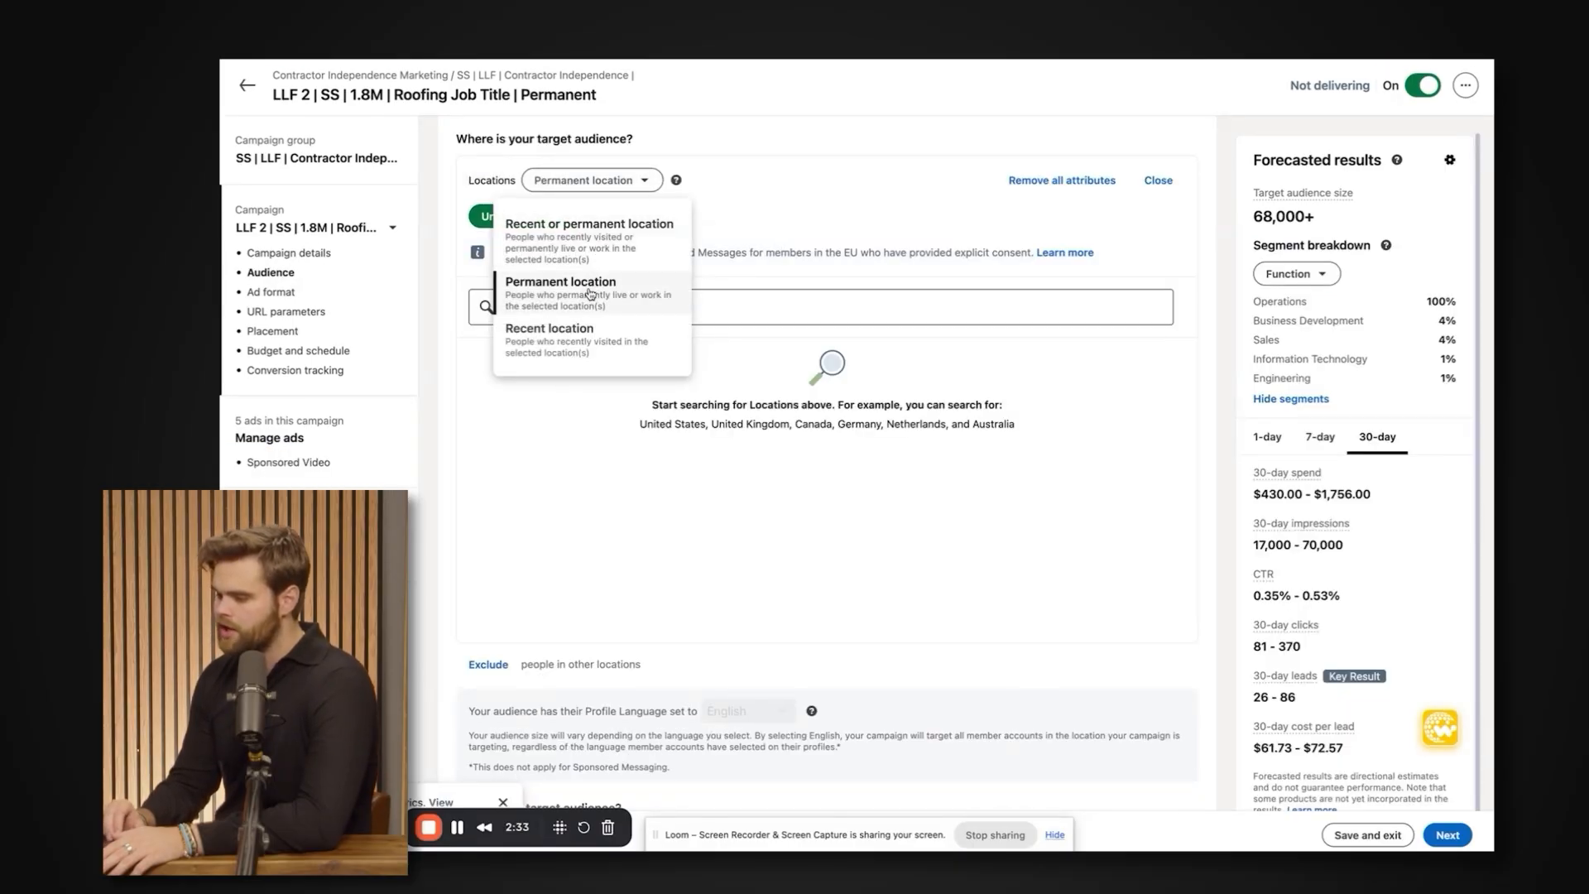
click(1157, 183)
Examine the campaign's target location and location type in the audience section.
scroll(884, 259, down, 2)
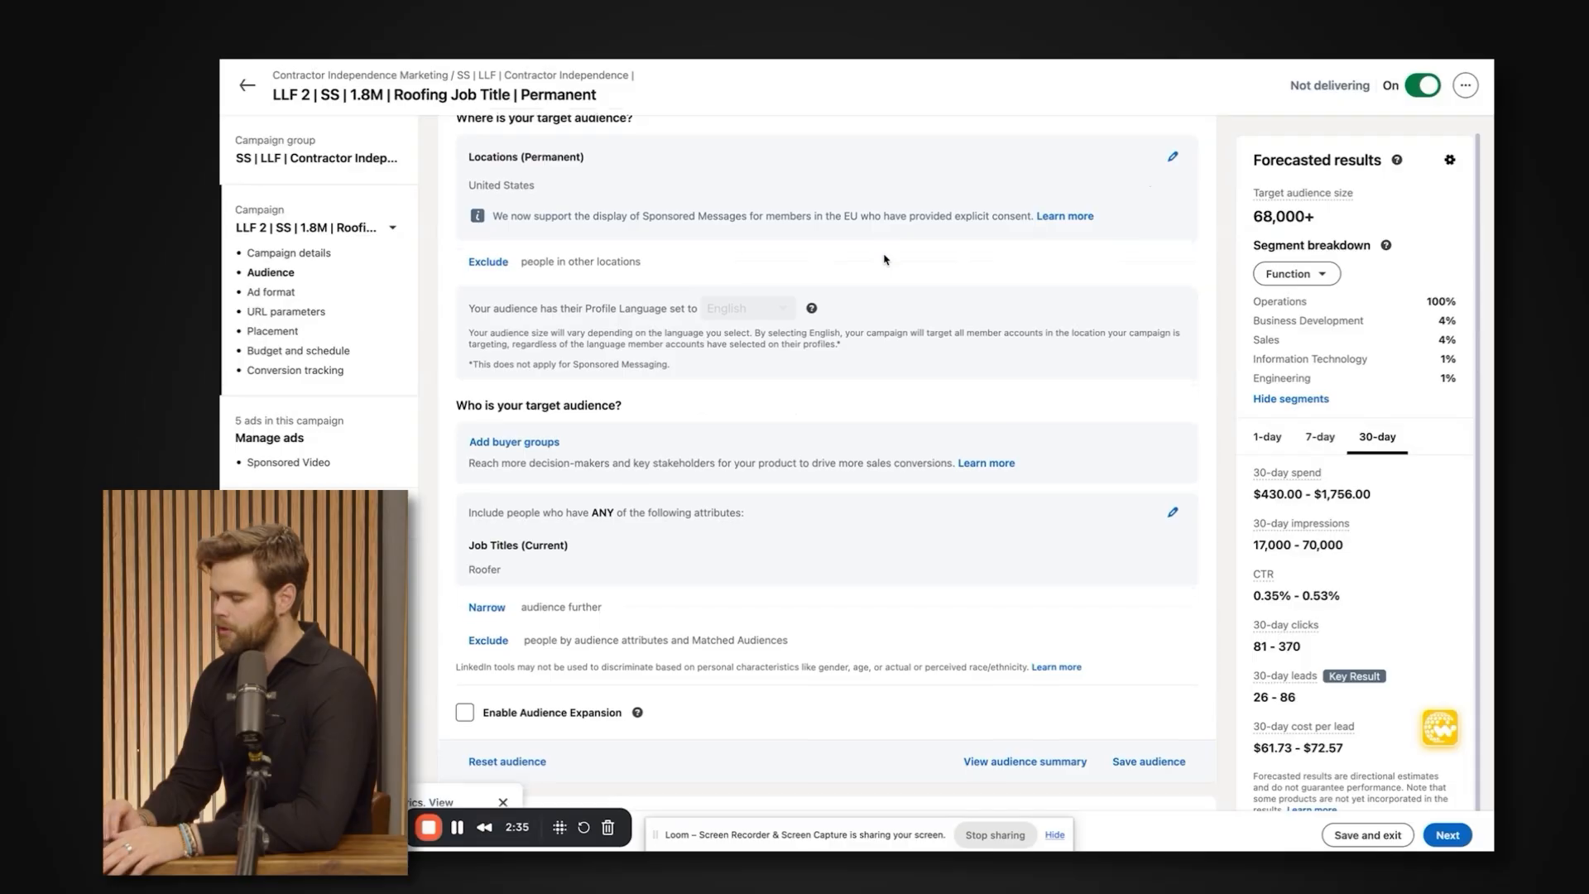
scroll(883, 259, down, 2)
scroll(745, 249, up, 3)
mouse_move(462, 198)
mouse_down()
mouse_move(556, 236)
mouse_move(456, 200)
mouse_up()
scroll(455, 200, down, 1)
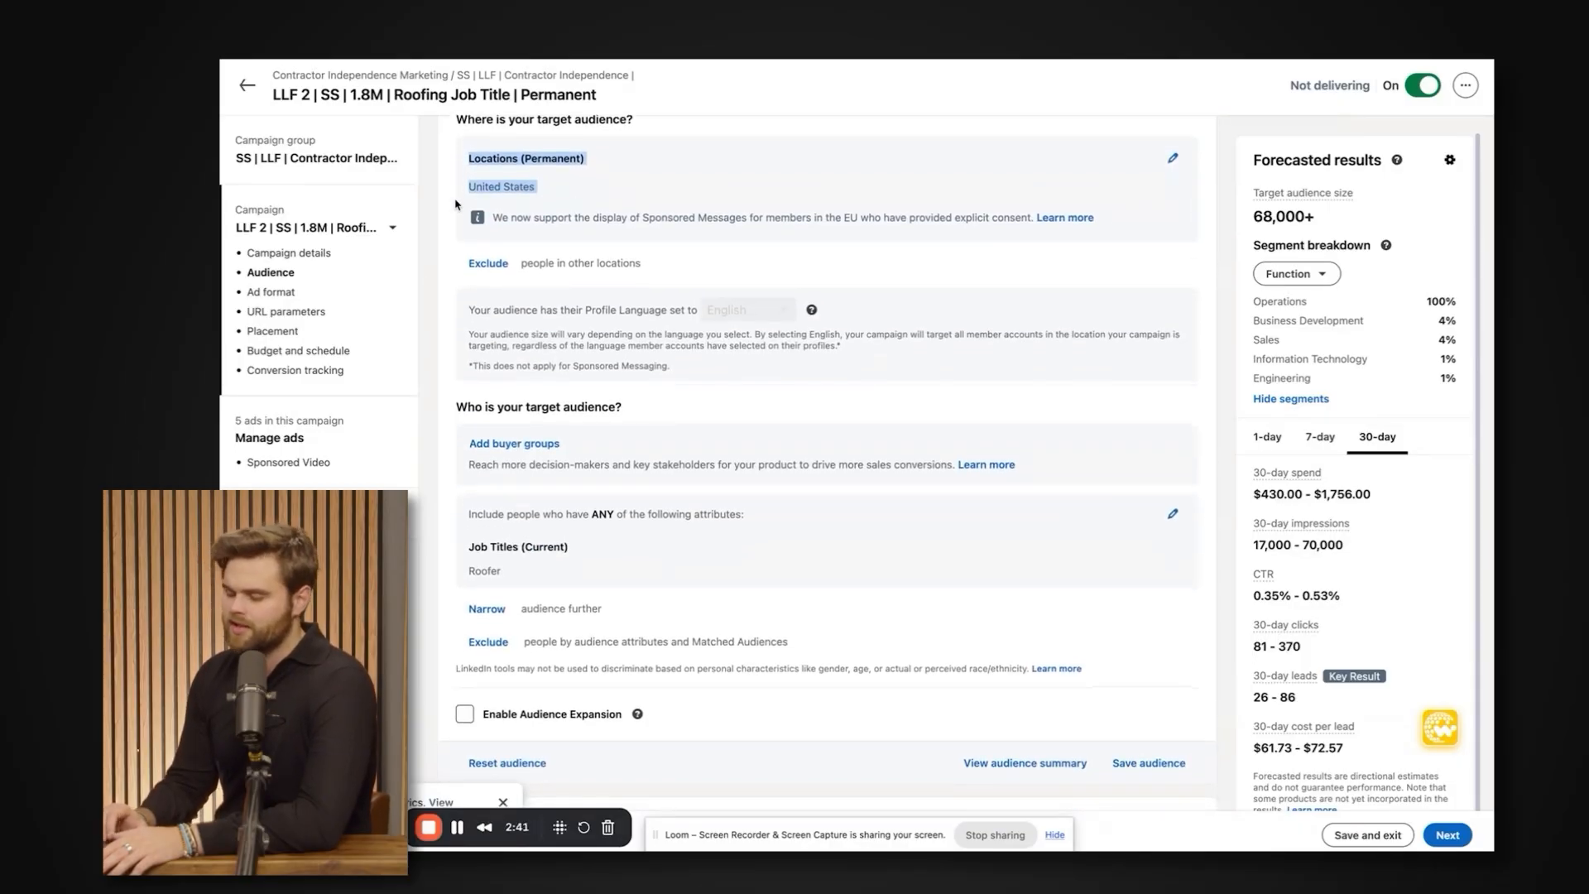
click(521, 201)
drag(552, 192, 464, 161)
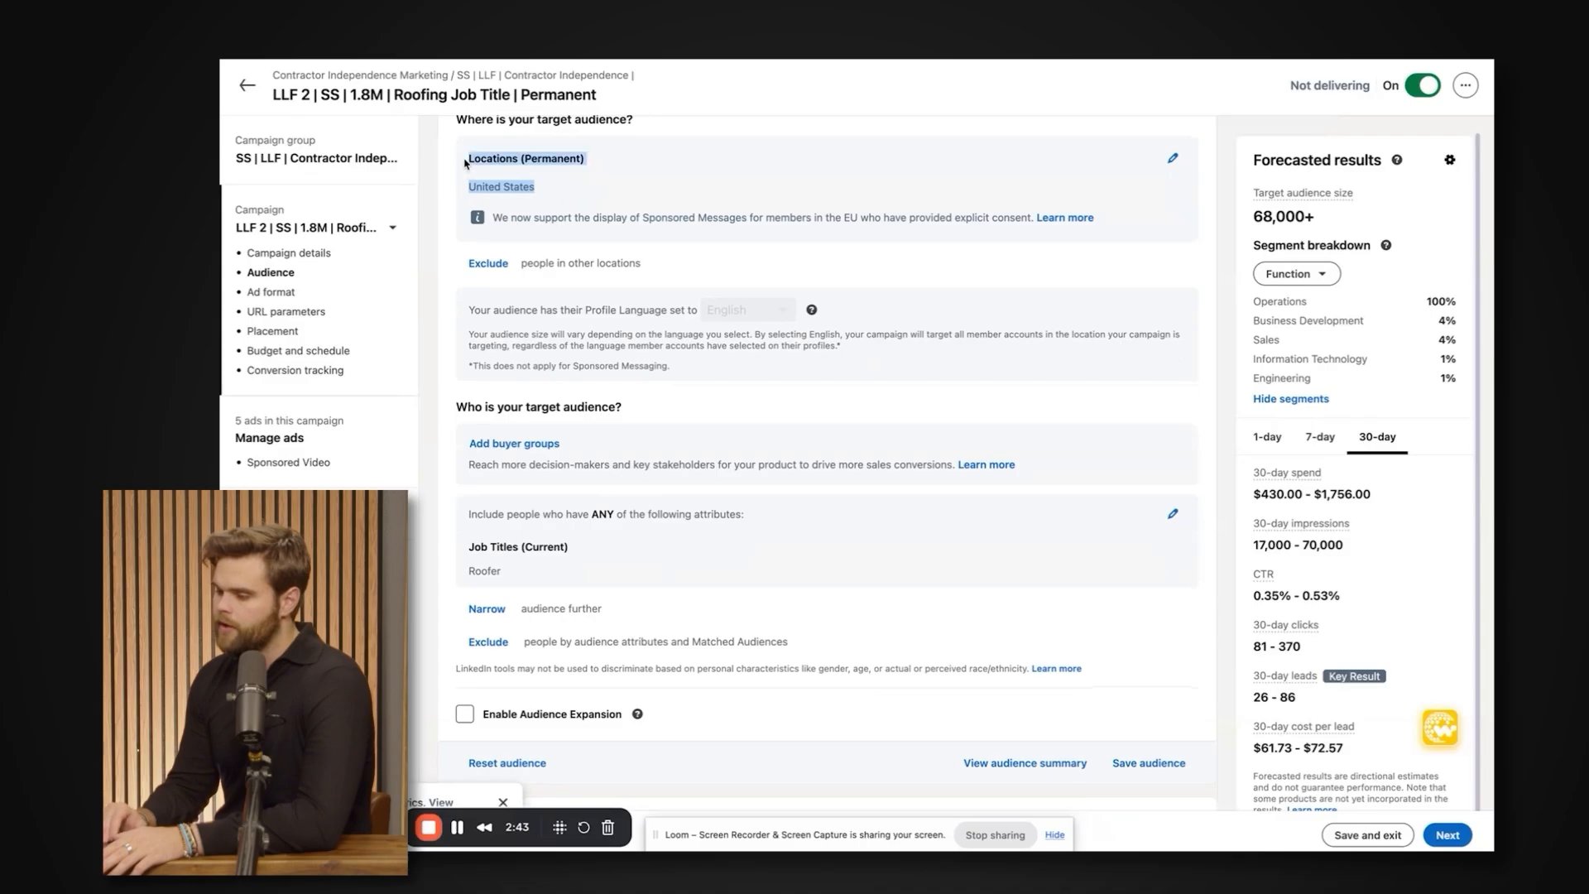
scroll(558, 314, down, 4)
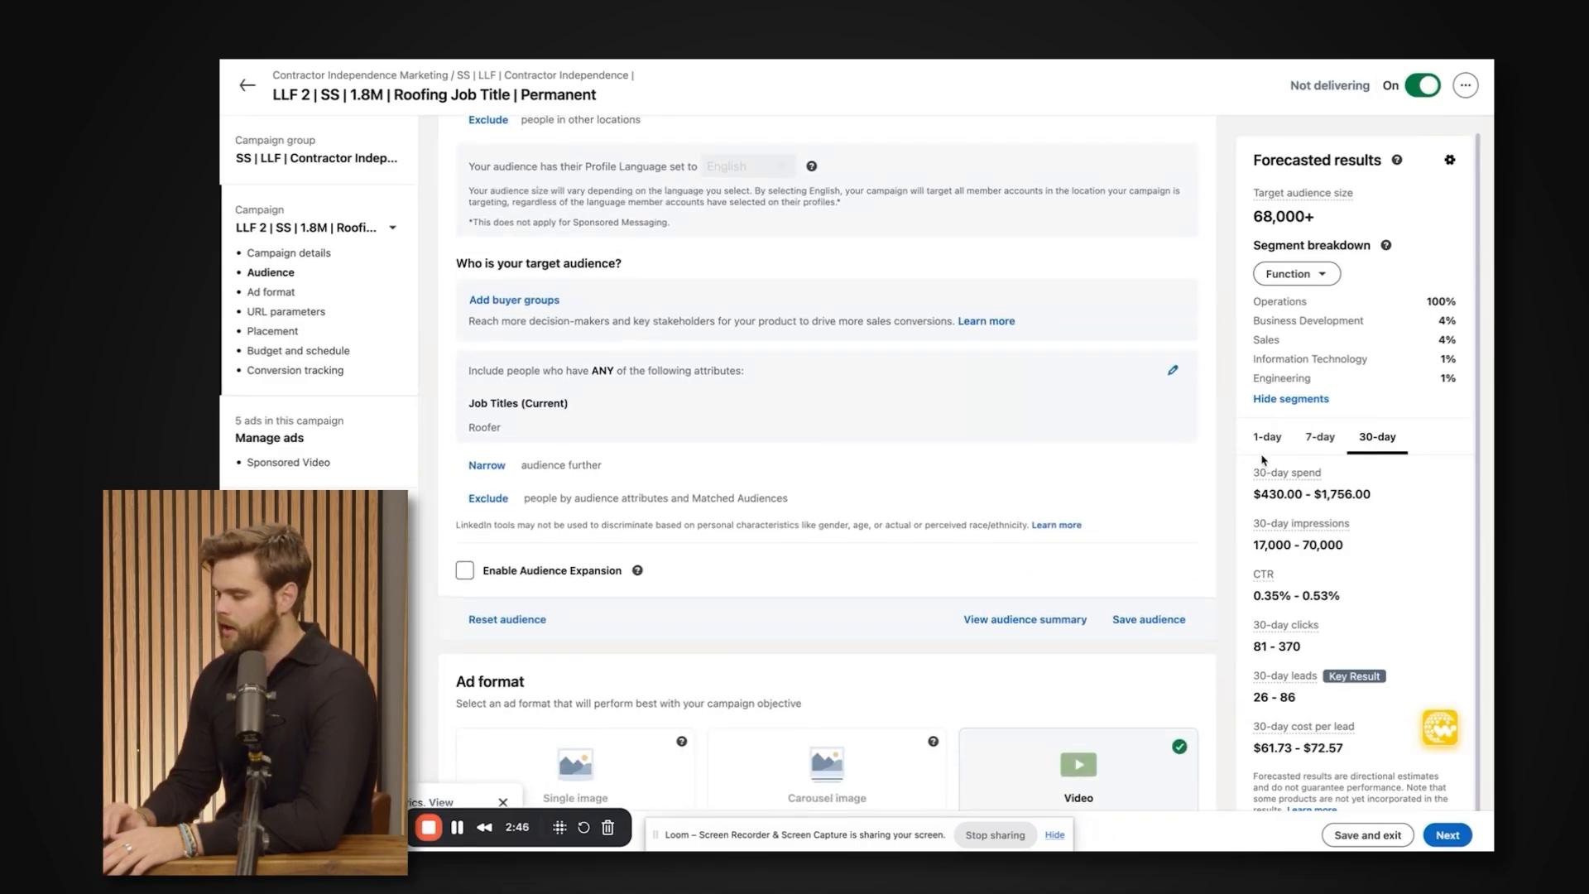
Examine the included job title targeting and look through the Audiences and Audience attributes categories.
mouse_move(460, 404)
mouse_down()
mouse_move(534, 439)
mouse_move(464, 402)
mouse_up()
click(533, 438)
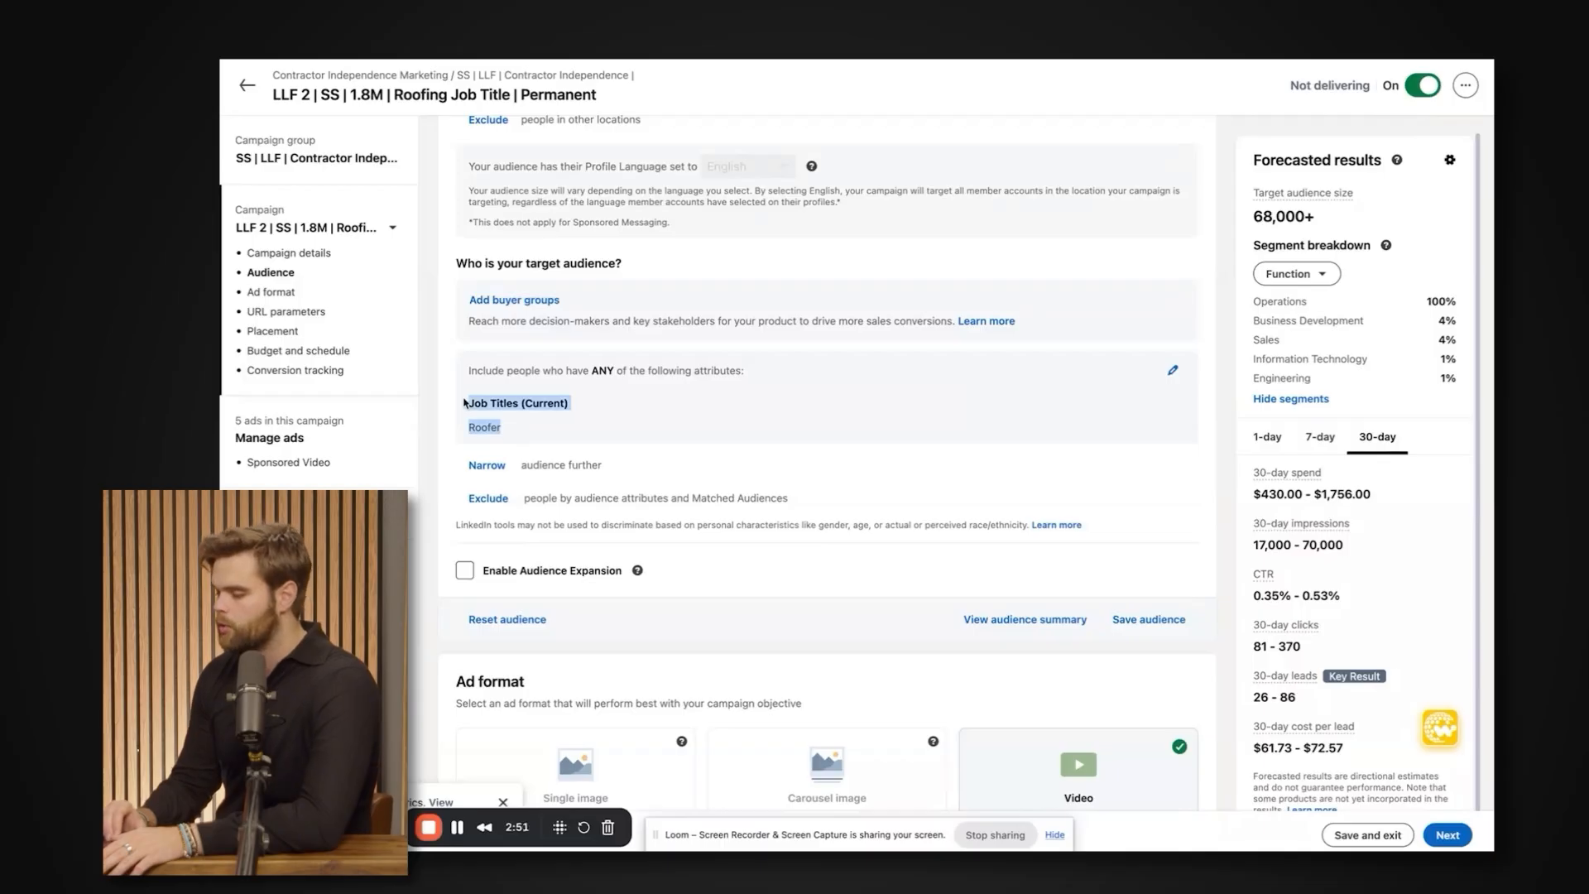
scroll(489, 427, down, 3)
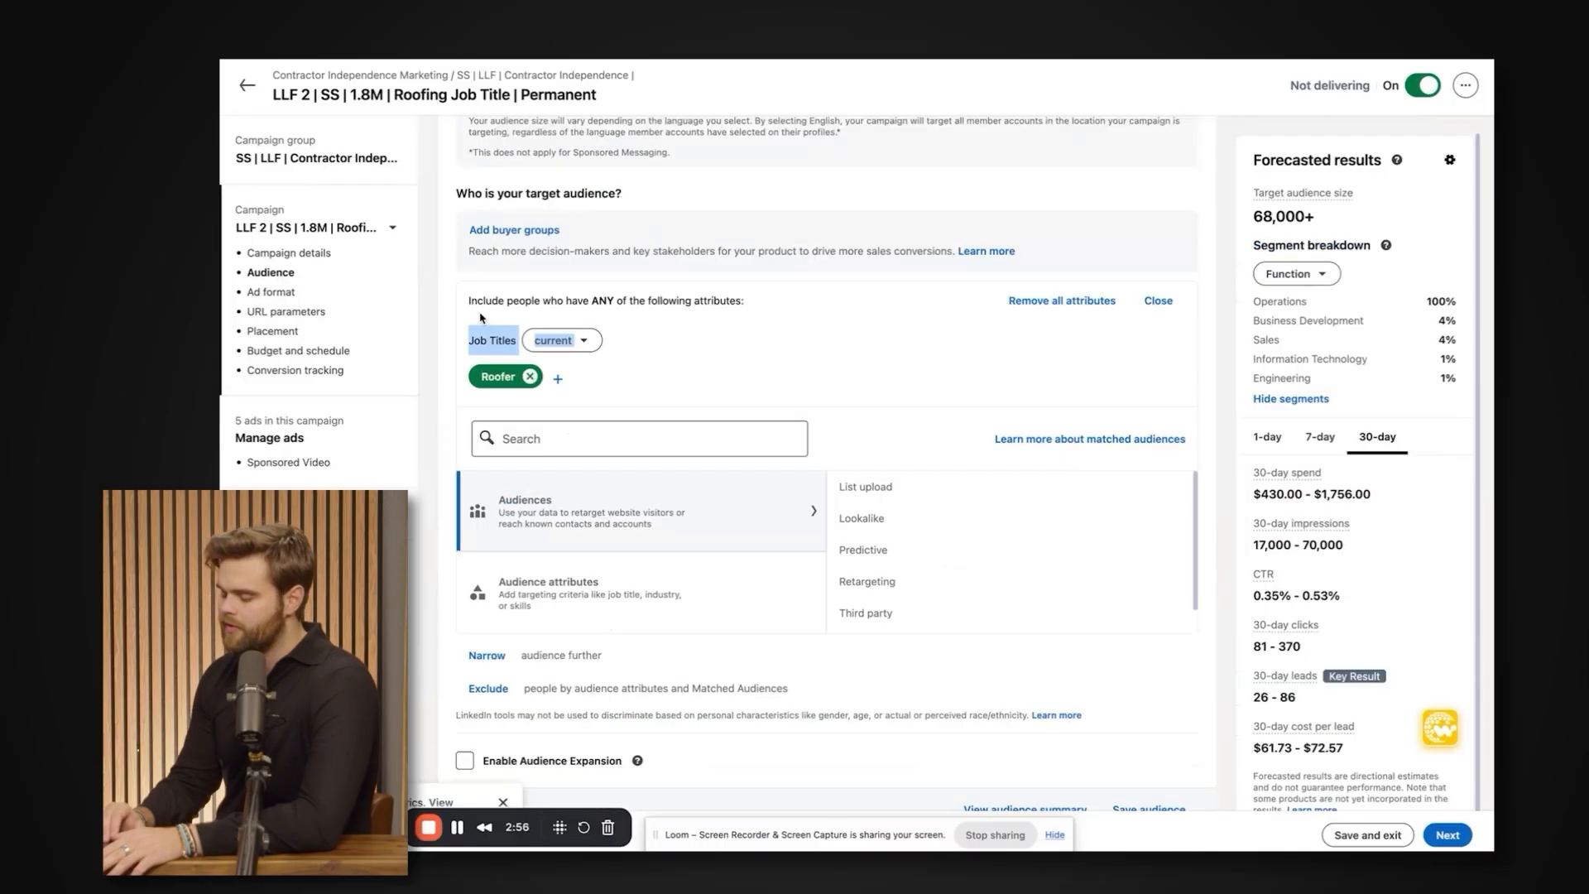
scroll(493, 339, down, 2)
click(550, 406)
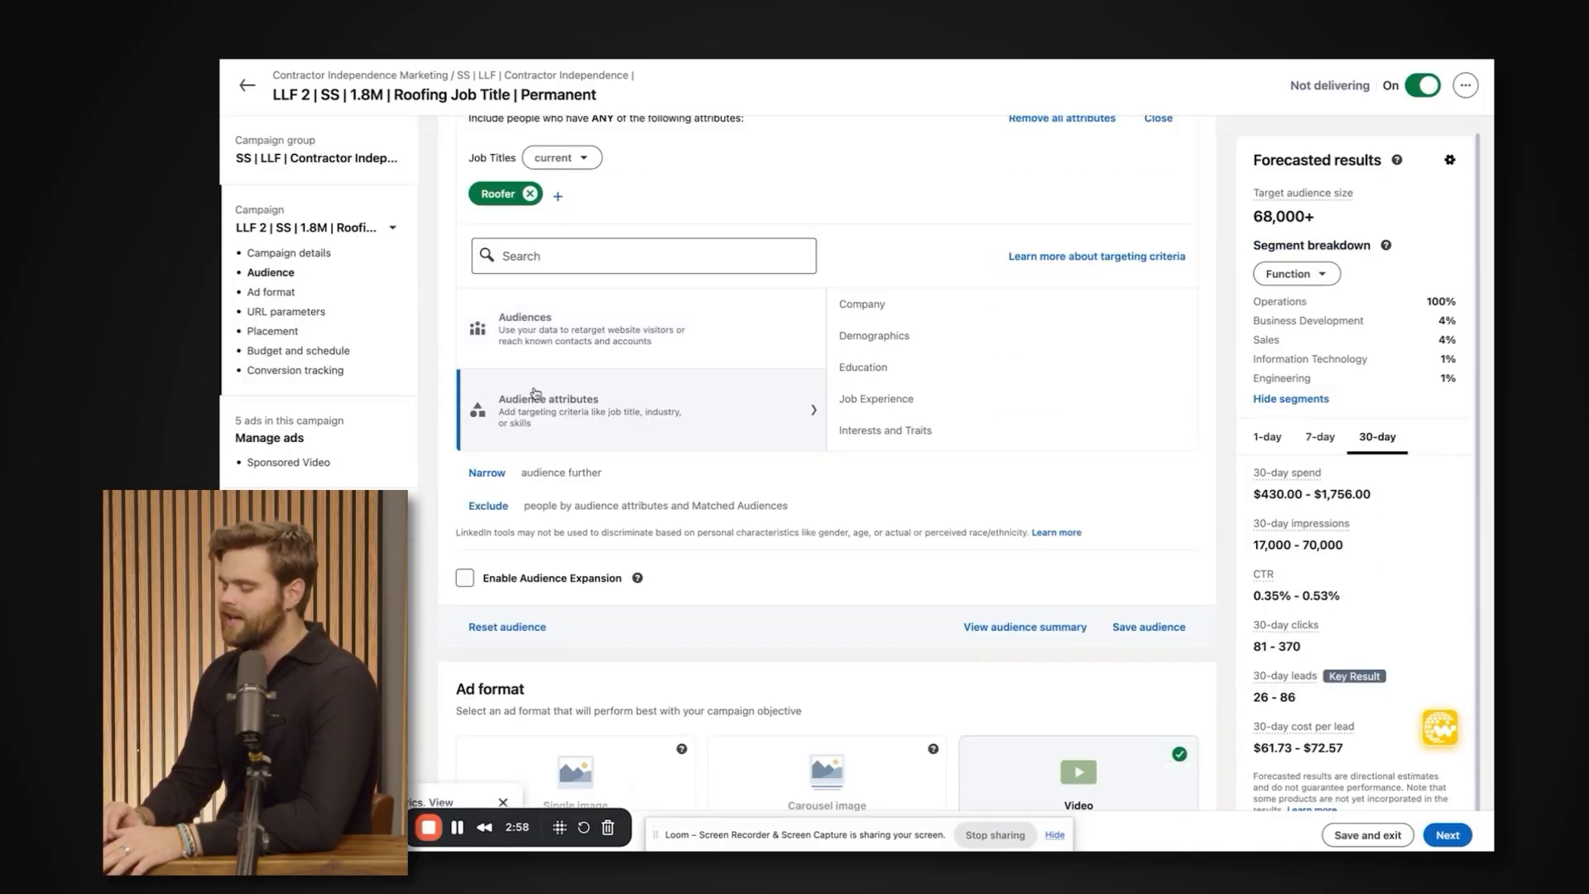
click(553, 358)
scroll(745, 322, up, 1)
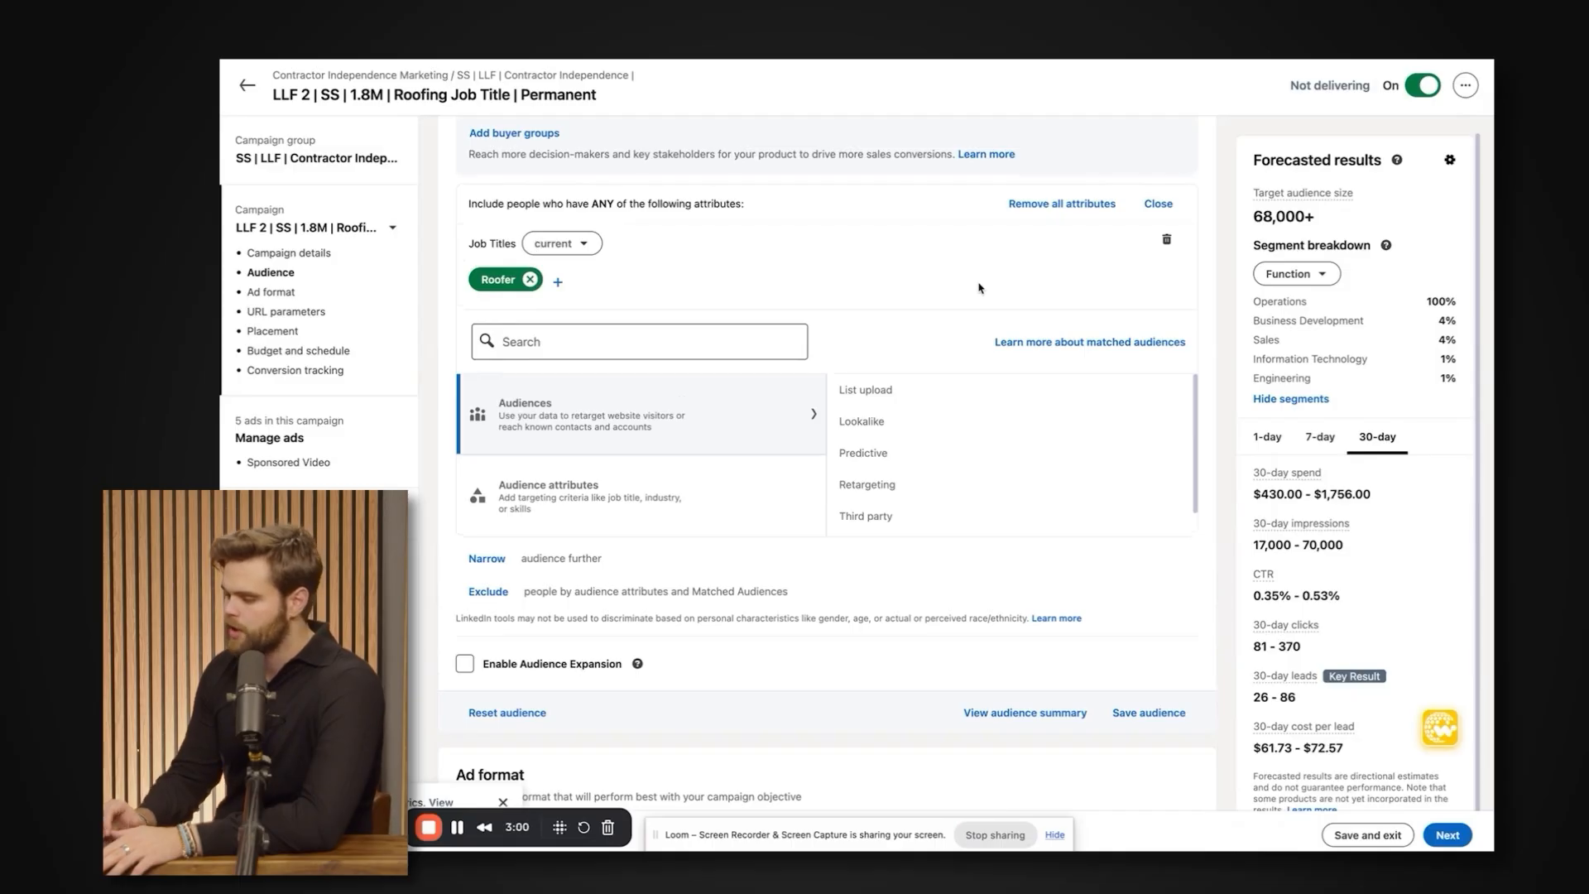
Look at the options for excluding people from the audience and close the exclusion criteria.
scroll(979, 287, down, 1)
click(488, 533)
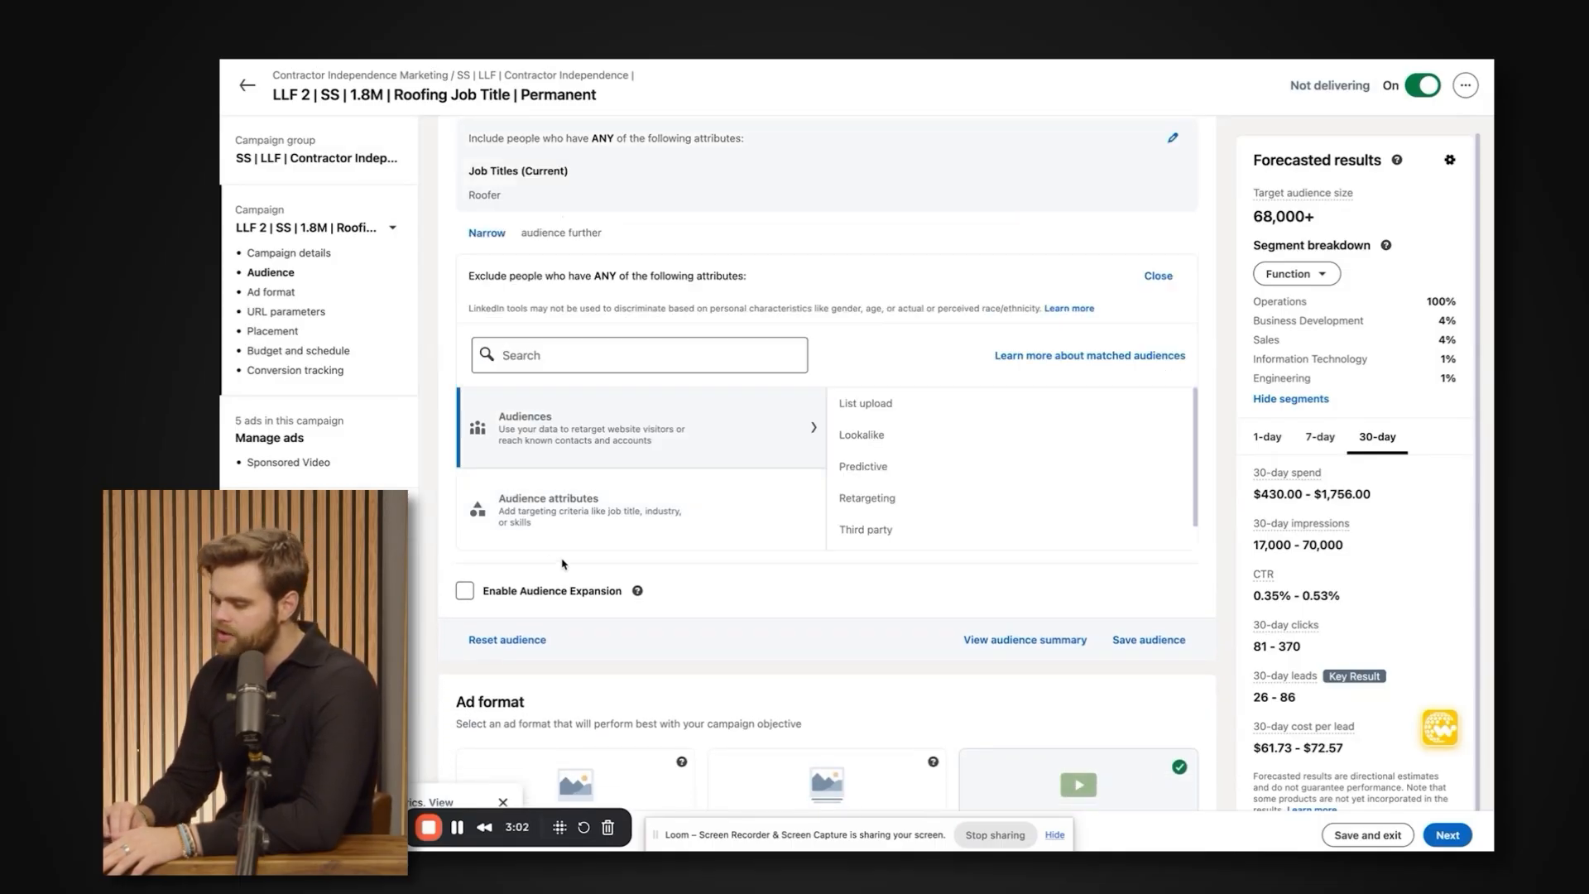
scroll(827, 343, up, 2)
click(1157, 347)
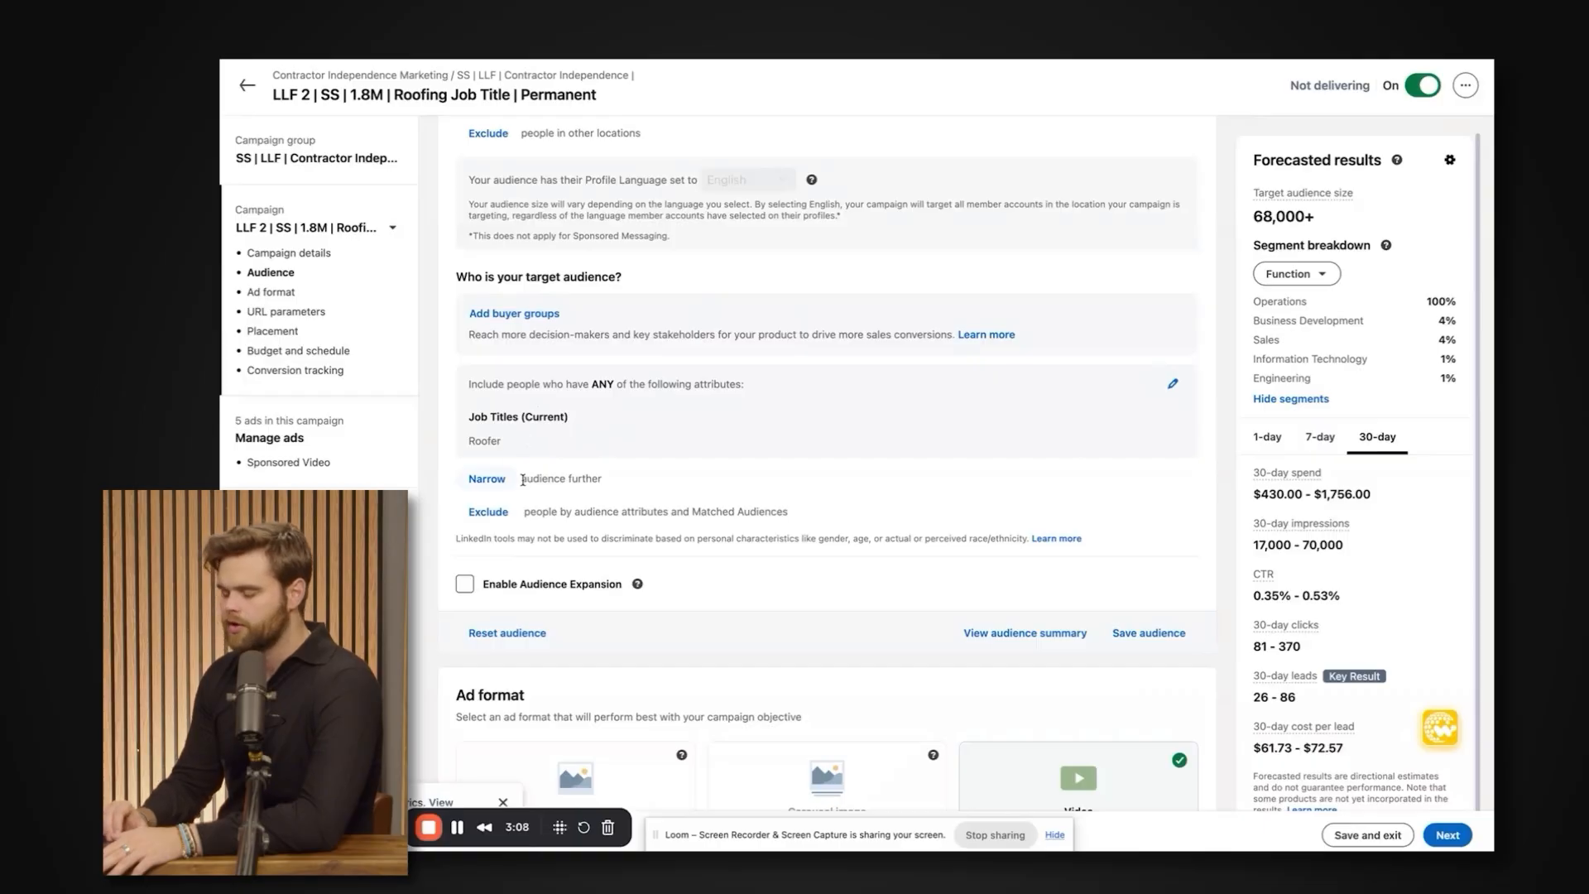
scroll(541, 461, down, 1)
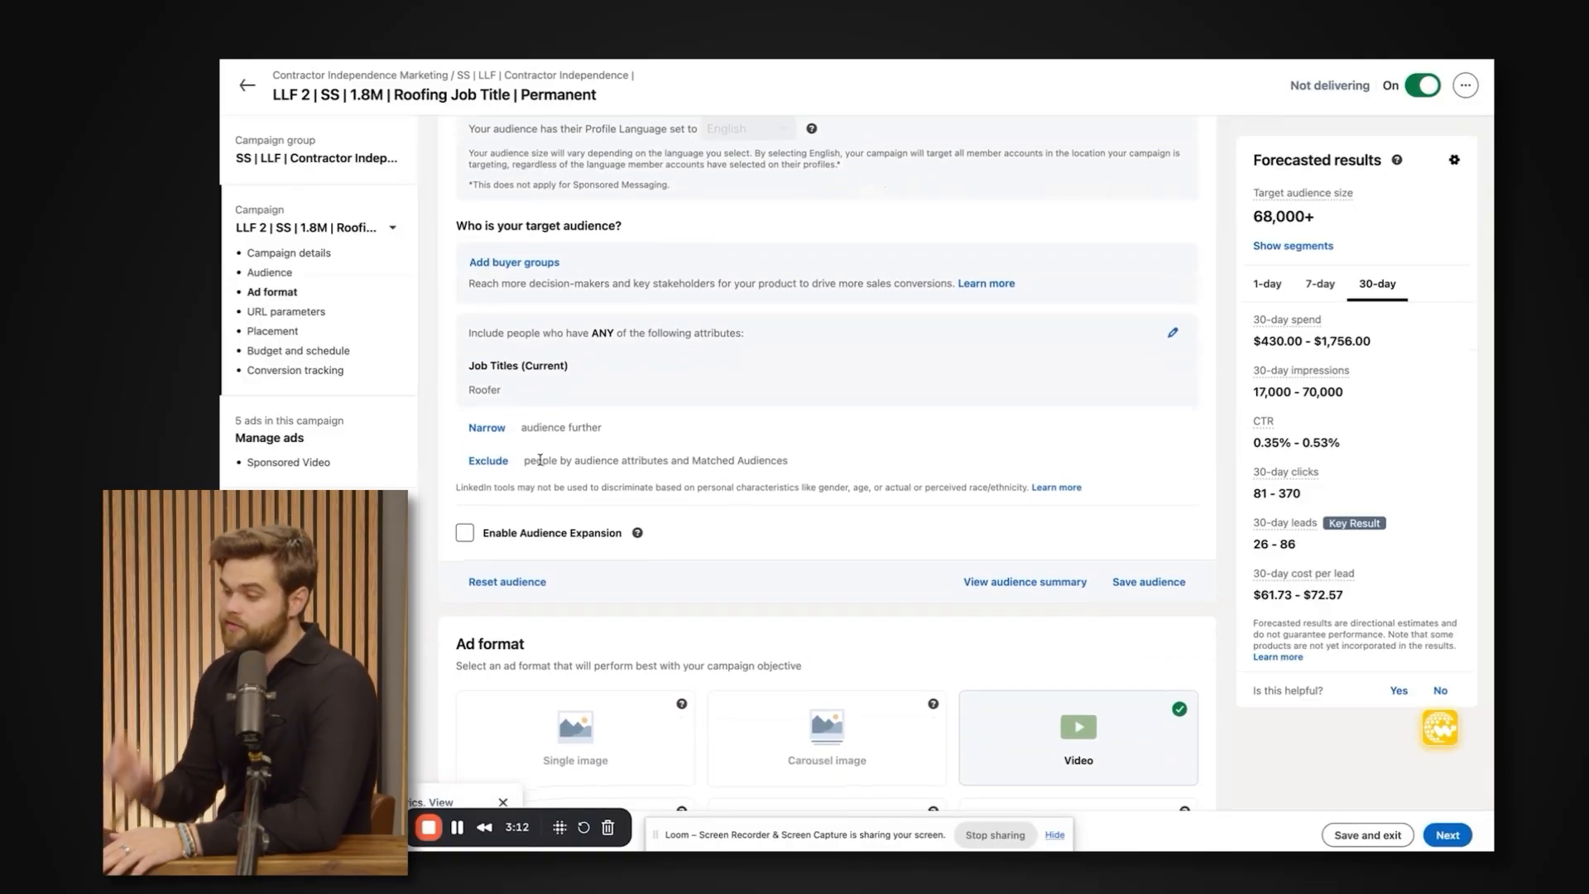
scroll(541, 461, down, 1)
scroll(541, 464, up, 1)
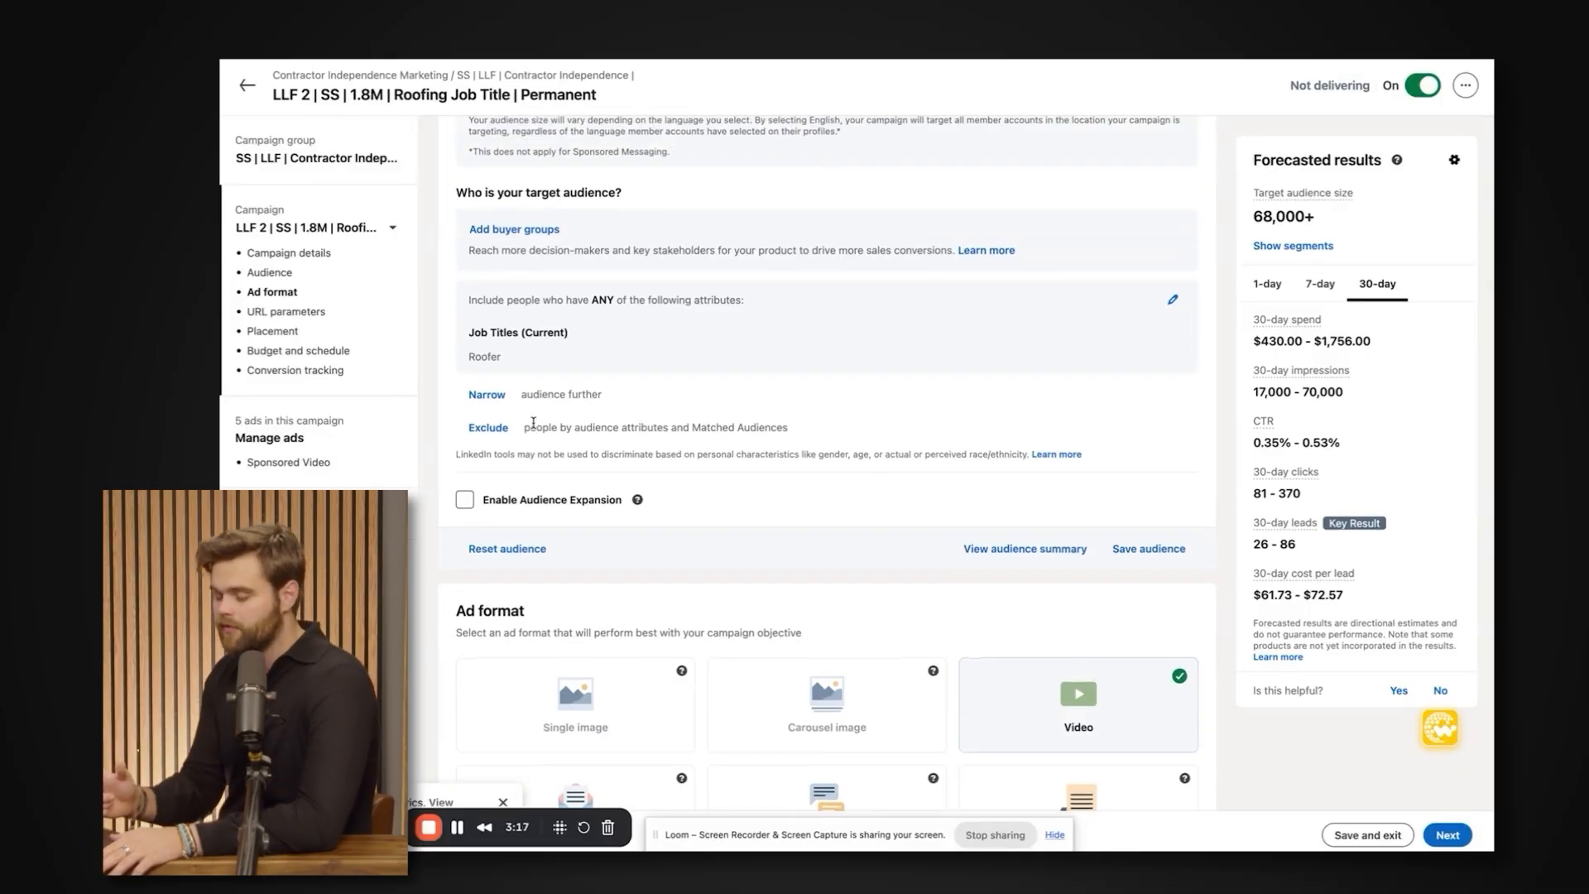
scroll(533, 423, up, 1)
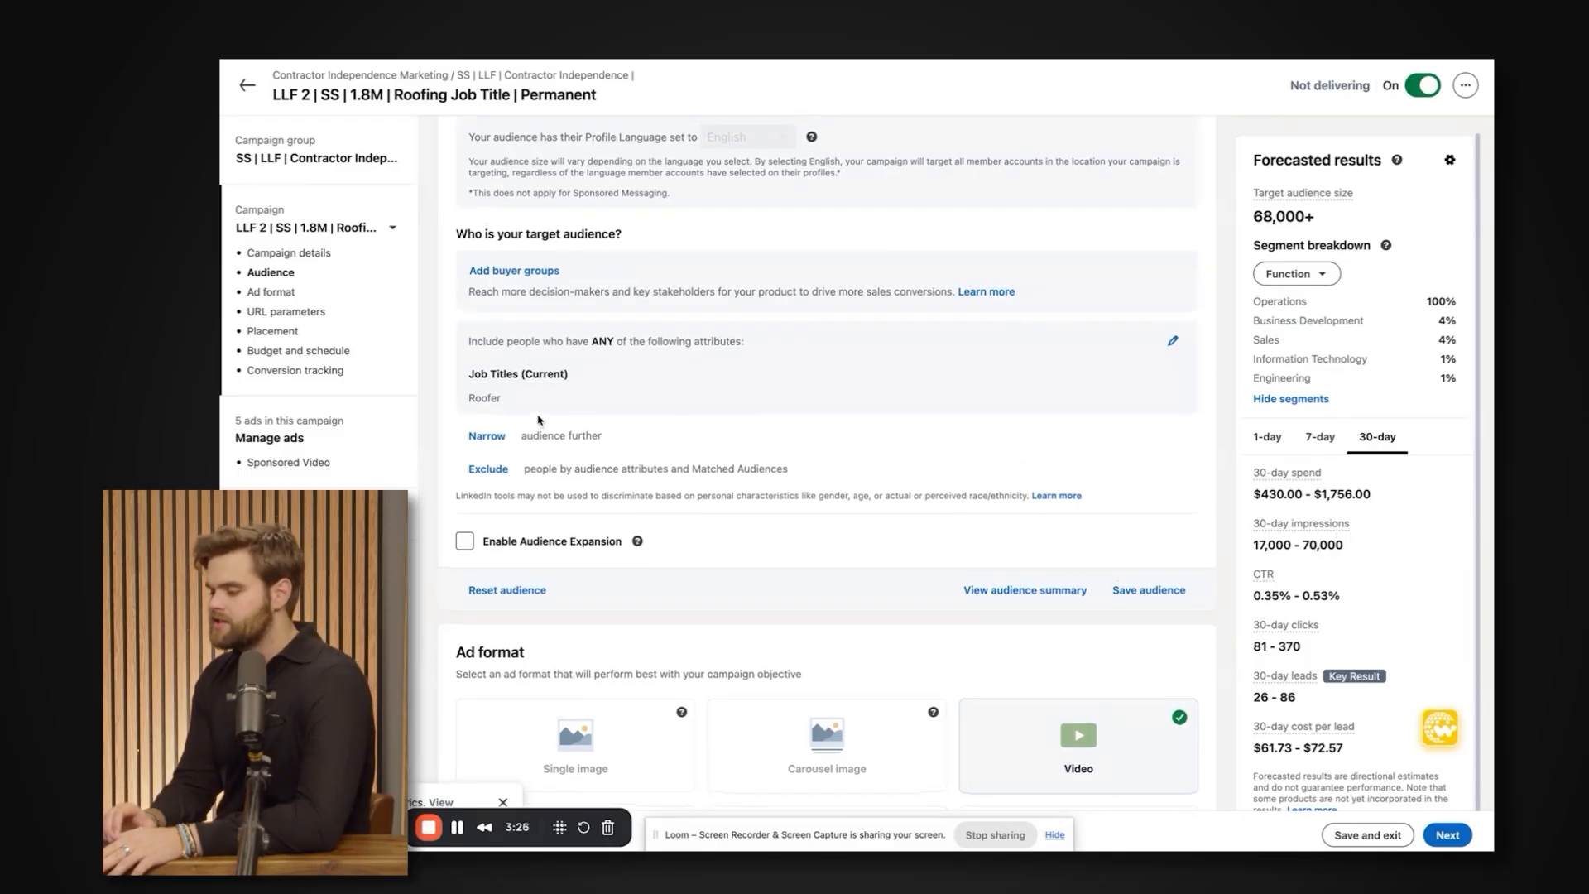
scroll(527, 449, down, 1)
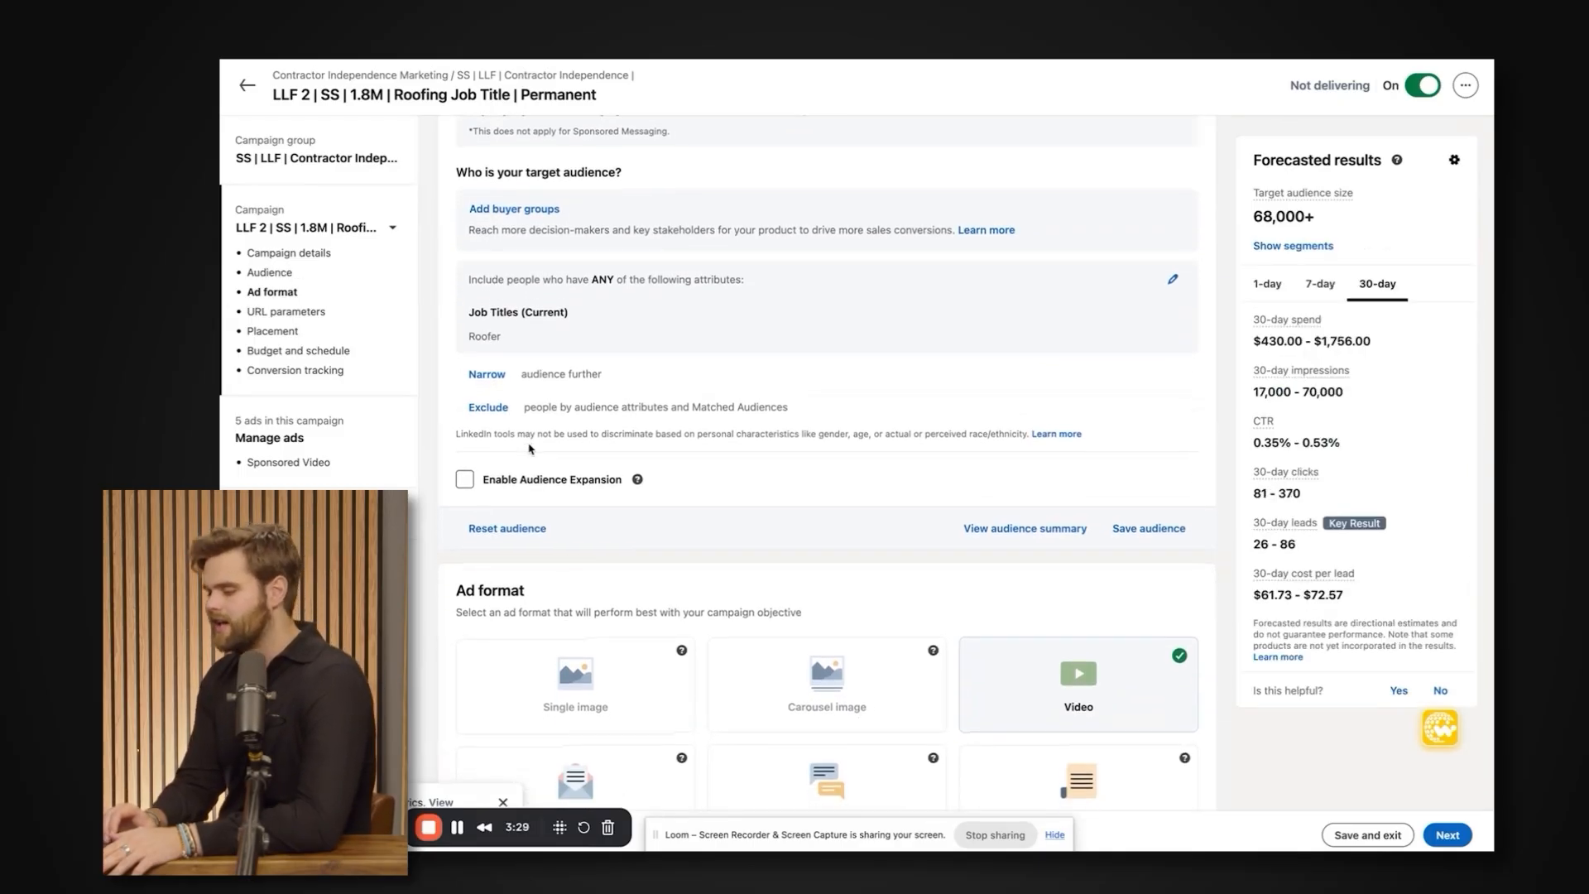
scroll(529, 450, up, 1)
scroll(529, 447, down, 1)
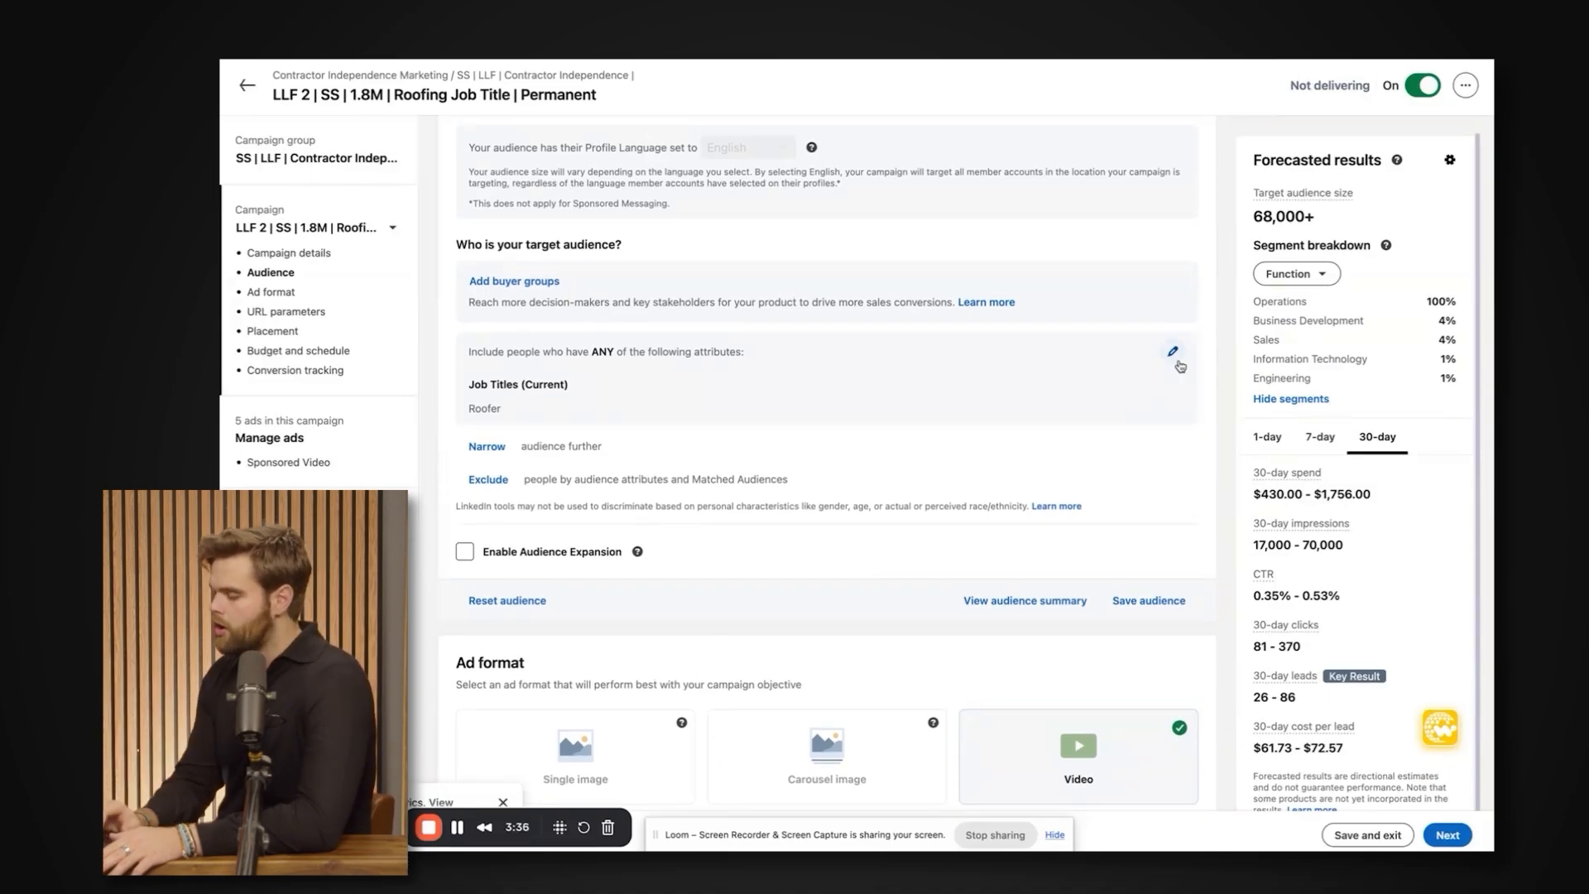
Open the included attributes for editing and bring up the Company Size options in the Company audience attributes.
click(1173, 354)
scroll(905, 428, down, 1)
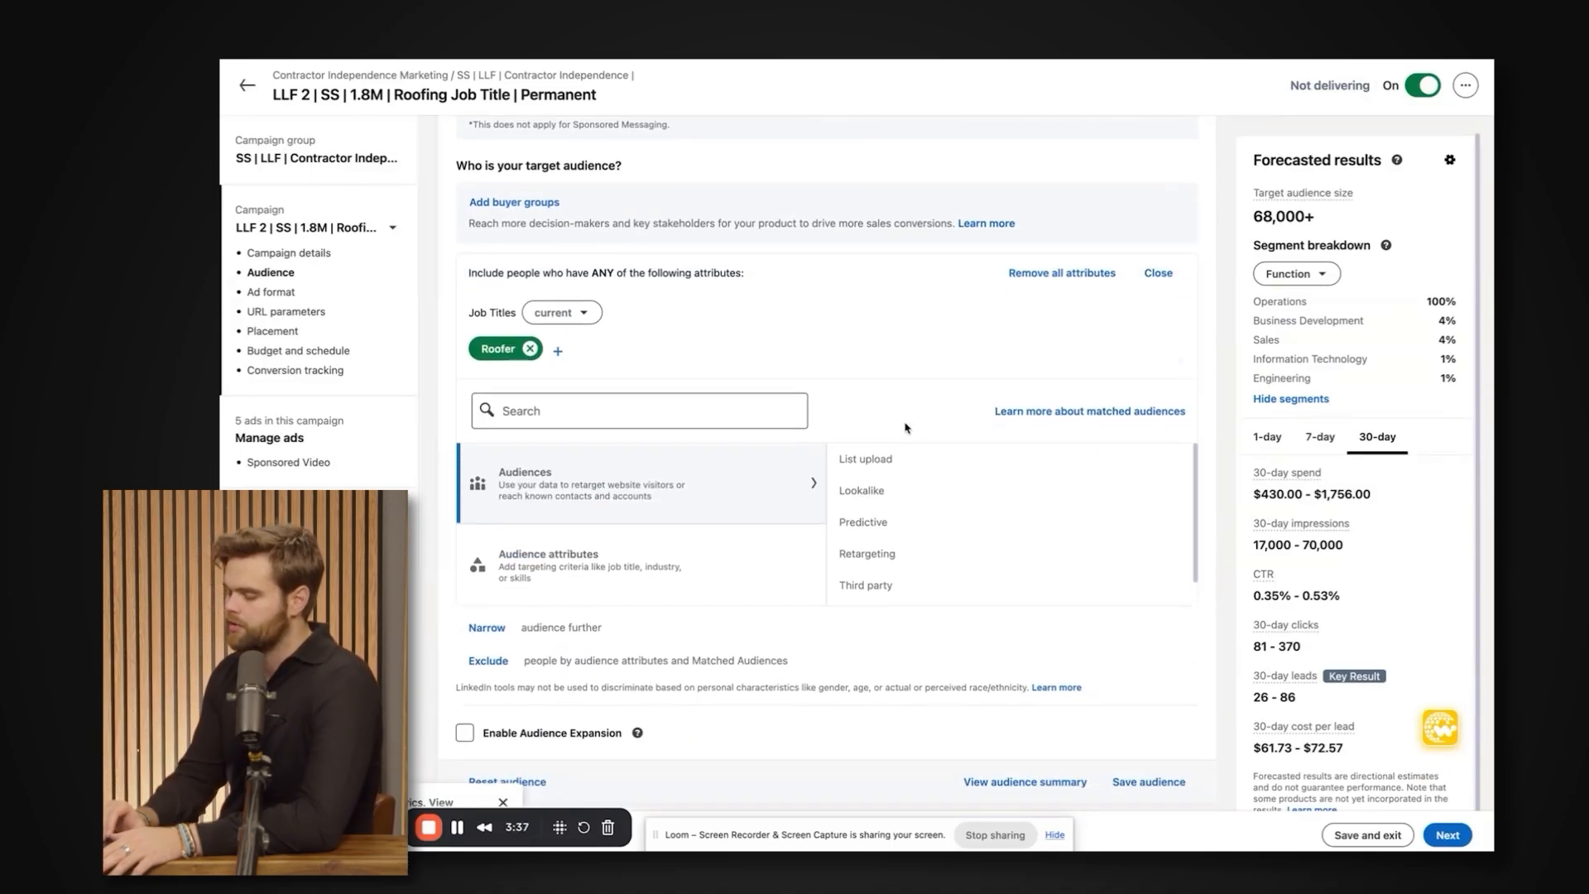
click(701, 569)
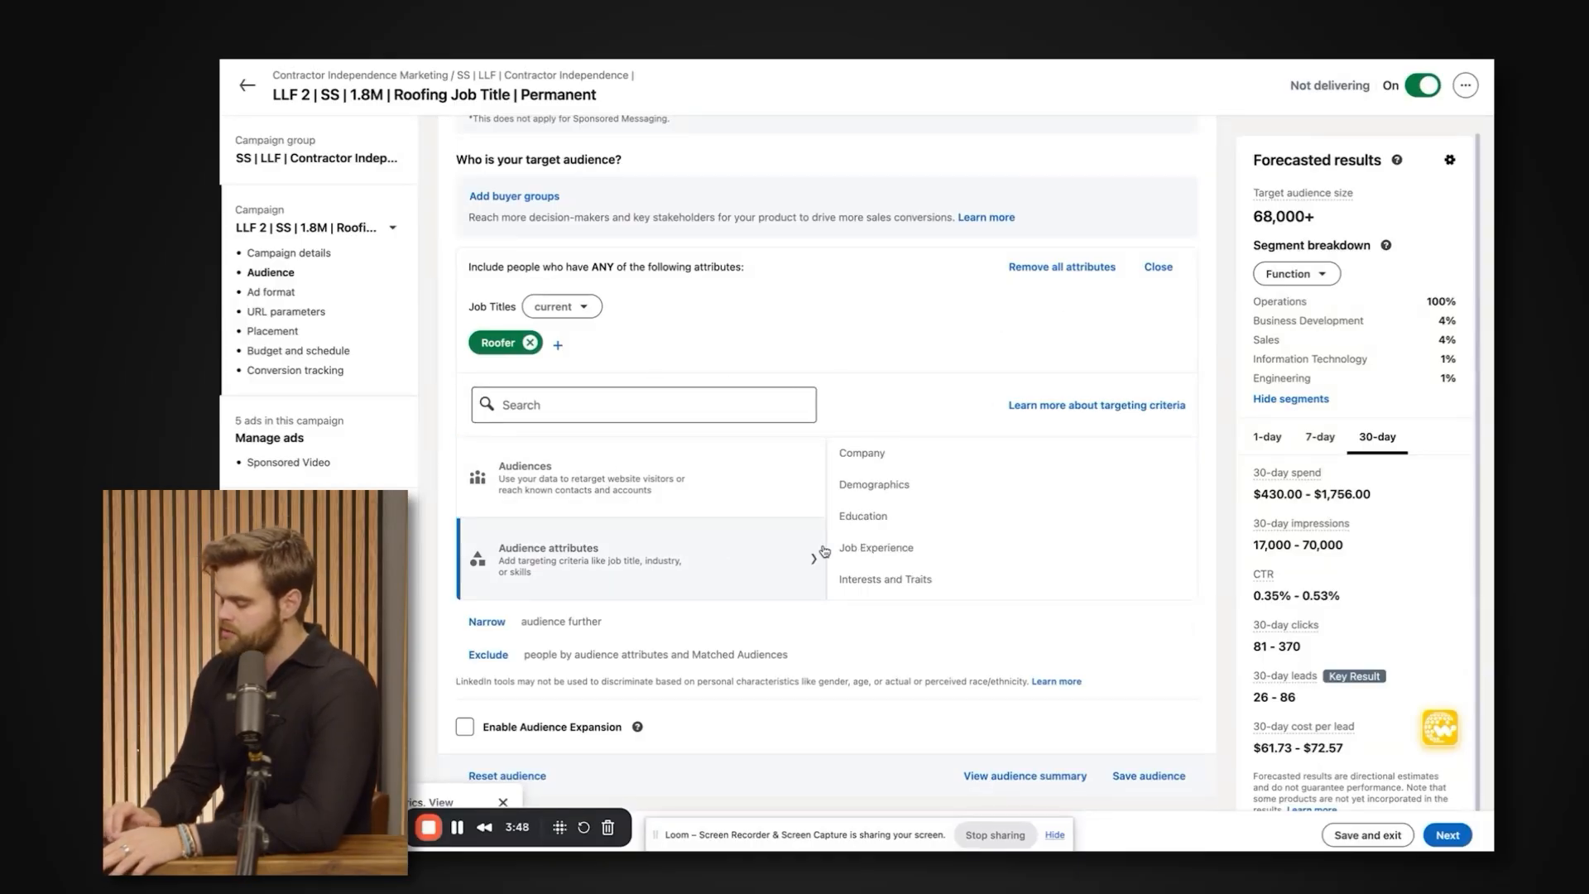
click(869, 453)
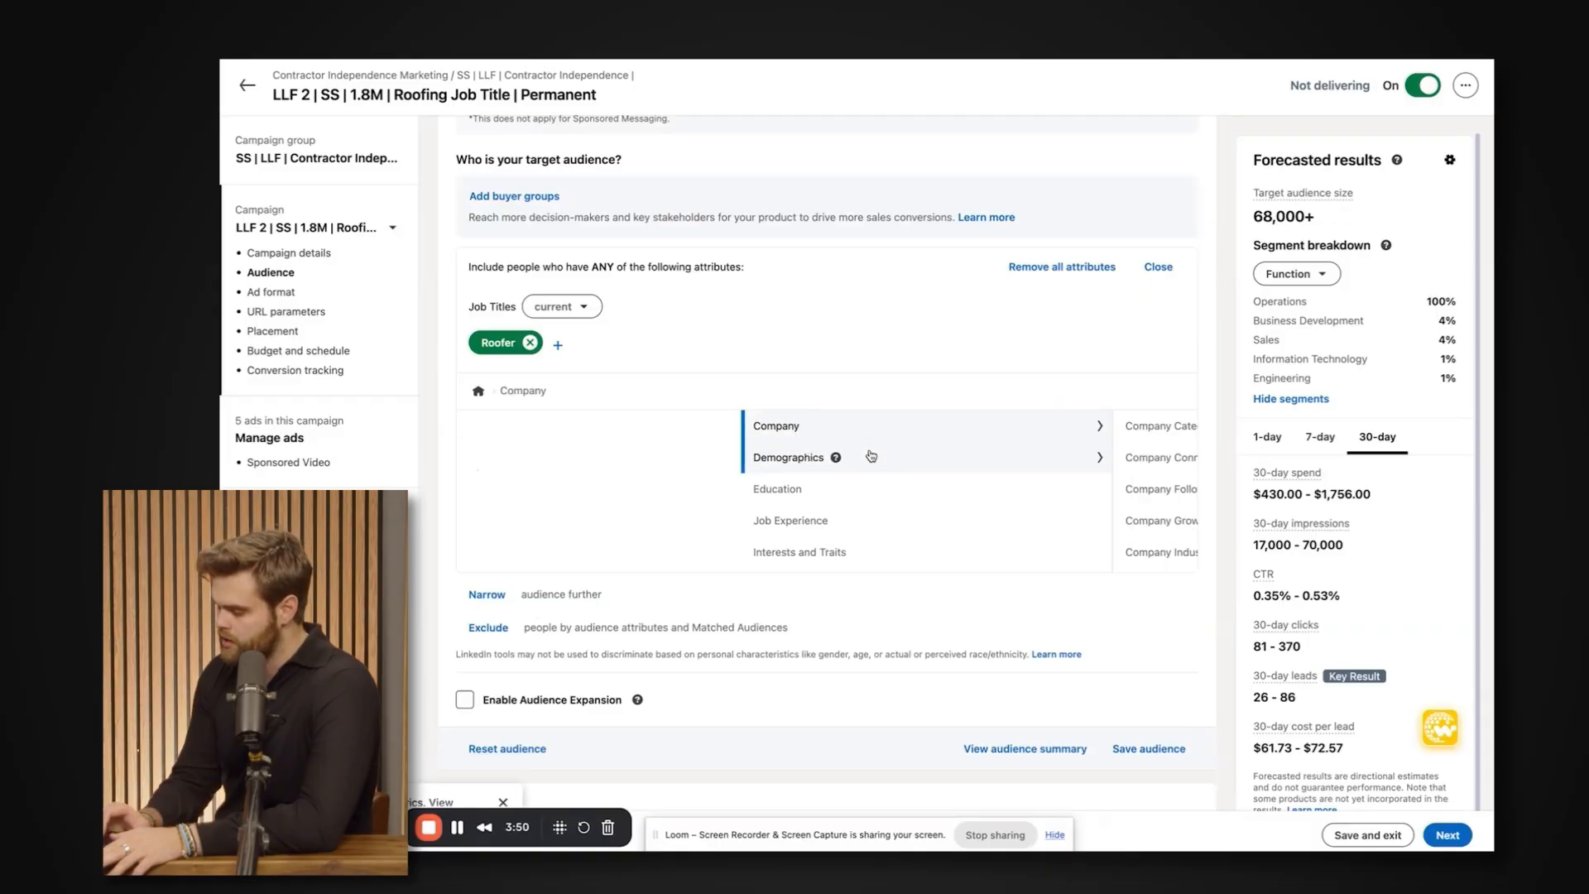
scroll(866, 476, down, 1)
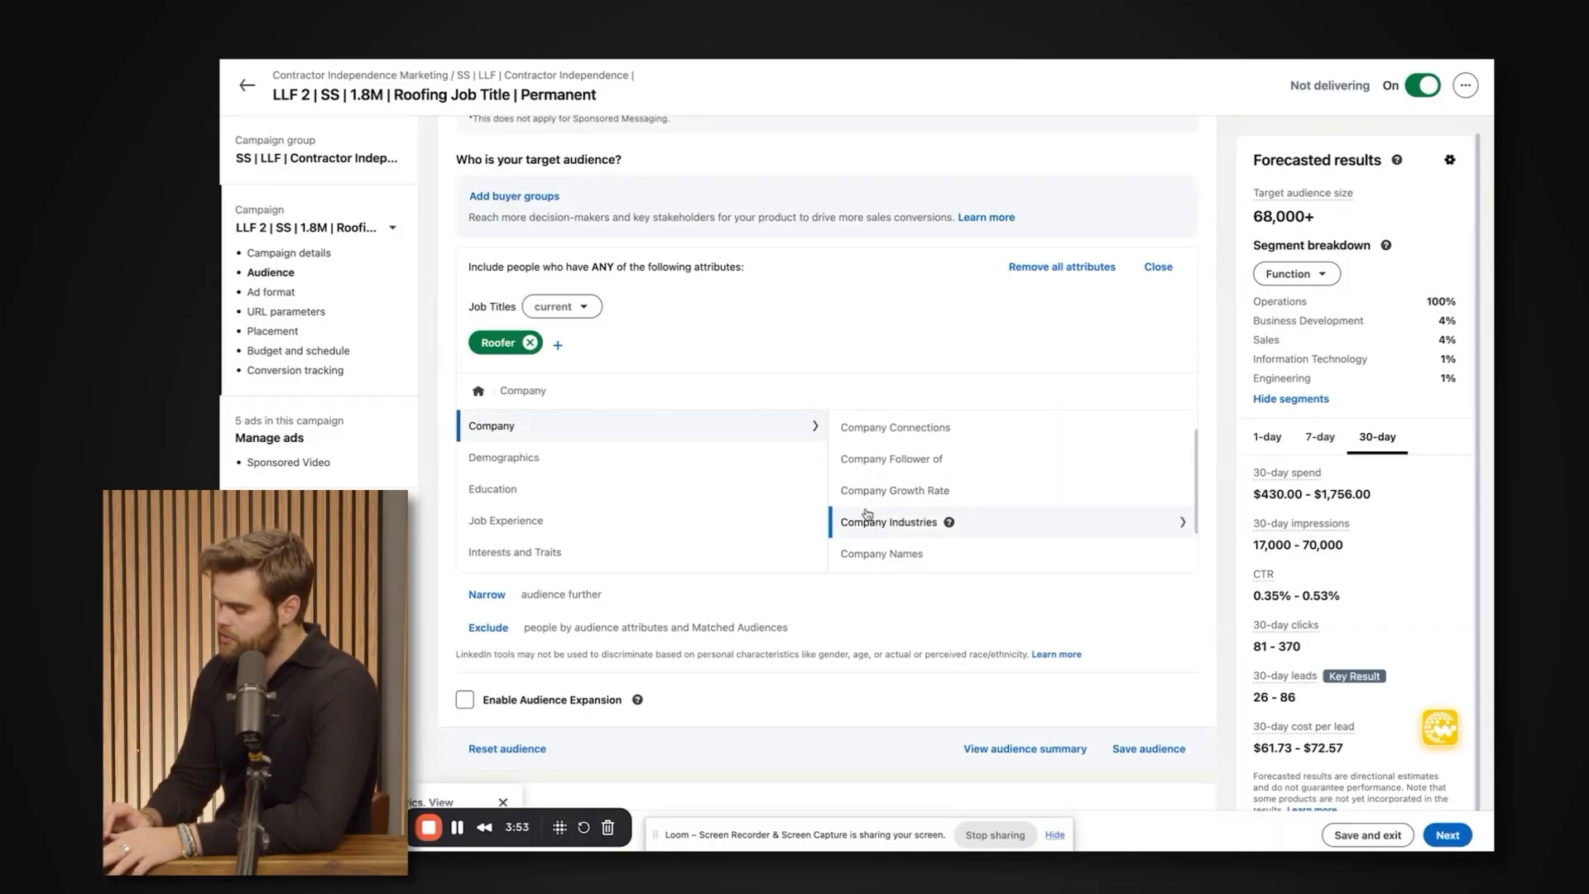
scroll(866, 520, down, 2)
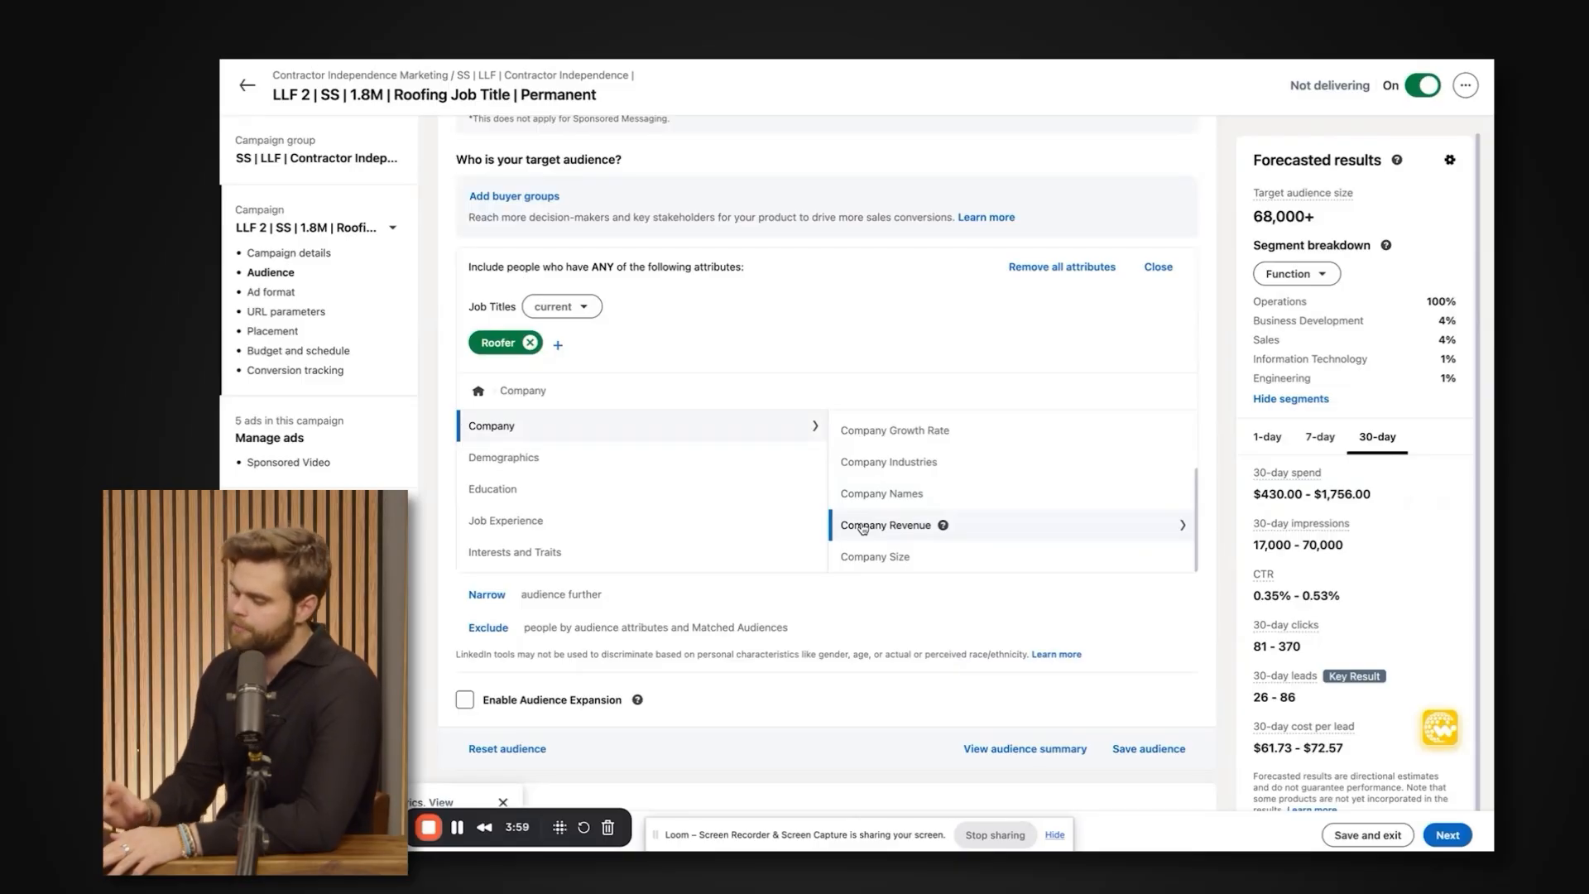
scroll(861, 528, down, 1)
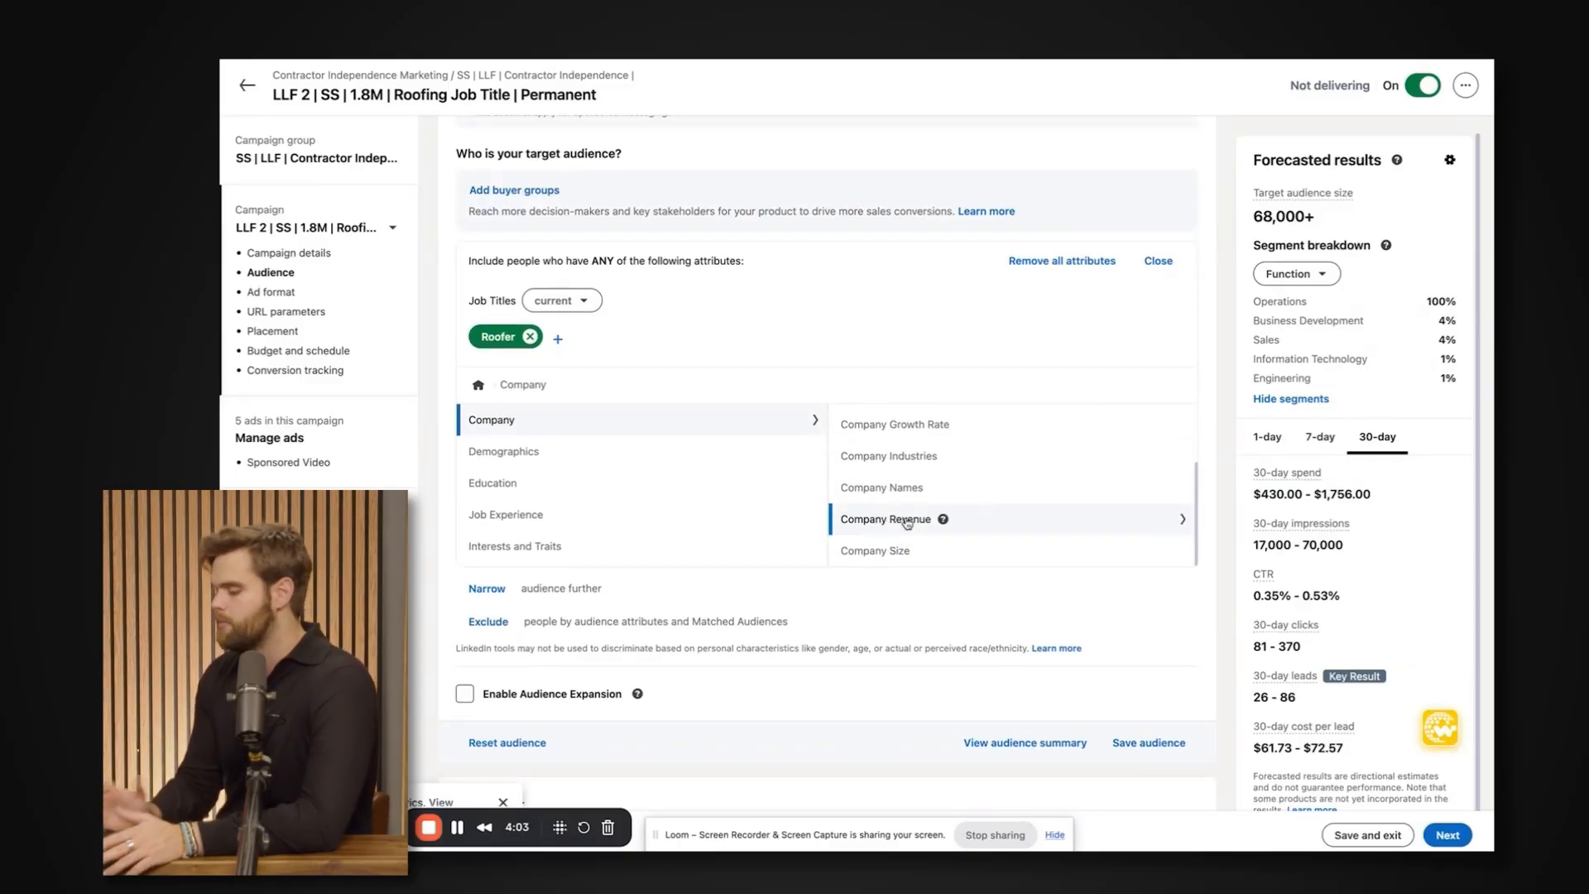
click(876, 550)
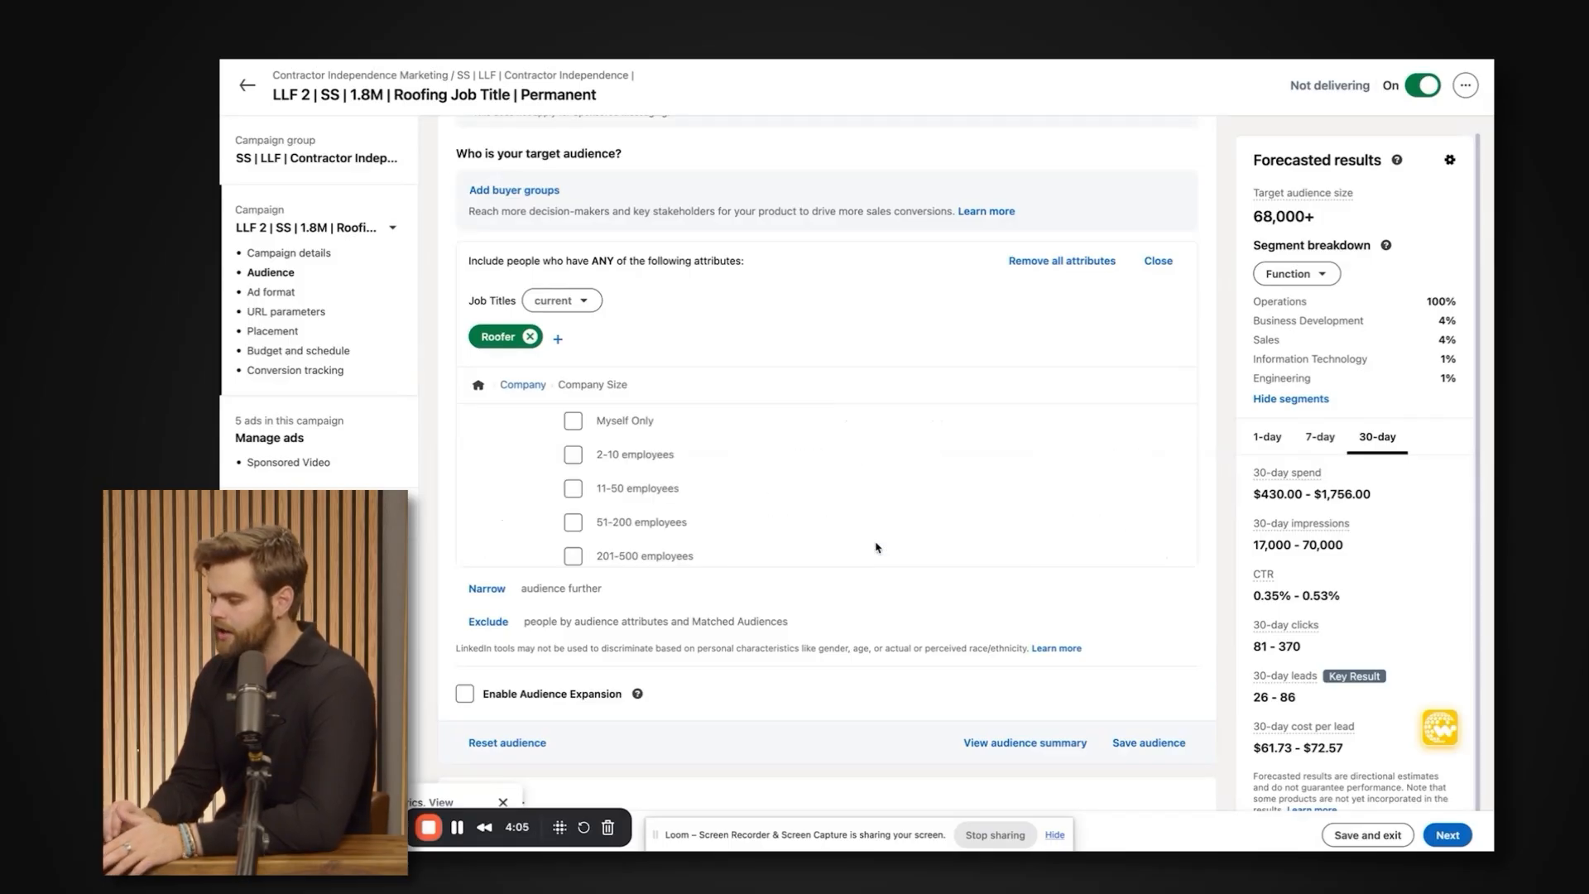
Look through the Company Size options for the included audience, from Myself Only up to the larger ranges, and close the included attributes.
click(524, 384)
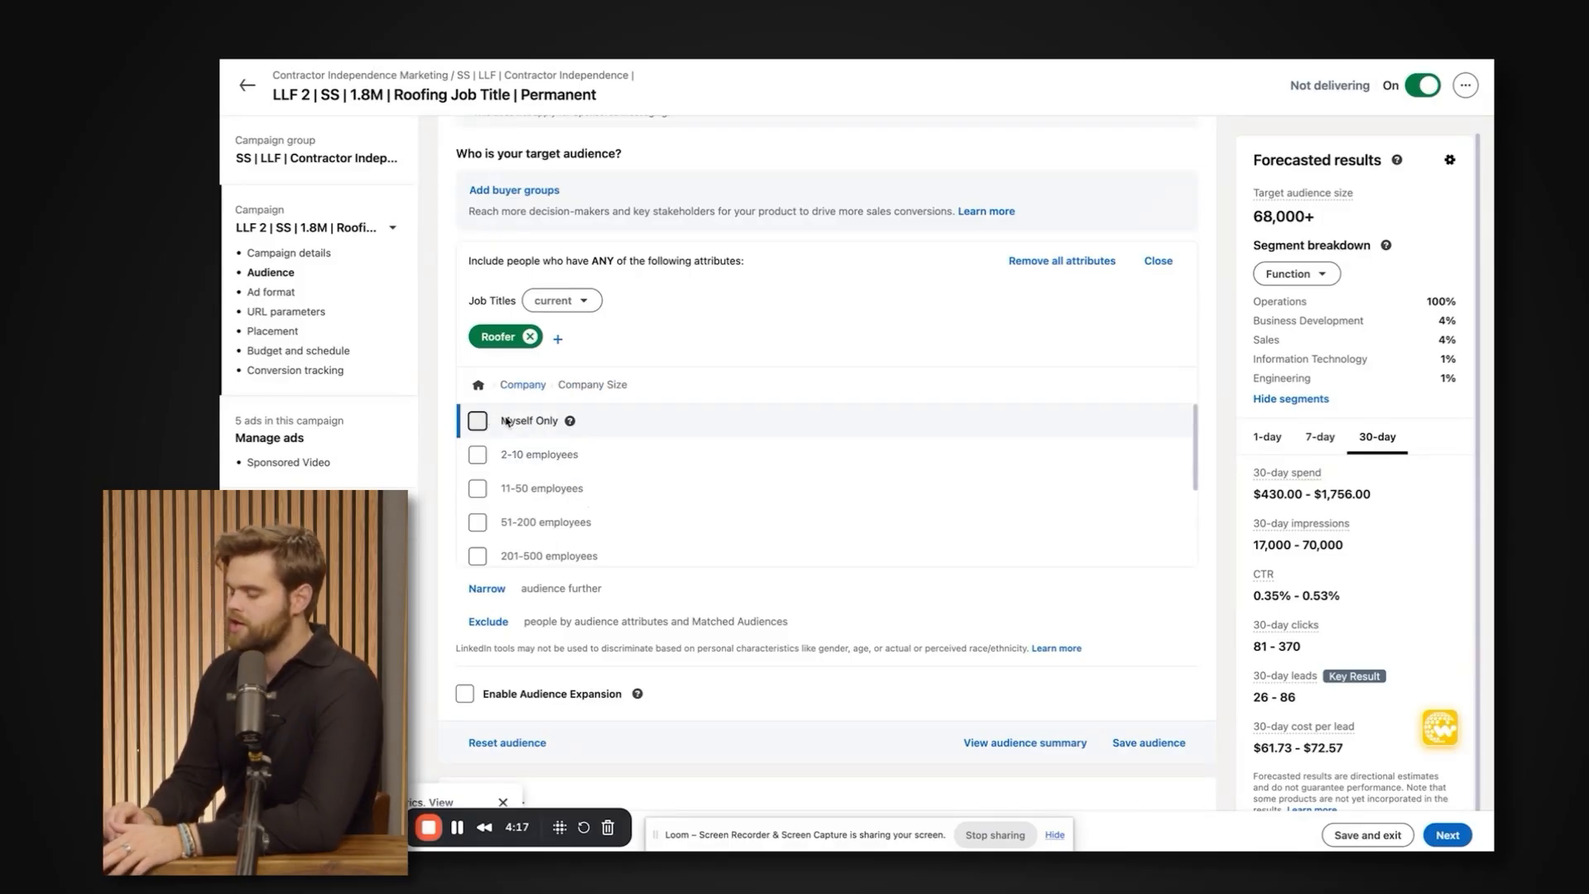
scroll(529, 473, down, 2)
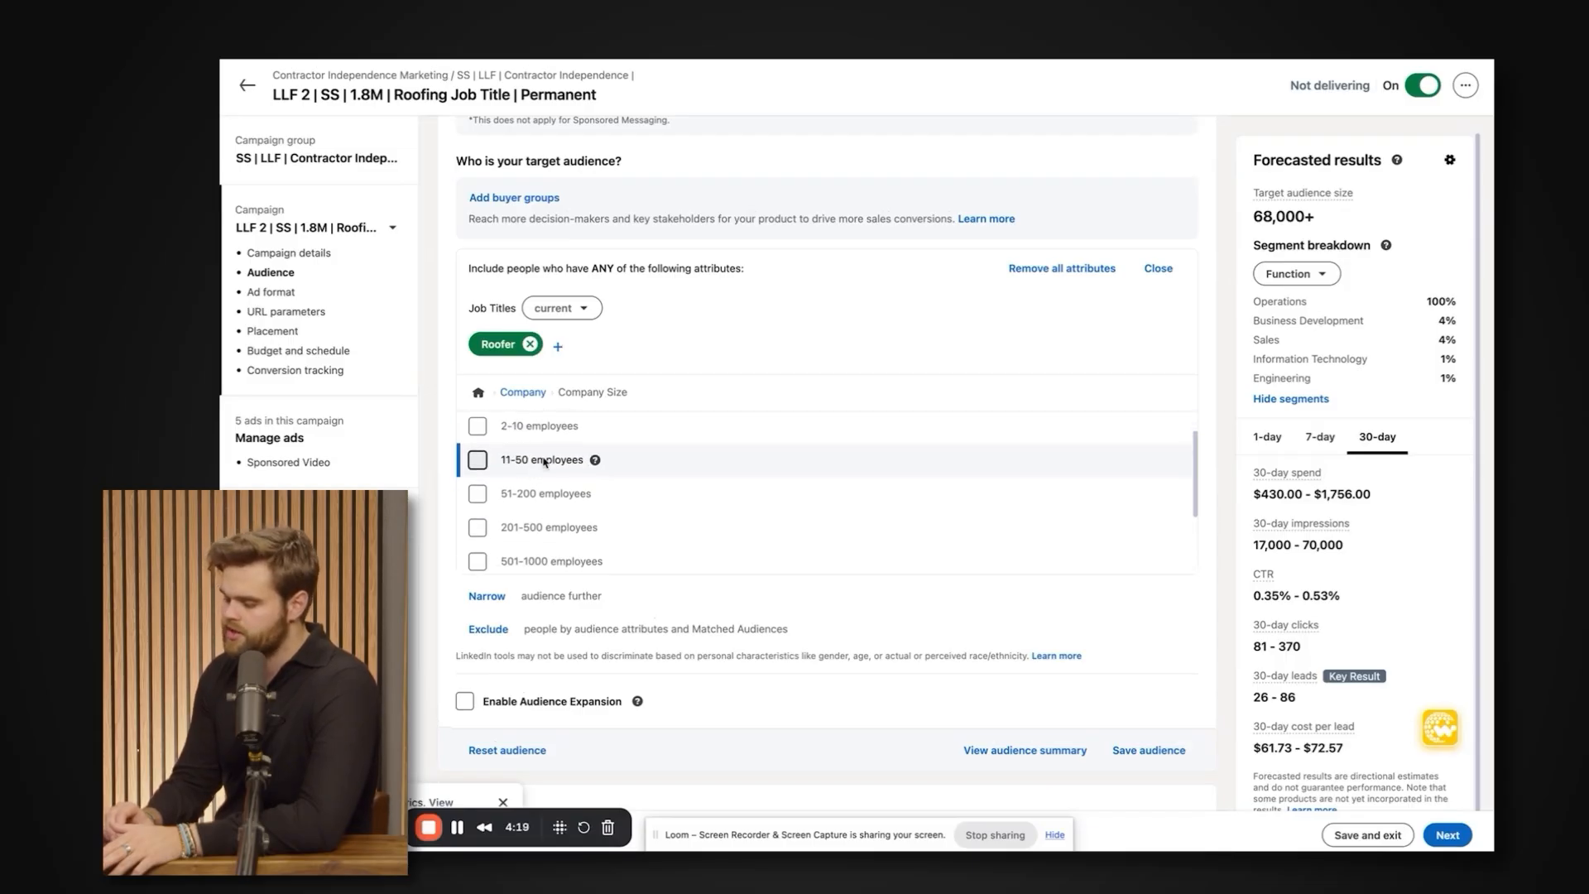
scroll(569, 472, down, 1)
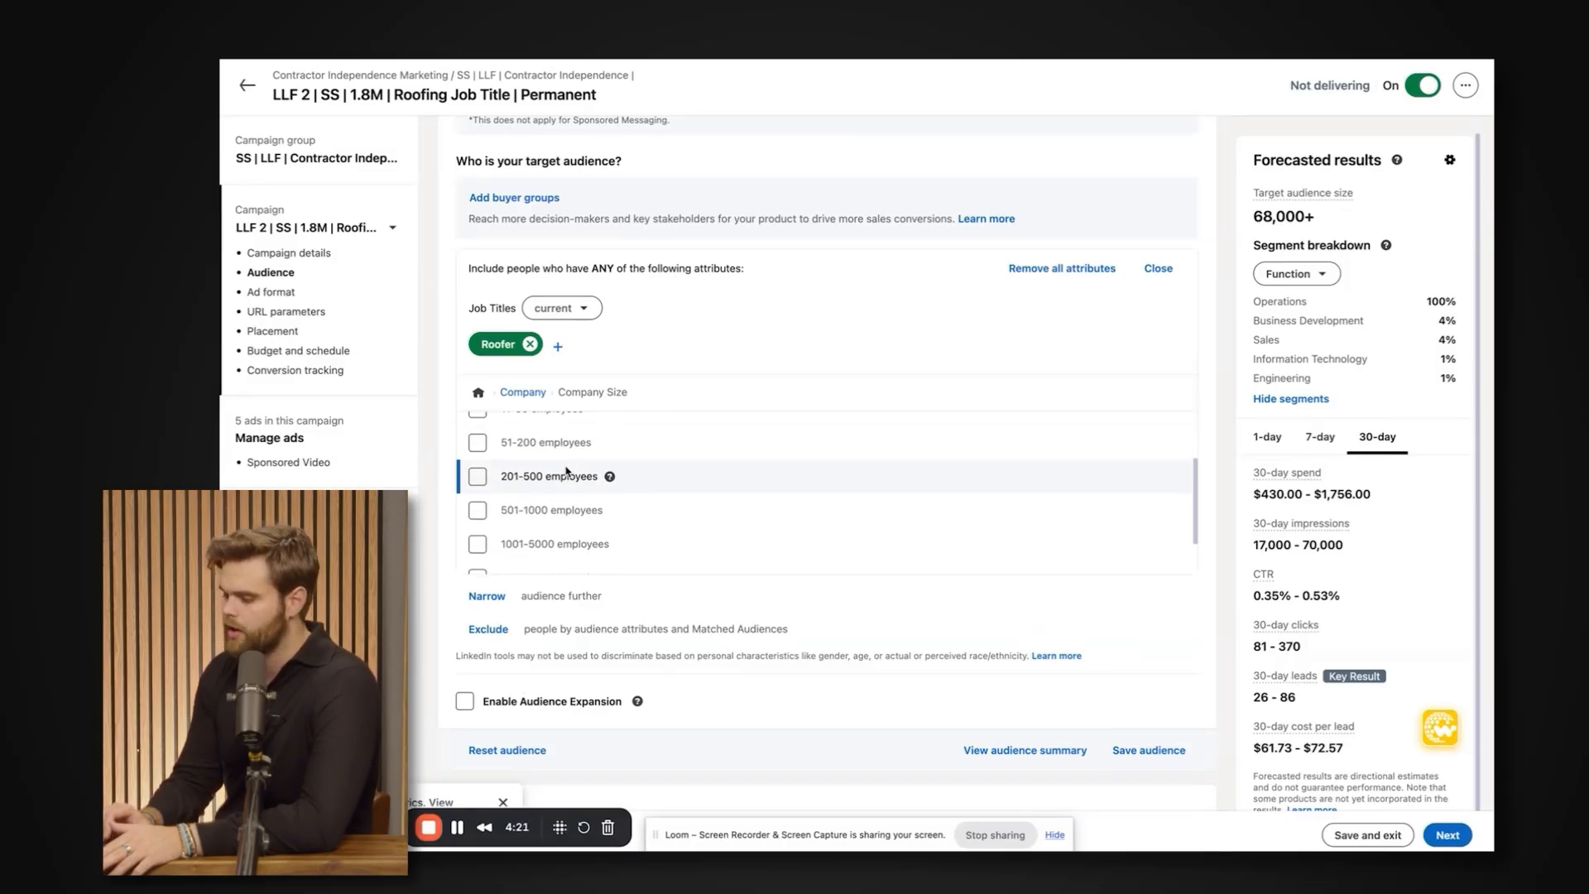
scroll(568, 472, down, 2)
scroll(529, 566, up, 3)
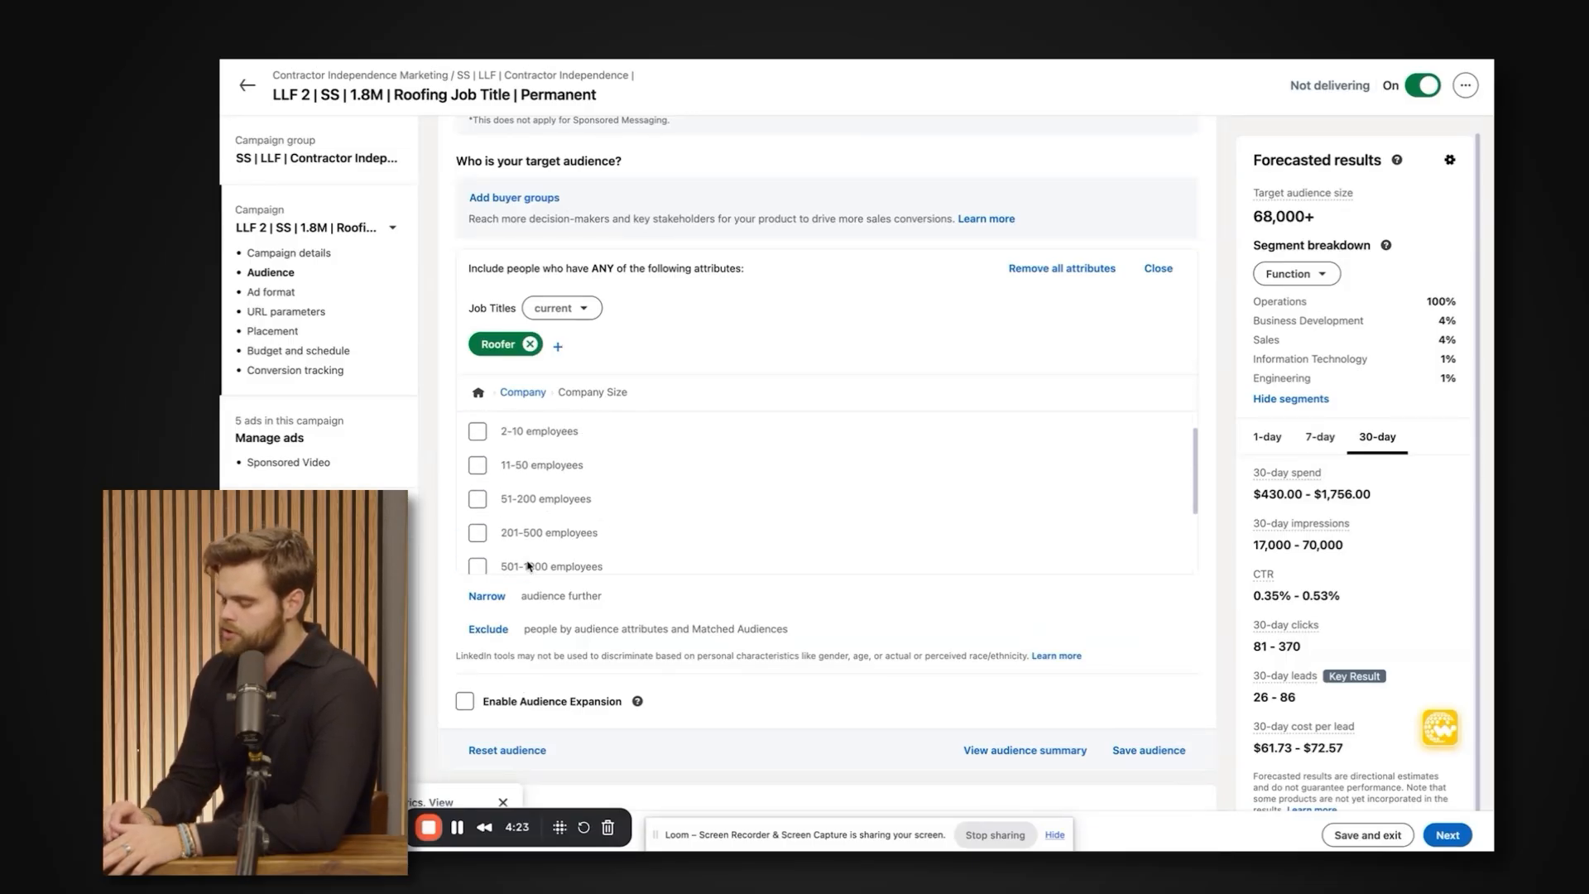
click(1159, 268)
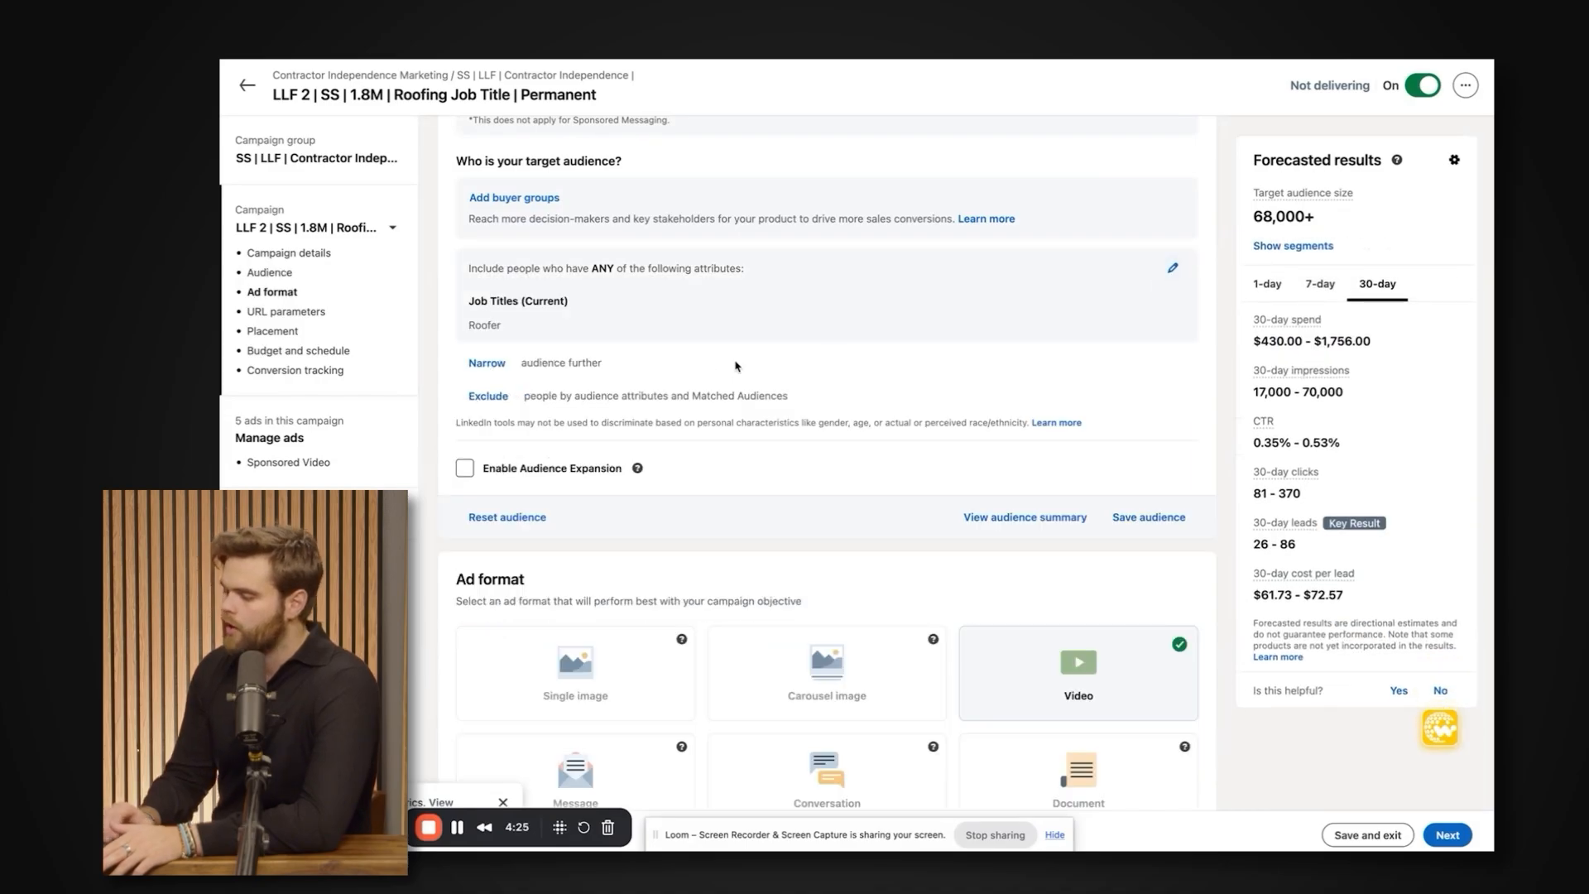
Reopen the included attributes to view the Audience attributes categories, then switch to the criteria for narrowing the audience further.
click(1172, 267)
click(649, 557)
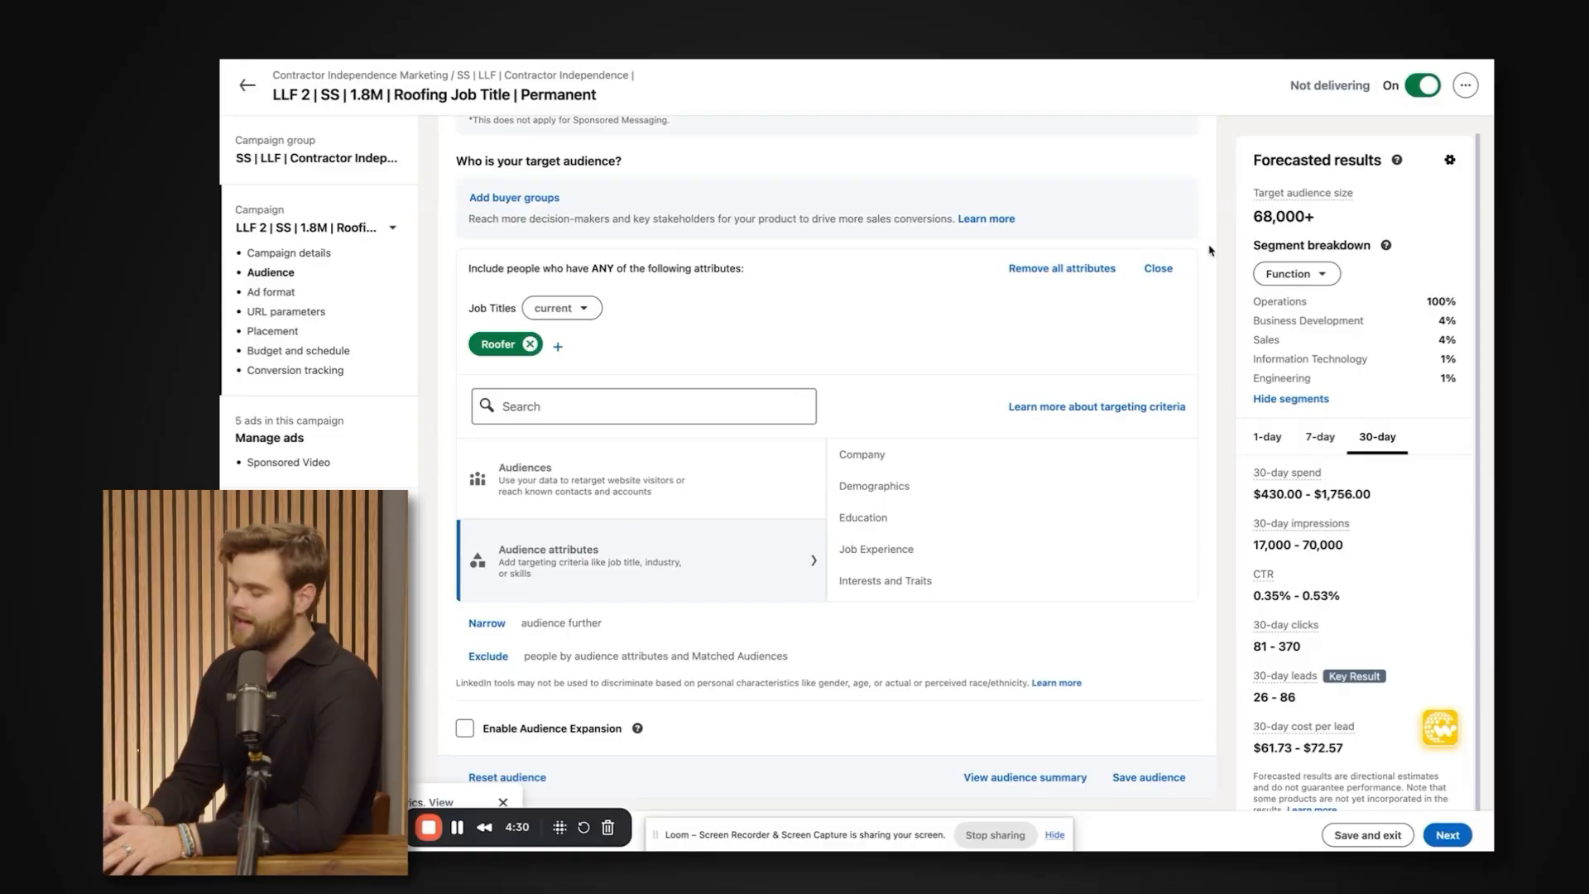
click(1161, 269)
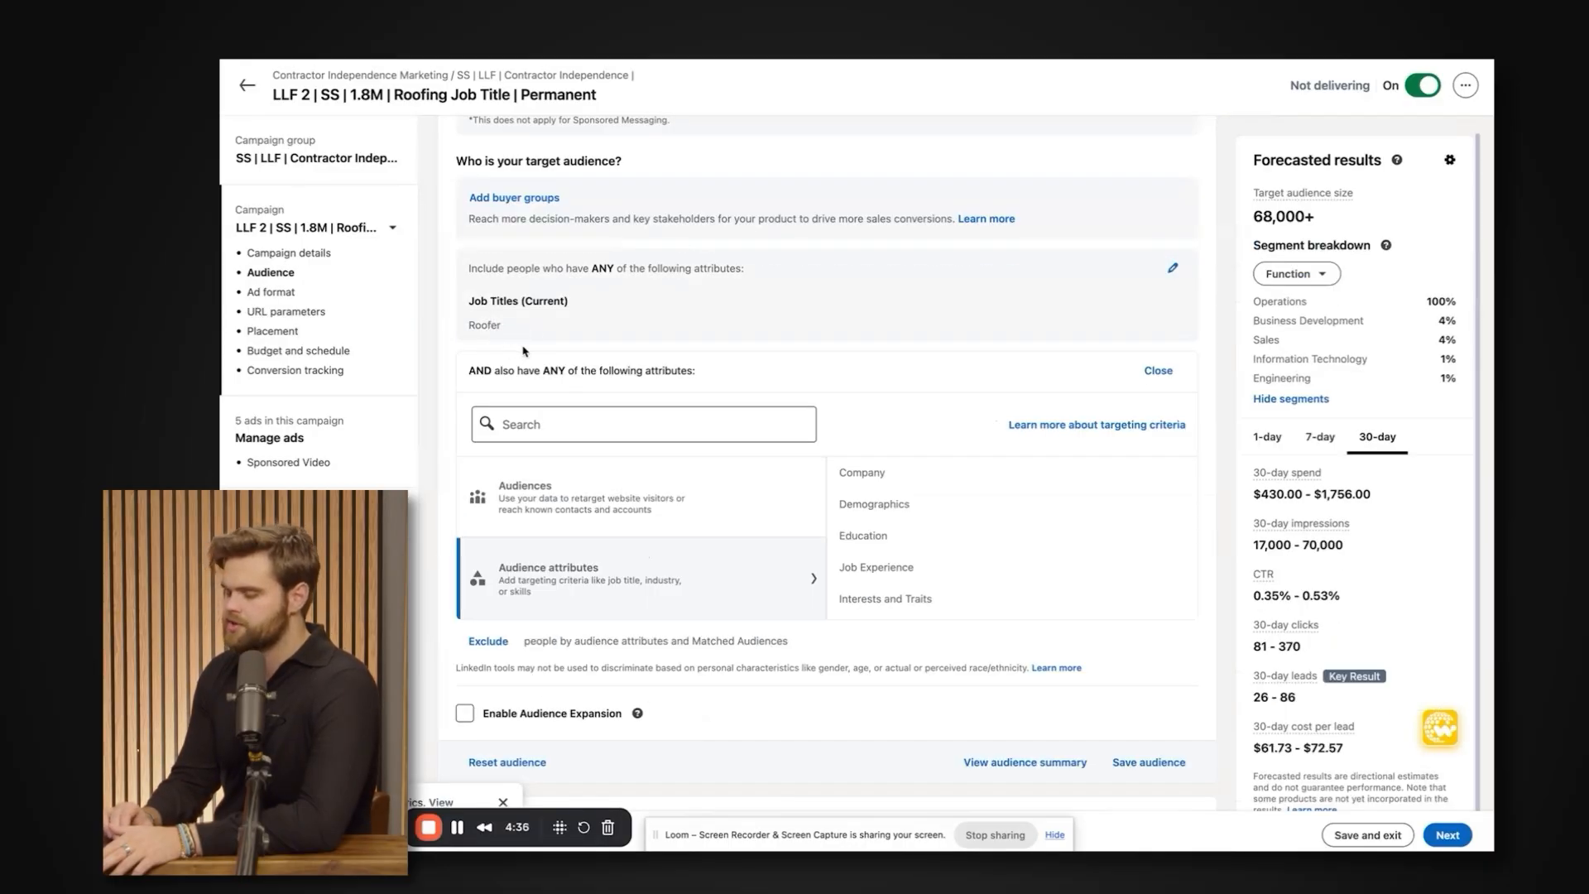
Examine the included Roofer job title targeting against the forecasted target audience size.
drag(469, 298, 507, 331)
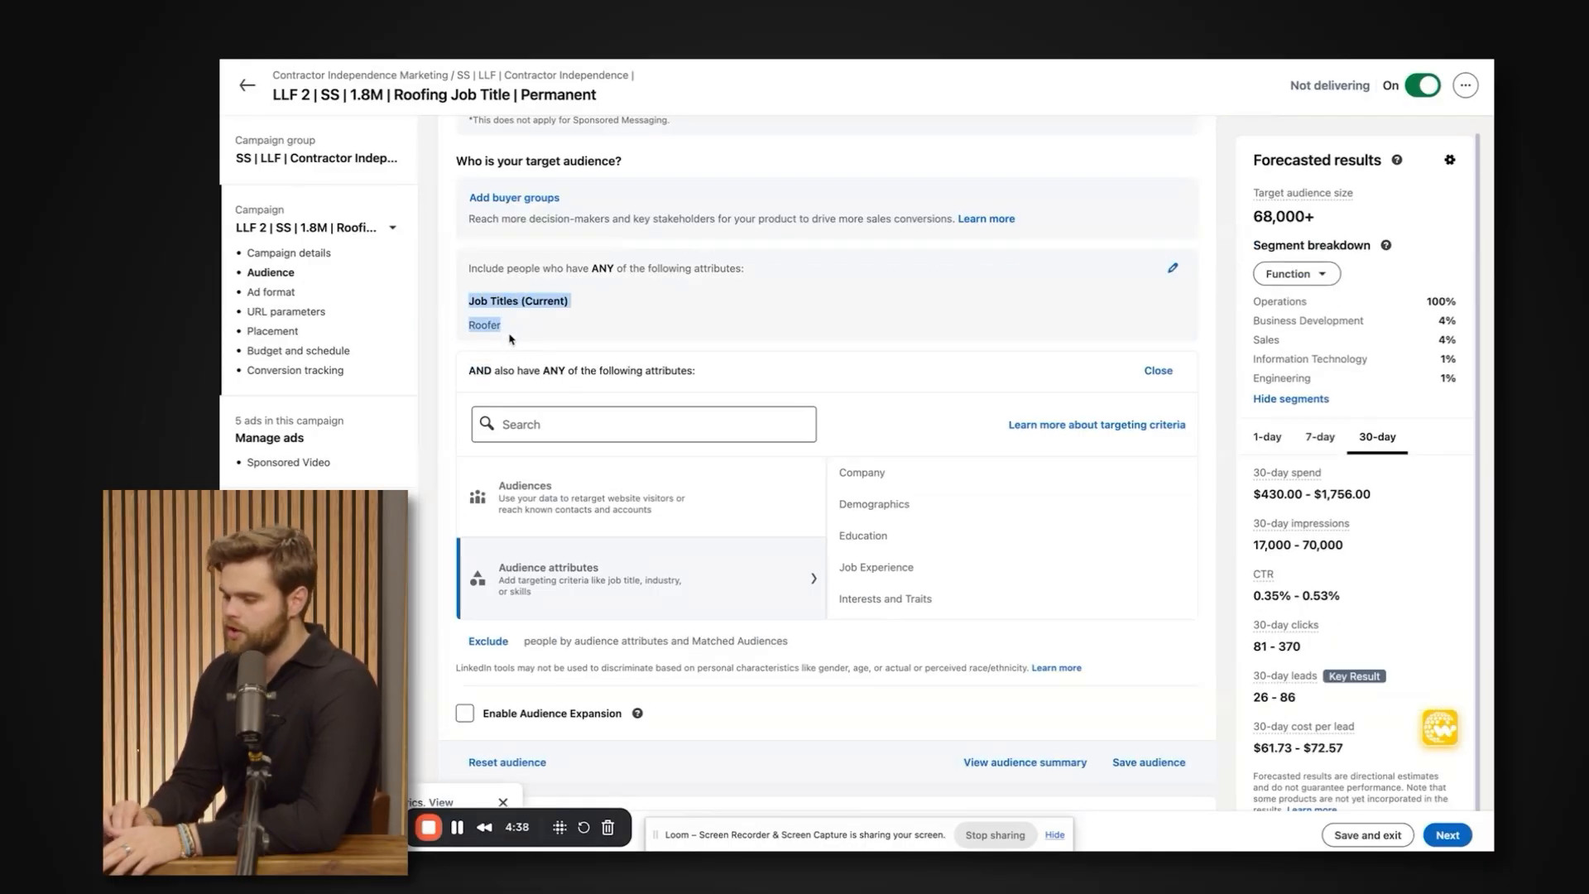
double_click(1272, 214)
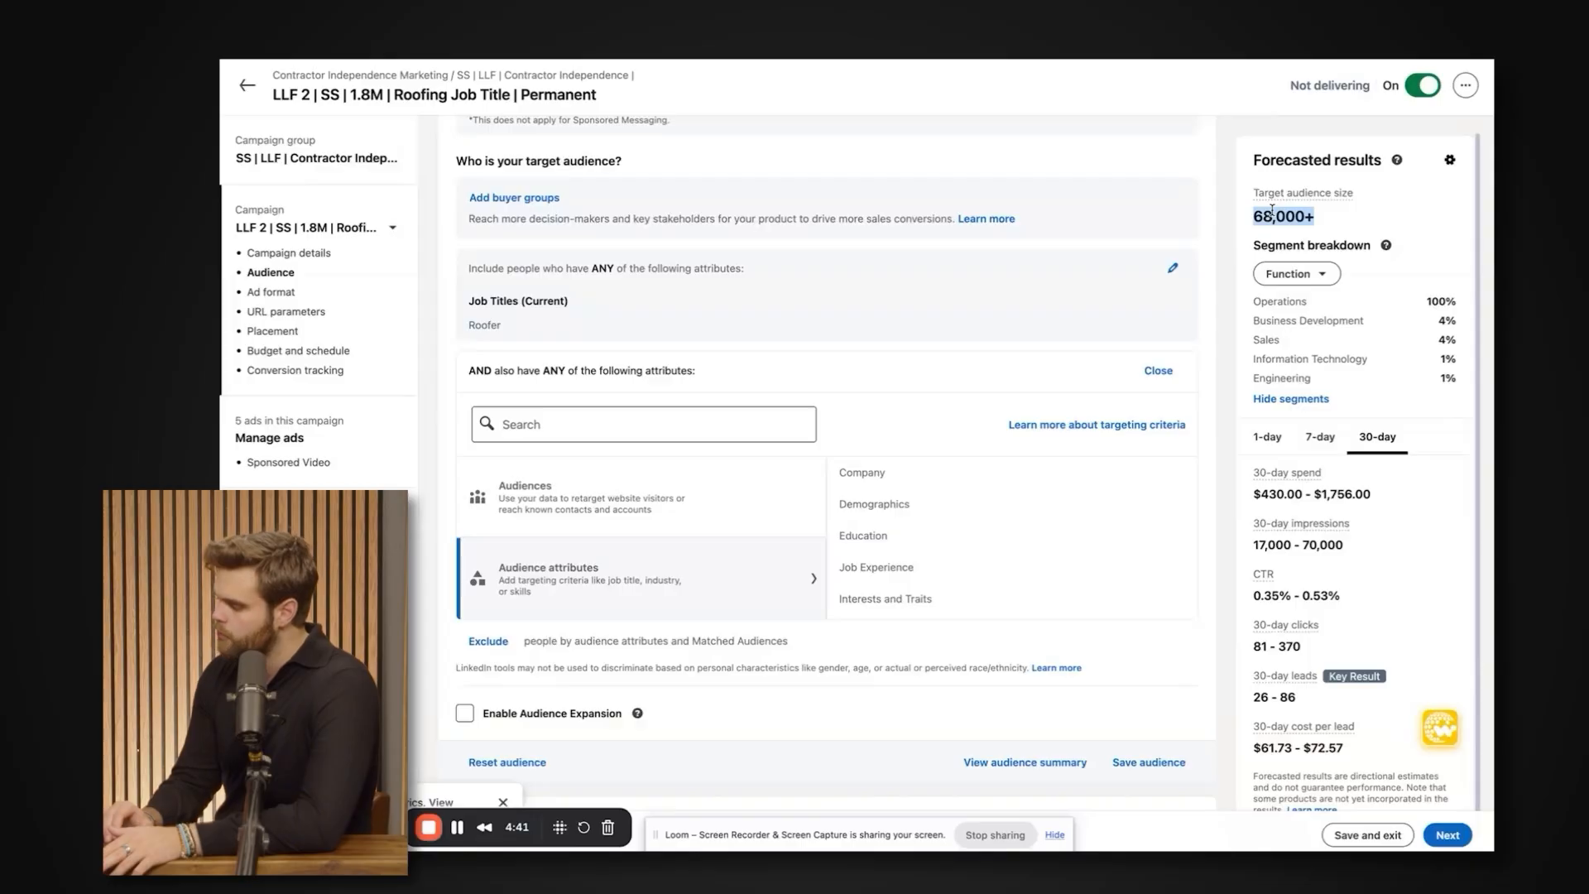
drag(511, 329, 458, 303)
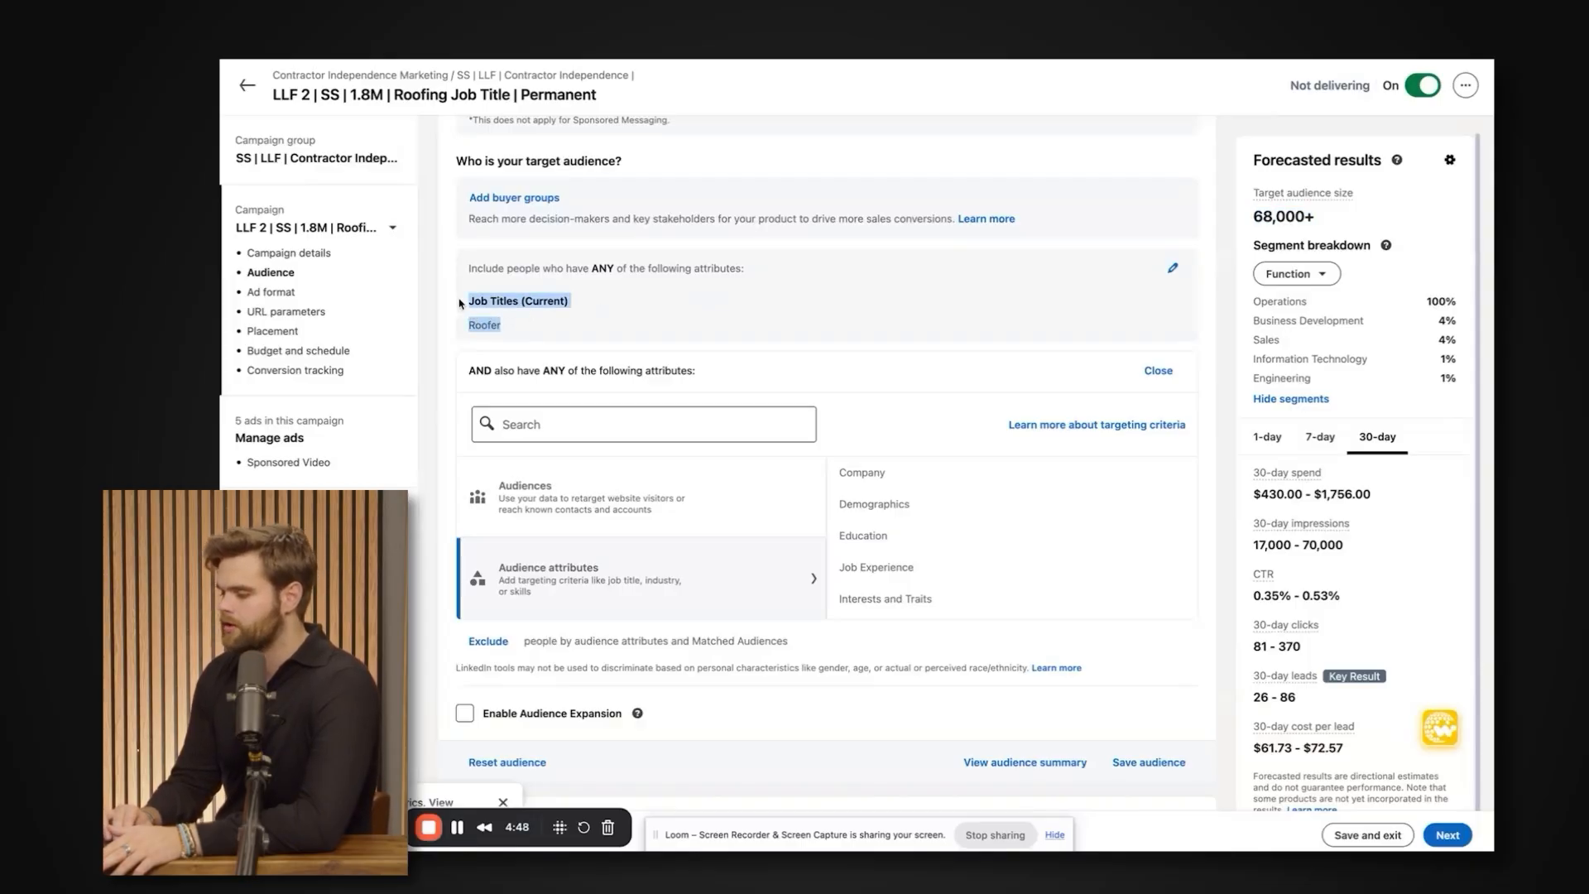
triple_click(473, 303)
drag(506, 327, 455, 303)
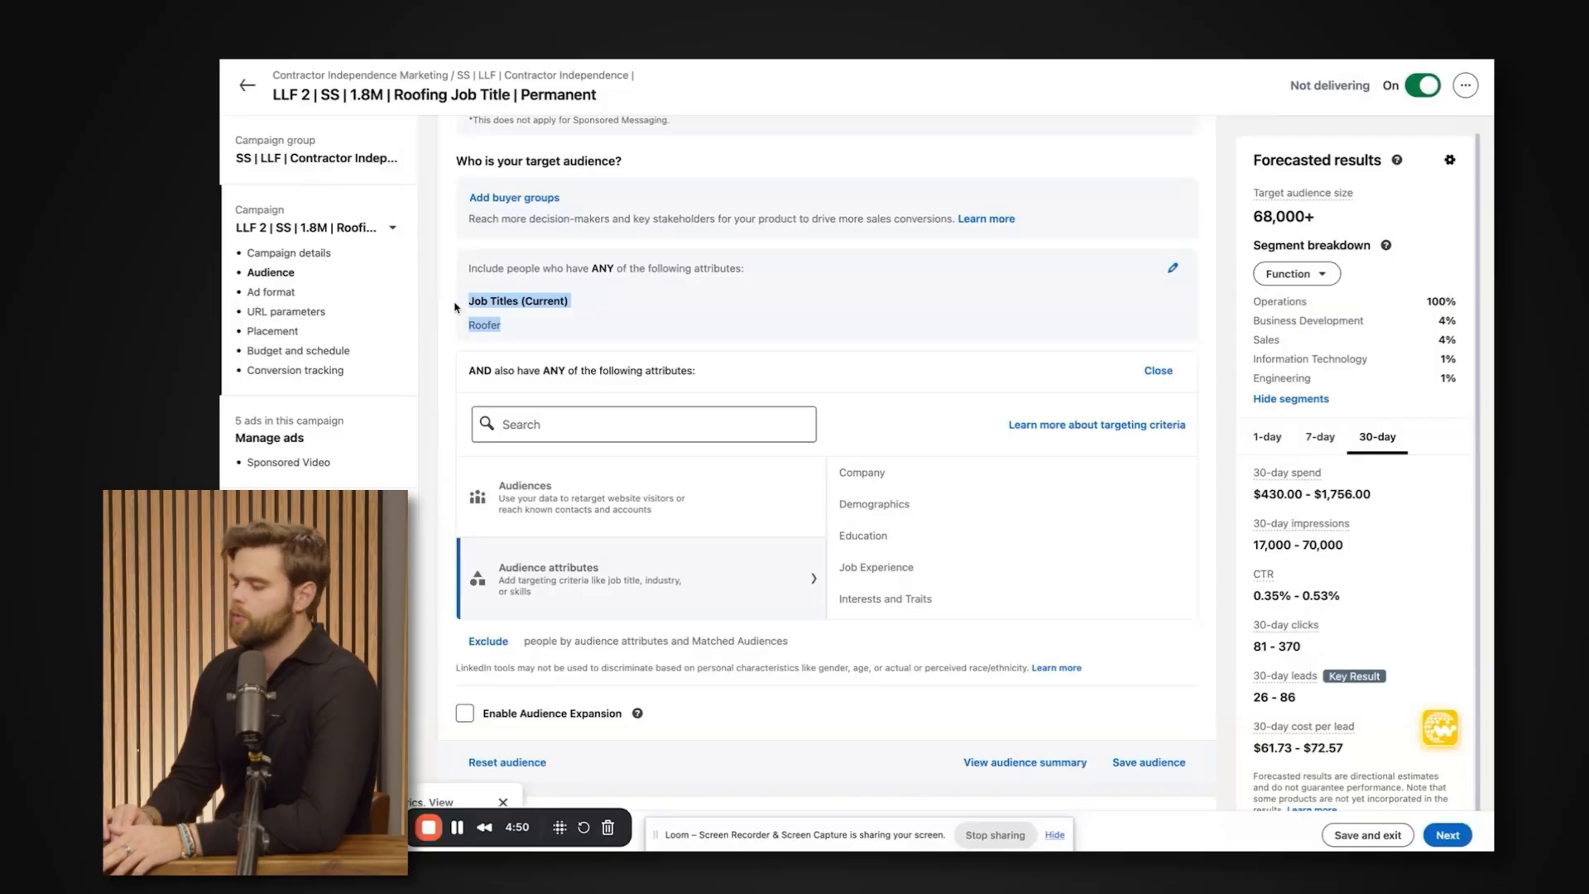
click(454, 307)
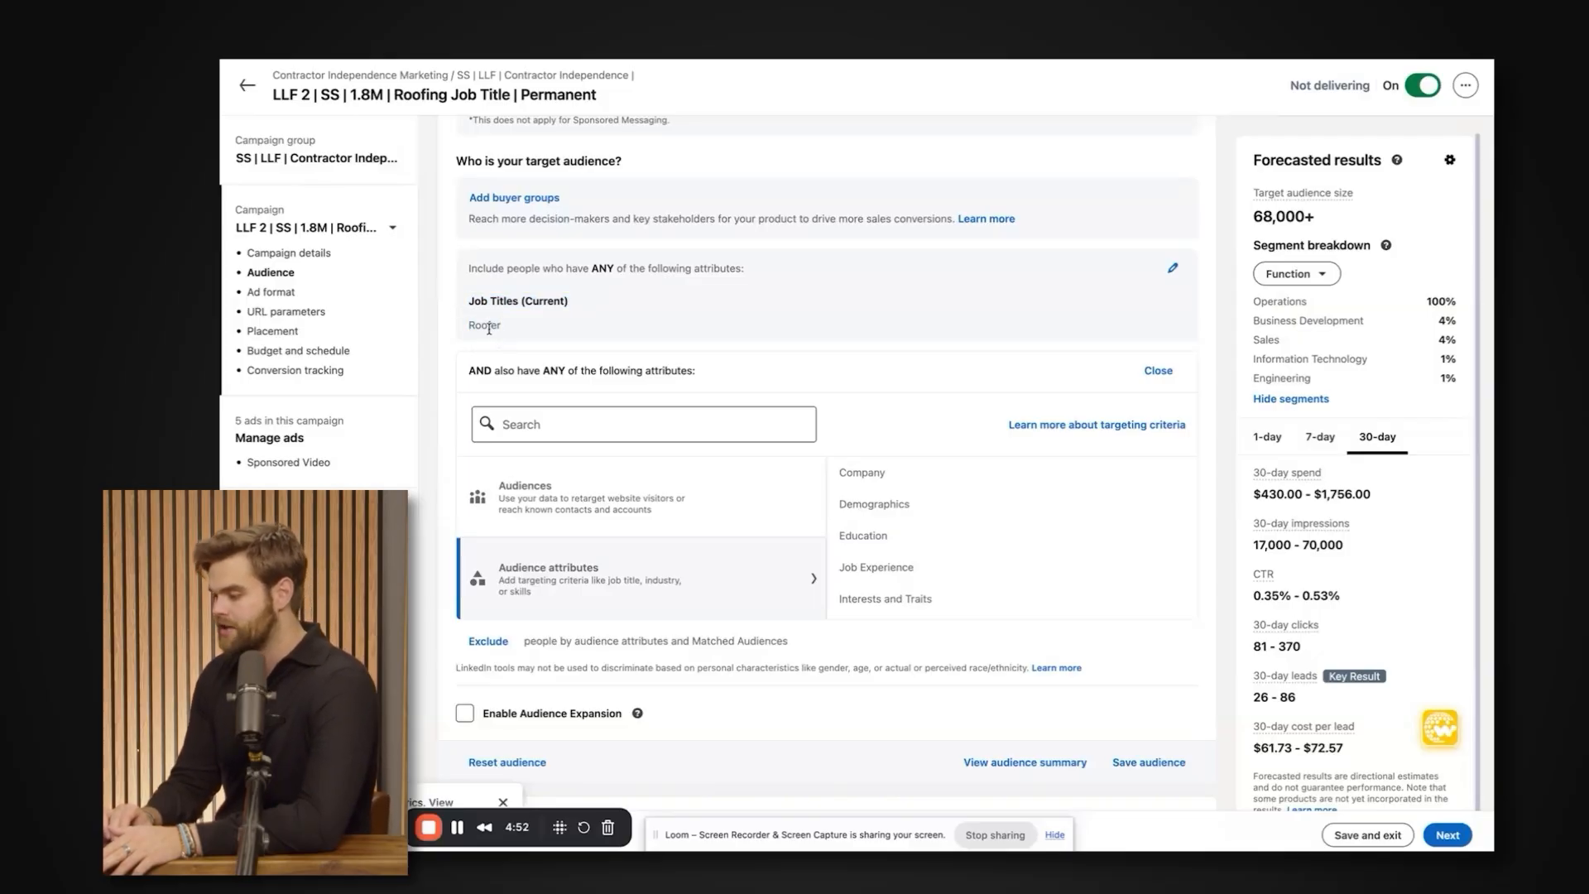
double_click(488, 328)
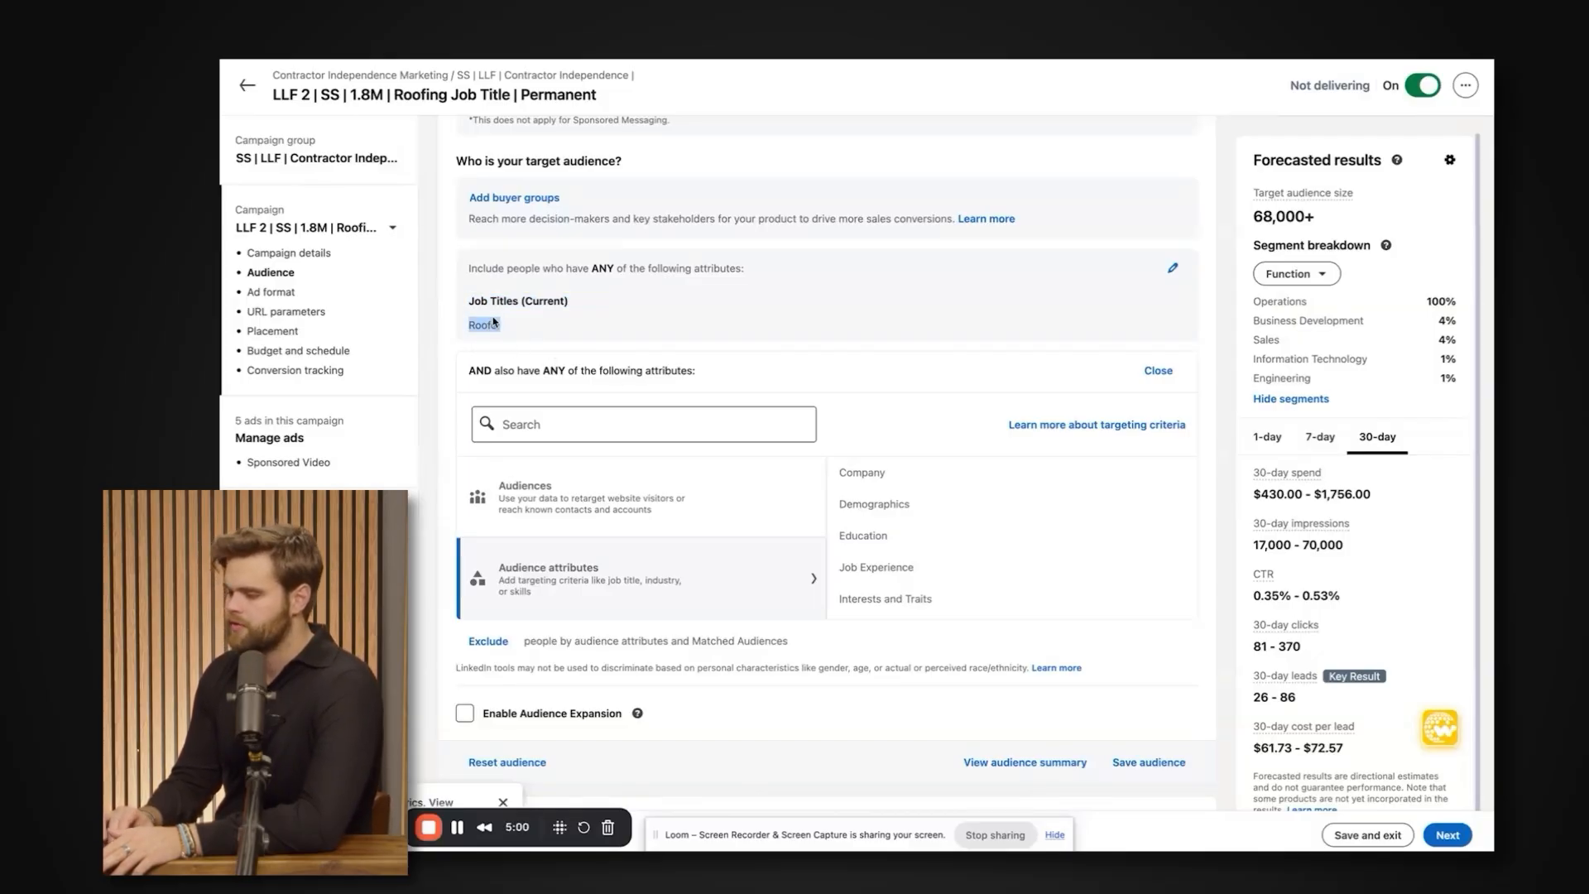
drag(493, 322, 972, 312)
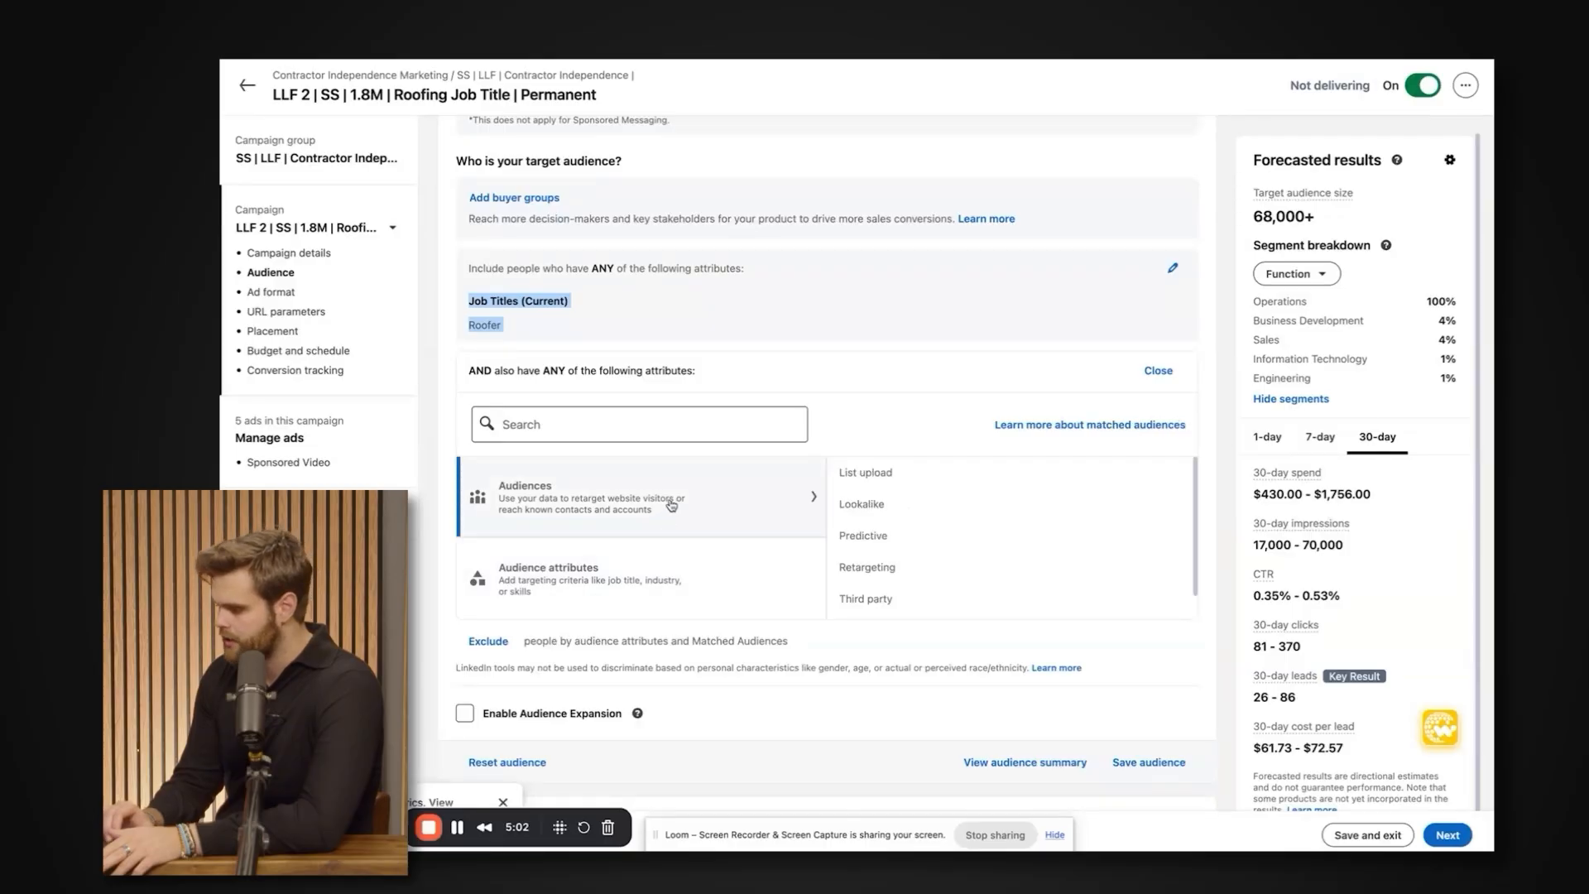
Clear the Roofer job title from the target audience and bring up the Job Seniorities options under Job Experience.
click(876, 566)
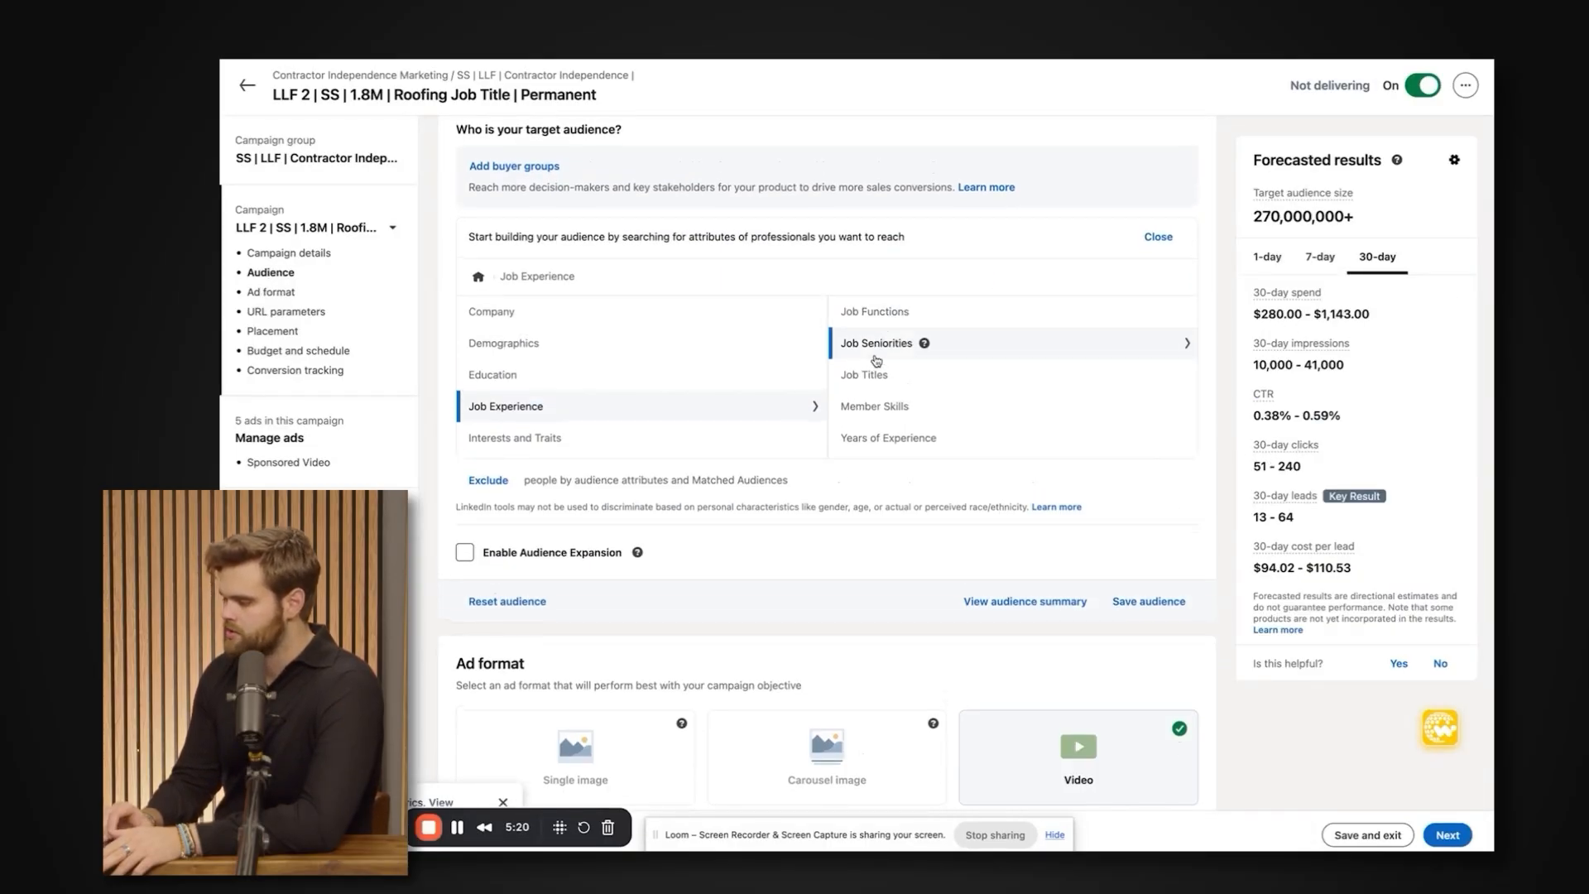
click(876, 361)
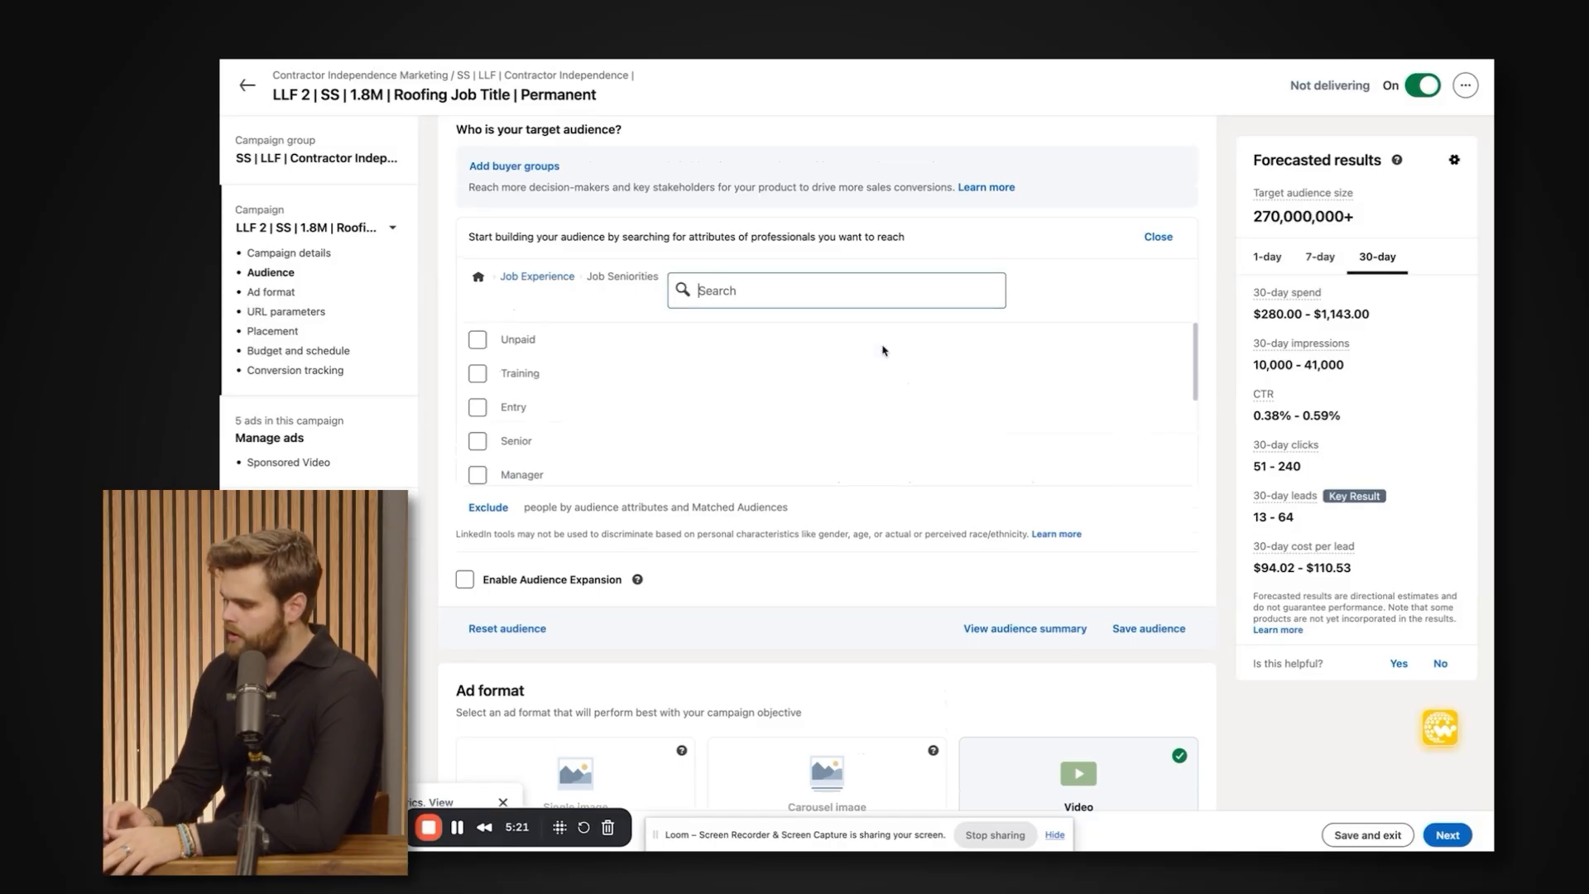
Examine the Job Seniorities options, comparing the levels from Training and Entry through Manager and Director to Partner and Owner.
scroll(868, 380, down, 3)
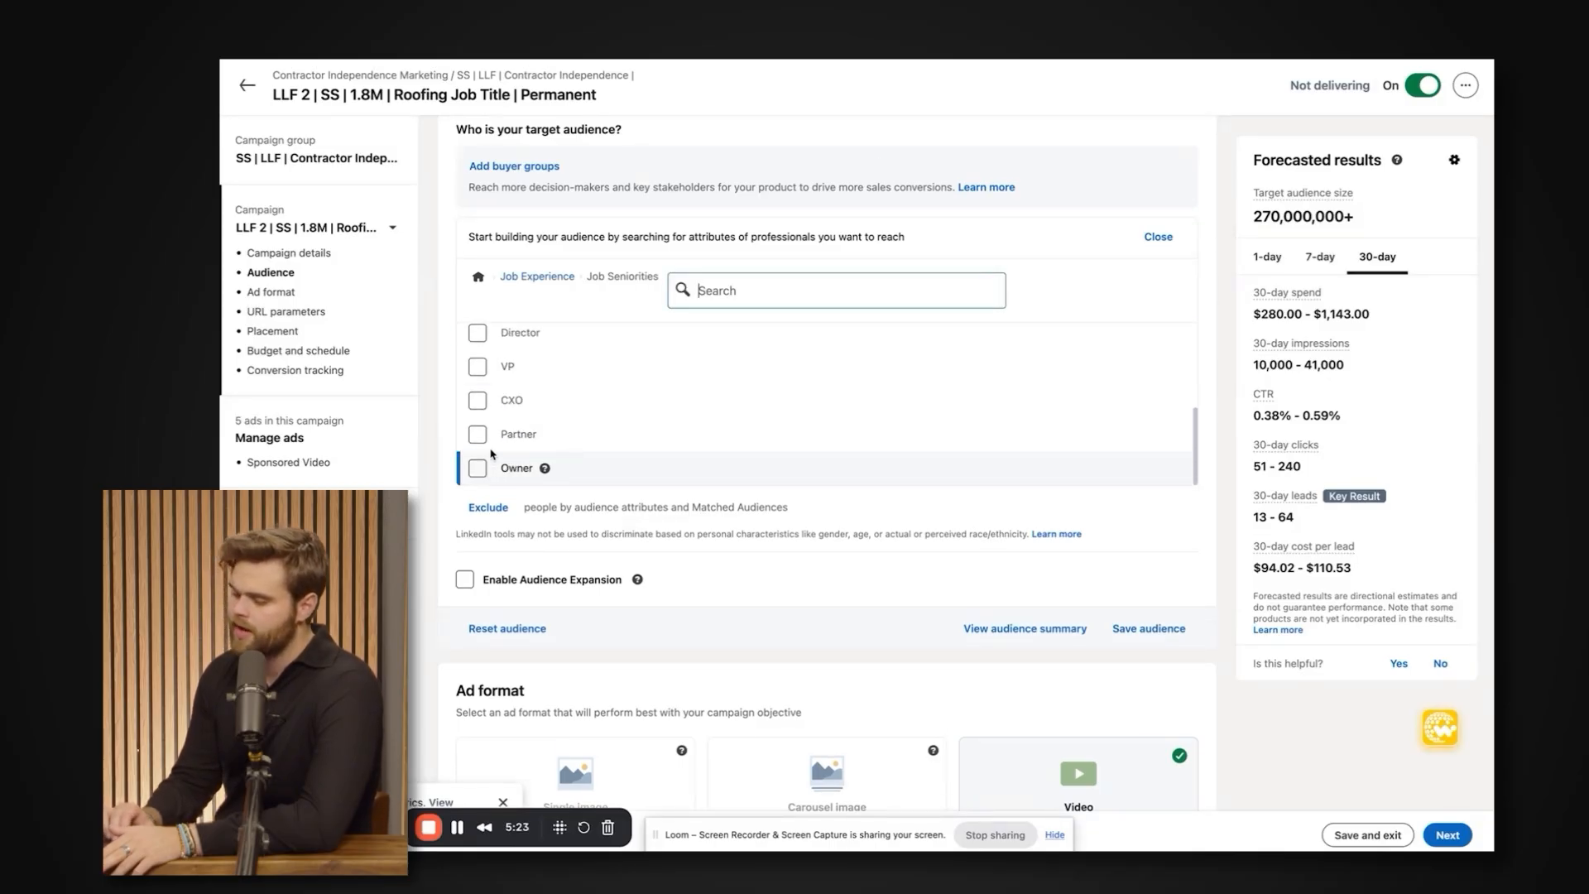
scroll(488, 430, up, 3)
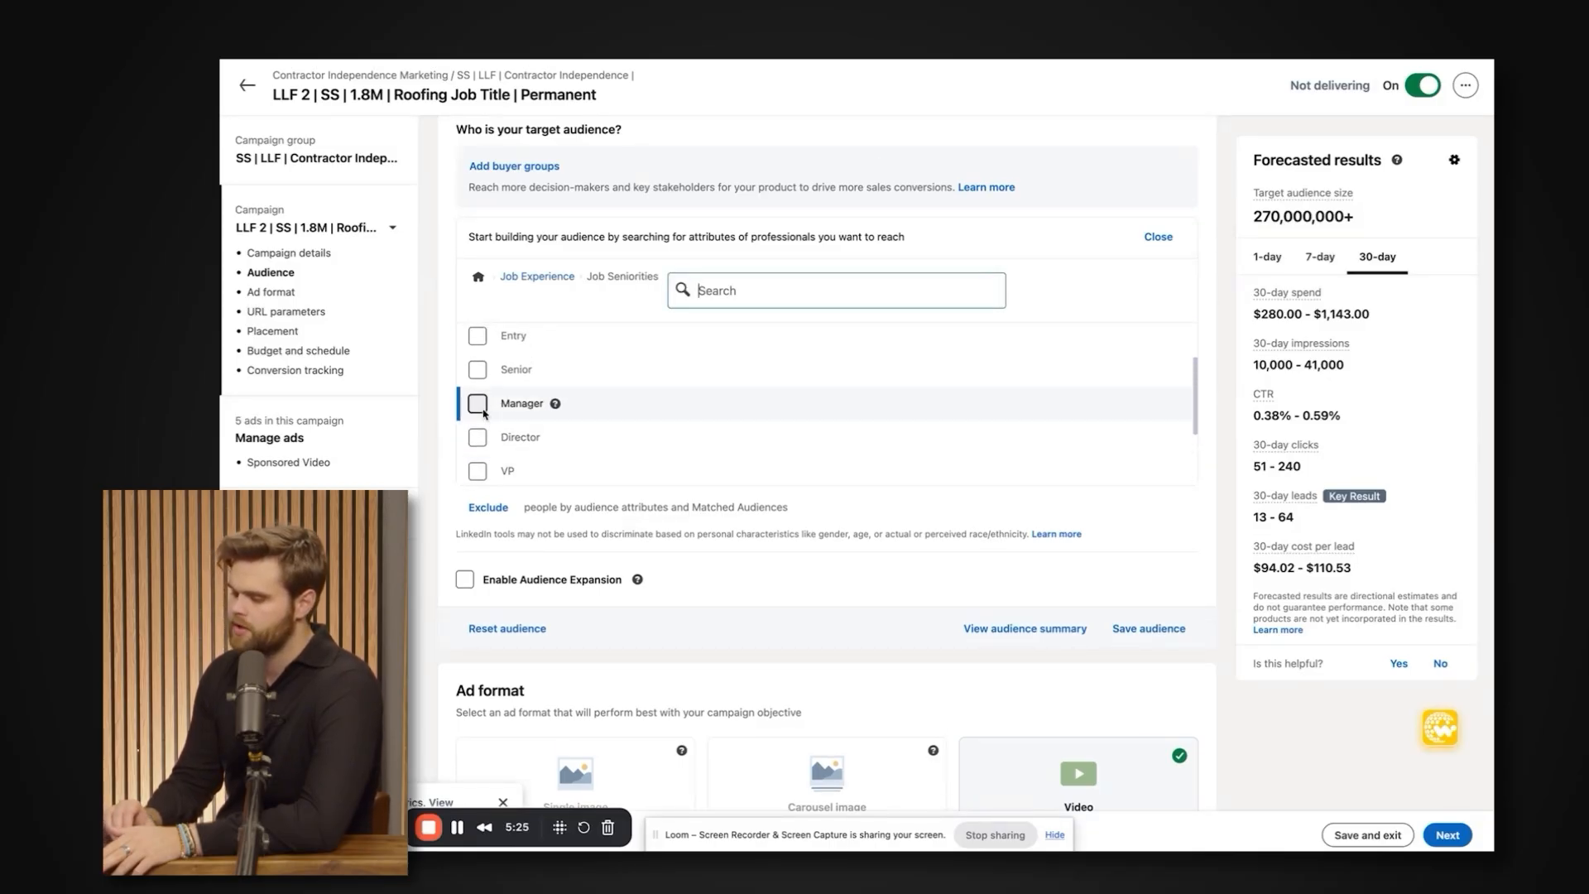
scroll(485, 414, up, 1)
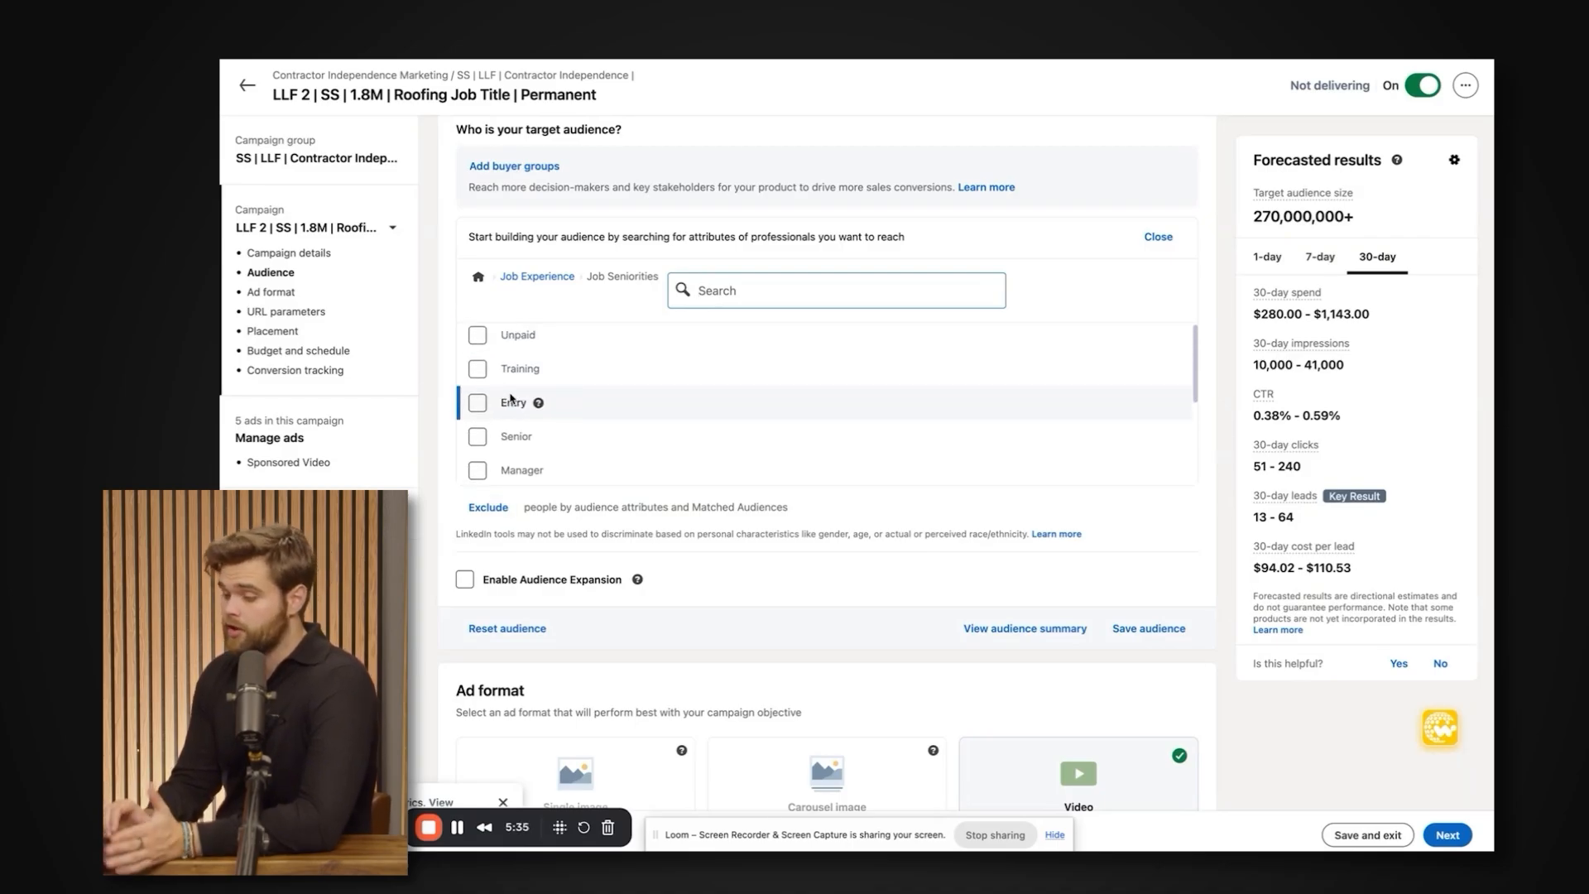
scroll(511, 399, down, 1)
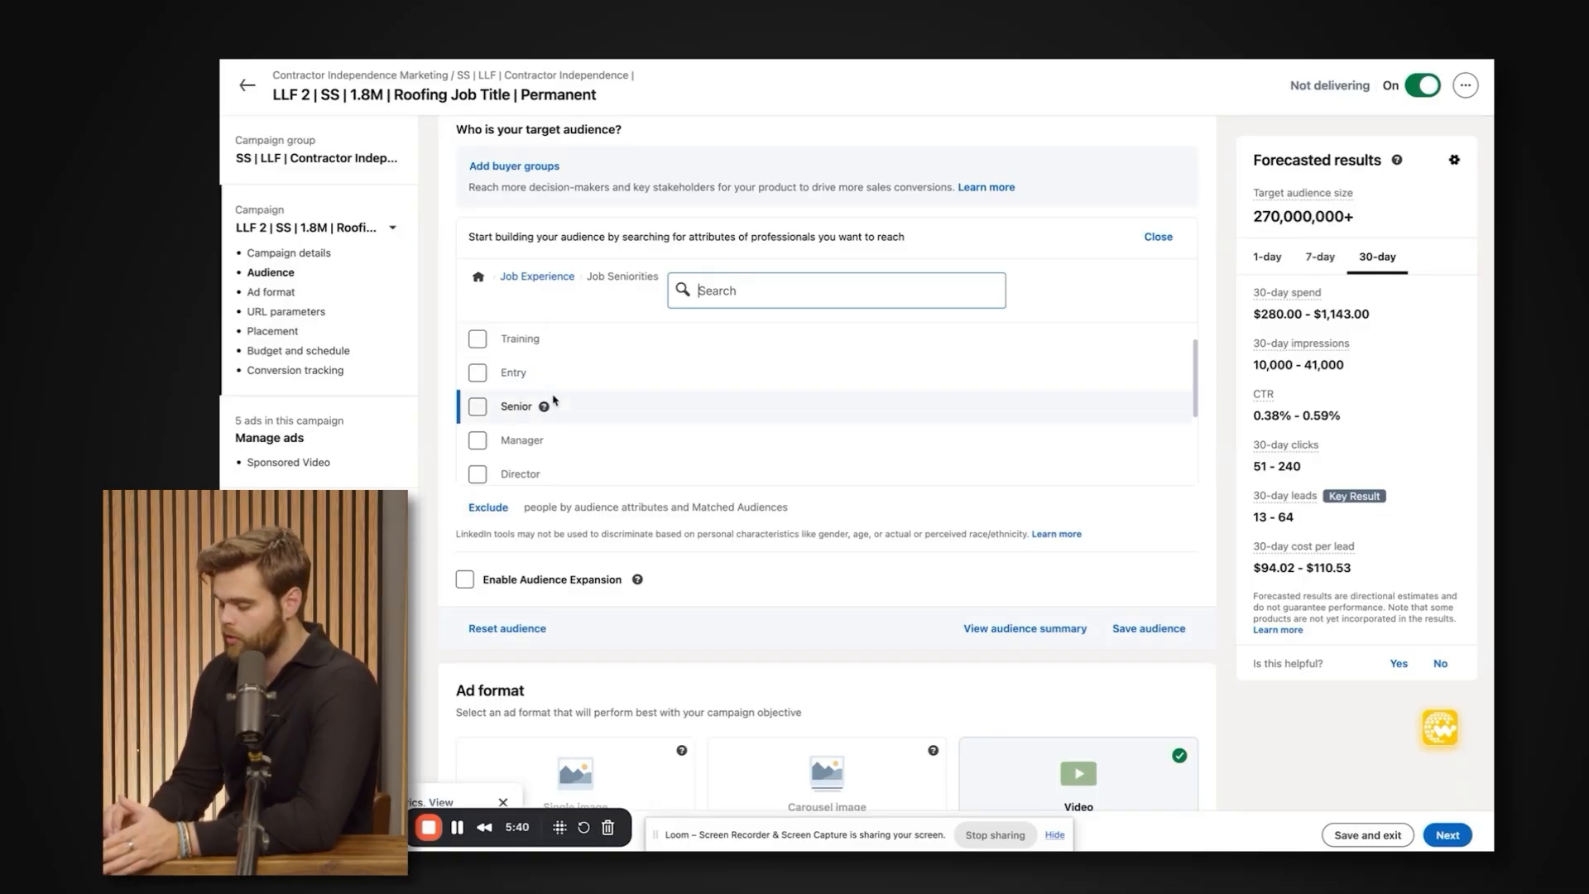
scroll(554, 401, down, 1)
scroll(553, 394, down, 3)
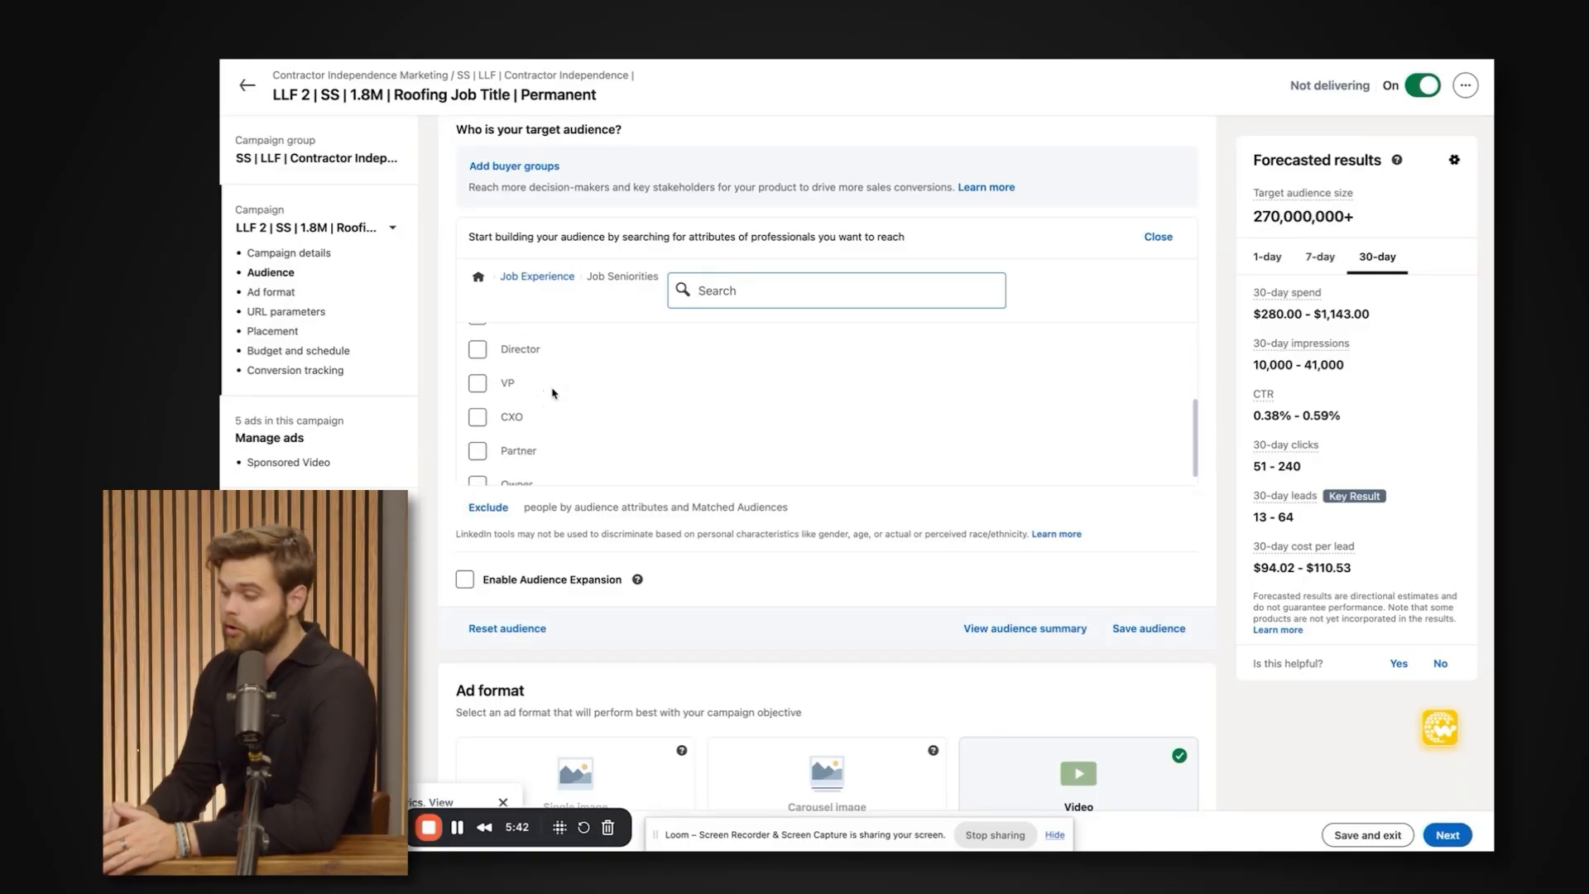
scroll(554, 393, up, 1)
scroll(554, 394, down, 1)
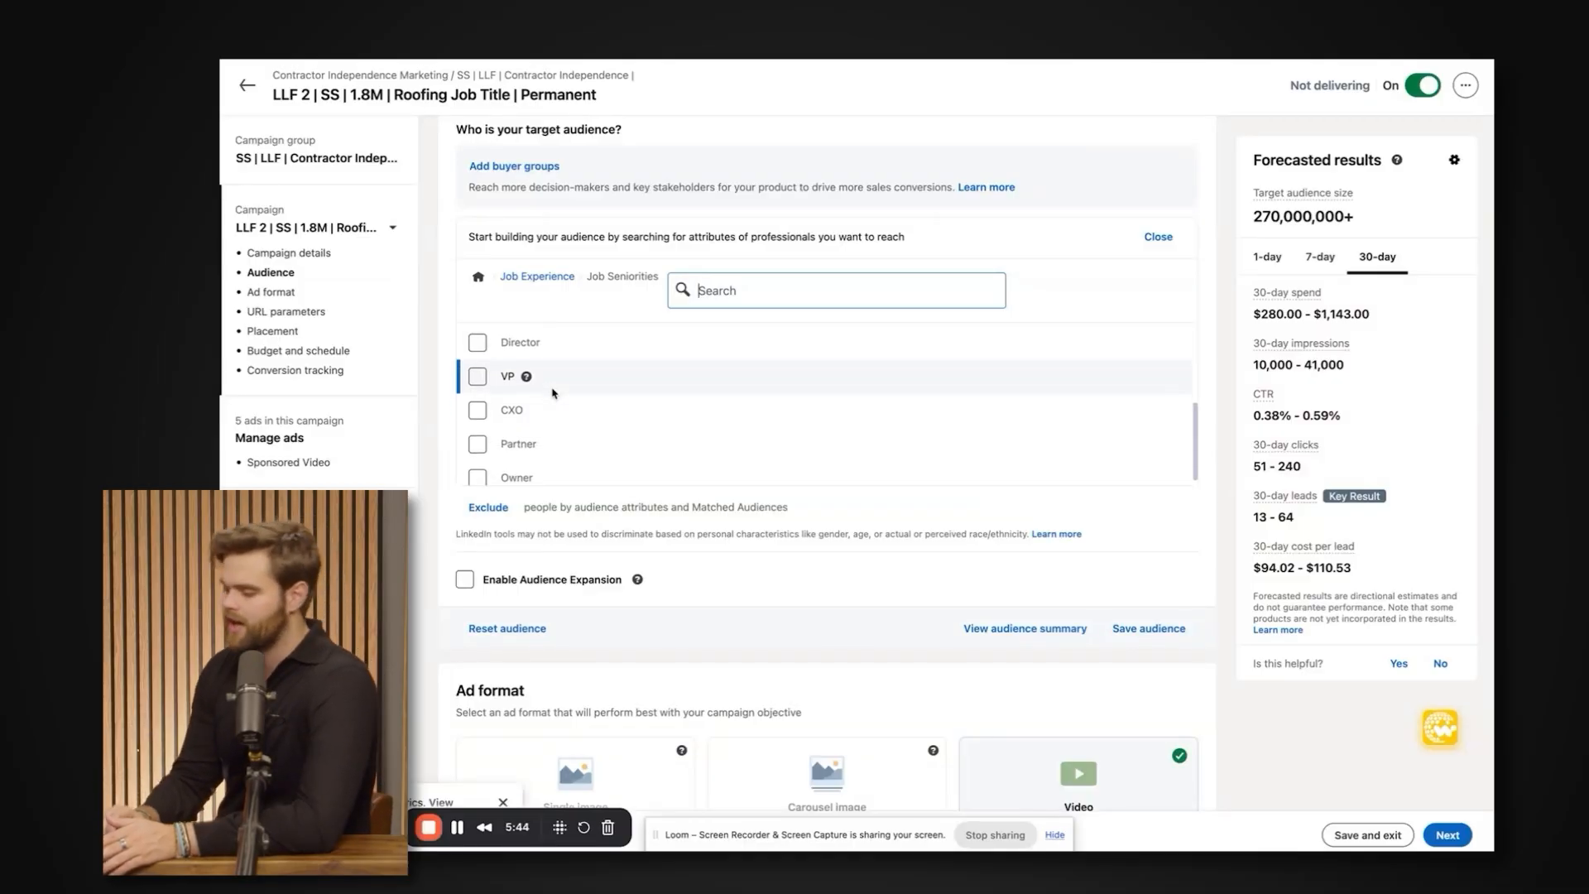
scroll(554, 393, down, 1)
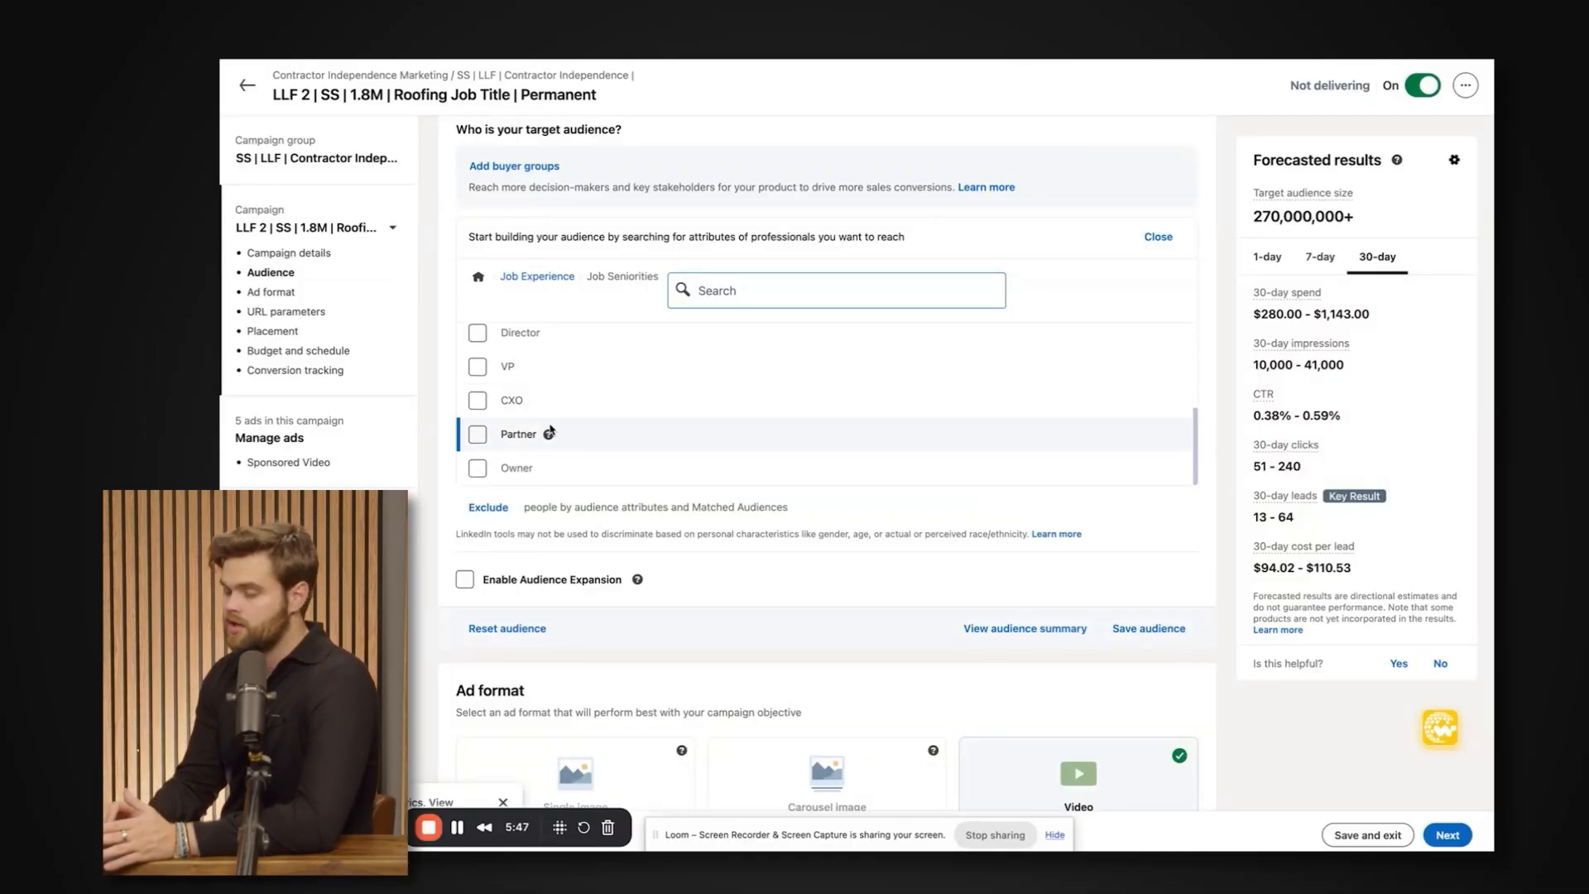
scroll(546, 431, up, 1)
scroll(546, 430, down, 1)
scroll(542, 432, up, 1)
scroll(537, 432, down, 1)
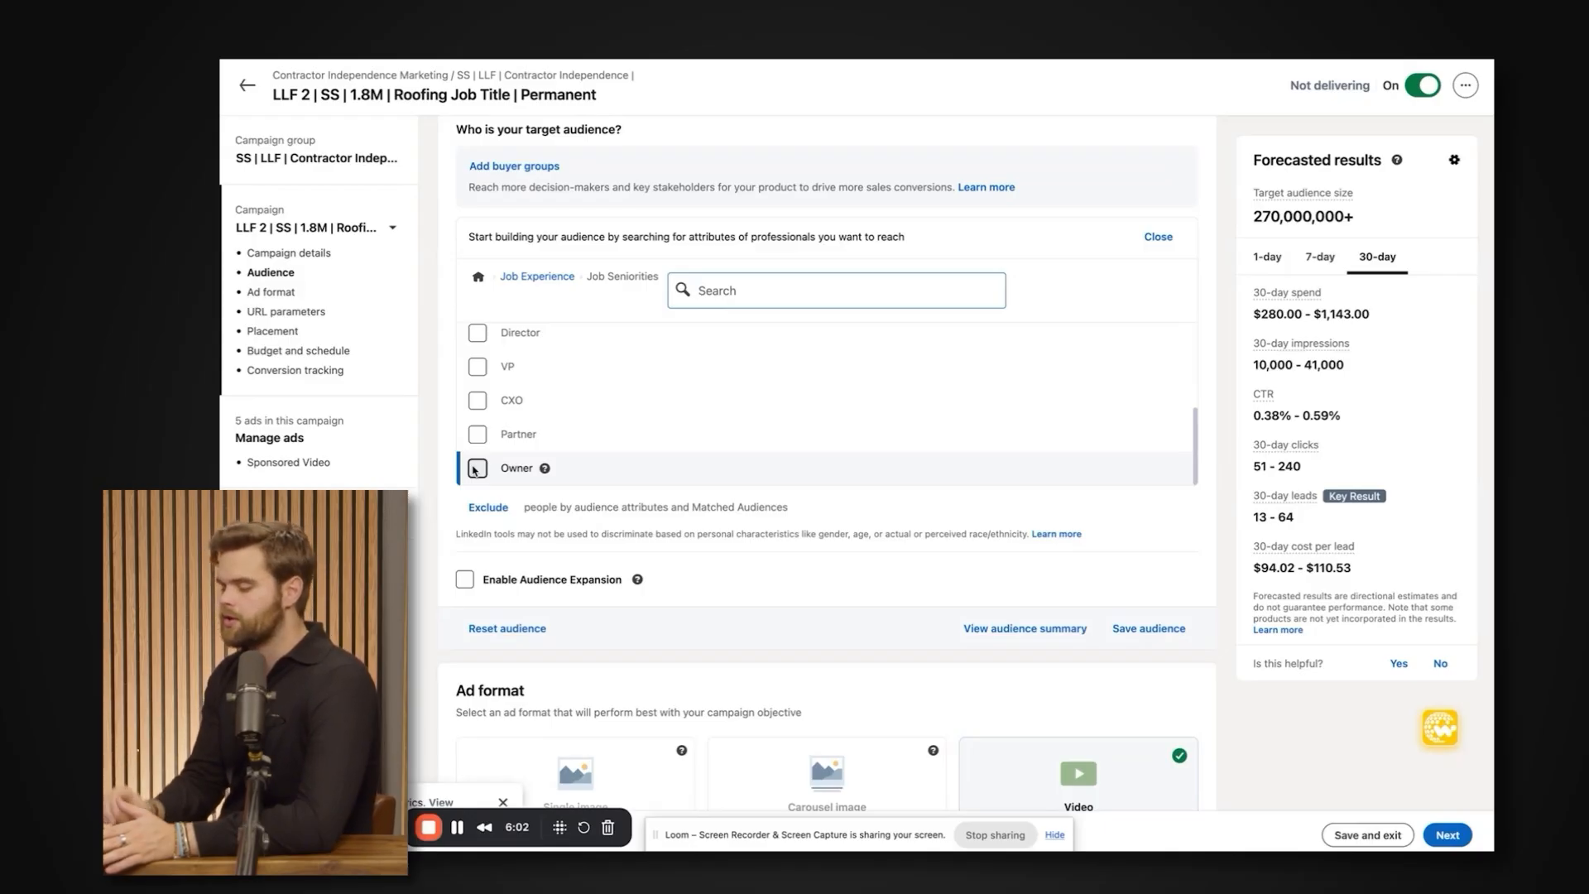
scroll(477, 469, up, 3)
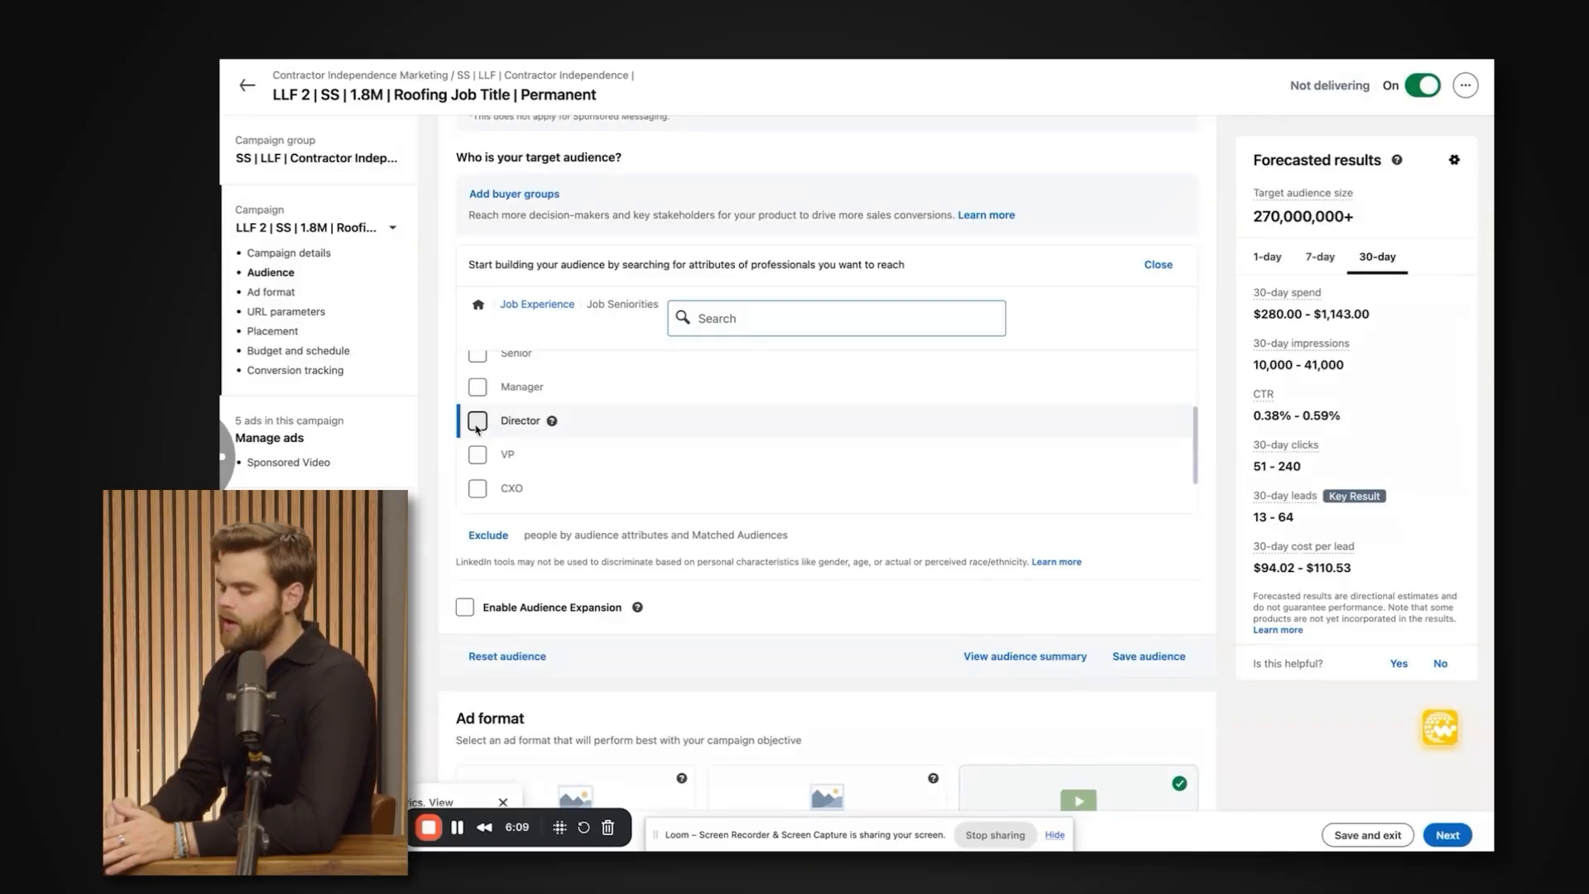
scroll(478, 447, down, 1)
scroll(504, 422, up, 1)
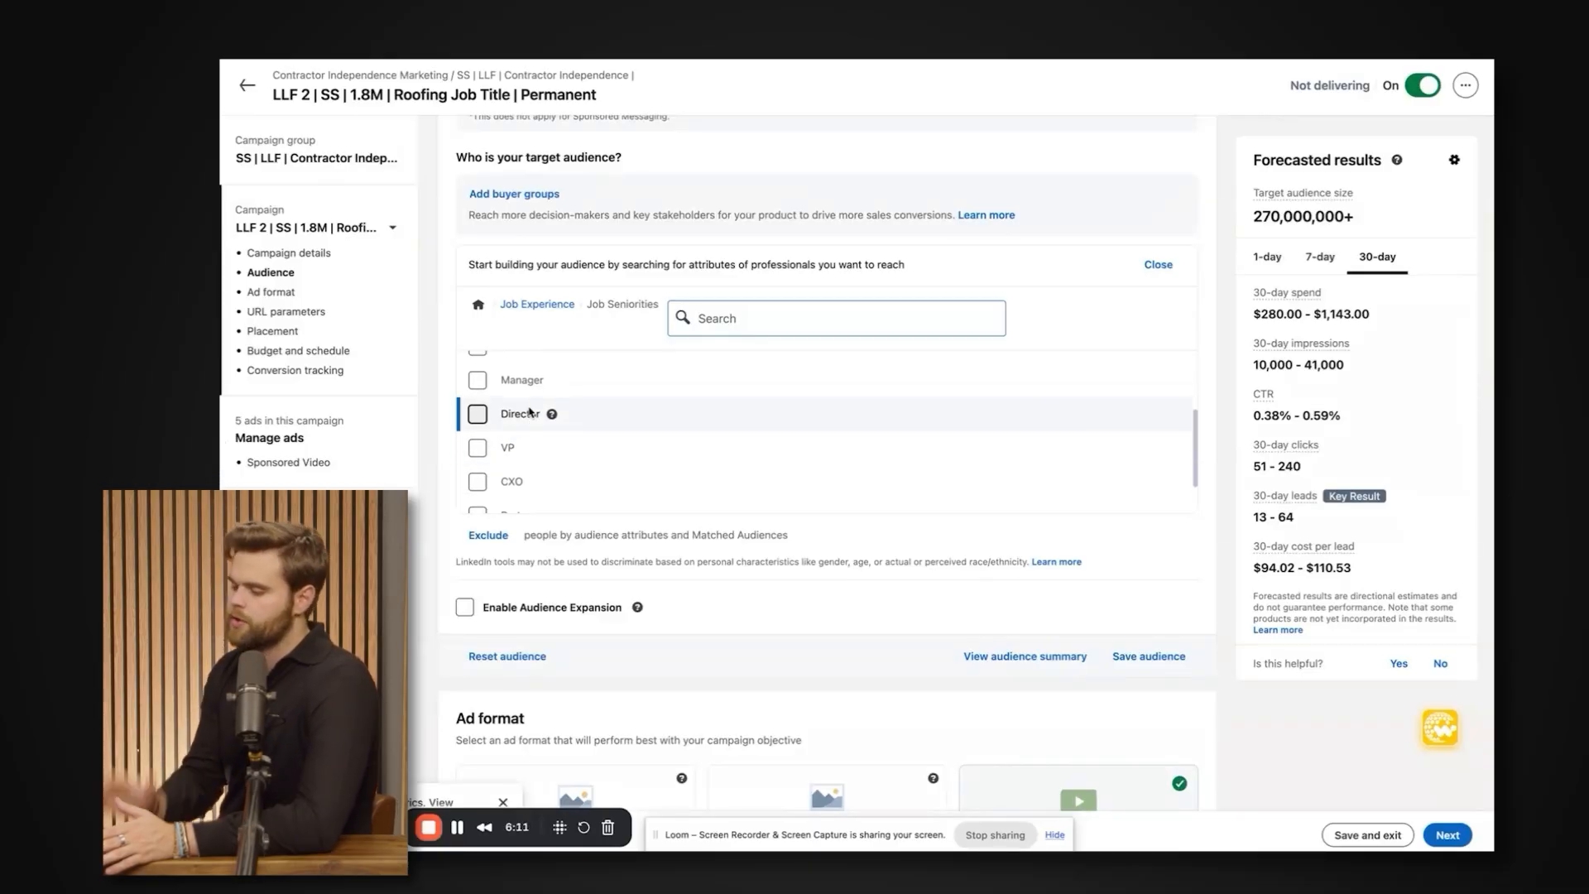
scroll(531, 422, up, 1)
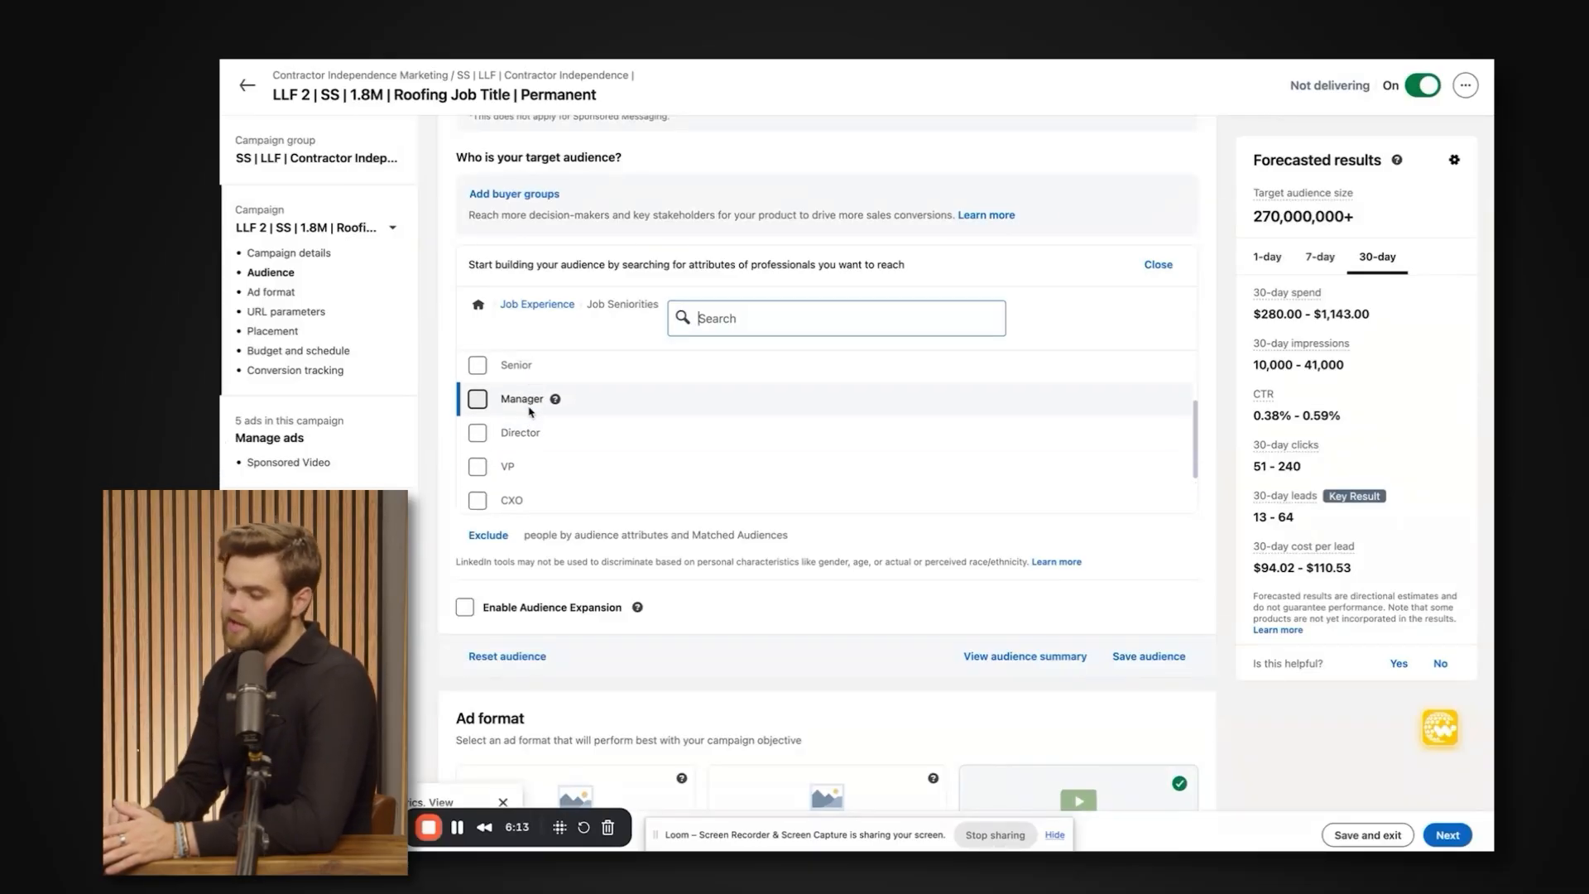
scroll(538, 426, down, 1)
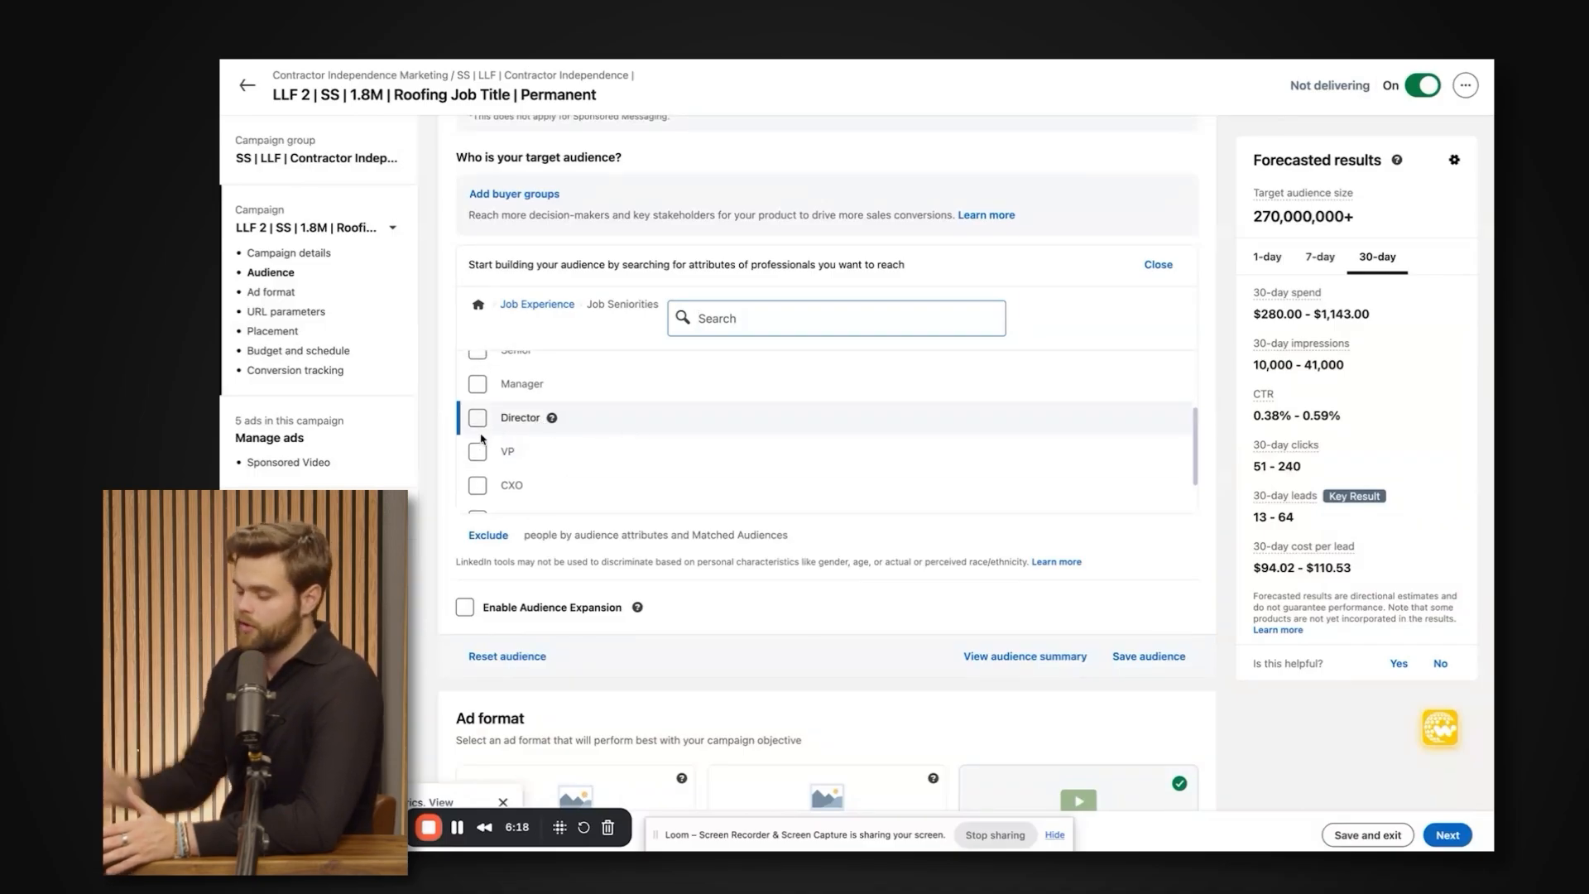
scroll(538, 484, down, 1)
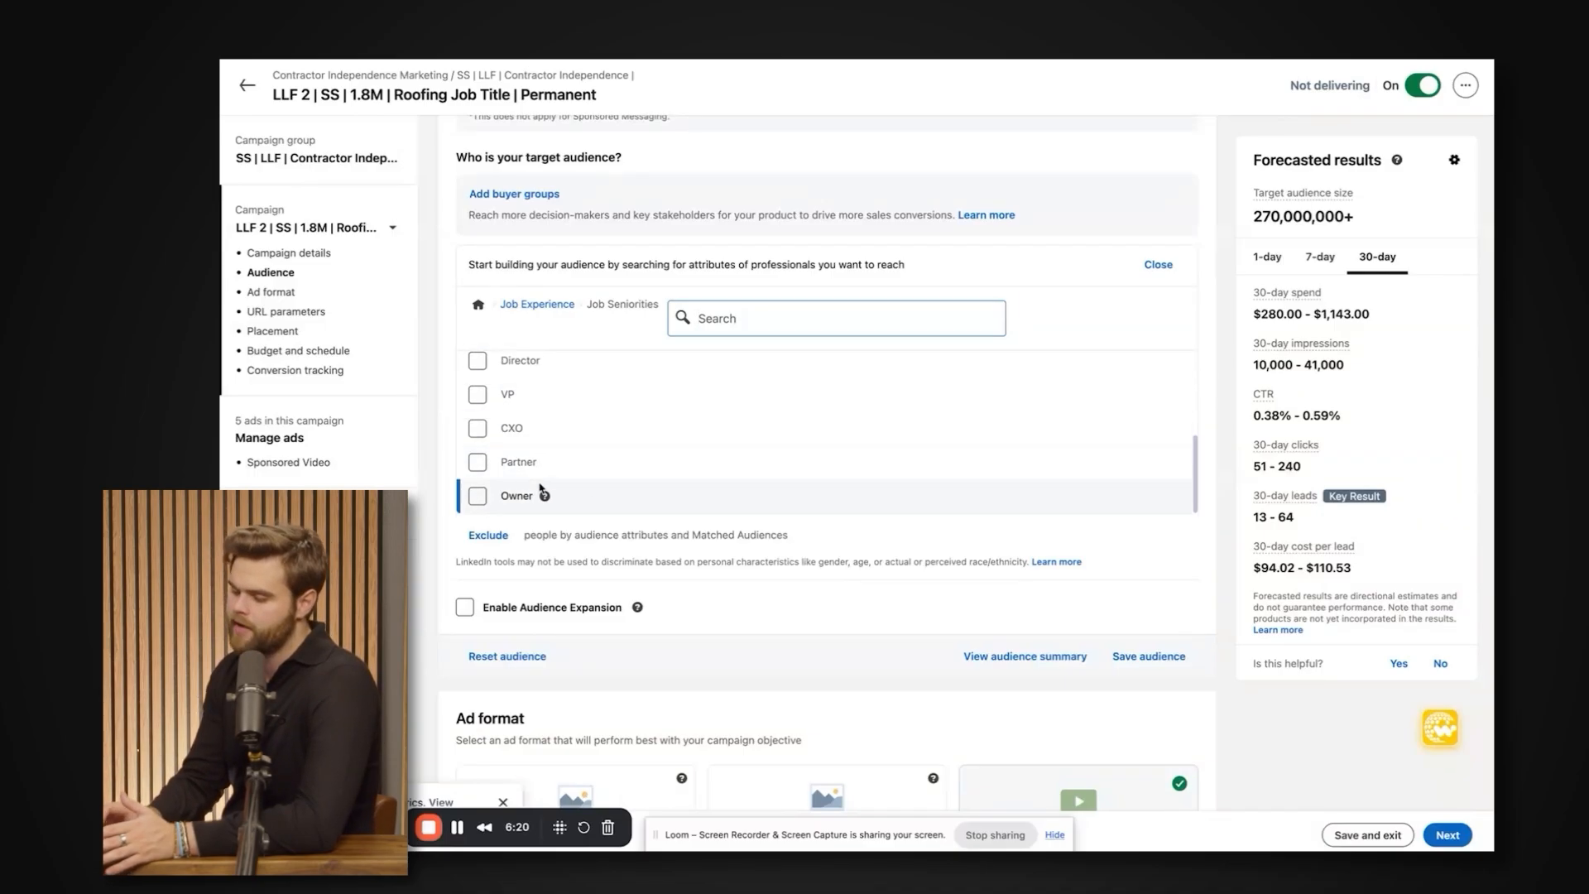
scroll(550, 493, down, 1)
scroll(560, 488, up, 1)
scroll(613, 497, up, 1)
scroll(613, 508, down, 1)
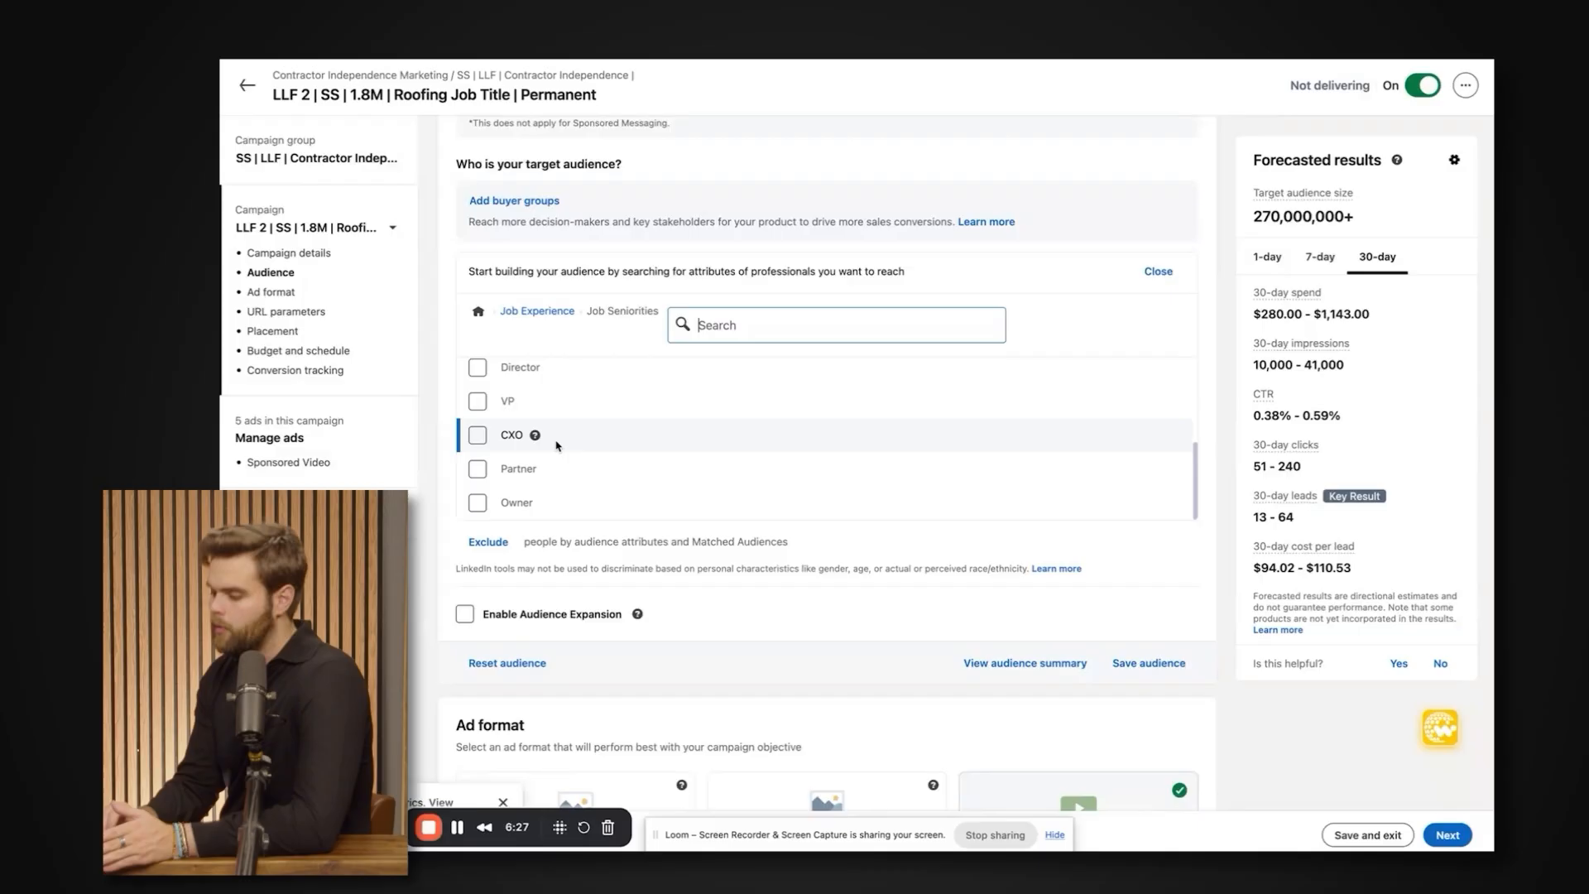
scroll(557, 444, down, 1)
scroll(557, 446, up, 1)
scroll(557, 445, up, 2)
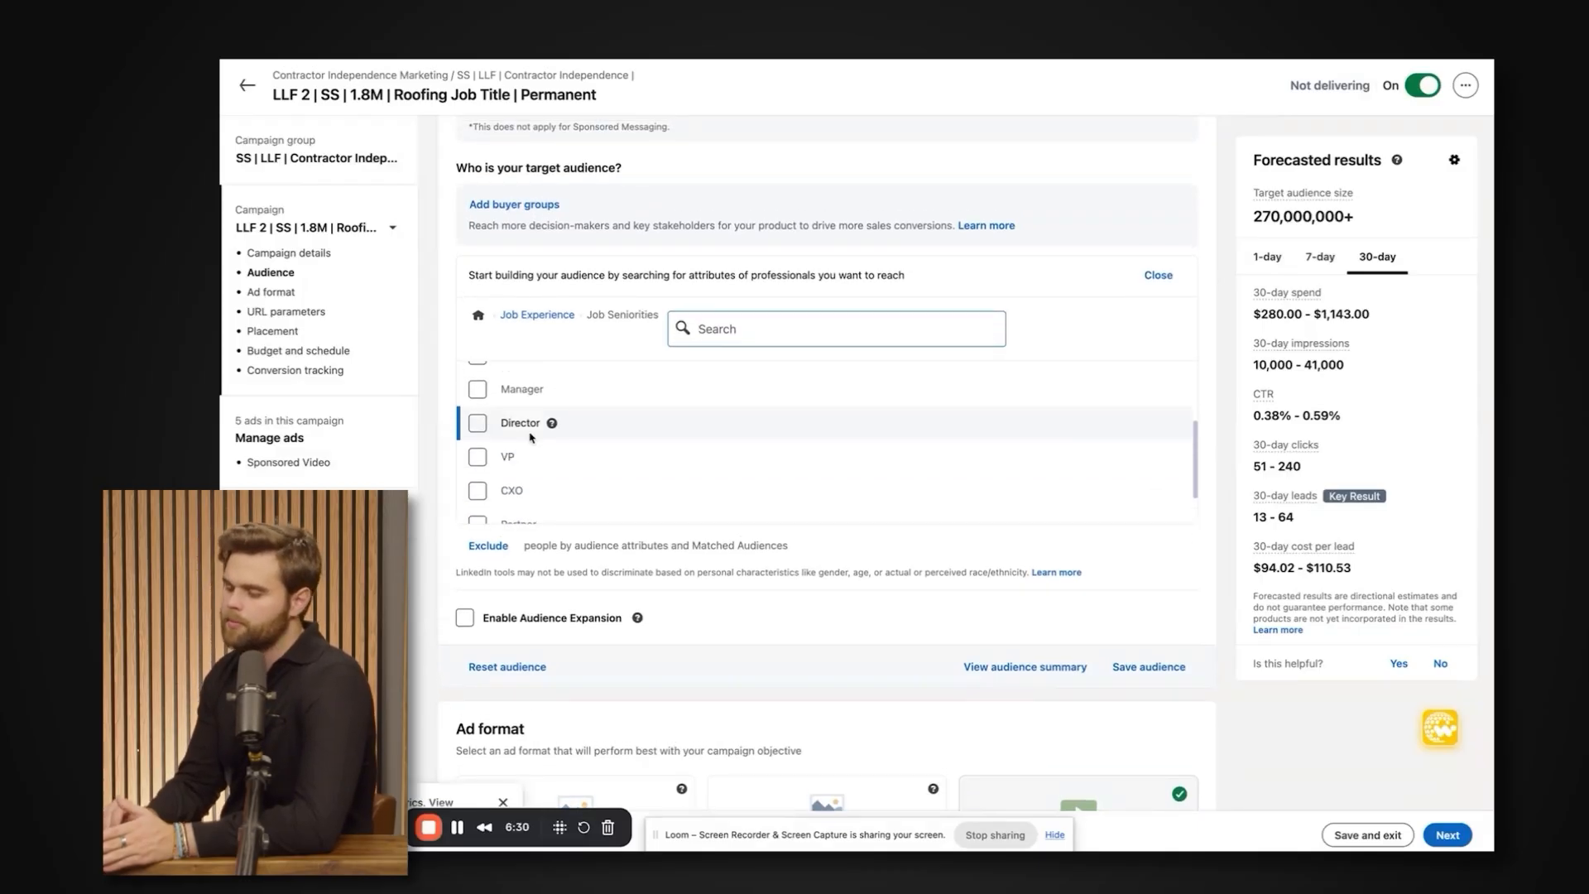
scroll(631, 423, down, 2)
scroll(631, 423, up, 1)
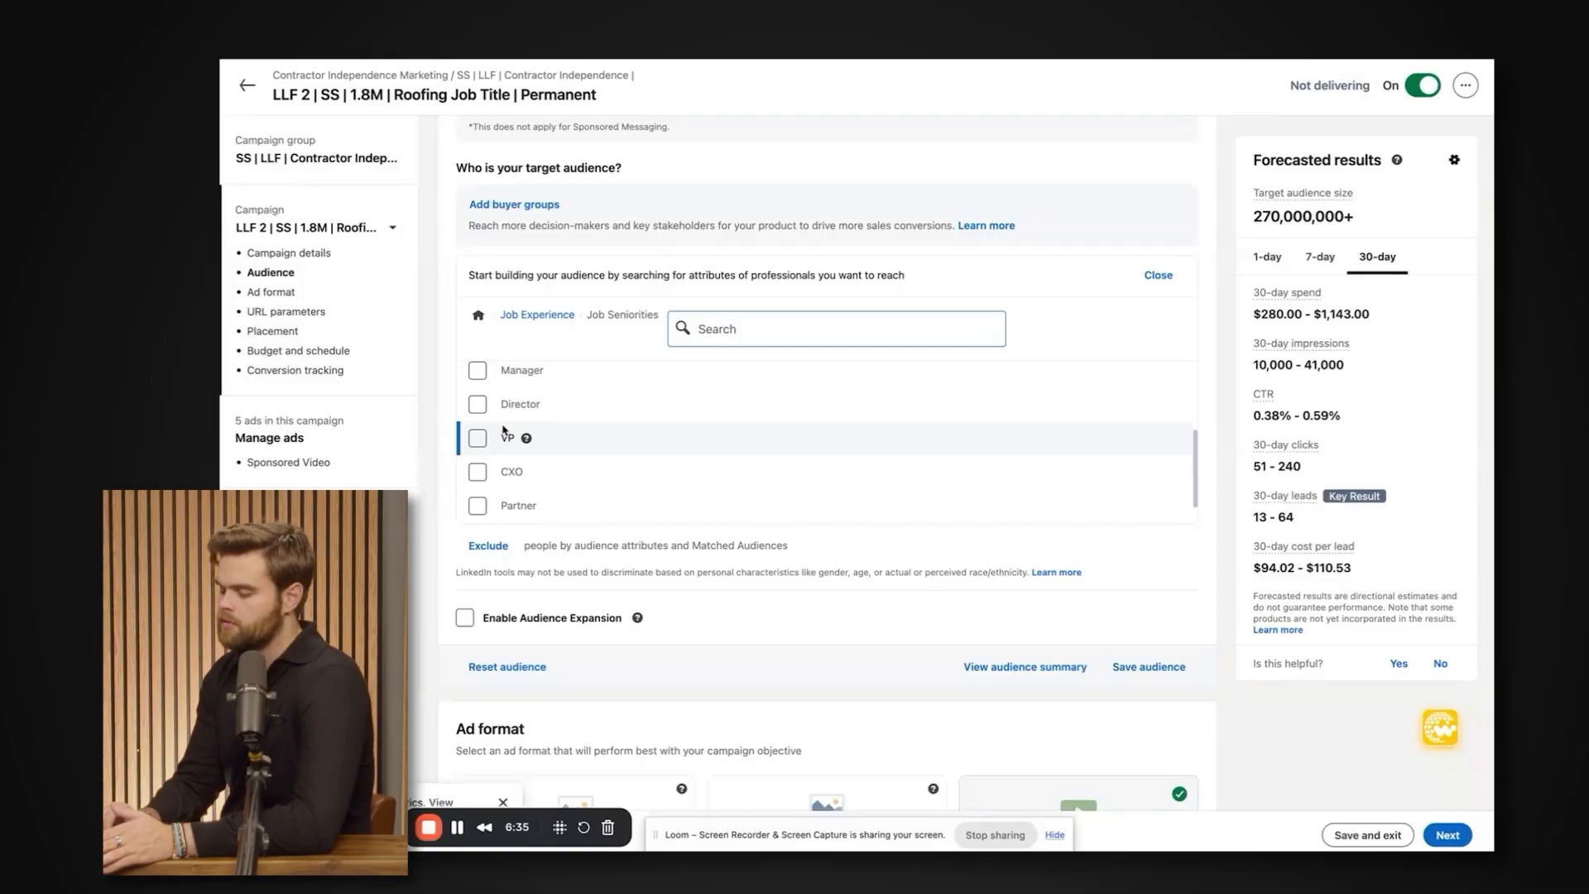
scroll(509, 424, down, 1)
scroll(518, 419, up, 4)
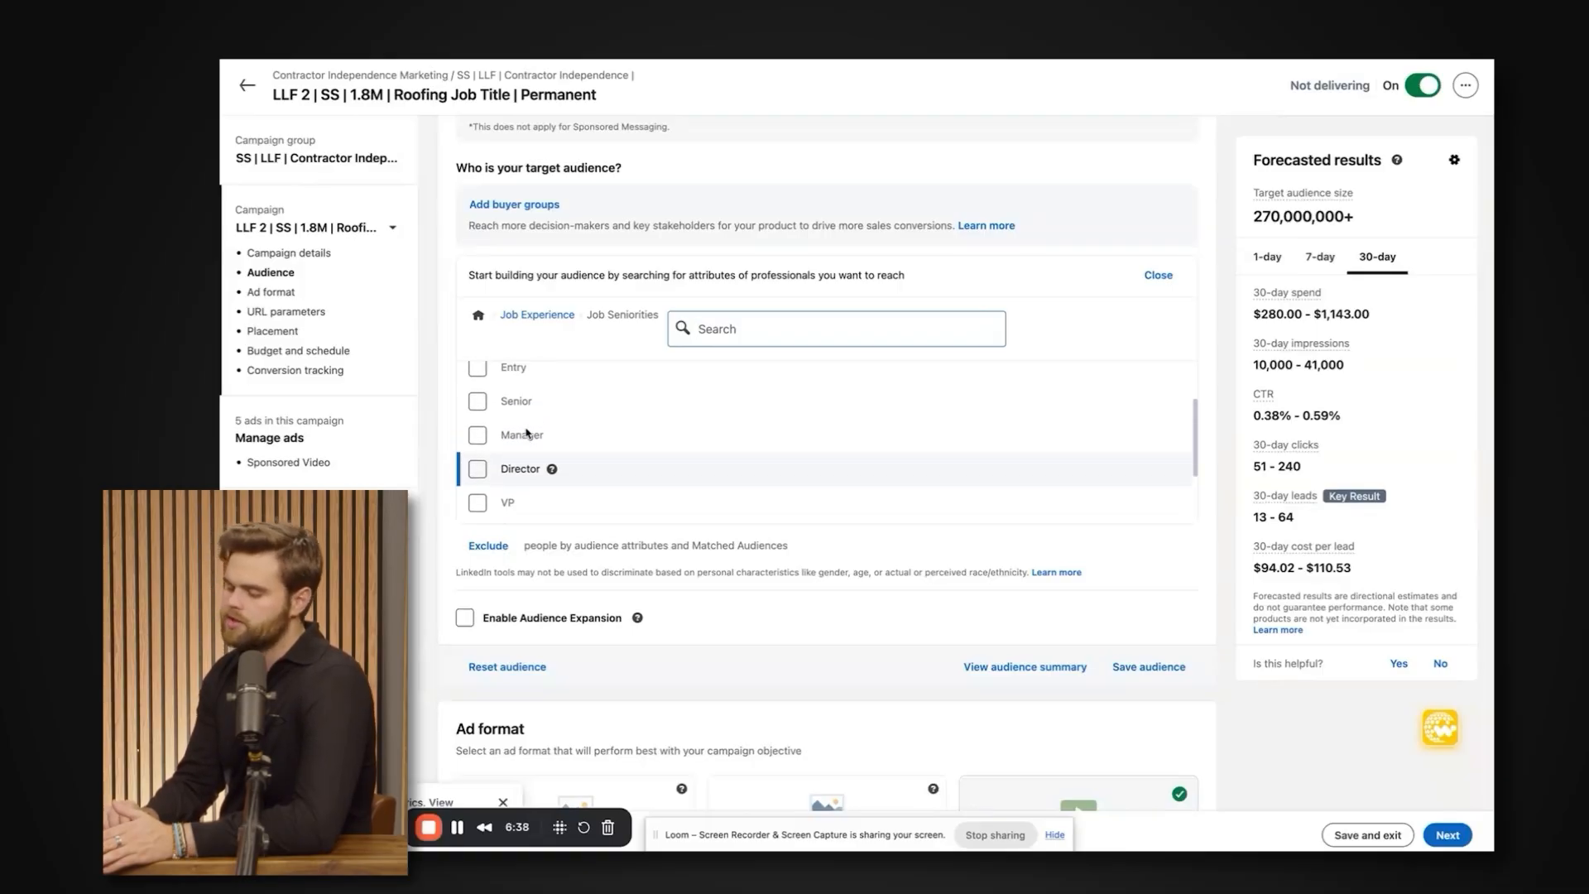
scroll(526, 432, down, 4)
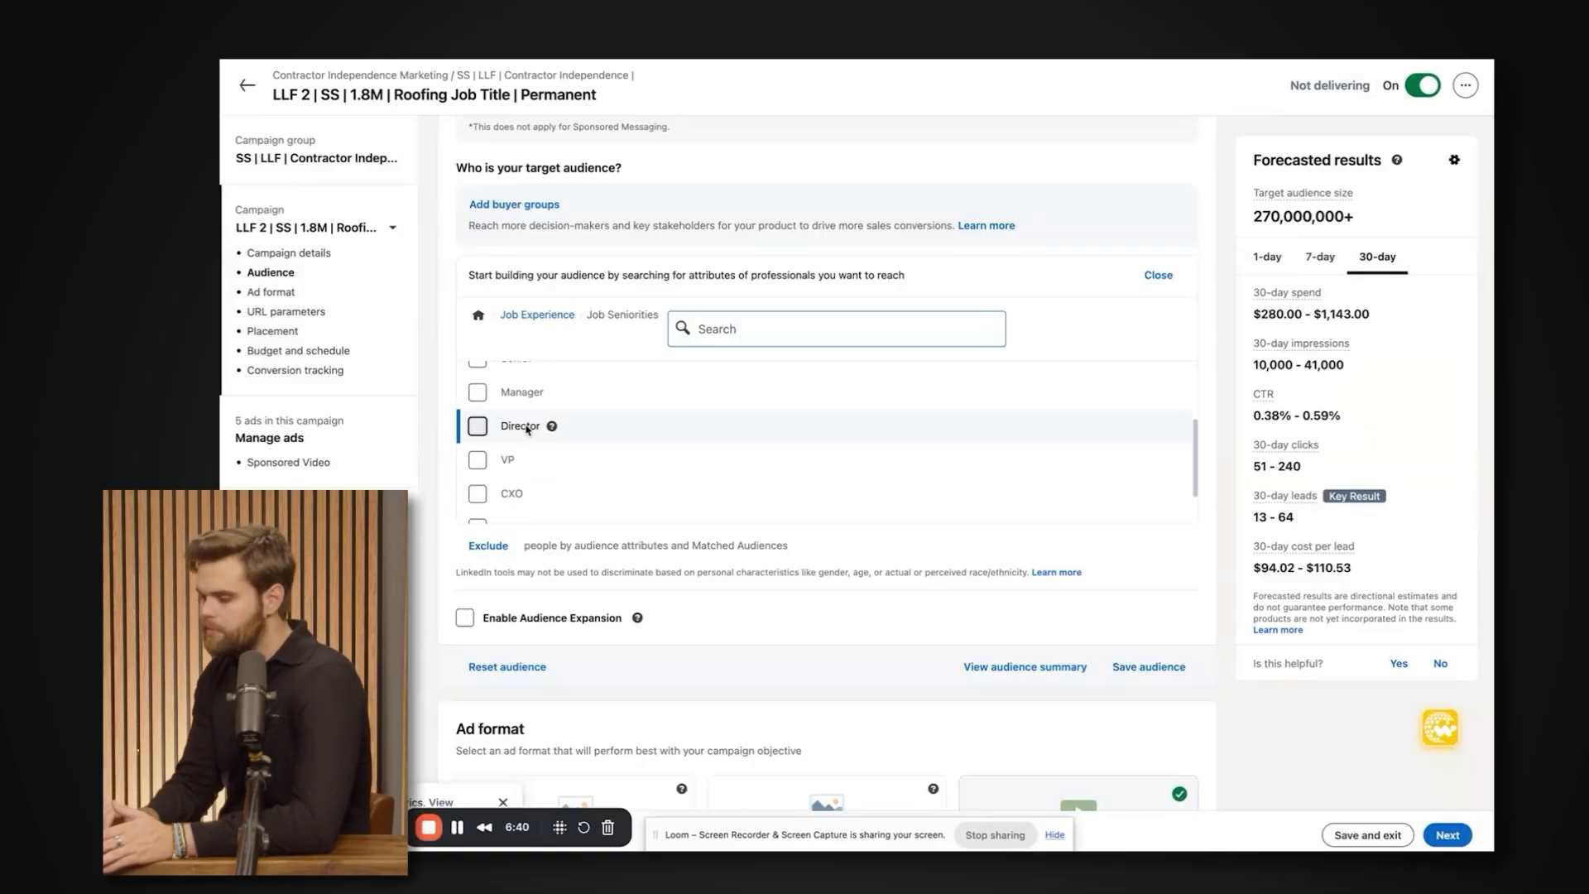
scroll(526, 429, up, 3)
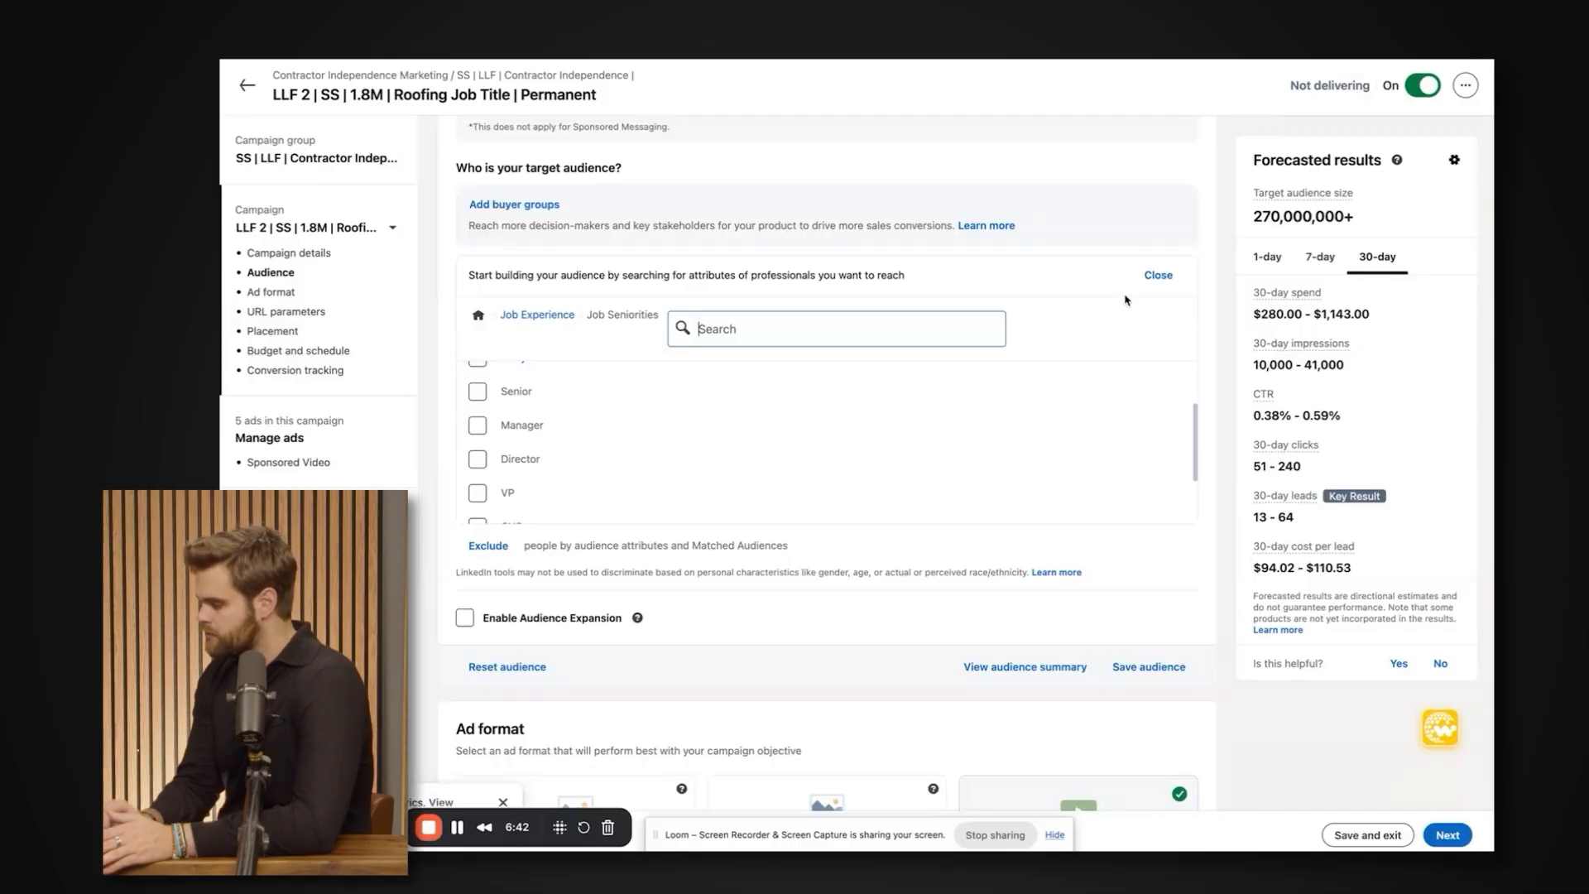
Leave Job Seniorities, reopen the audience attributes, and view the Years of Experience range options under Job Experience.
click(1159, 274)
click(506, 283)
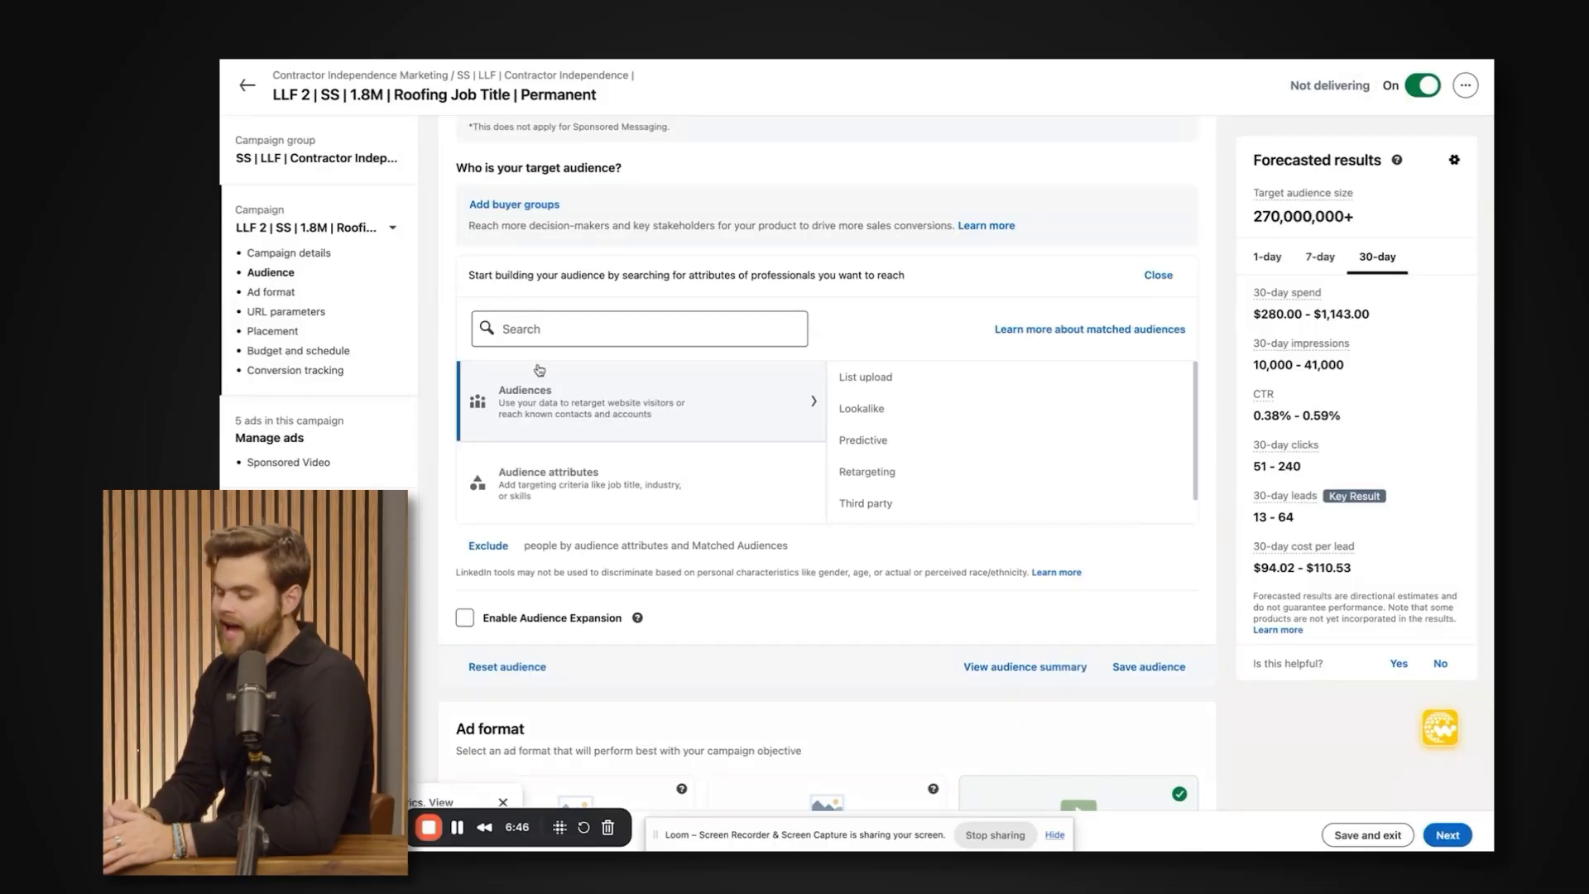
click(579, 455)
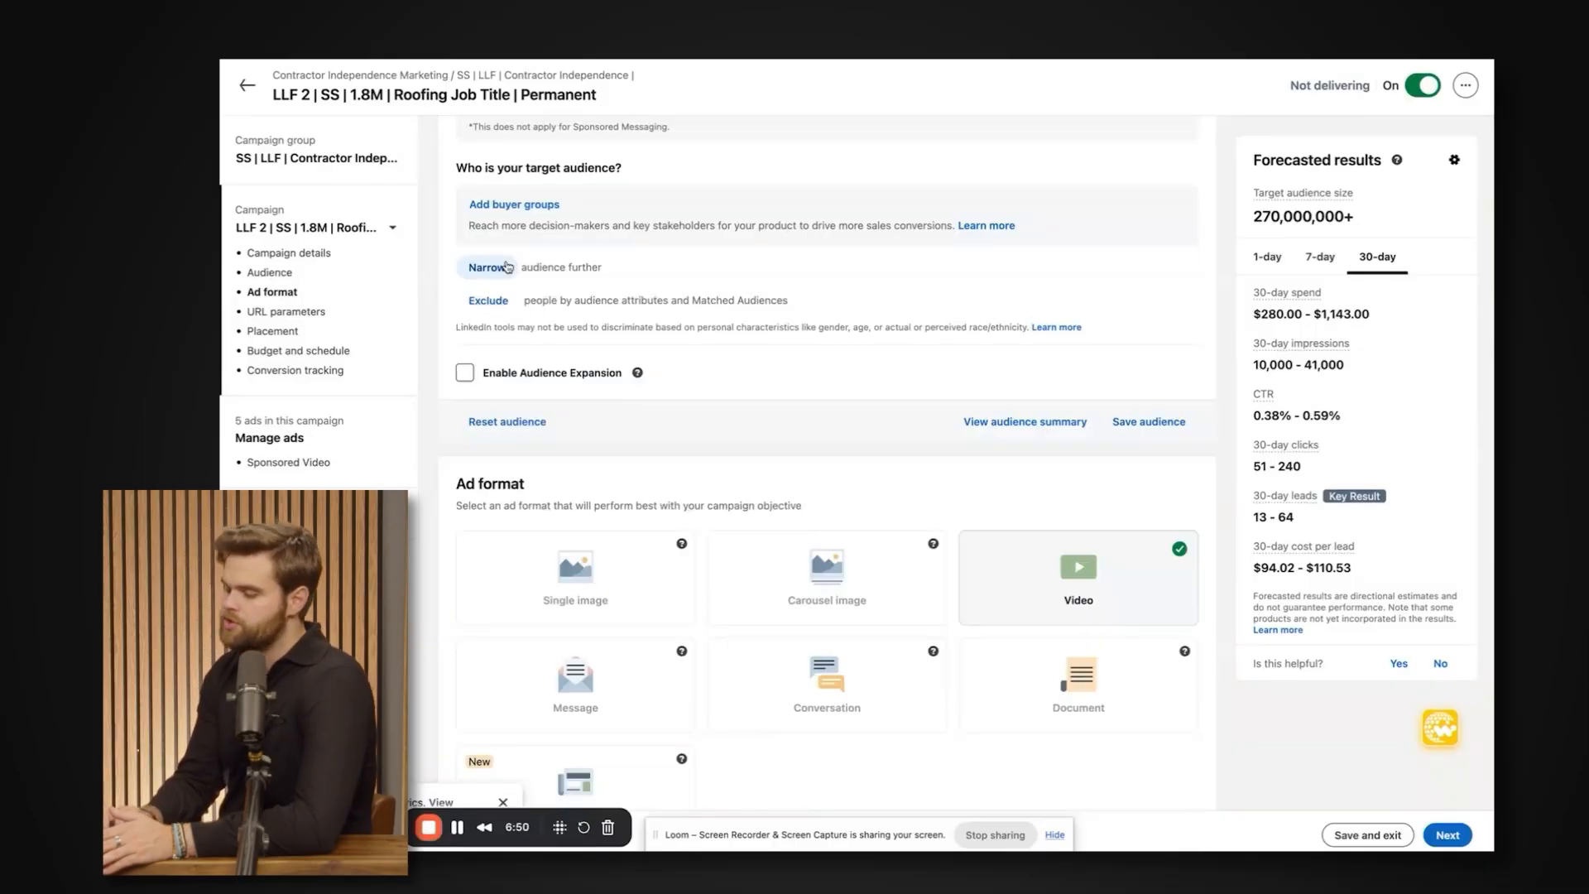
click(508, 267)
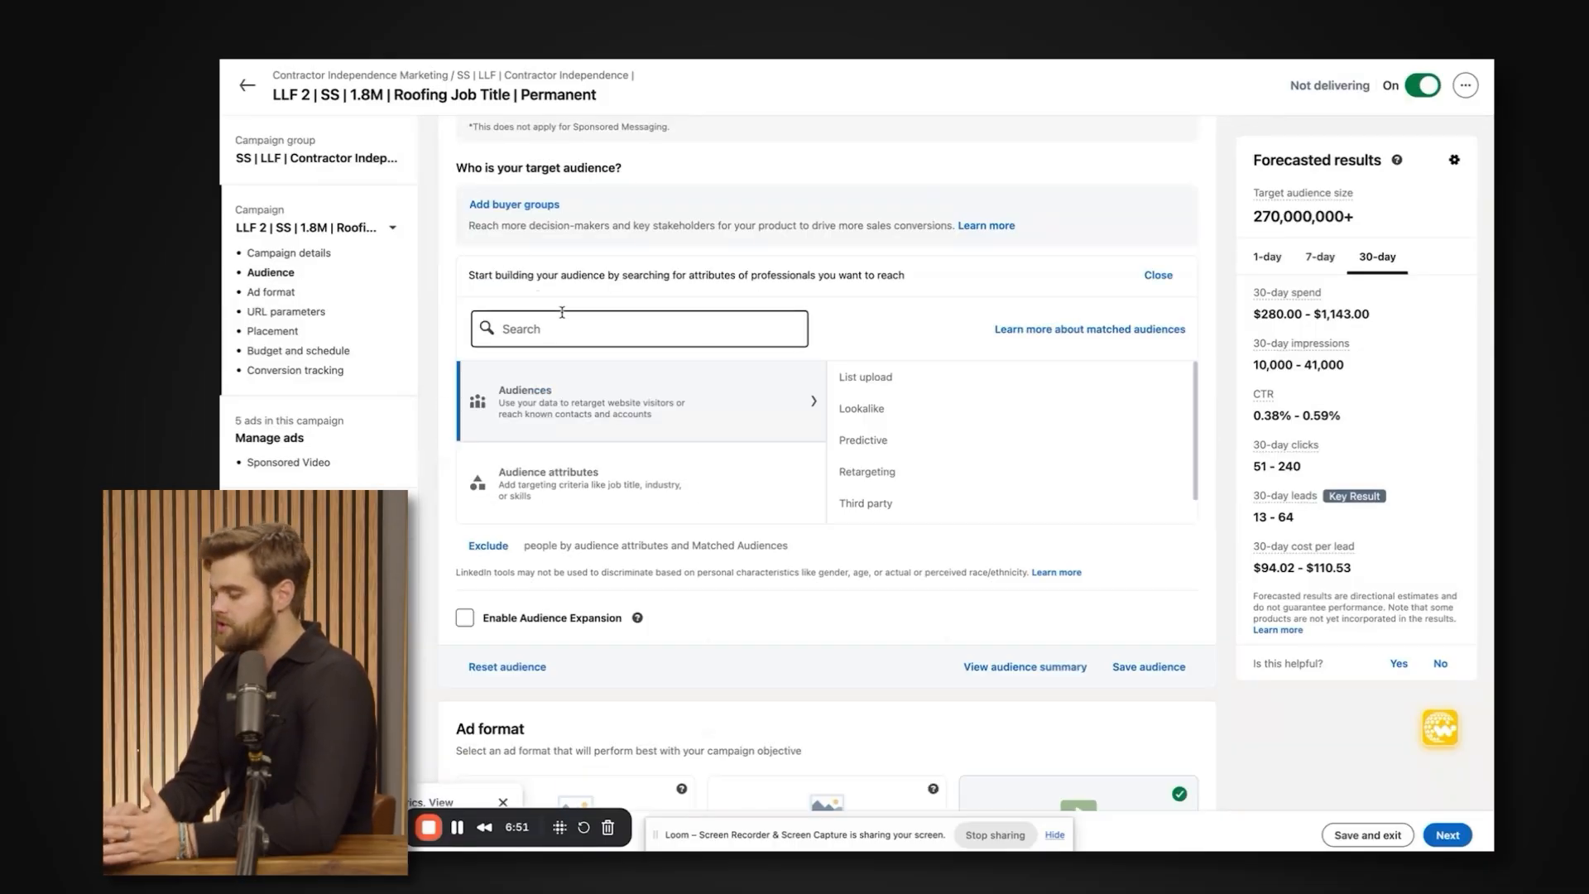
click(580, 484)
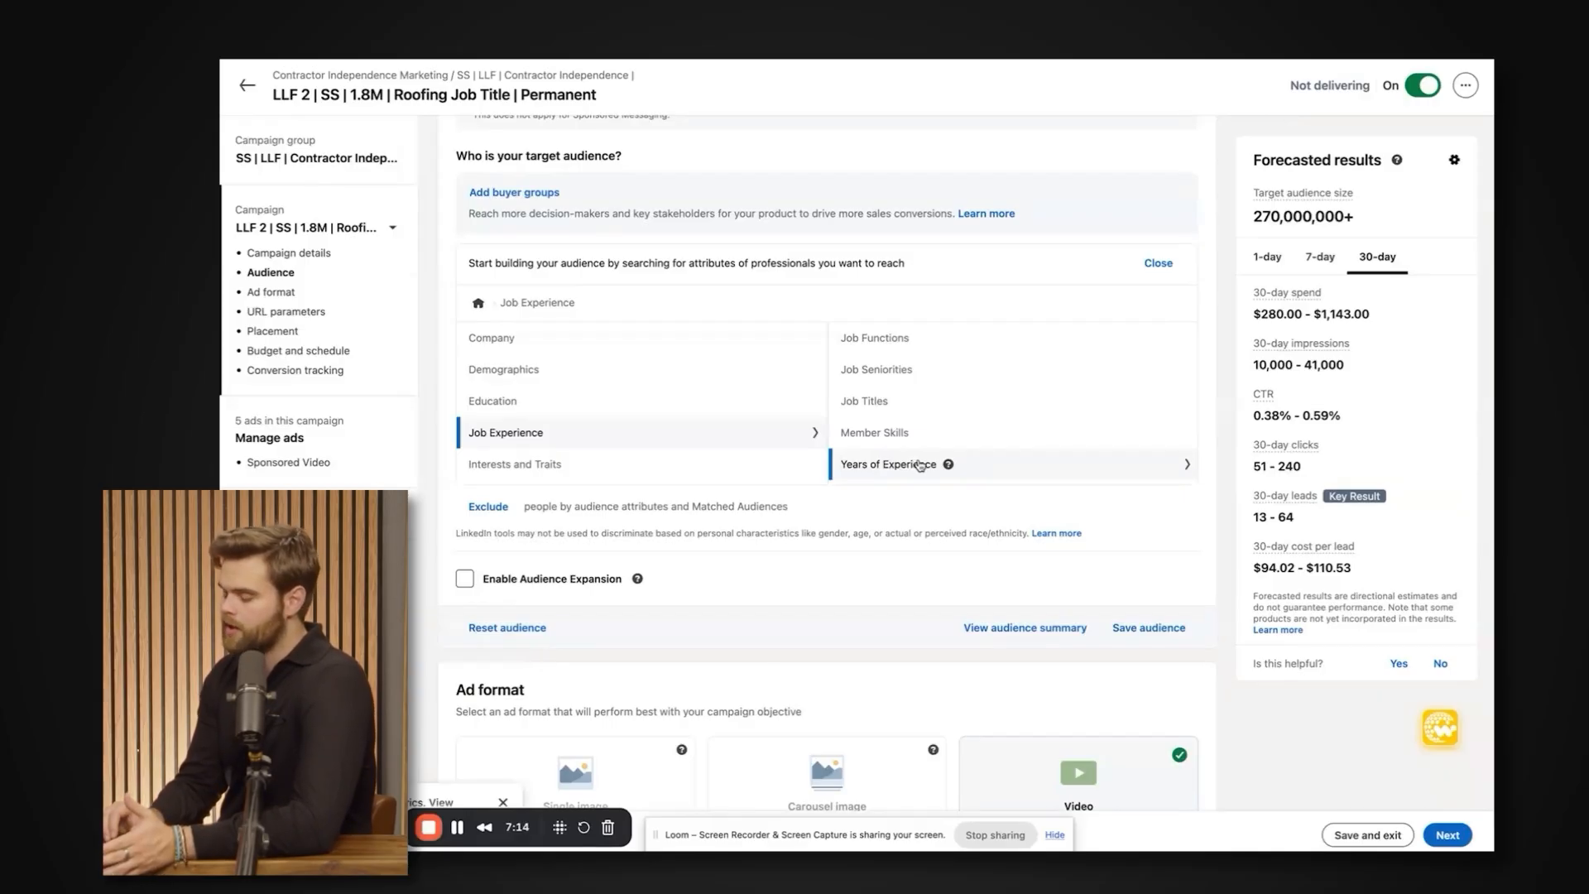
click(922, 466)
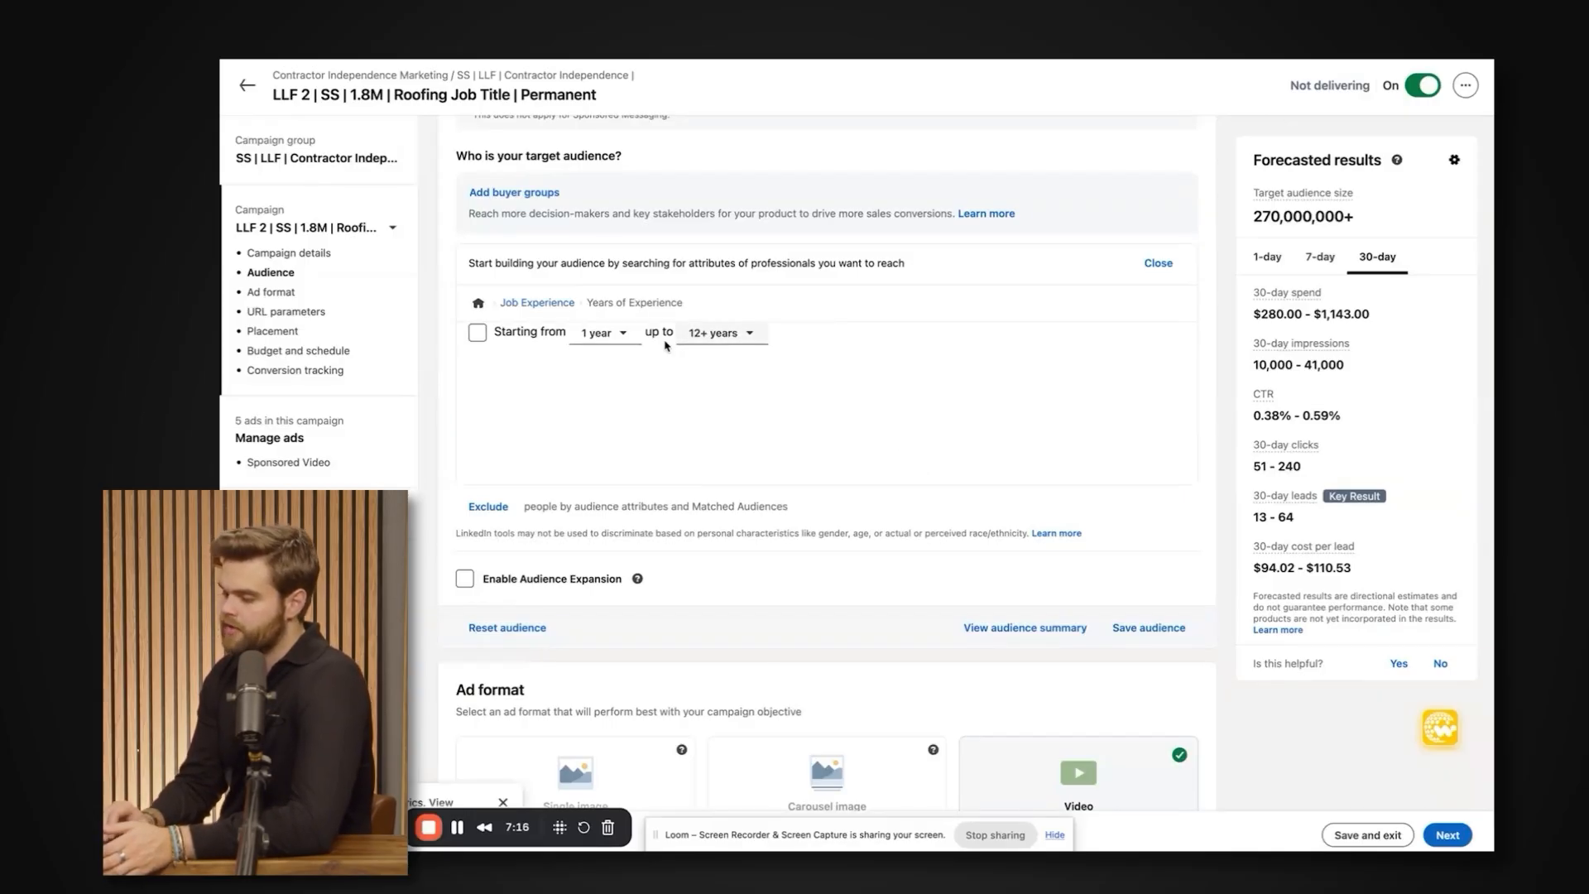
click(536, 304)
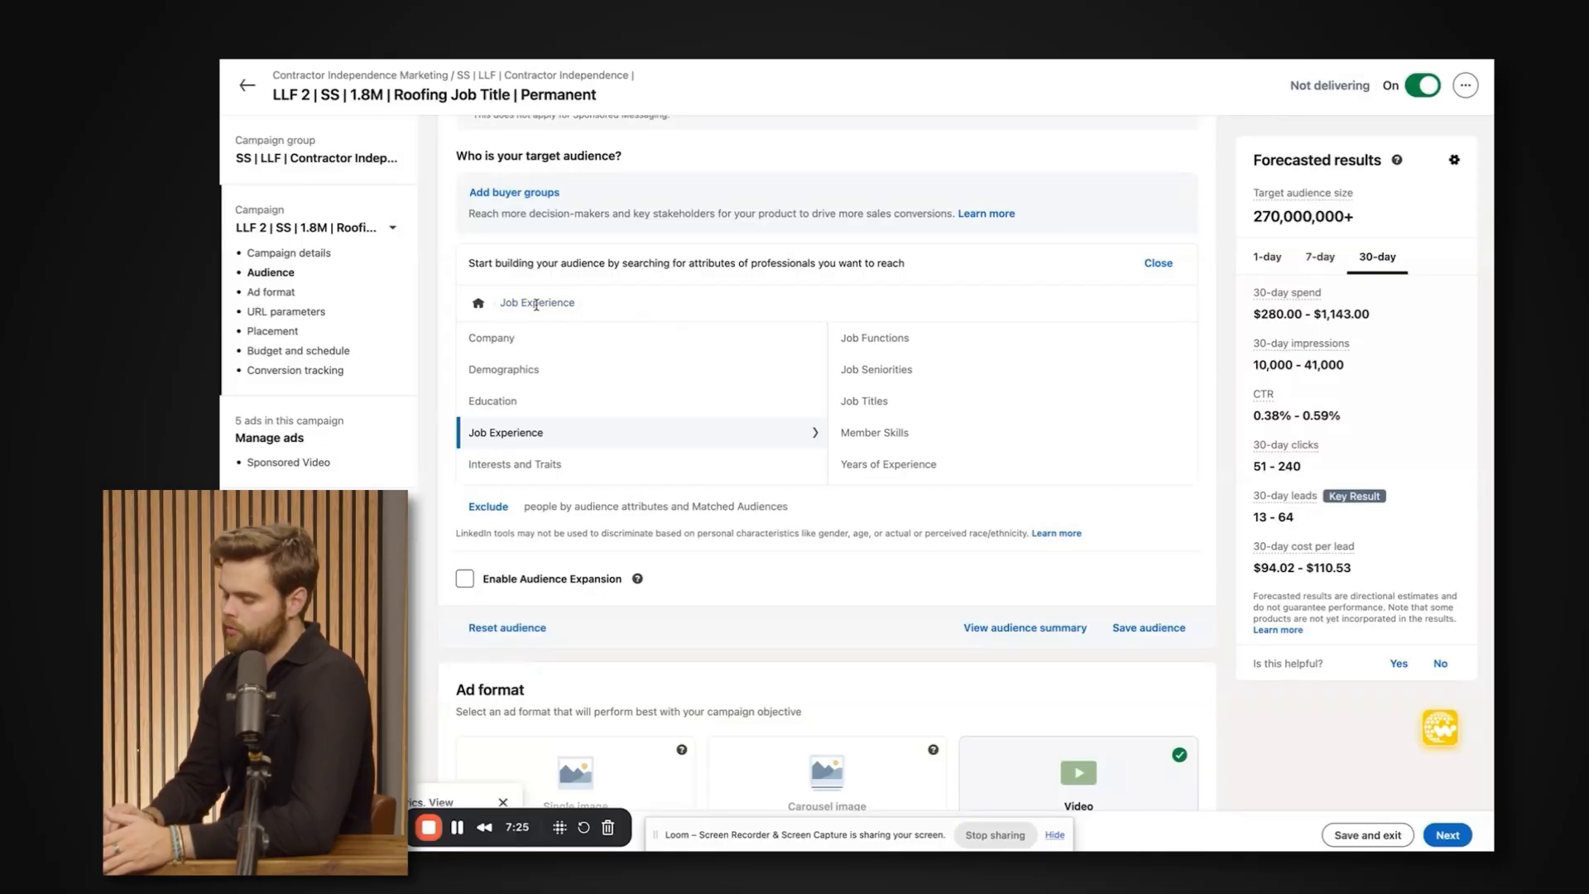
Compare the Education attributes with those under Job Experience, and view the Job Titles search.
click(571, 389)
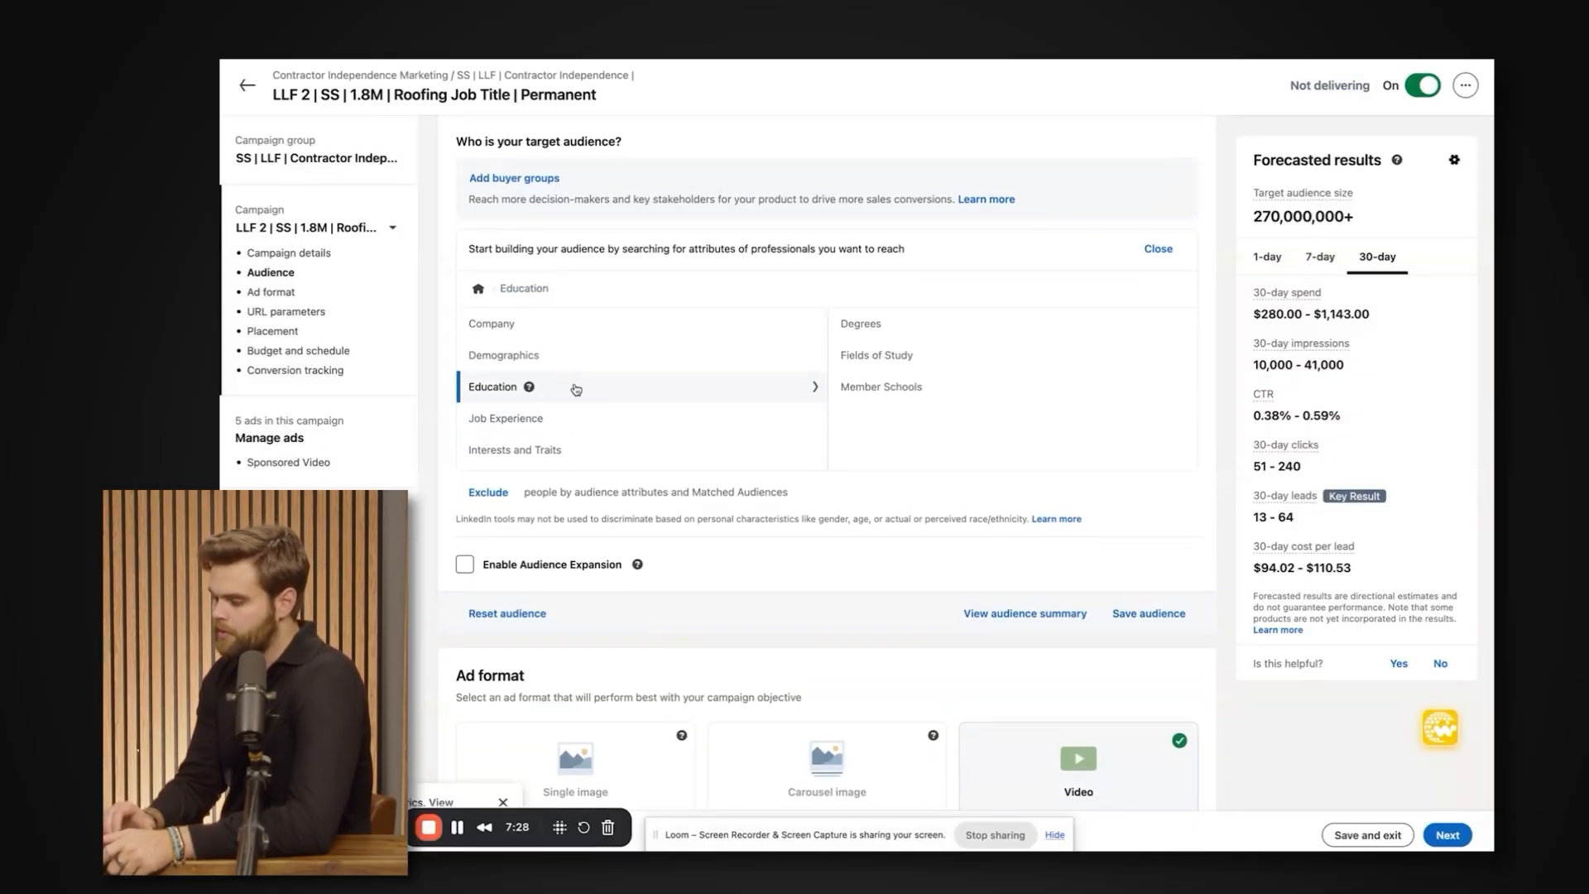
click(603, 423)
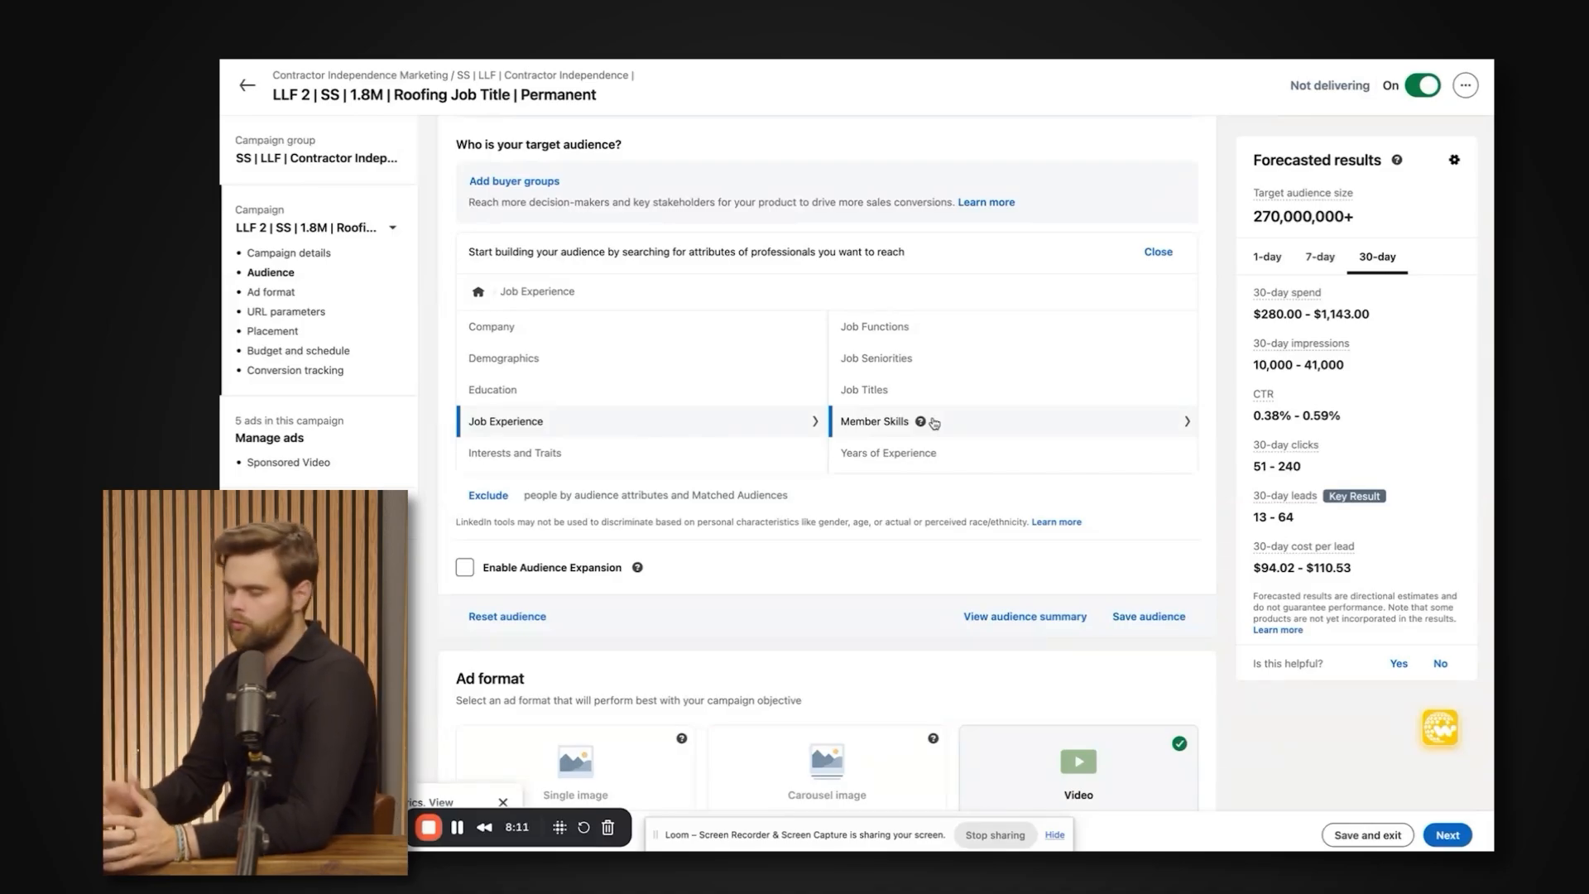
click(884, 391)
click(542, 293)
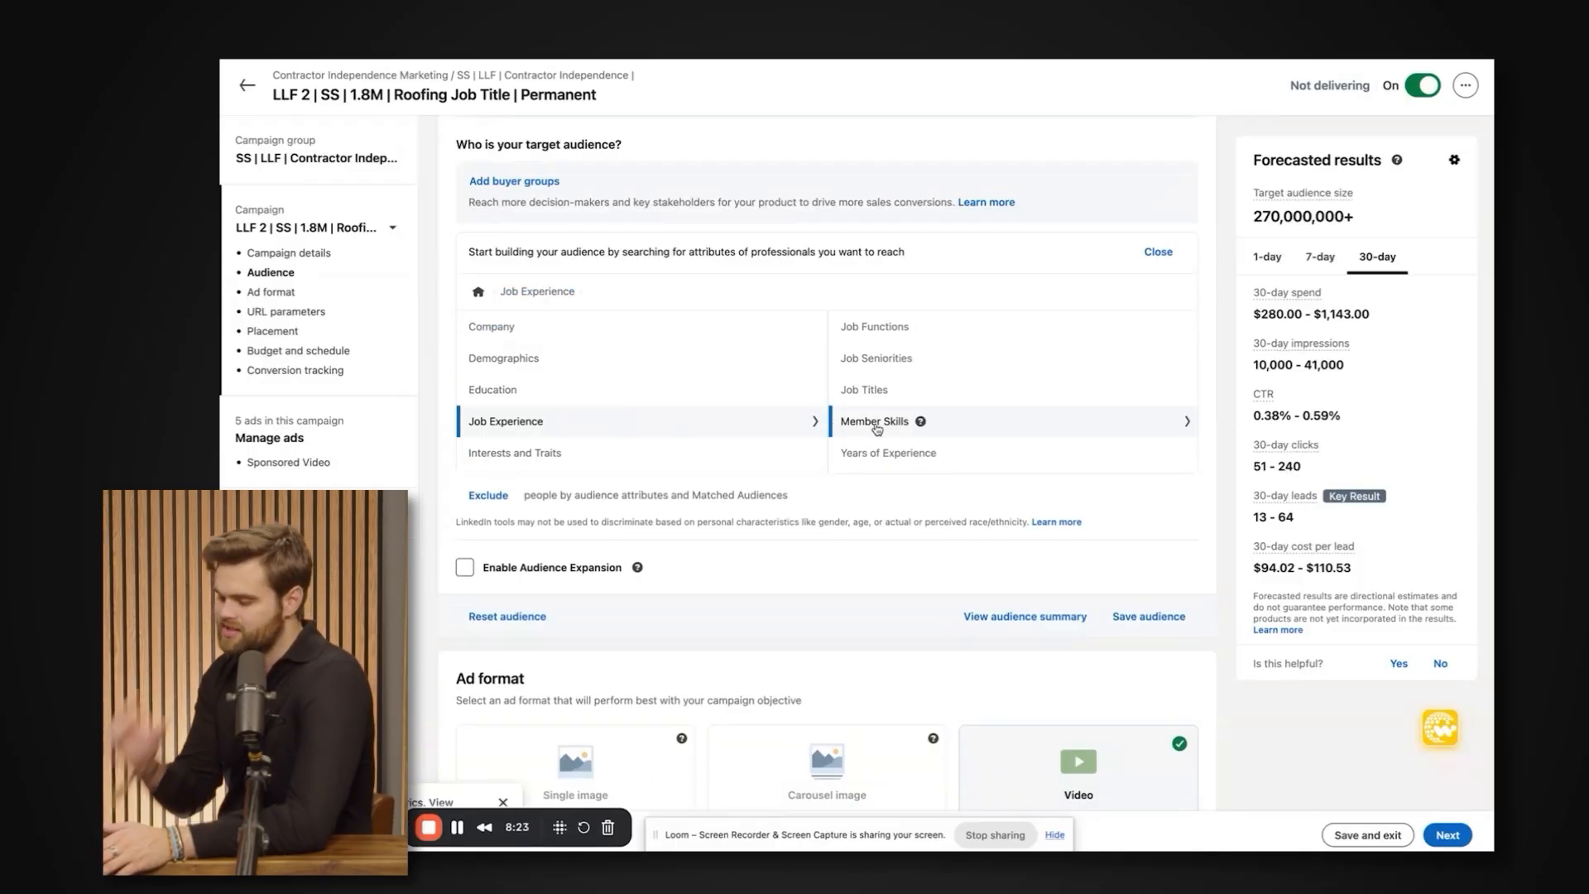
click(861, 390)
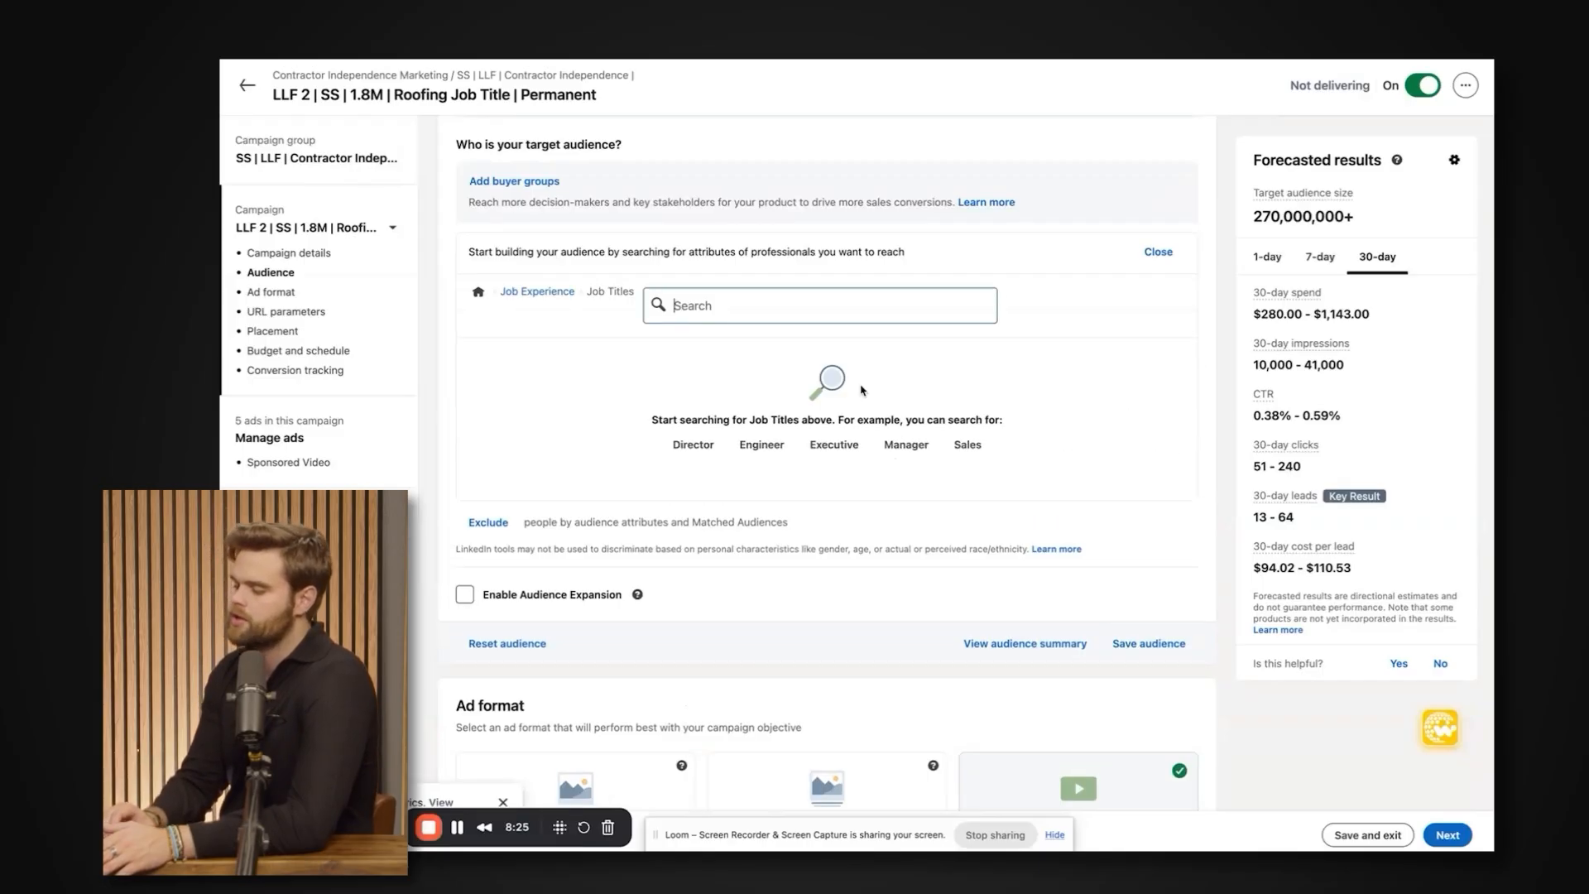
click(547, 295)
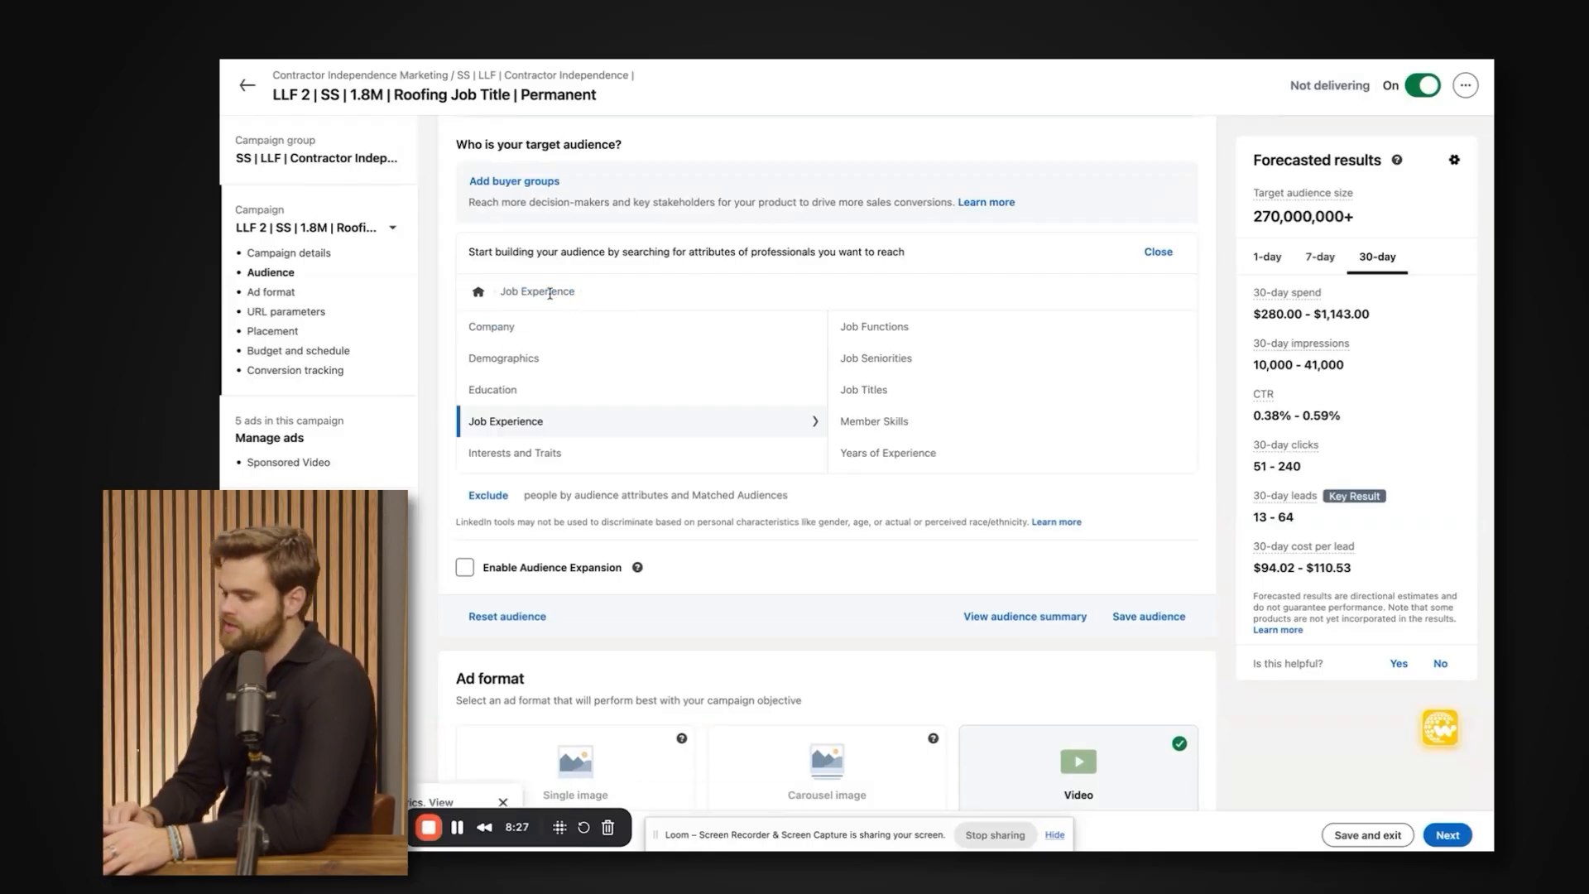
Examine the targeting attributes under Education, Demographics, and Interests and Traits, including the explanation of Demographics.
click(642, 398)
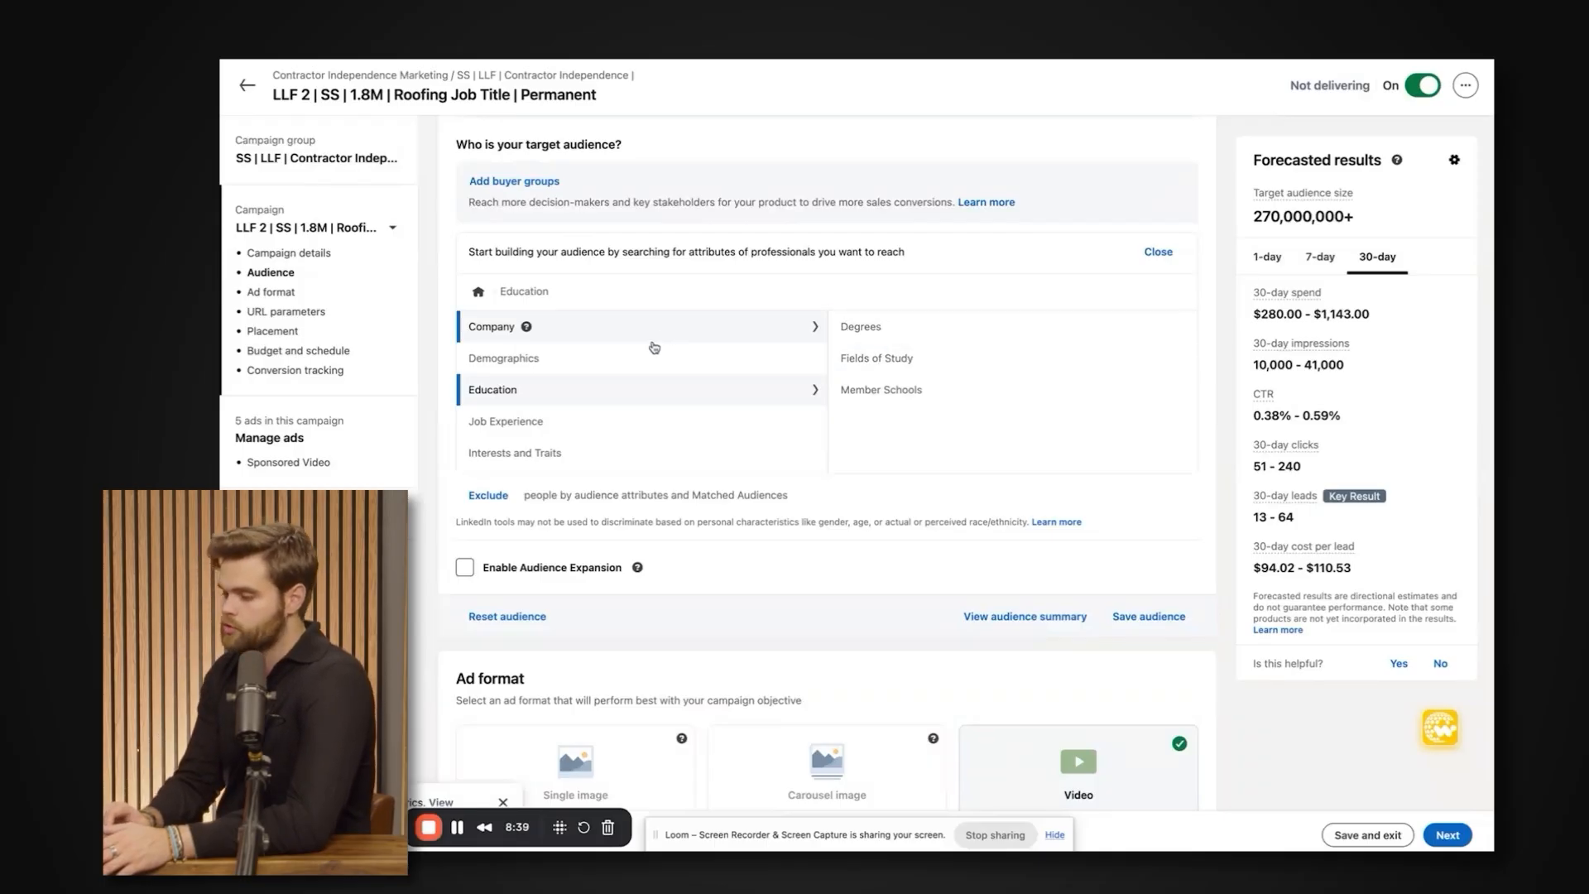
click(646, 357)
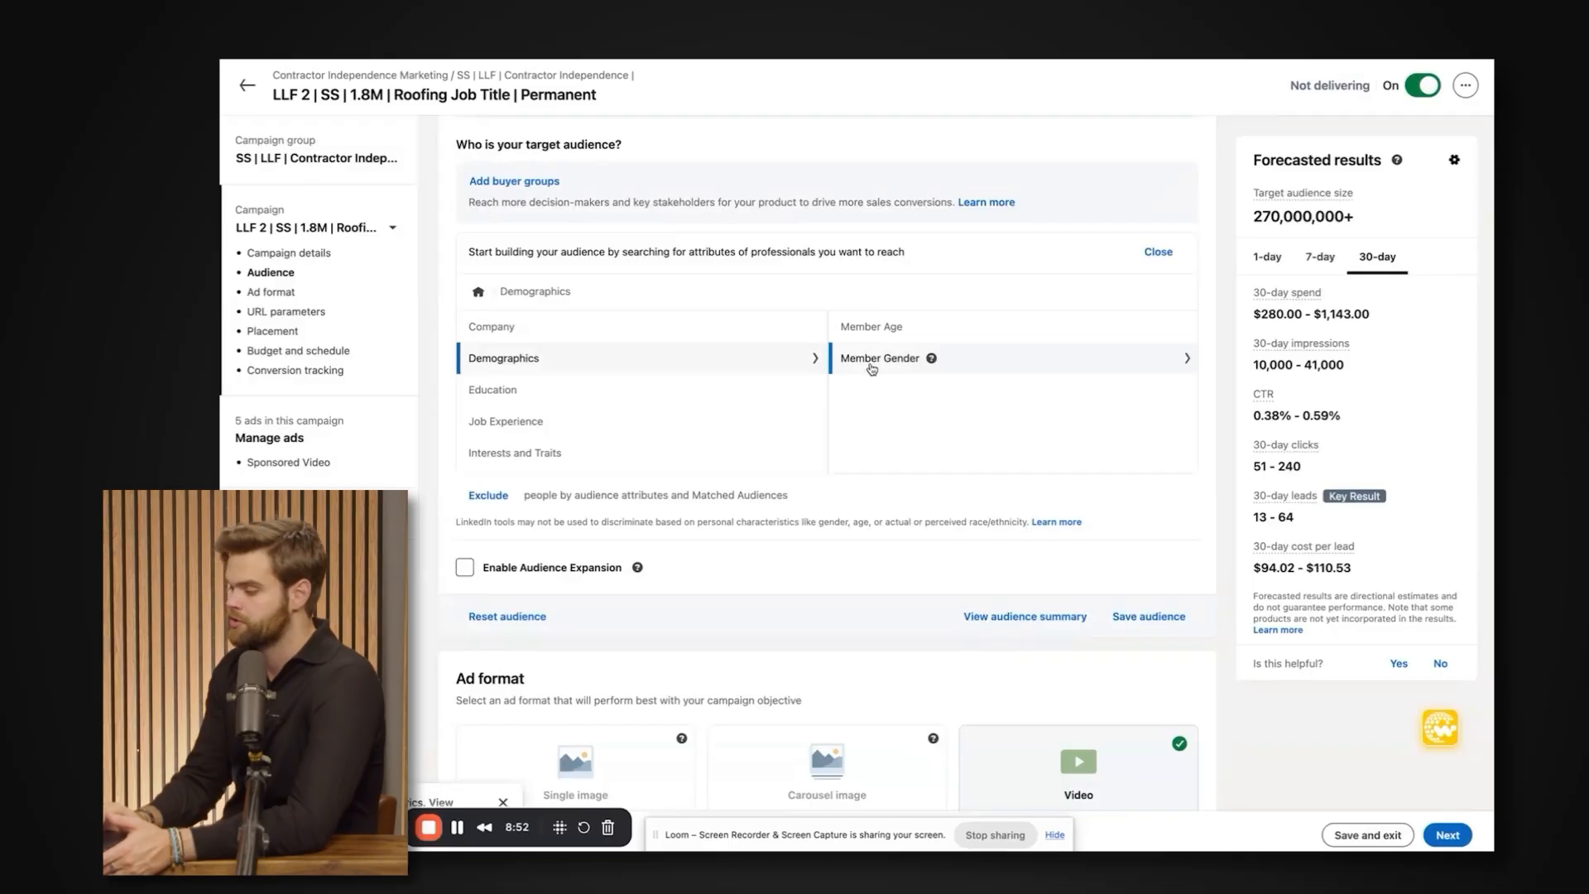
scroll(717, 397, down, 1)
click(717, 420)
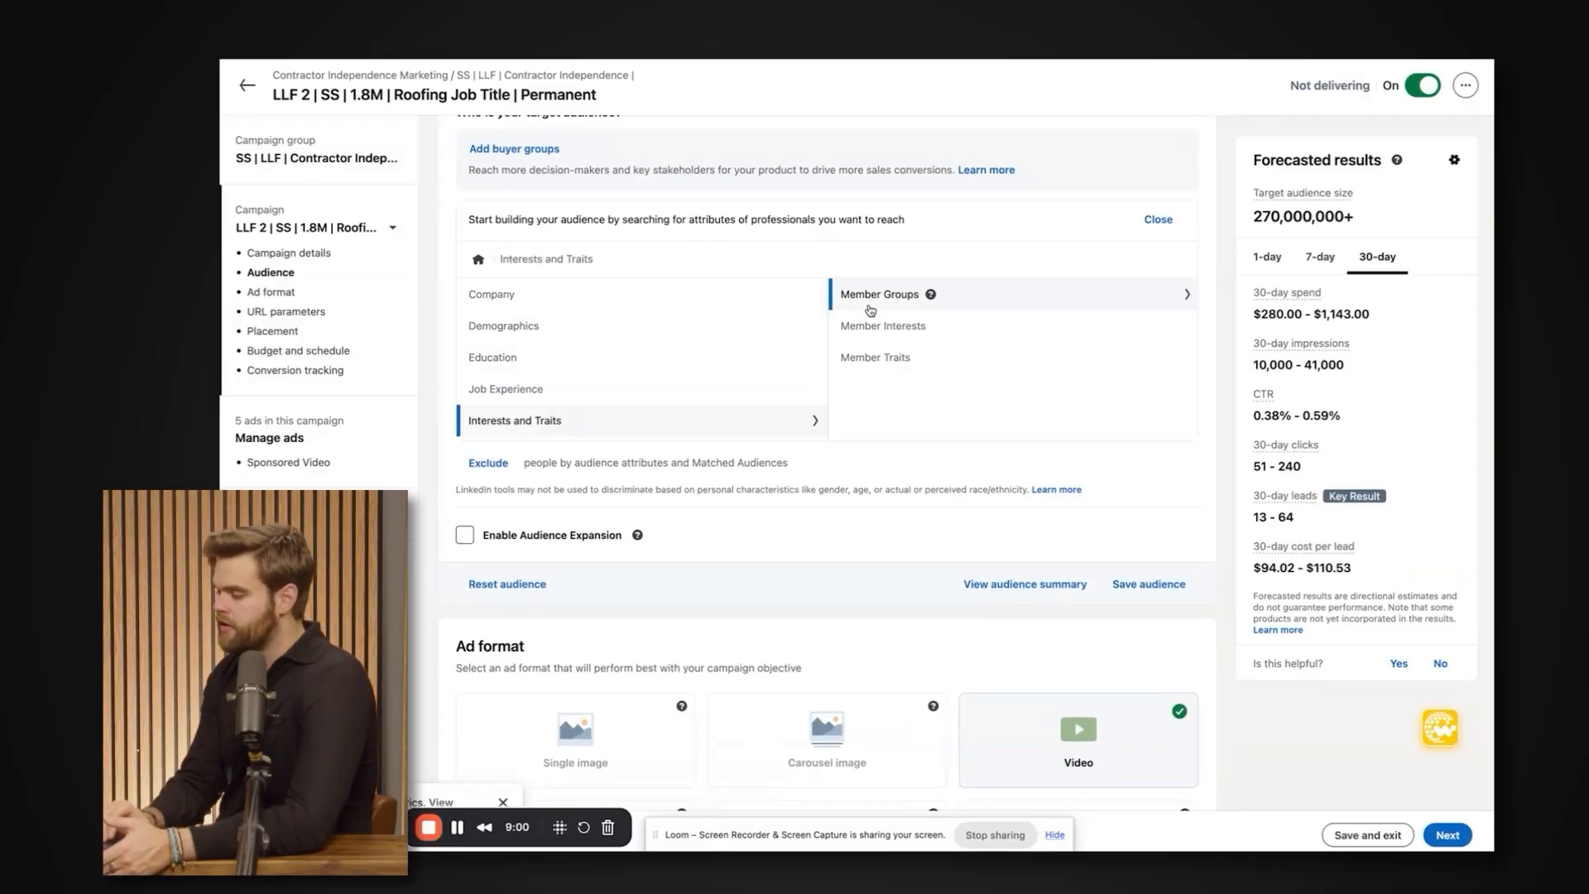
scroll(866, 305, up, 1)
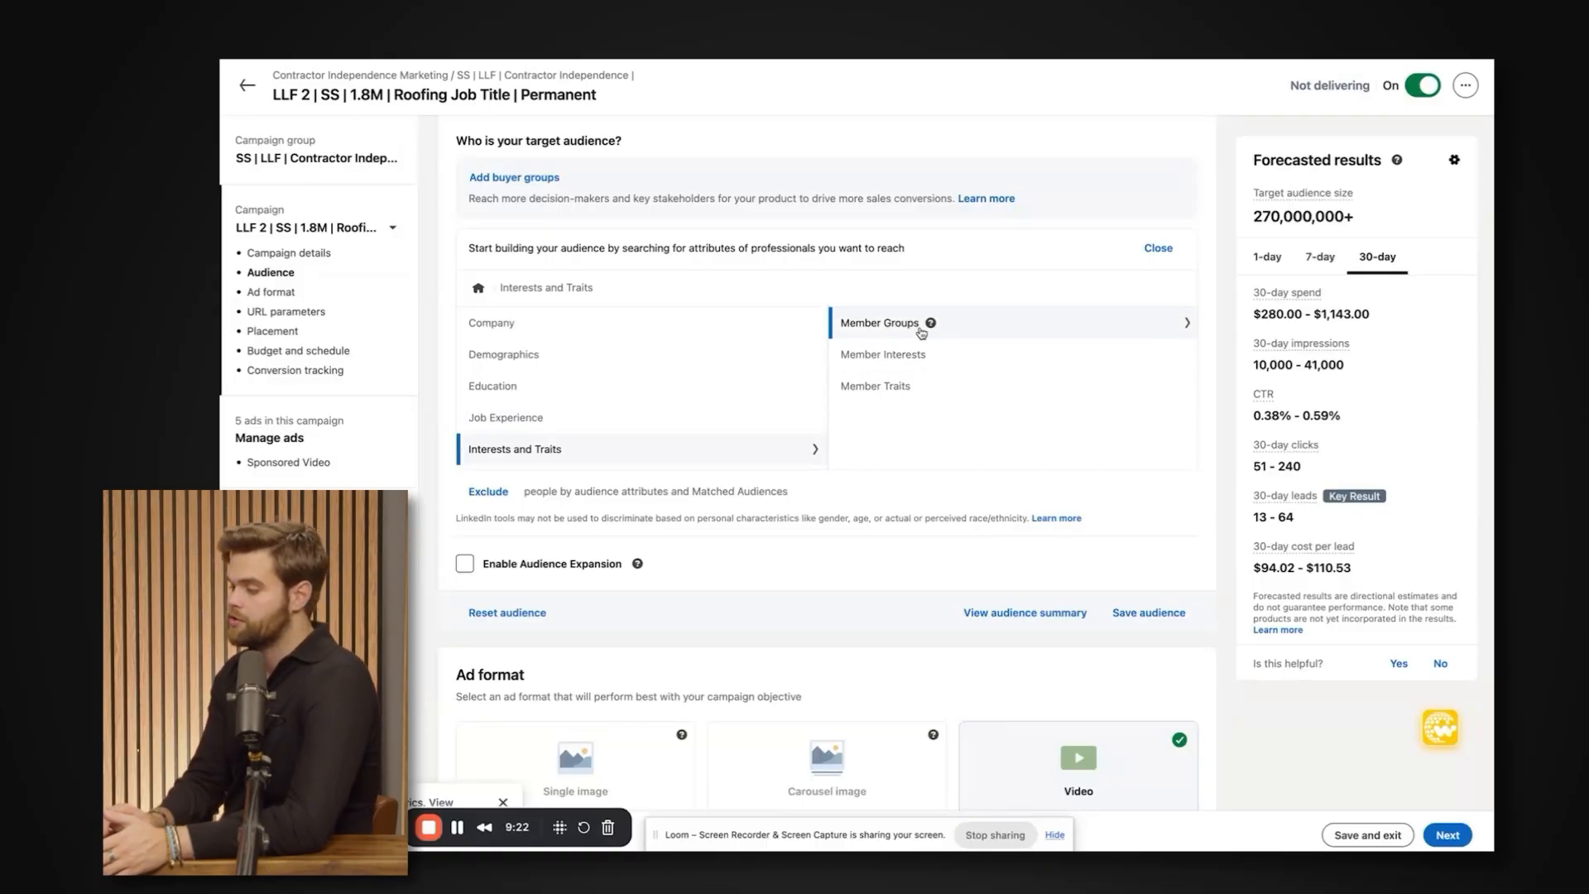
scroll(815, 494, down, 1)
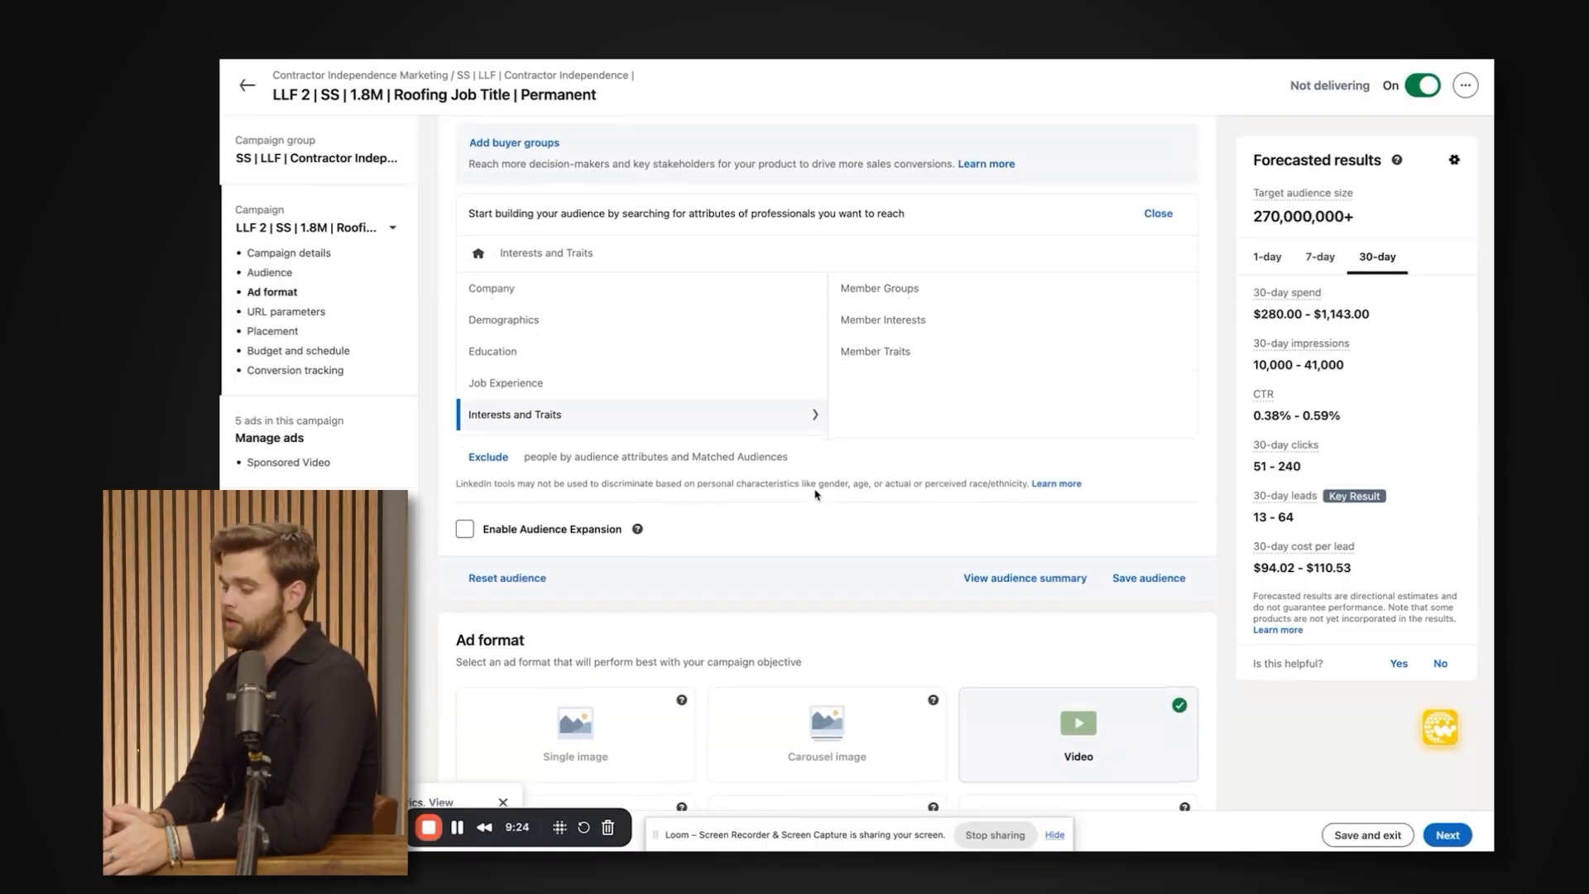
scroll(815, 494, down, 1)
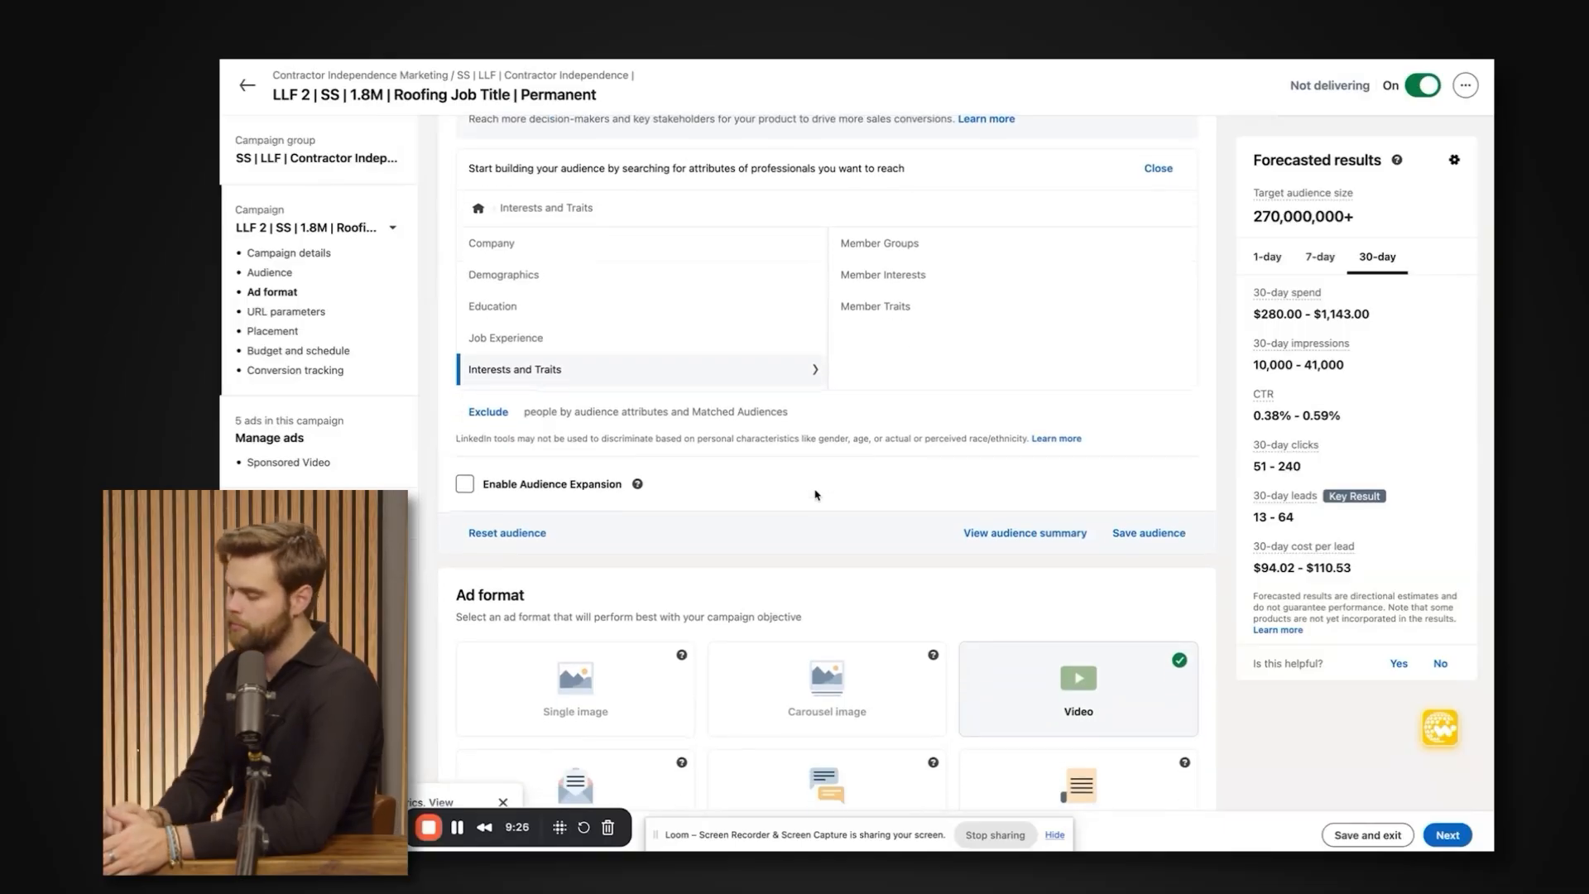
scroll(815, 494, down, 1)
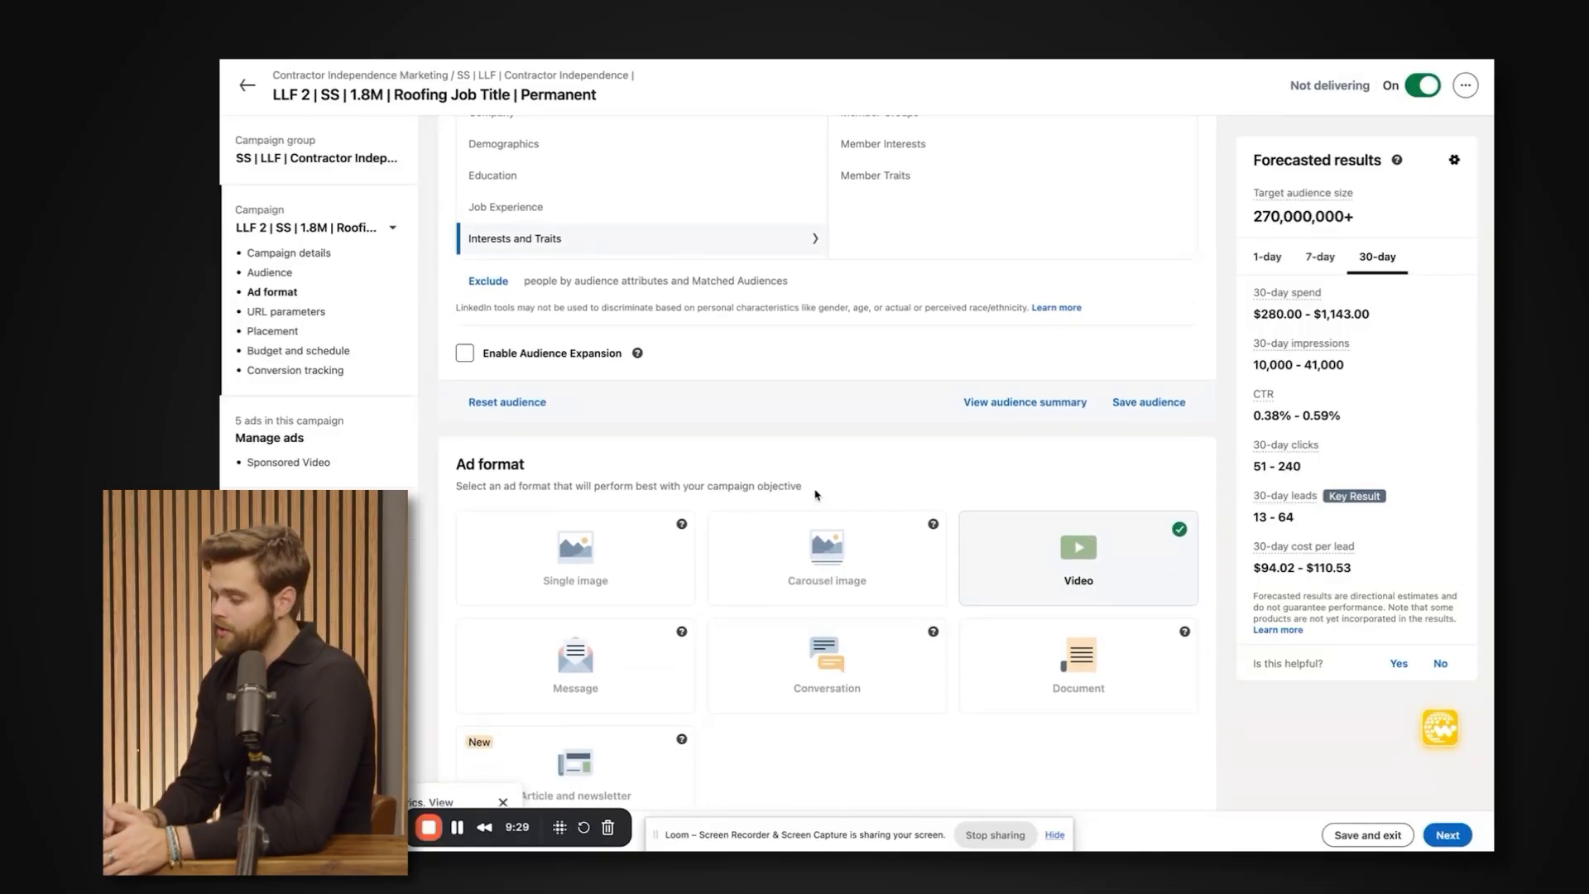
scroll(840, 464, up, 4)
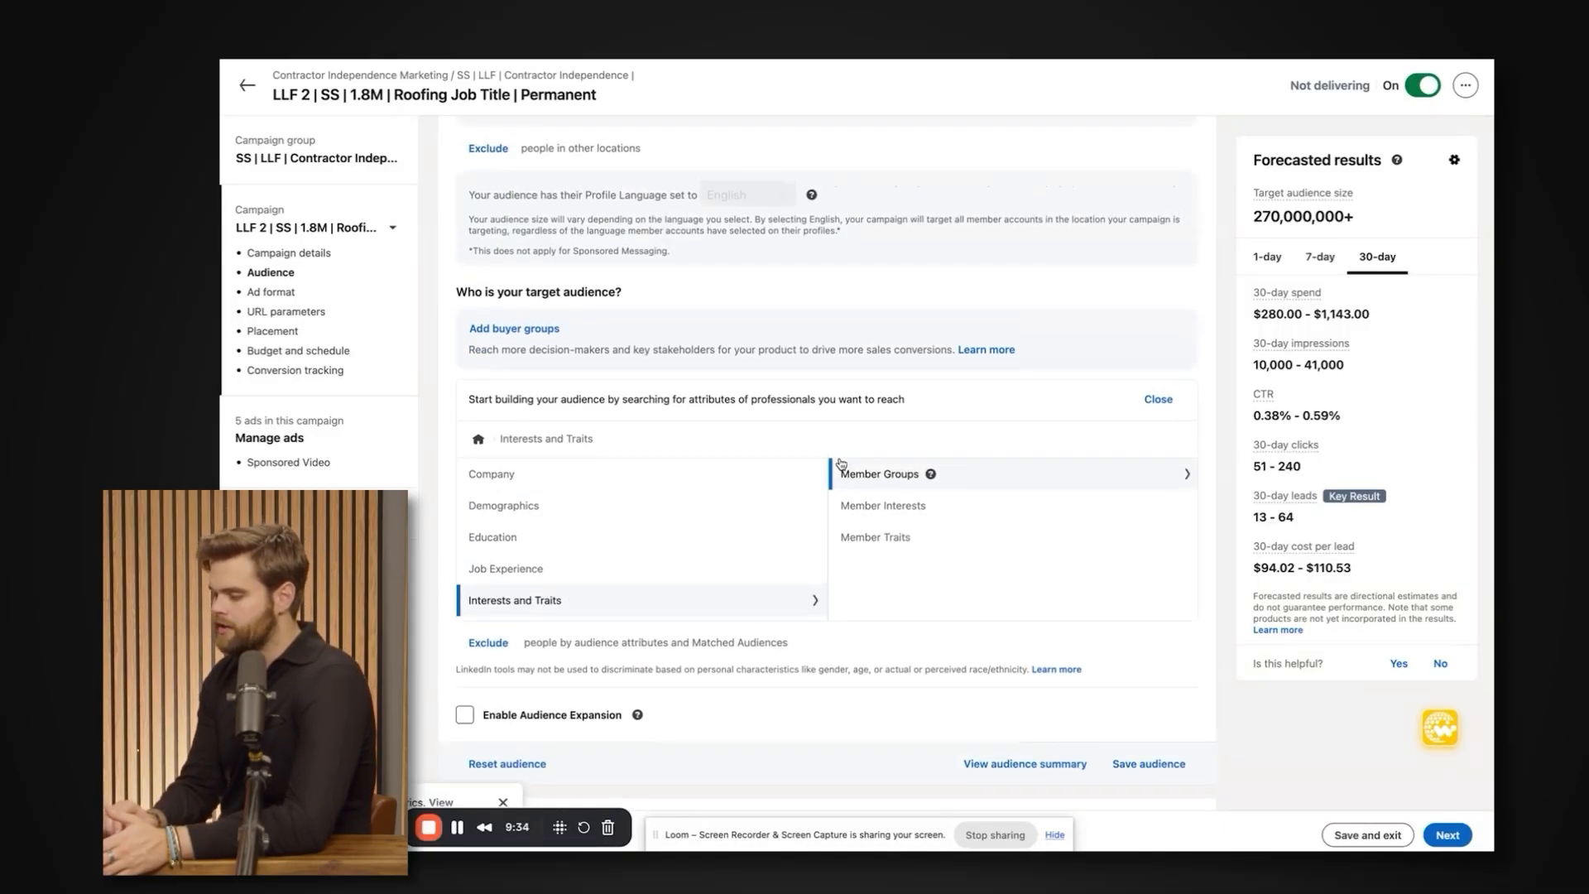
scroll(799, 455, up, 1)
mouse_move(551, 551)
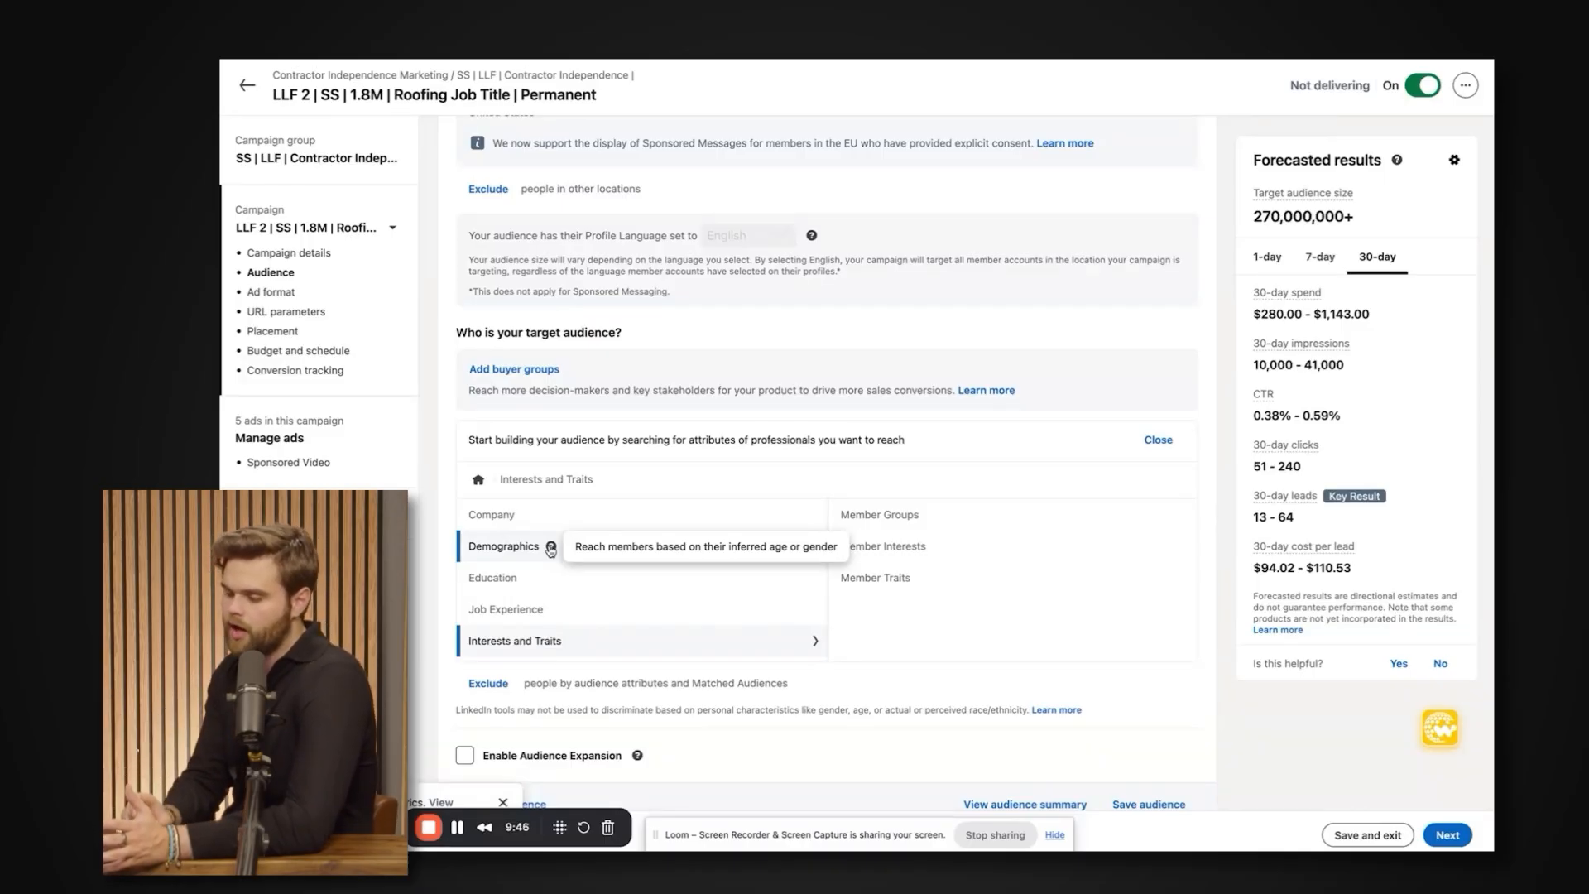
scroll(551, 550, down, 1)
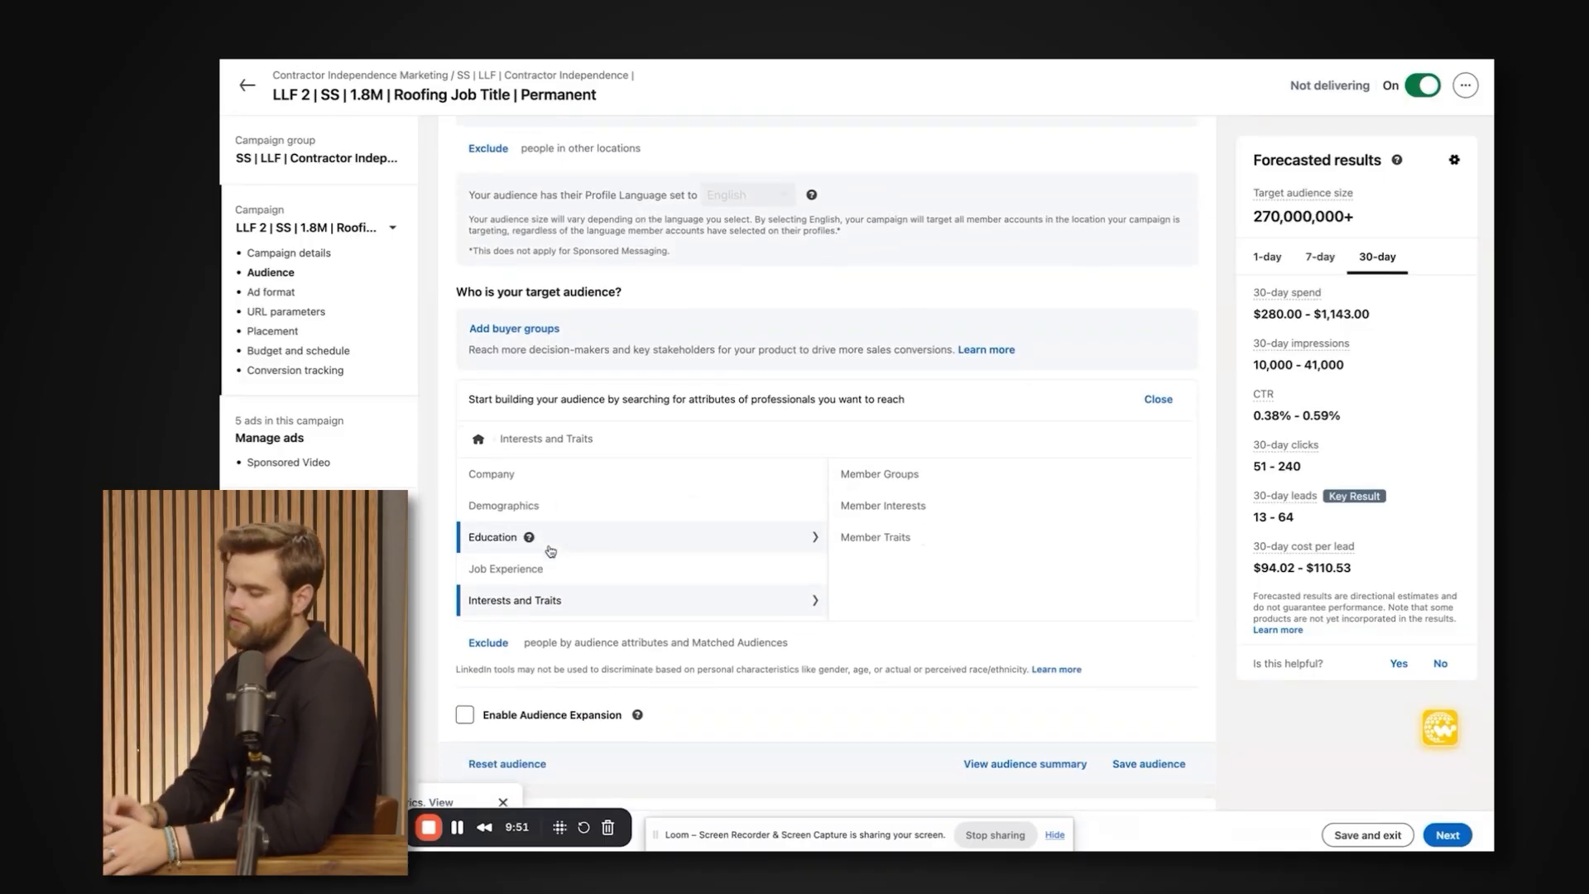
Close the inclusion criteria, view the audience attribute categories available for excluding people, and check the forecasted target audience size.
click(1158, 368)
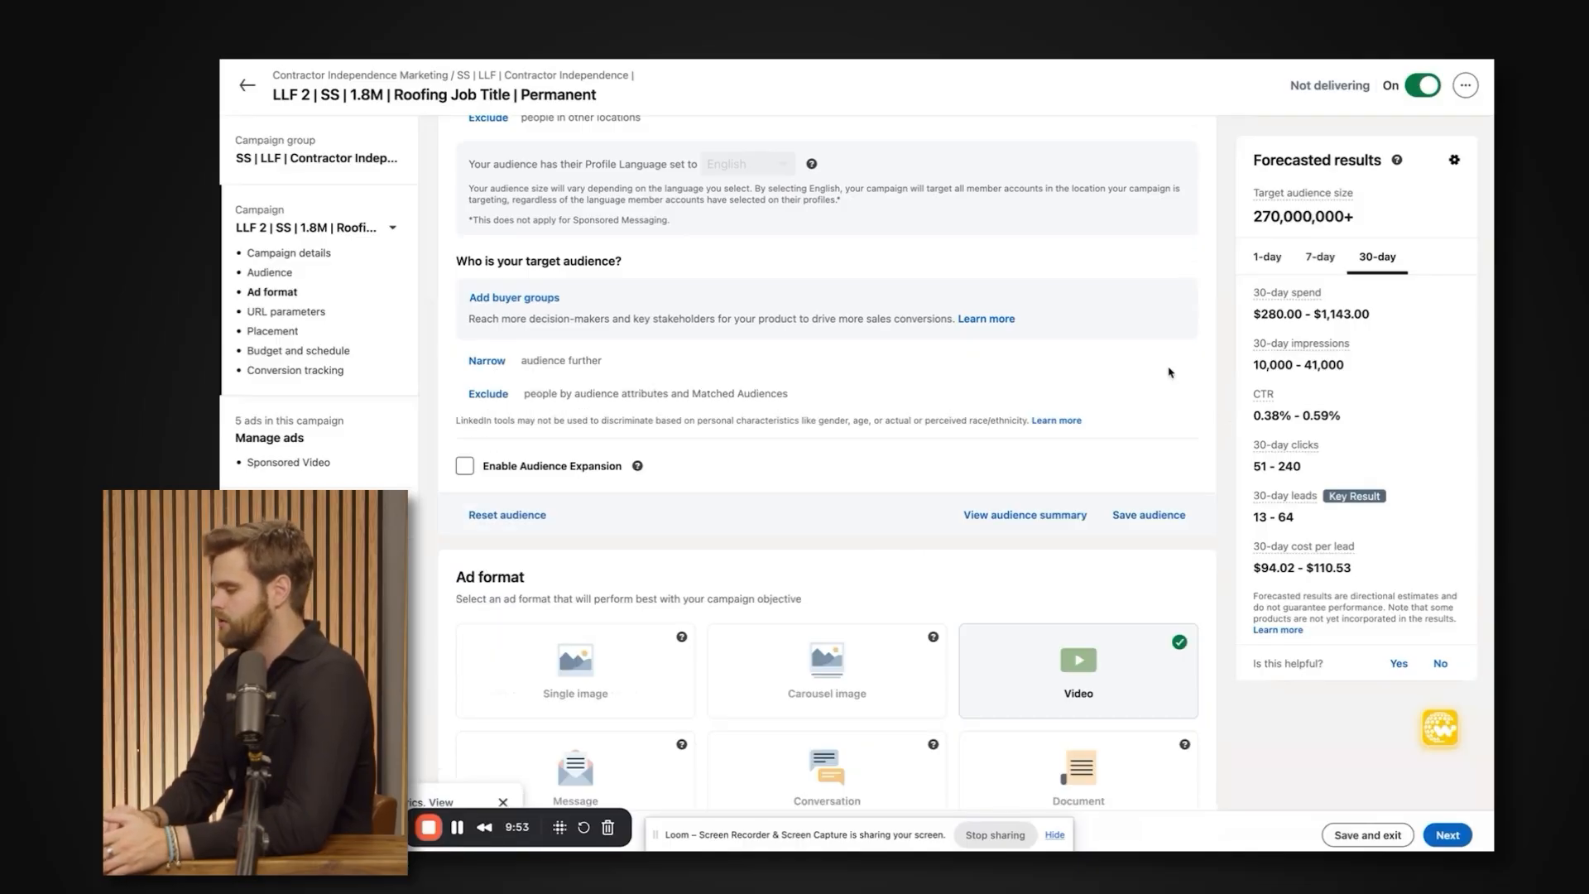
scroll(497, 331, down, 1)
click(488, 349)
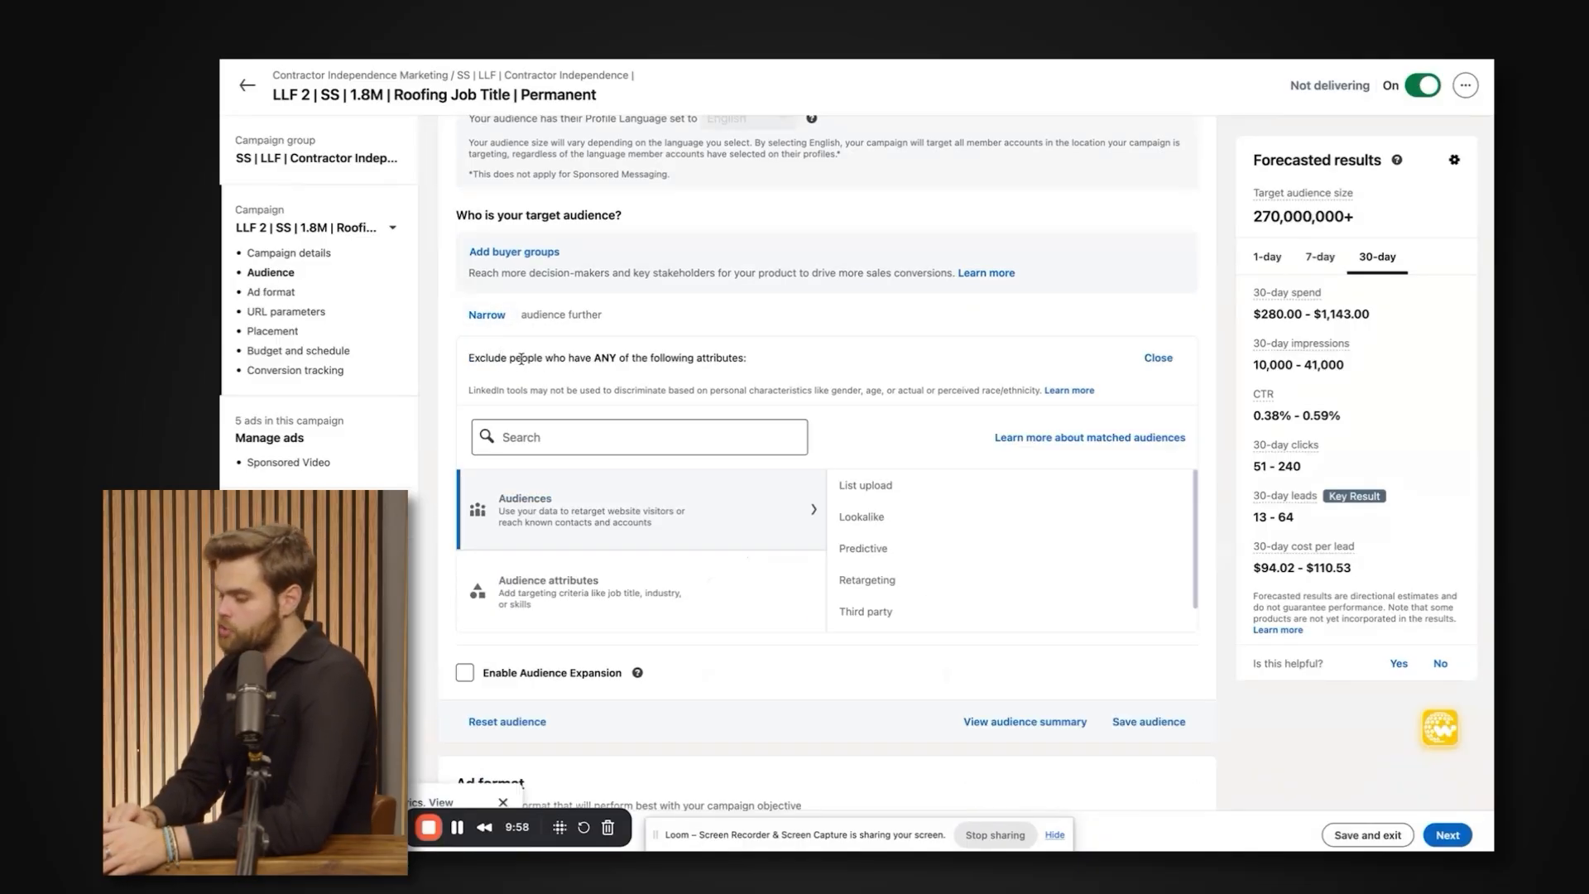
click(579, 590)
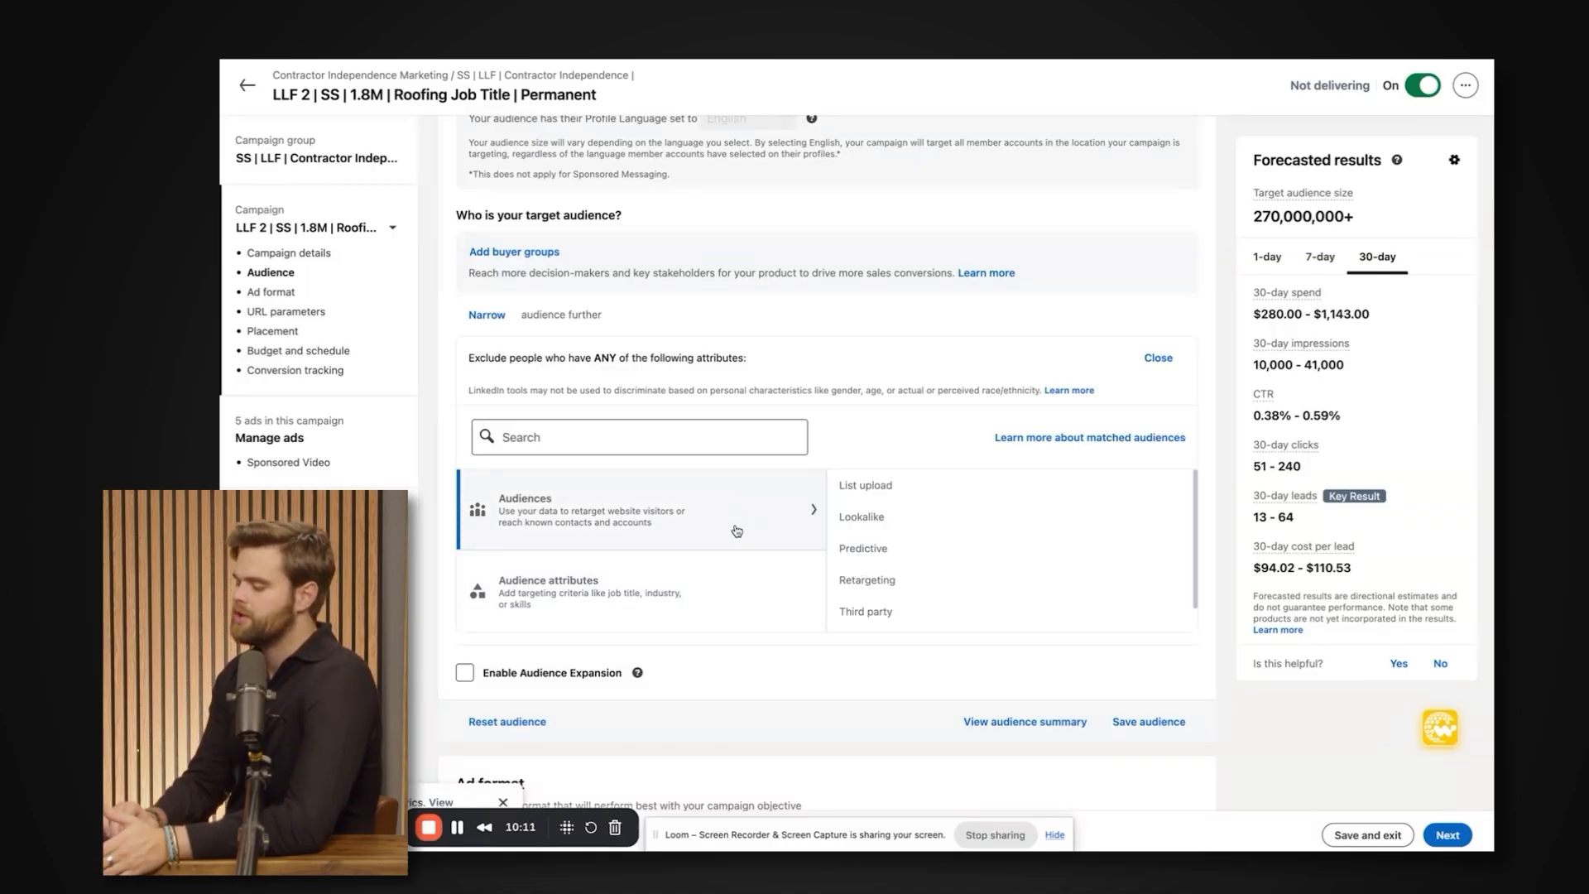
scroll(748, 445, up, 1)
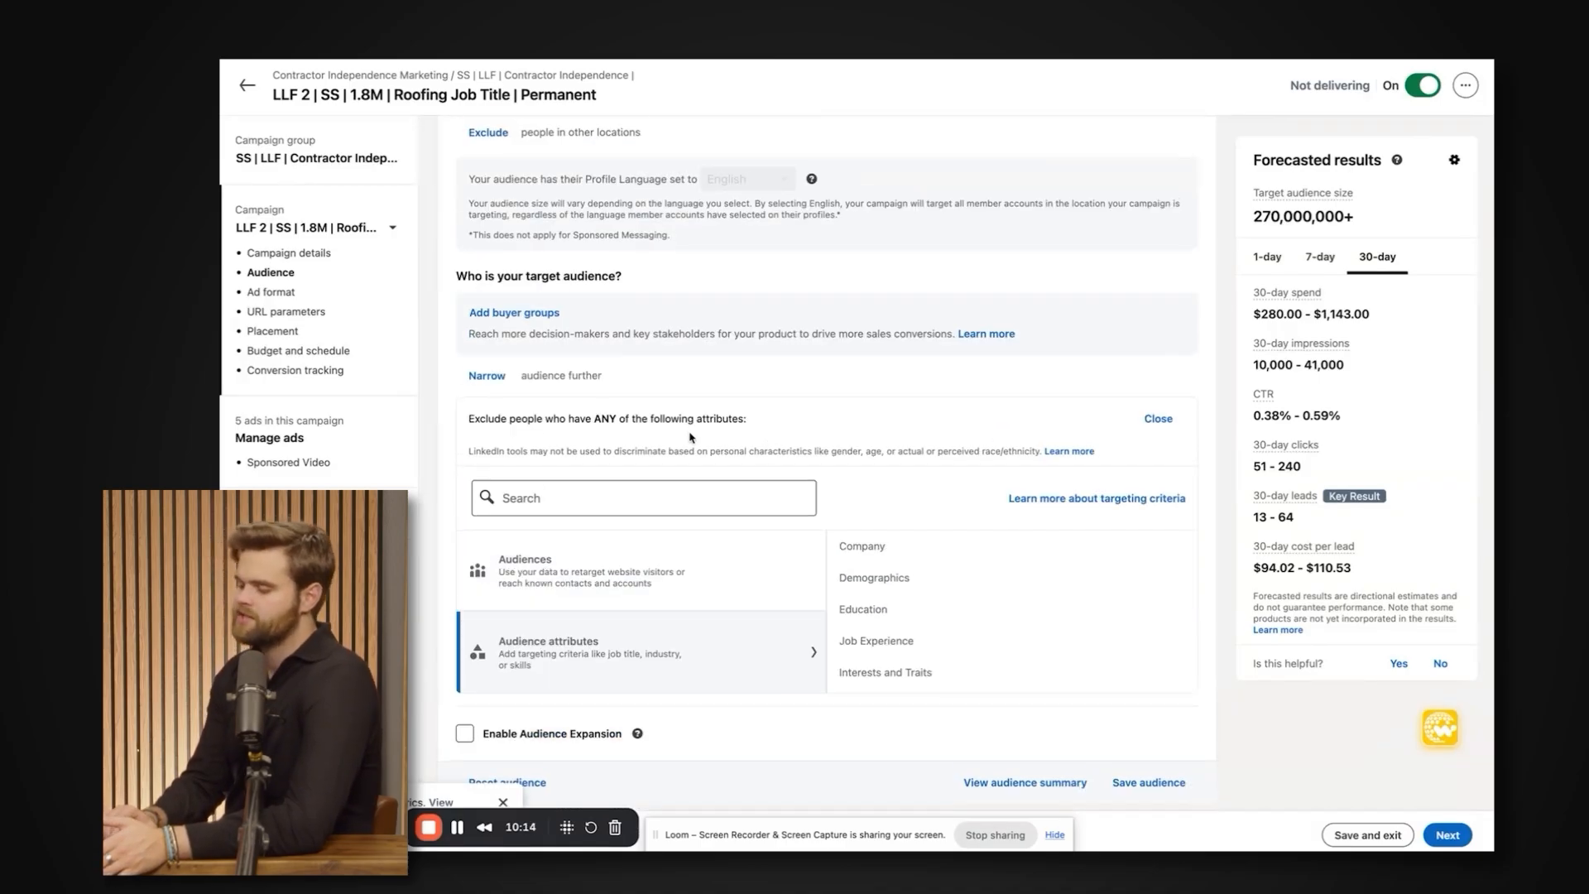
scroll(695, 435, down, 1)
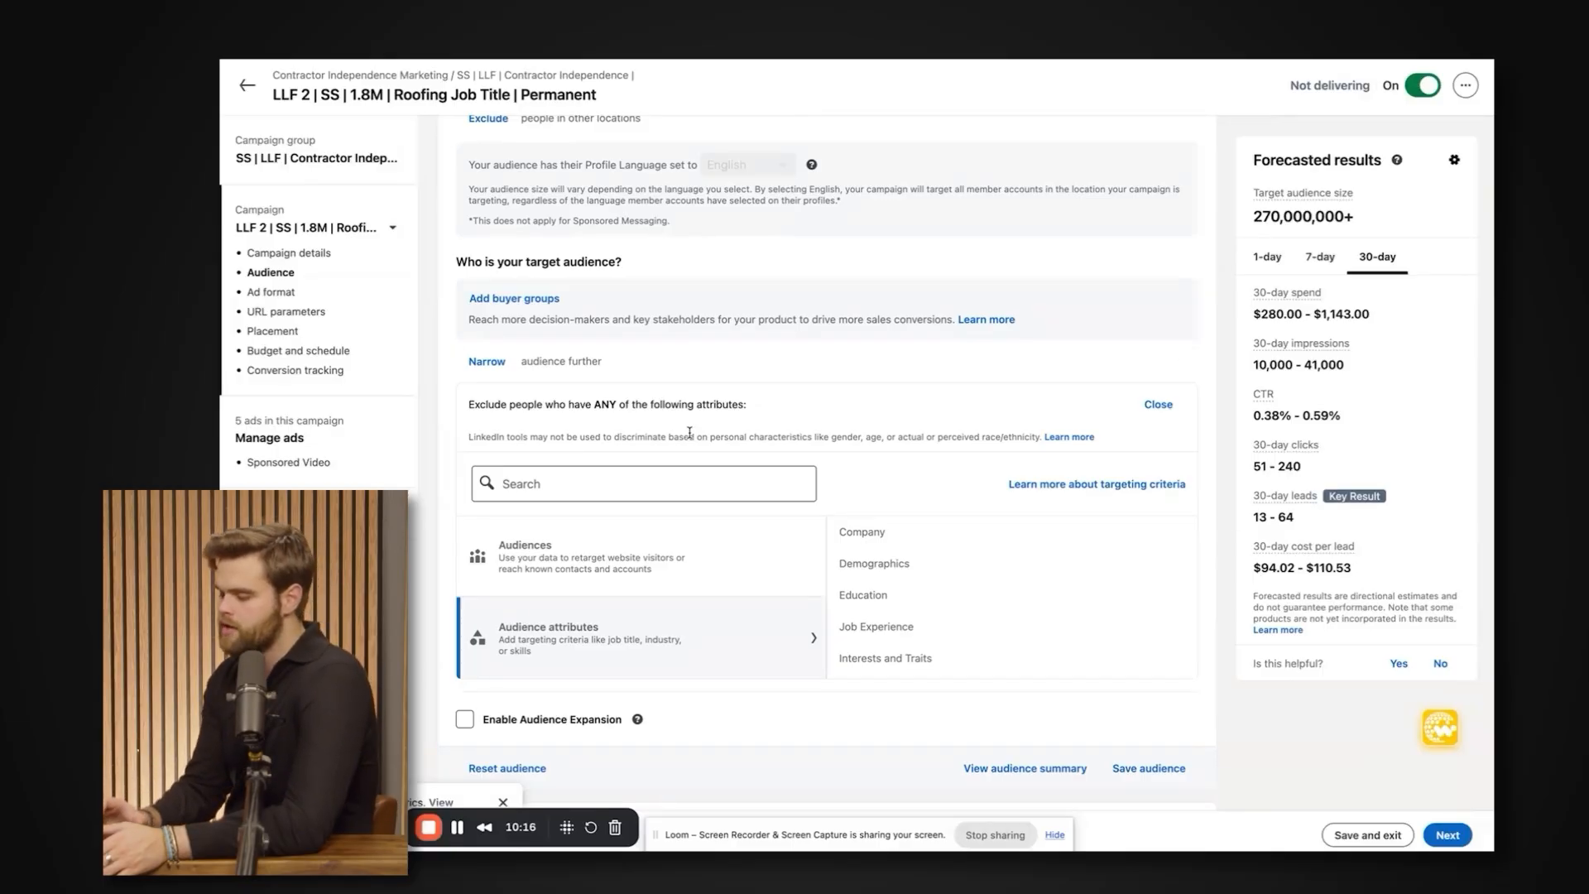
click(675, 481)
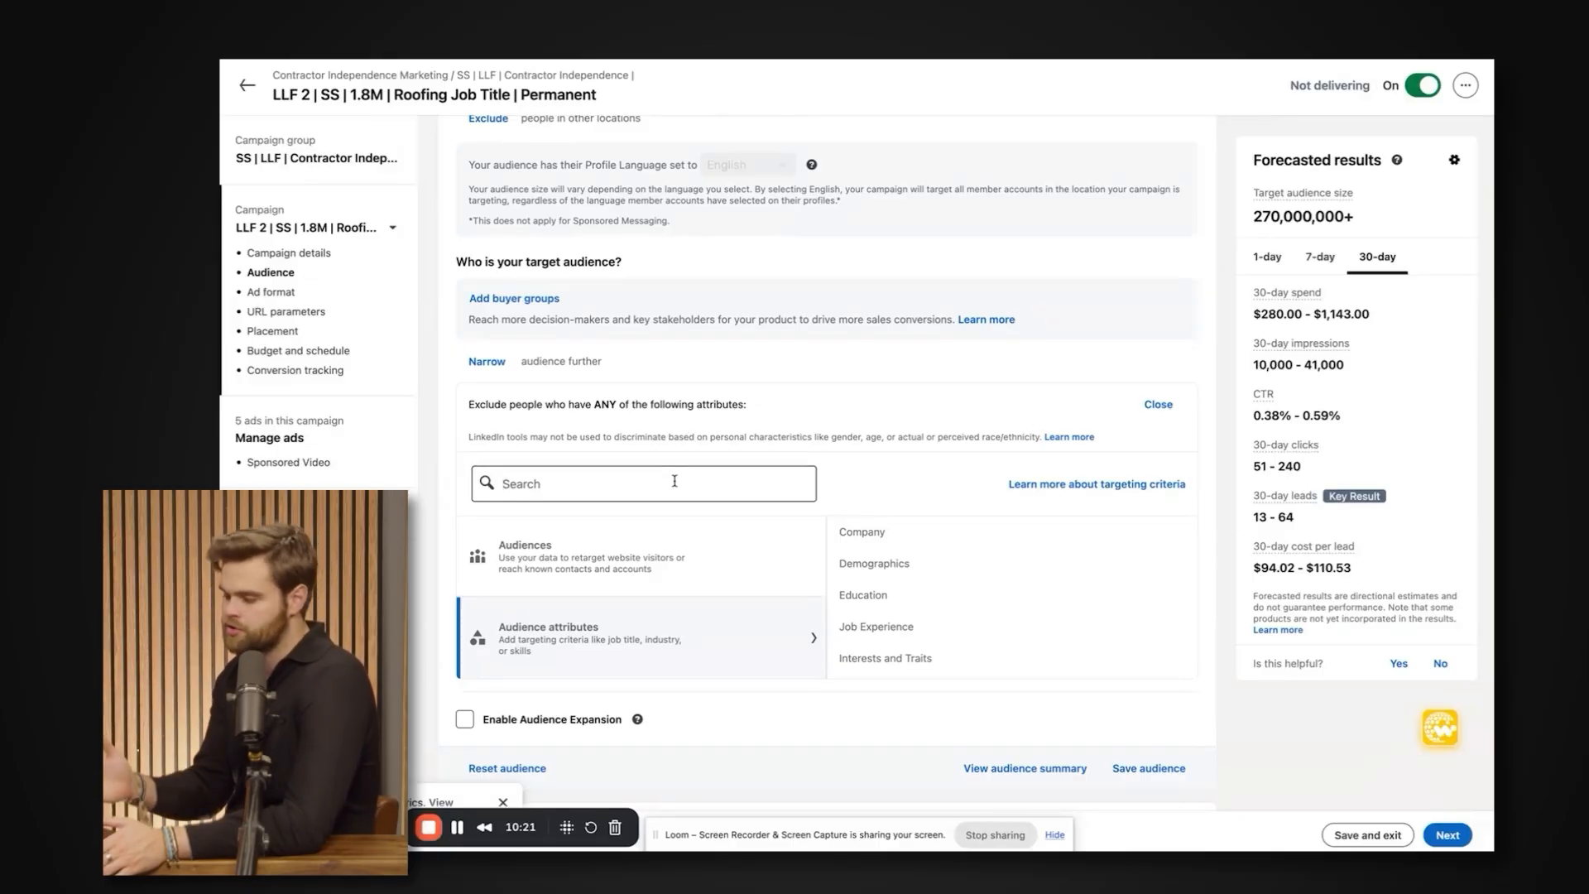
triple_click(1288, 217)
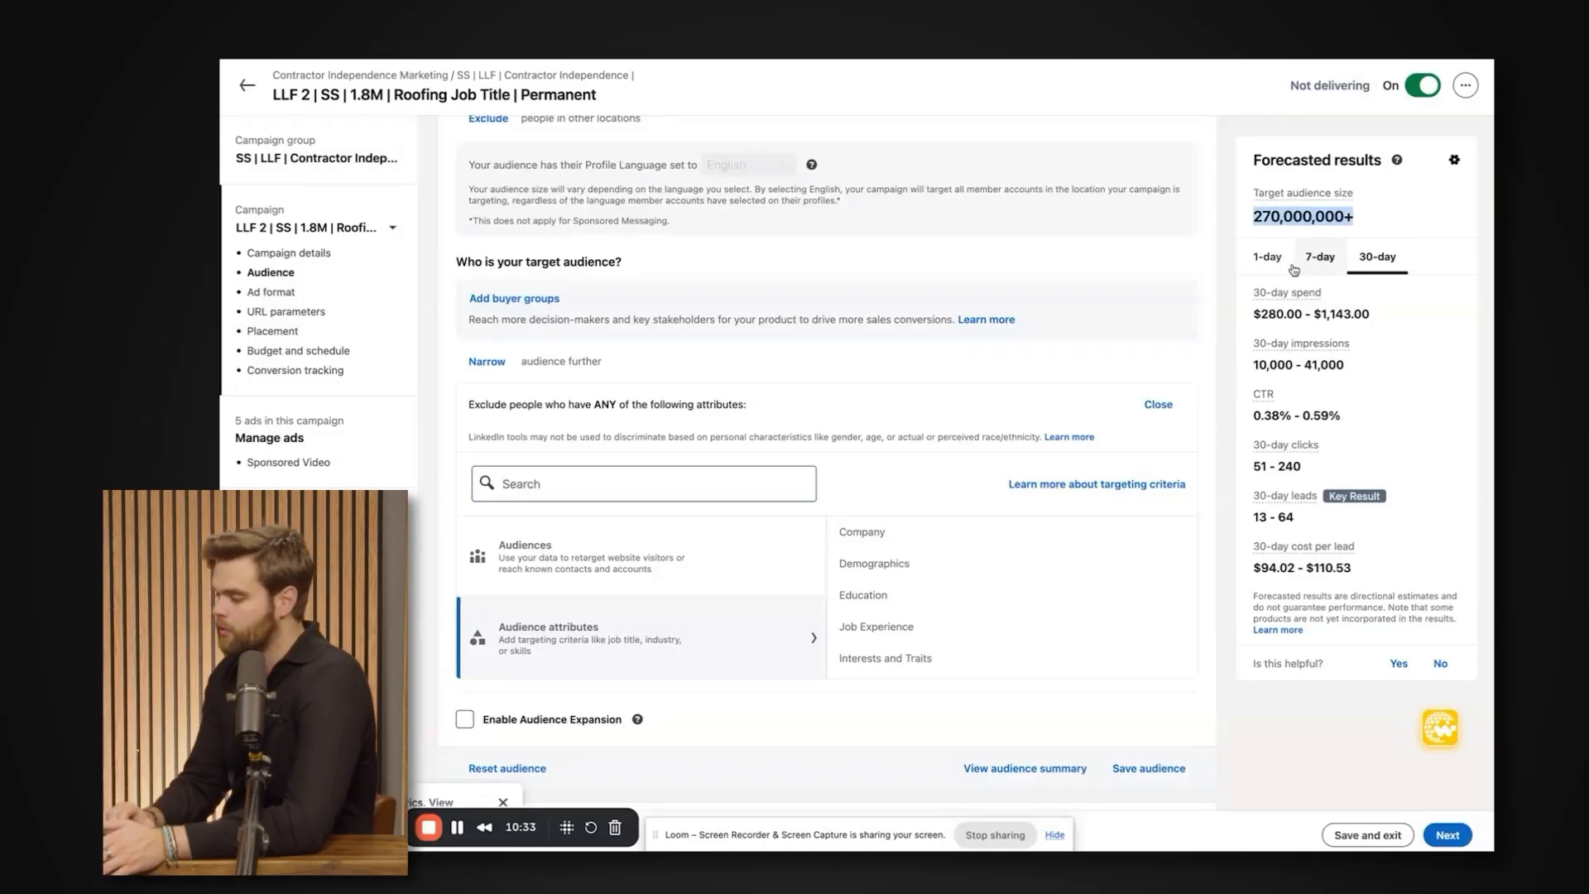
Search the inclusion attributes for construction, add the Construction company industry to the target audience, and check the forecasted audience size.
click(678, 474)
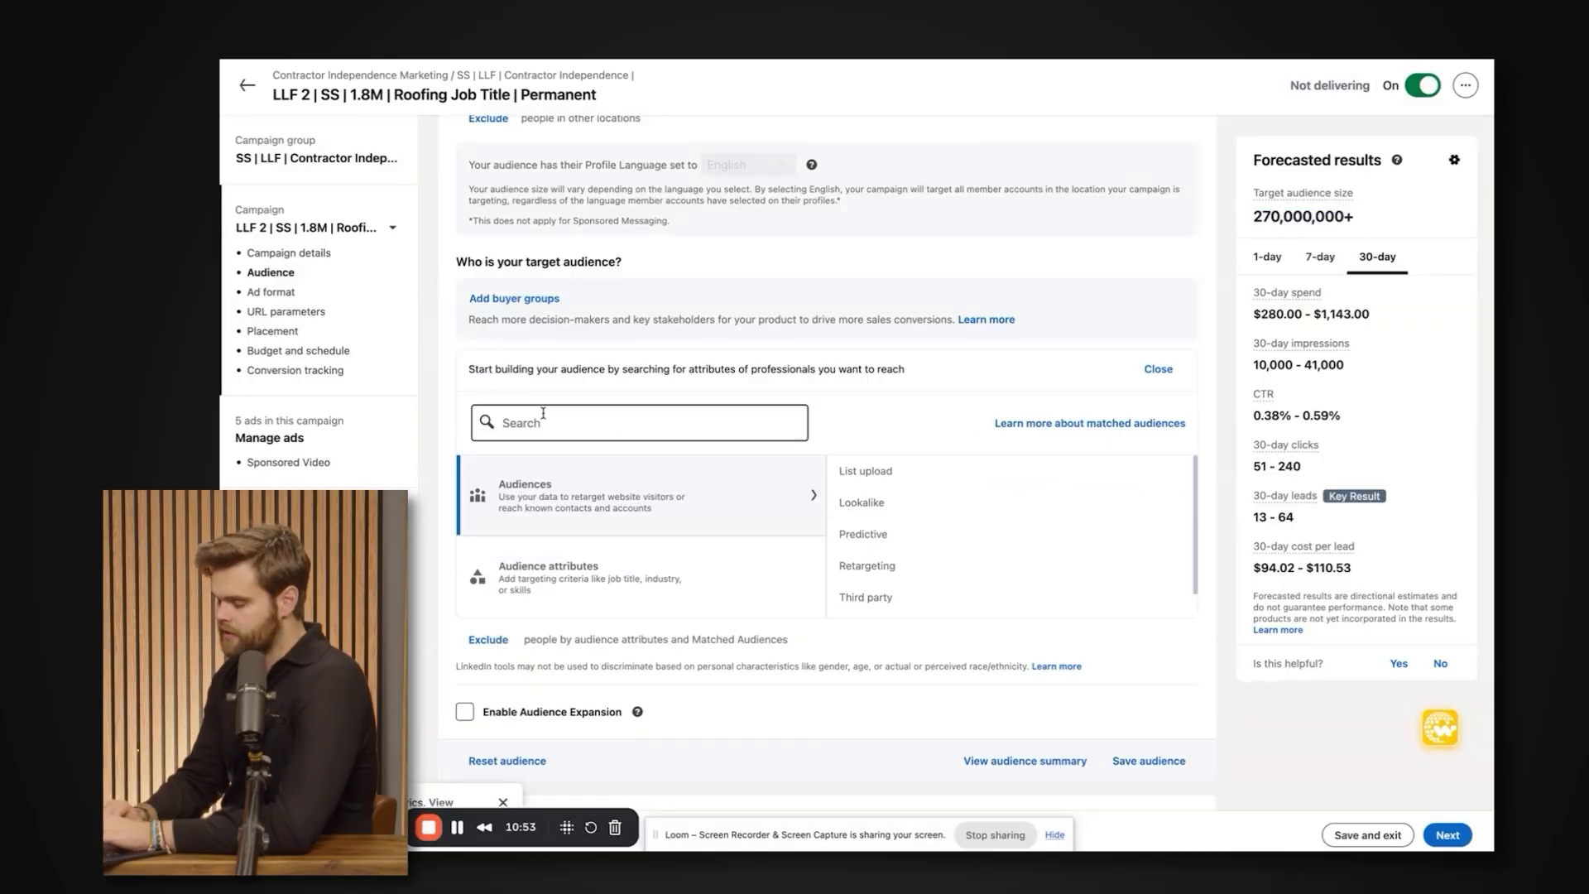
text(cionstruction)
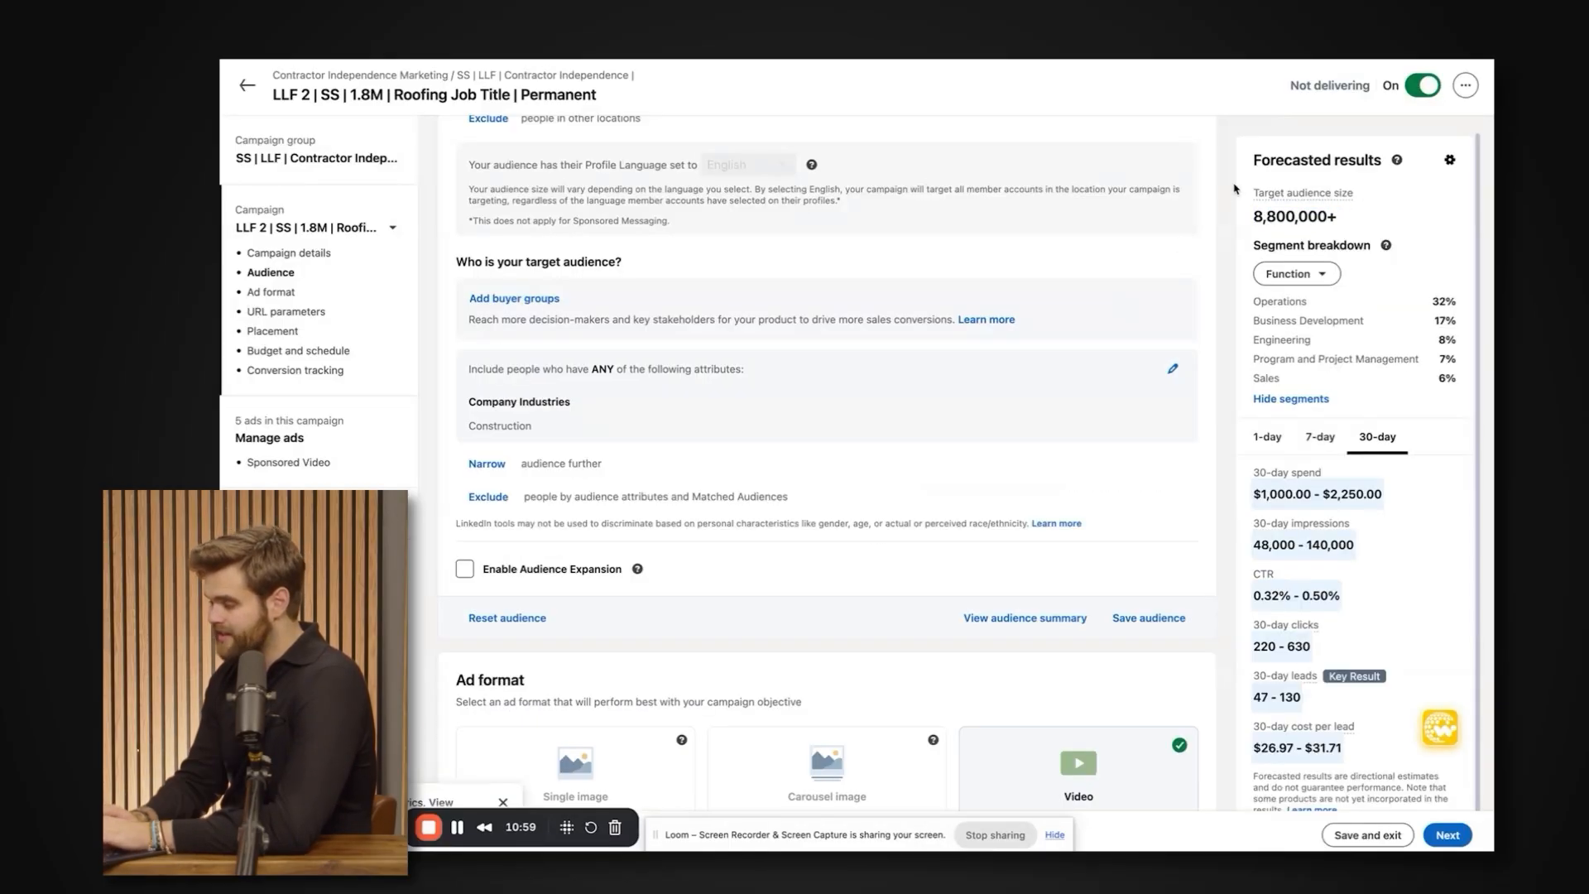
triple_click(1257, 216)
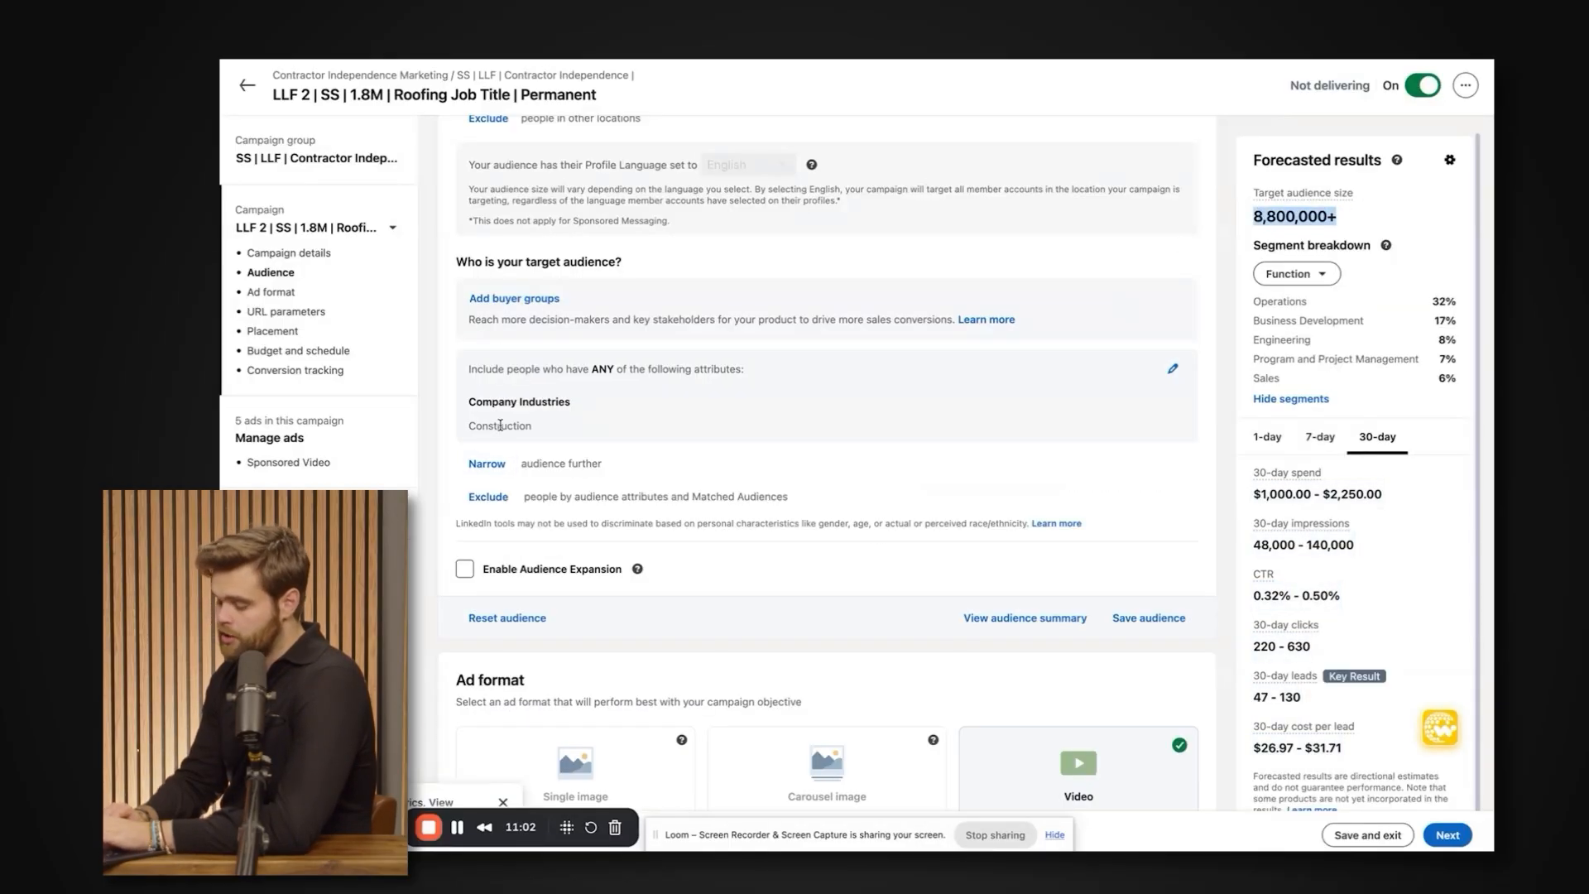
mouse_move(559, 438)
mouse_down()
mouse_move(464, 404)
mouse_move(548, 427)
mouse_up()
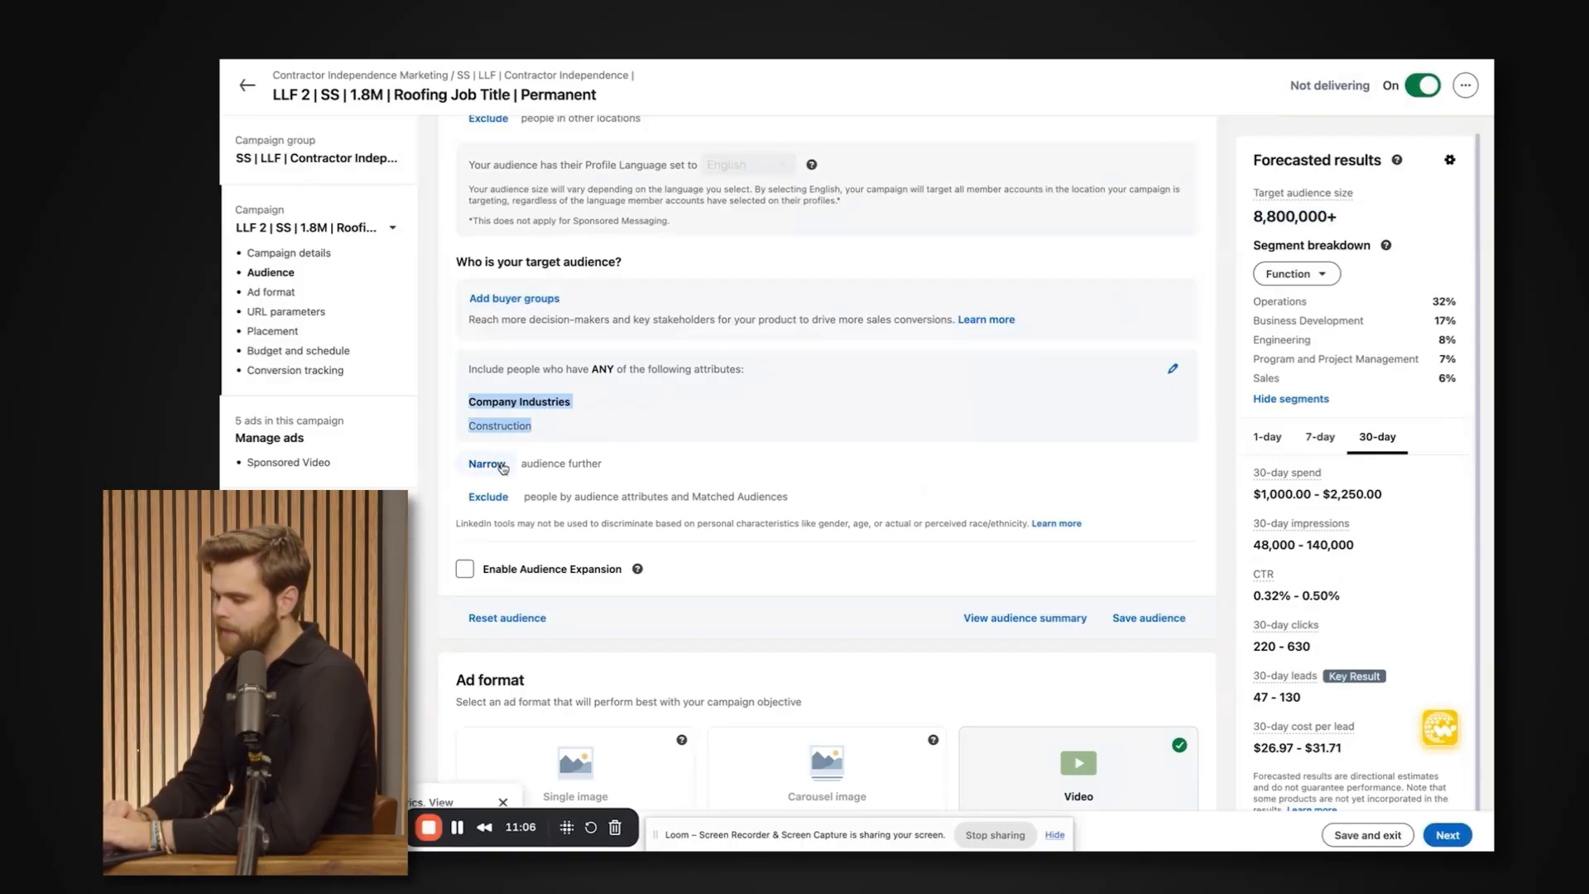
Exclude the Administrative and Support Services company industry from the audience and check the forecasted target audience size.
click(488, 497)
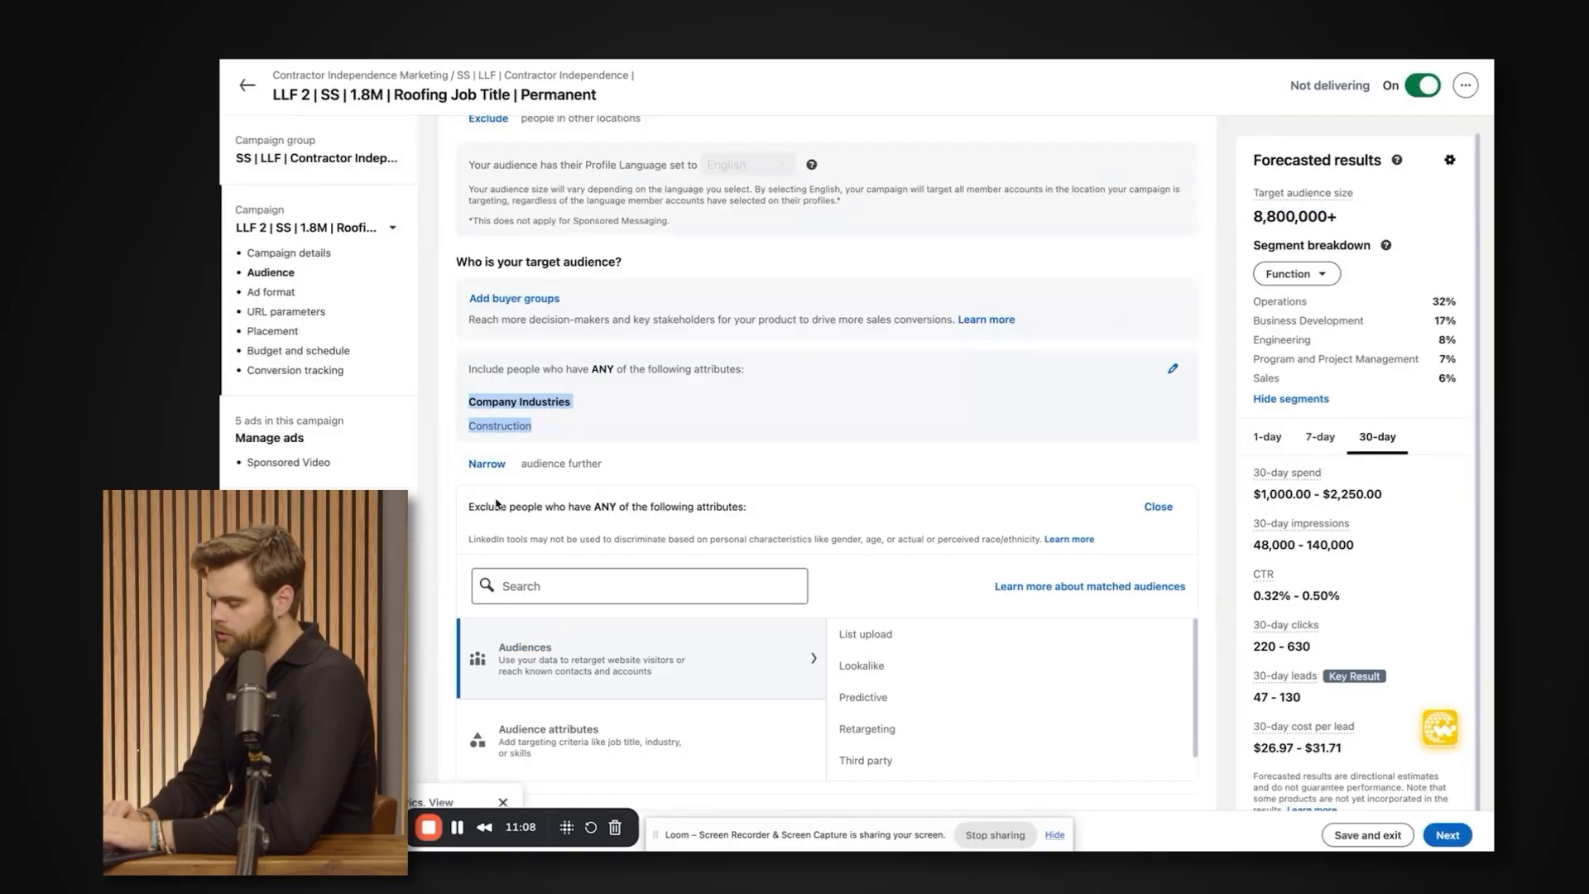
scroll(933, 580, down, 2)
click(933, 543)
click(917, 641)
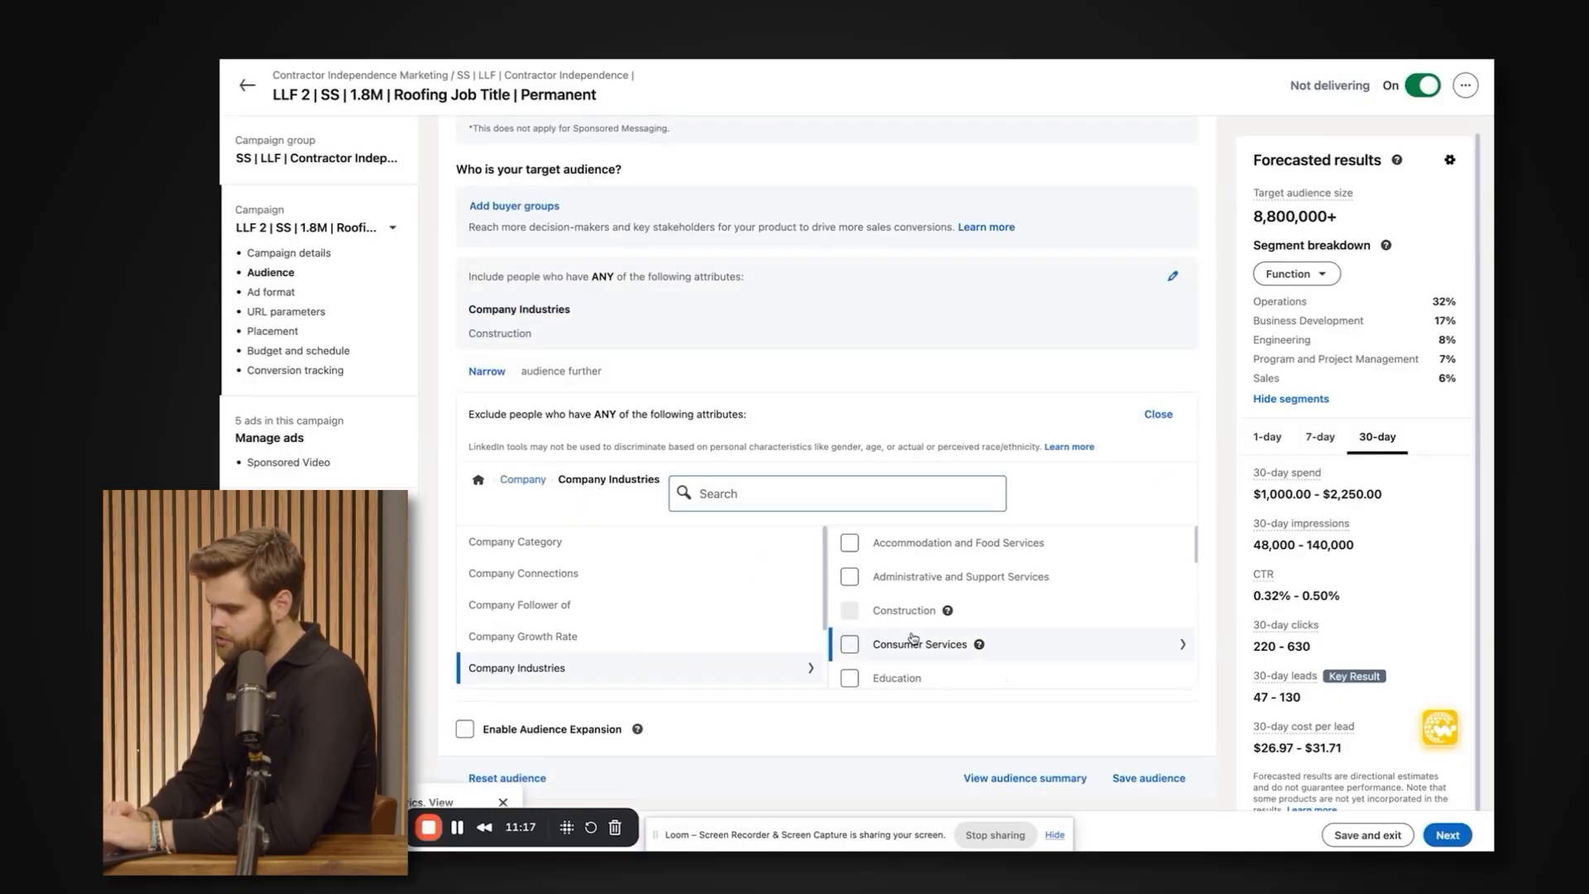
click(848, 567)
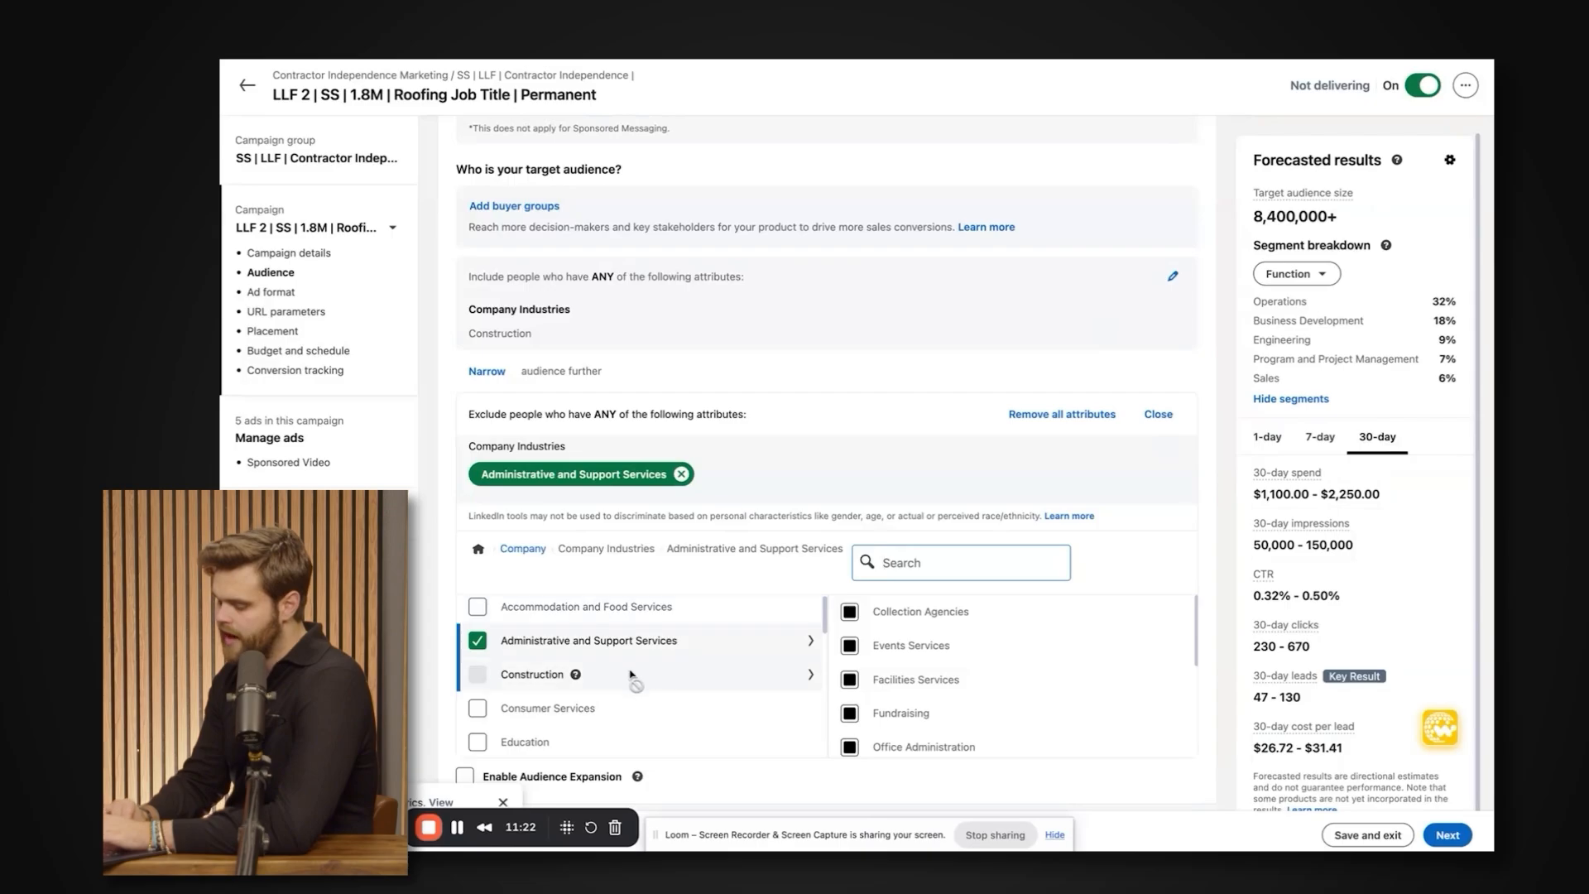
triple_click(1273, 219)
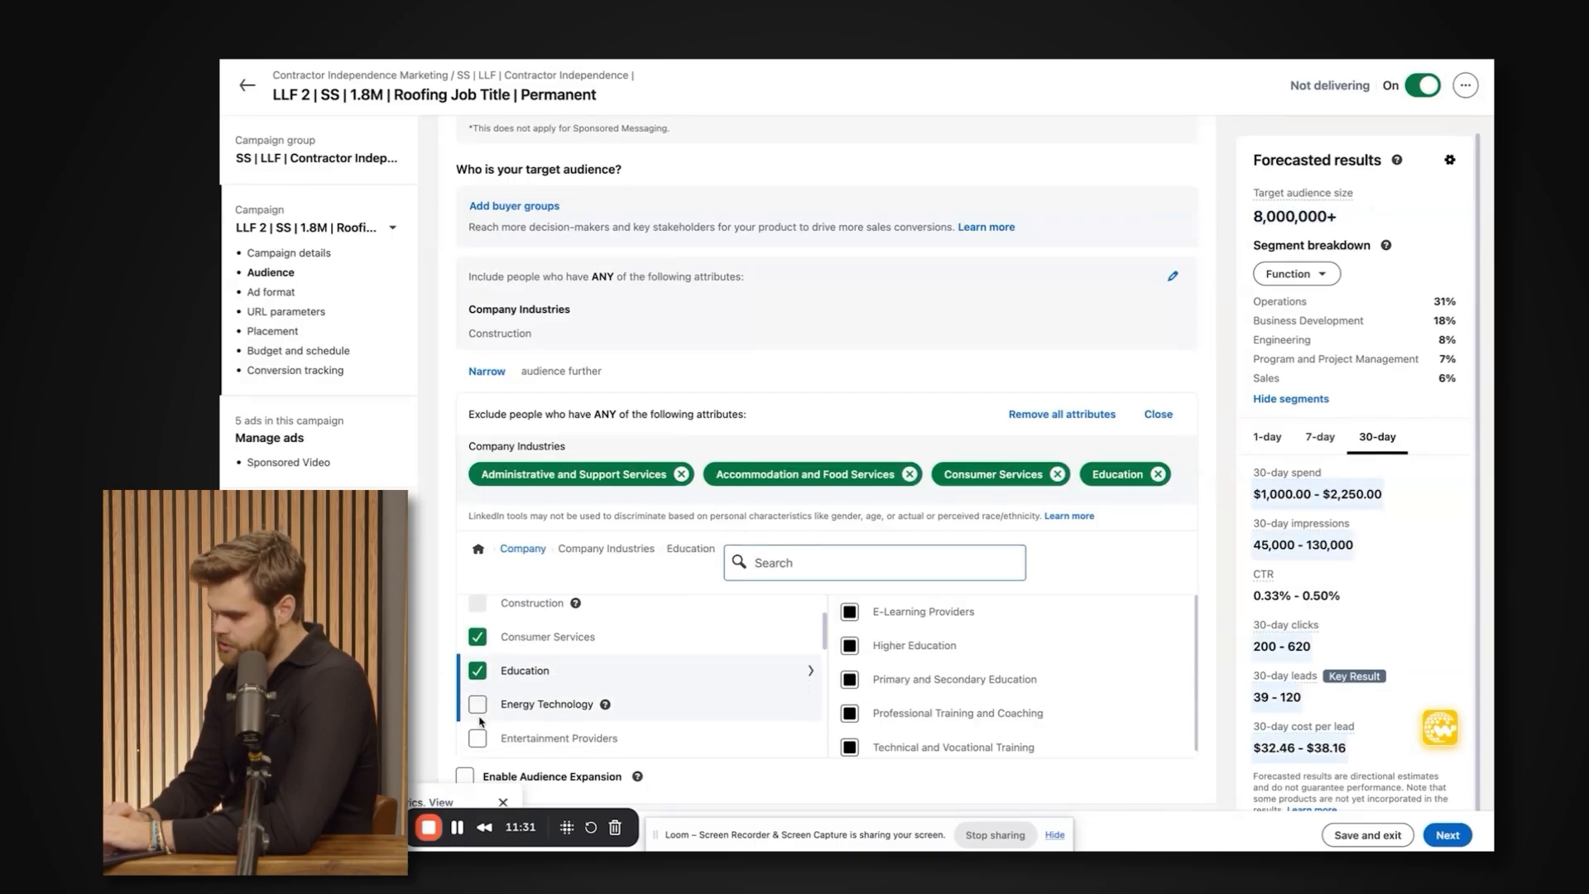
Exclude the Accommodation and Food Services, Consumer Services, Education, Energy Technology, Entertainment Providers, Farming, Ranching, Forestry, and Financial Services company industries.
click(478, 713)
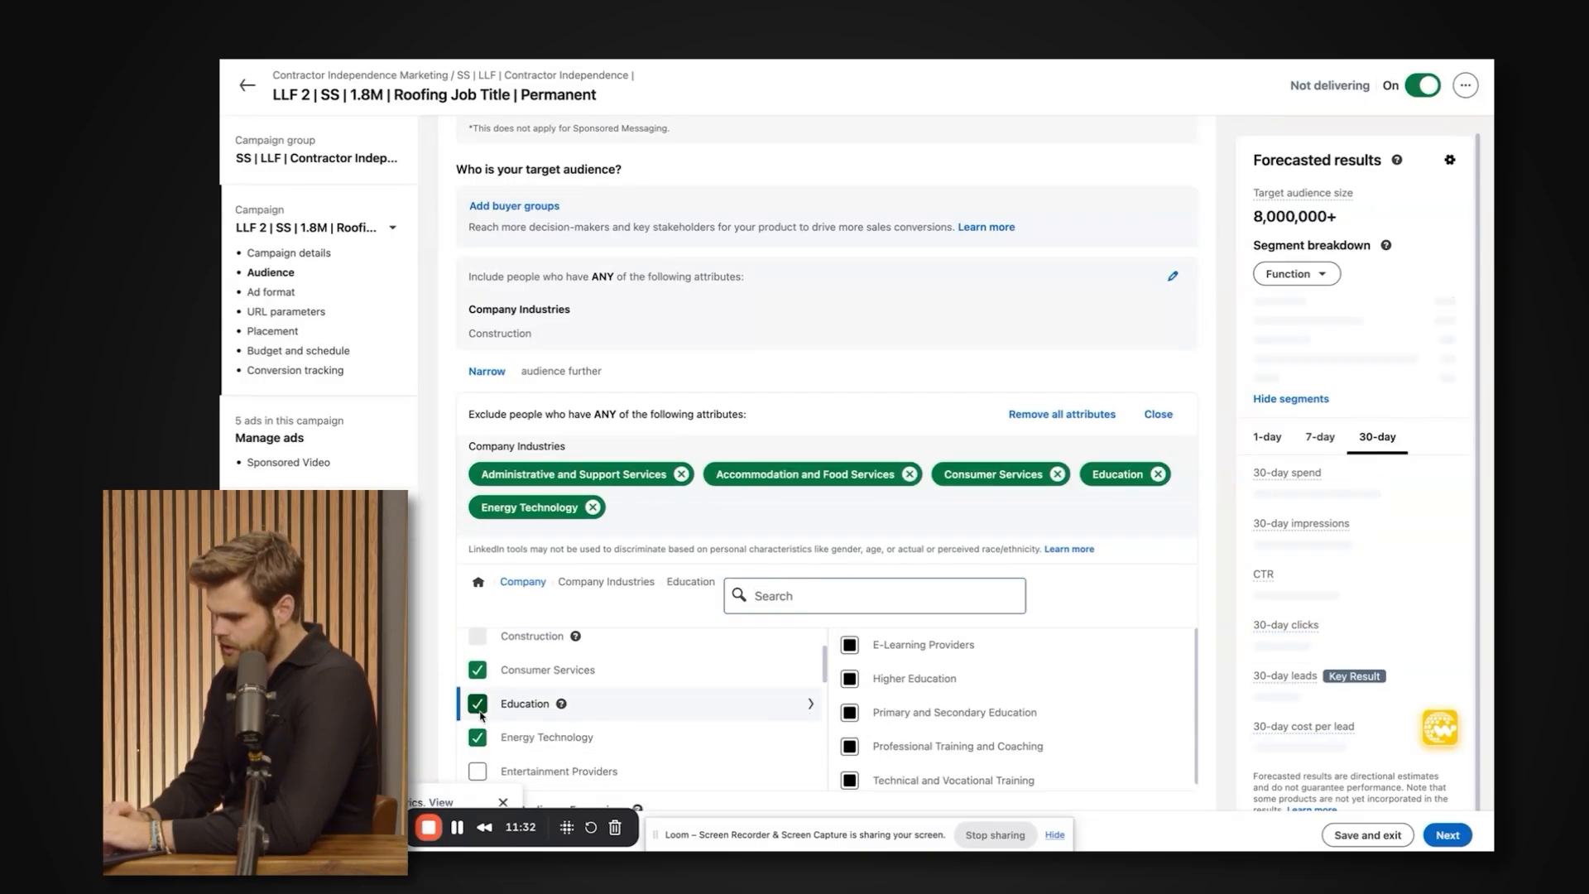
scroll(480, 715, down, 2)
click(478, 714)
scroll(478, 714, down, 1)
click(478, 696)
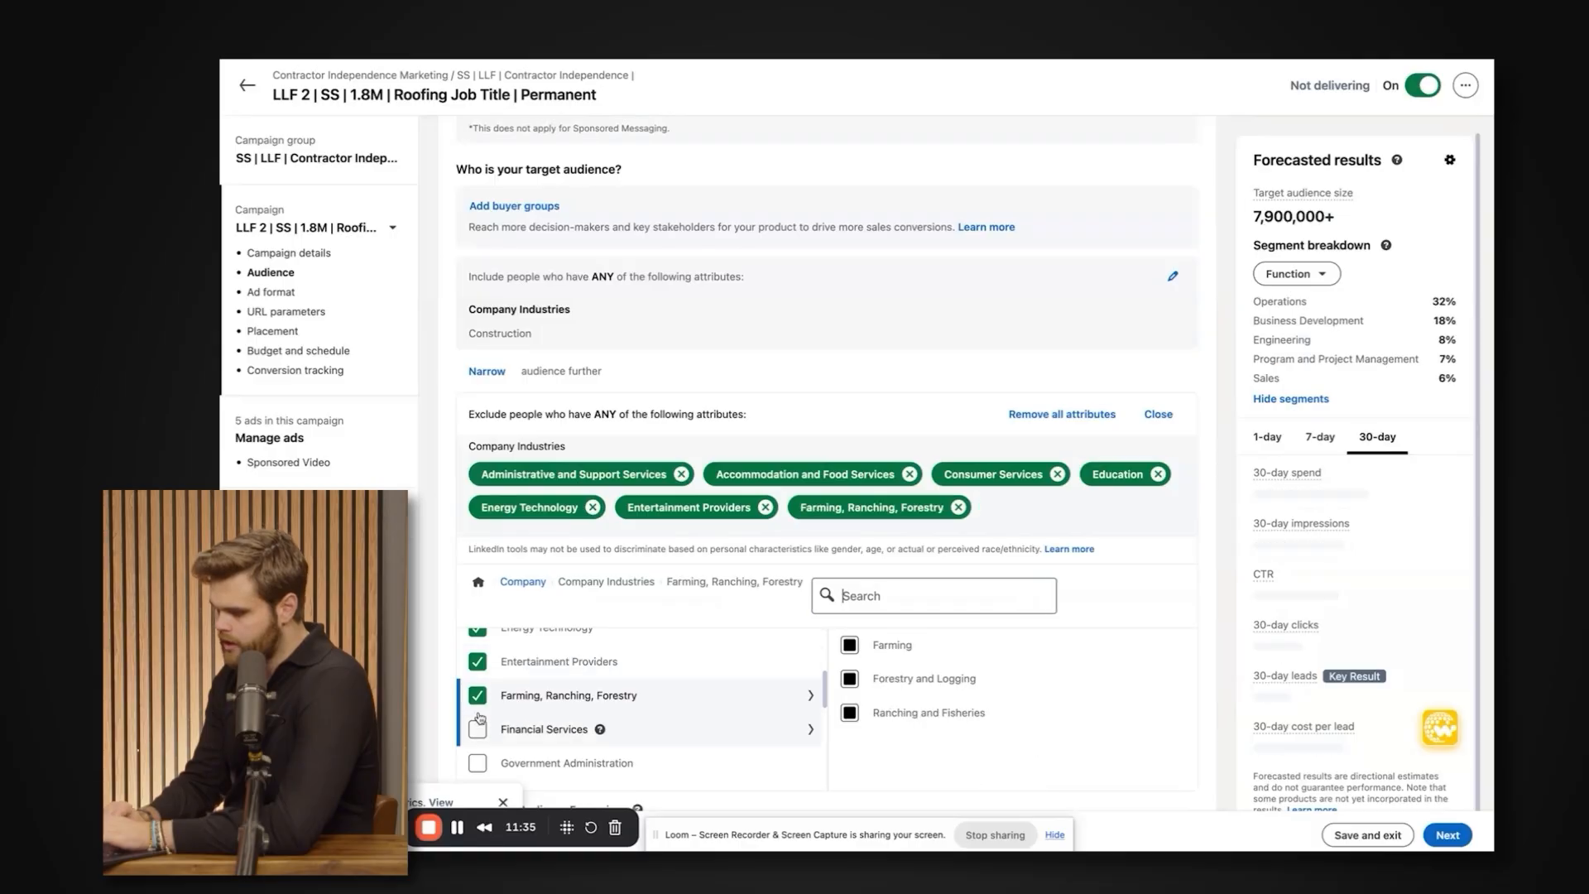
click(477, 730)
Exclude the Government Administration, Holding Companies, Hospitals and Health Care, Manufacturing, and Oil, Gas, and Mining company industries.
scroll(478, 730, down, 1)
click(478, 730)
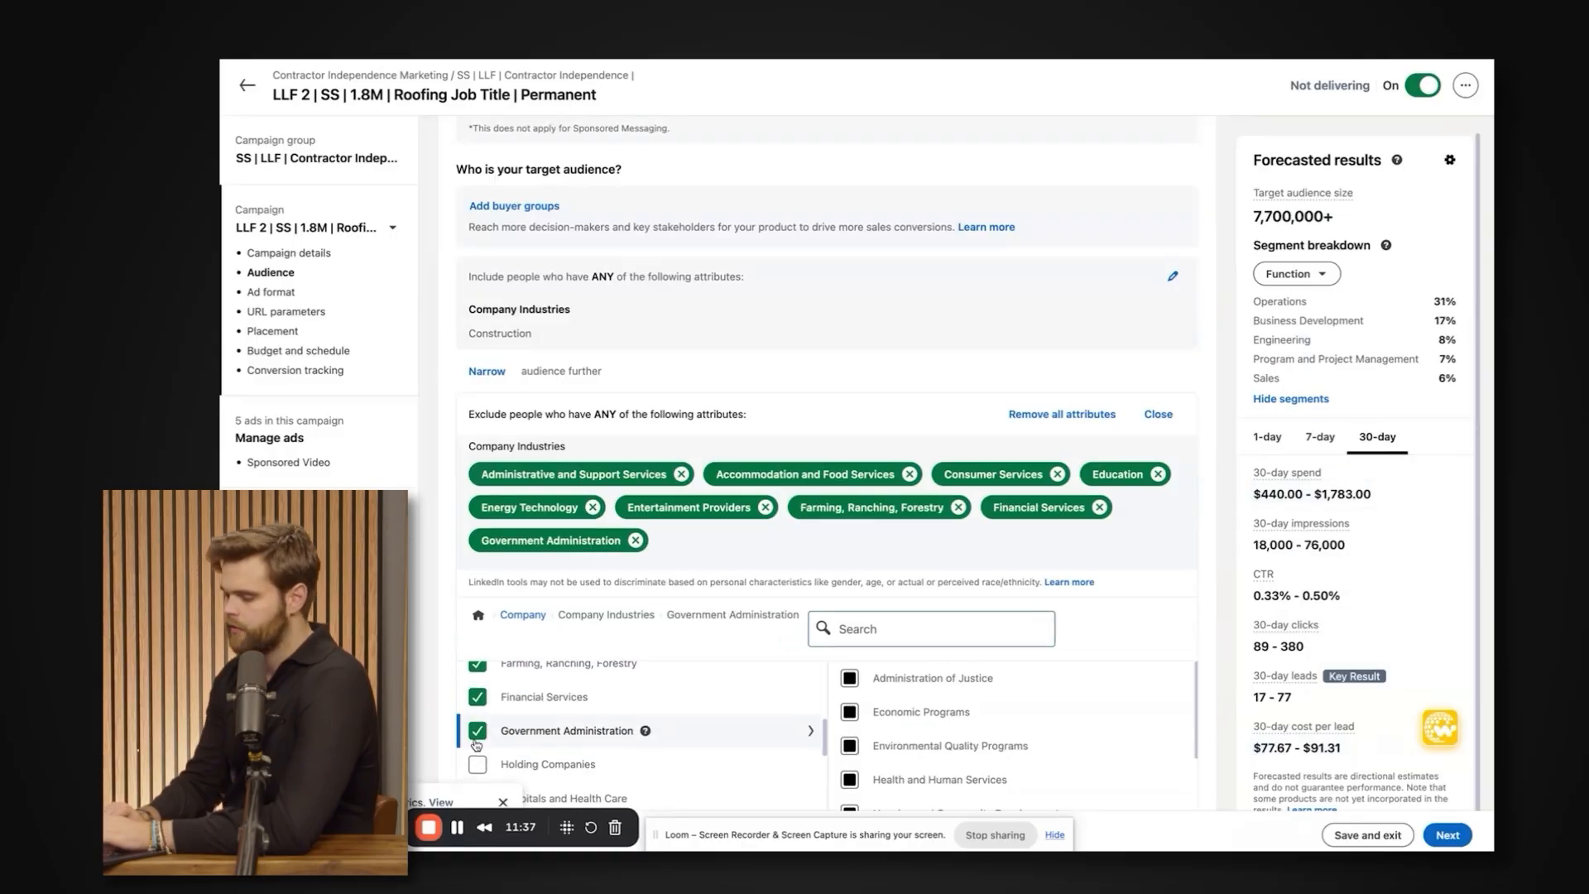
click(479, 763)
scroll(480, 745, down, 2)
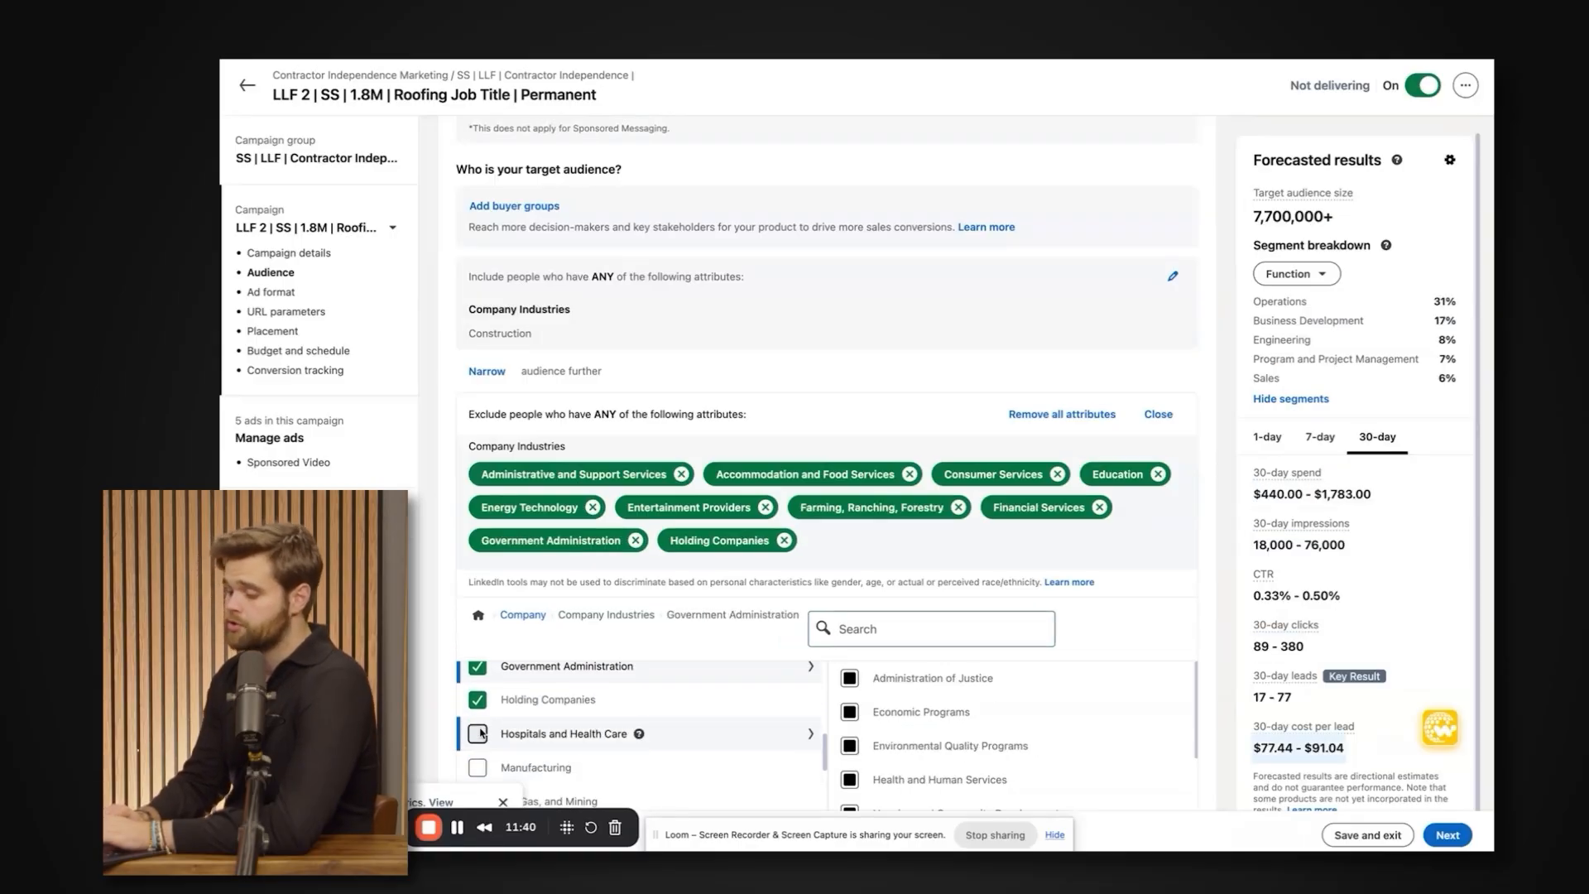
click(479, 733)
scroll(481, 715, down, 2)
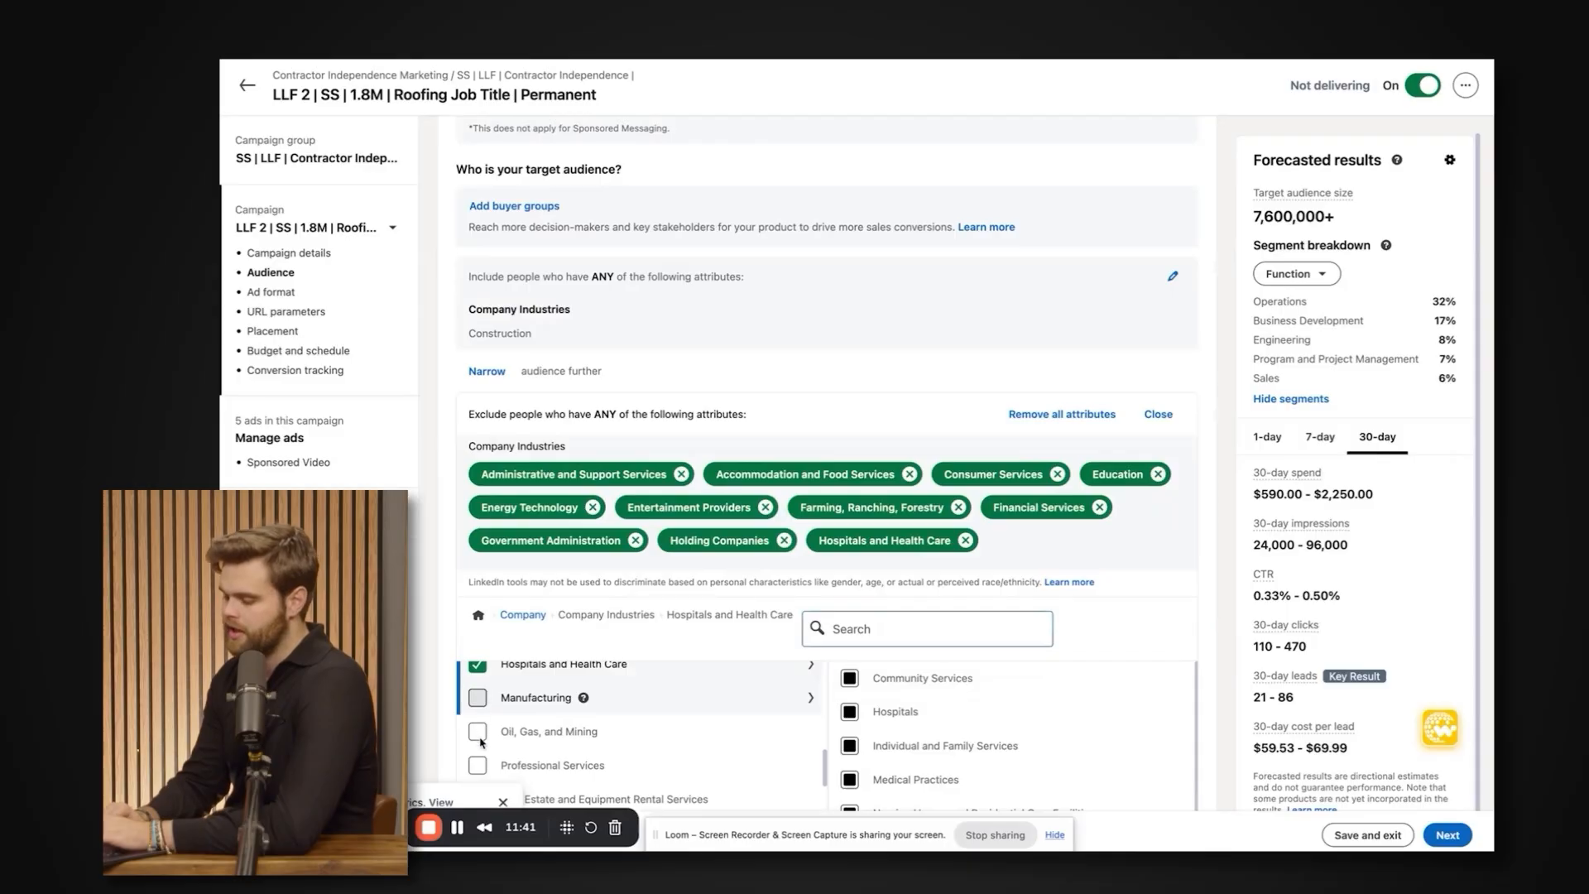
click(477, 698)
click(478, 731)
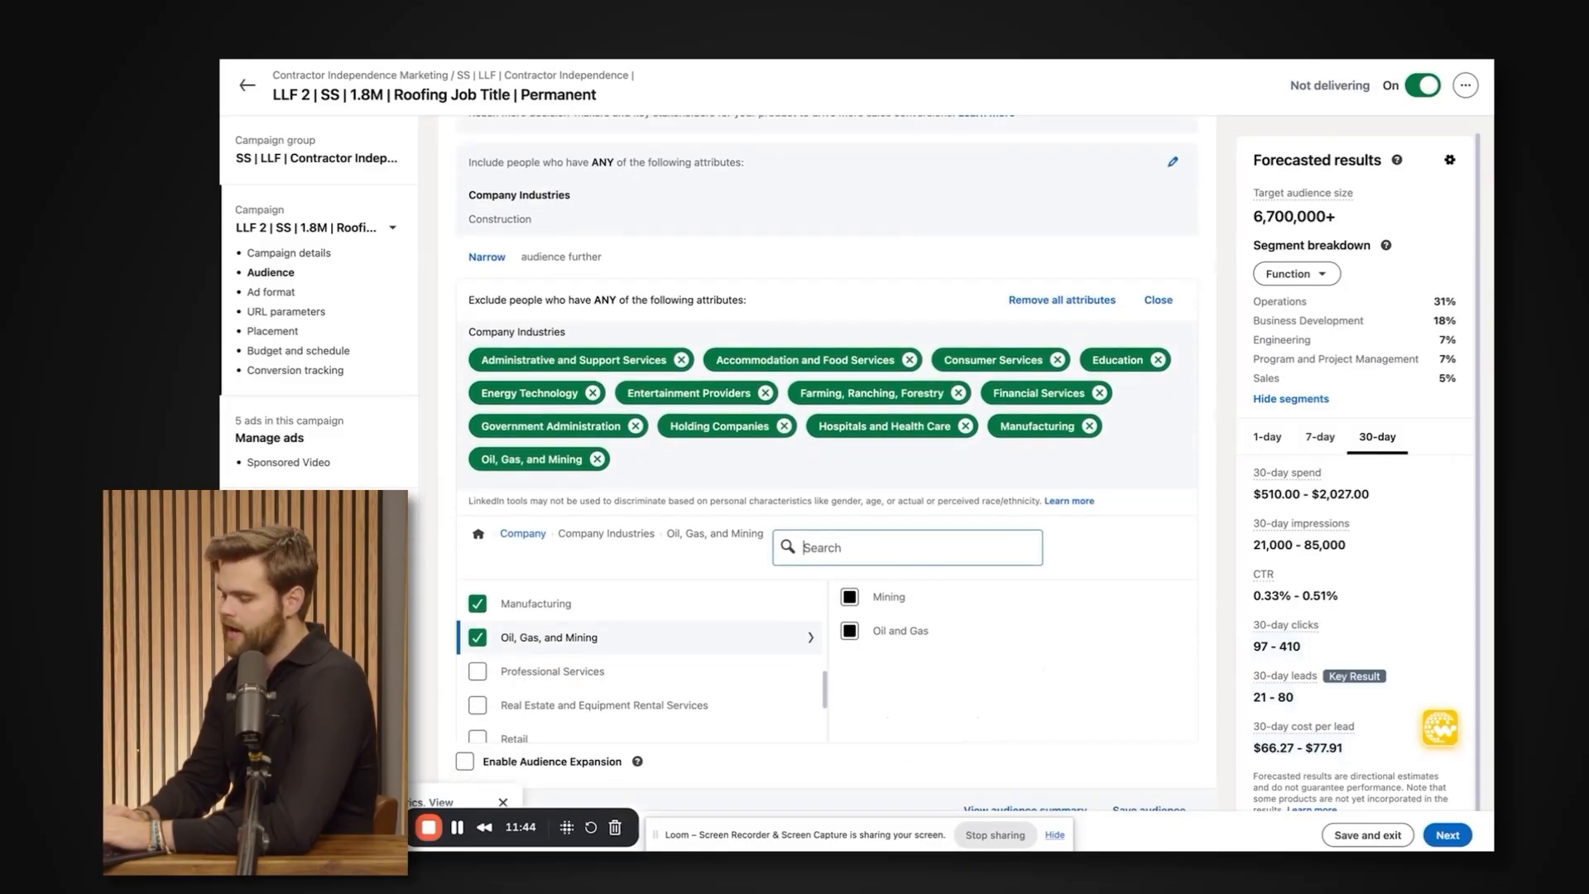
Check the included Construction industry and exclude Professional Services, Retail, Real Estate and Equipment Rental Services, and Technology, Information and Media.
scroll(646, 703, up, 3)
scroll(500, 297, up, 2)
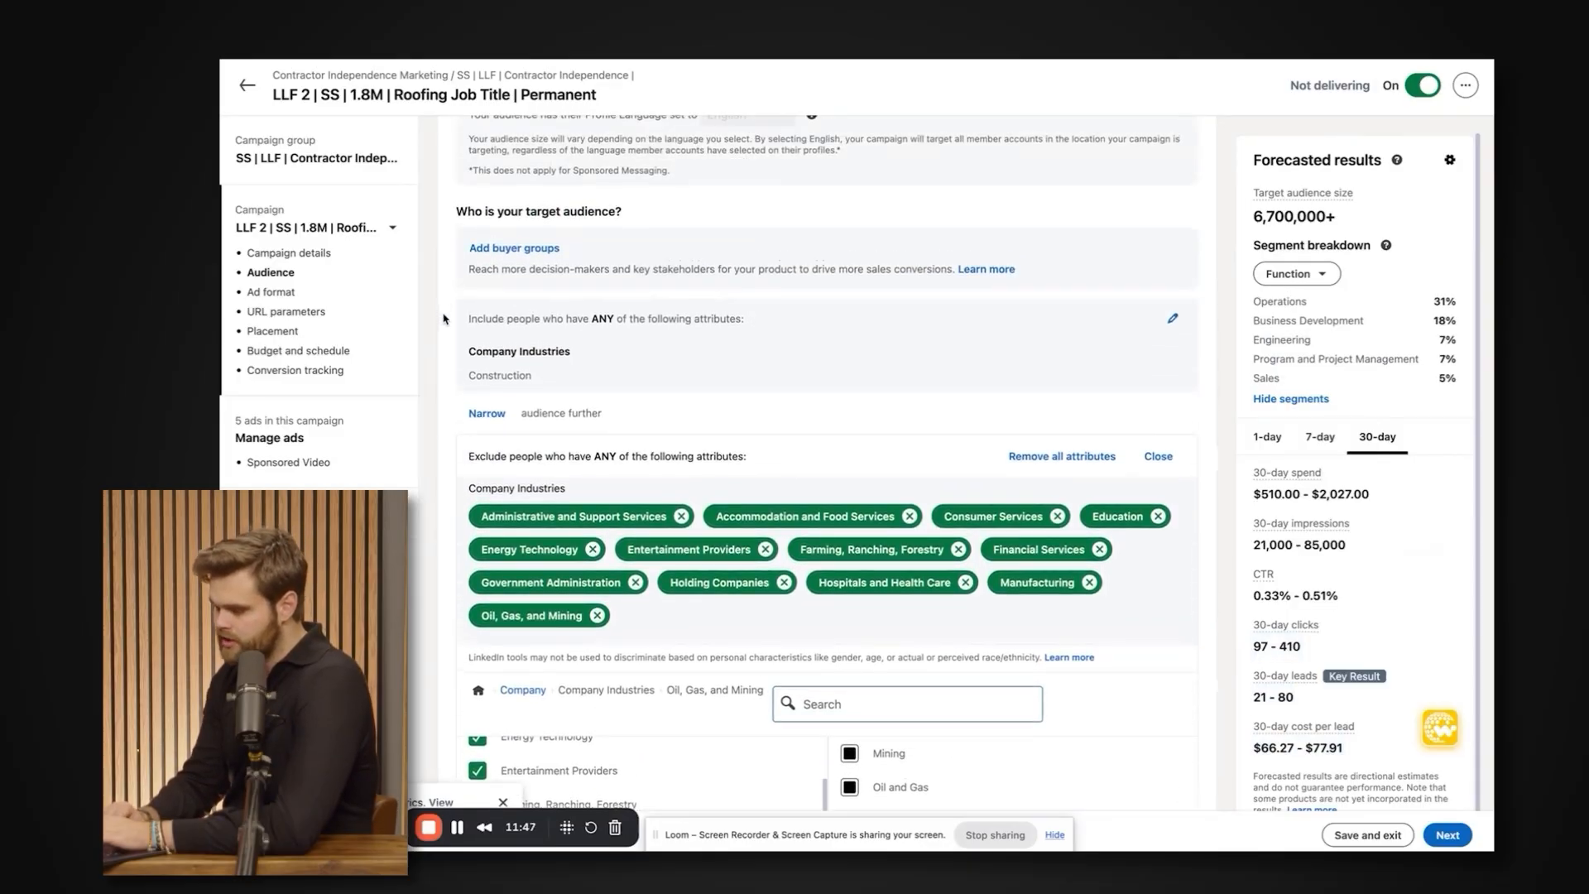
drag(466, 315, 704, 378)
scroll(593, 350, down, 2)
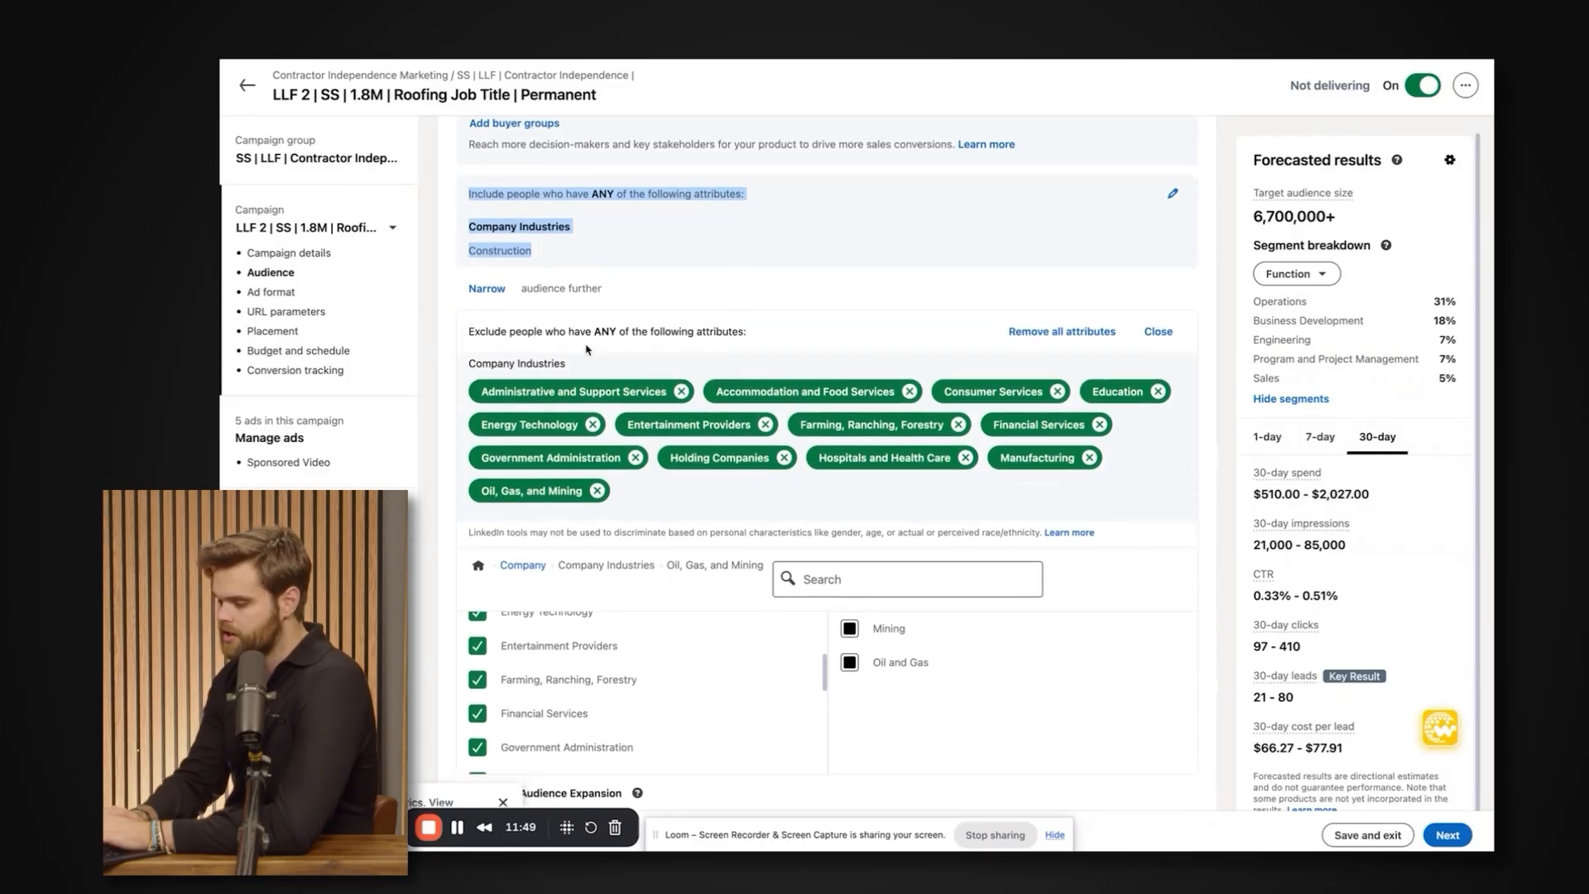
scroll(581, 644, down, 4)
scroll(581, 644, up, 1)
click(477, 653)
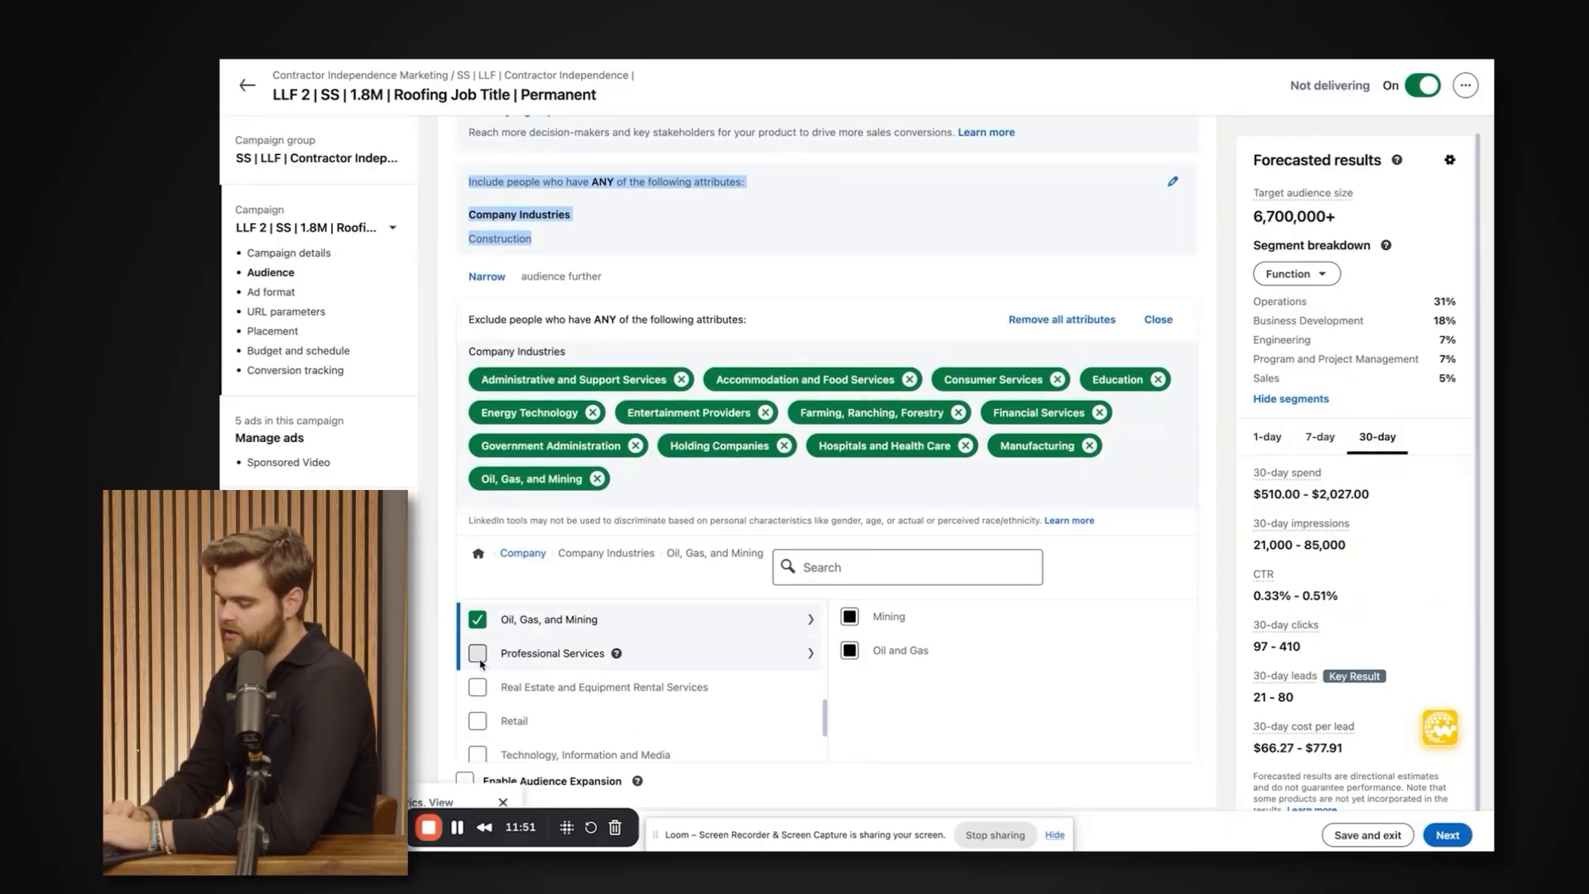
click(477, 722)
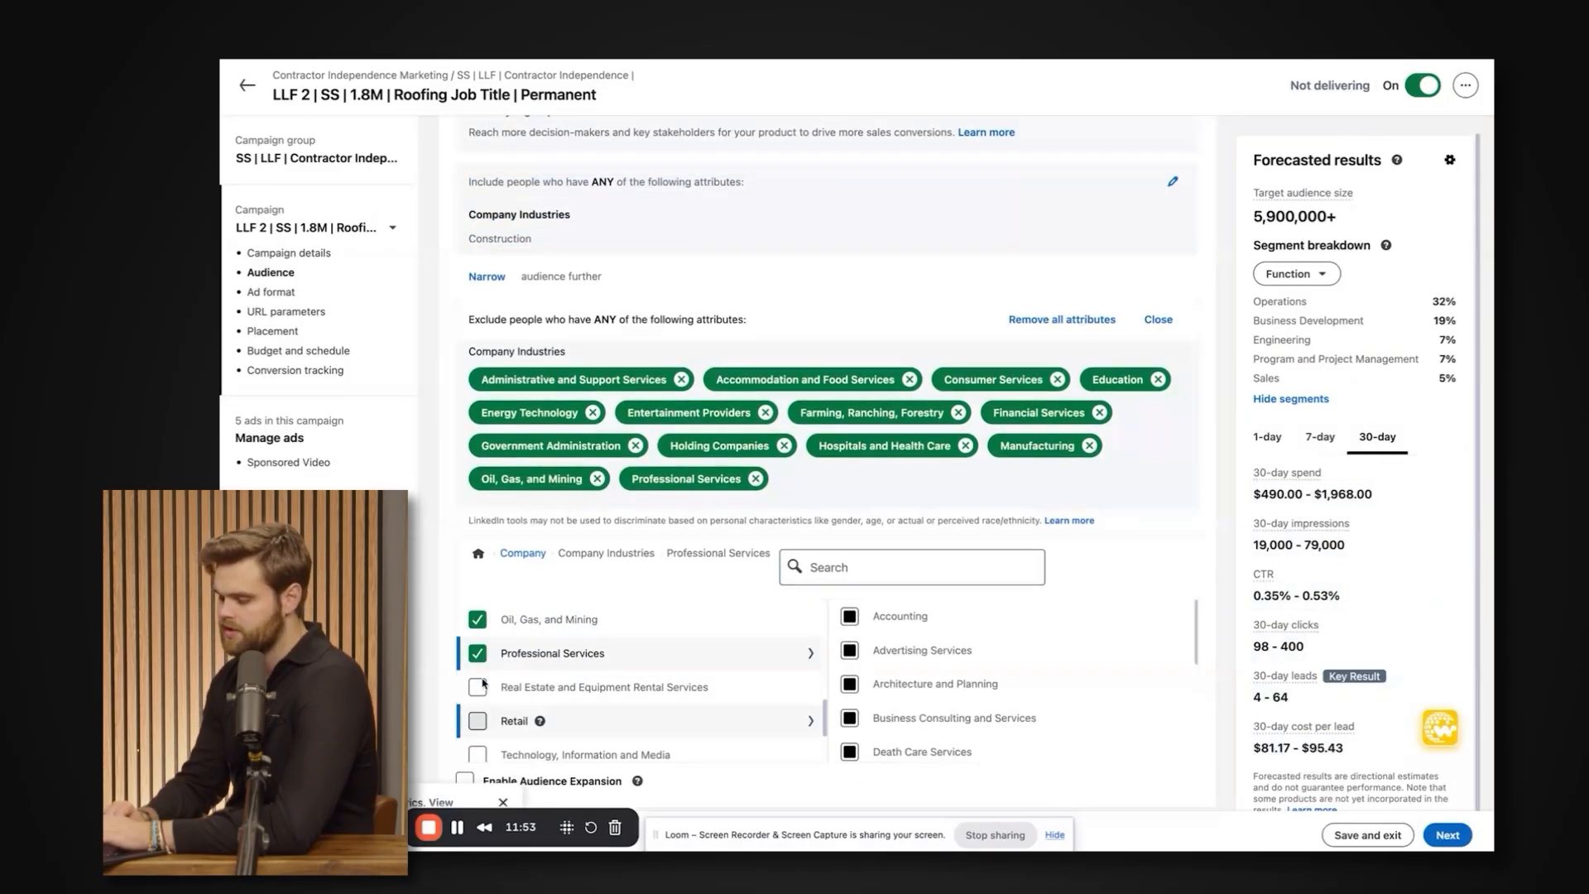
click(478, 687)
scroll(480, 689, down, 1)
scroll(478, 688, down, 1)
click(479, 686)
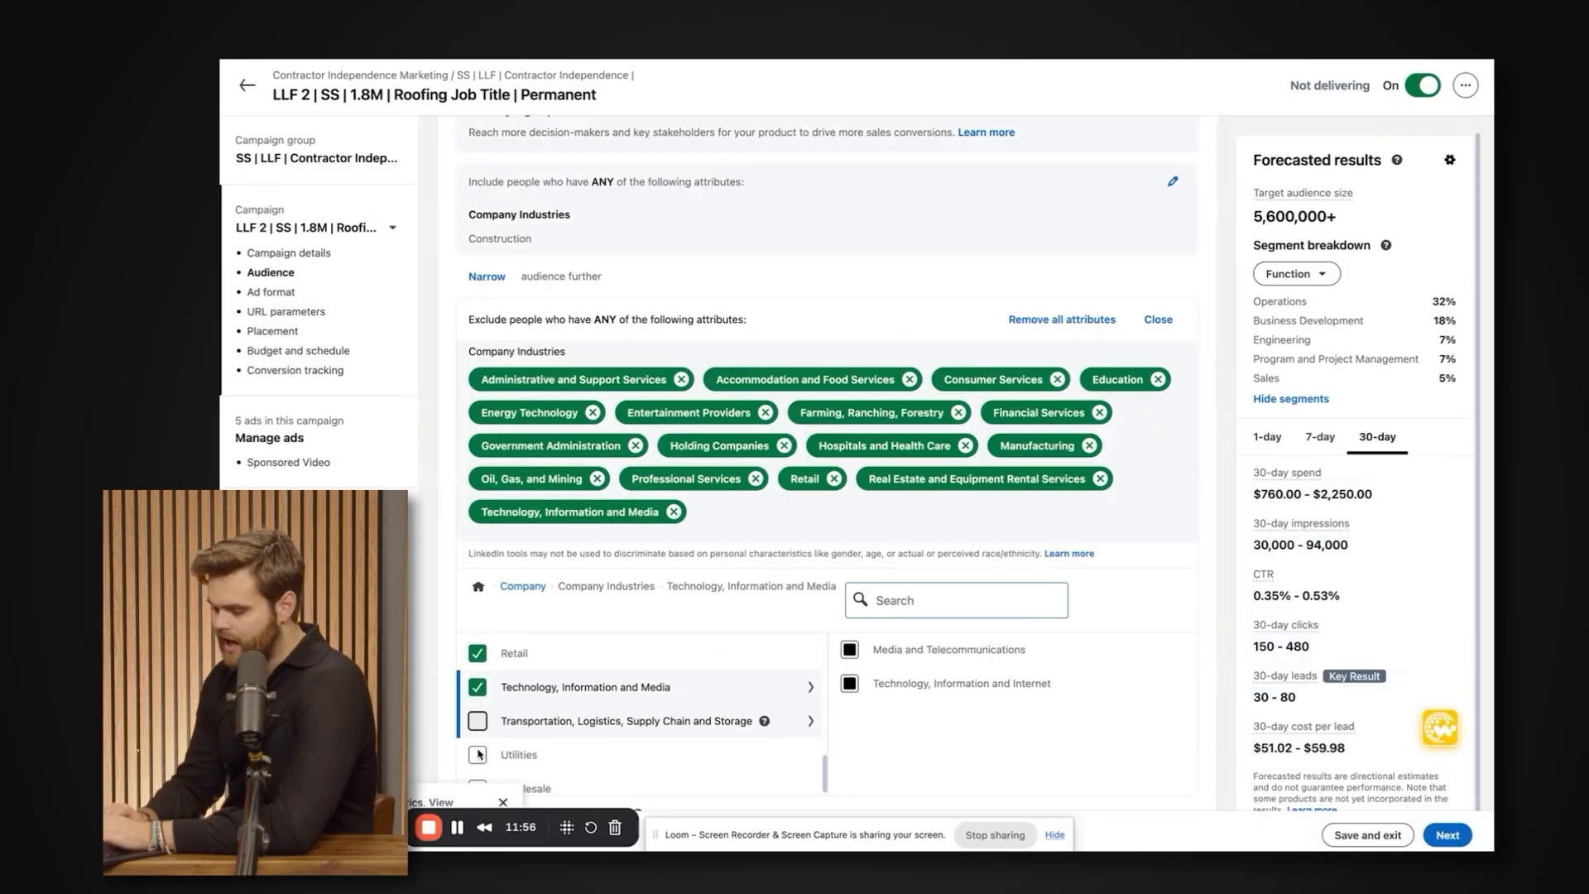
Exclude the Wholesale, Utilities, and Transportation, Logistics, Supply Chain and Storage industries, and close the exclusion criteria.
scroll(485, 729, down, 3)
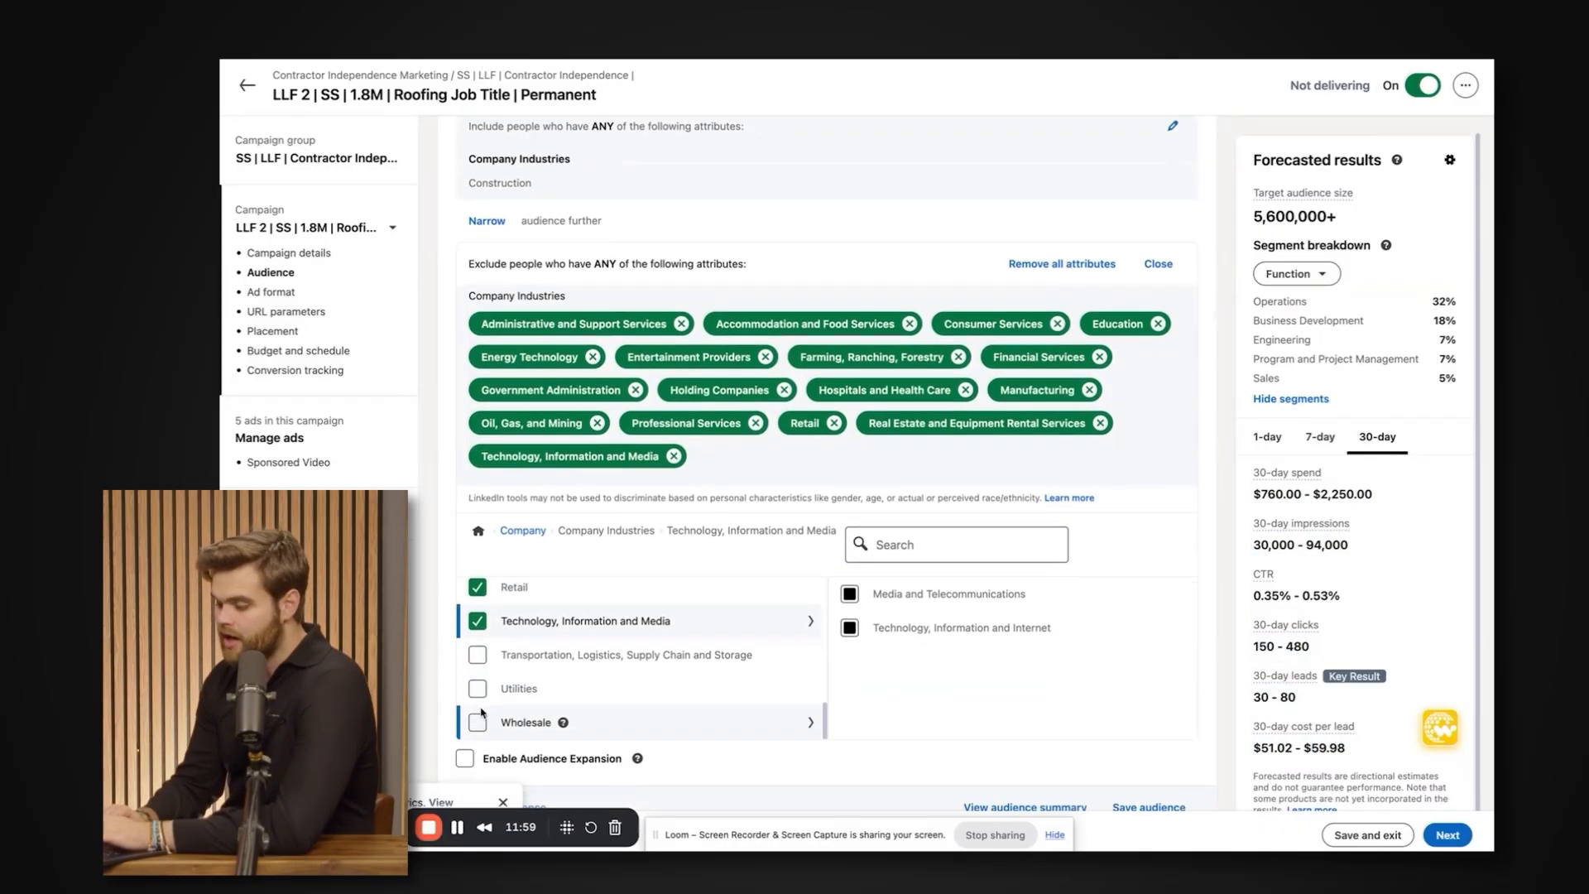
click(477, 712)
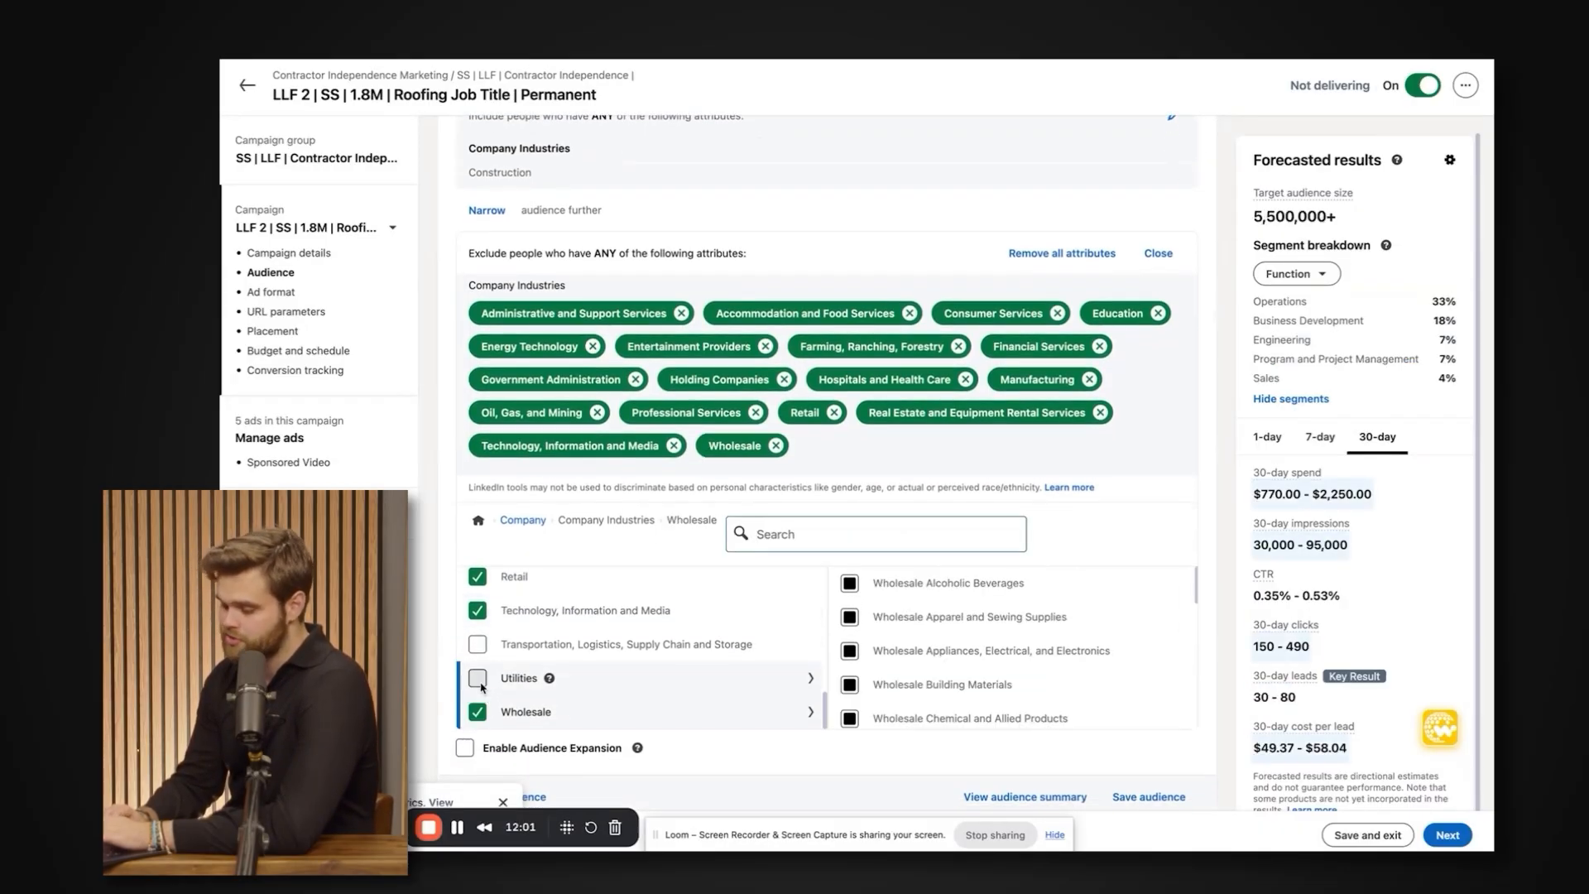
click(478, 677)
click(478, 644)
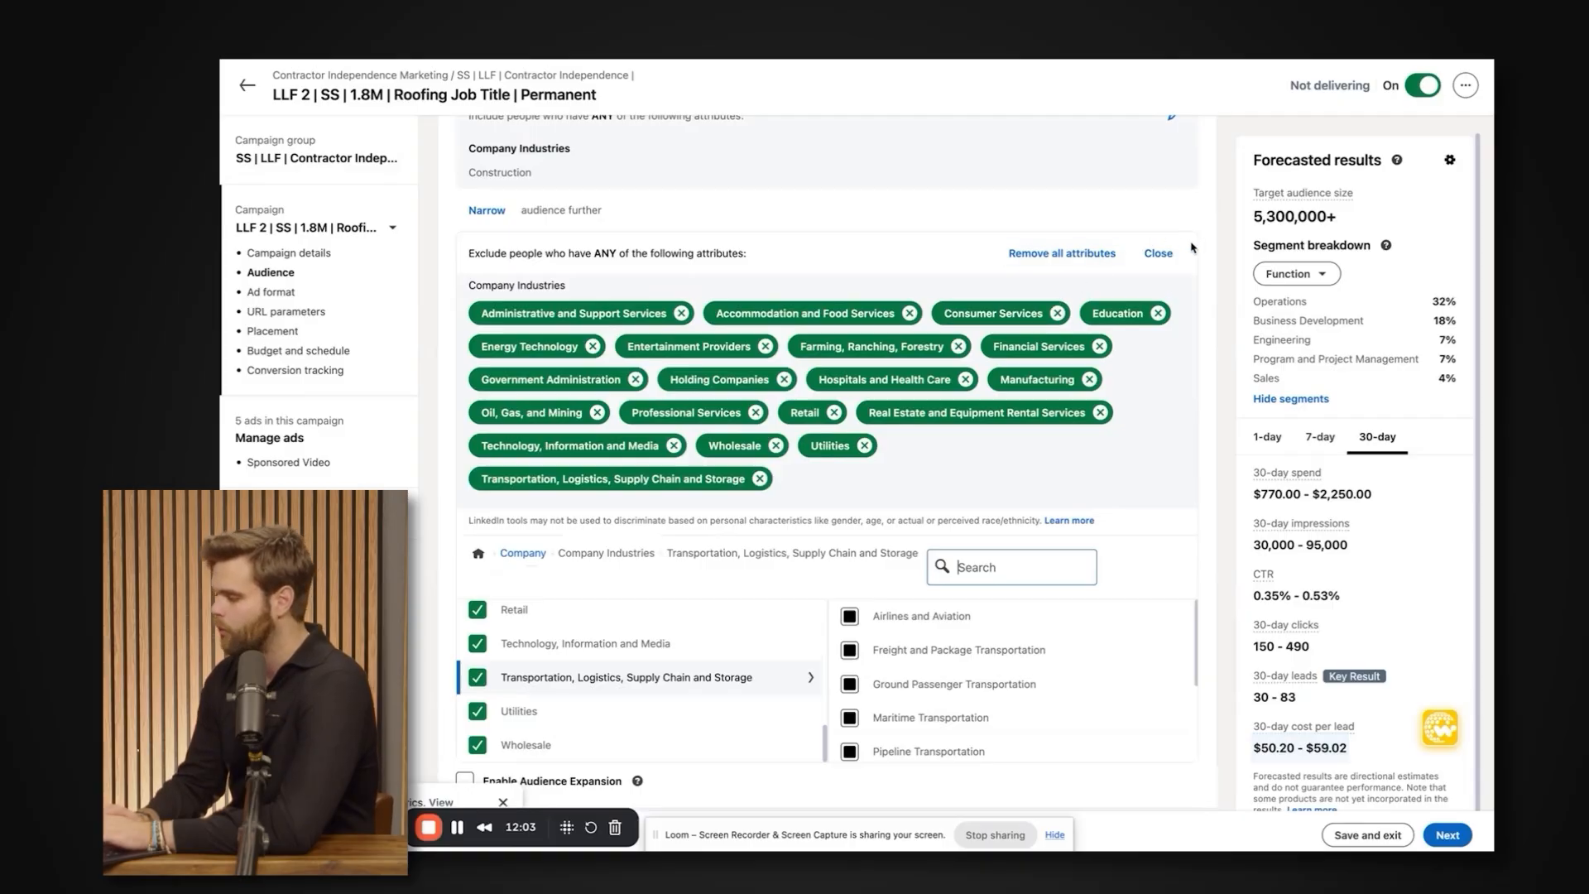
click(1157, 254)
Review the complete list of excluded company industries and check the forecasted target audience size.
drag(501, 312, 877, 347)
scroll(877, 346, down, 1)
drag(860, 292, 469, 220)
scroll(490, 298, down, 1)
scroll(734, 493, down, 1)
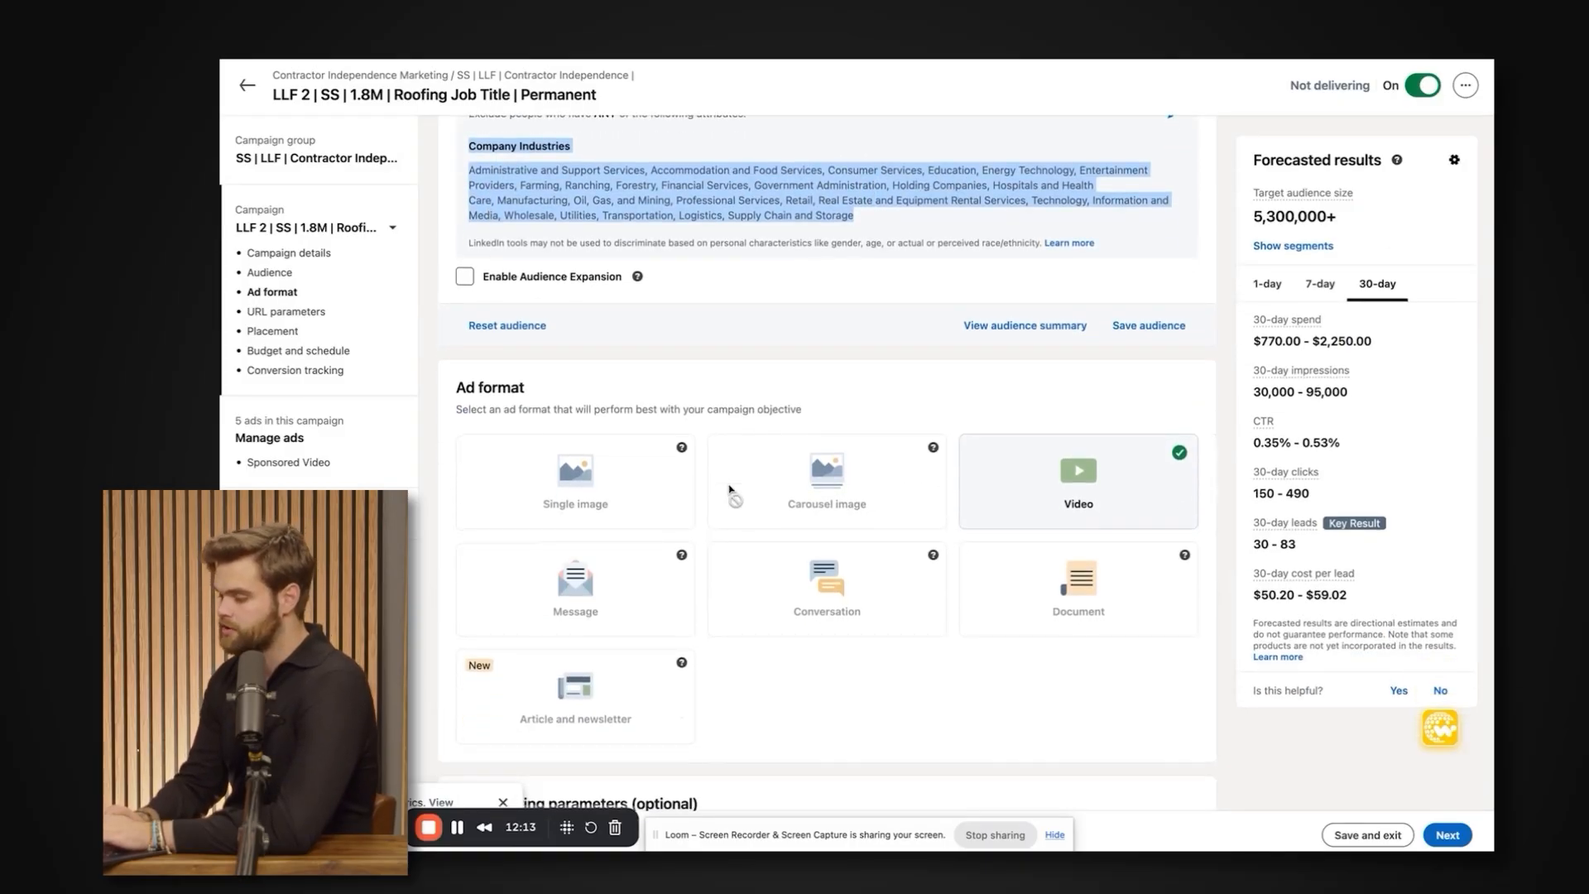
scroll(734, 494, down, 1)
click(1288, 211)
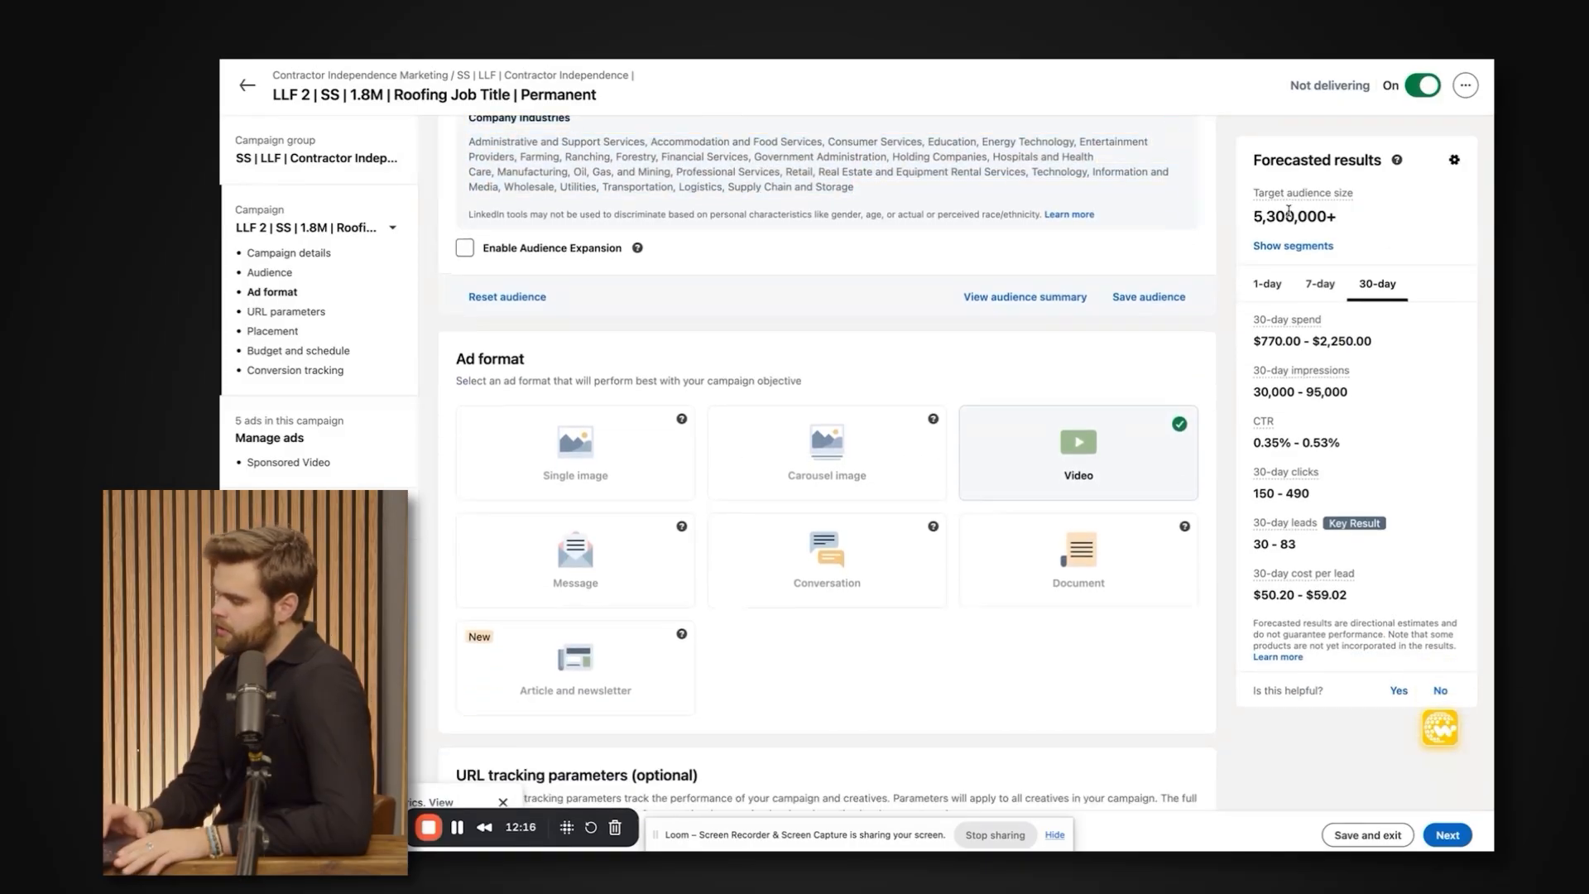
triple_click(1288, 211)
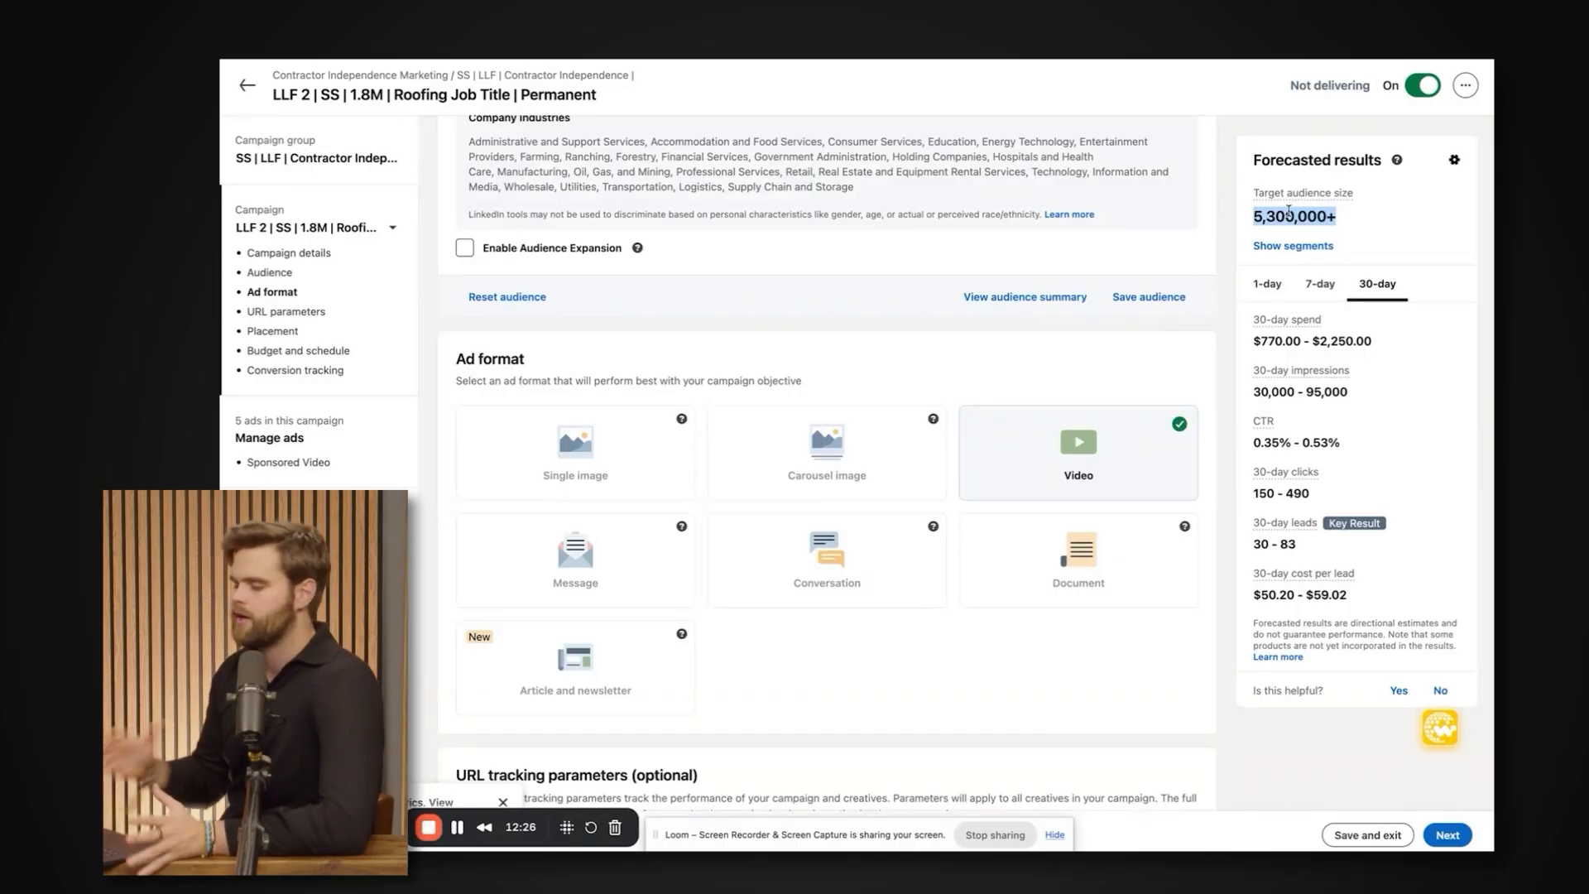
scroll(1118, 338, up, 1)
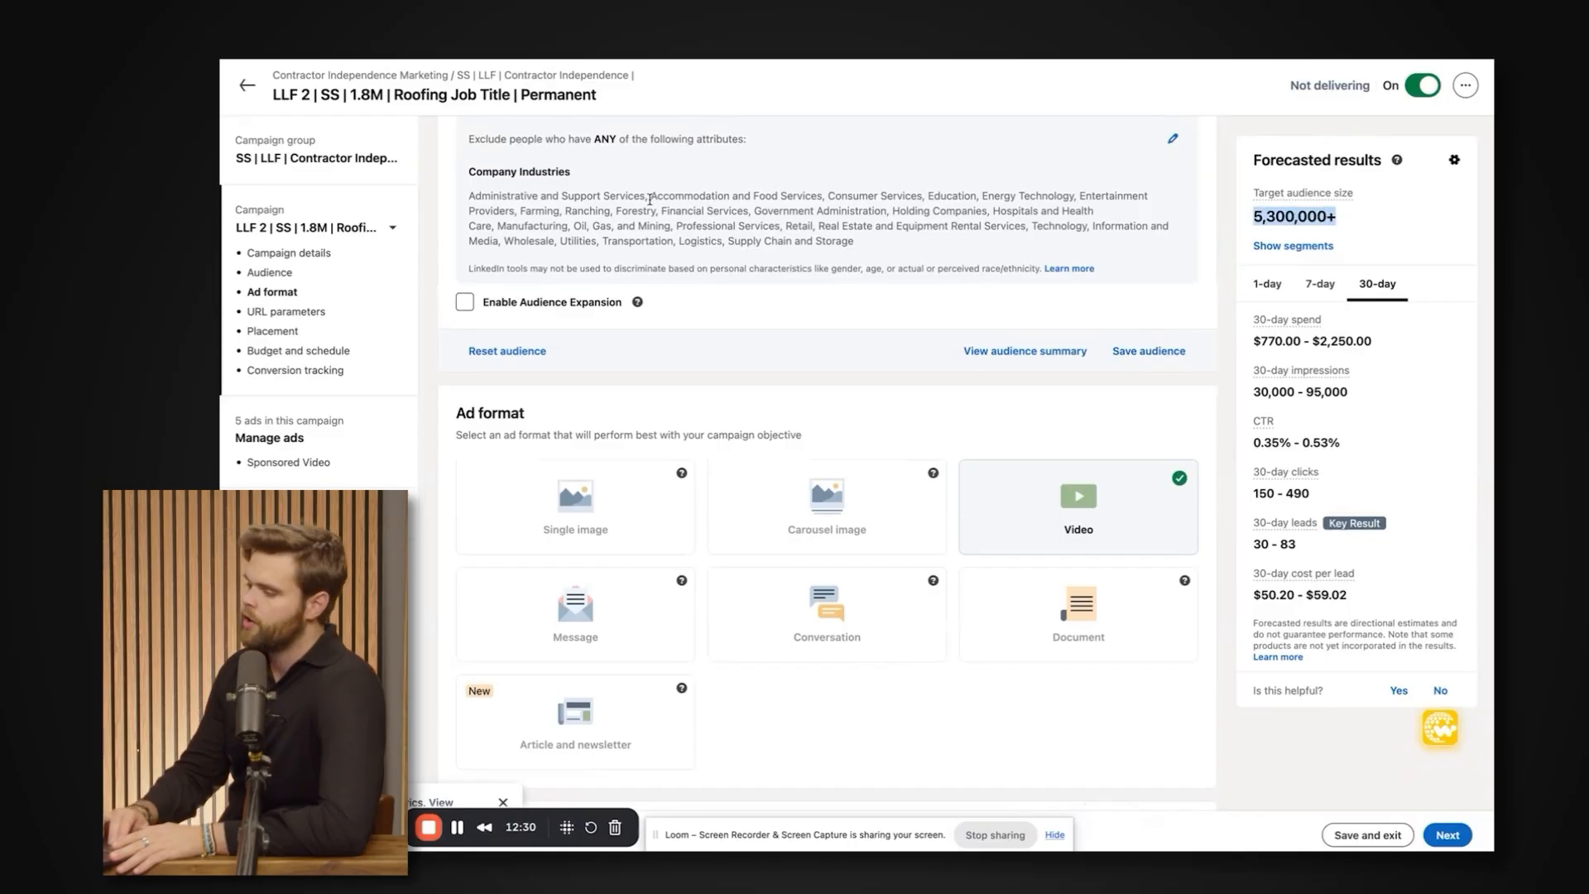
drag(653, 195, 879, 253)
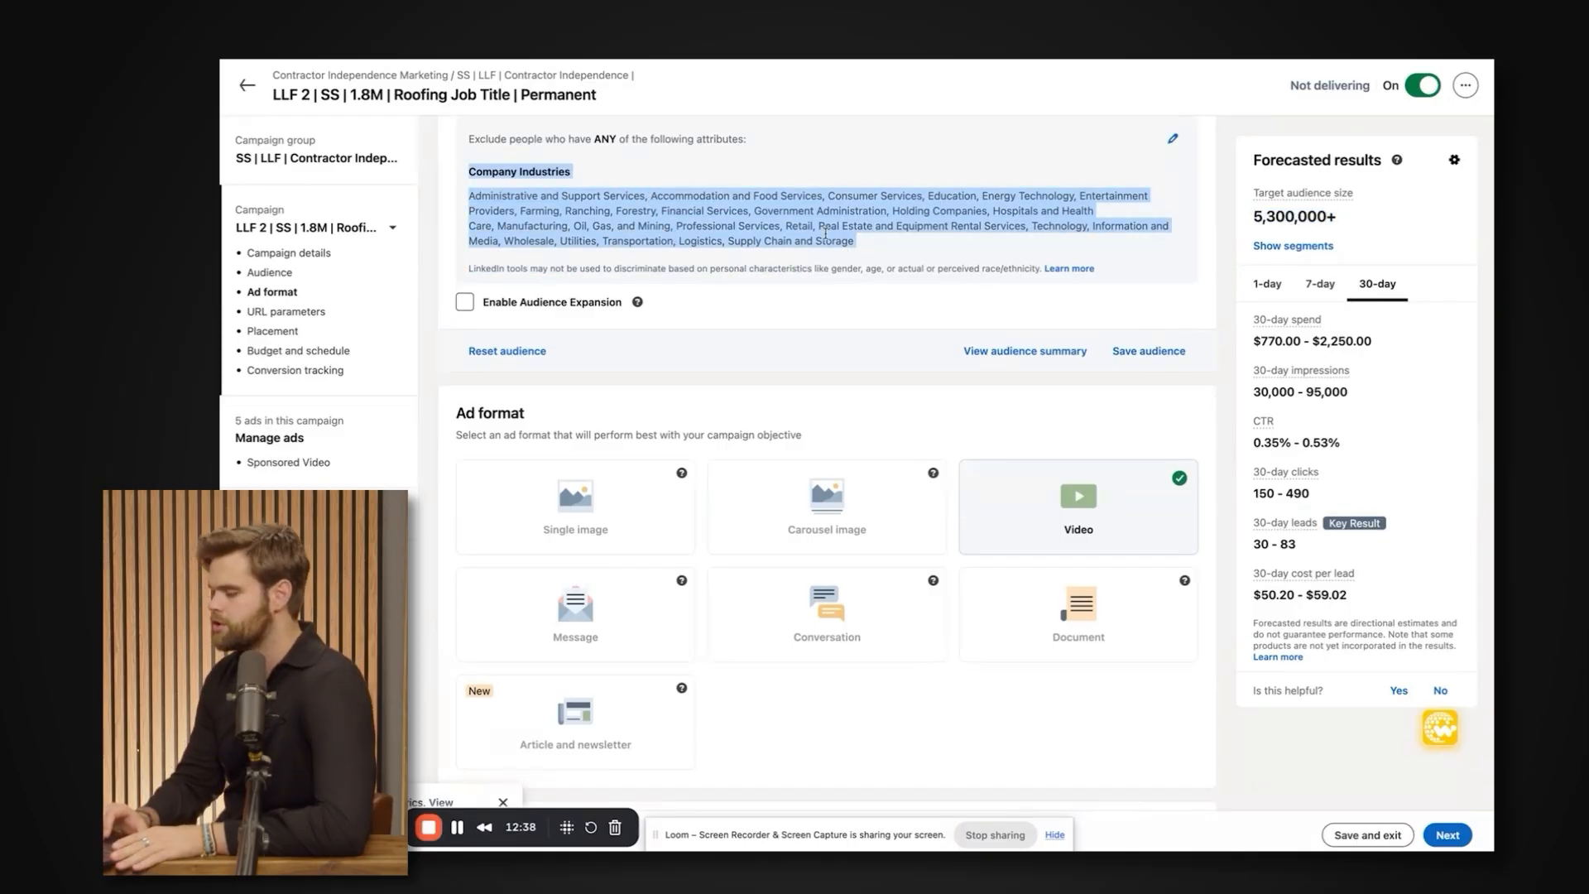
triple_click(798, 228)
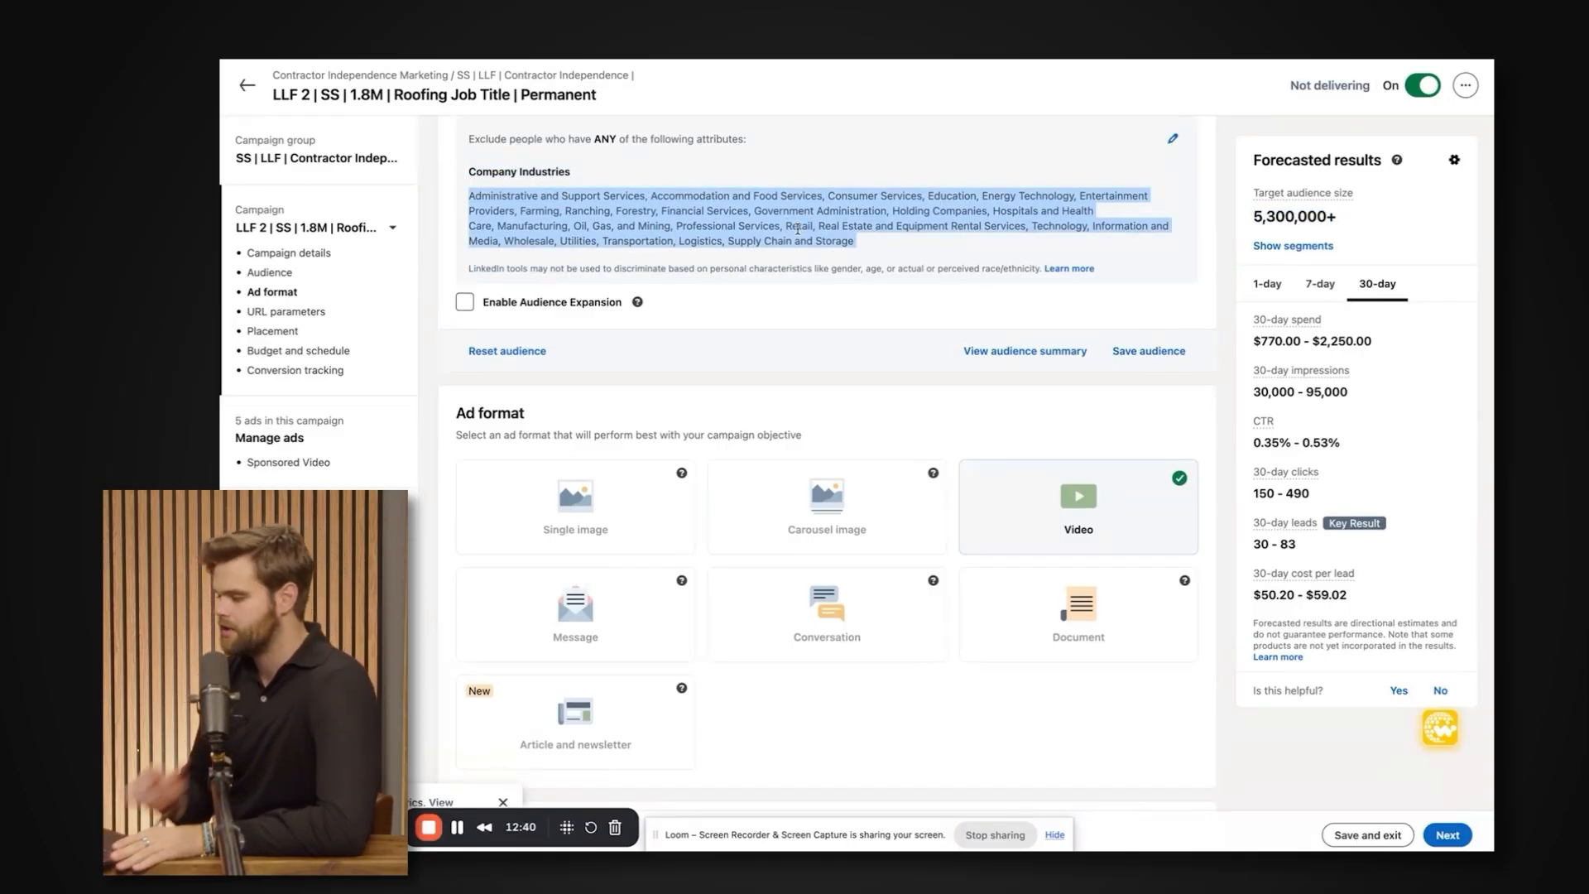
scroll(798, 228, up, 1)
scroll(799, 234, down, 2)
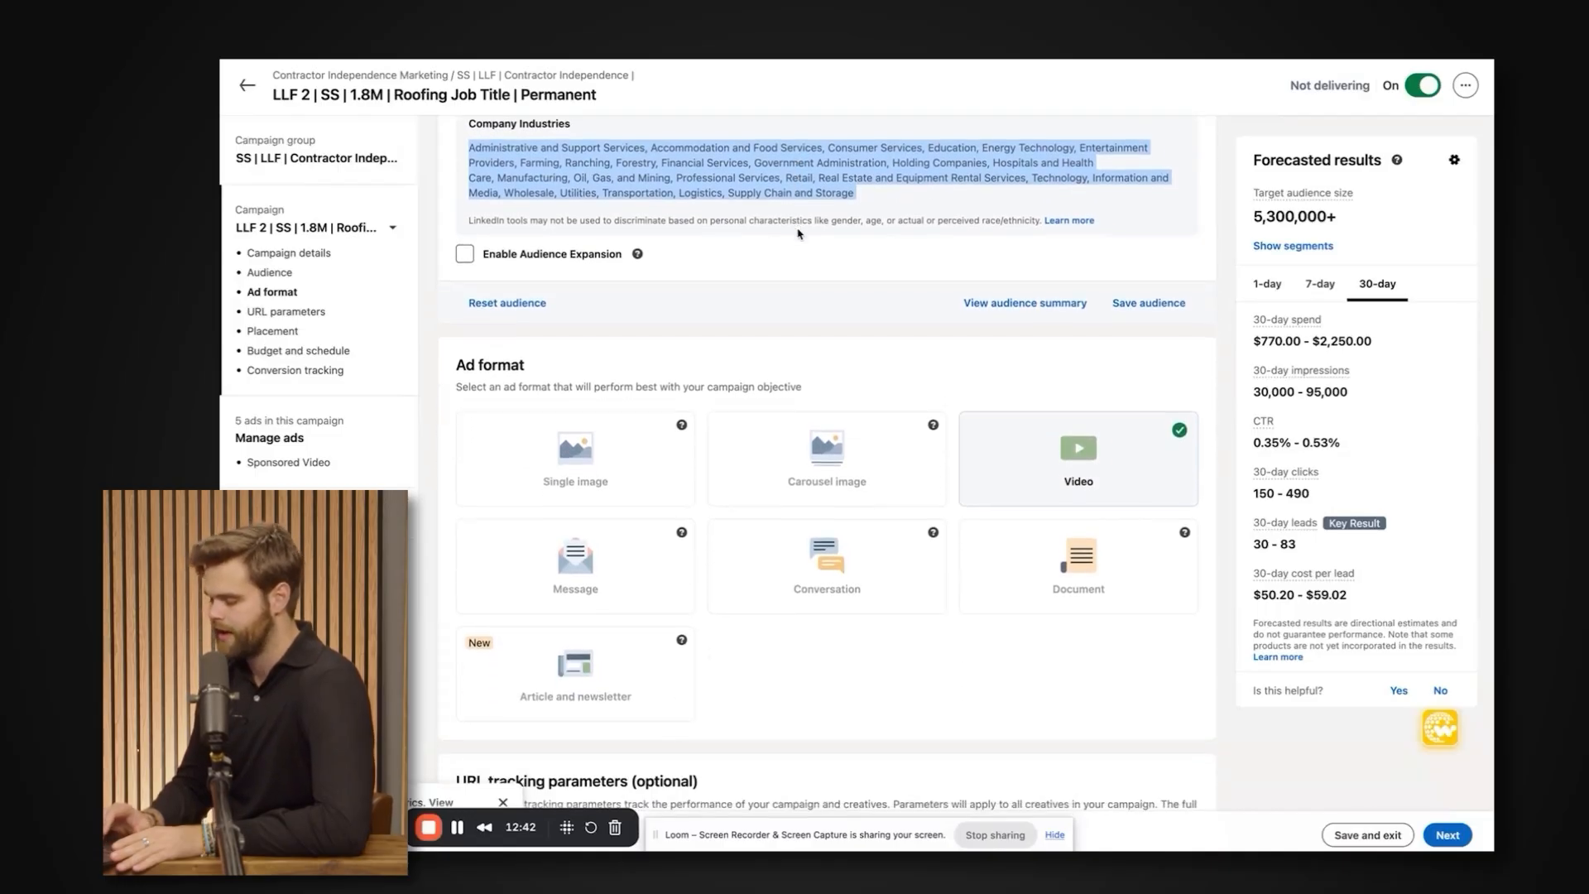
Examine the Ad format section and its available format options for the campaign objective.
scroll(798, 232, down, 1)
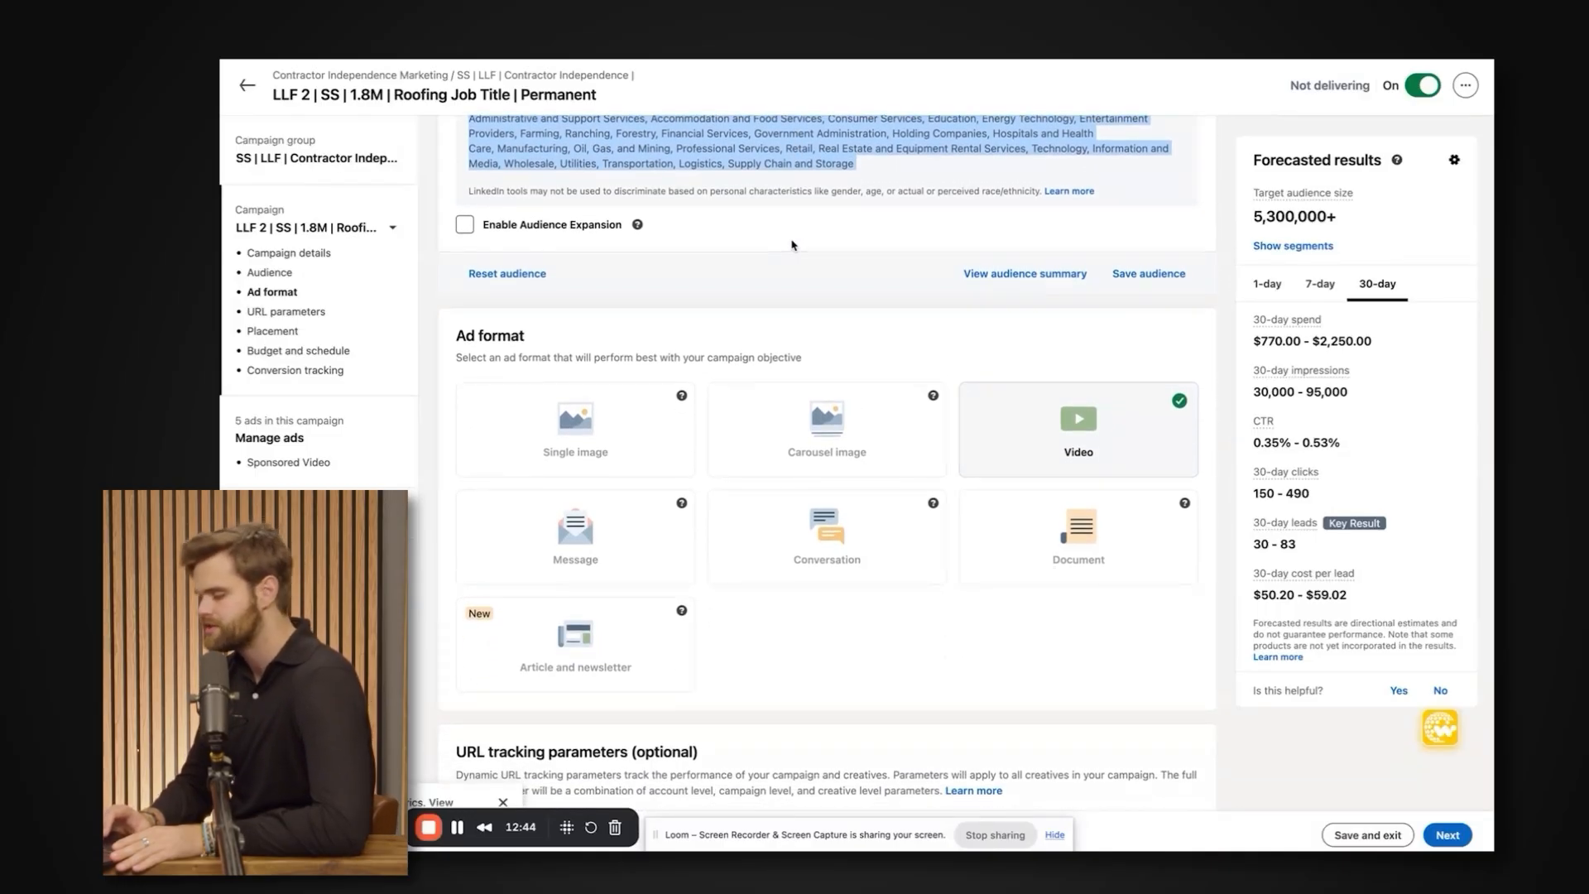
scroll(770, 265, down, 4)
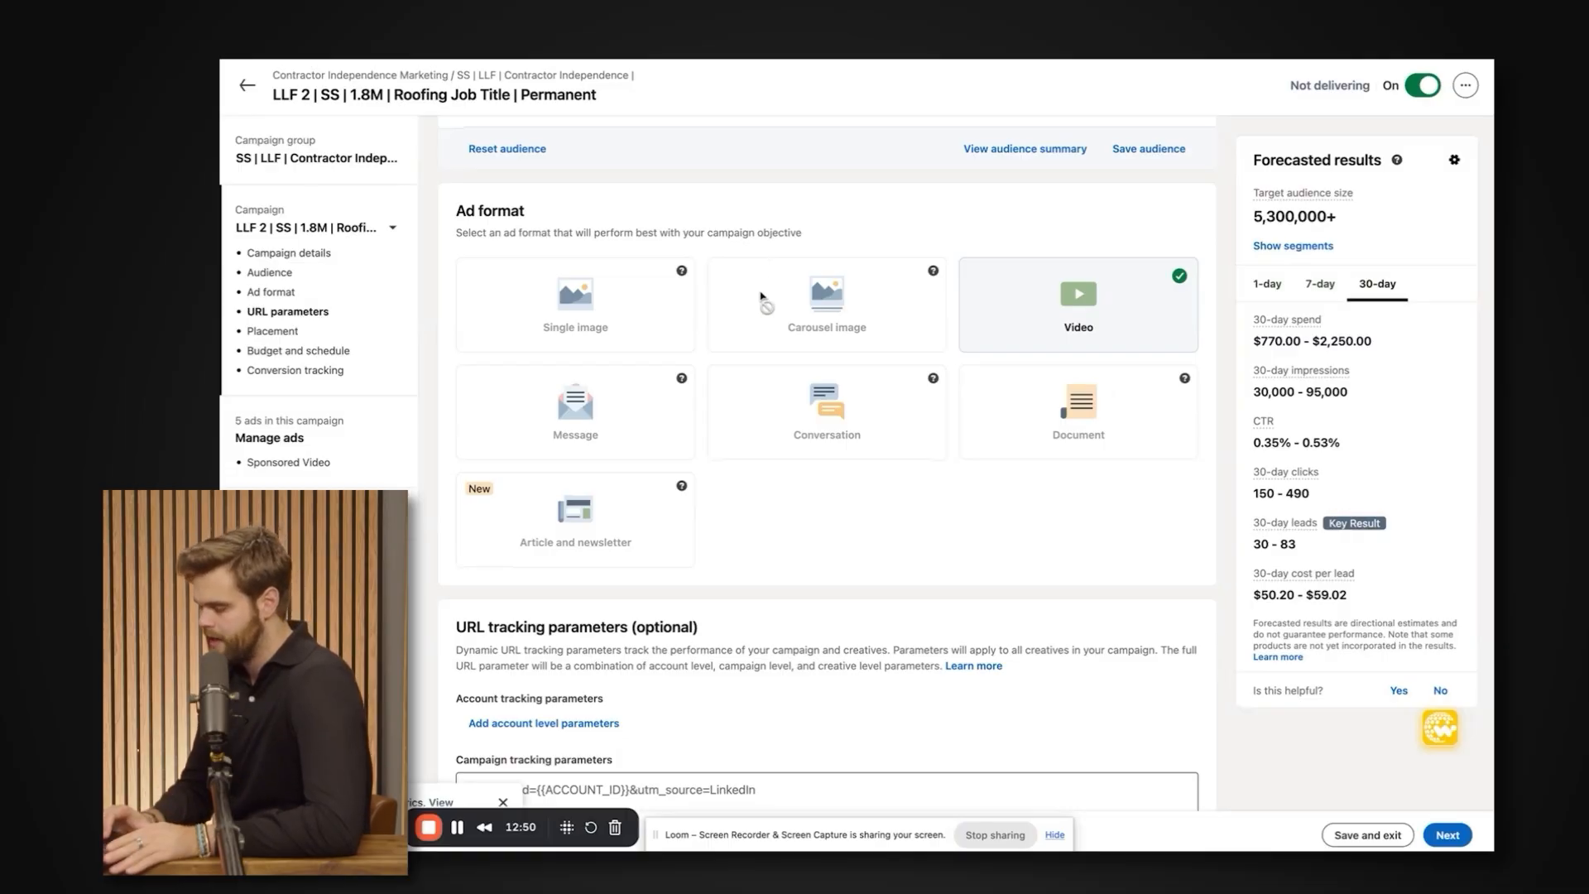
scroll(702, 280, down, 1)
scroll(700, 280, up, 8)
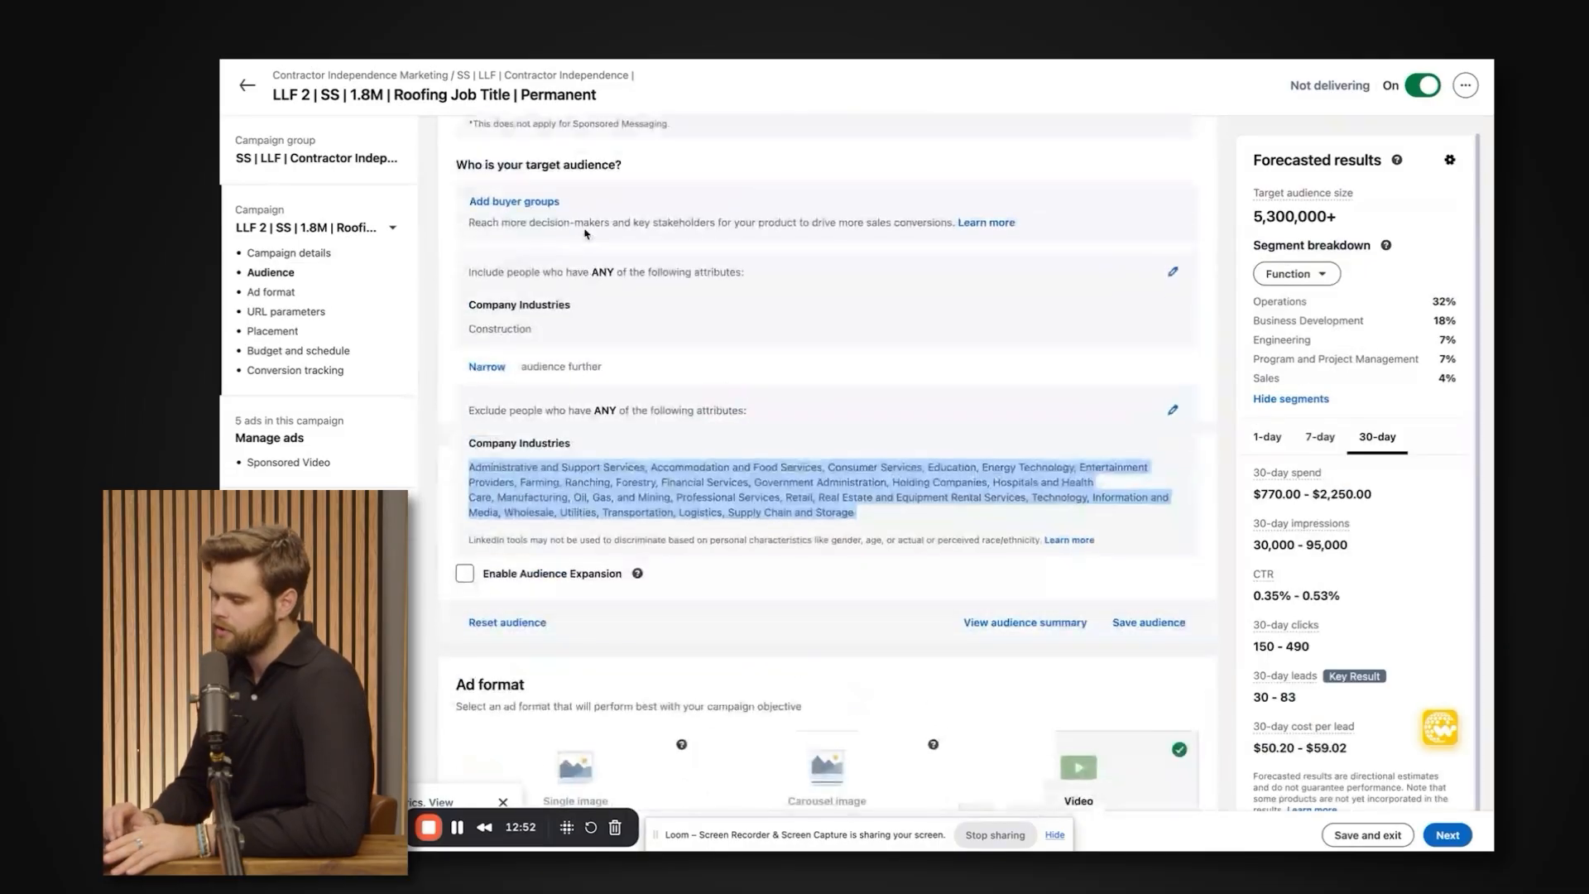
scroll(496, 318, down, 6)
drag(462, 327, 807, 363)
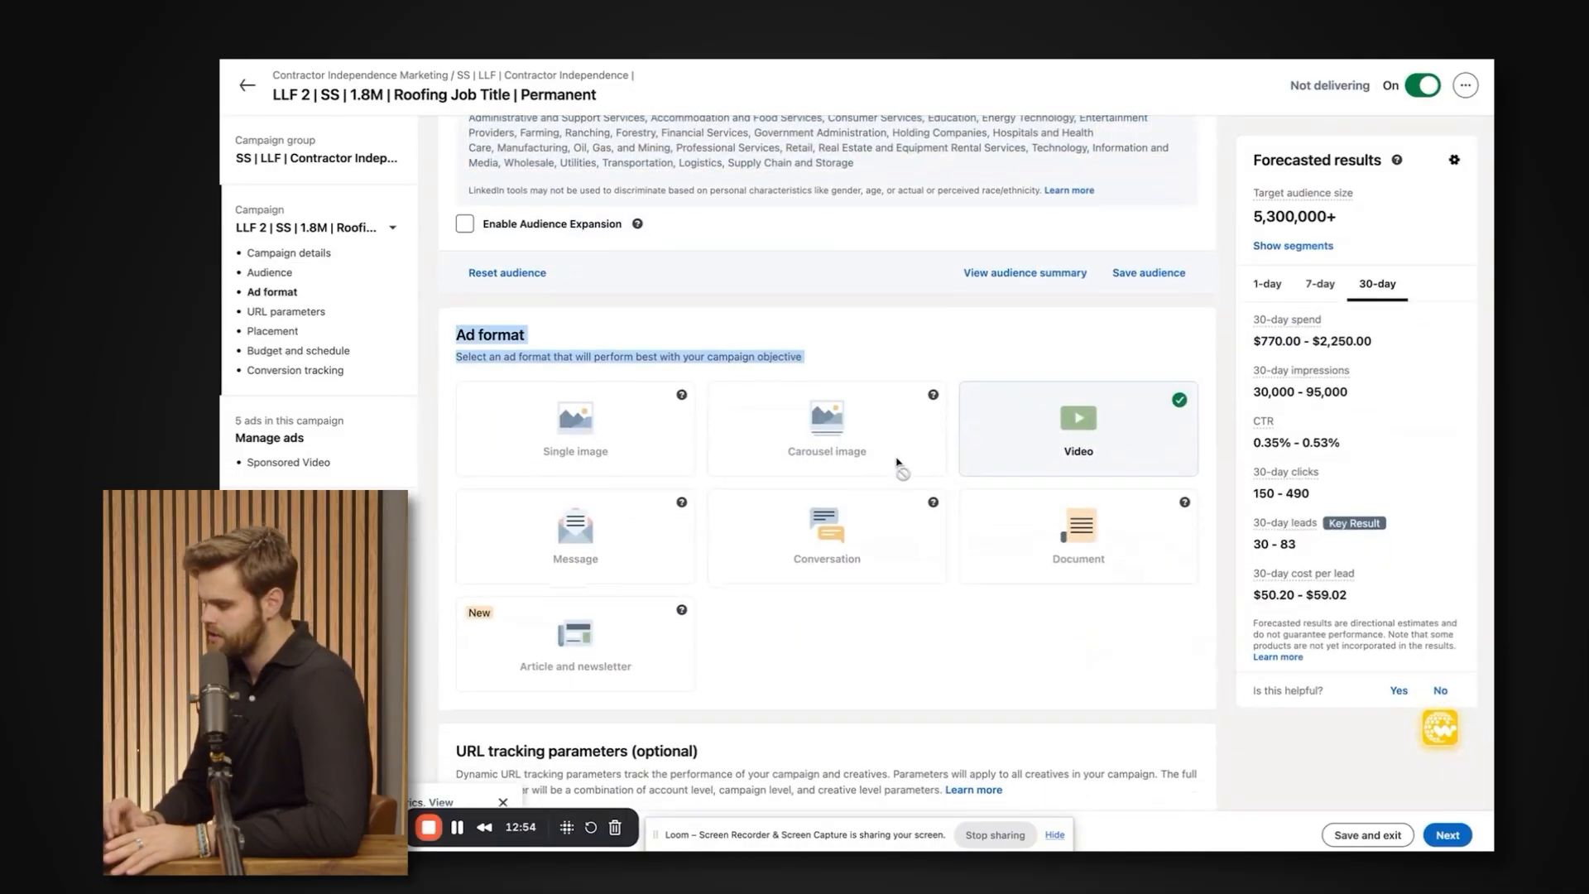
click(619, 352)
triple_click(619, 352)
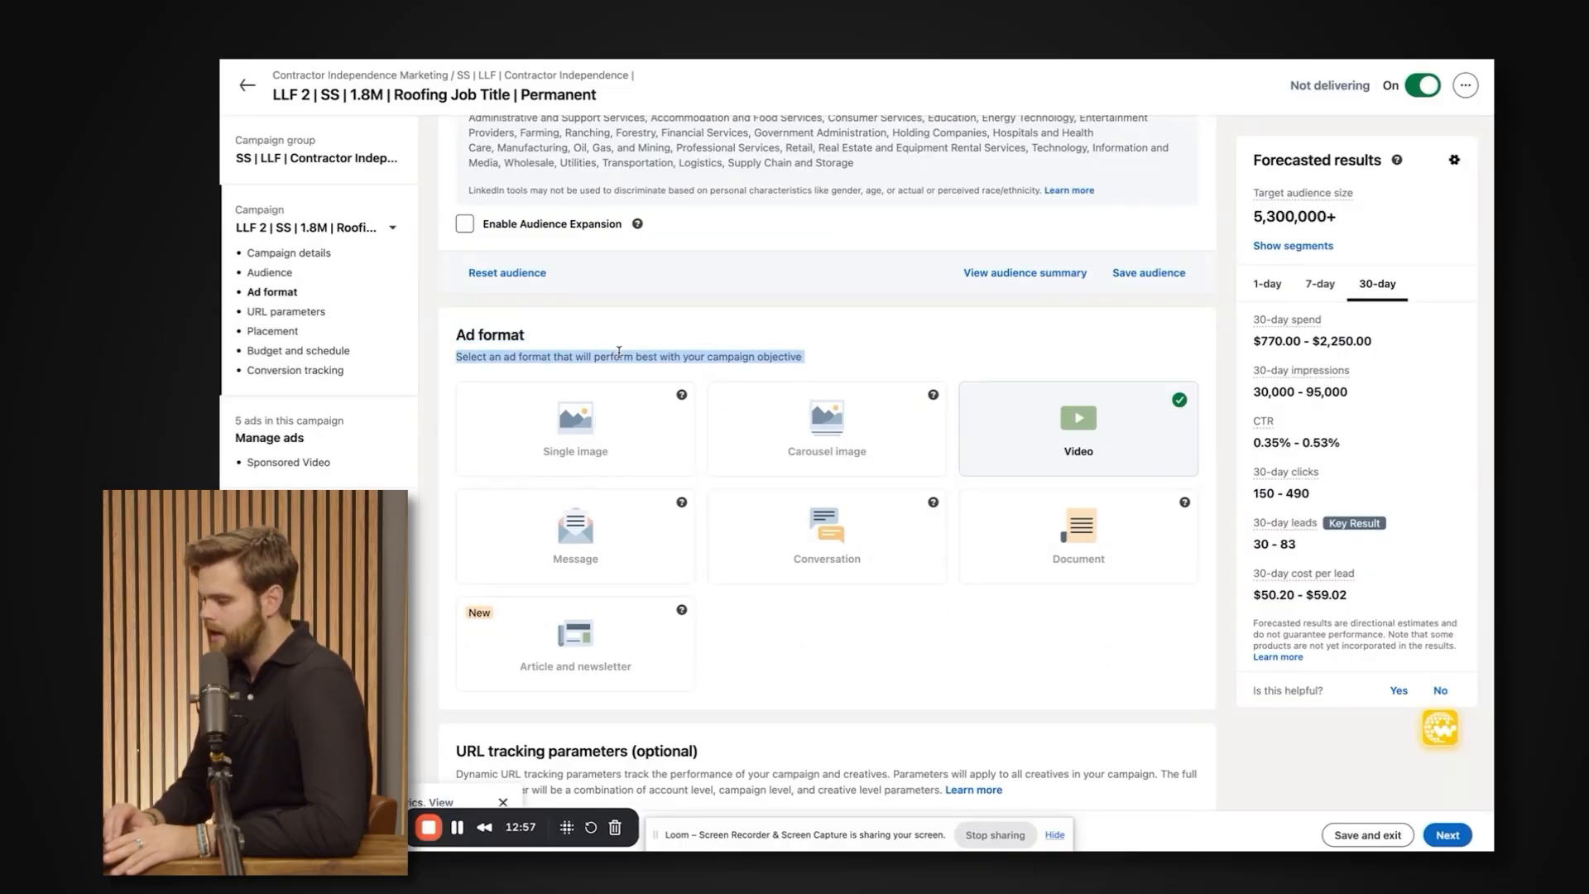
drag(619, 351, 441, 327)
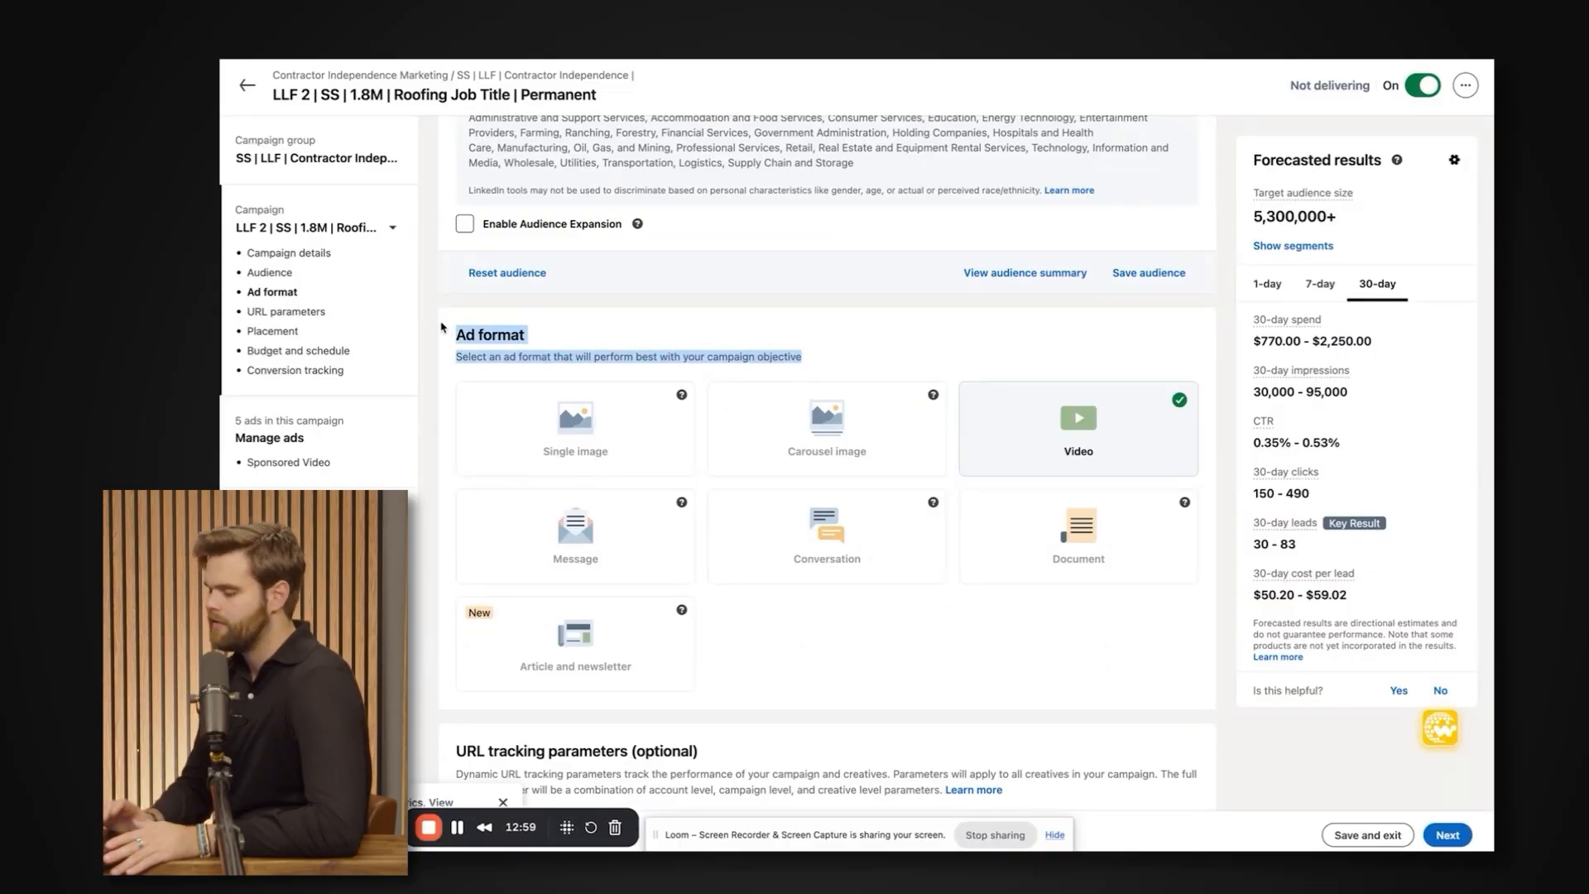
Check the campaign's name and compare the selected Video ad format with the other formats, such as Document.
triple_click(480, 86)
scroll(538, 248, down, 1)
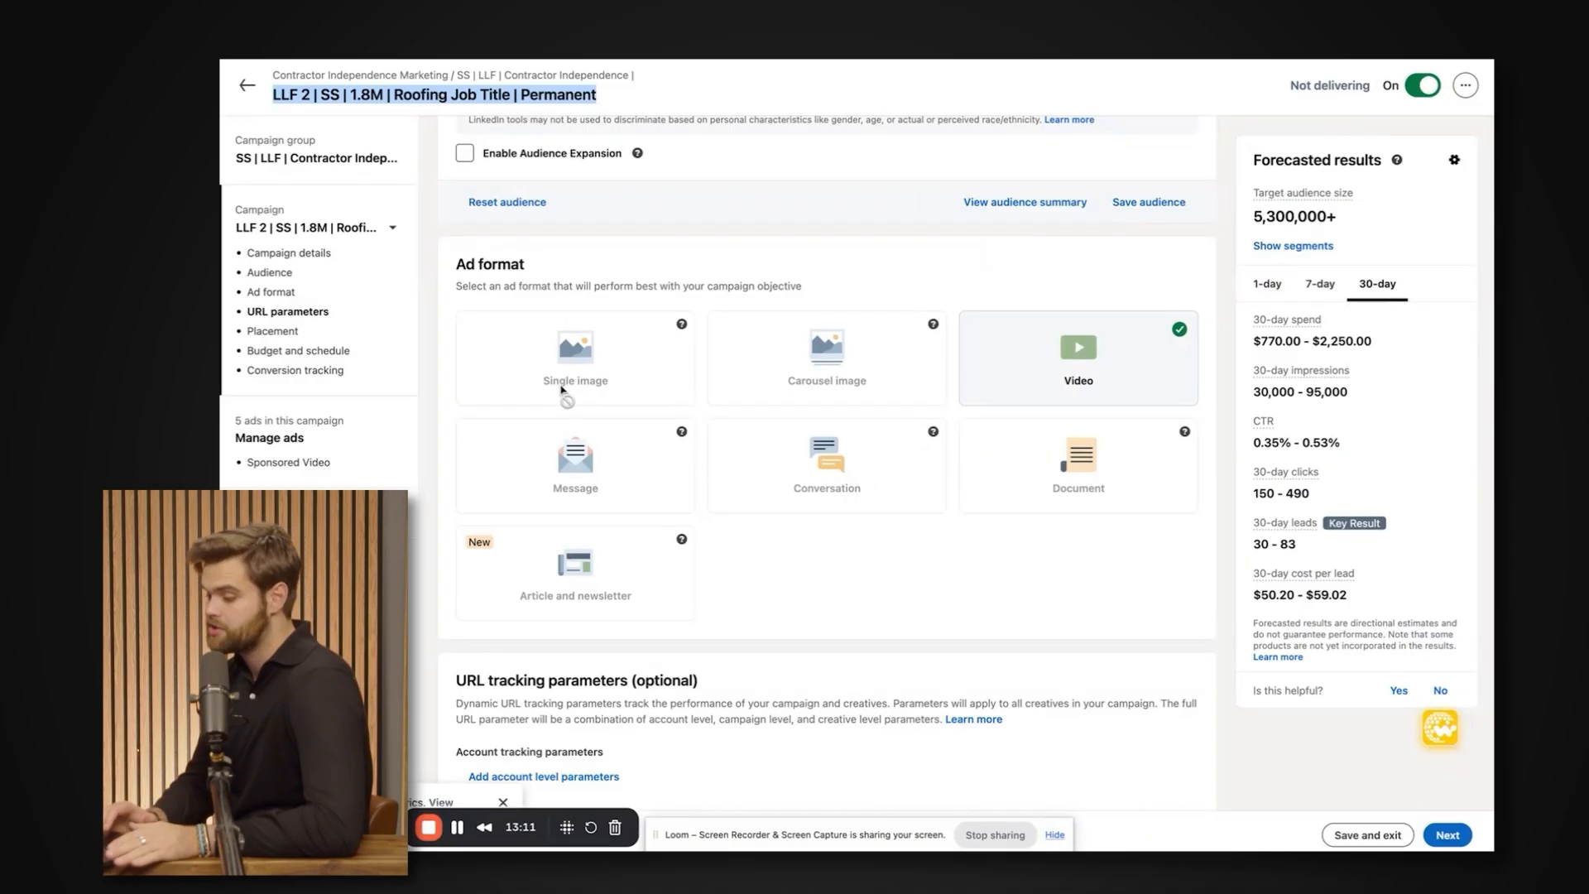
scroll(562, 390, down, 1)
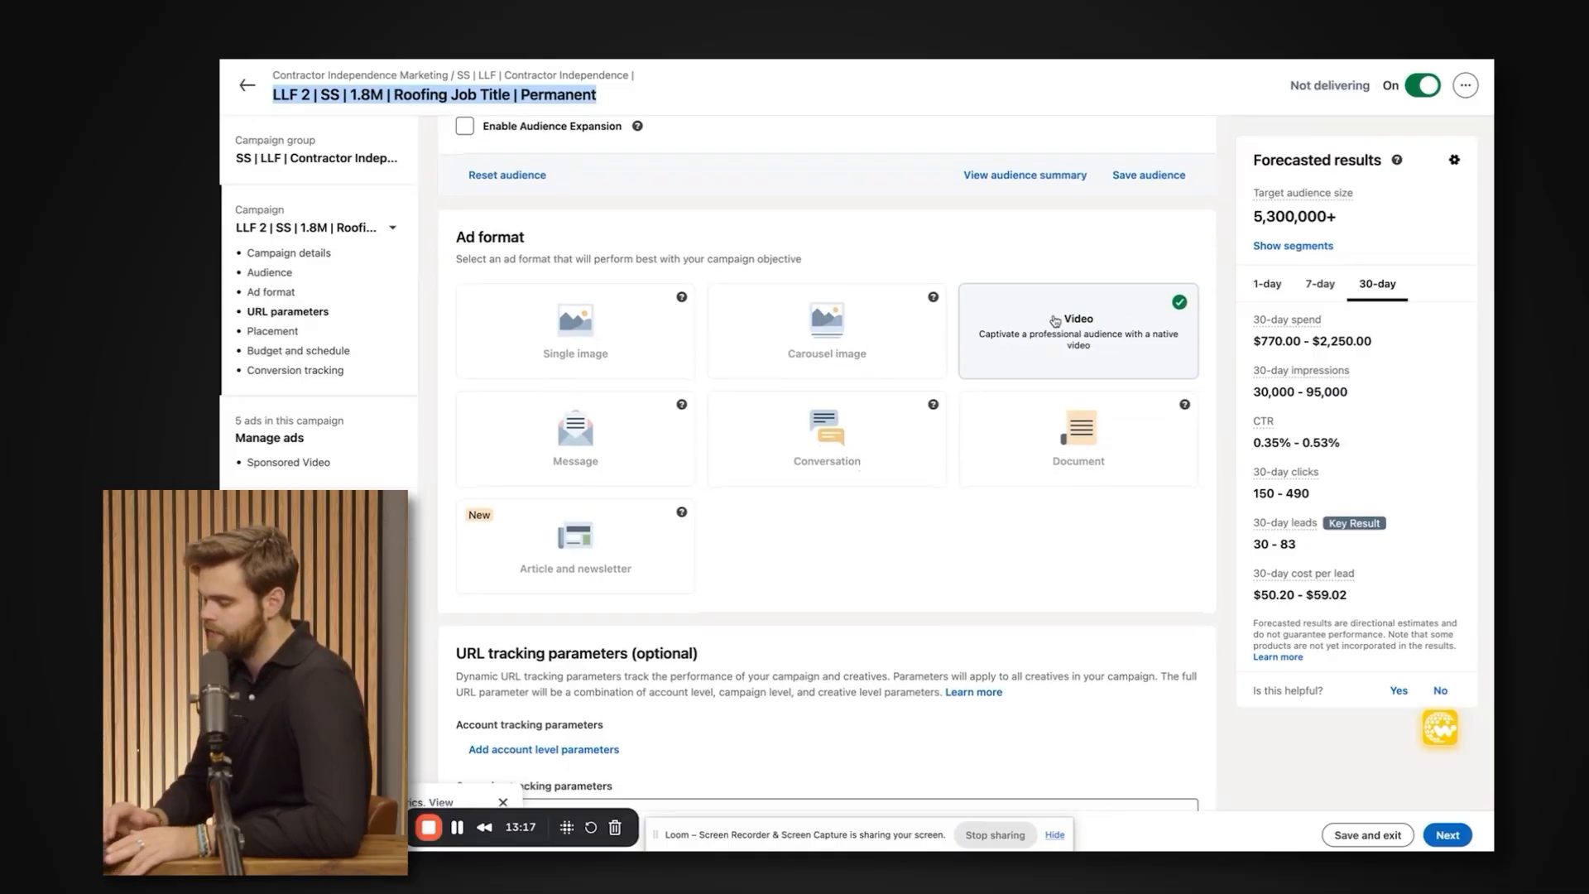
scroll(1076, 348, down, 3)
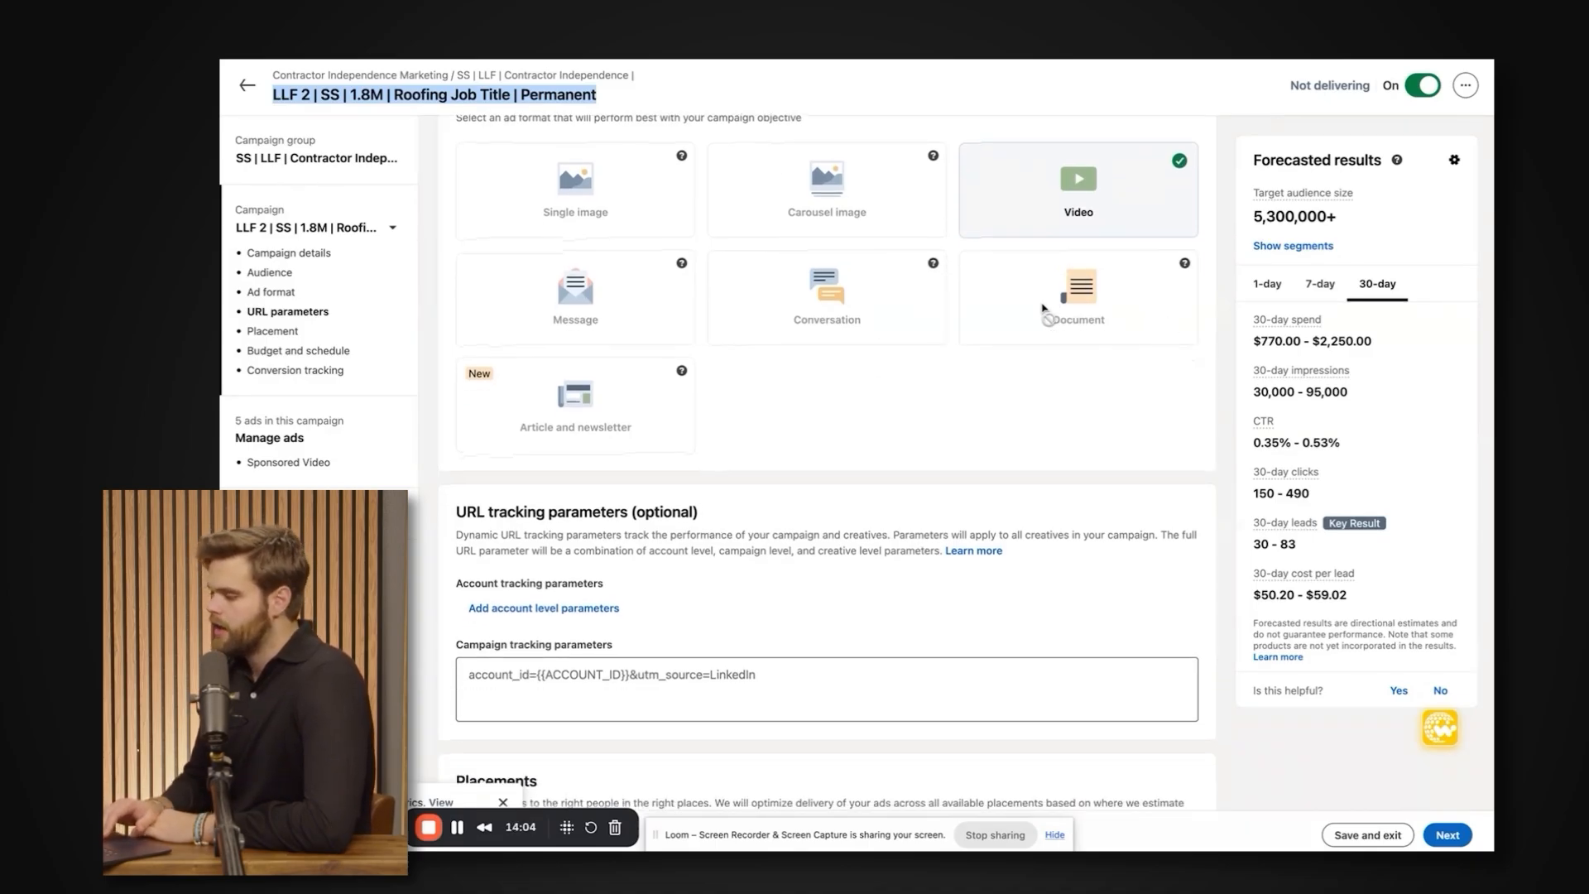
scroll(1042, 298, up, 1)
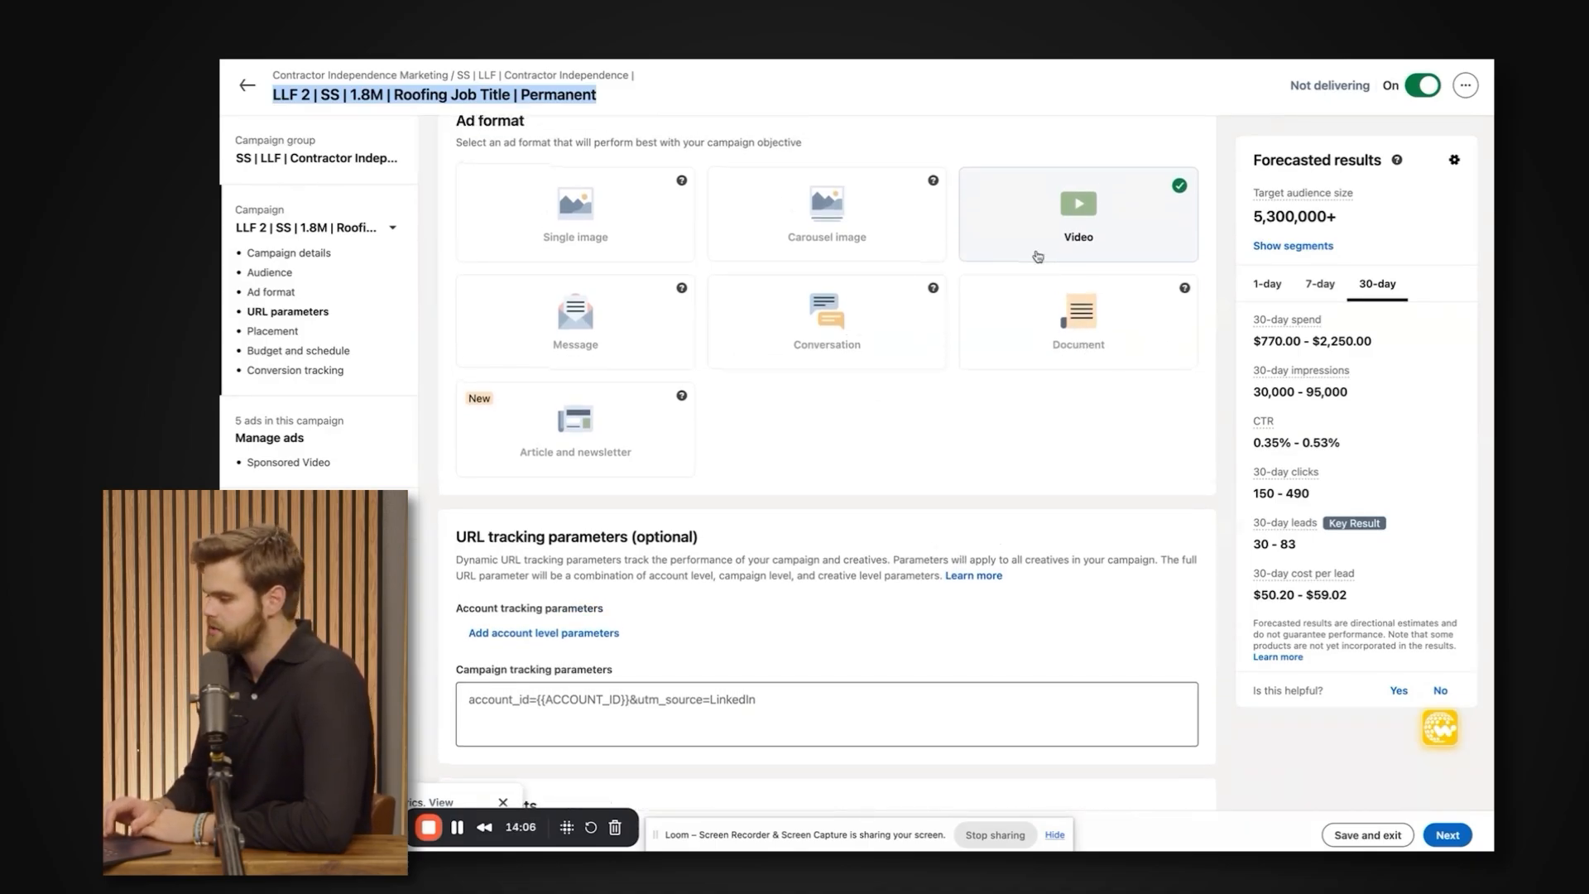
scroll(1106, 379, up, 1)
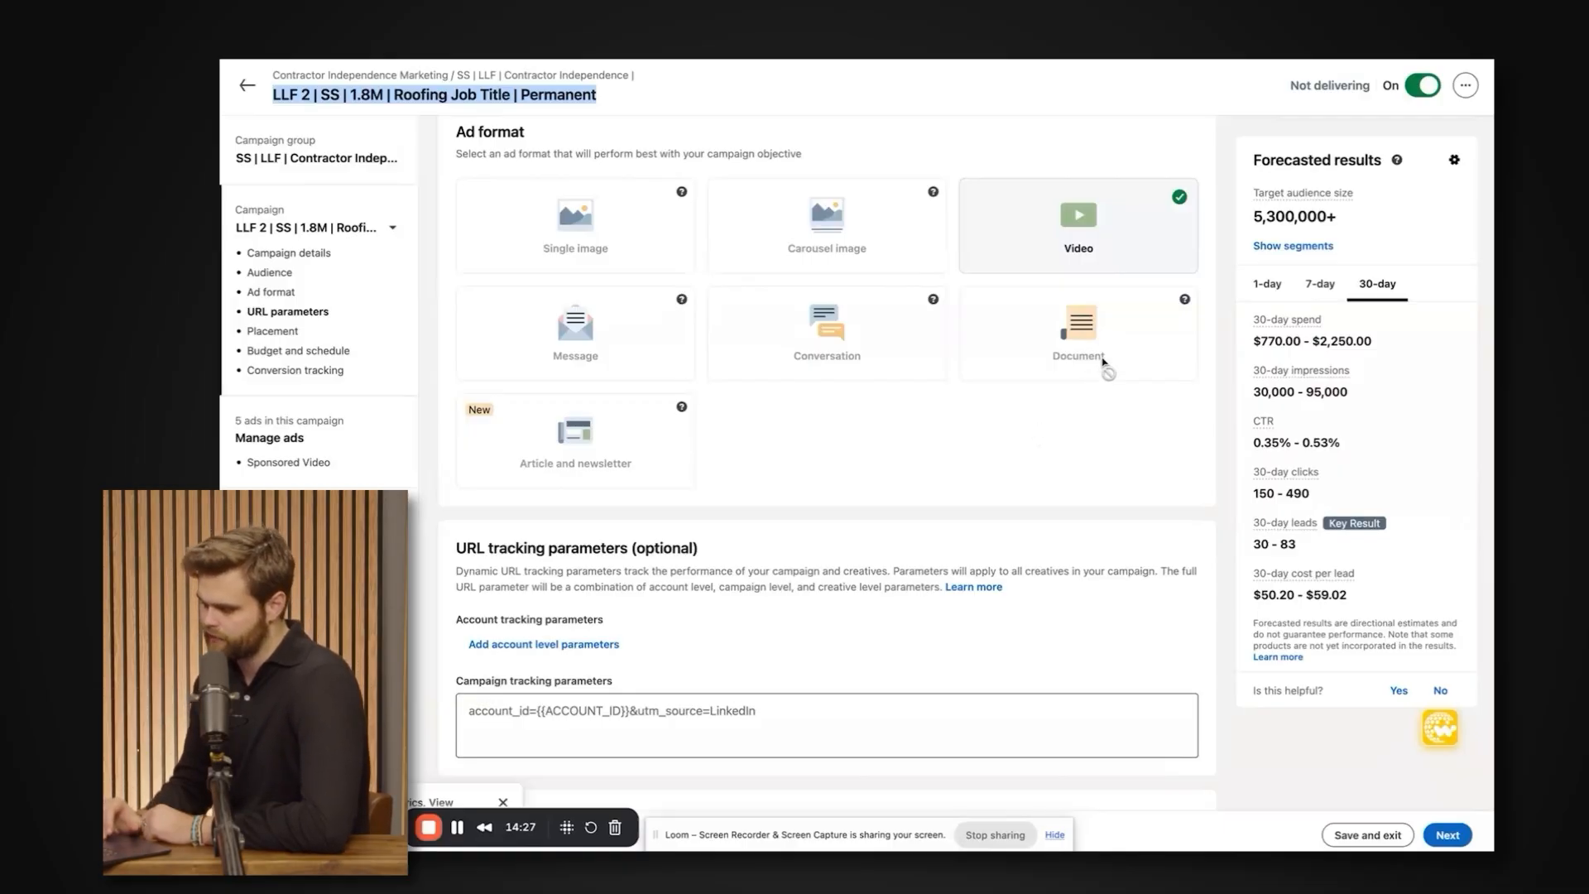
Look over the URL tracking parameters and Placements sections, and select Cost cap as the bidding strategy.
scroll(1092, 335, down, 1)
scroll(1066, 338, down, 1)
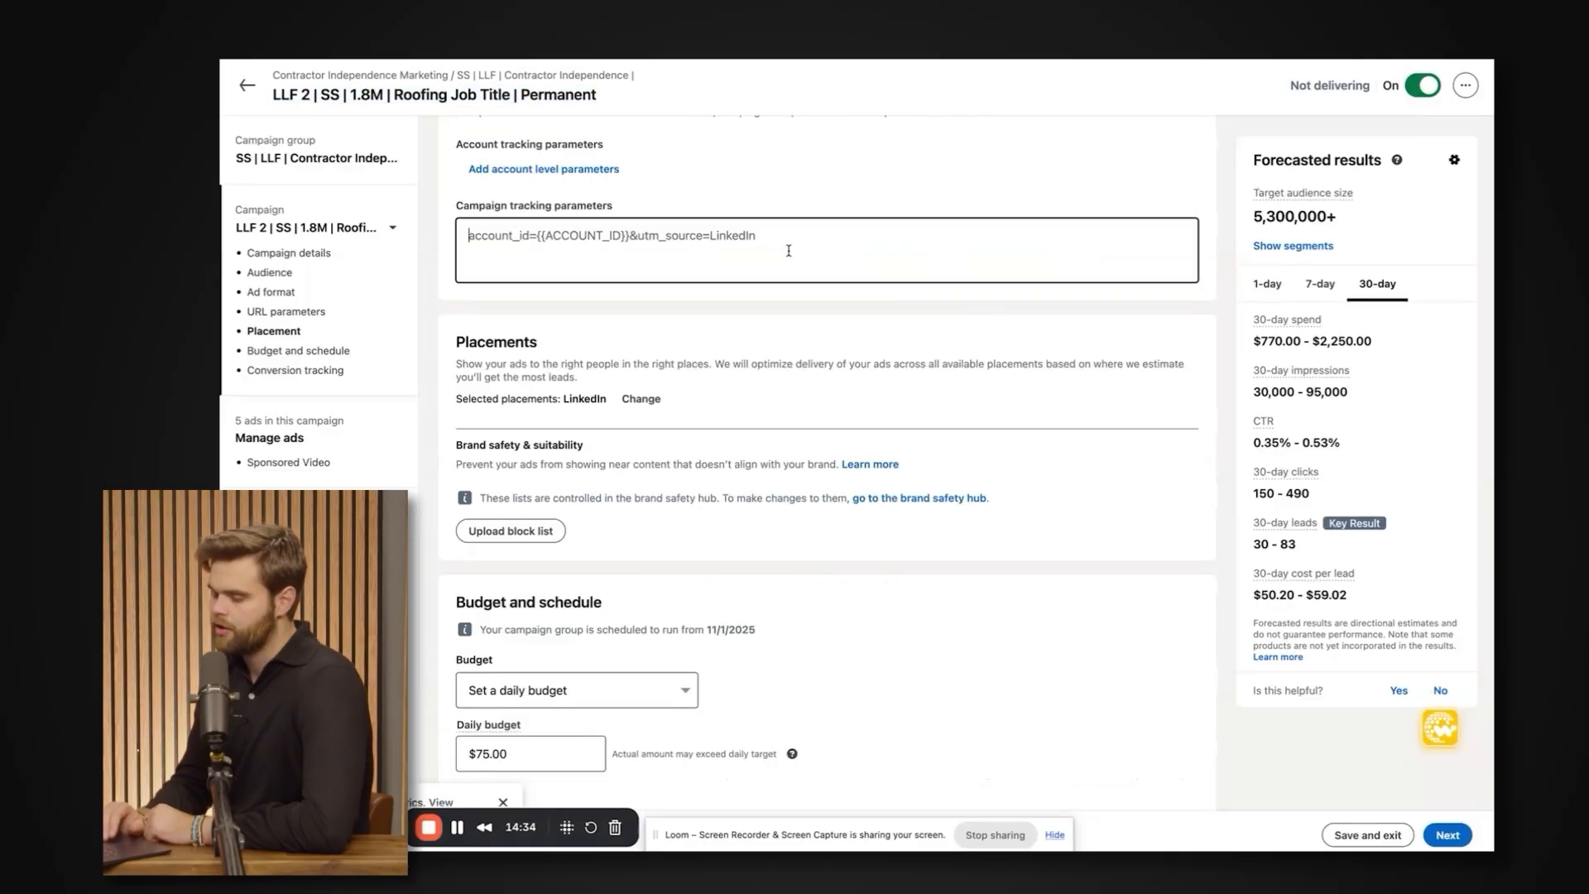
scroll(791, 232, up, 1)
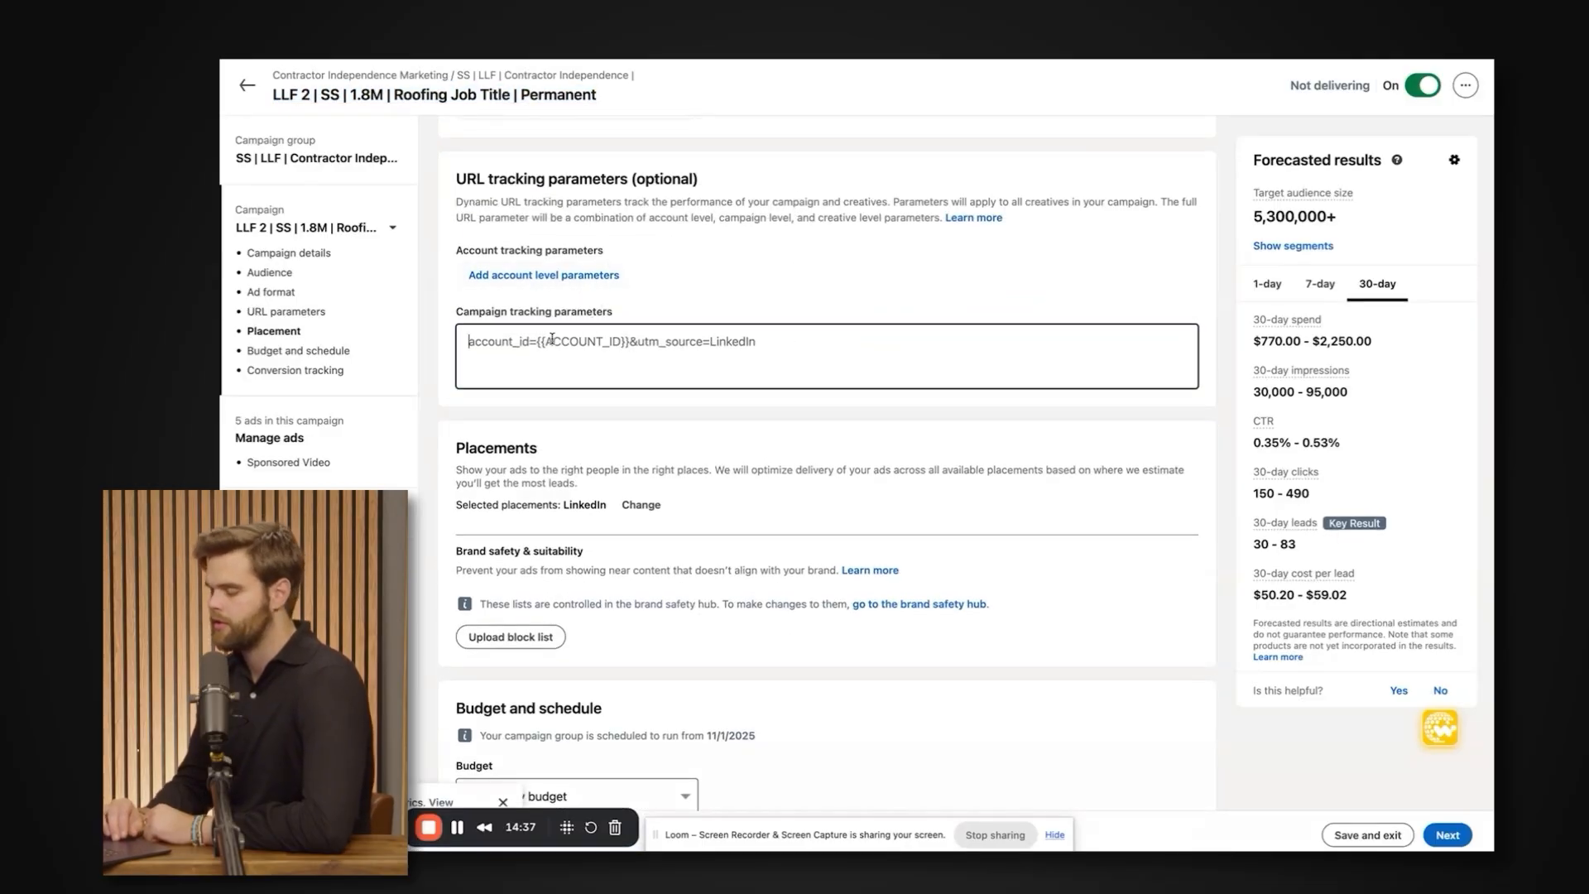
scroll(552, 338, down, 1)
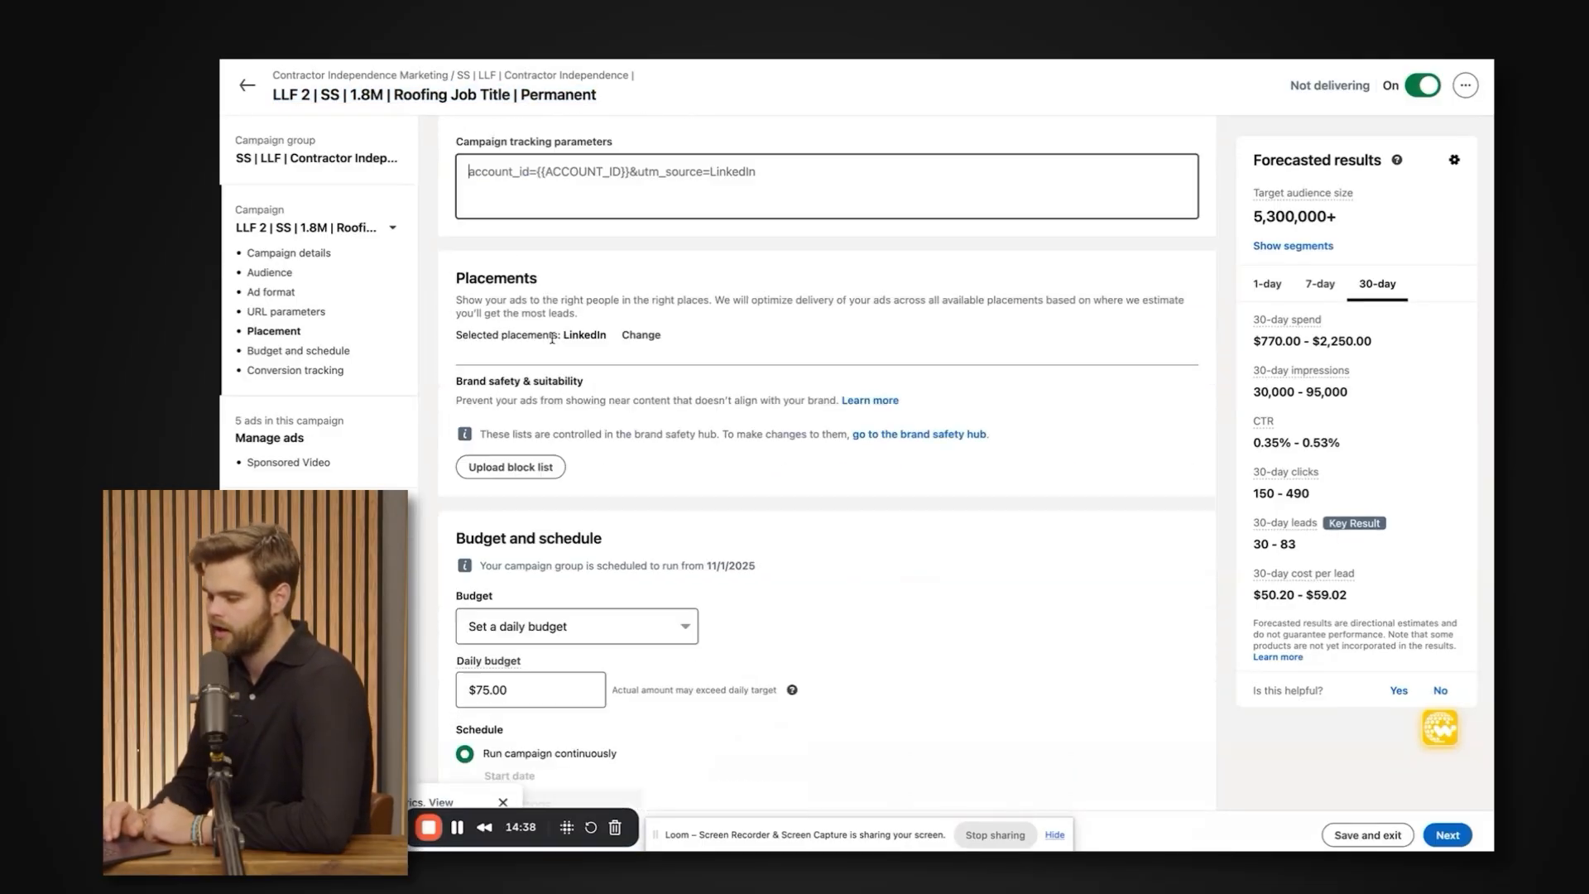
scroll(552, 338, down, 8)
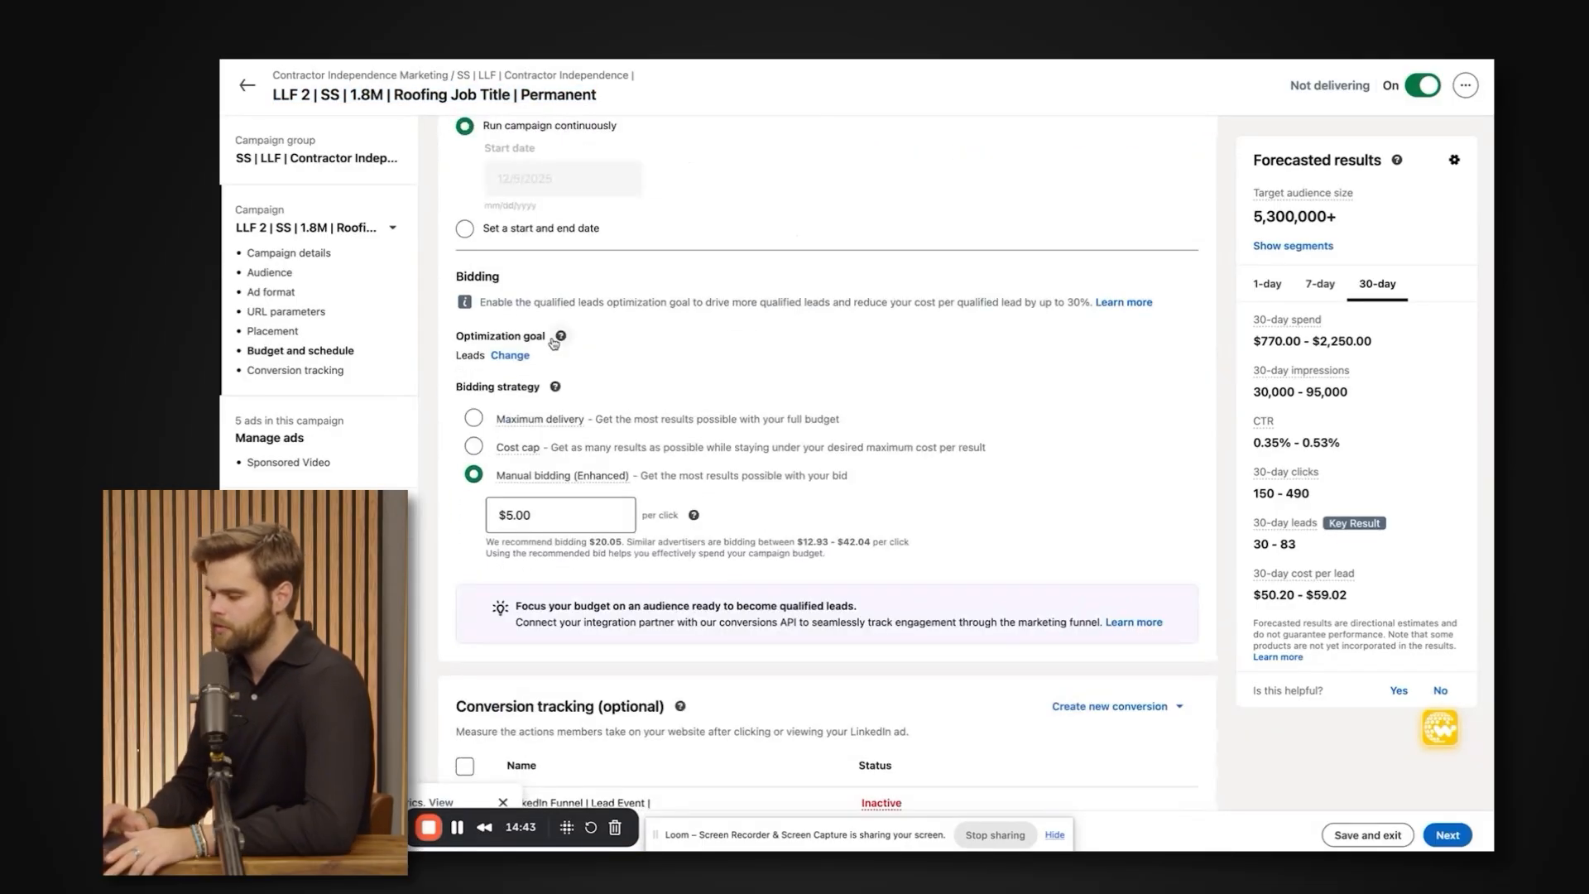
click(475, 448)
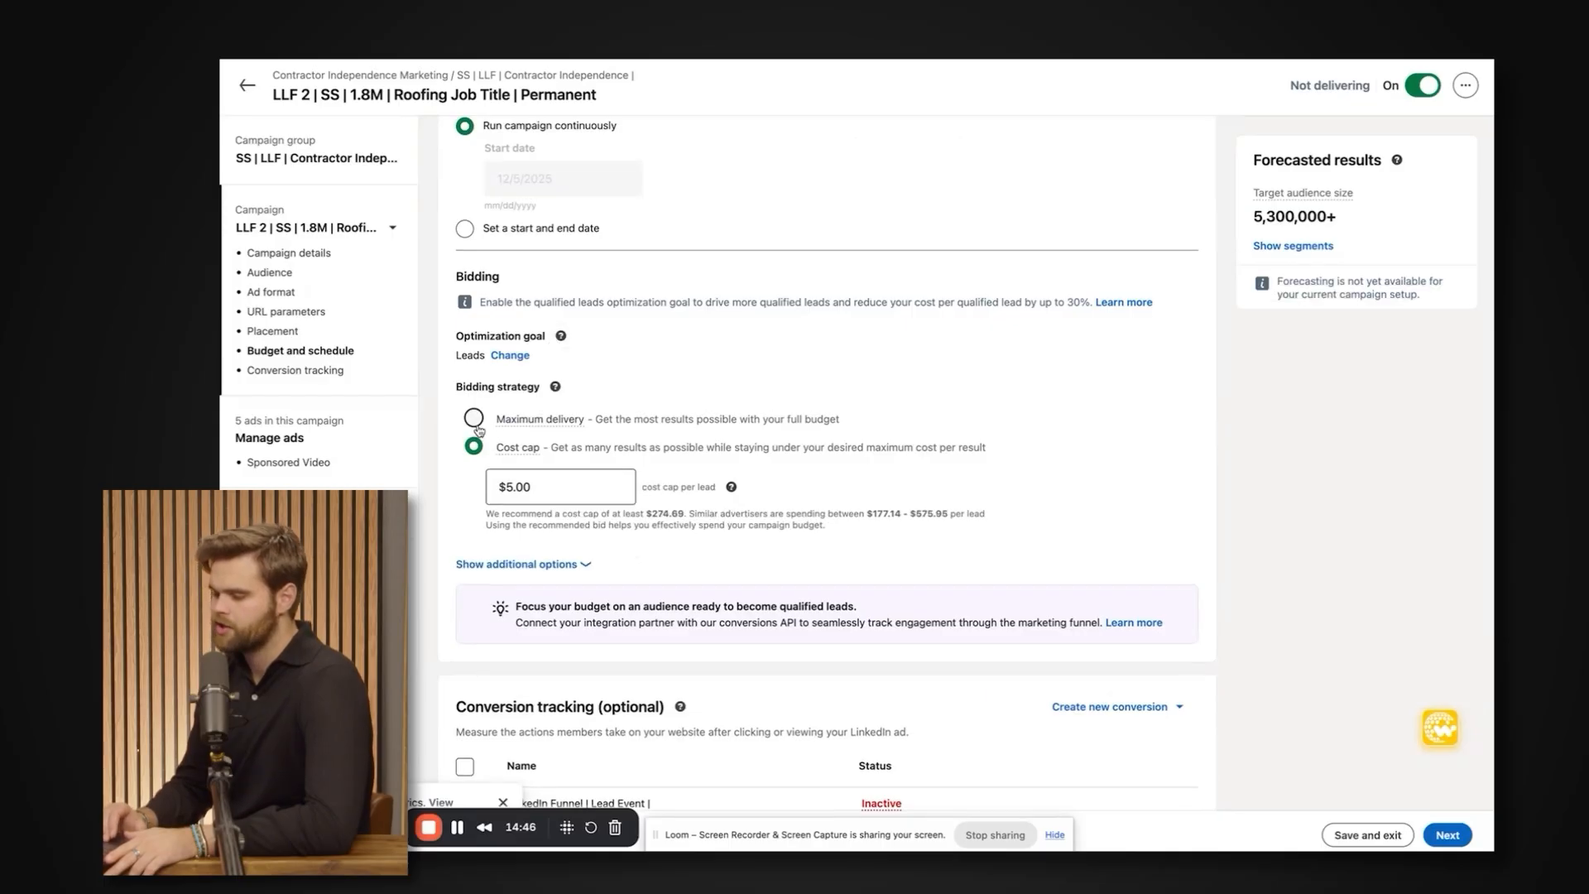
Show the additional bidding options, keep Cost cap as the bidding strategy and inspect its cost cap per lead.
click(474, 419)
click(474, 447)
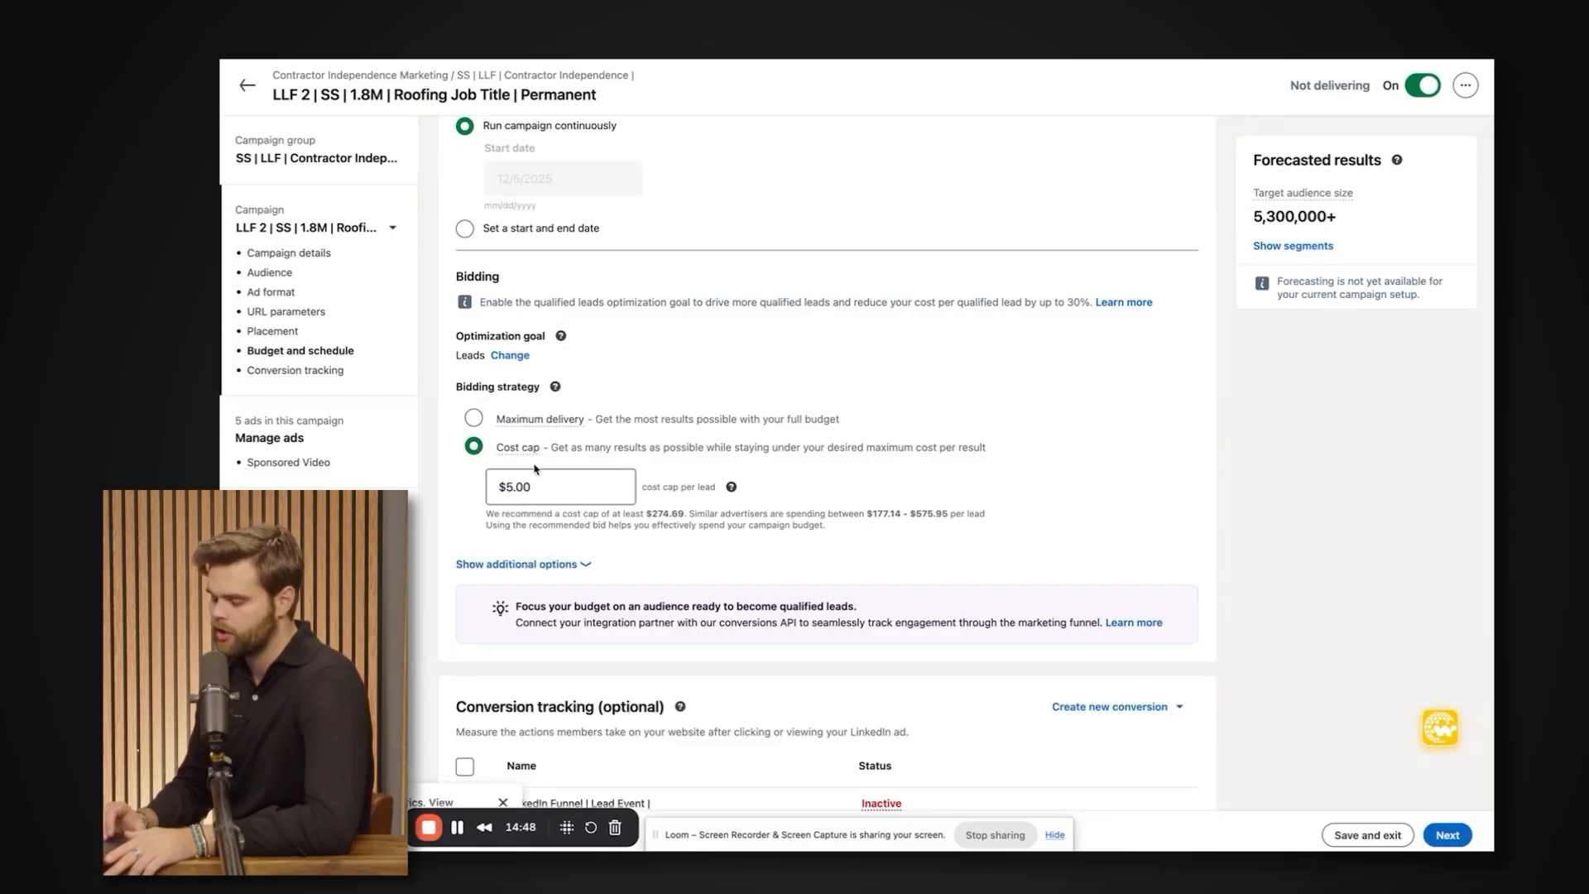
mouse_move(522, 456)
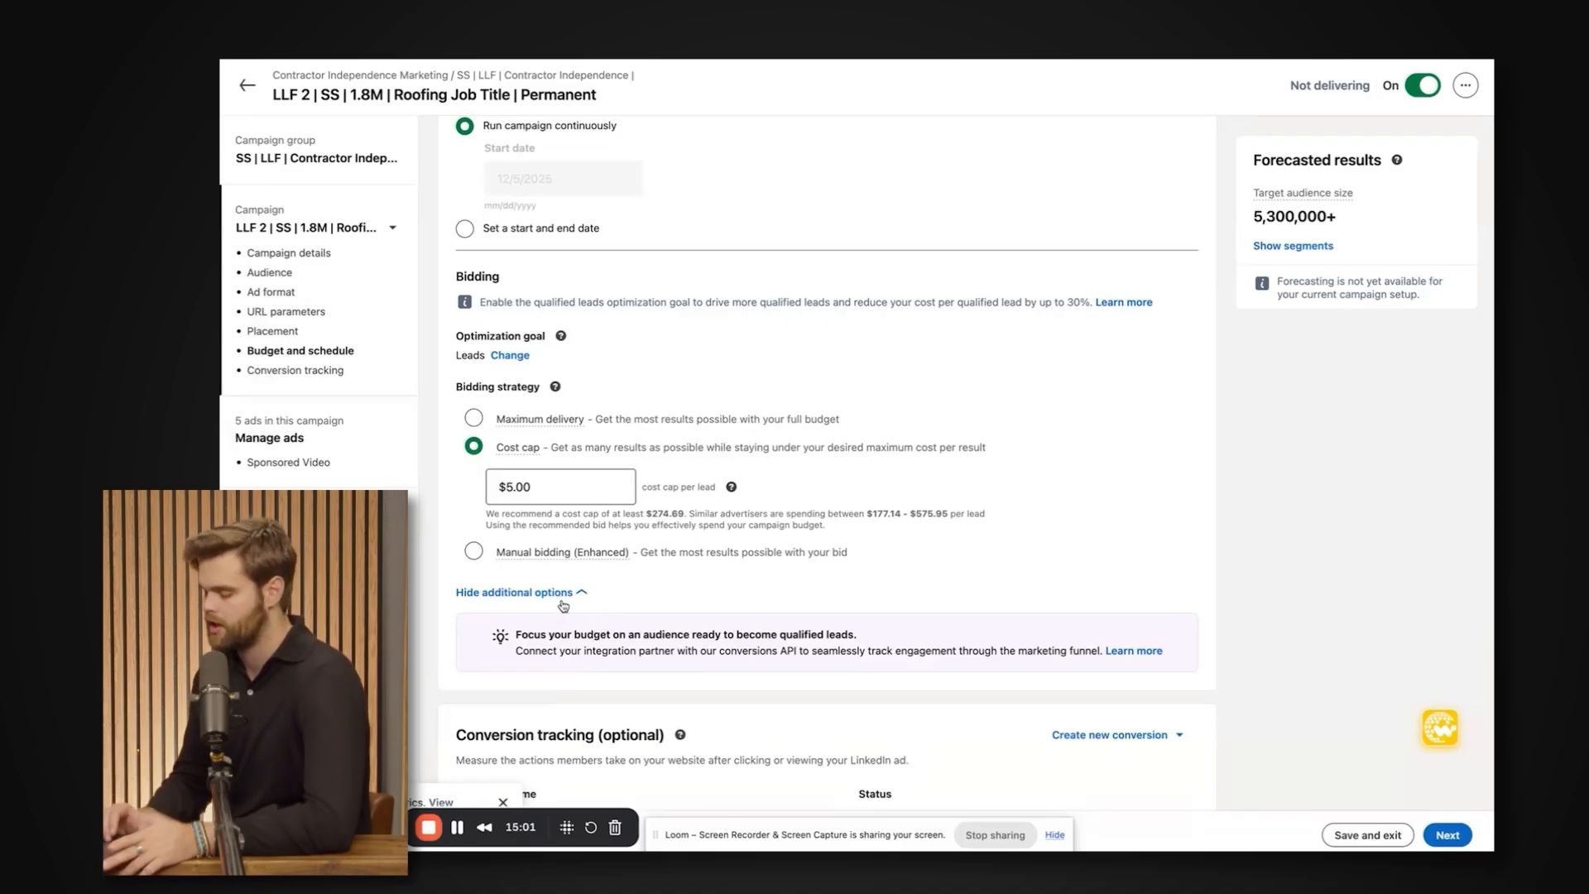
click(529, 486)
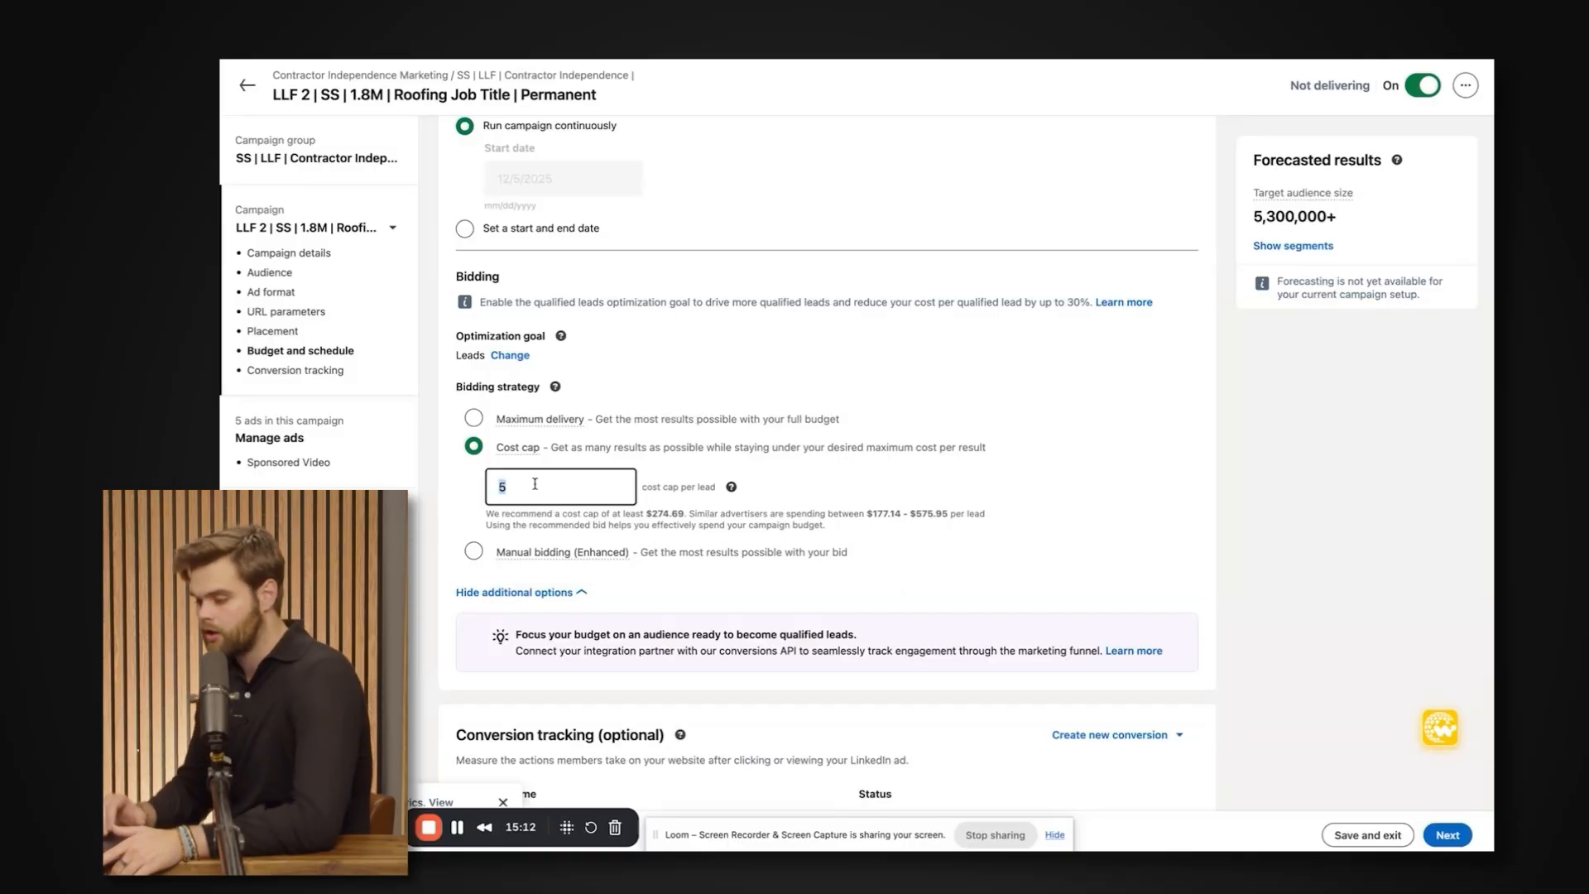
click(424, 498)
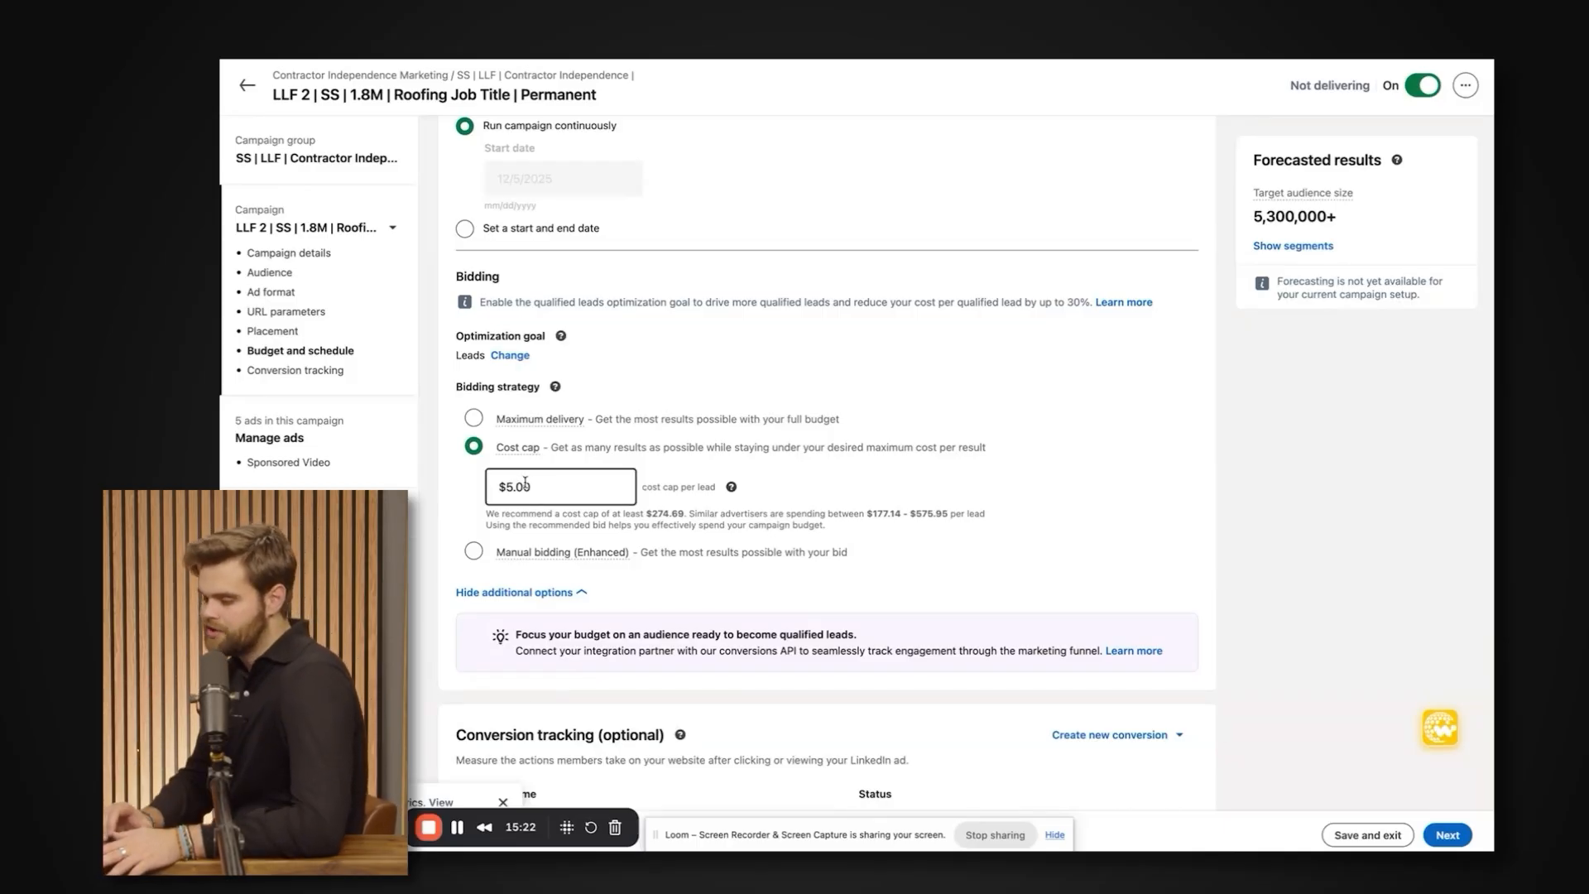
Compare the descriptions of the Maximum delivery and Cost cap bidding strategies.
drag(497, 413, 840, 419)
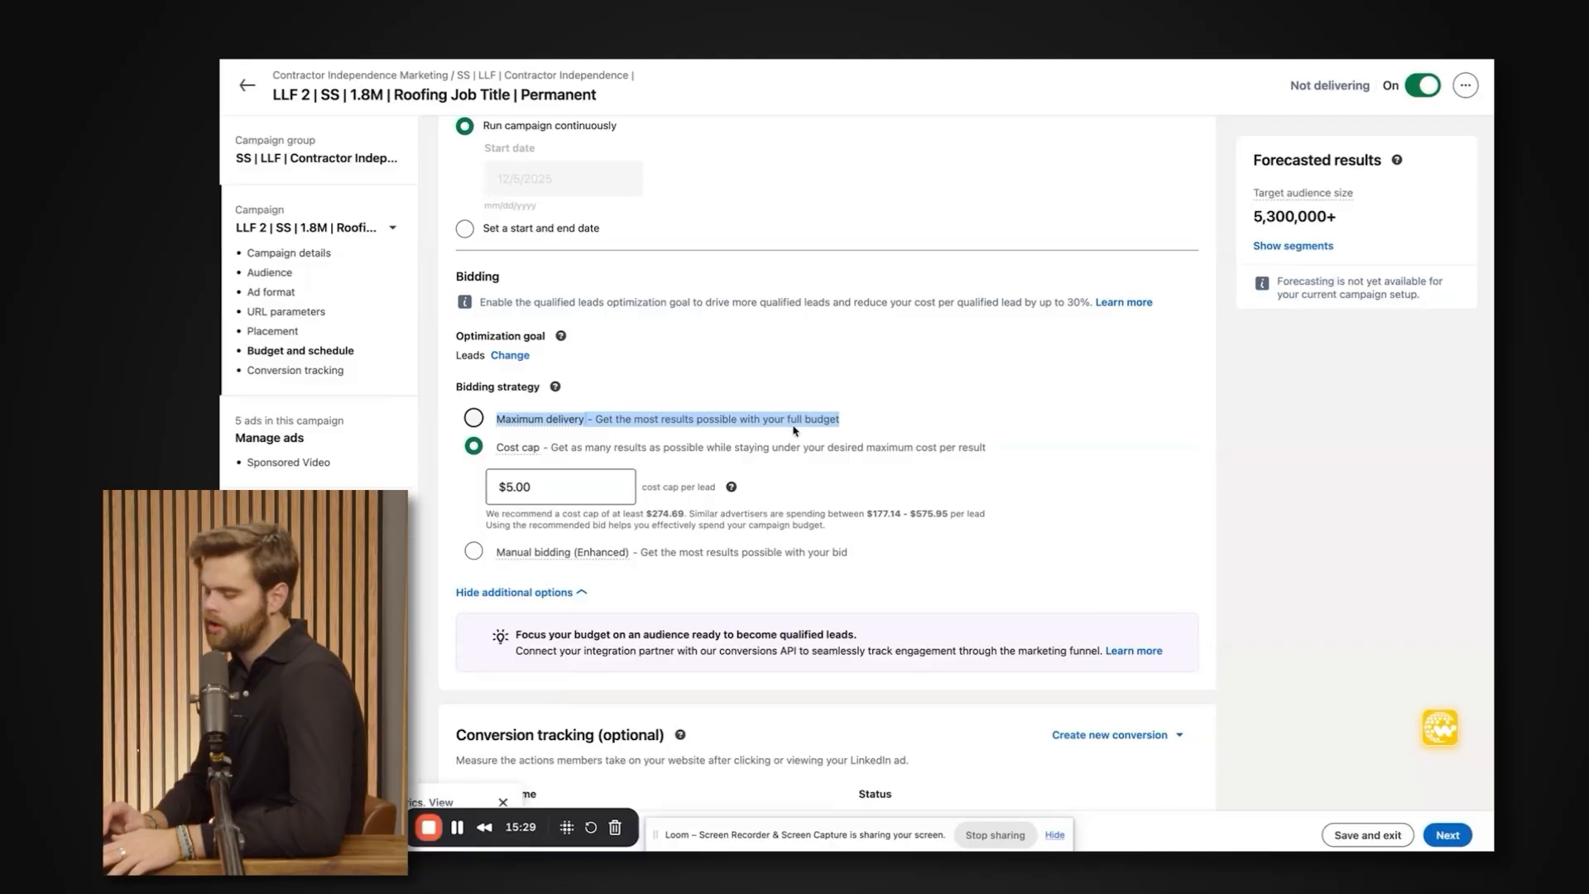
click(855, 423)
drag(855, 423, 989, 449)
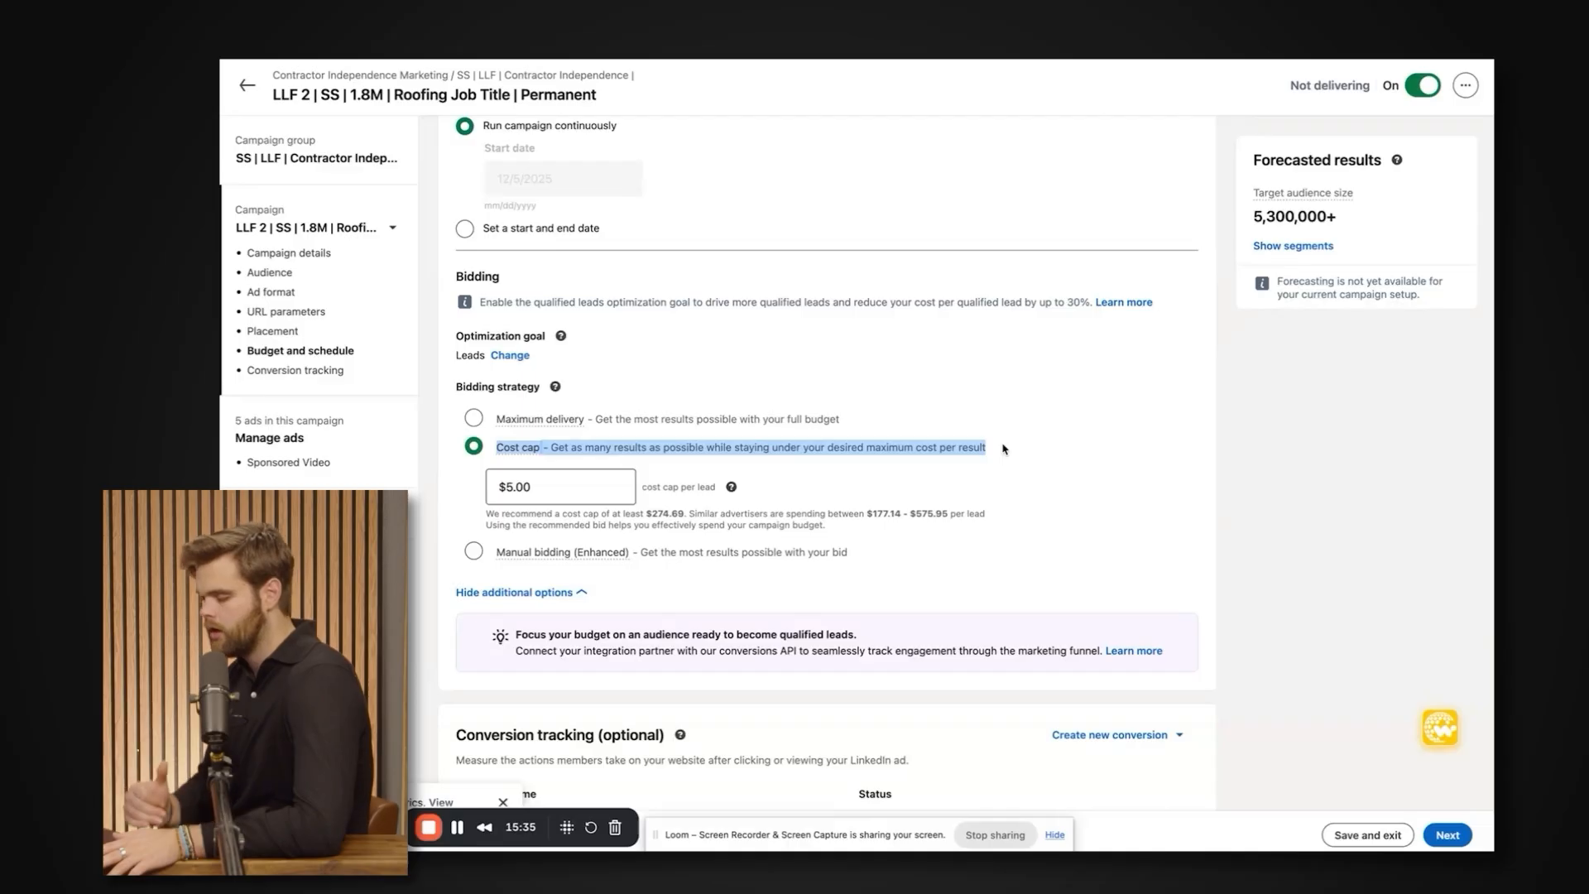
click(1004, 448)
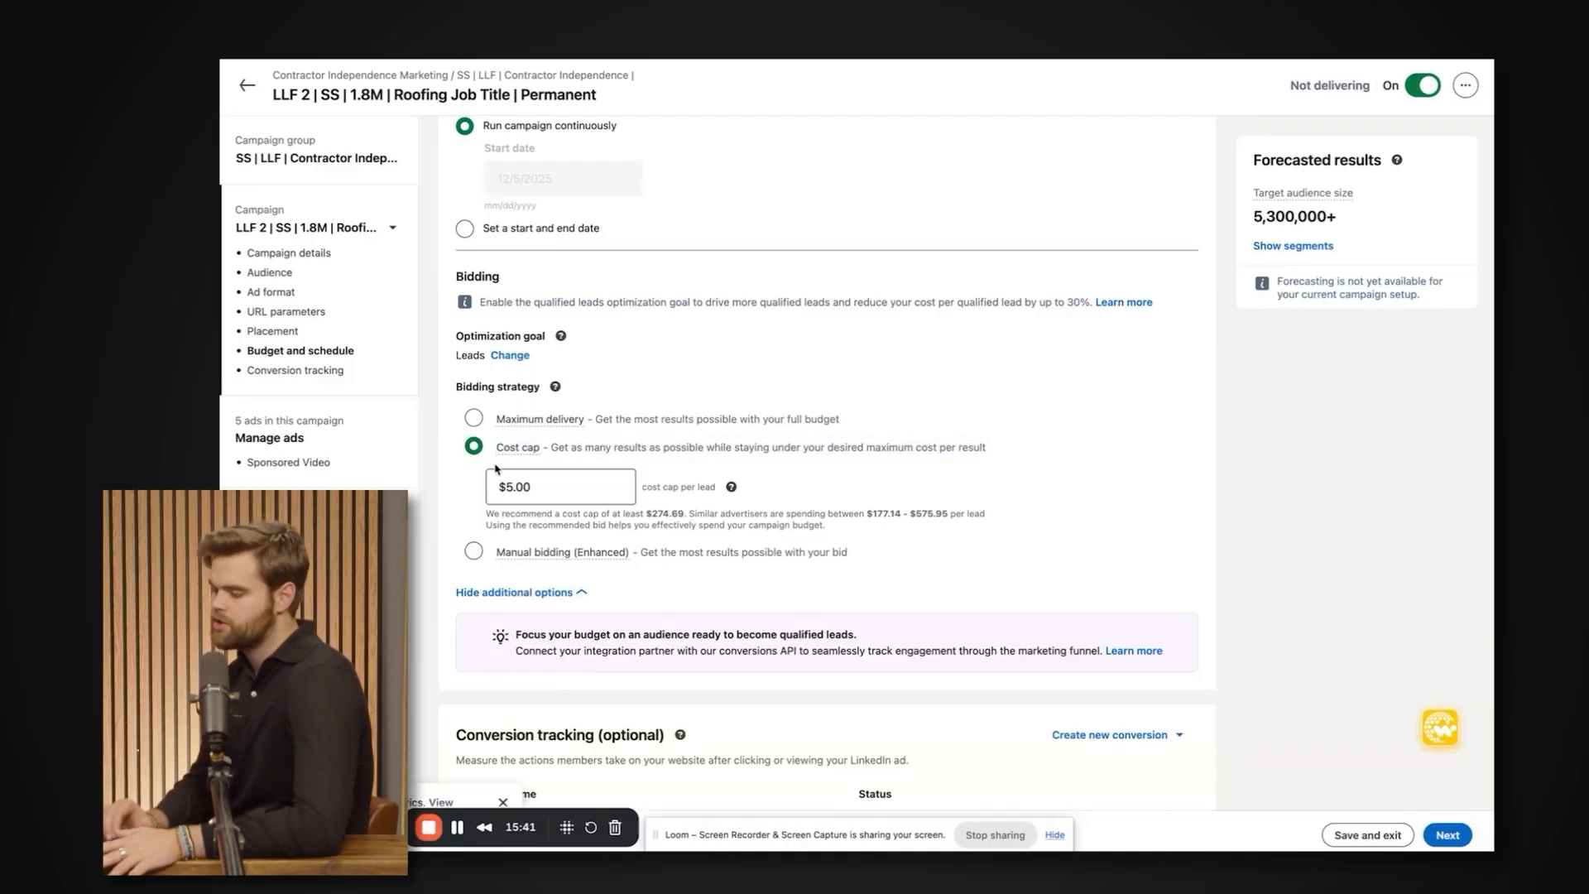
Look over the optional Conversion tracking section below the bidding settings.
scroll(1133, 634, down, 2)
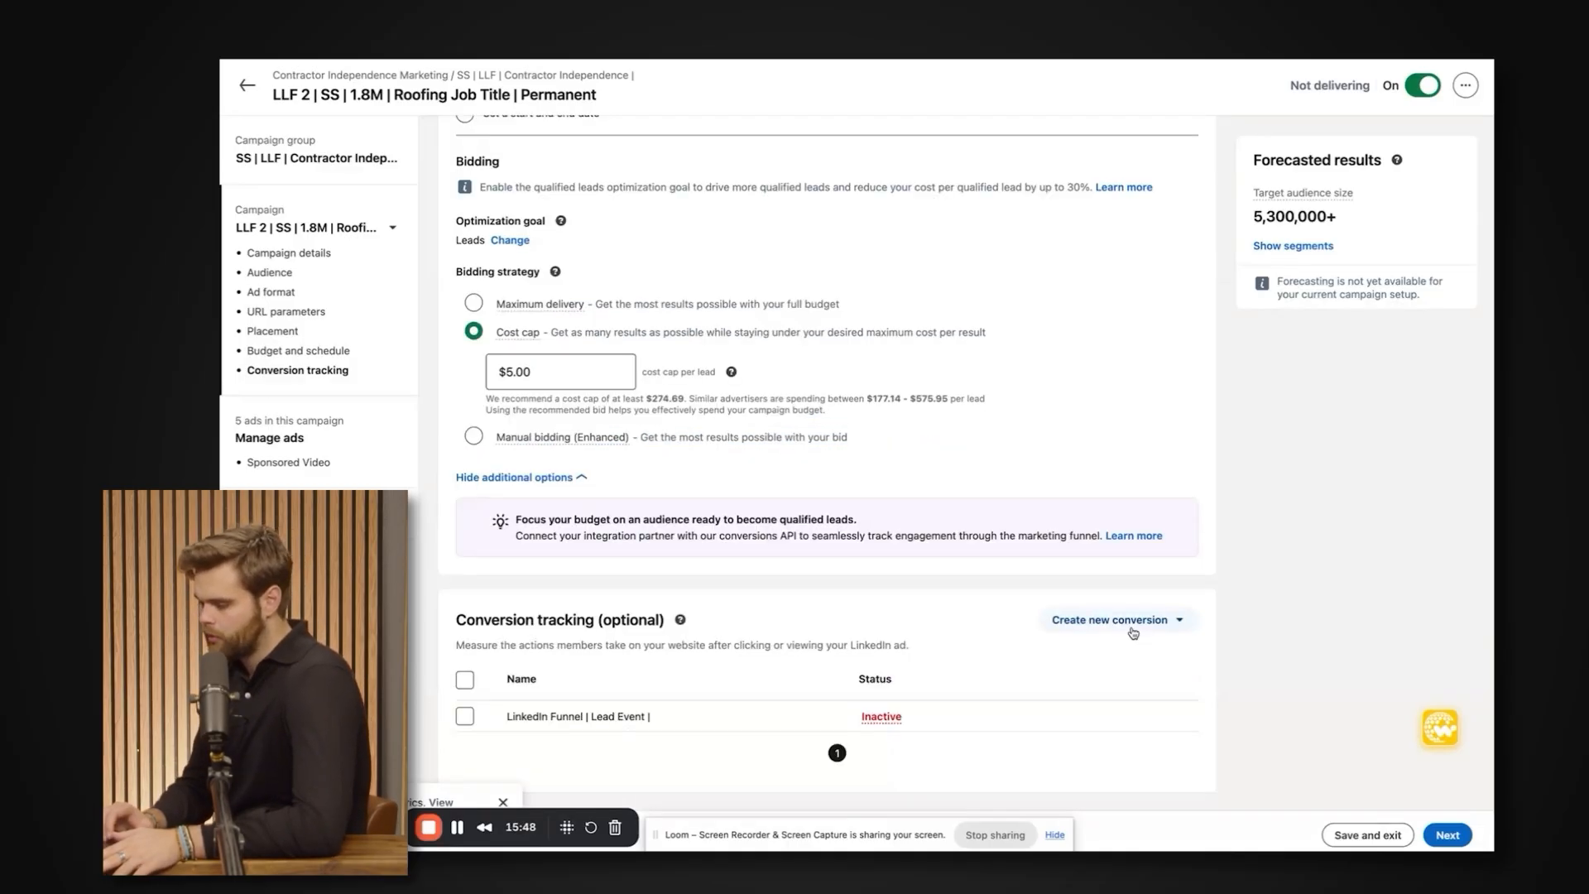
drag(456, 620, 655, 620)
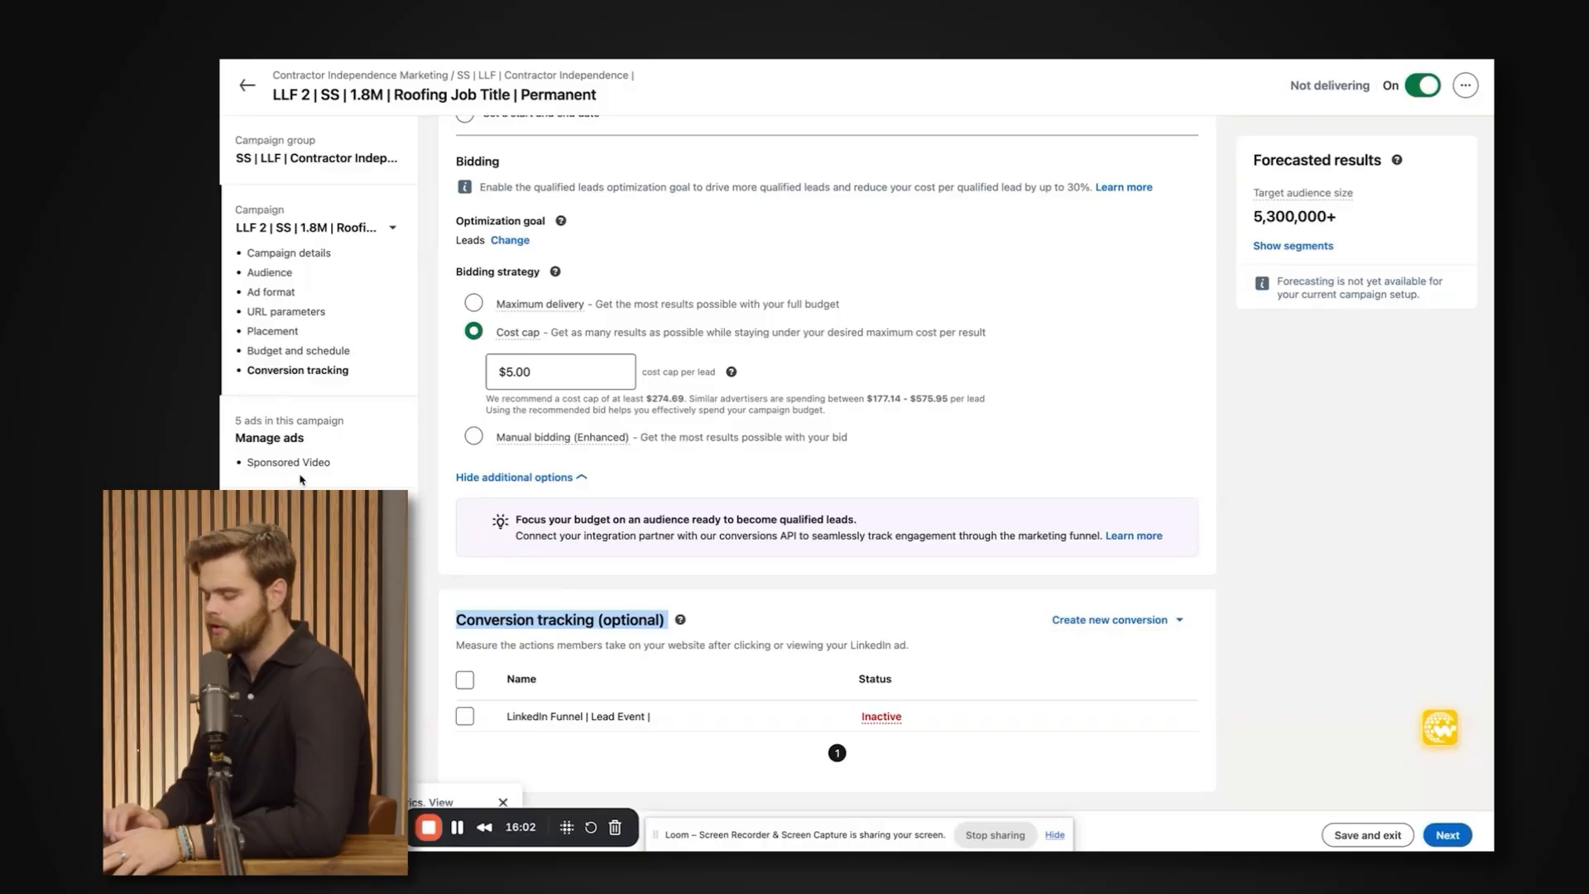
triple_click(558, 617)
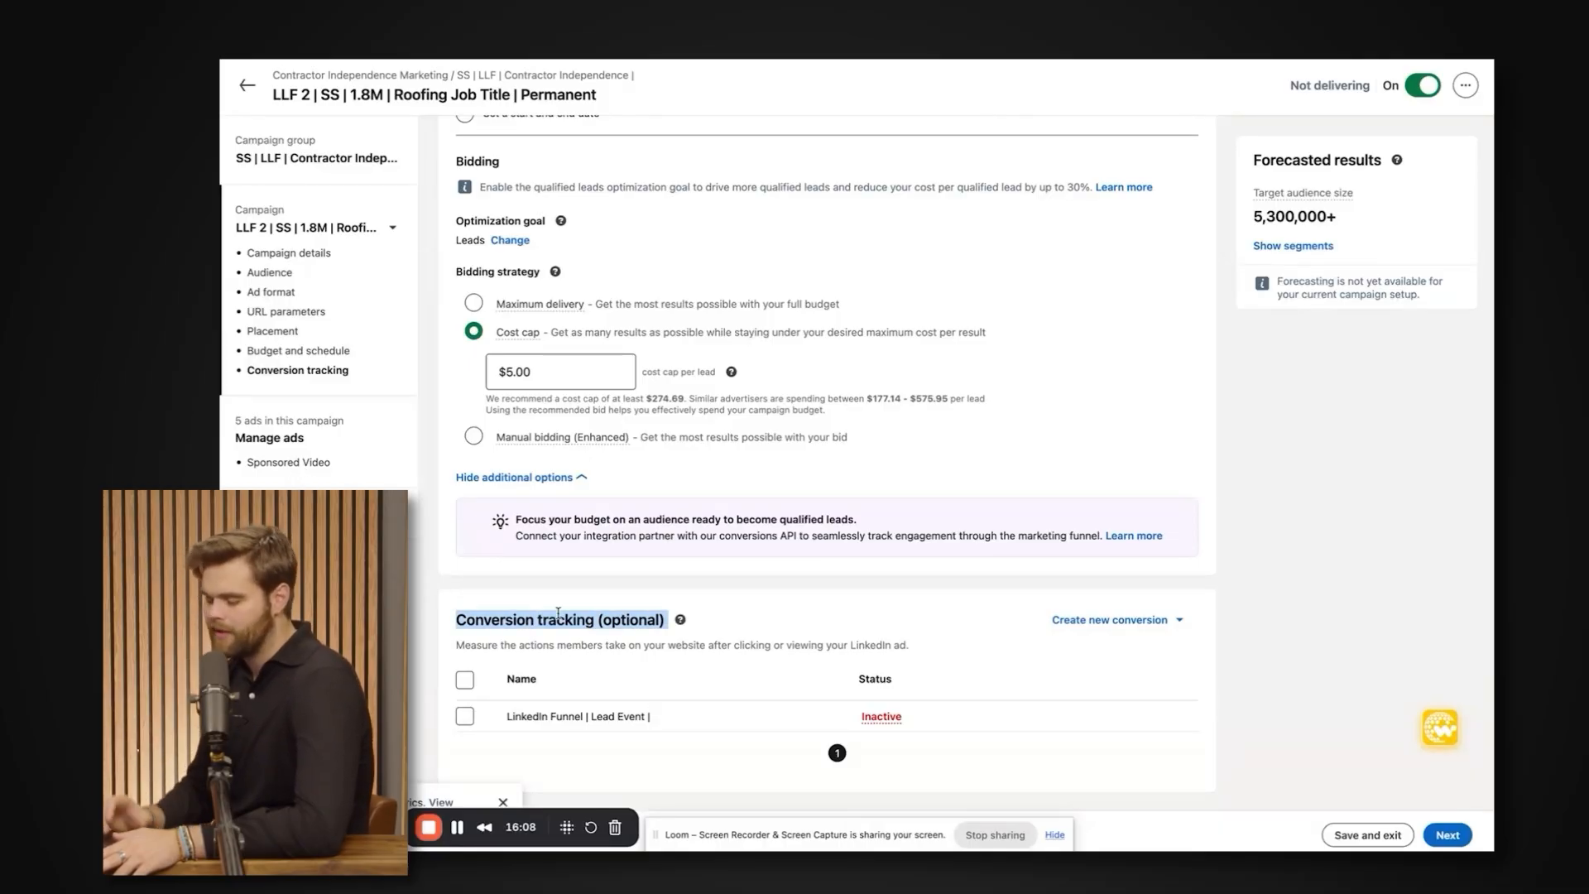
triple_click(558, 616)
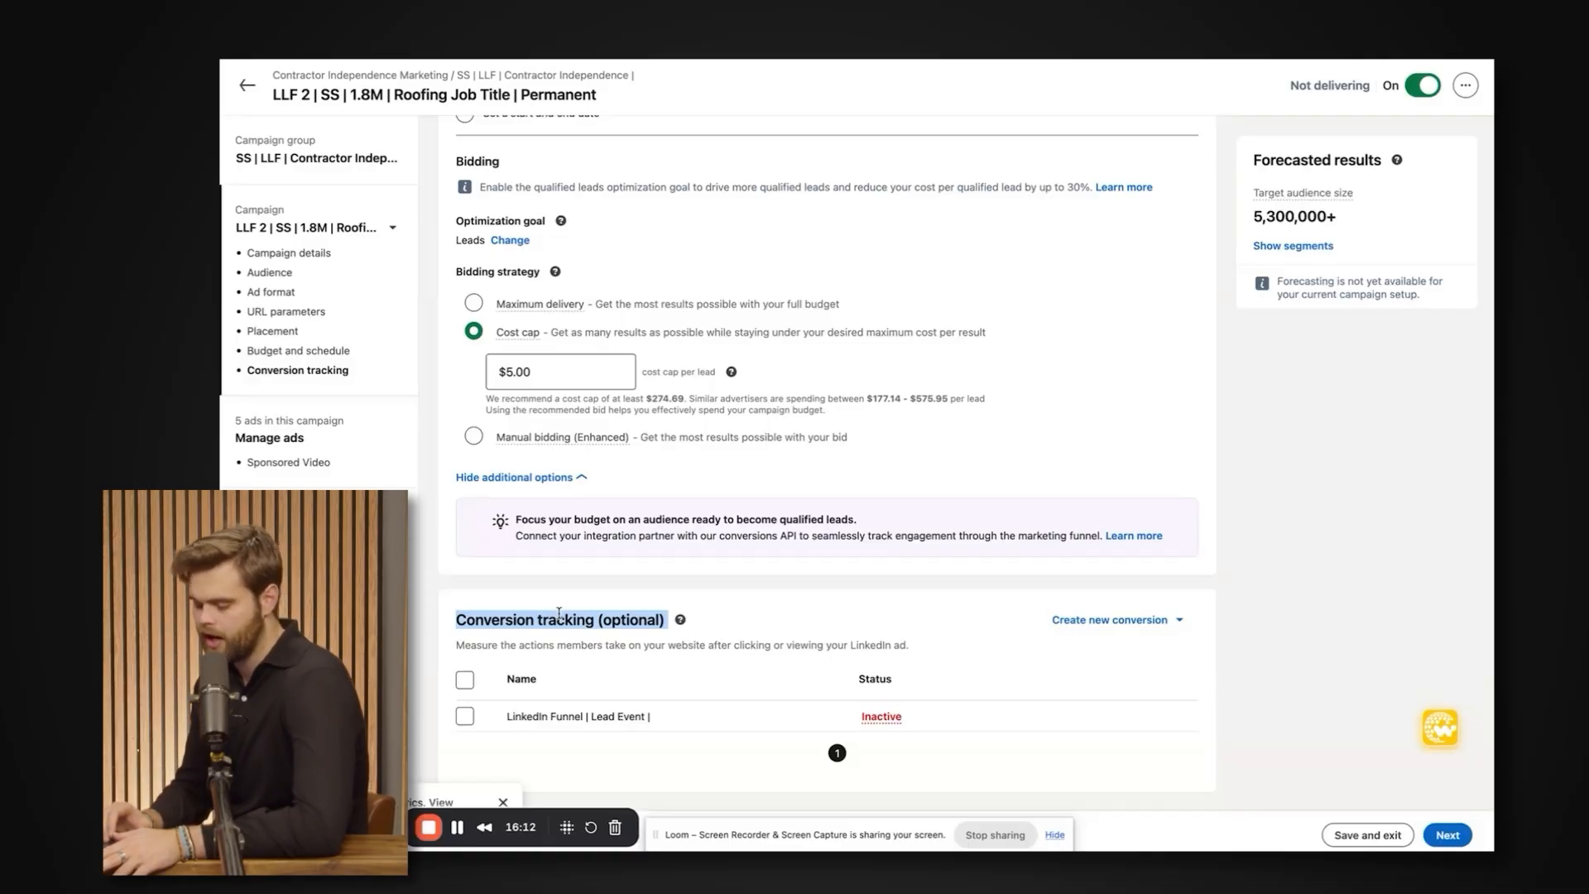
triple_click(557, 616)
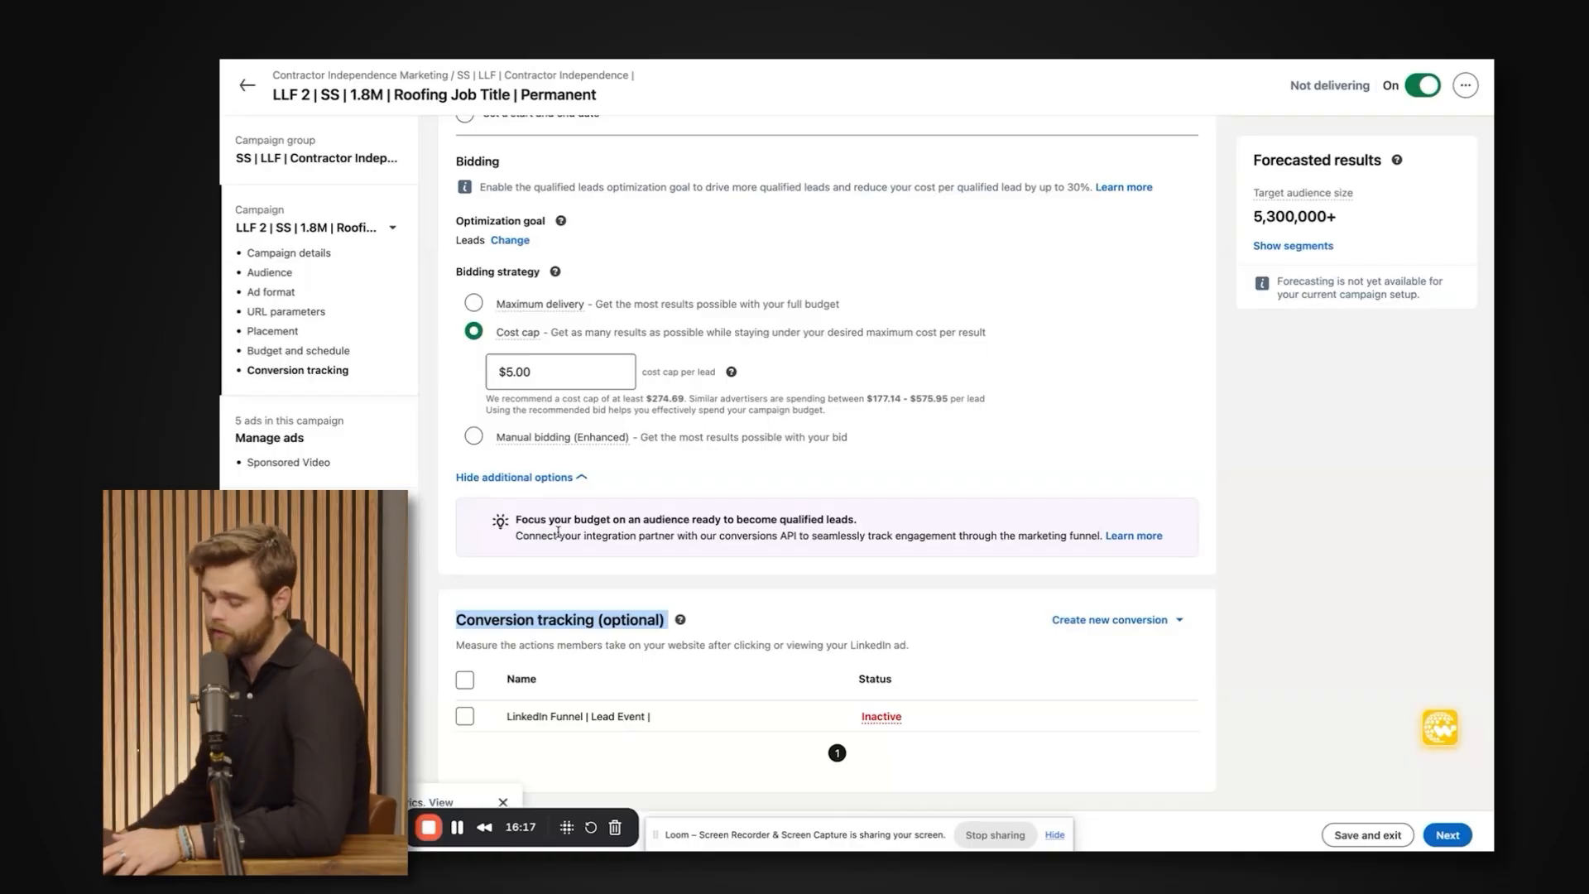
Start a new conversion, name it "LP Opt-ins" and set its category to Lead.
click(1163, 622)
click(1087, 677)
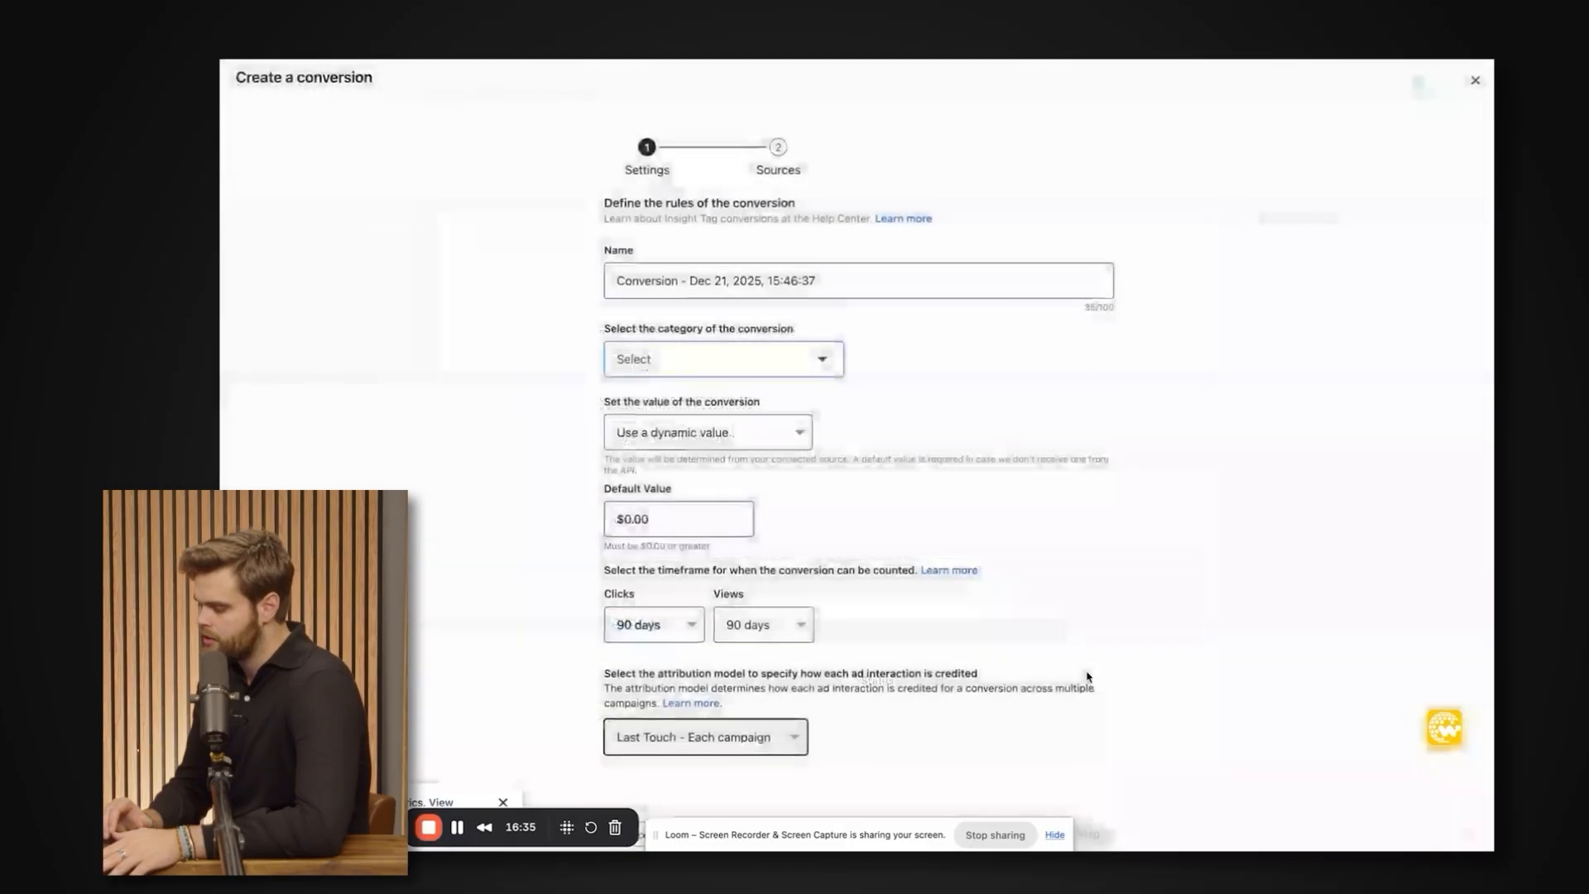
double_click(734, 263)
click(733, 273)
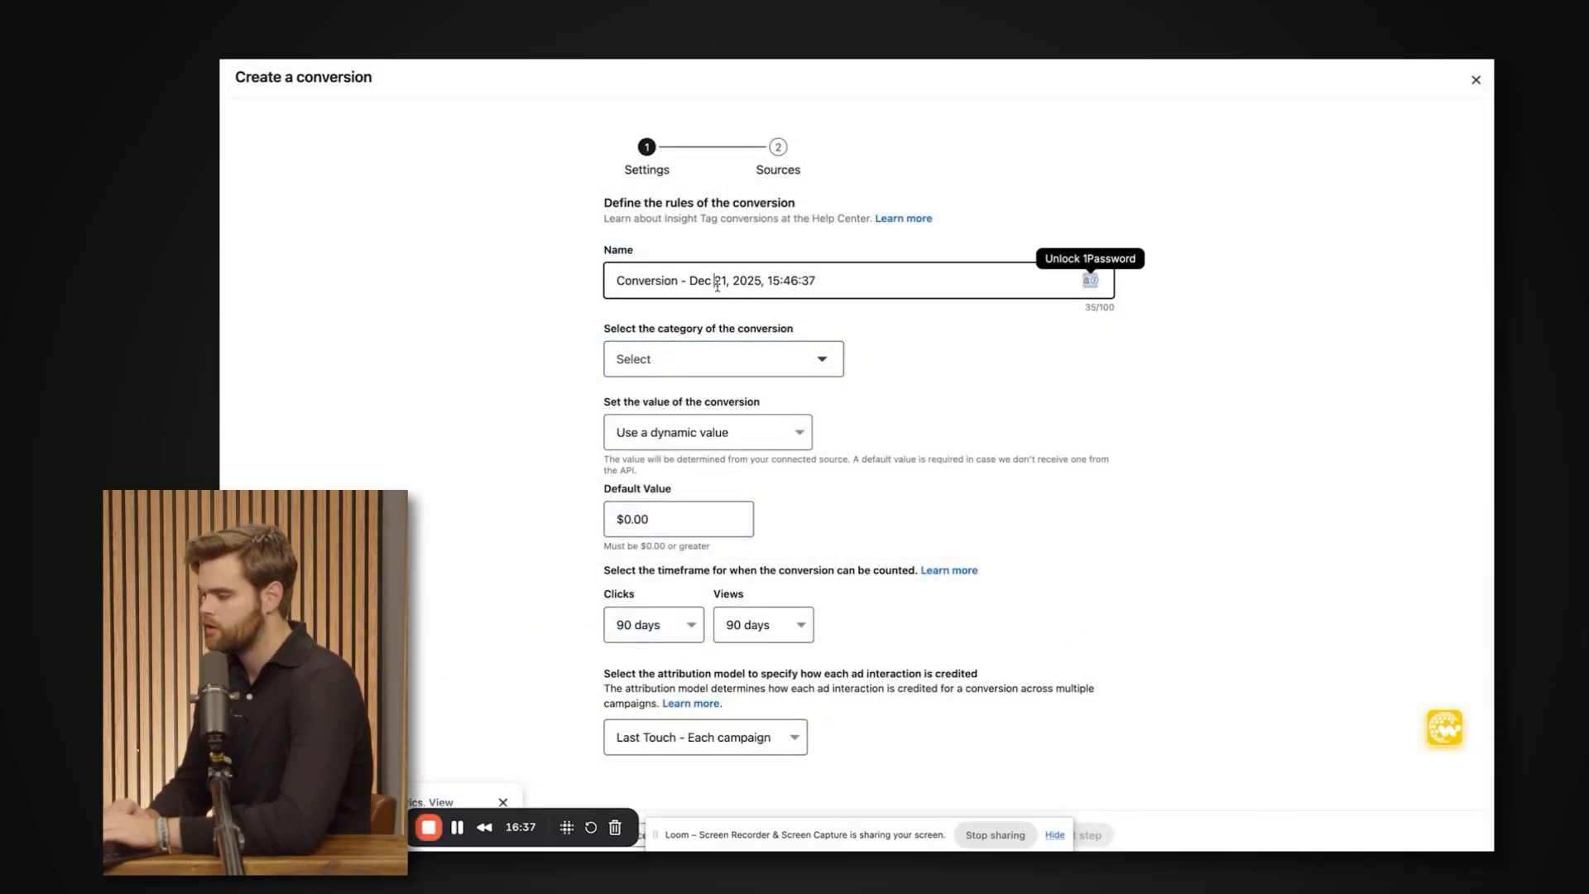
key(ctrl+a)
text(LP )
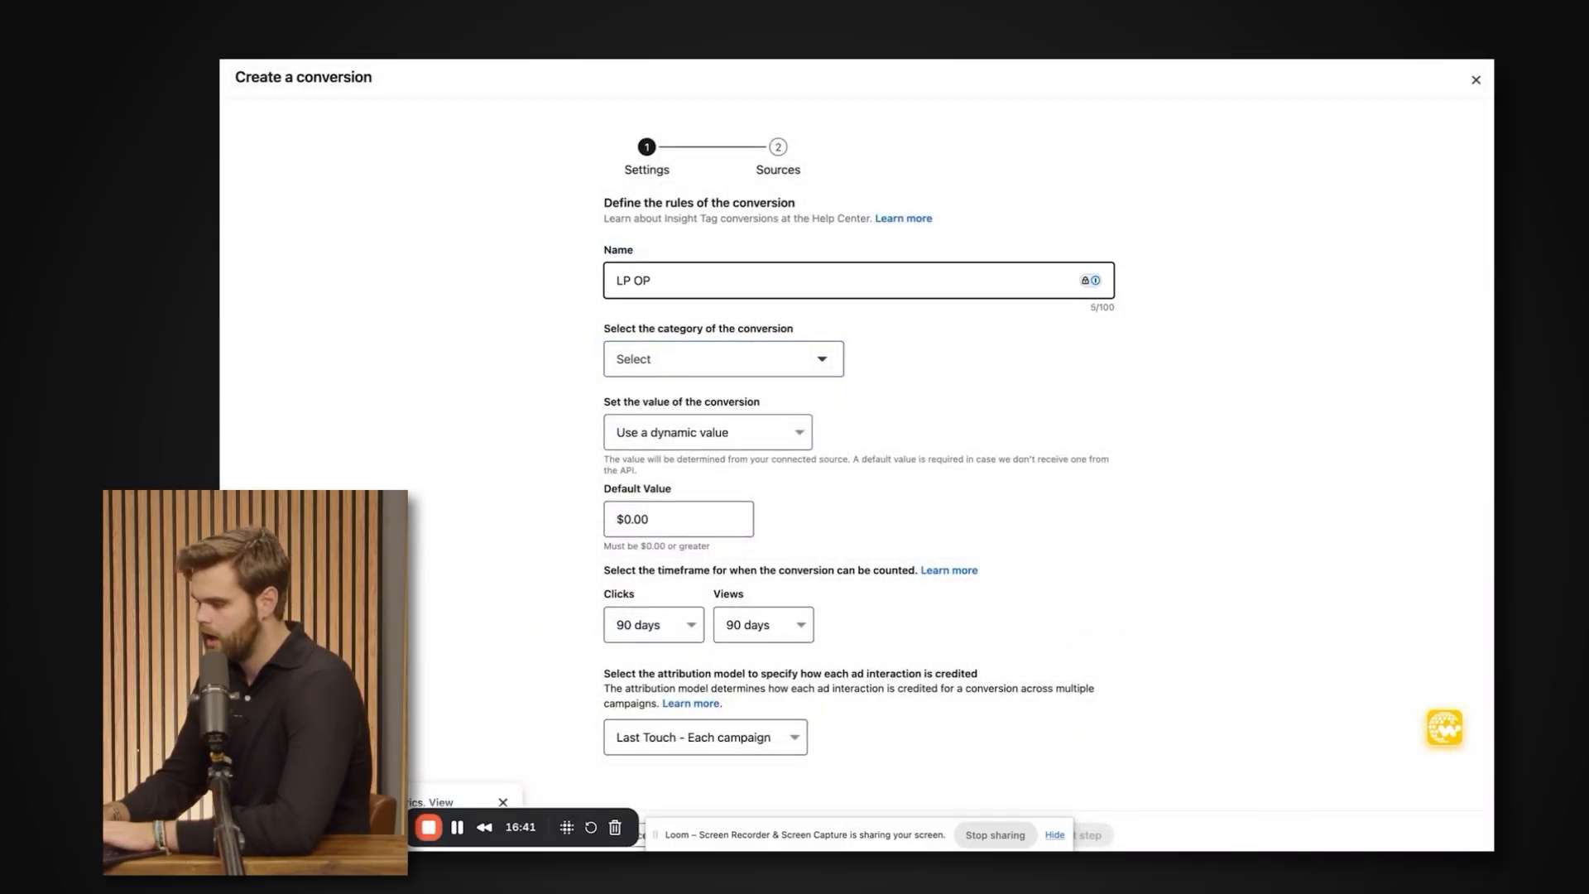
text(Opt-ins)
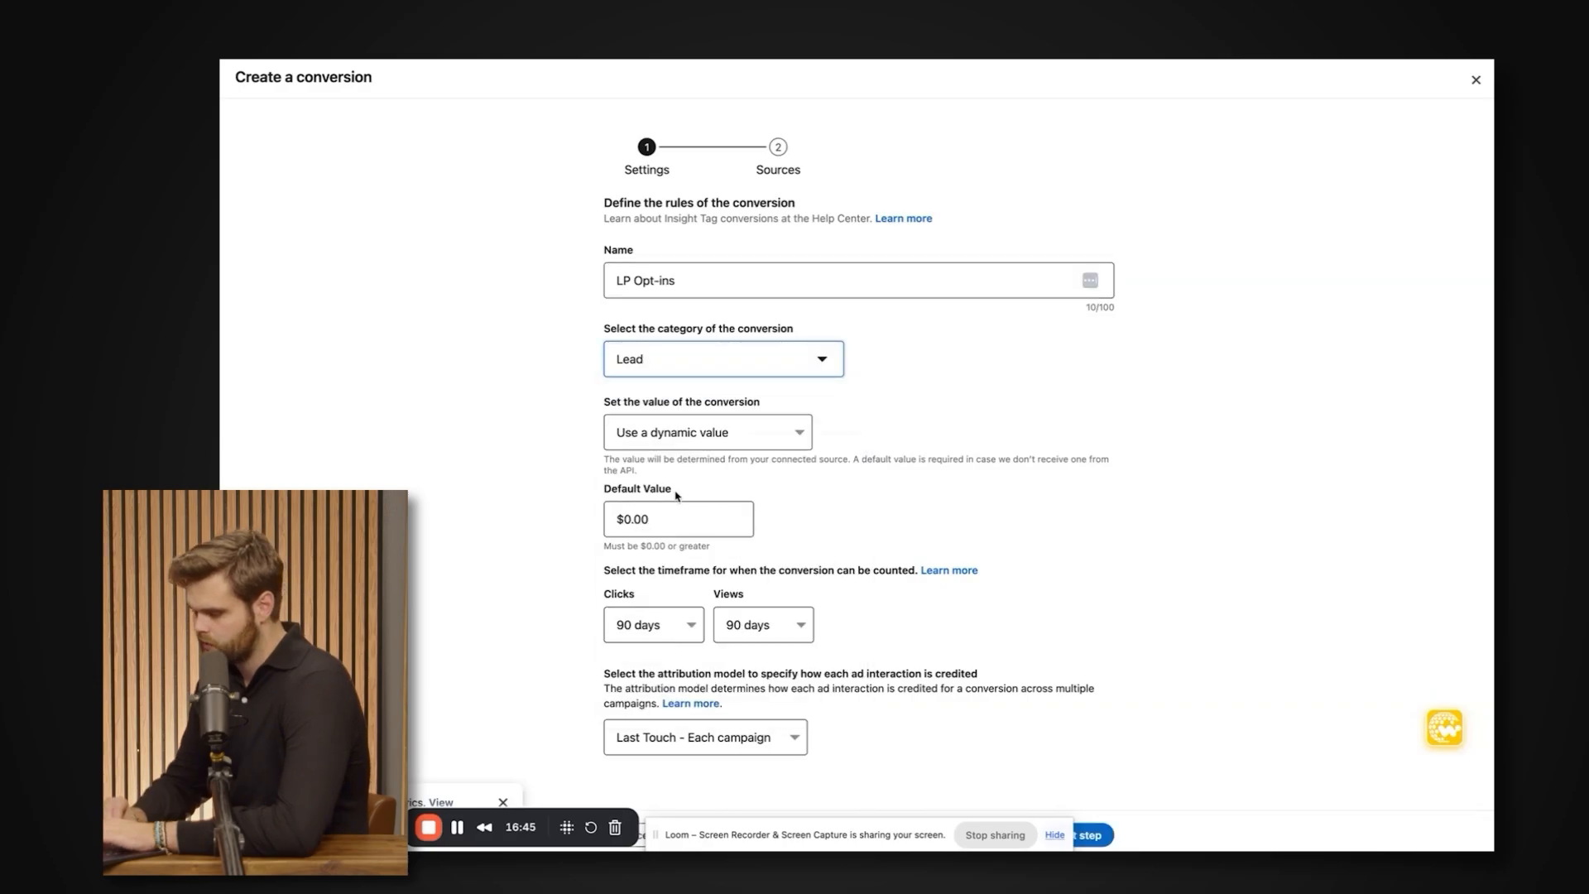
key(Tab)
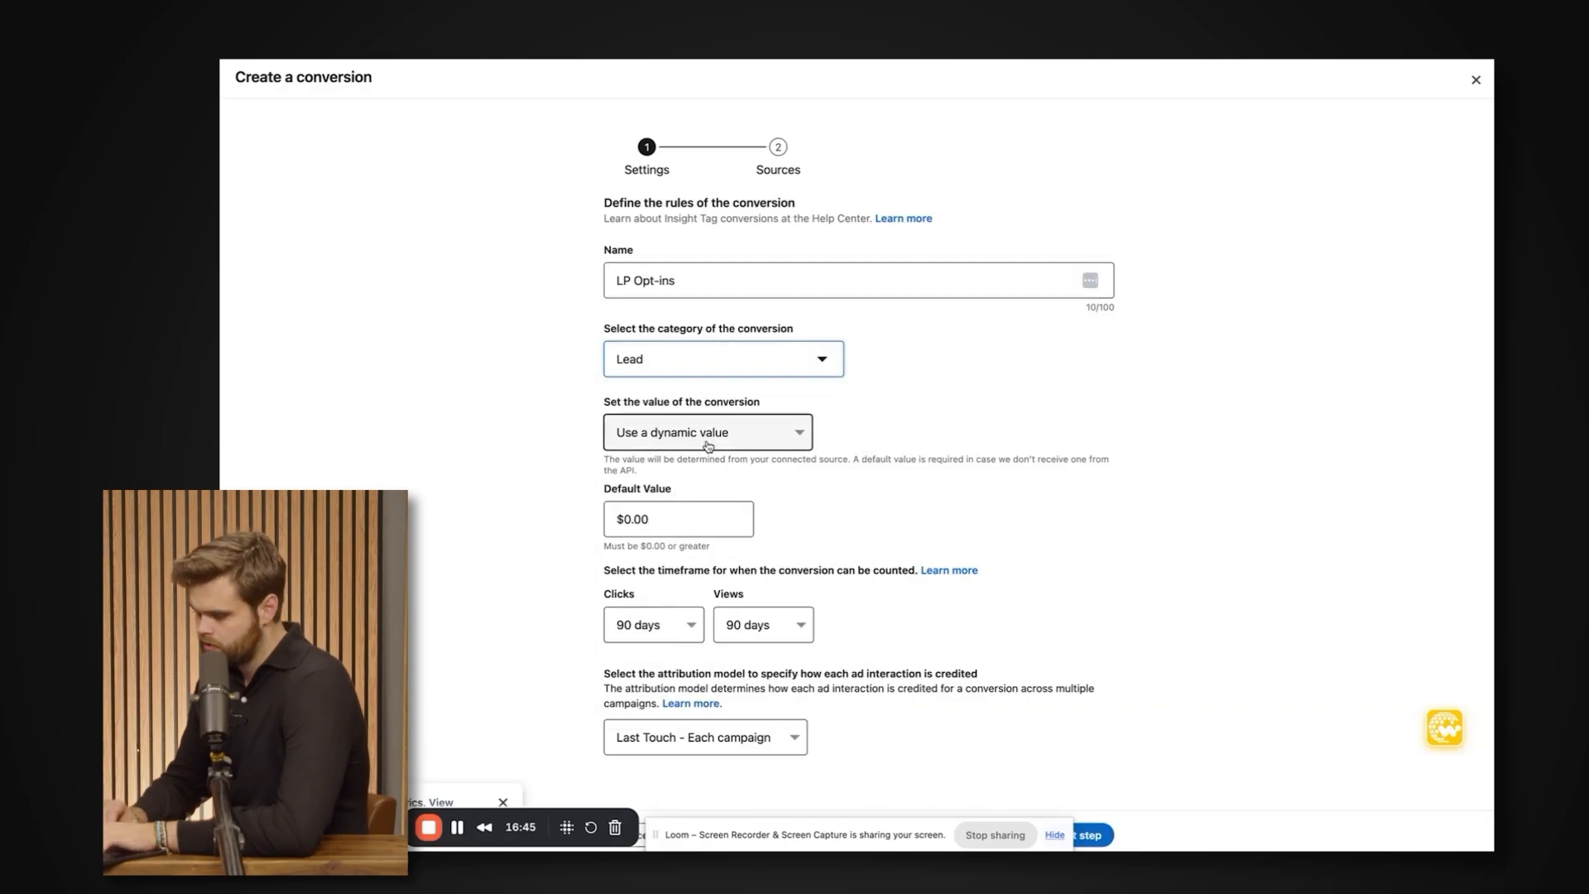
Set the conversion's default value to $1,000 and keep Last Touch - Each campaign as the attribution model.
key(Tab)
text(10)
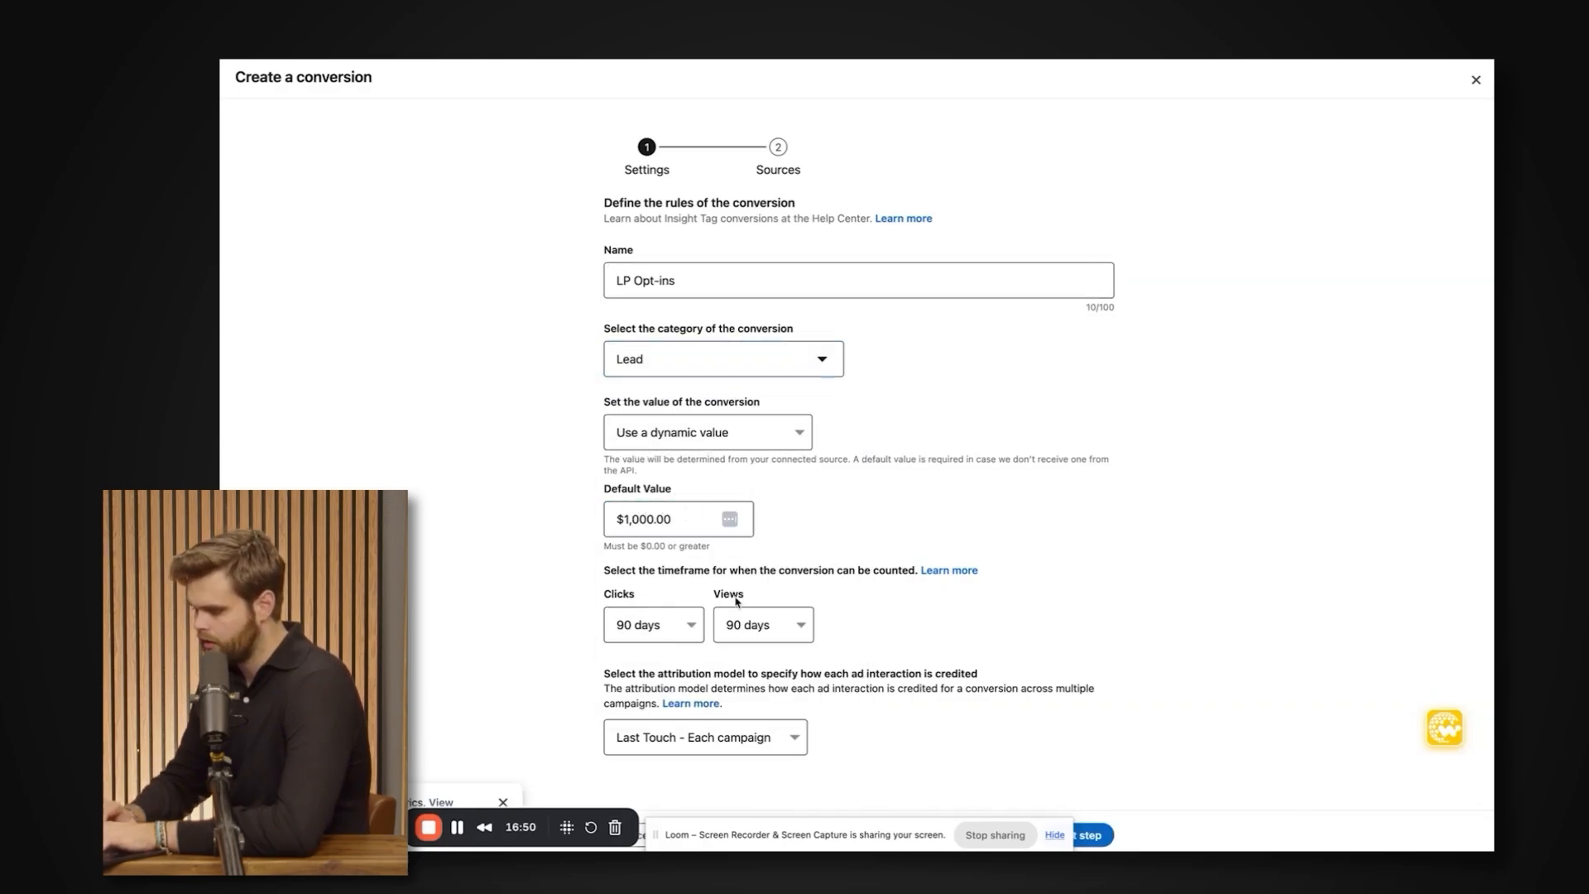
click(730, 739)
click(886, 728)
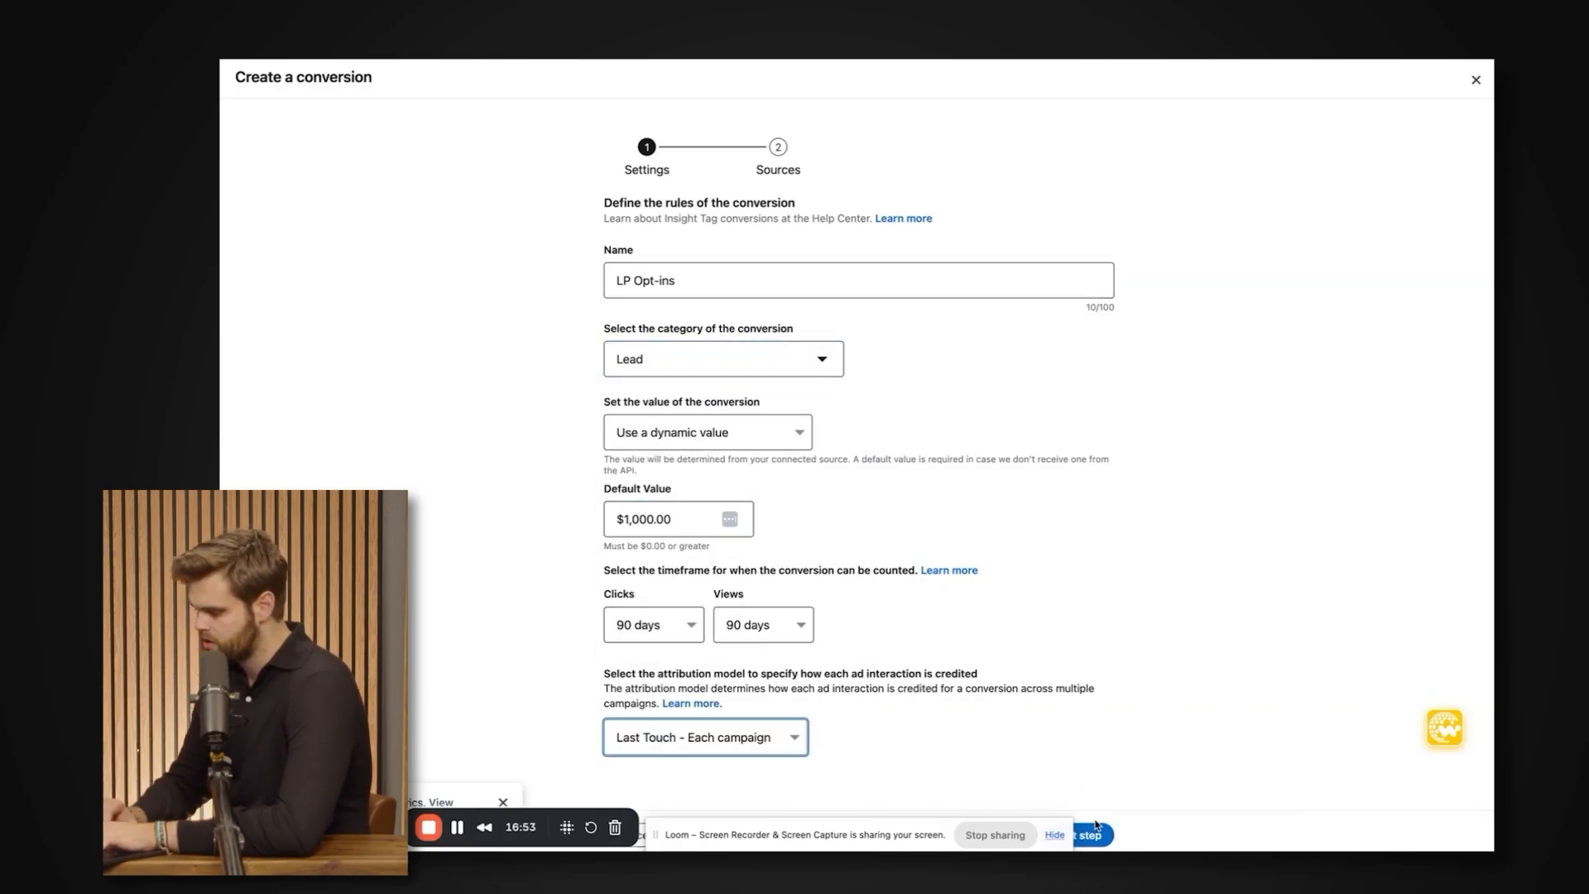
Continue to the conversion's sources, choose Manual conversions setup as the tracking method and copy the Insight Tag code.
click(1094, 831)
click(771, 246)
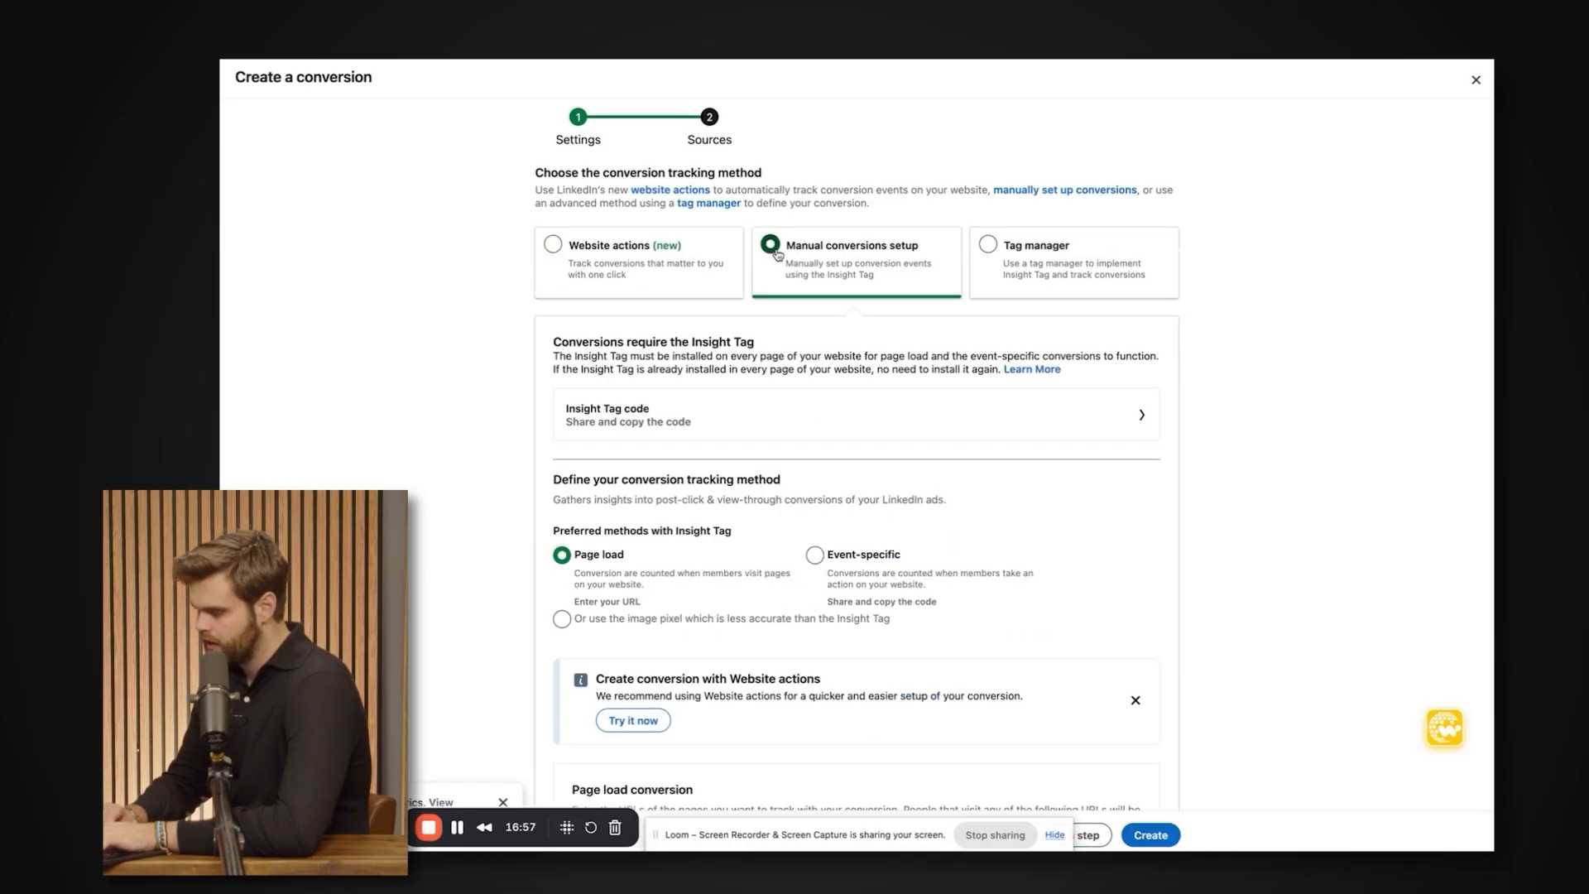
scroll(822, 197, down, 1)
click(1131, 356)
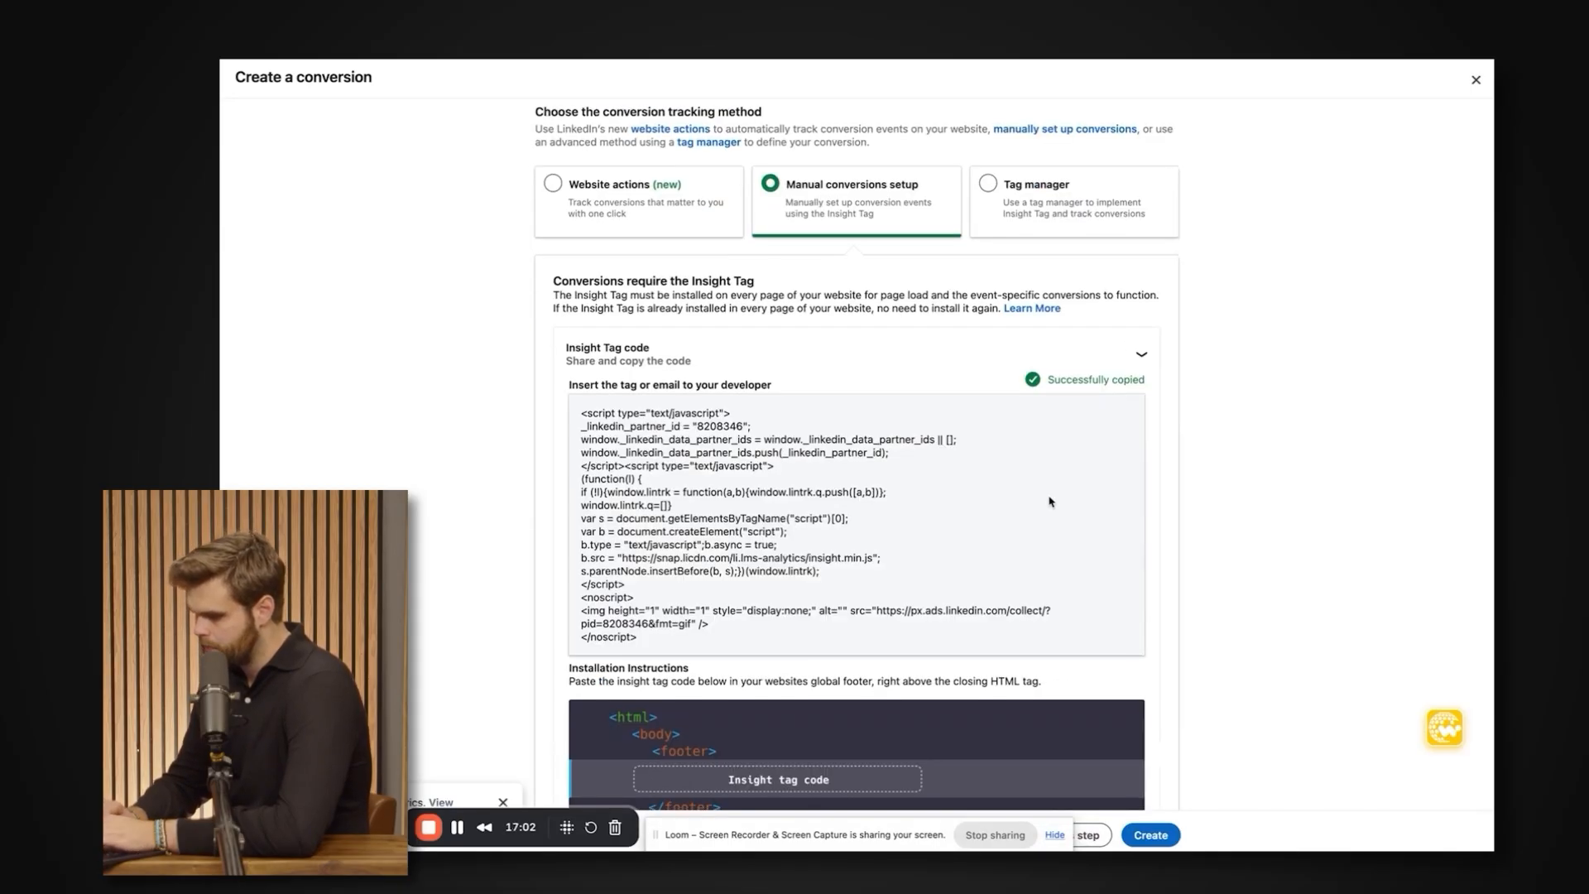
scroll(1131, 356, down, 5)
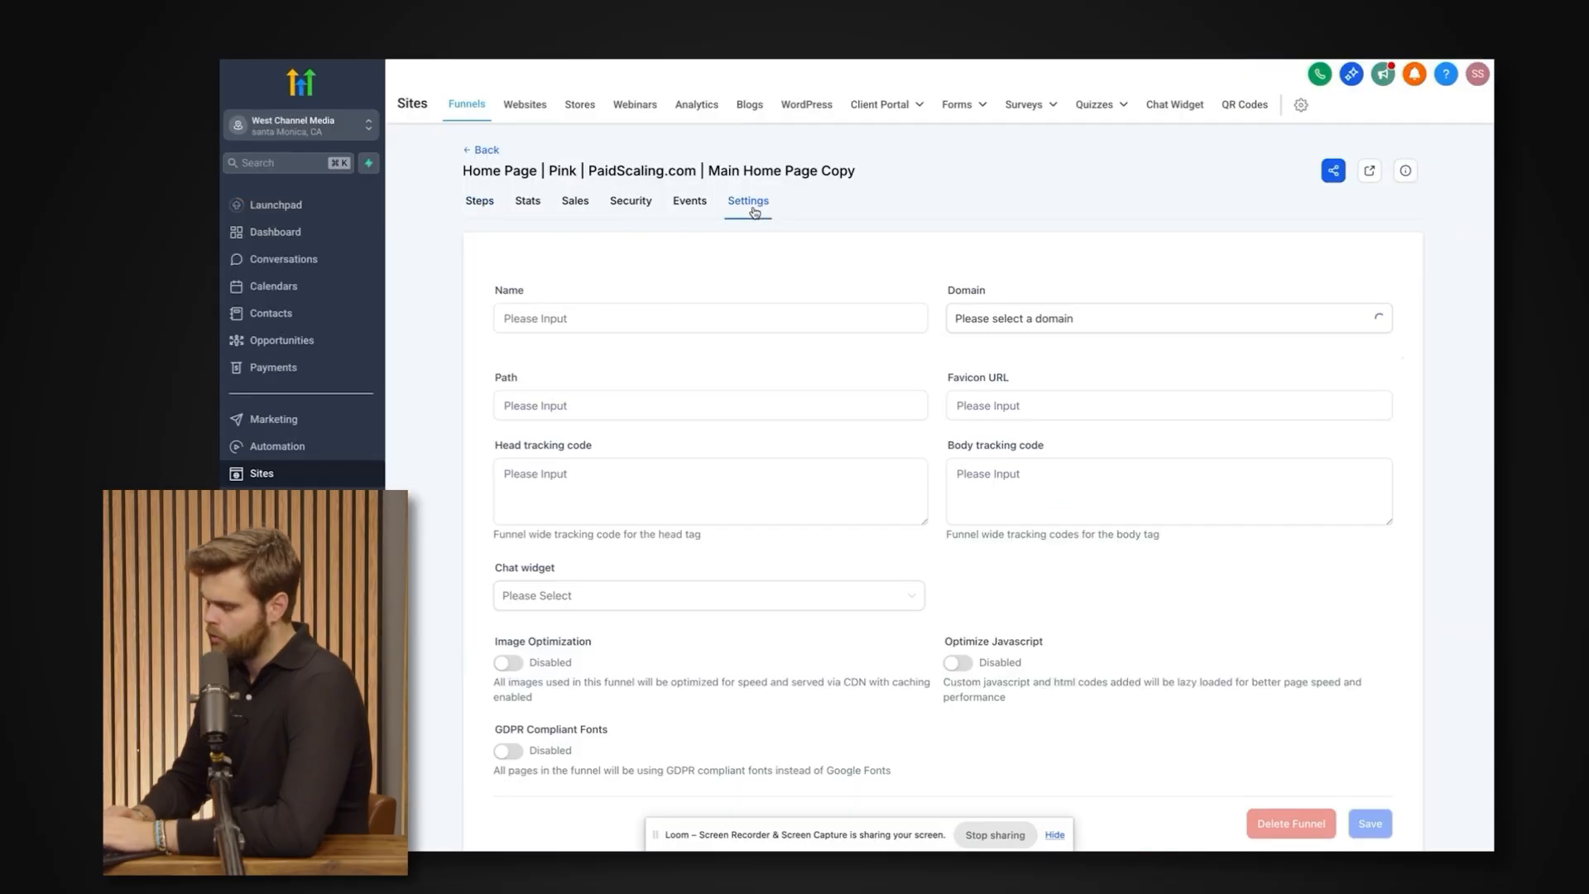
In the Main Home Page Copy funnel's settings in HighLevel, paste the Insight Tag code as head tracking code and save.
scroll(731, 352, down, 1)
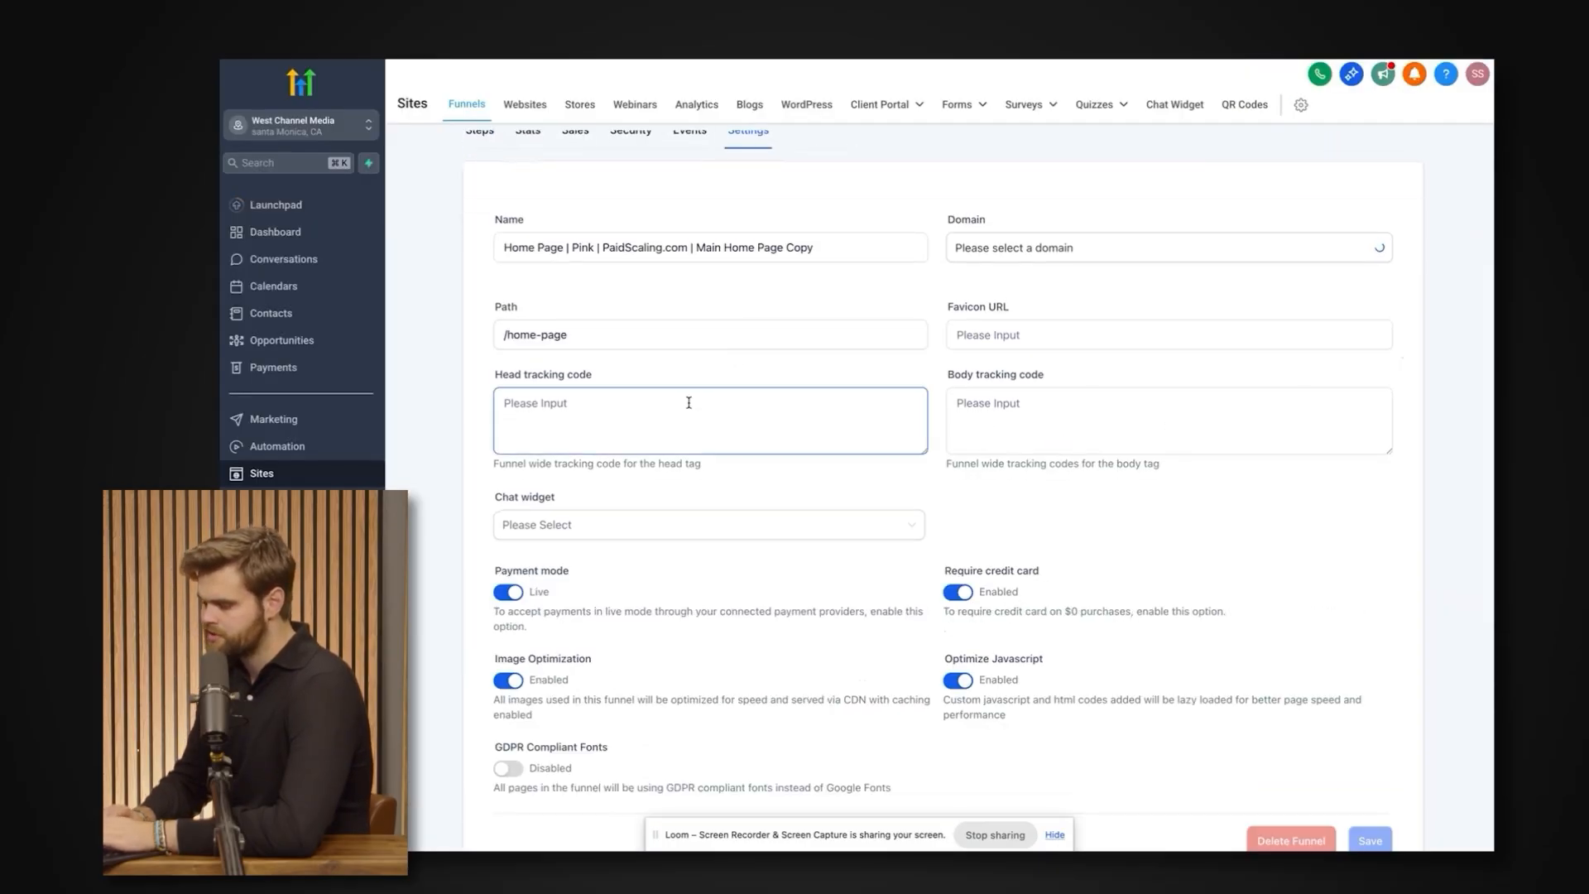
click(595, 430)
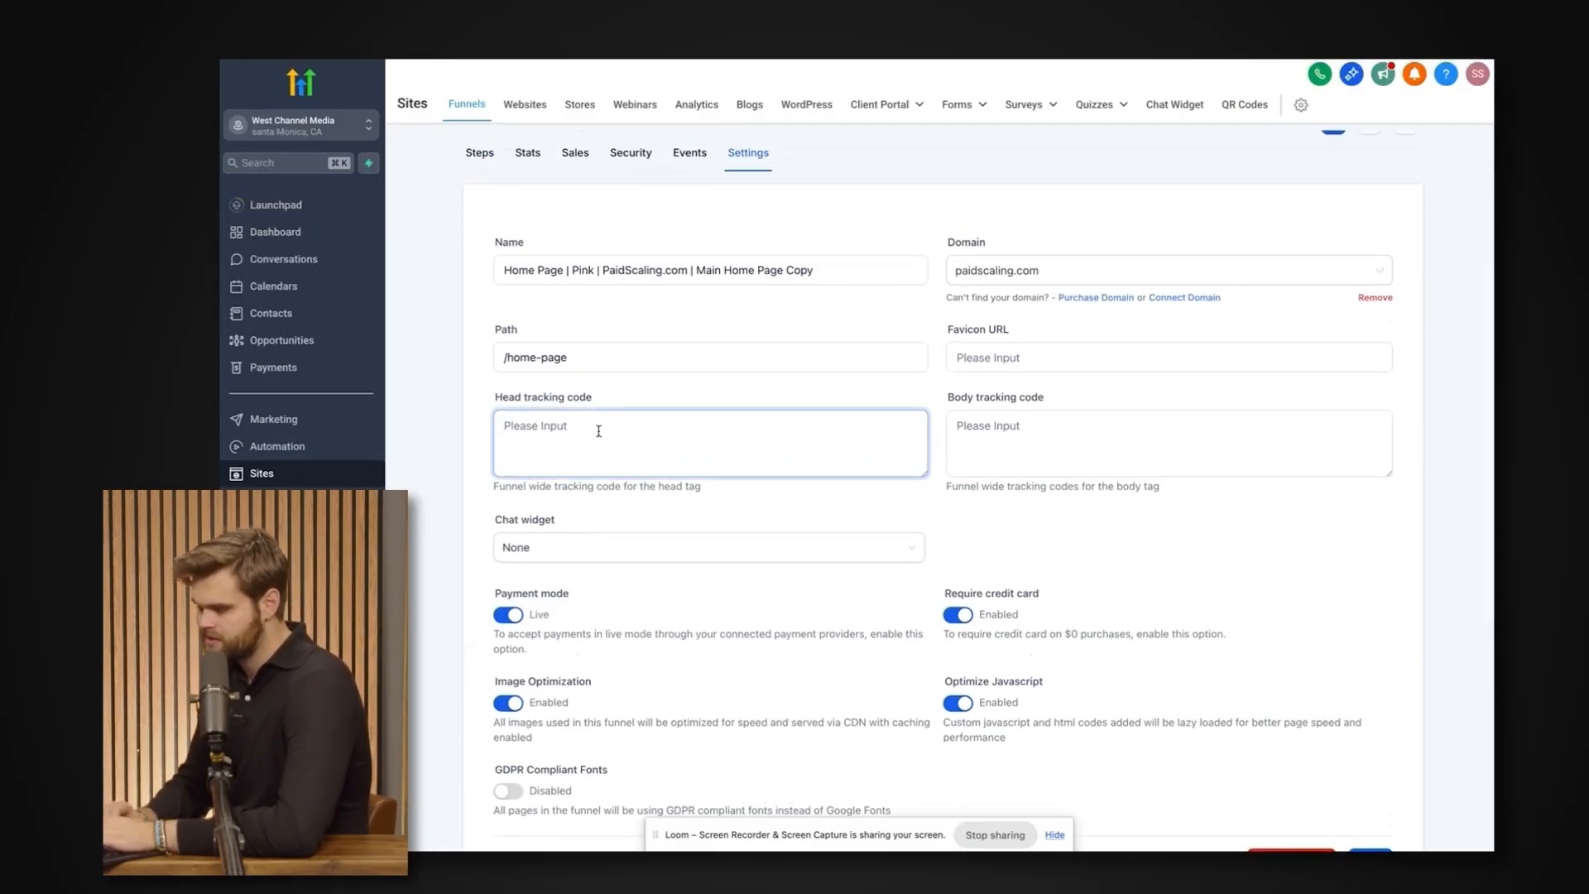
key(super+v)
scroll(598, 430, up, 5)
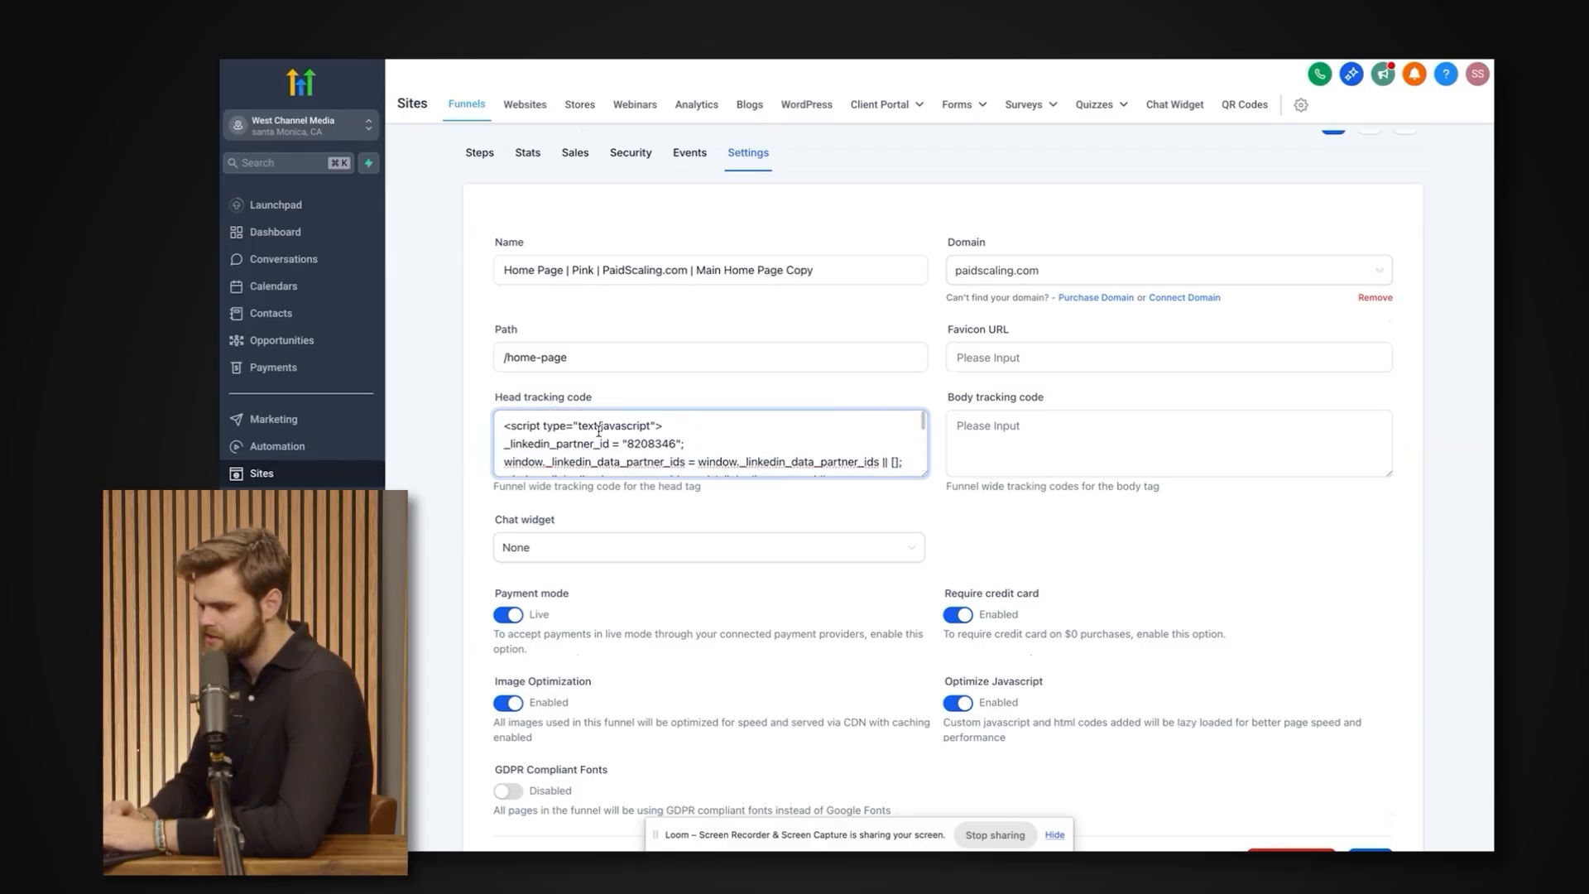
scroll(598, 430, down, 2)
scroll(1253, 743, down, 2)
scroll(993, 450, up, 2)
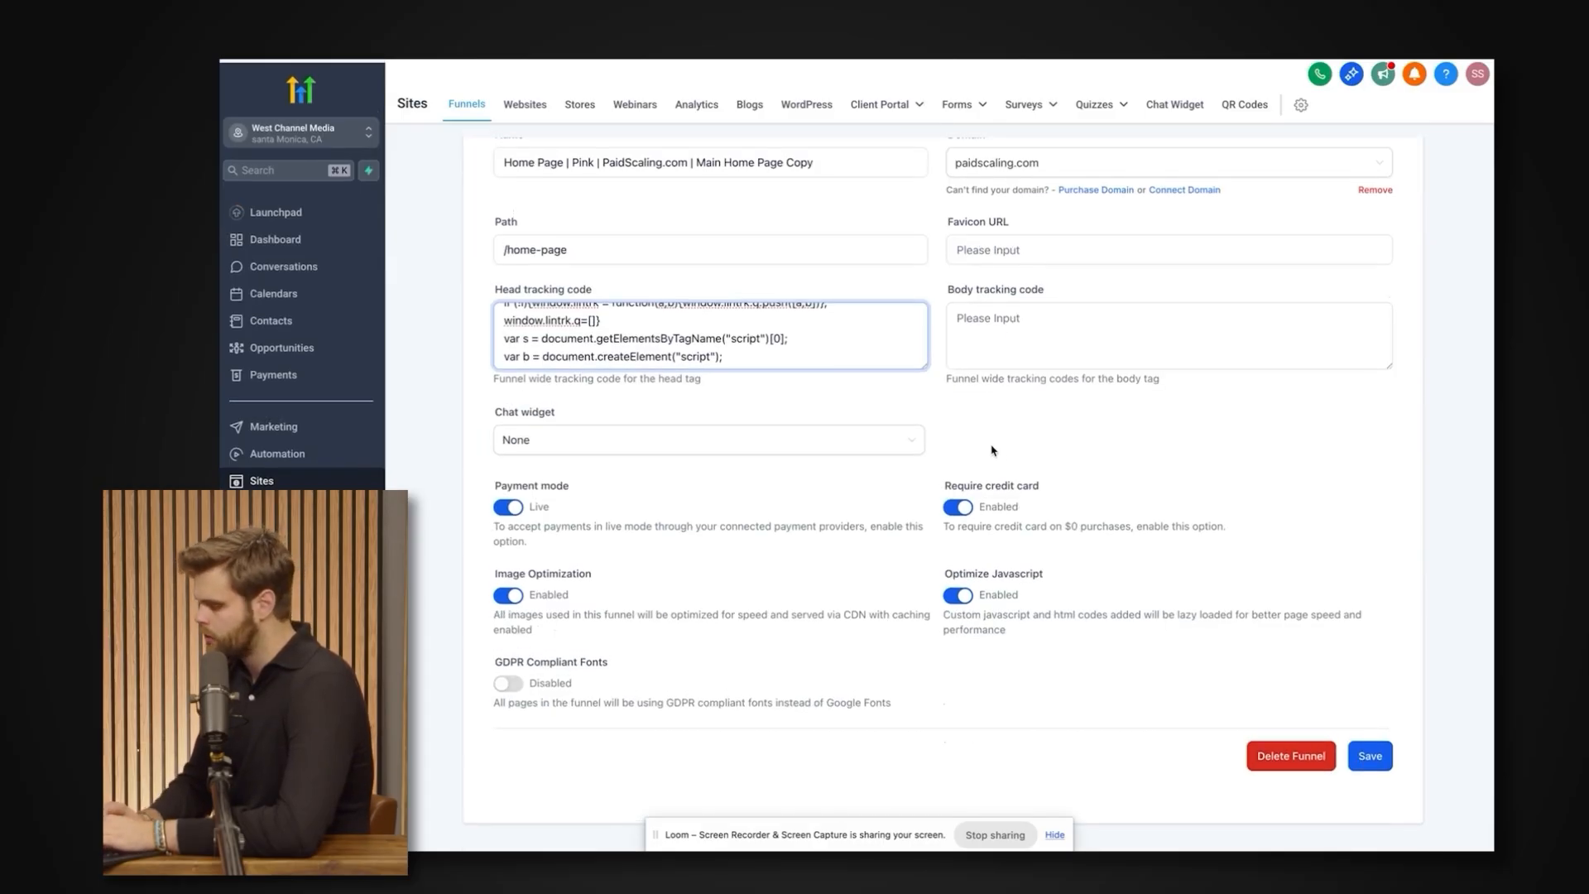
scroll(838, 386, up, 2)
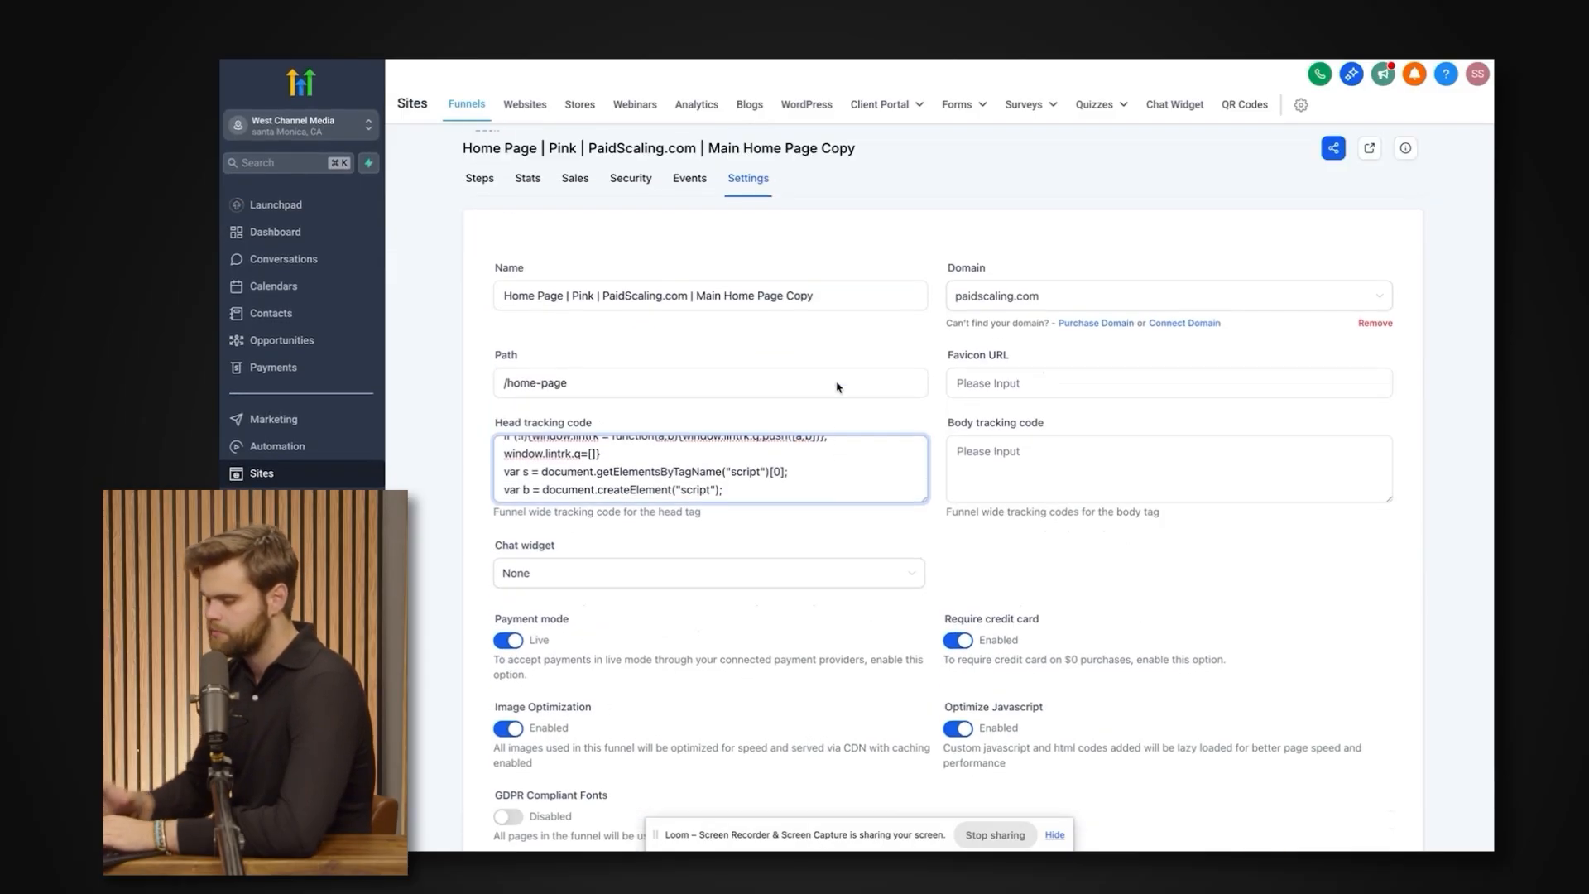
scroll(1300, 712, down, 2)
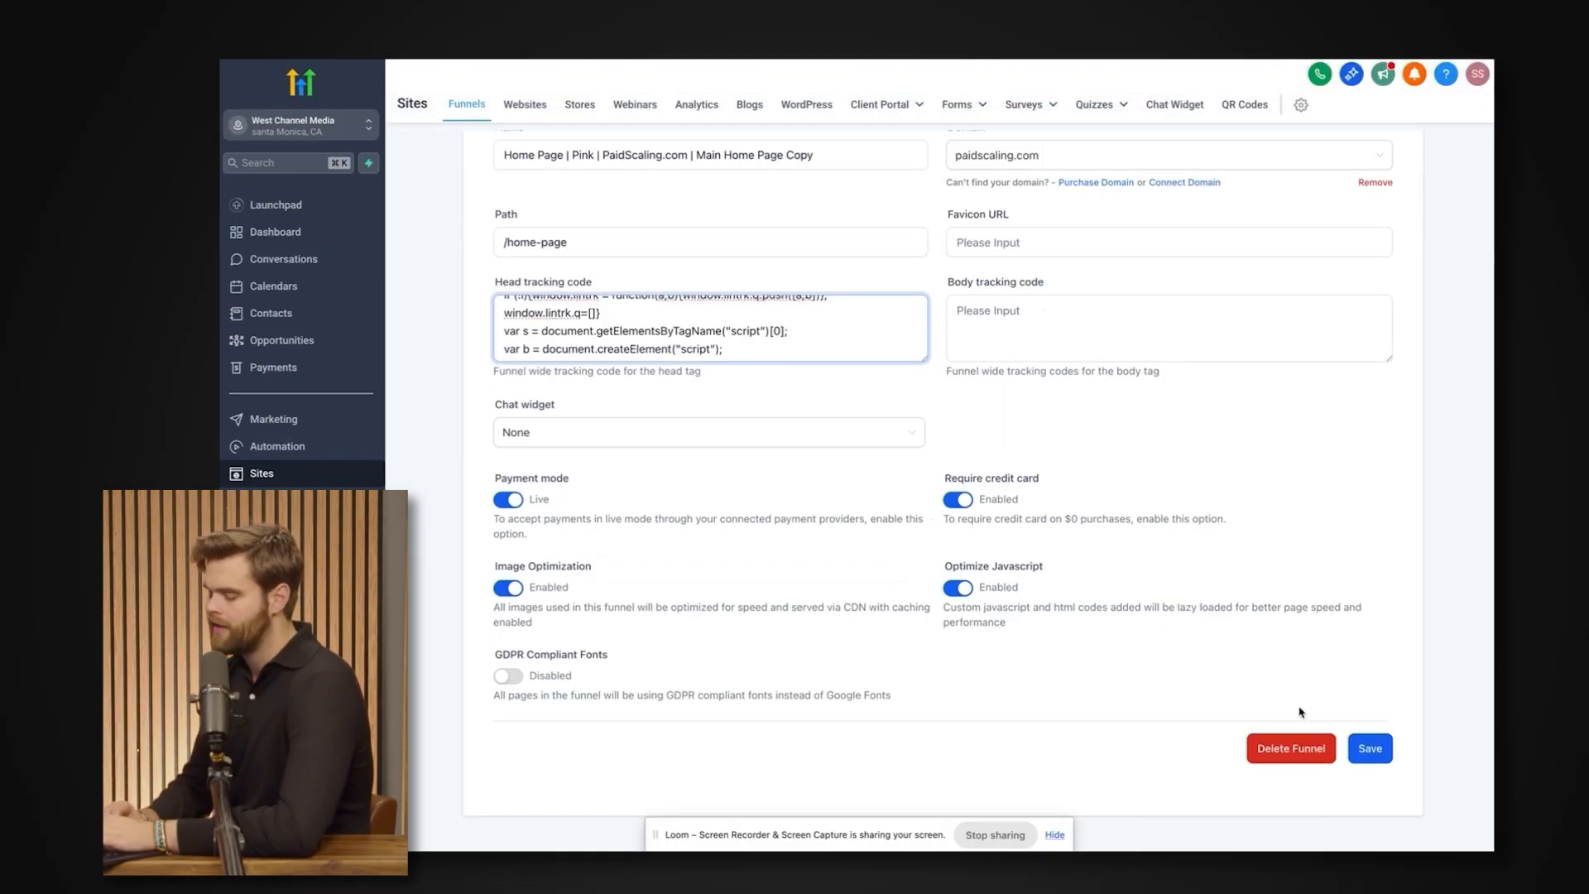
click(1371, 749)
Return to the LinkedIn conversion setup and review the Page load and Event-specific tracking methods and the URL matching rule.
click(1191, 71)
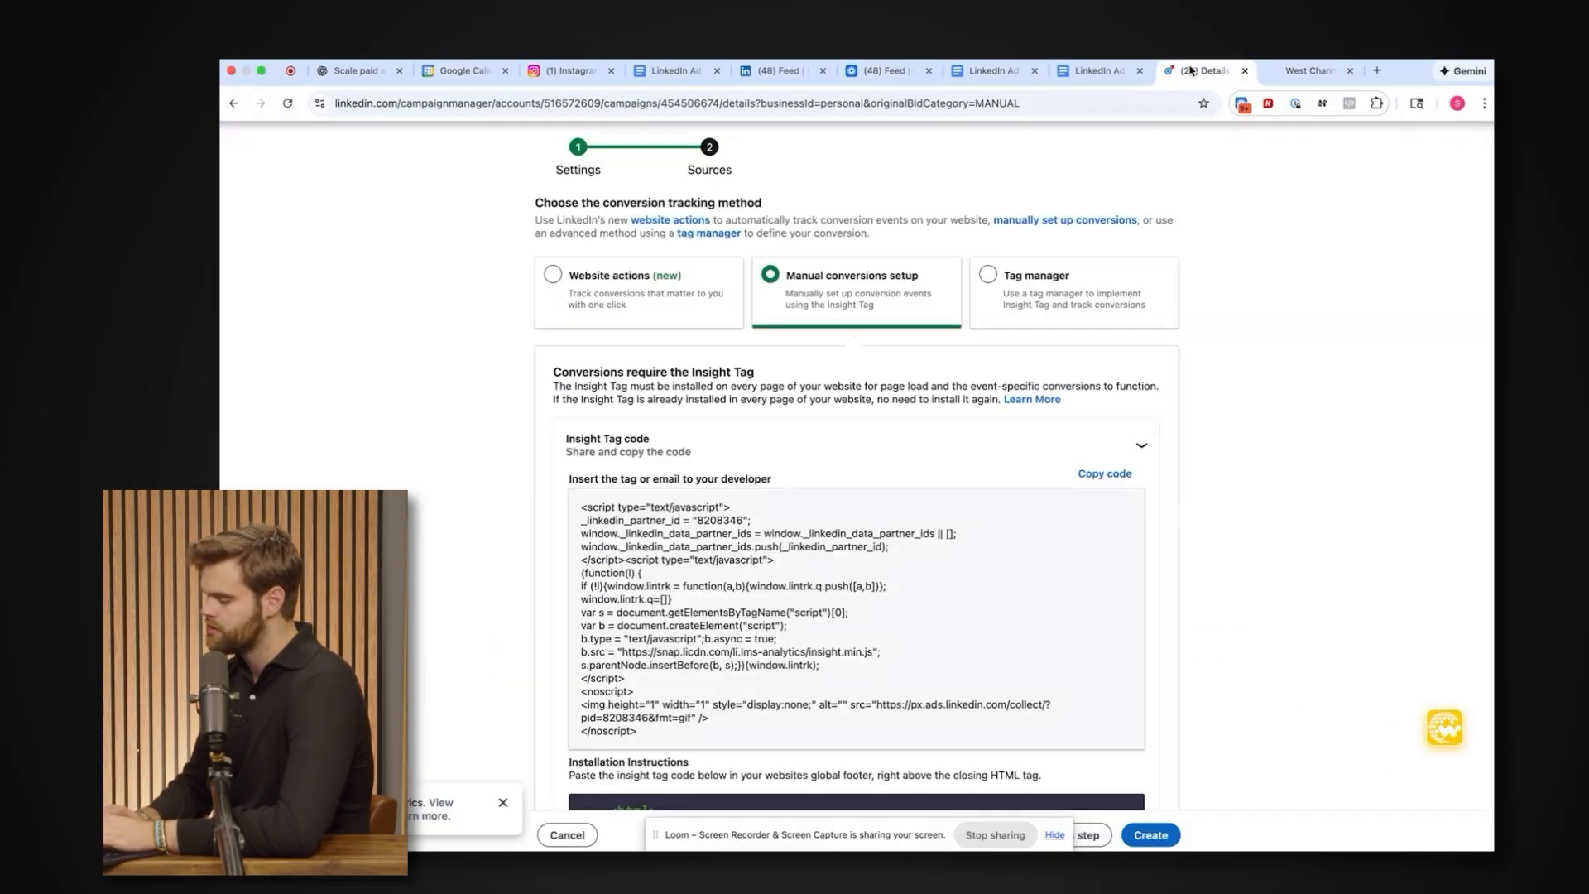
scroll(910, 410, down, 8)
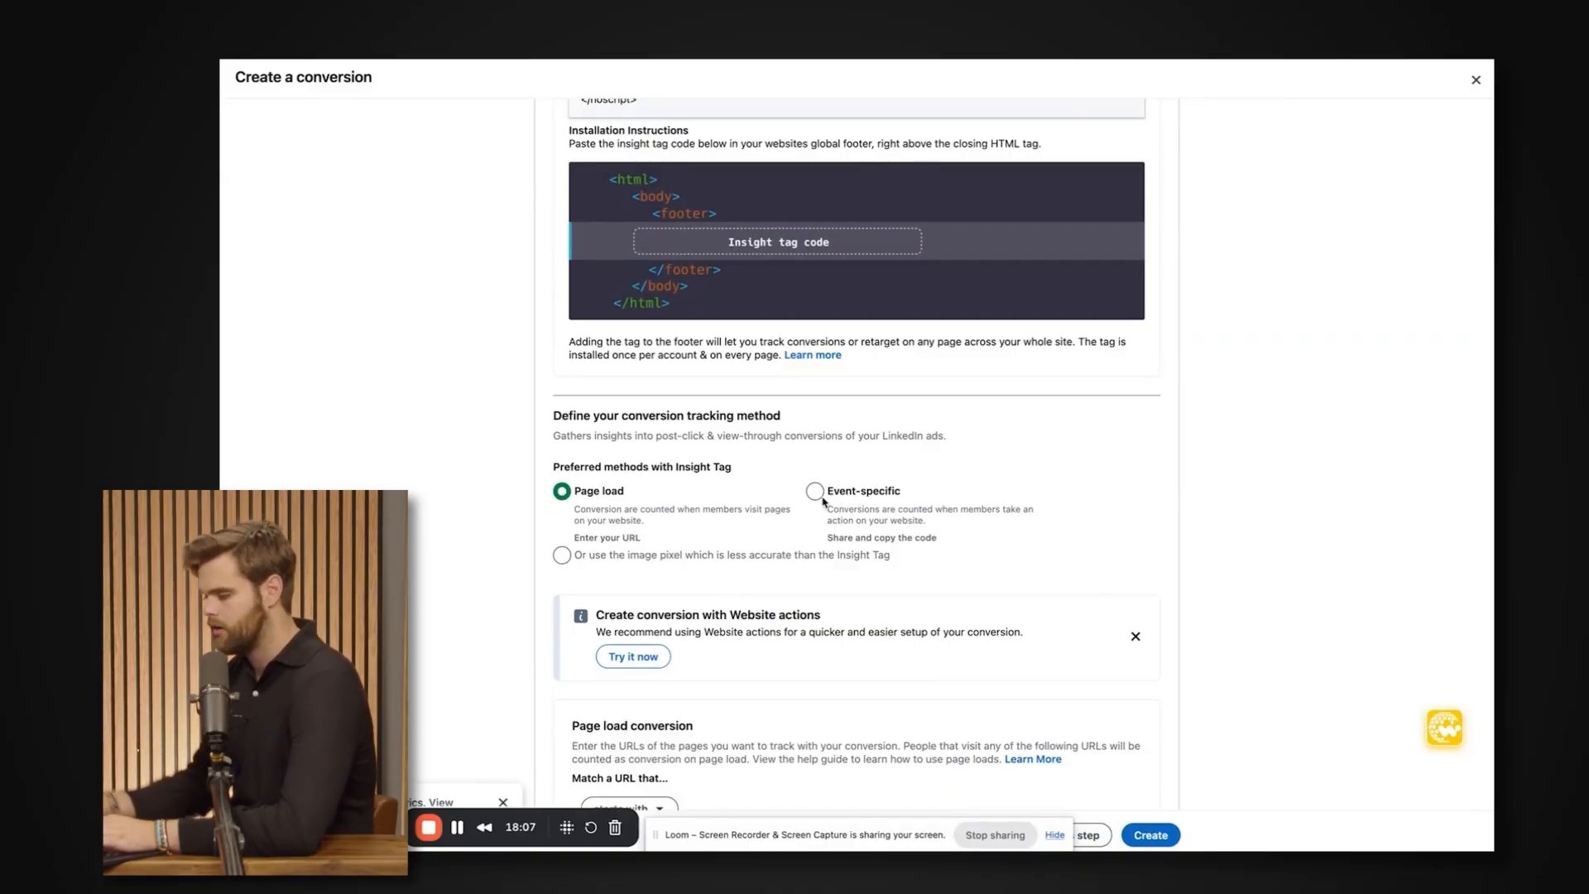
scroll(822, 499, down, 1)
scroll(818, 498, down, 1)
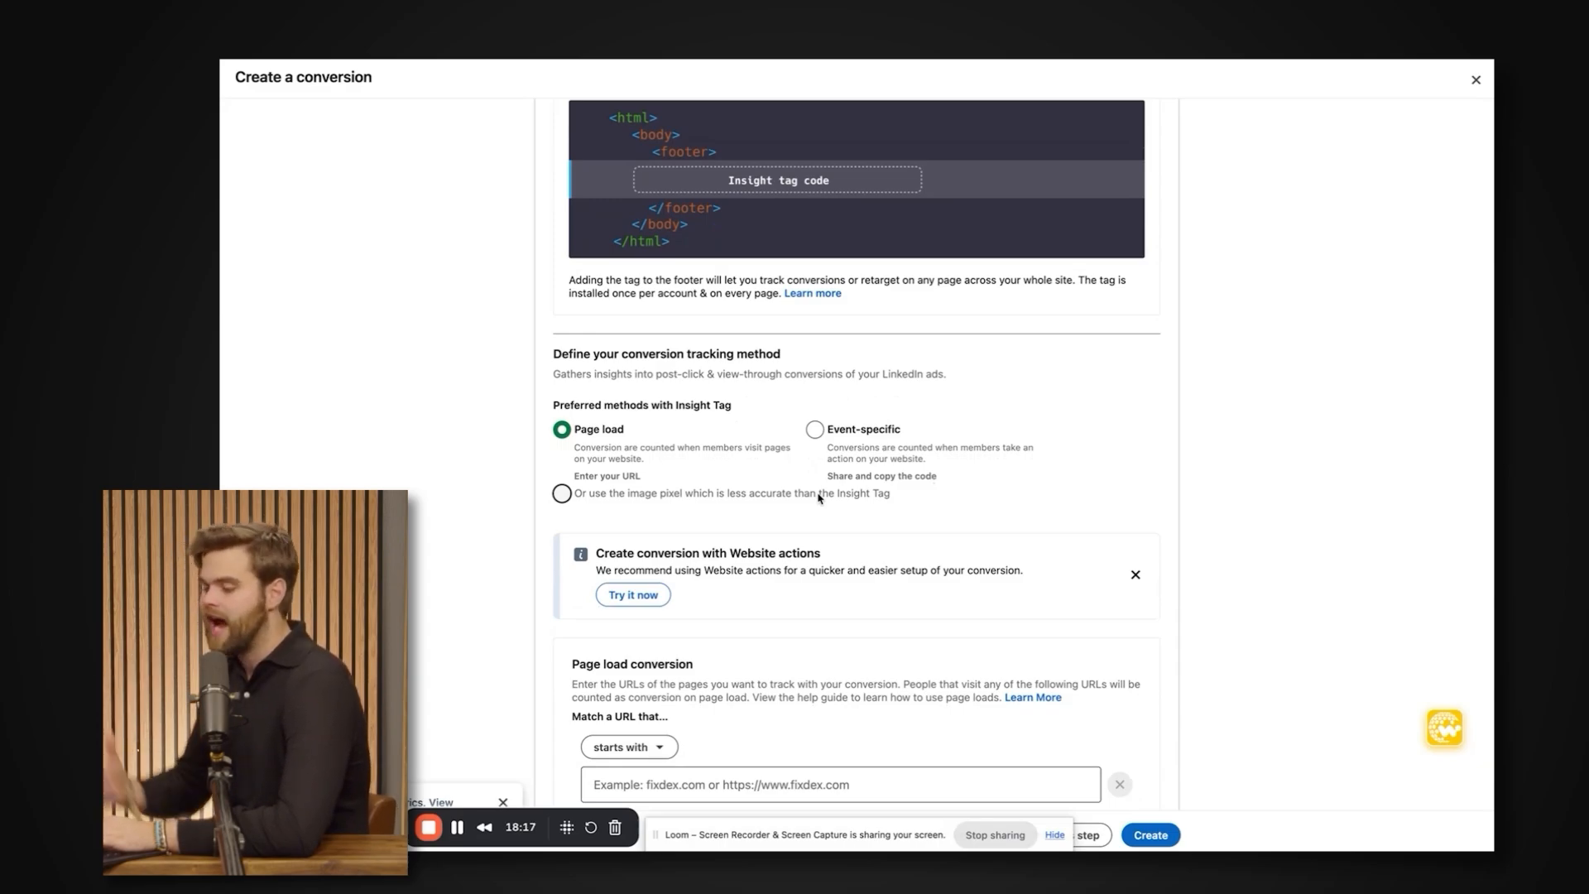
scroll(818, 497, down, 5)
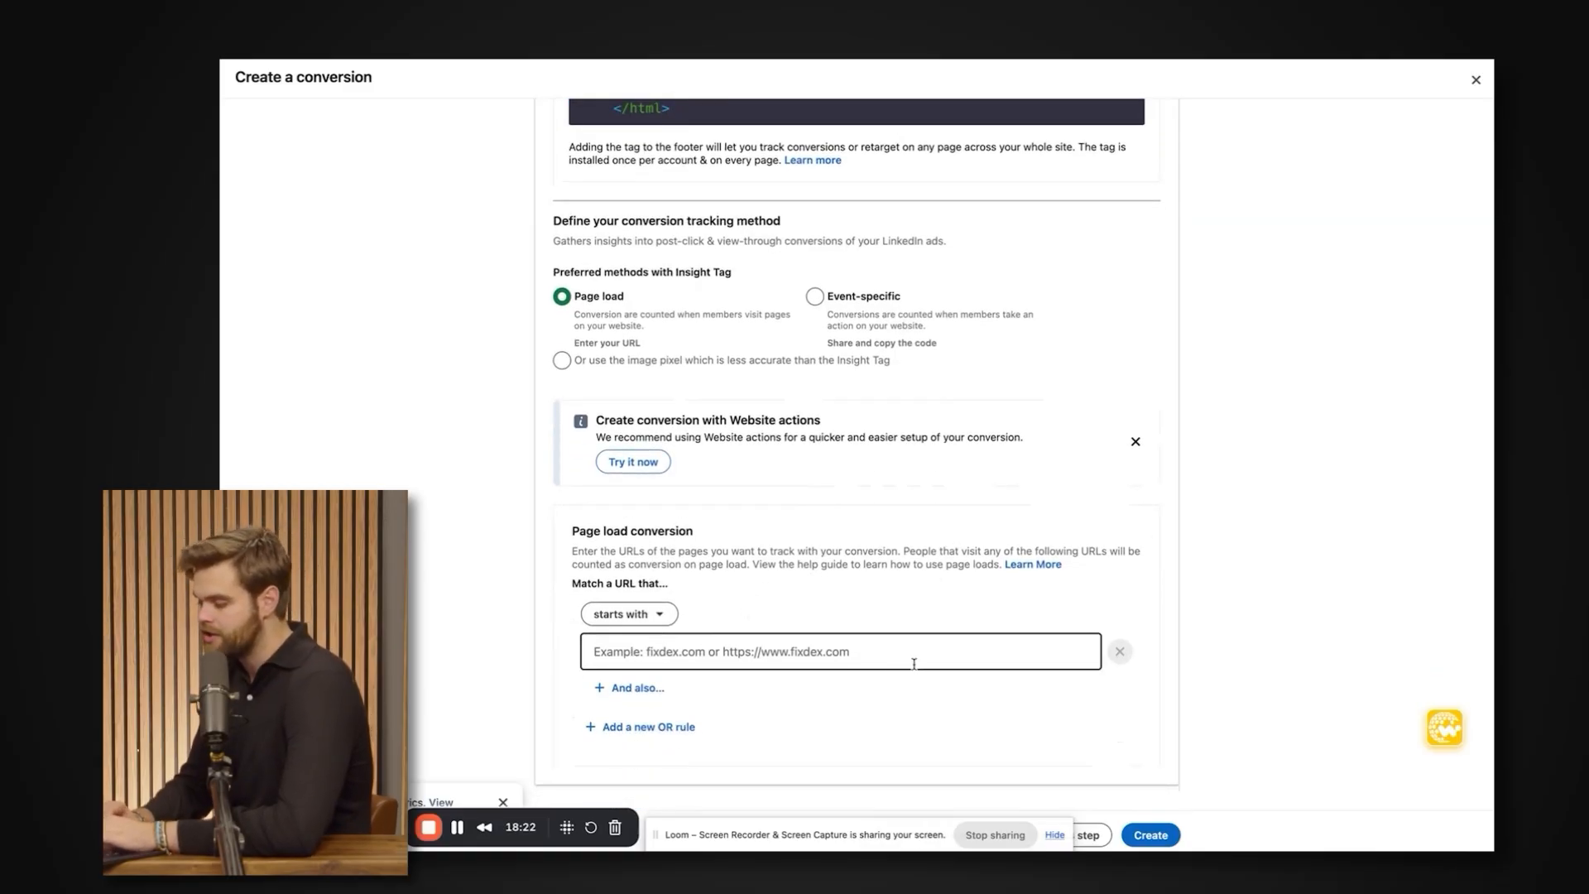
scroll(775, 641, down, 1)
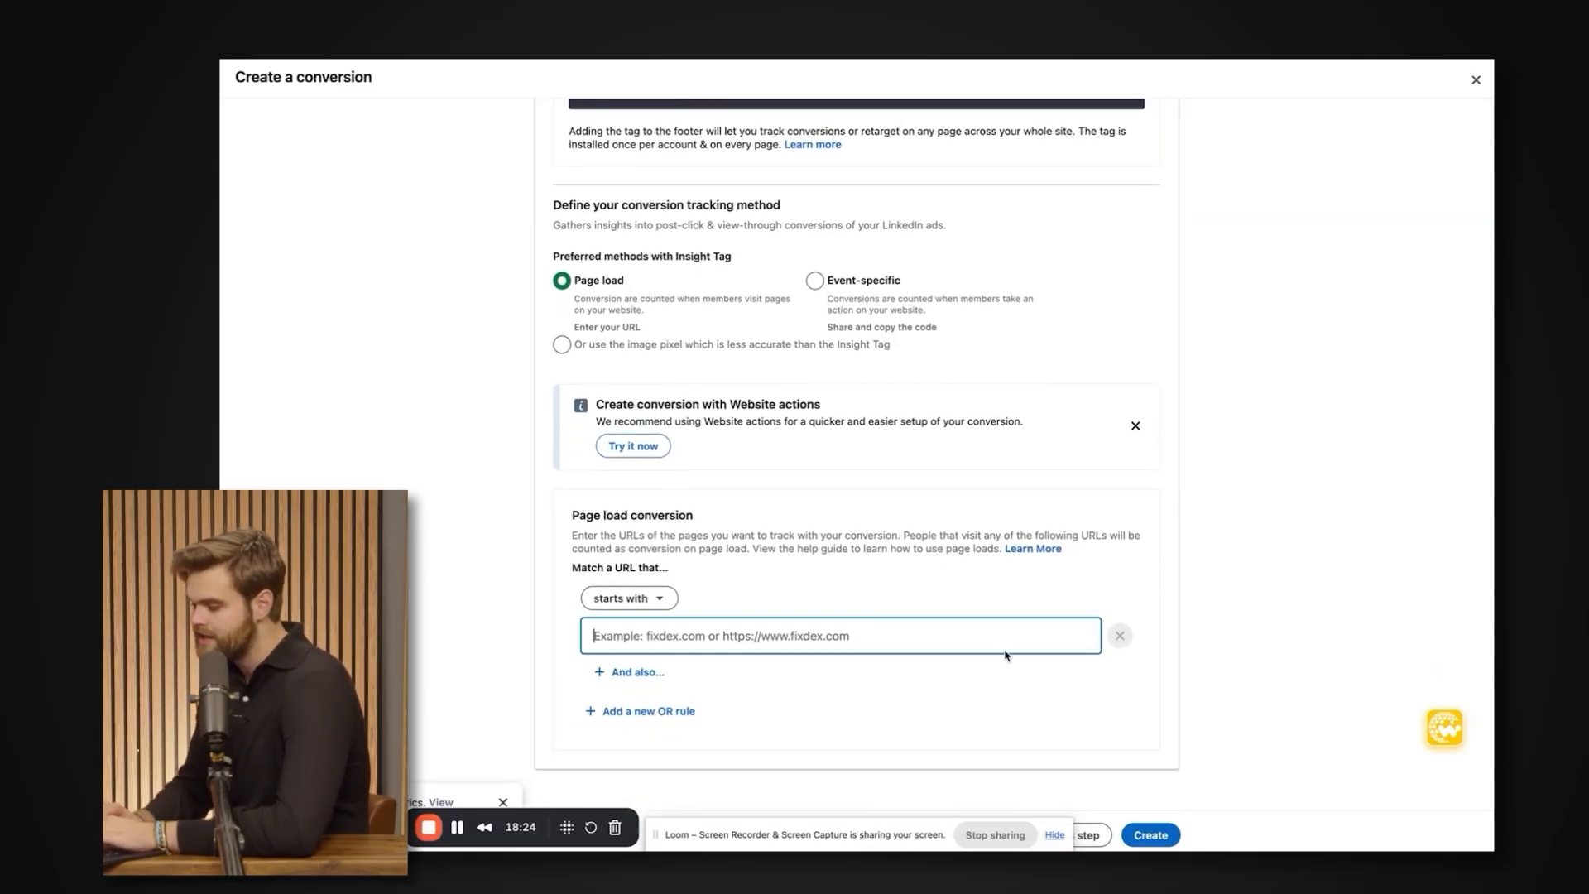
scroll(1006, 656, up, 15)
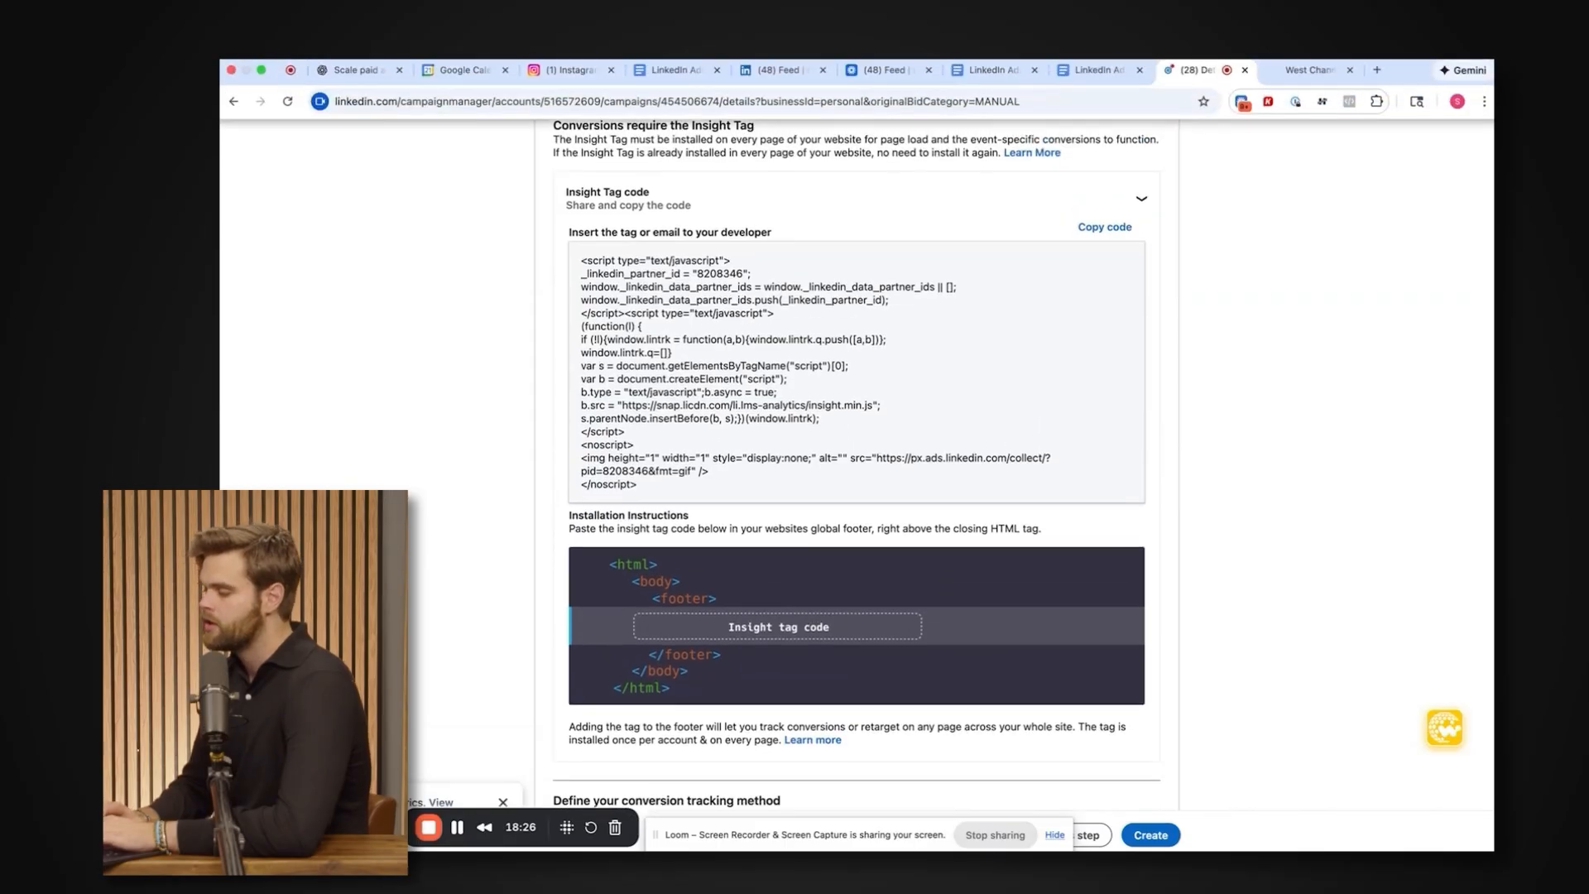
Switch to the HighLevel funnel and look over its funnel steps, such as Home and Thank you.
click(1312, 70)
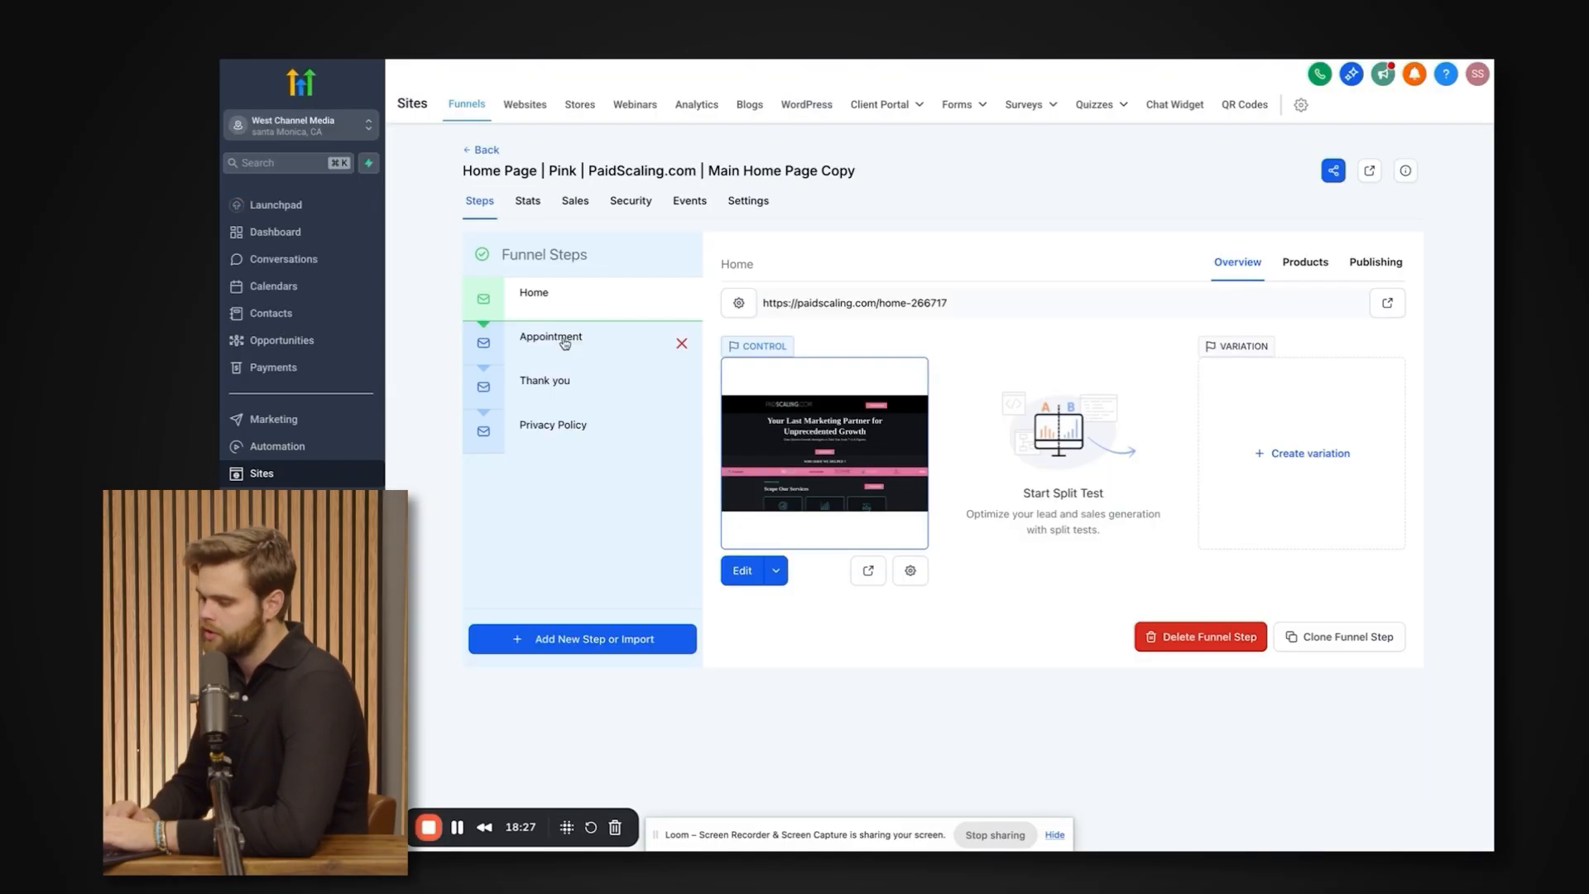
click(563, 387)
click(575, 296)
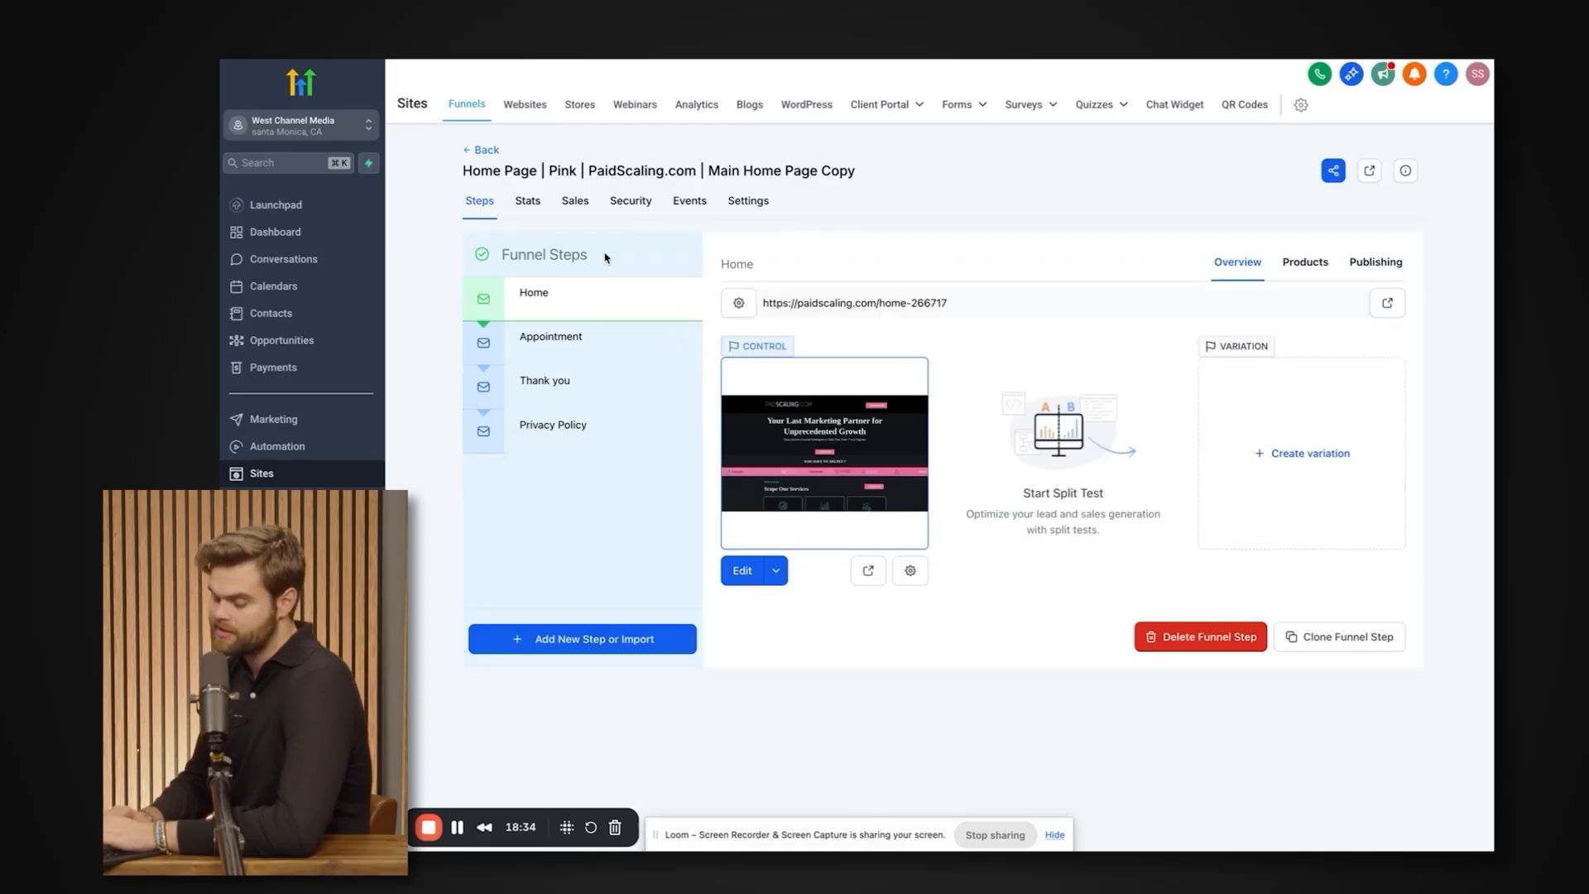
View the Thank you funnel step and its URL, and return to the LinkedIn Insight Tag conversion setup.
click(602, 389)
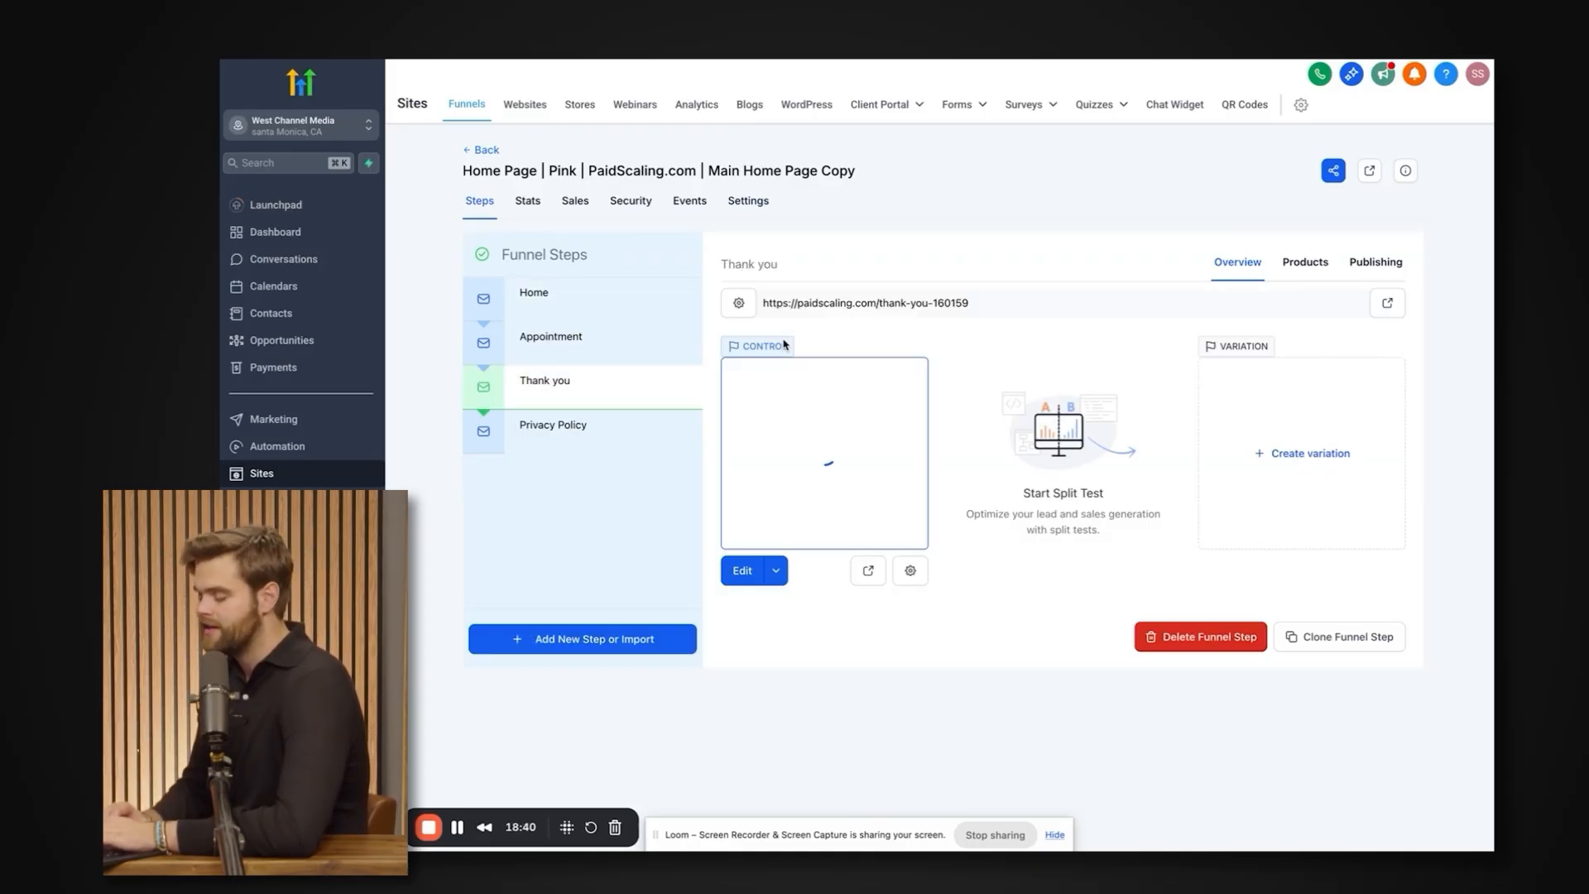
mouse_move(1187, 65)
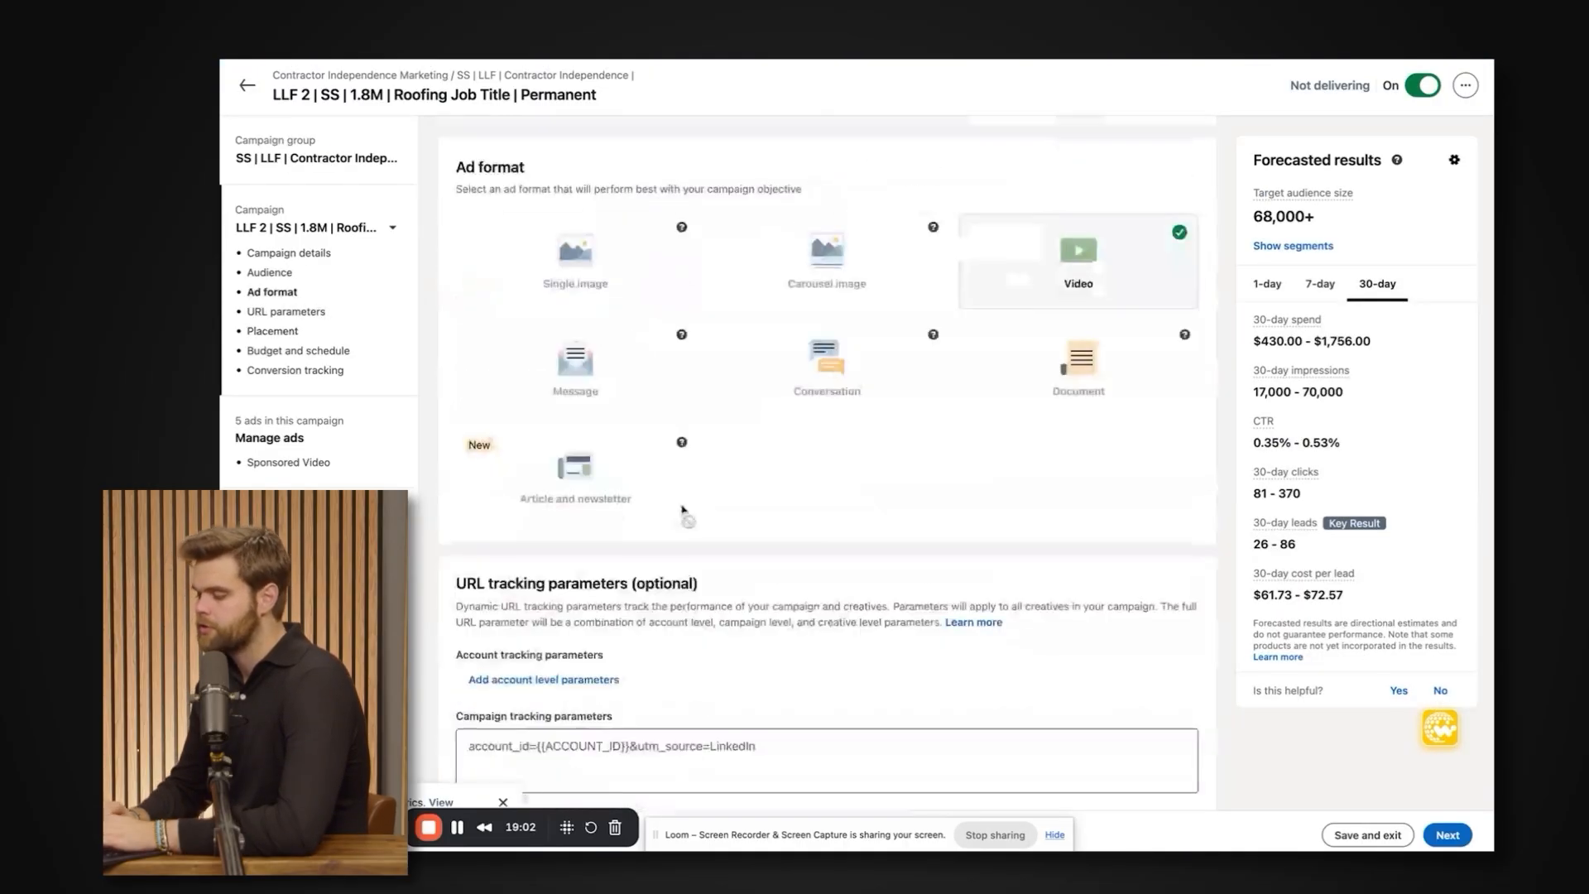
scroll(683, 510, down, 15)
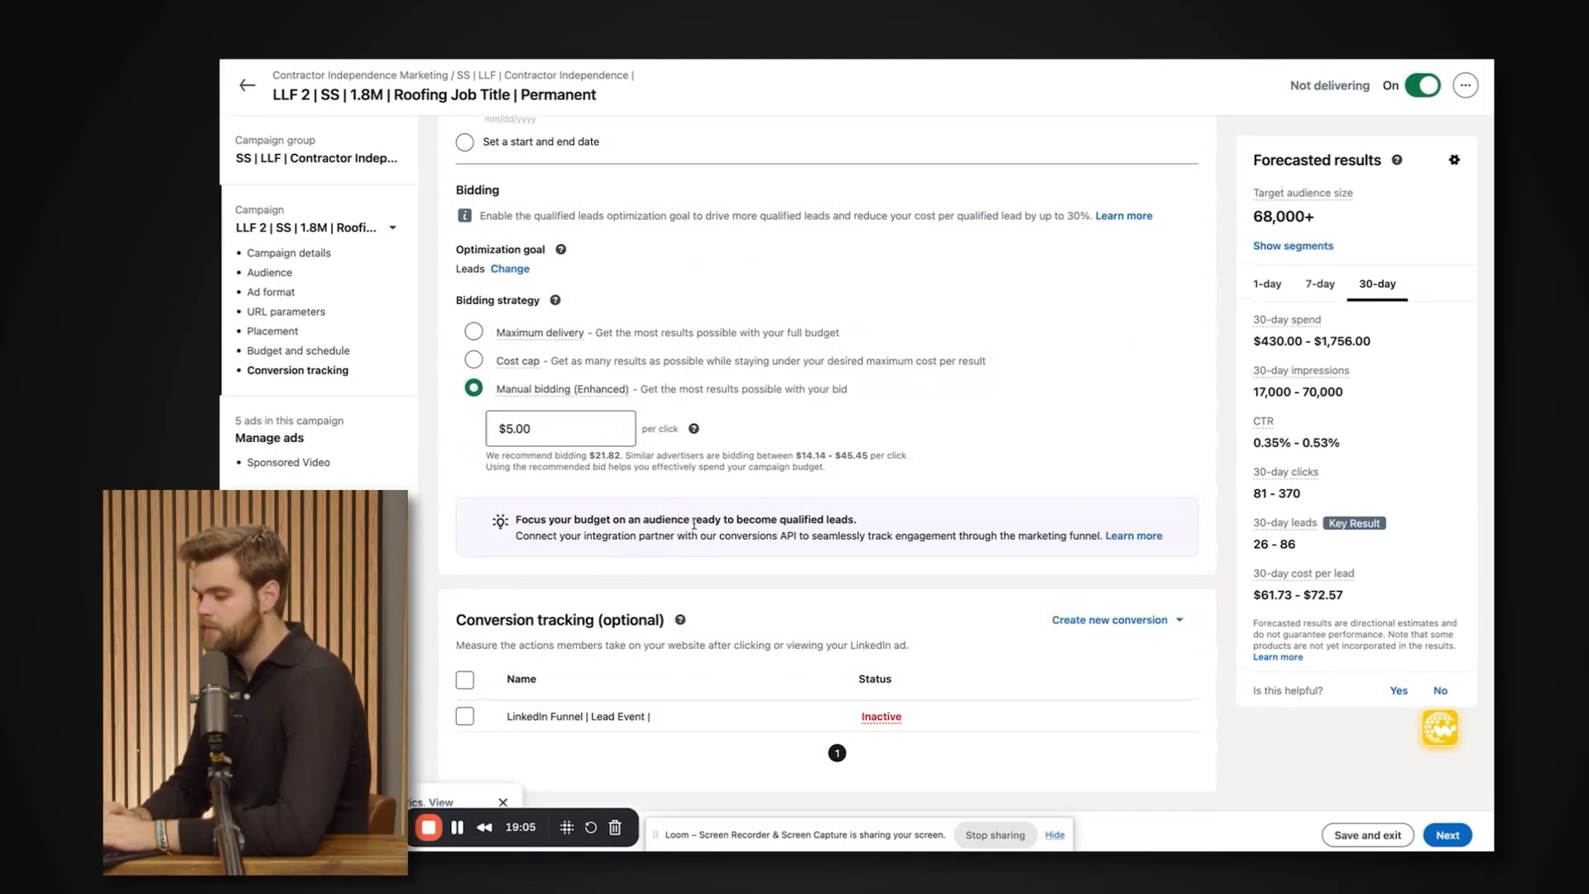
Look over the campaign's optional Conversion tracking section and continue to the campaign's ads.
triple_click(519, 622)
triple_click(620, 646)
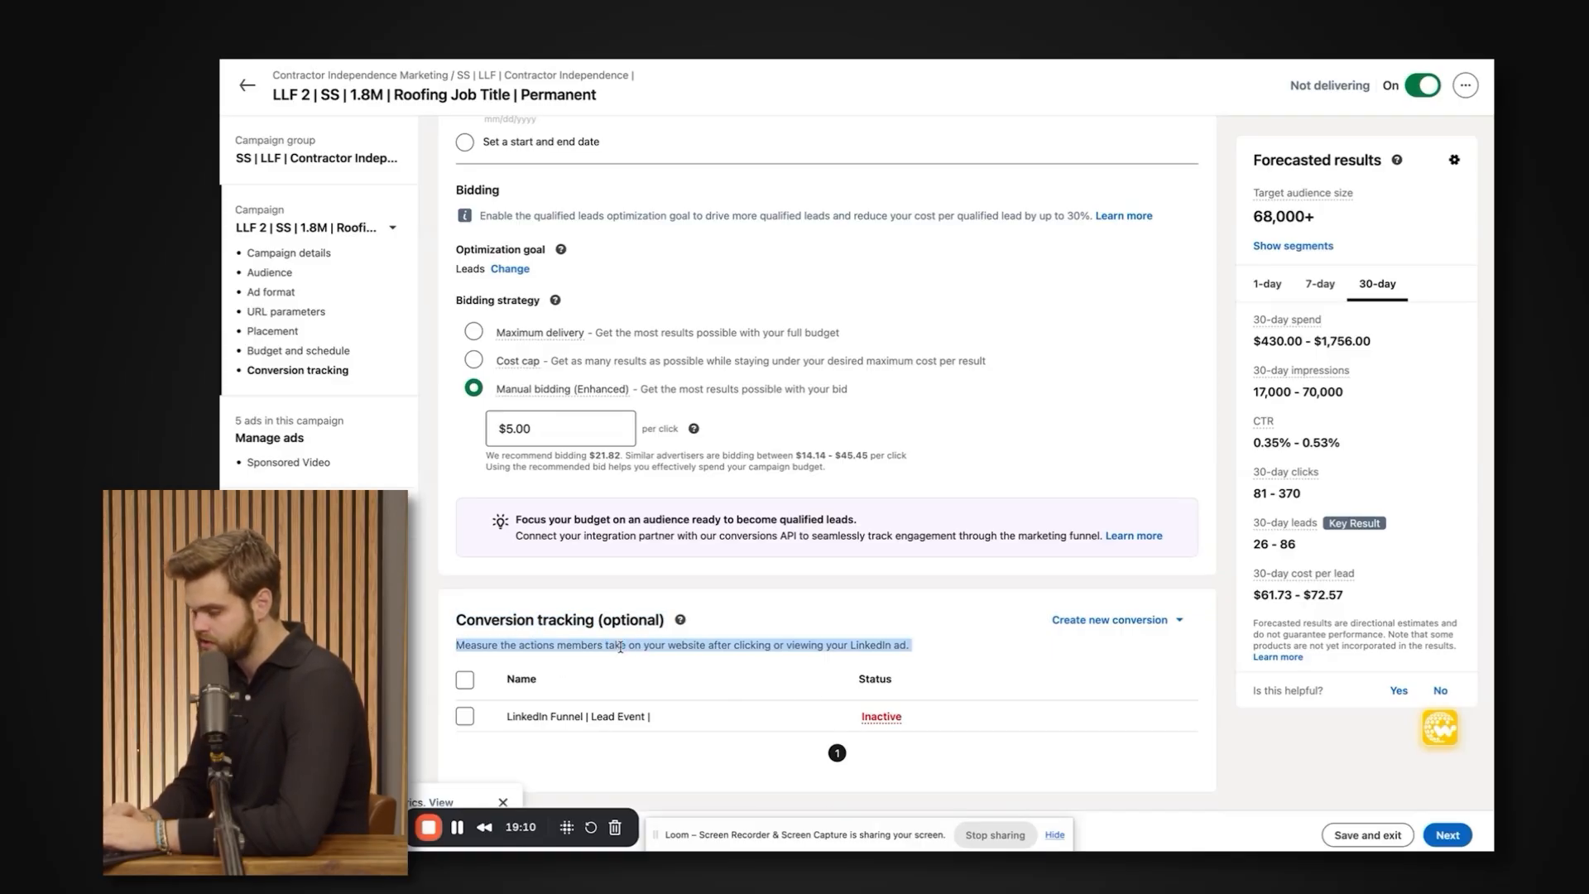
click(1444, 835)
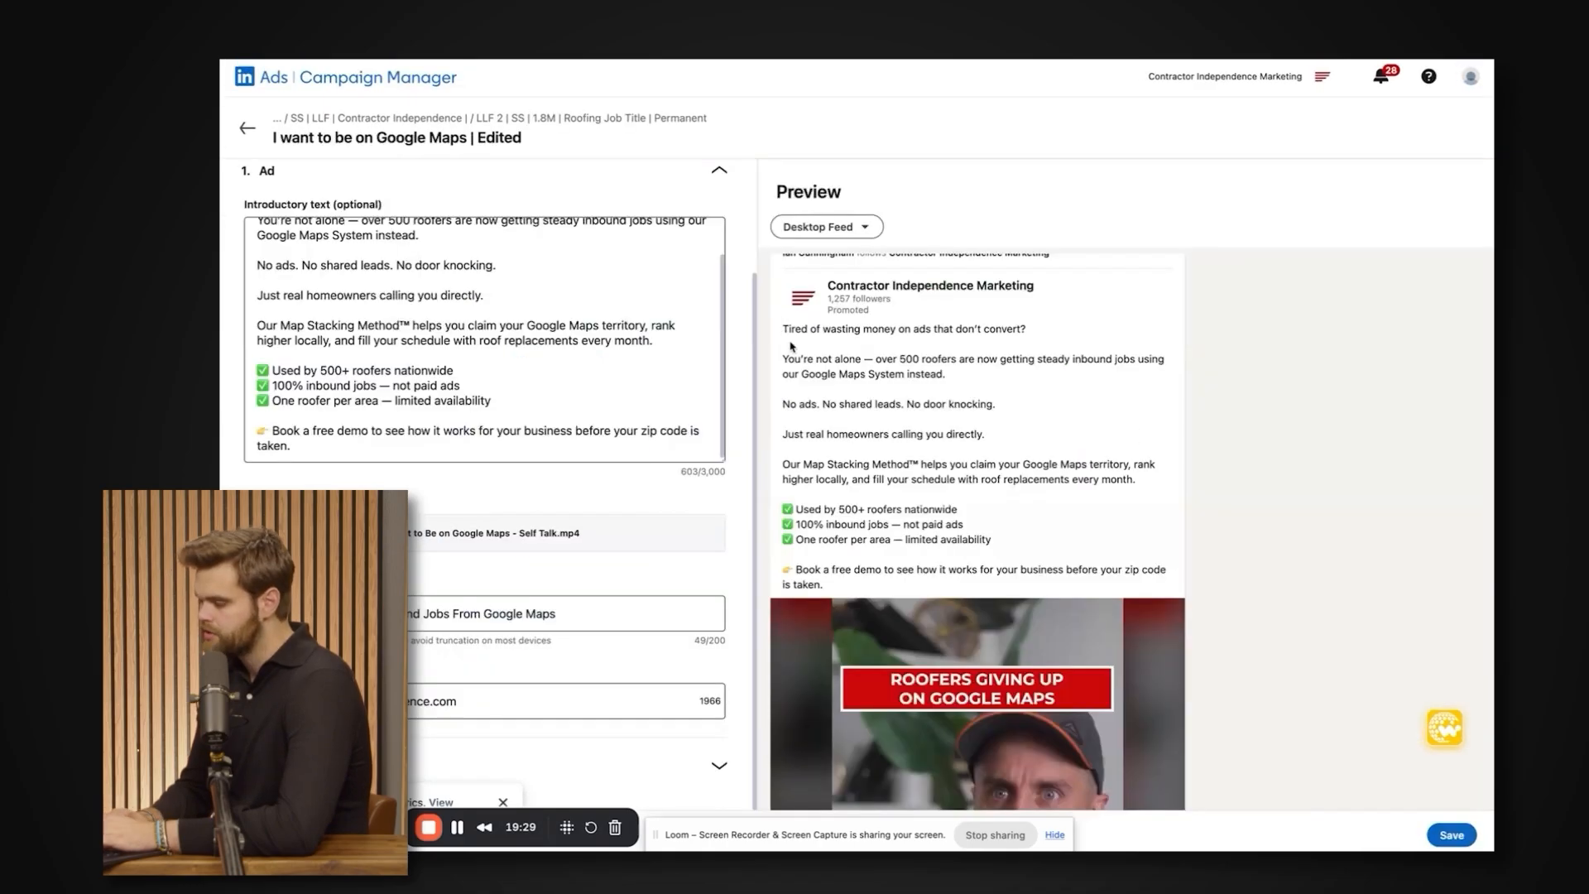
Review the introductory text and headline of the ad "I want to be on Google Maps | Edited".
click(646, 443)
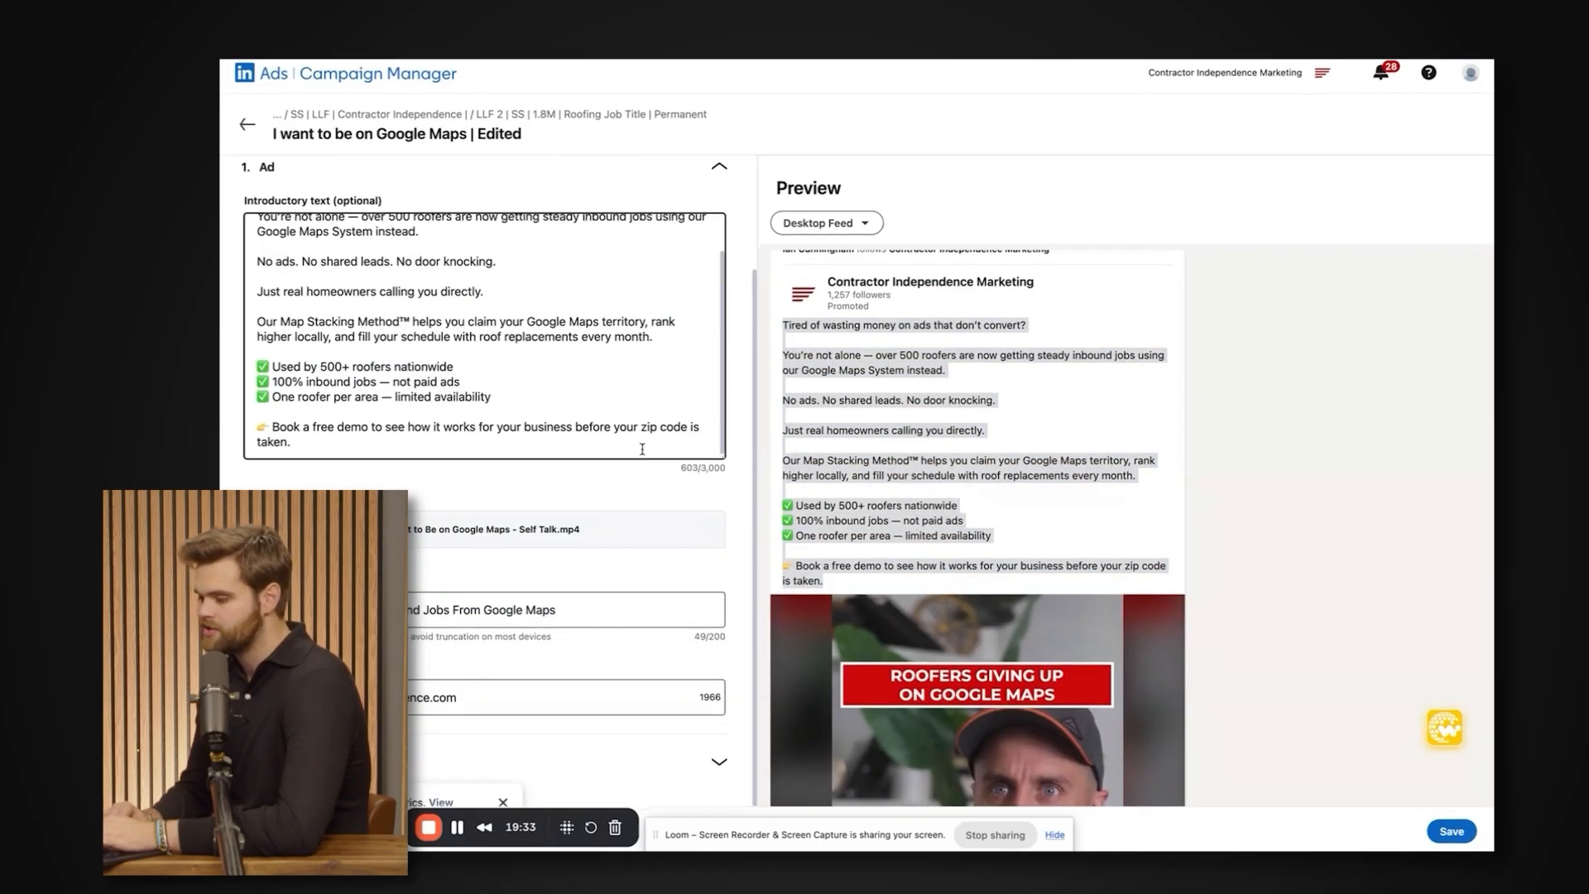
click(609, 616)
key(ctrl+a)
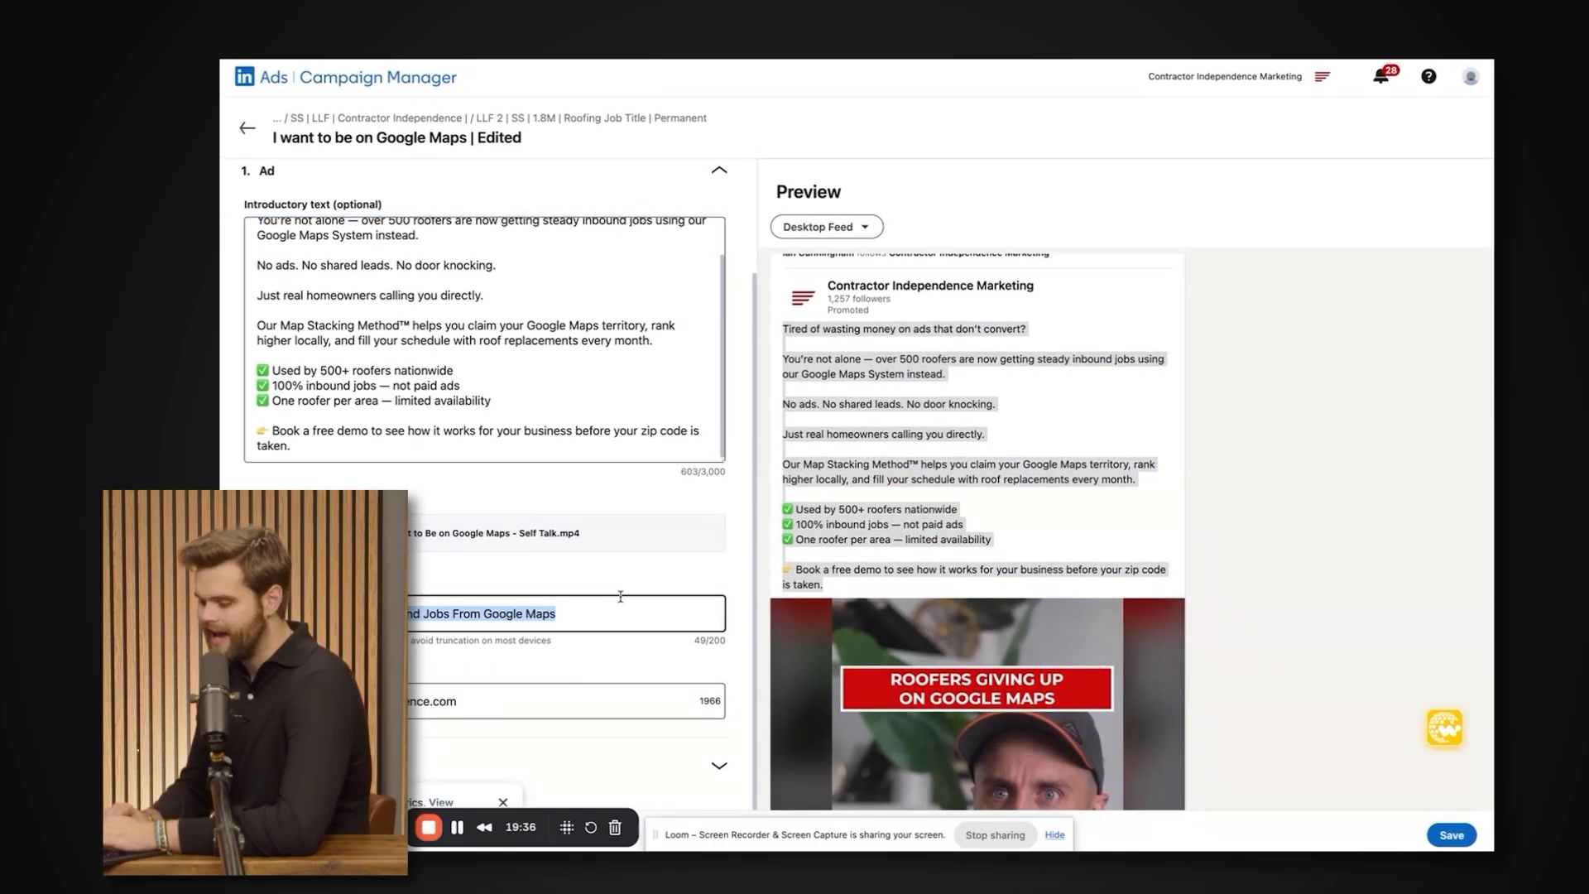
scroll(667, 522, up, 1)
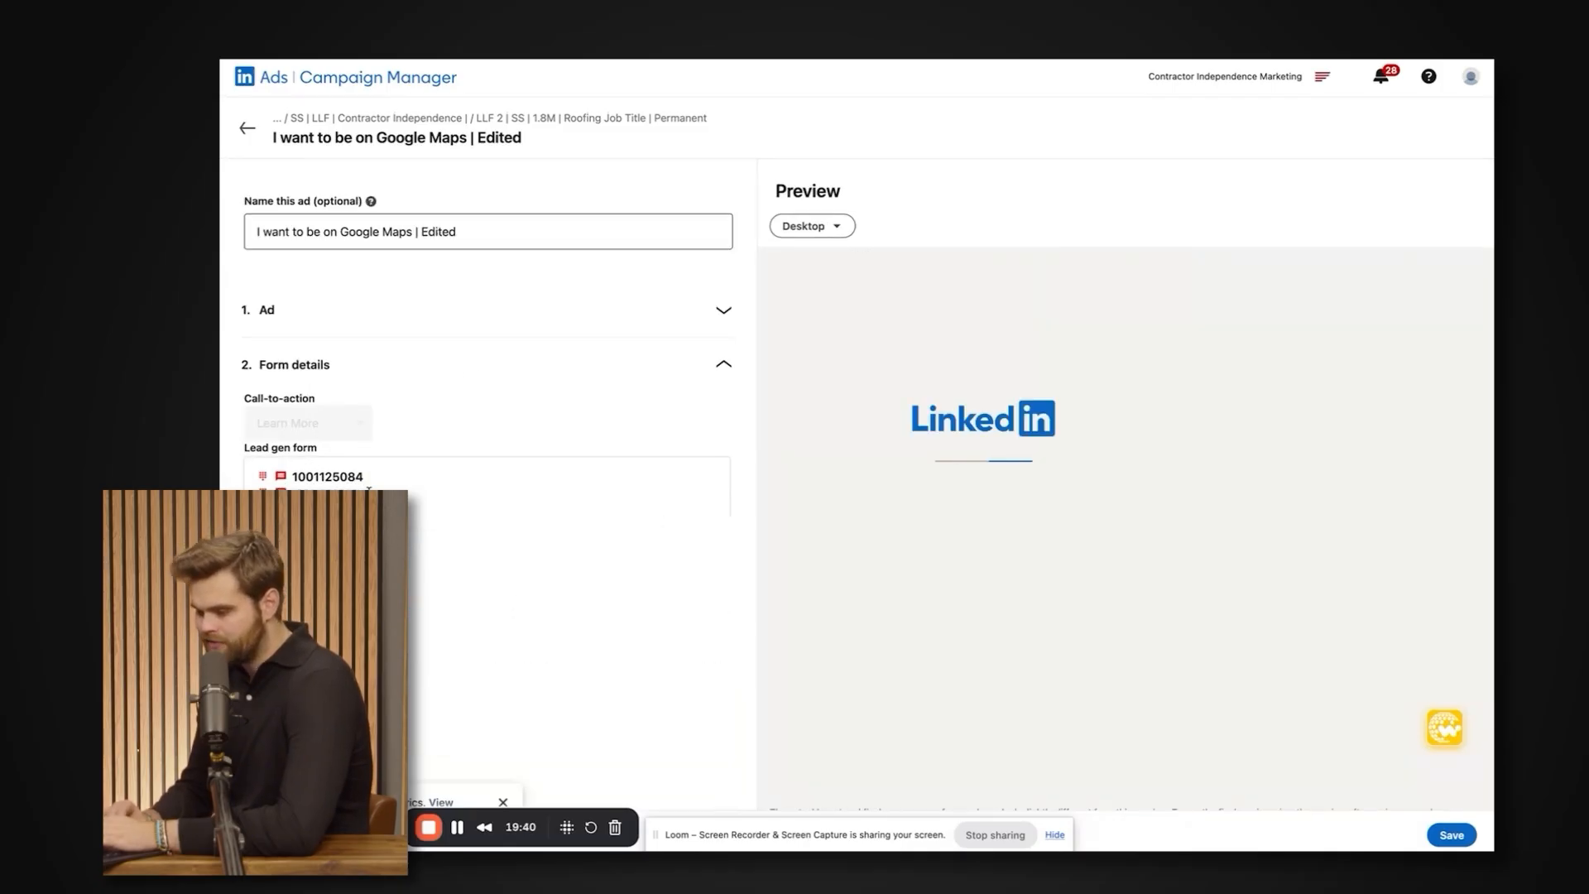
Examine the ad's attached lead gen form and the headline and details text in its preview.
double_click(298, 479)
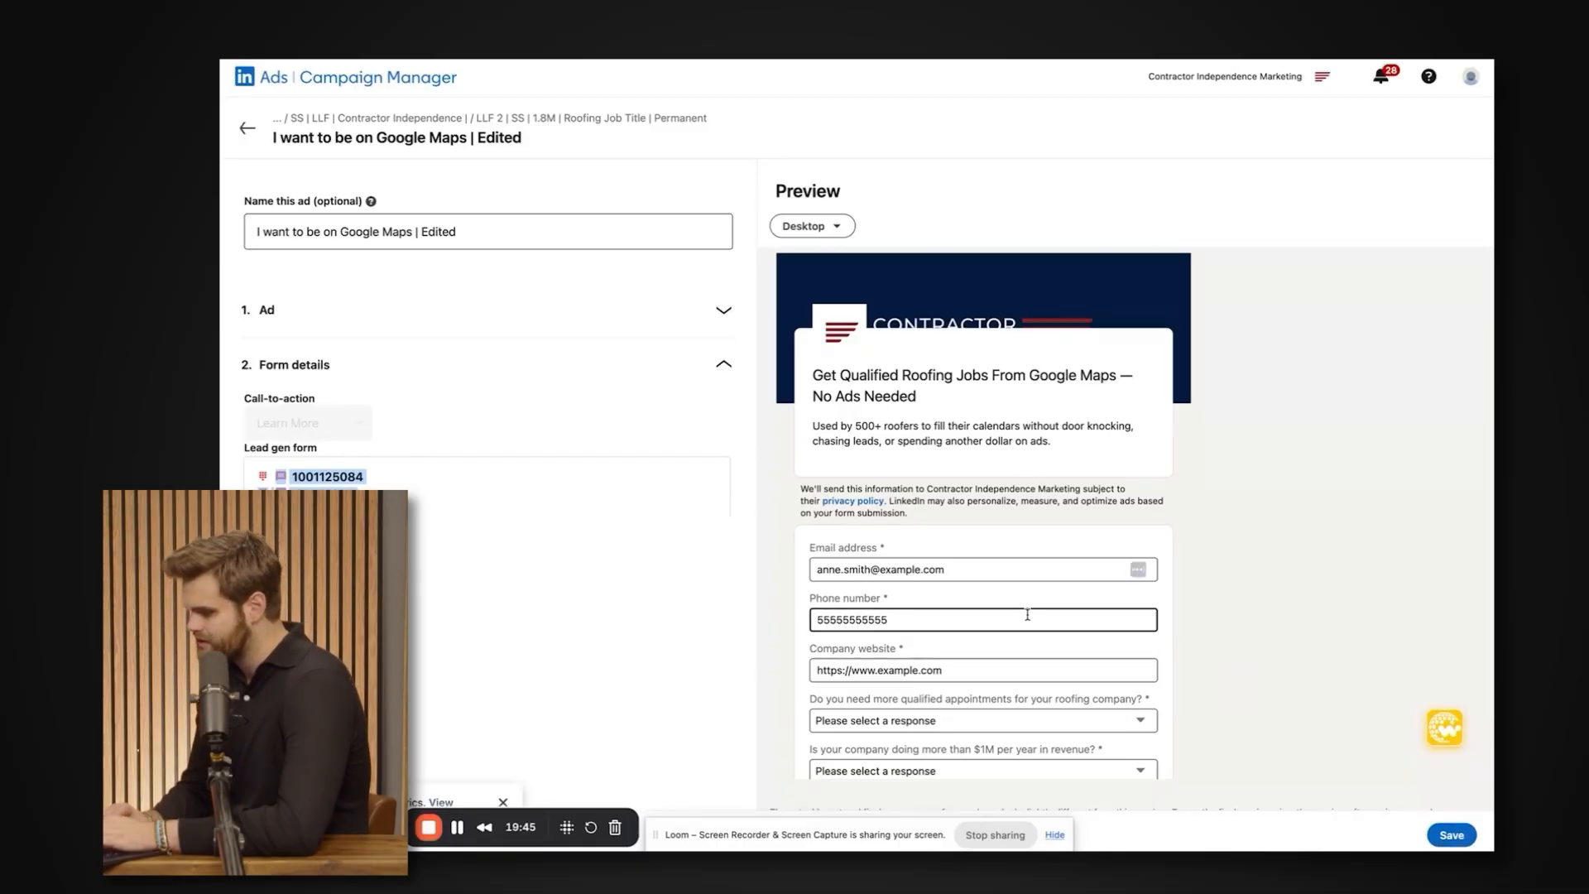
triple_click(851, 372)
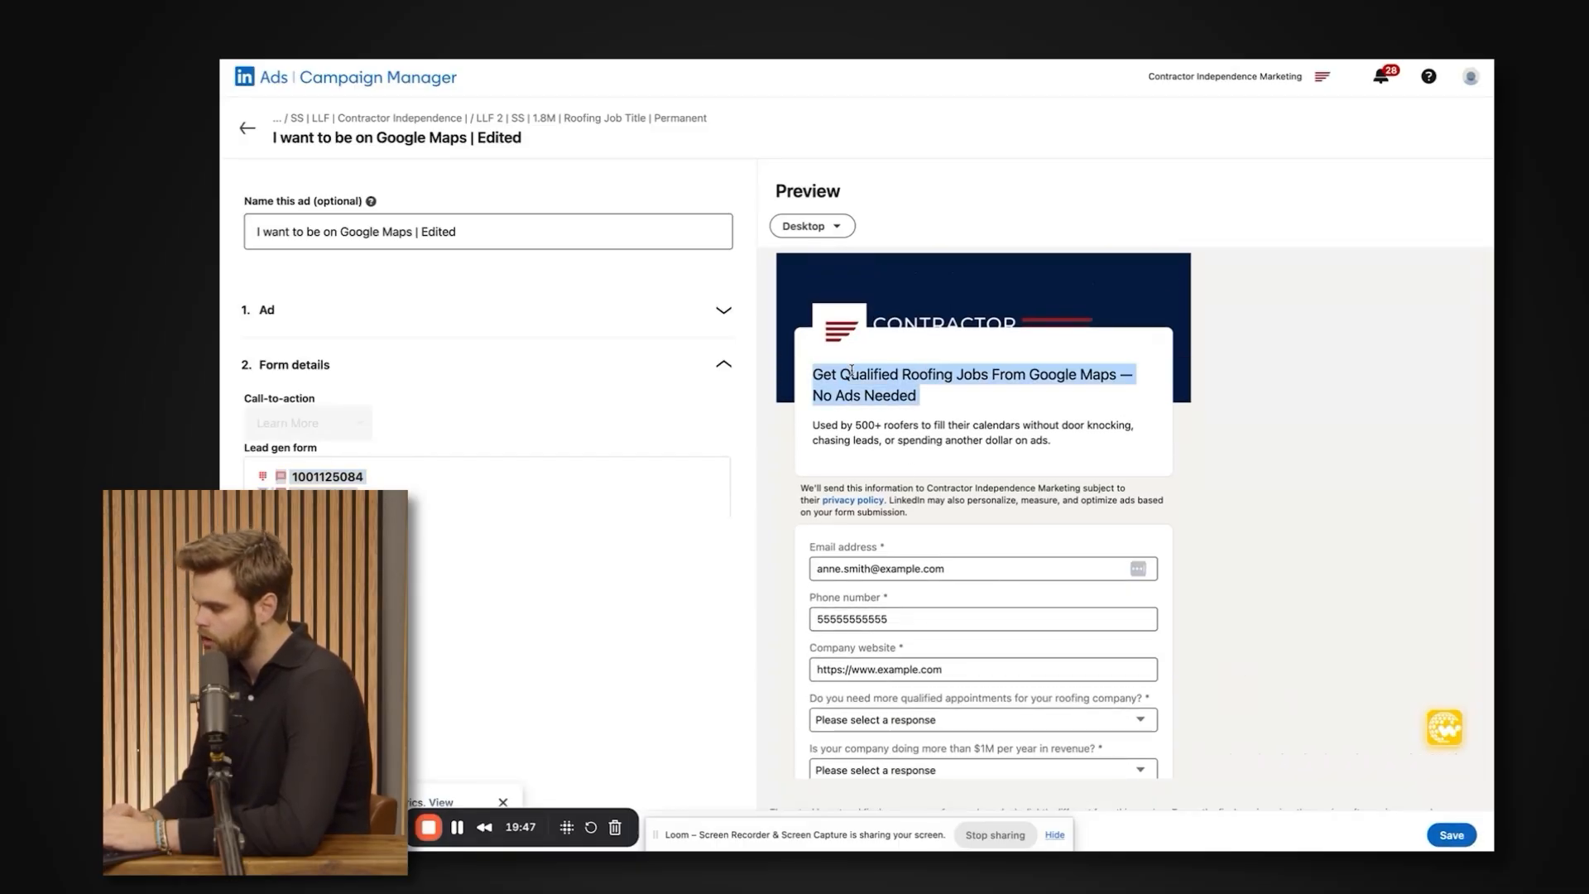
triple_click(851, 372)
triple_click(853, 422)
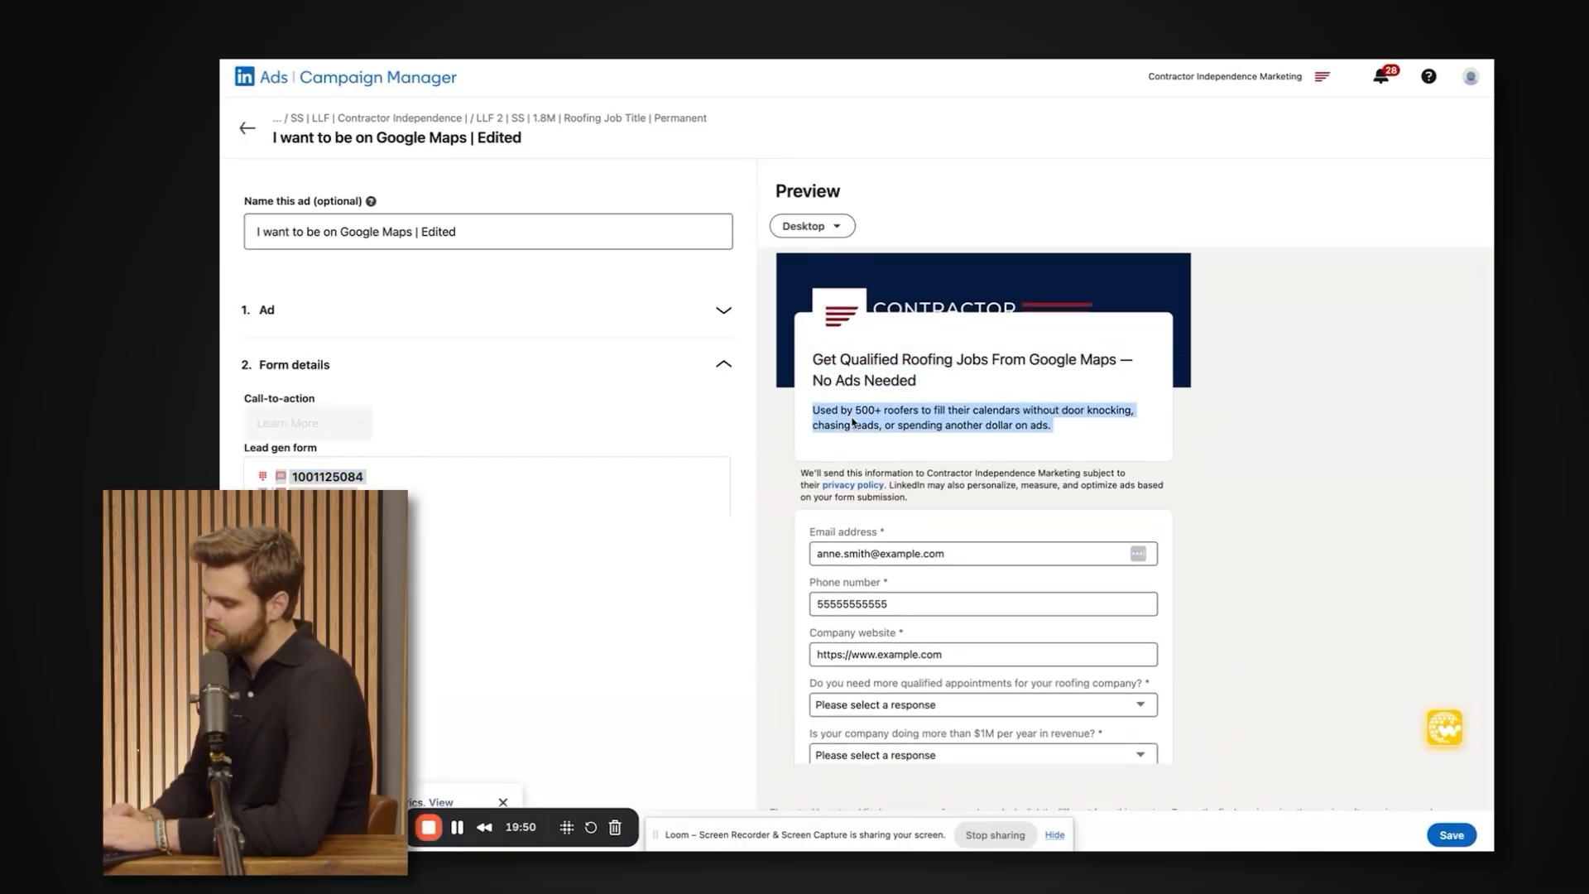
drag(852, 419, 834, 417)
triple_click(866, 416)
scroll(865, 416, down, 1)
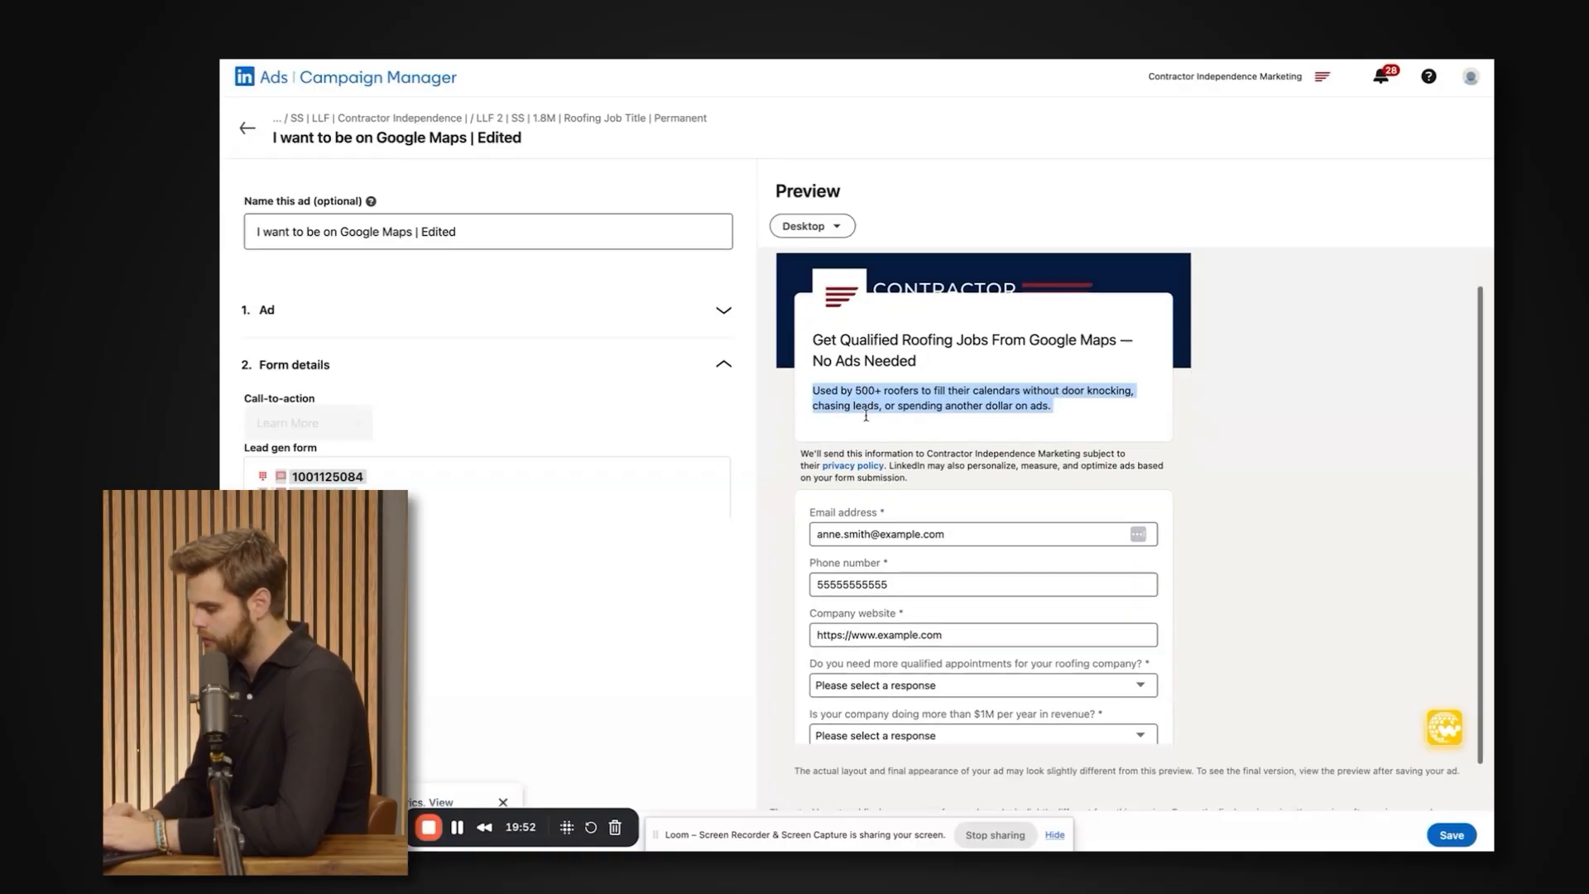
double_click(862, 399)
triple_click(863, 399)
scroll(863, 399, down, 1)
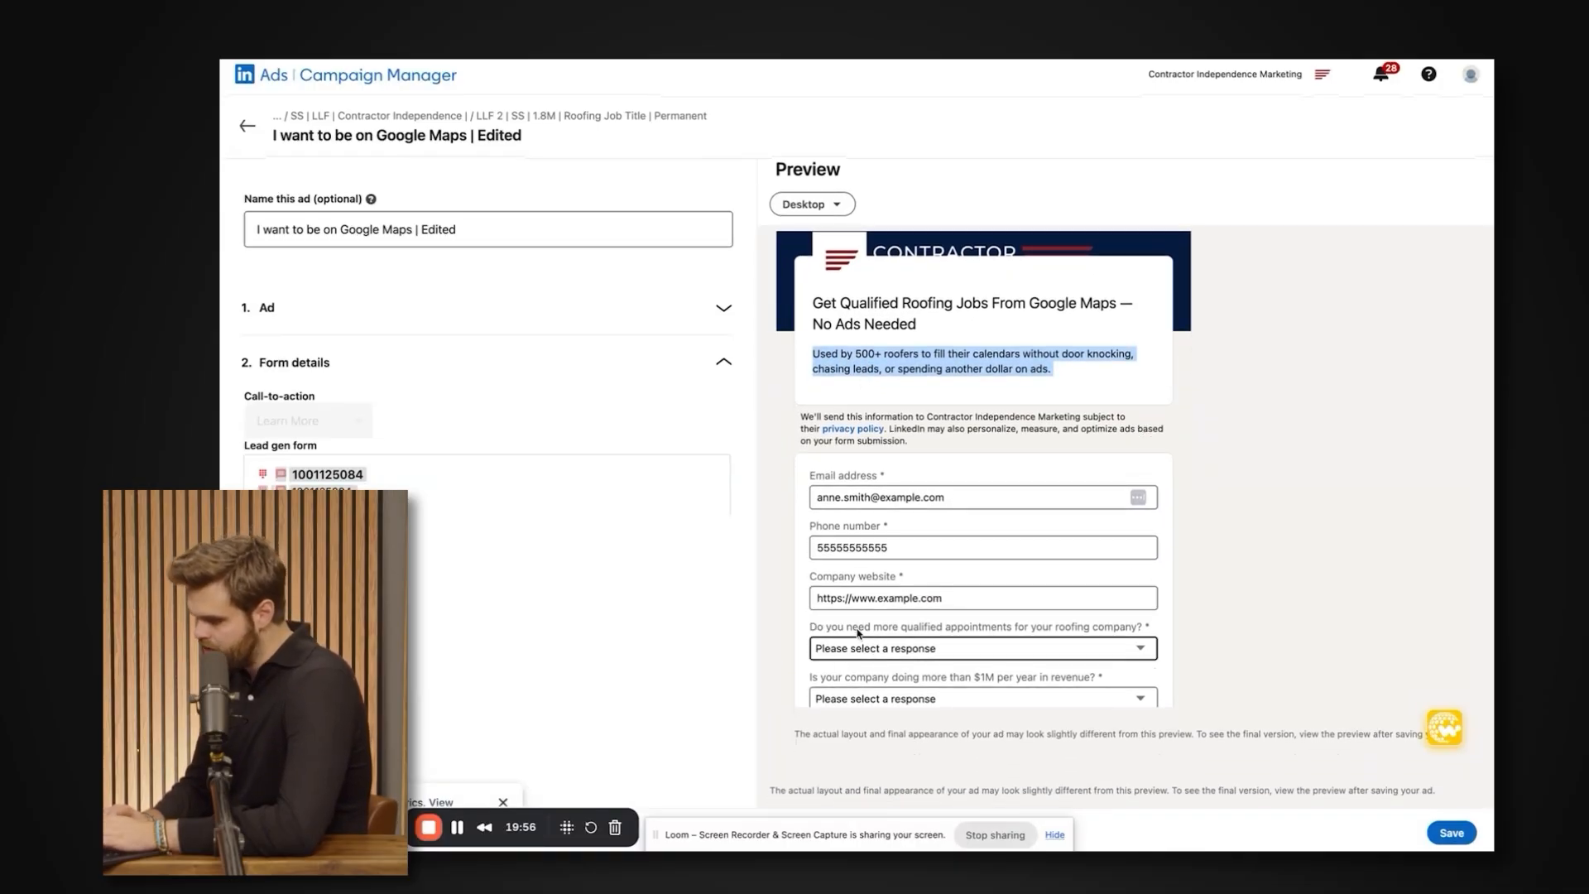
Examine the form preview's custom questions about qualified appointments and $1M yearly revenue, and its company website field.
drag(808, 631, 991, 630)
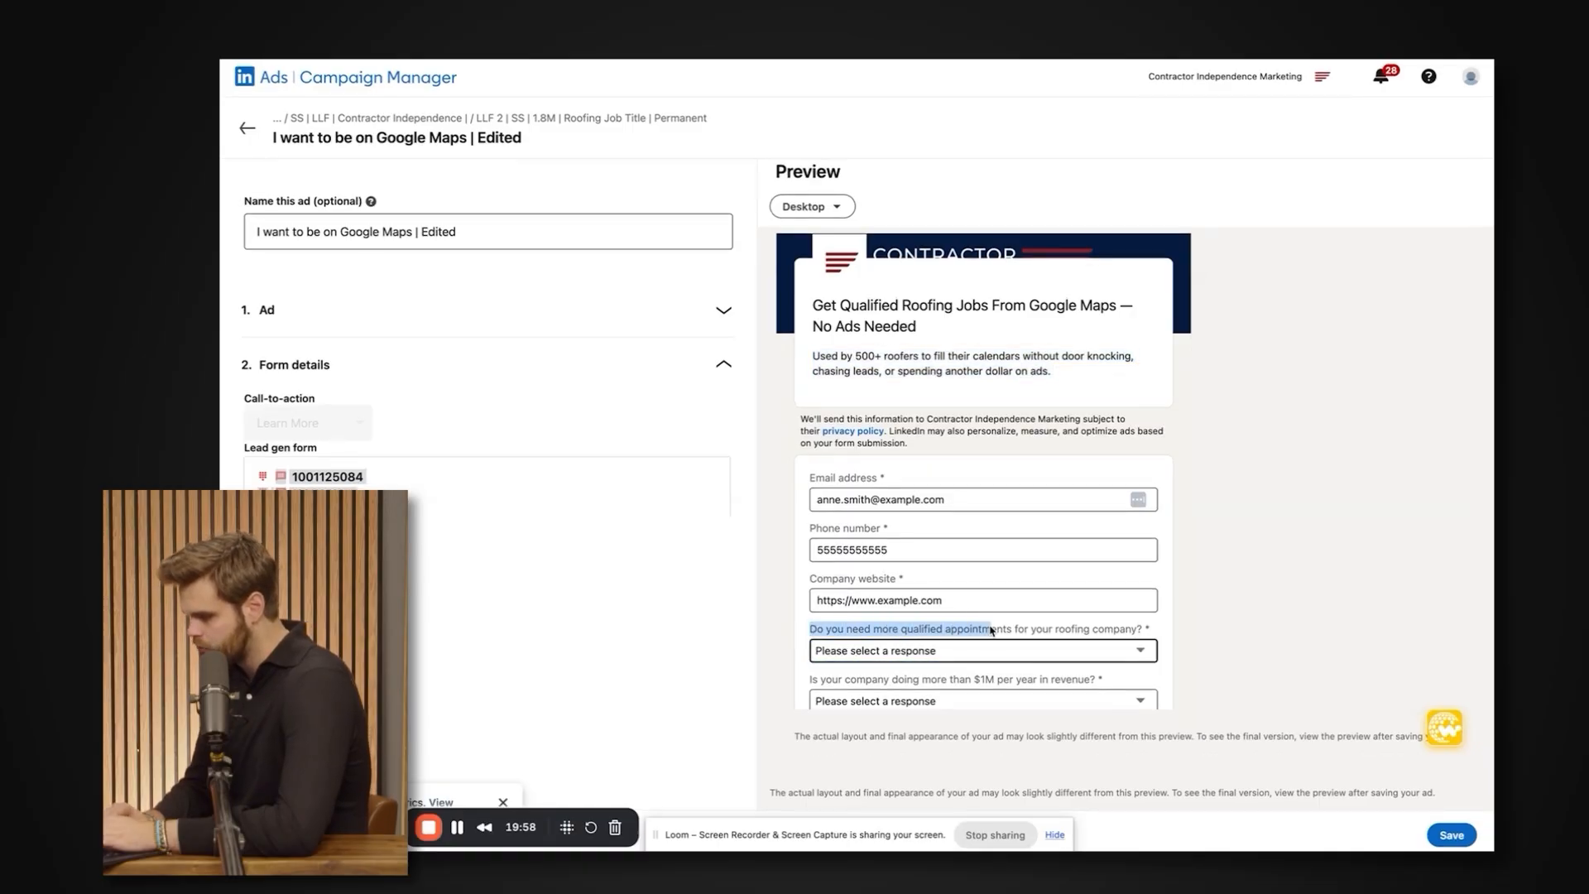
double_click(866, 680)
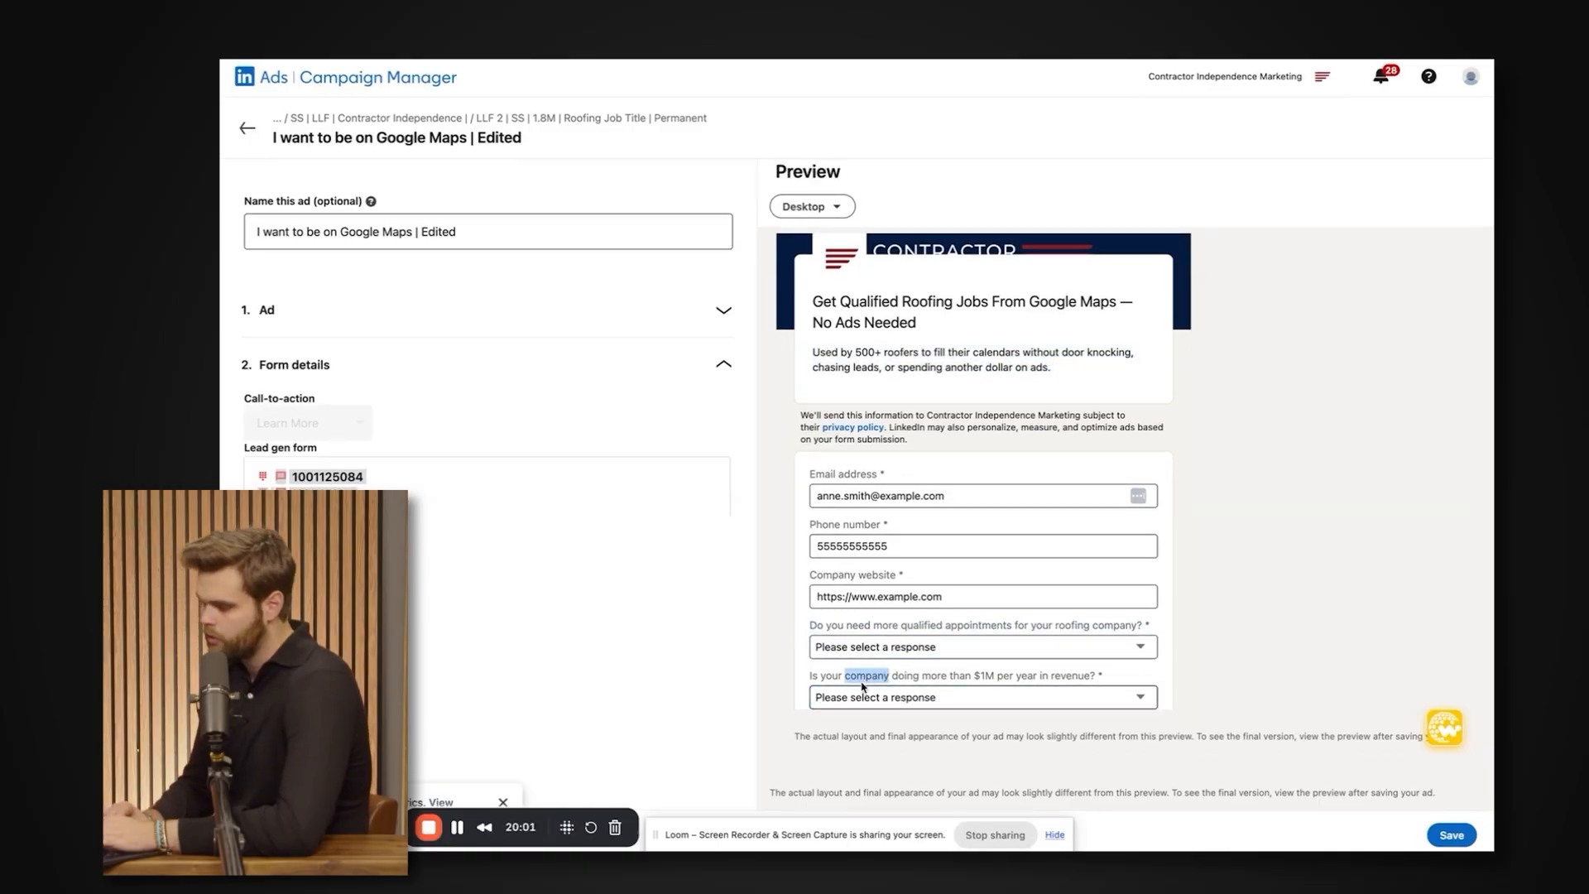
triple_click(863, 687)
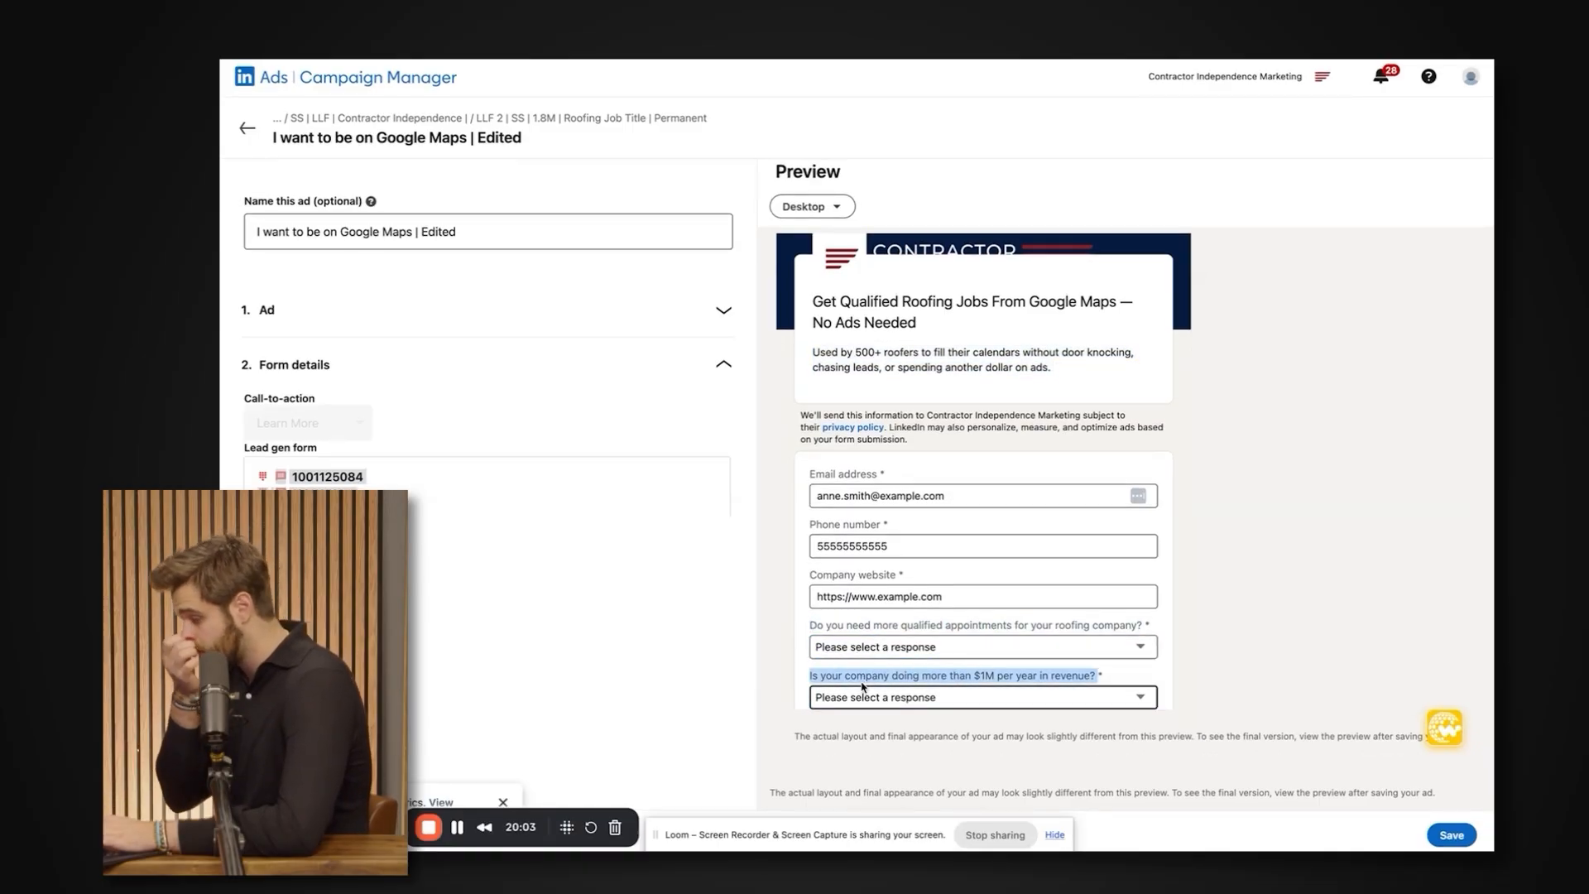
triple_click(827, 629)
drag(913, 577, 787, 575)
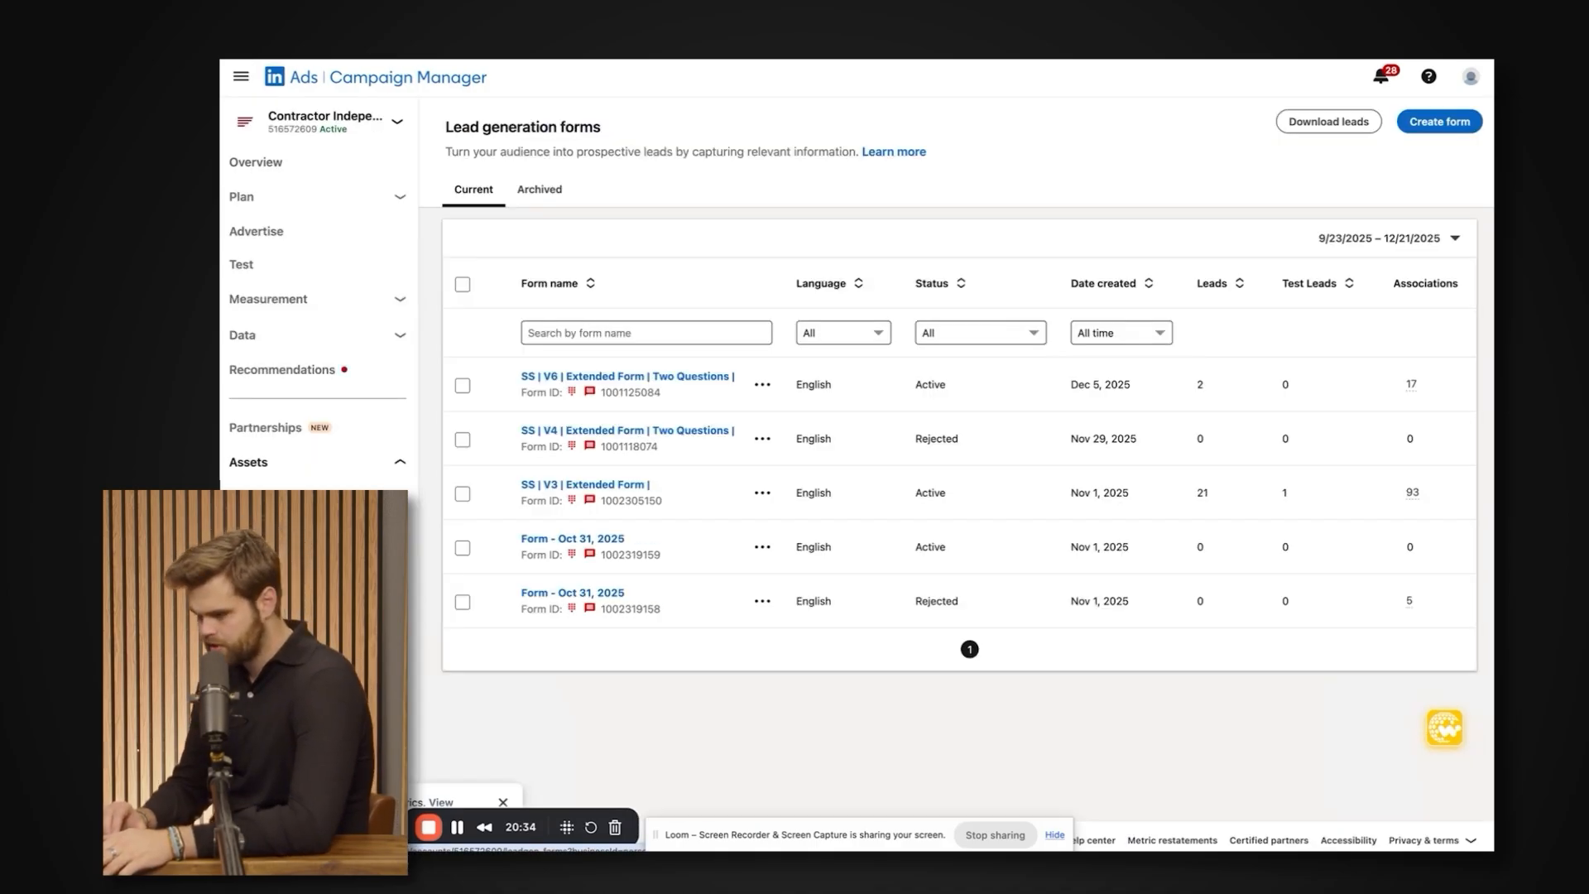
Open the lead generation form "SS | V3 | Extended Form |" for editing at its Lead details section.
click(761, 494)
click(742, 652)
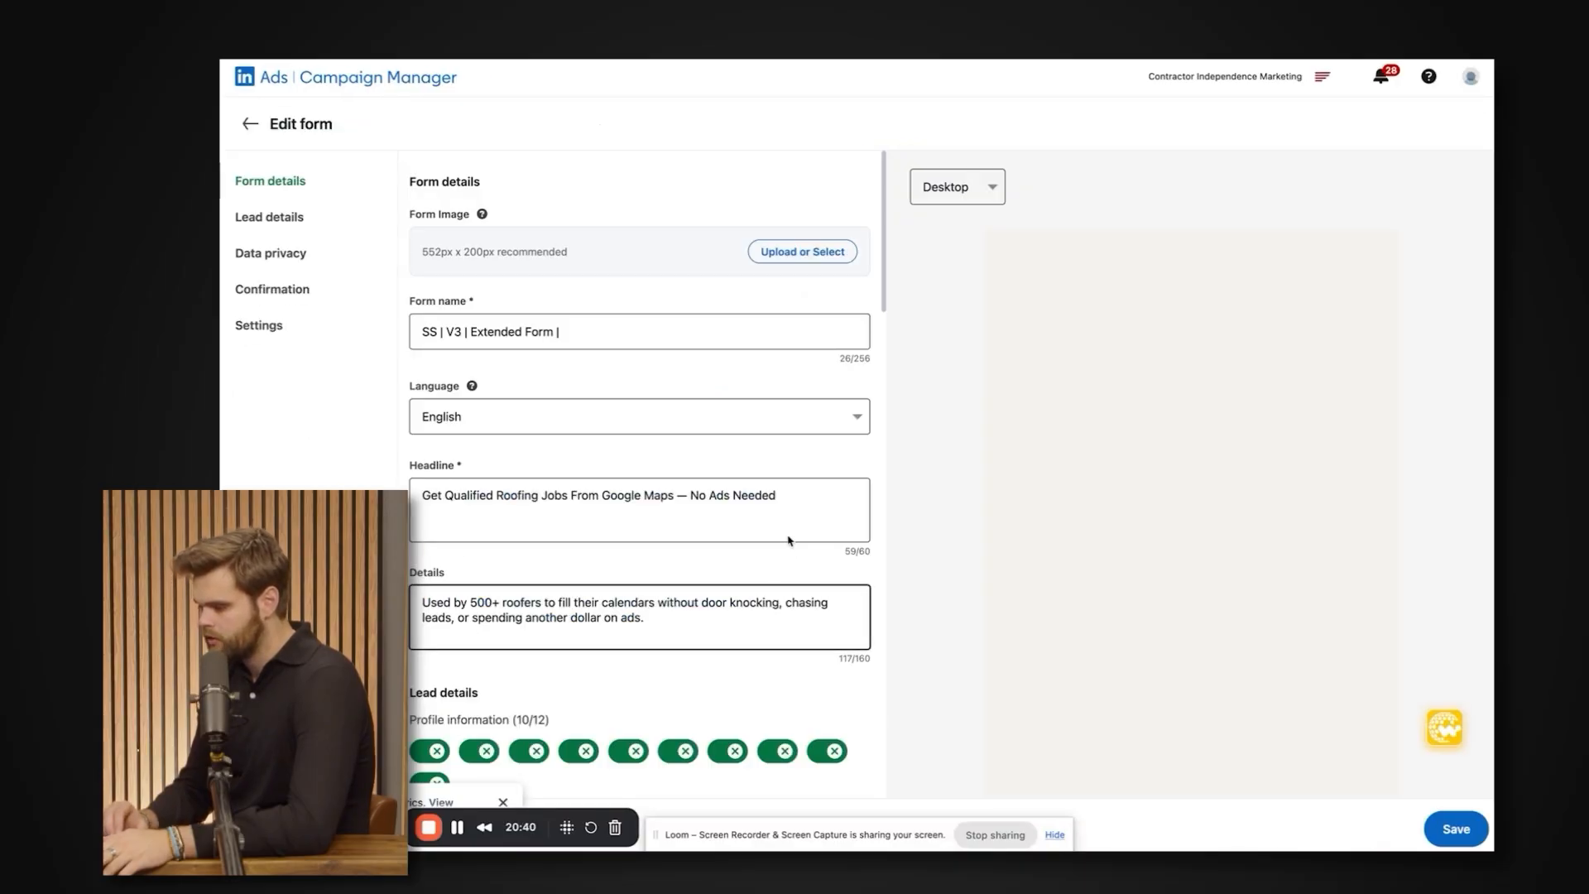
scroll(585, 505, down, 5)
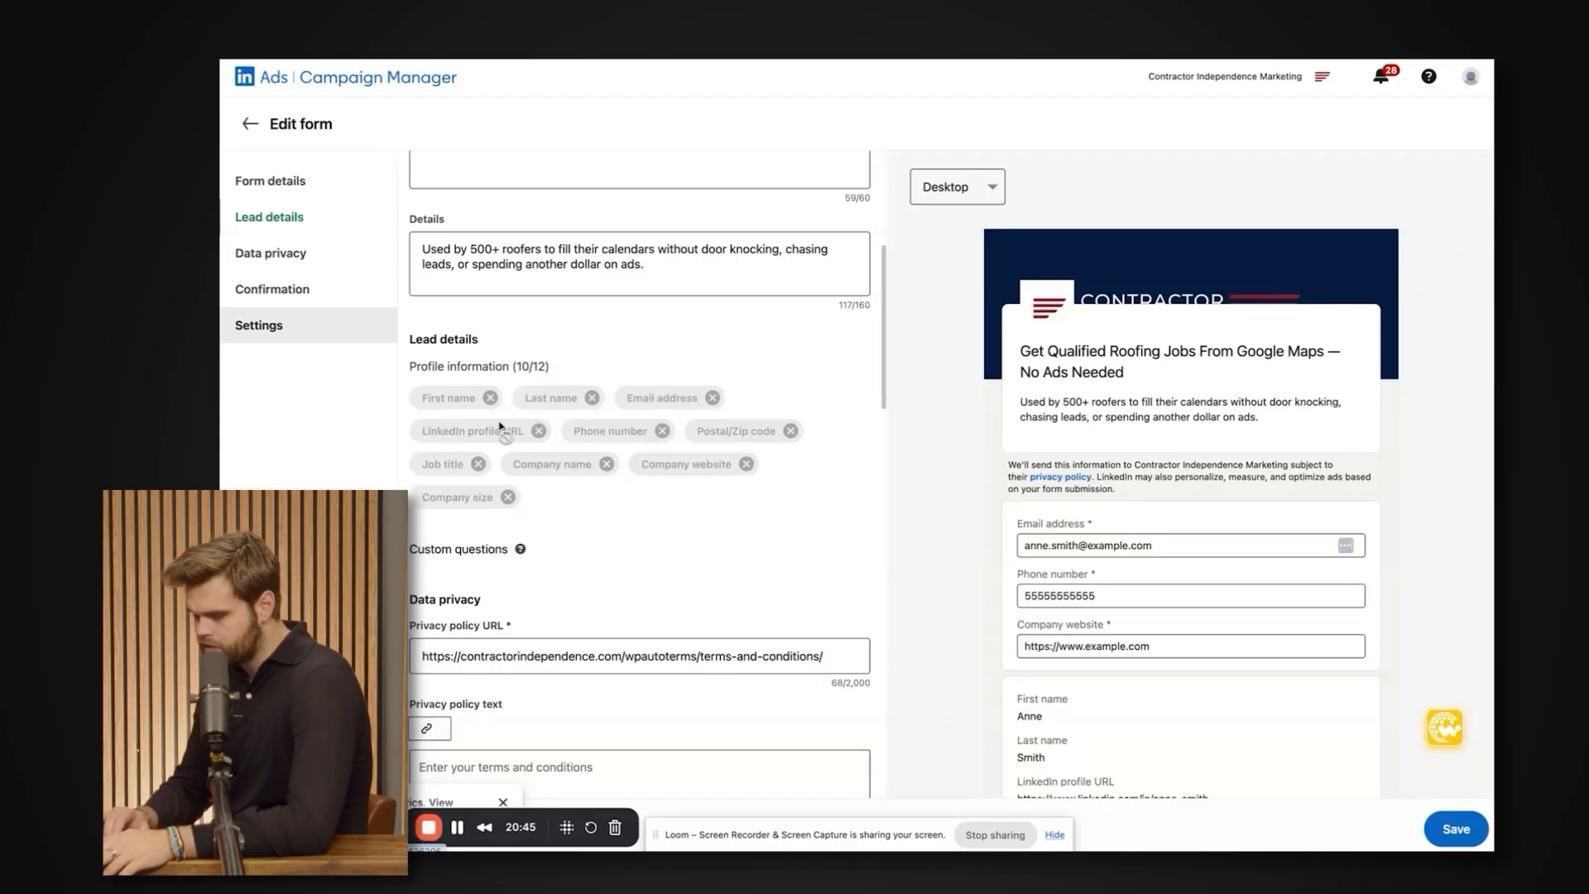
Review the form's Lead details section and the profile information fields it collects, such as phone number, job title and company size.
drag(519, 497, 411, 339)
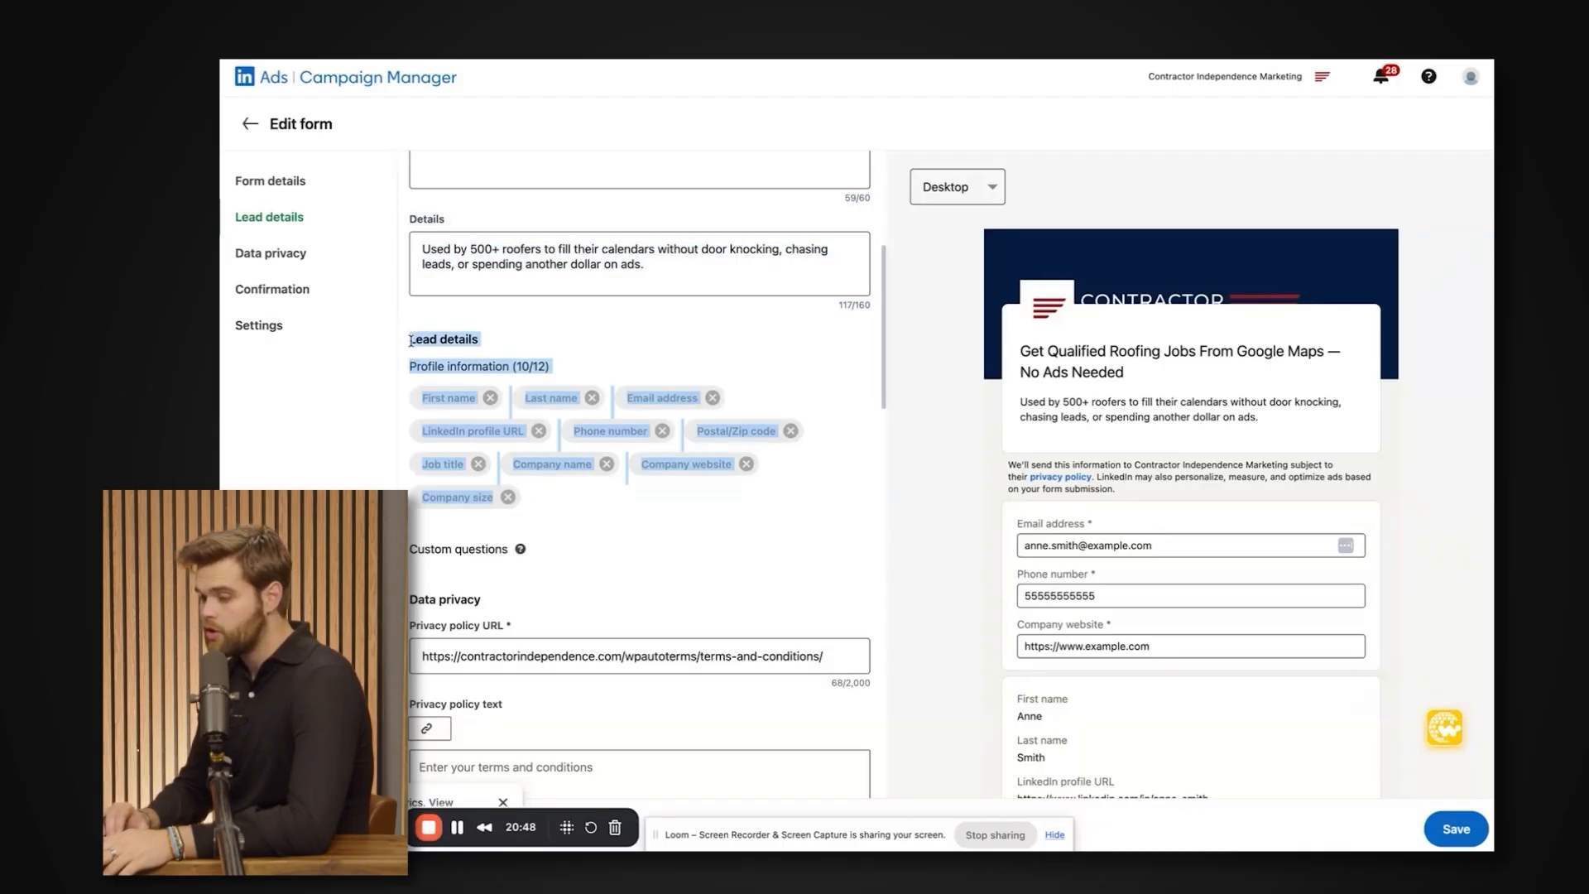
drag(564, 500, 406, 333)
scroll(464, 433, down, 1)
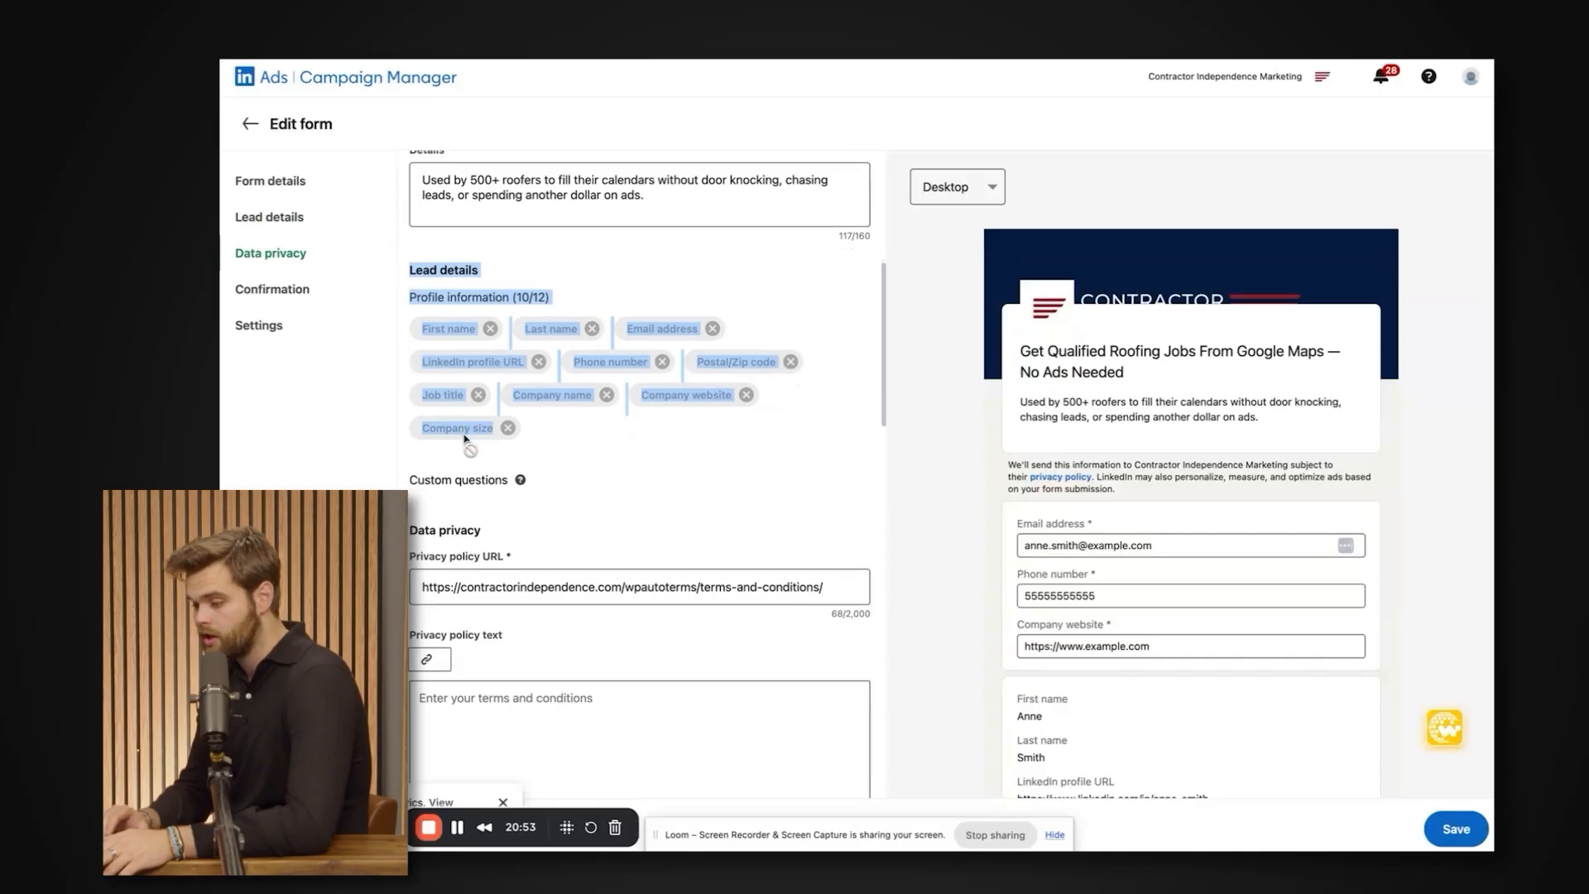
drag(531, 442, 404, 271)
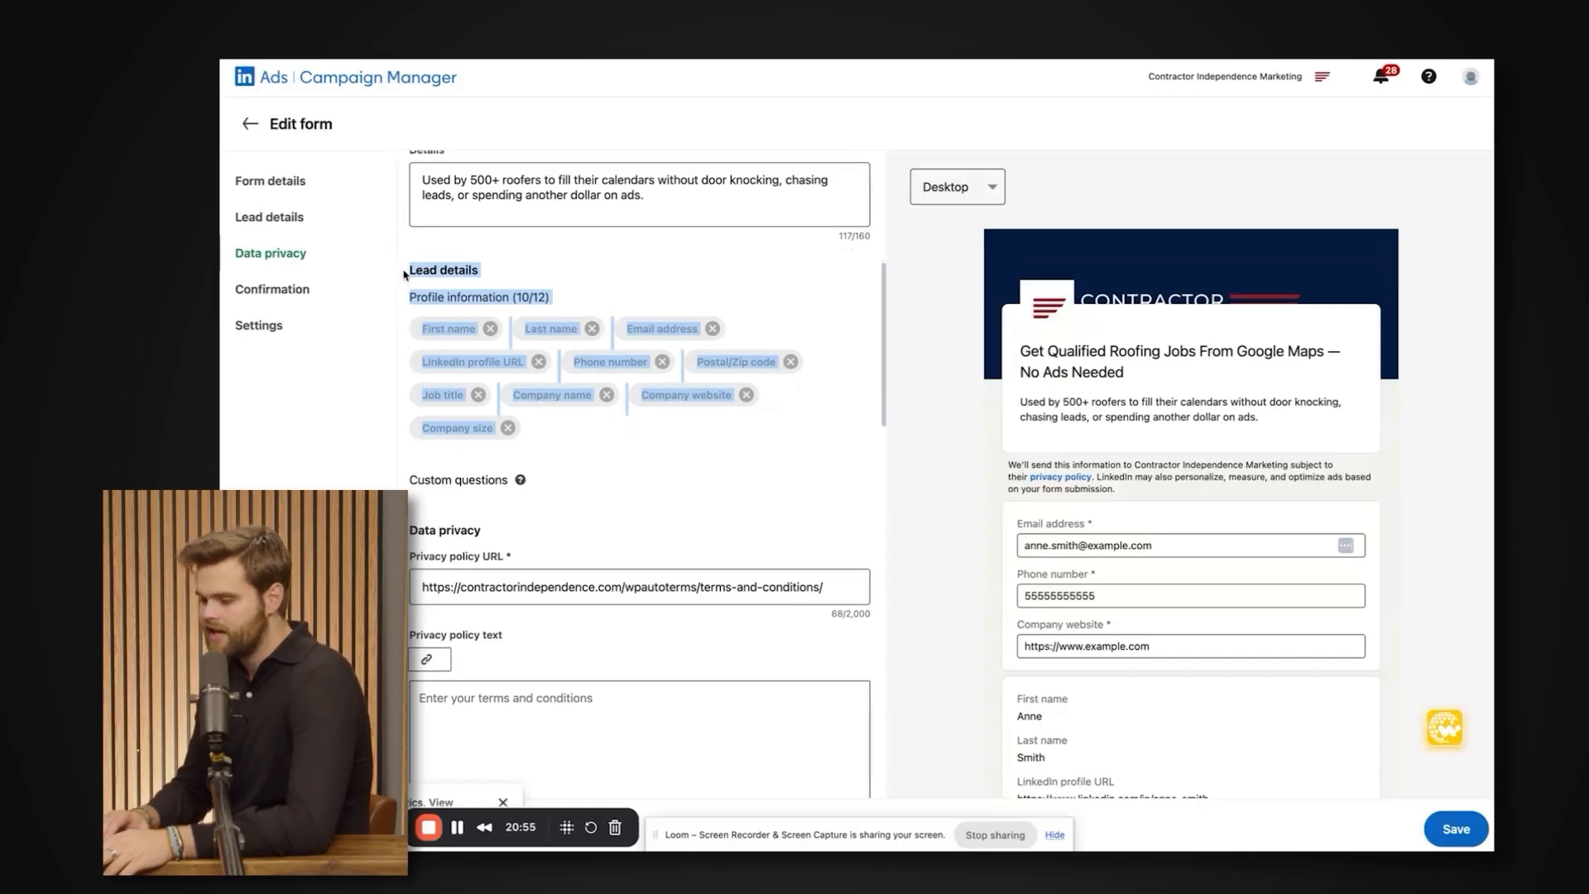
click(542, 472)
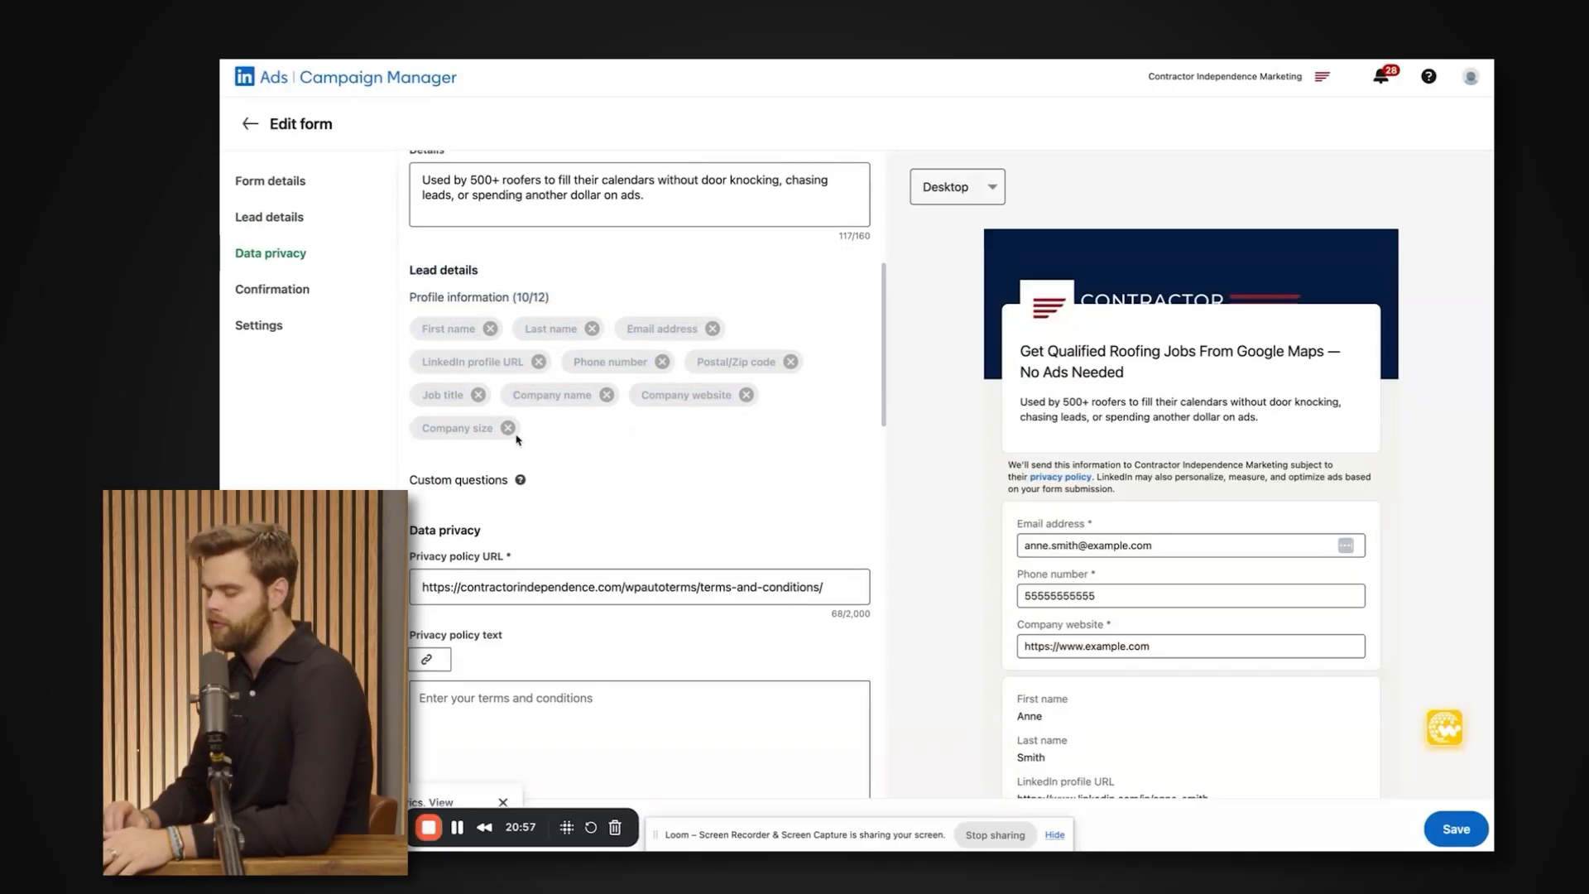
drag(517, 440, 407, 279)
scroll(473, 385, down, 1)
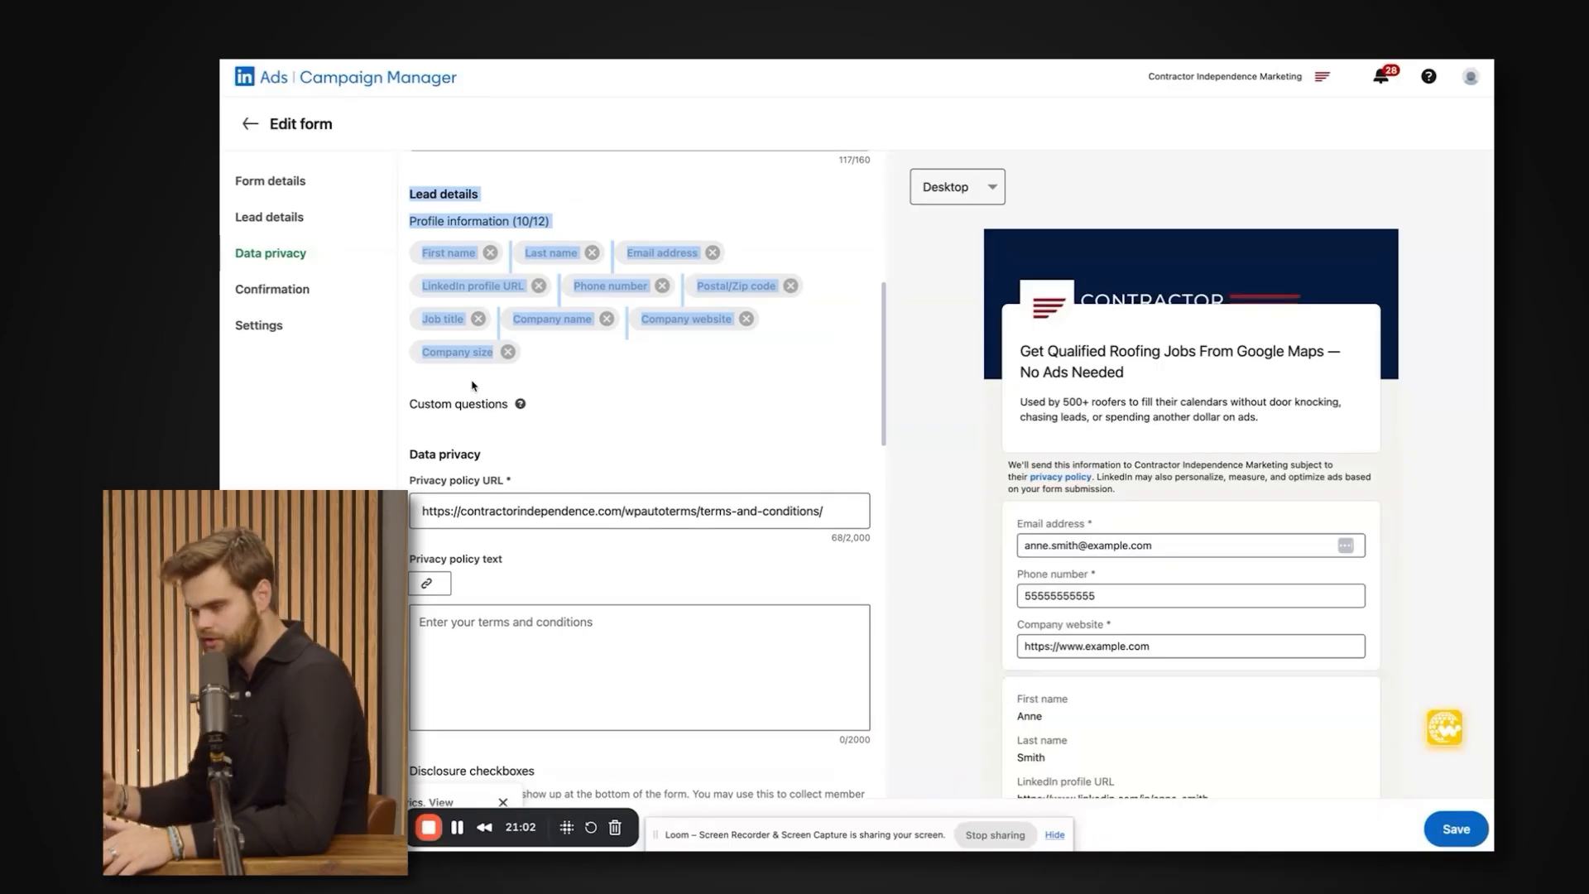
click(532, 362)
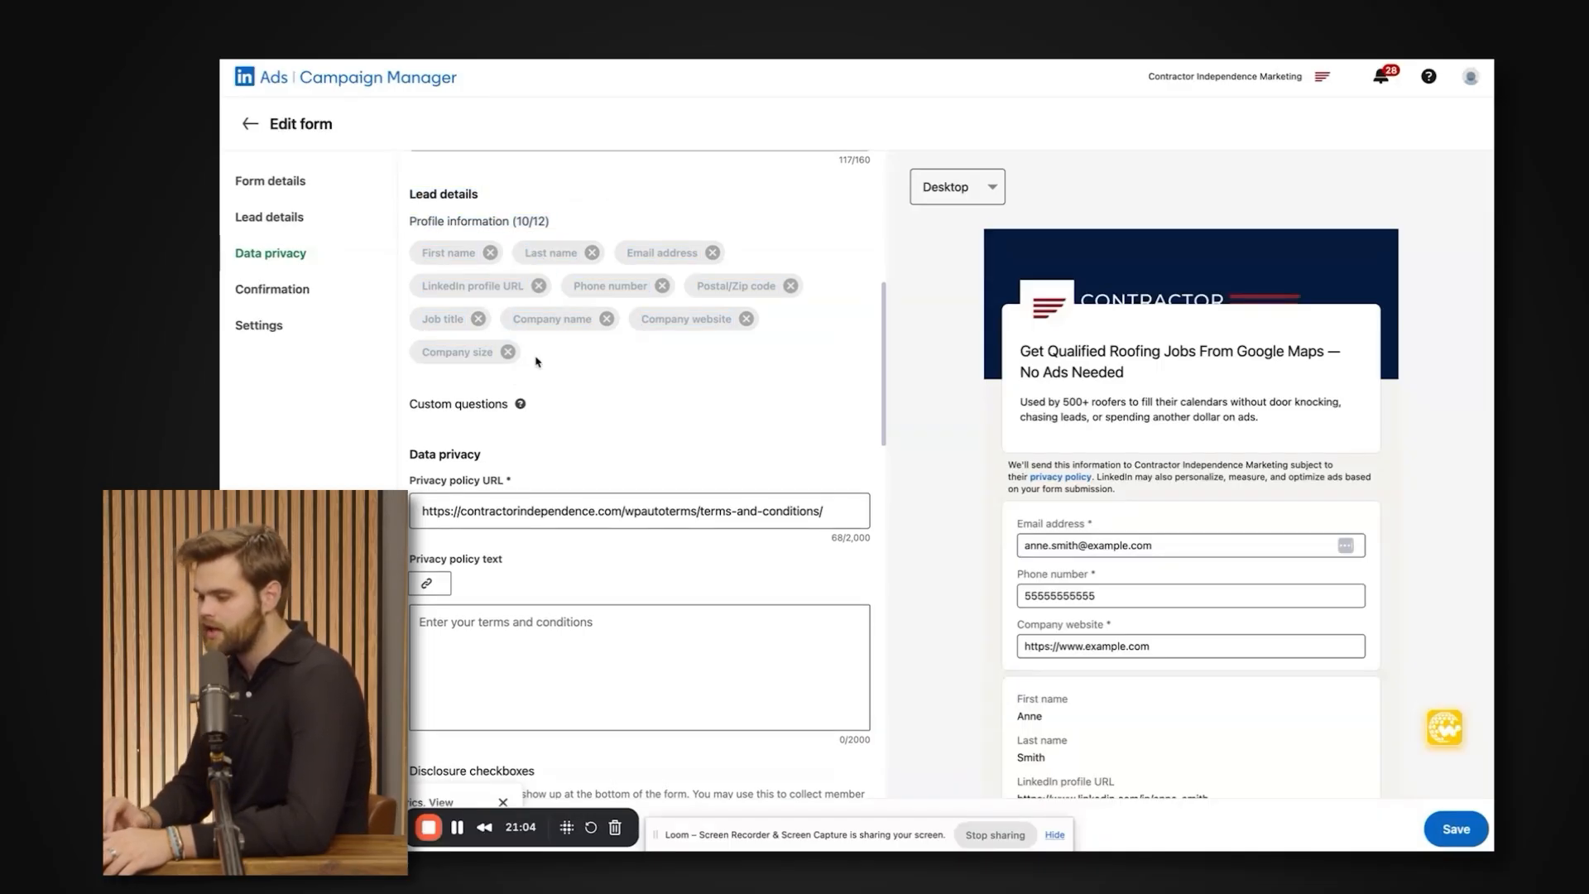
drag(528, 357, 576, 375)
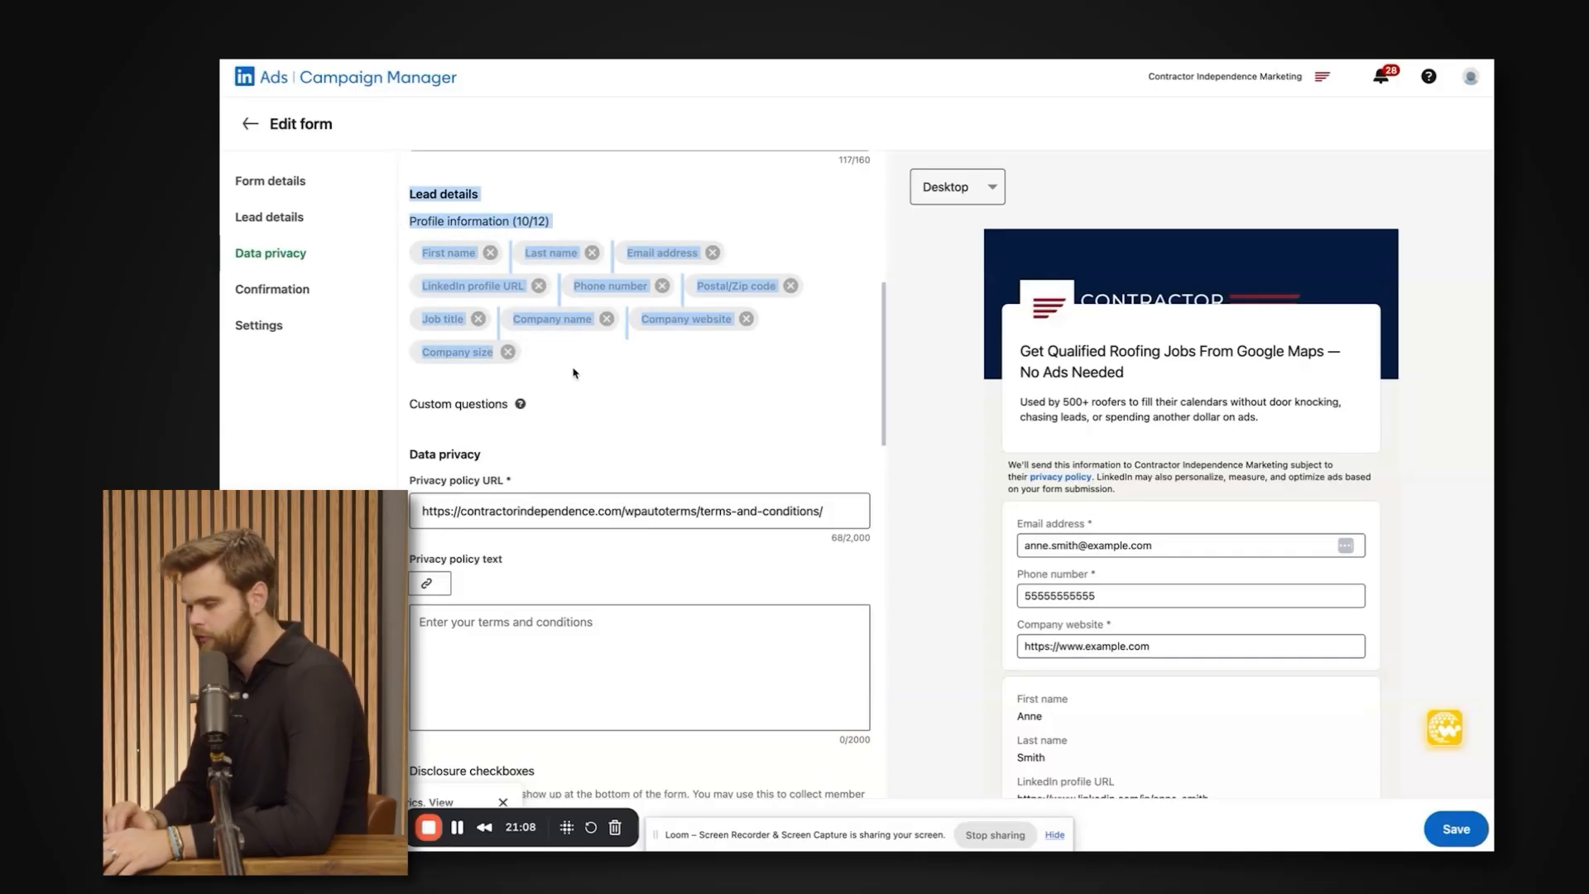
click(535, 336)
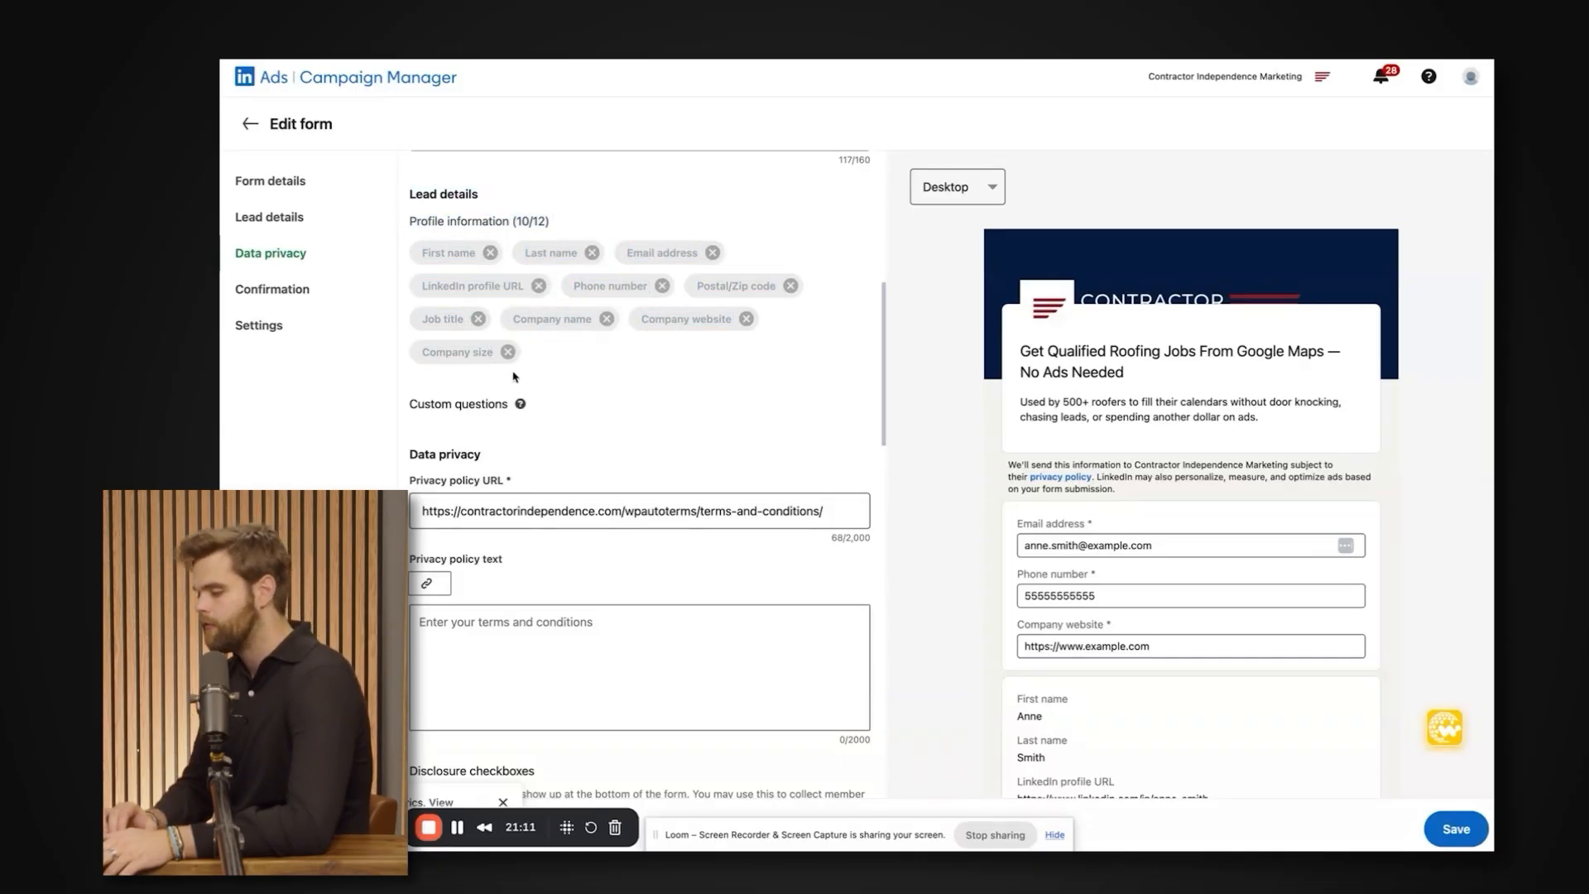
drag(534, 357, 419, 196)
scroll(474, 396, down, 2)
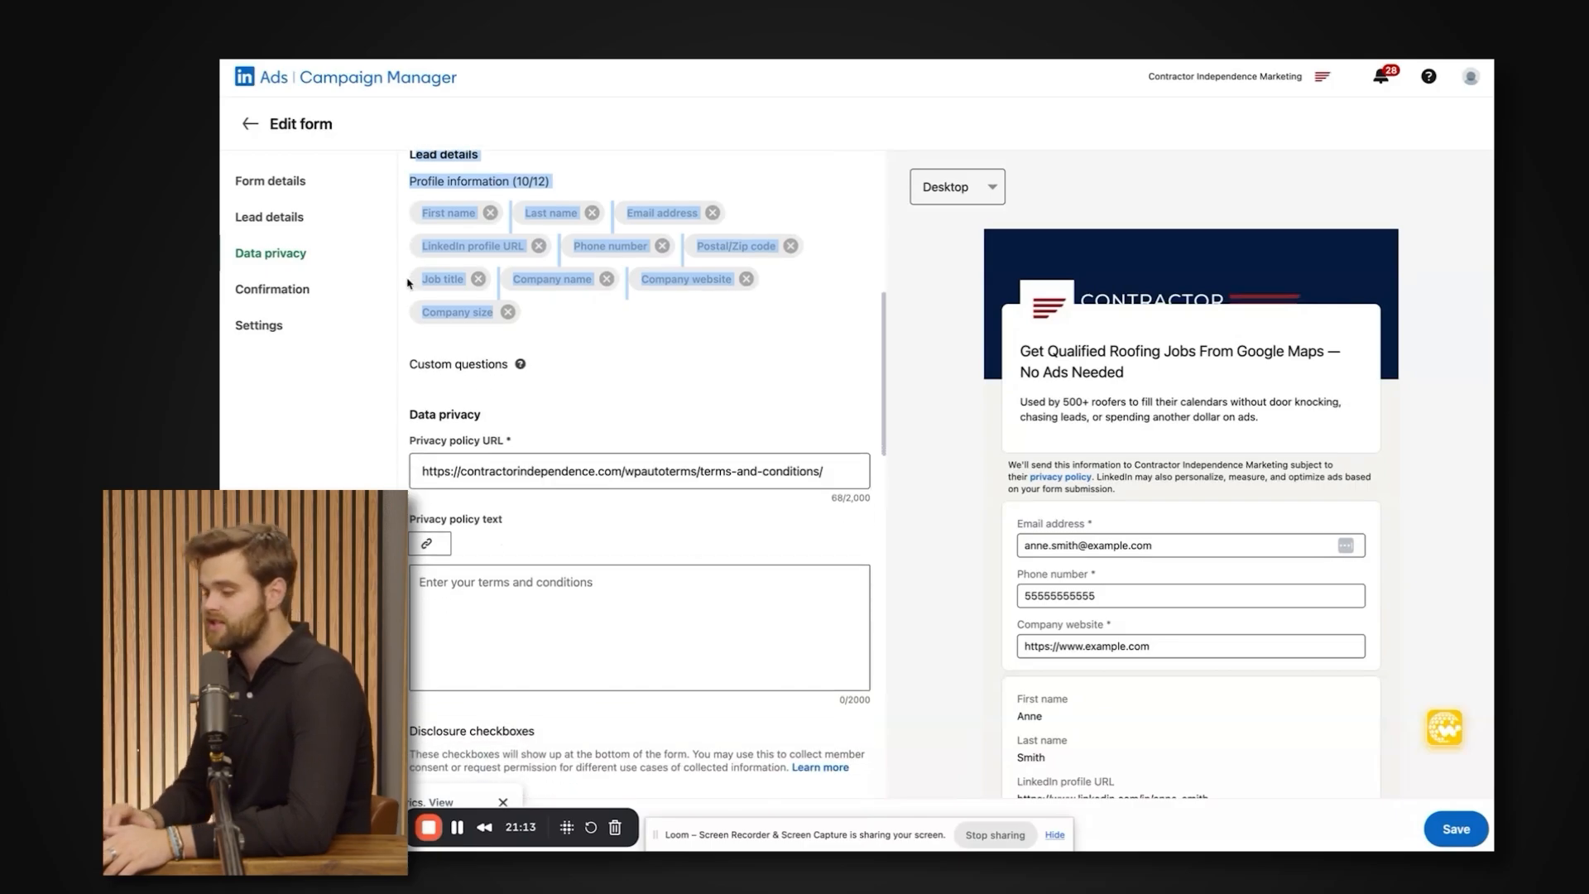
scroll(538, 327, up, 1)
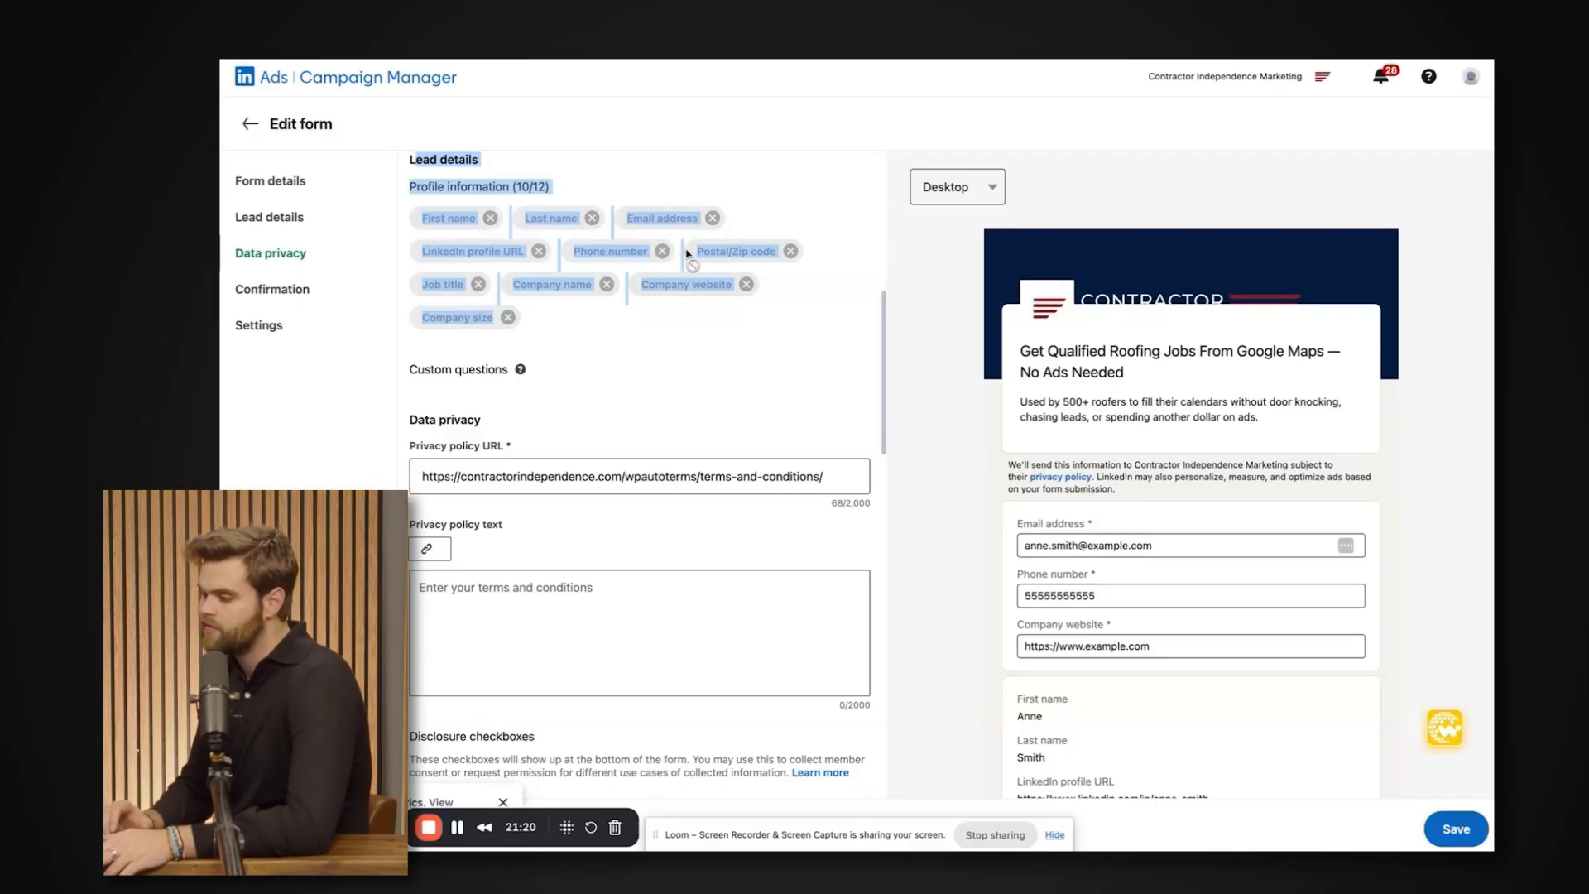
Go over the Profile information fields again and compare them with the fields in the form's desktop preview.
drag(842, 241, 414, 205)
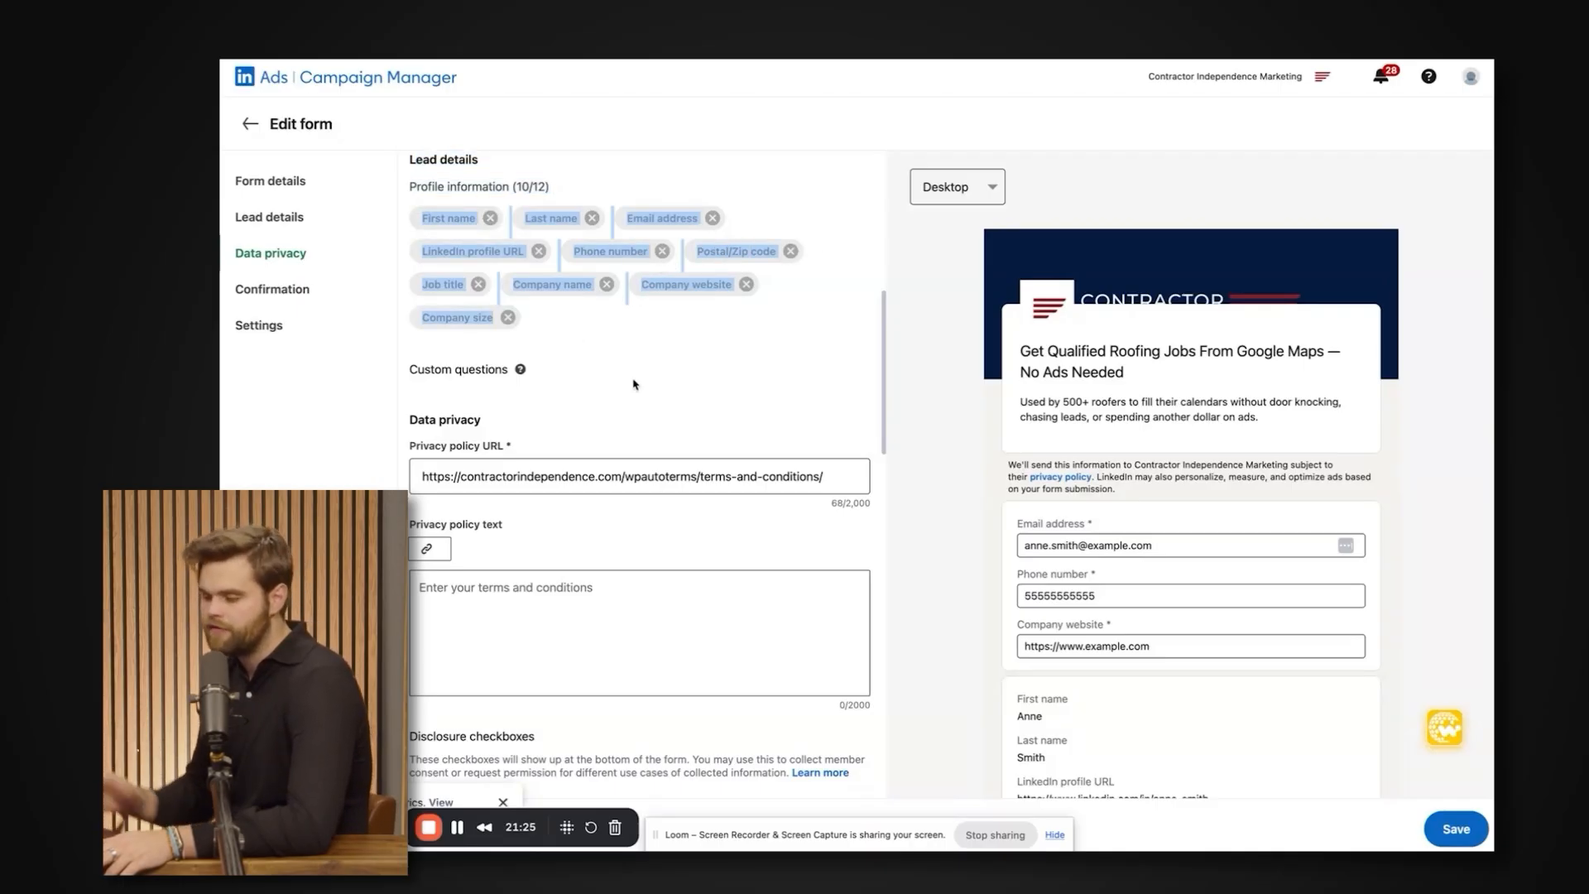
click(569, 339)
drag(548, 332, 425, 189)
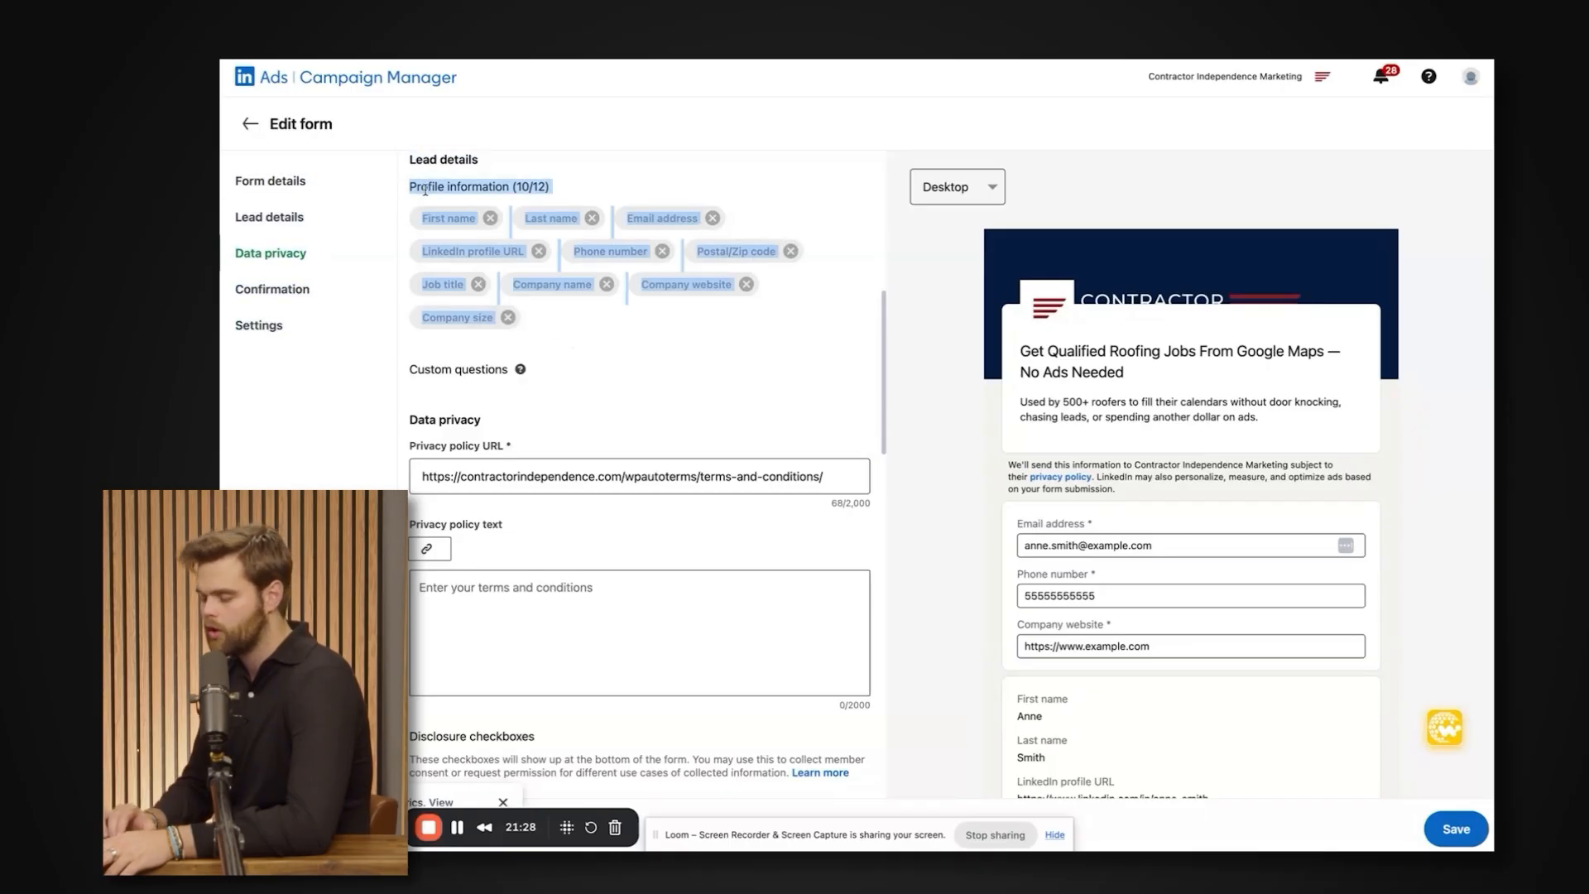
click(563, 325)
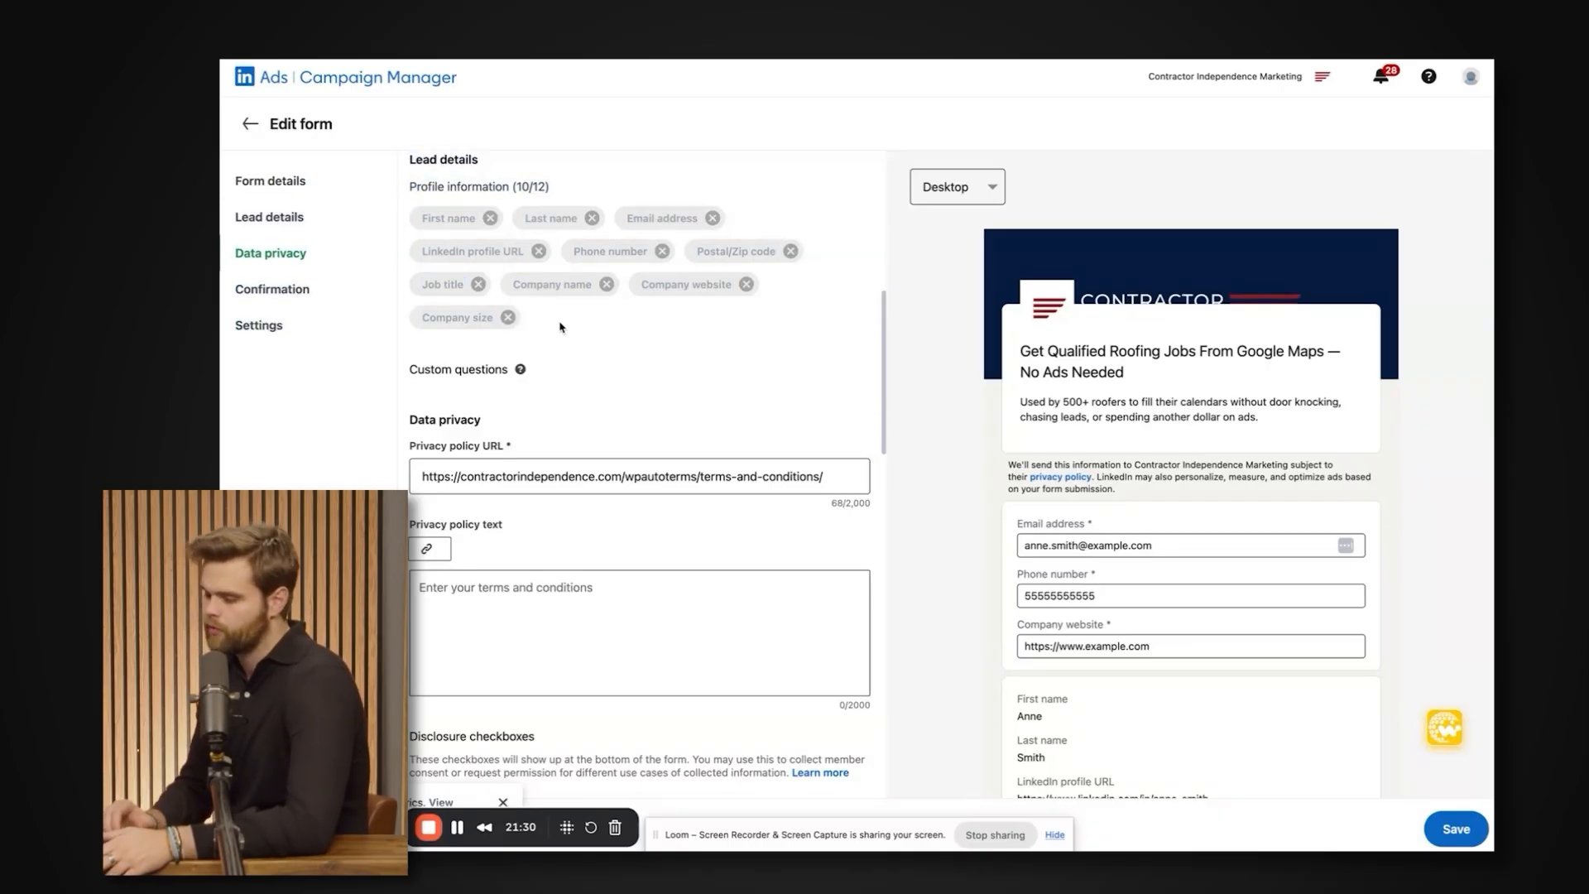
drag(560, 325, 421, 180)
scroll(423, 182, up, 2)
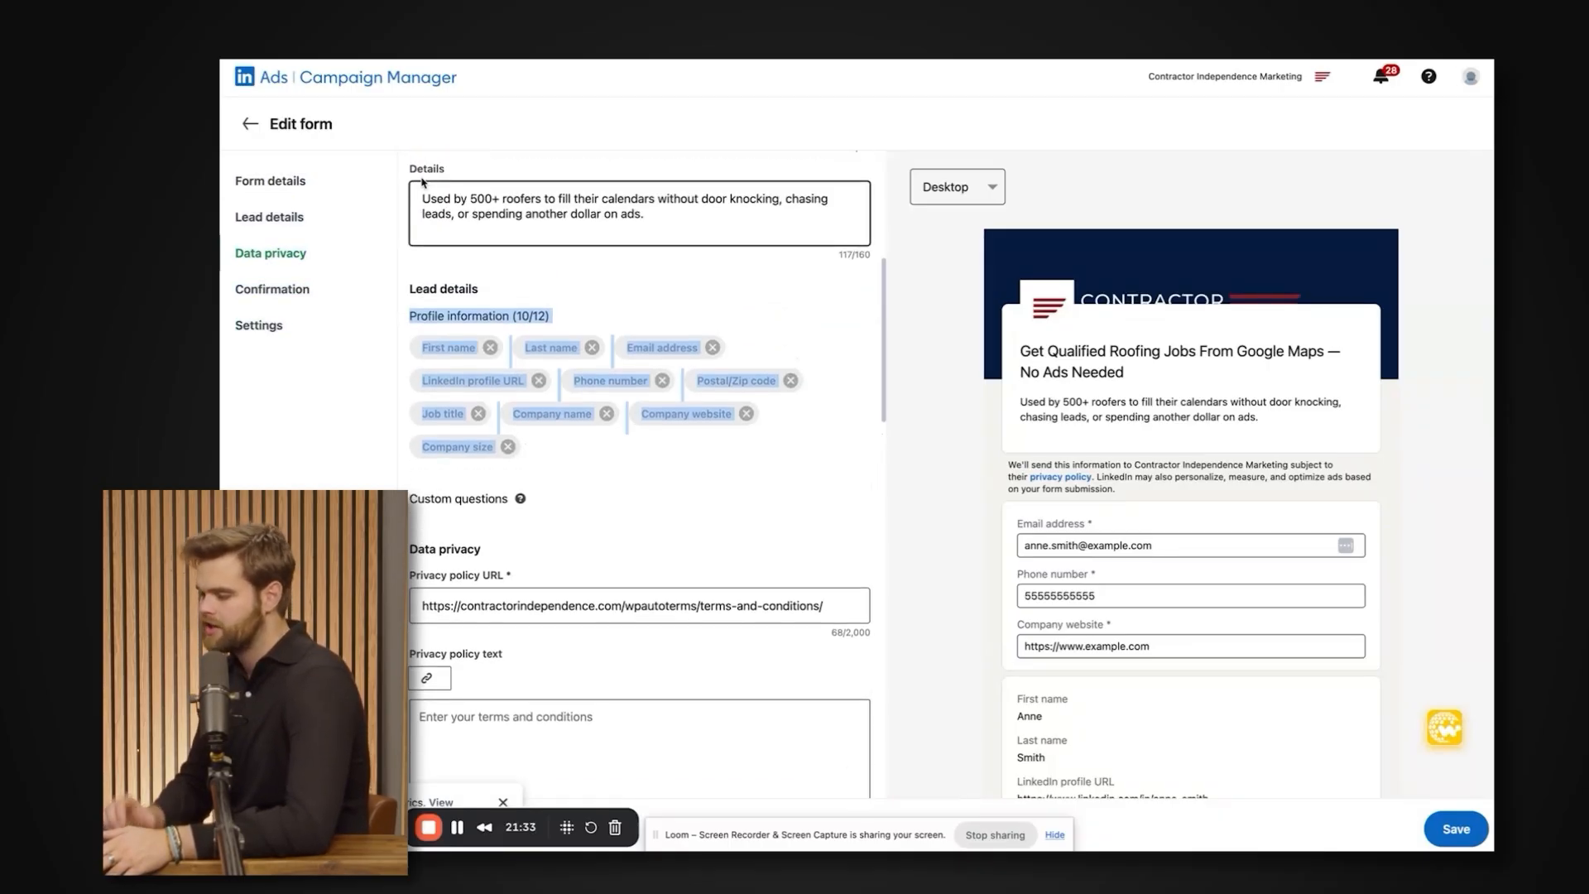
scroll(422, 177, down, 1)
scroll(422, 180, up, 1)
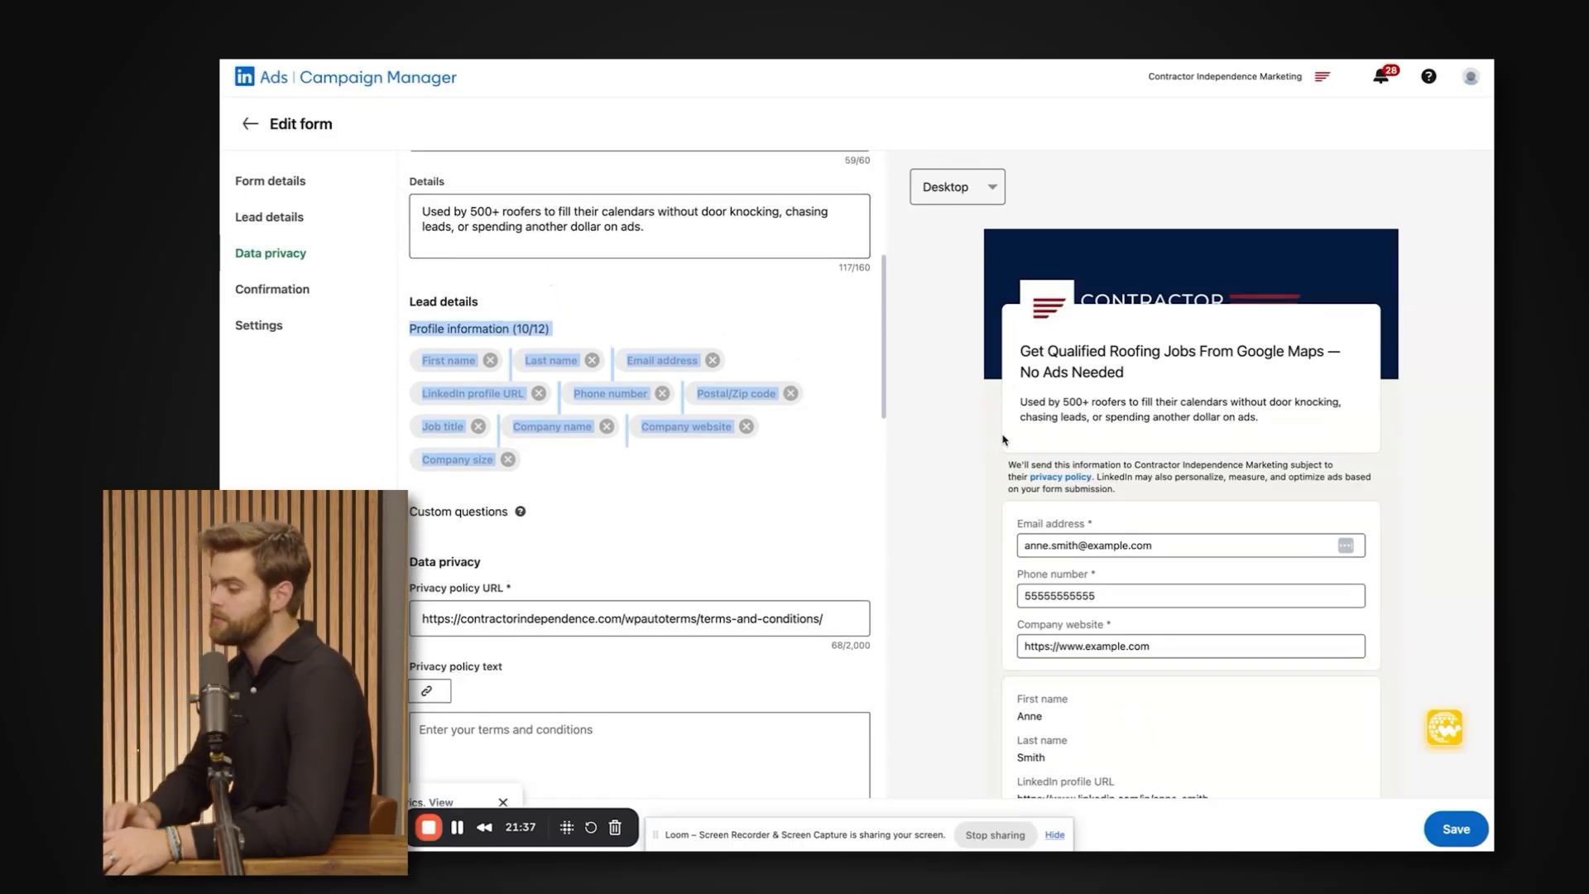
scroll(1004, 440, down, 3)
scroll(1004, 439, up, 3)
scroll(1004, 439, down, 1)
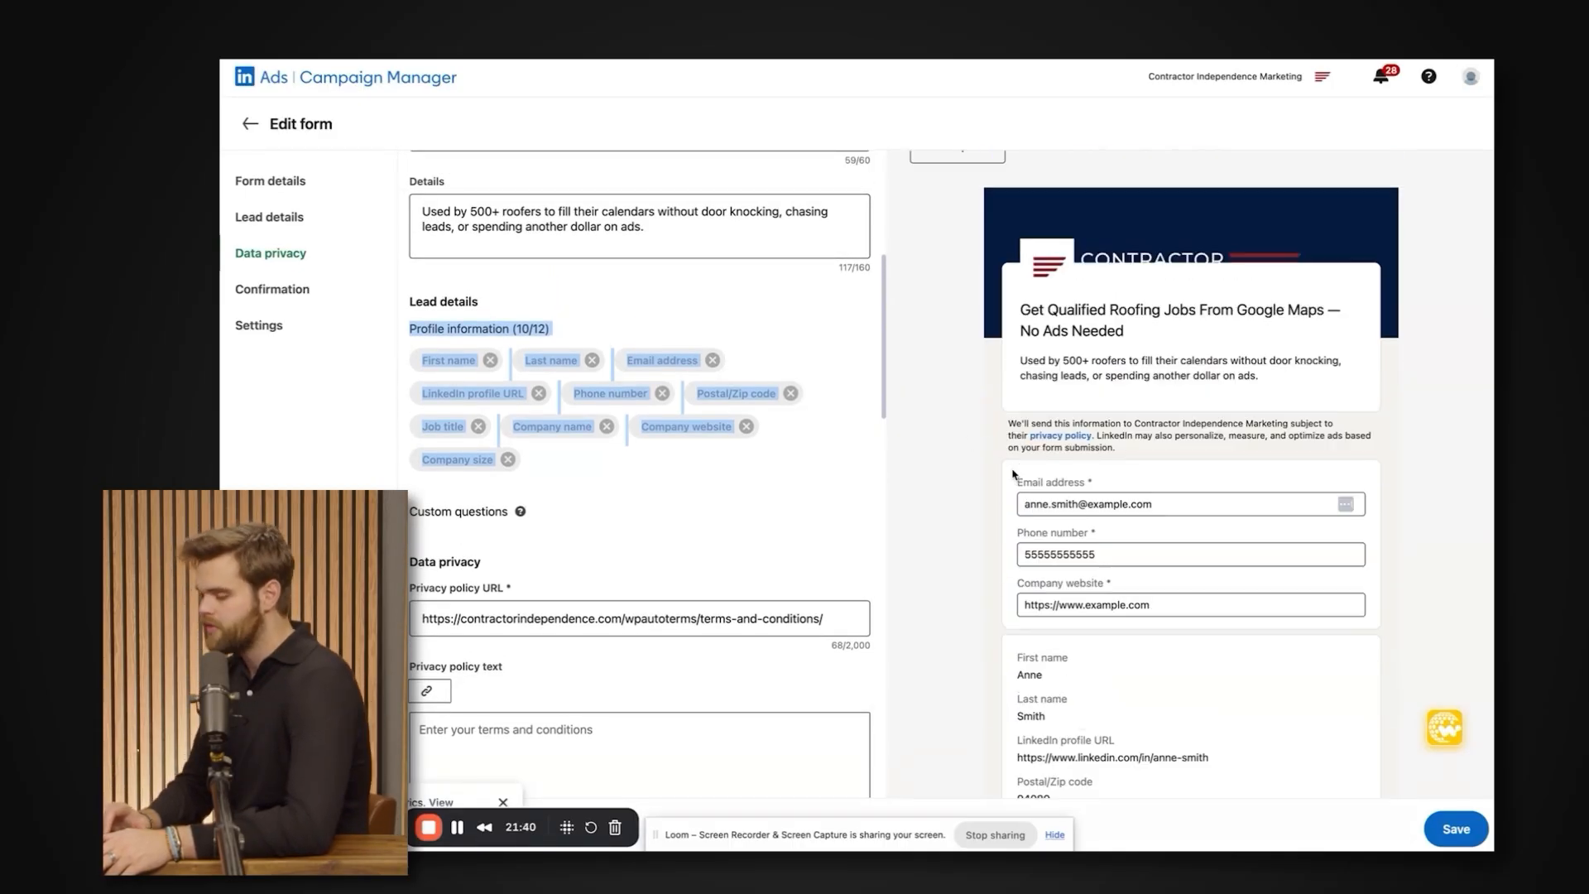
Review the complete set of Profile information fields in the form's Lead details, from first name to company size.
drag(600, 466, 523, 476)
click(410, 334)
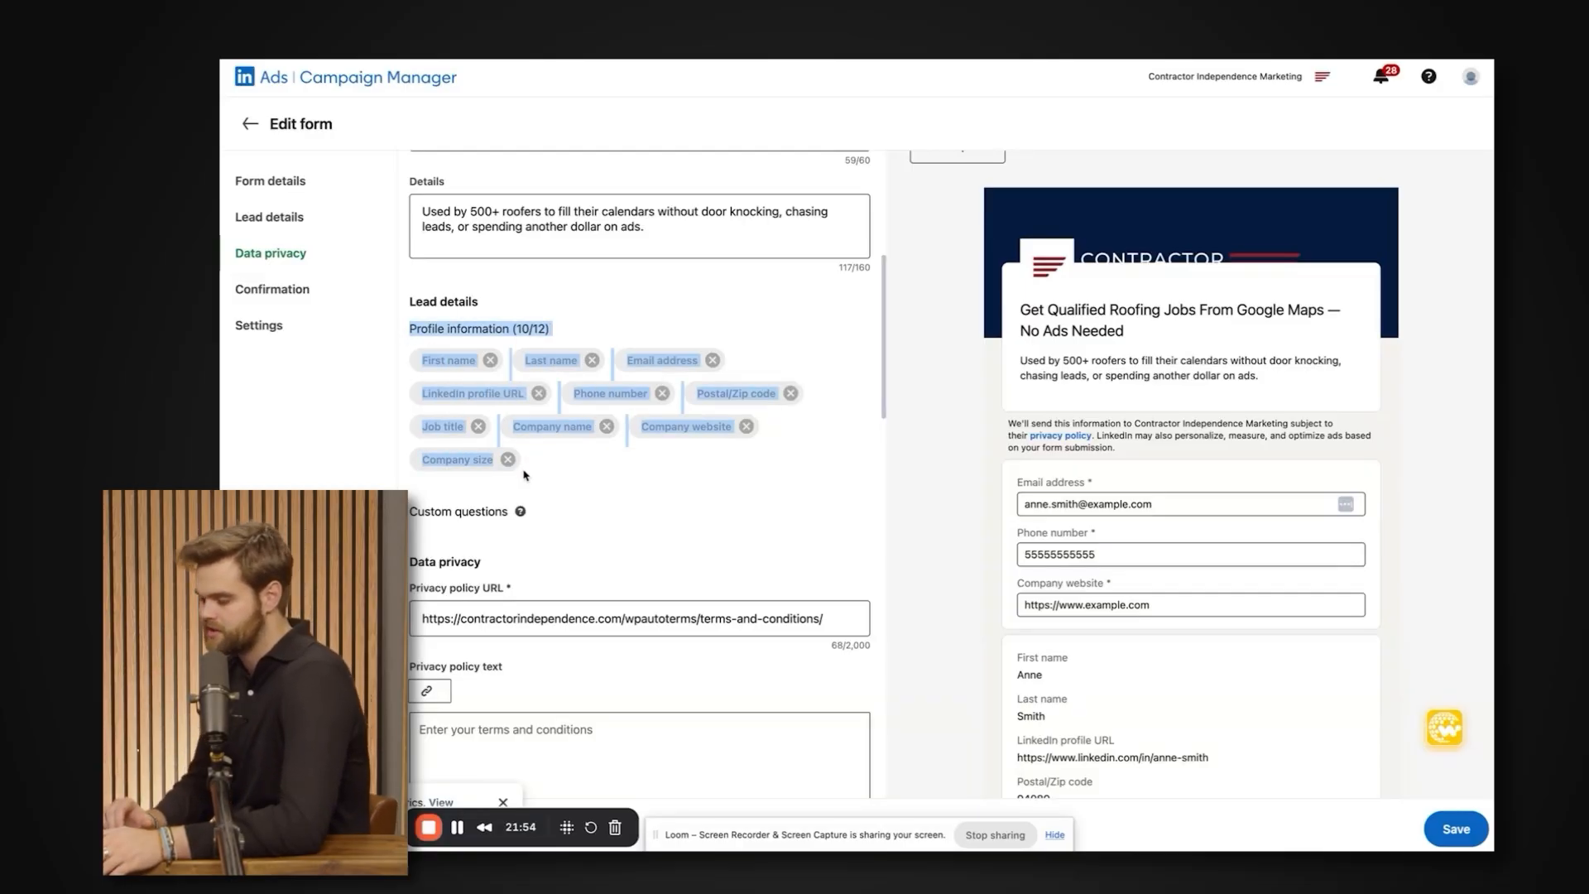
click(530, 472)
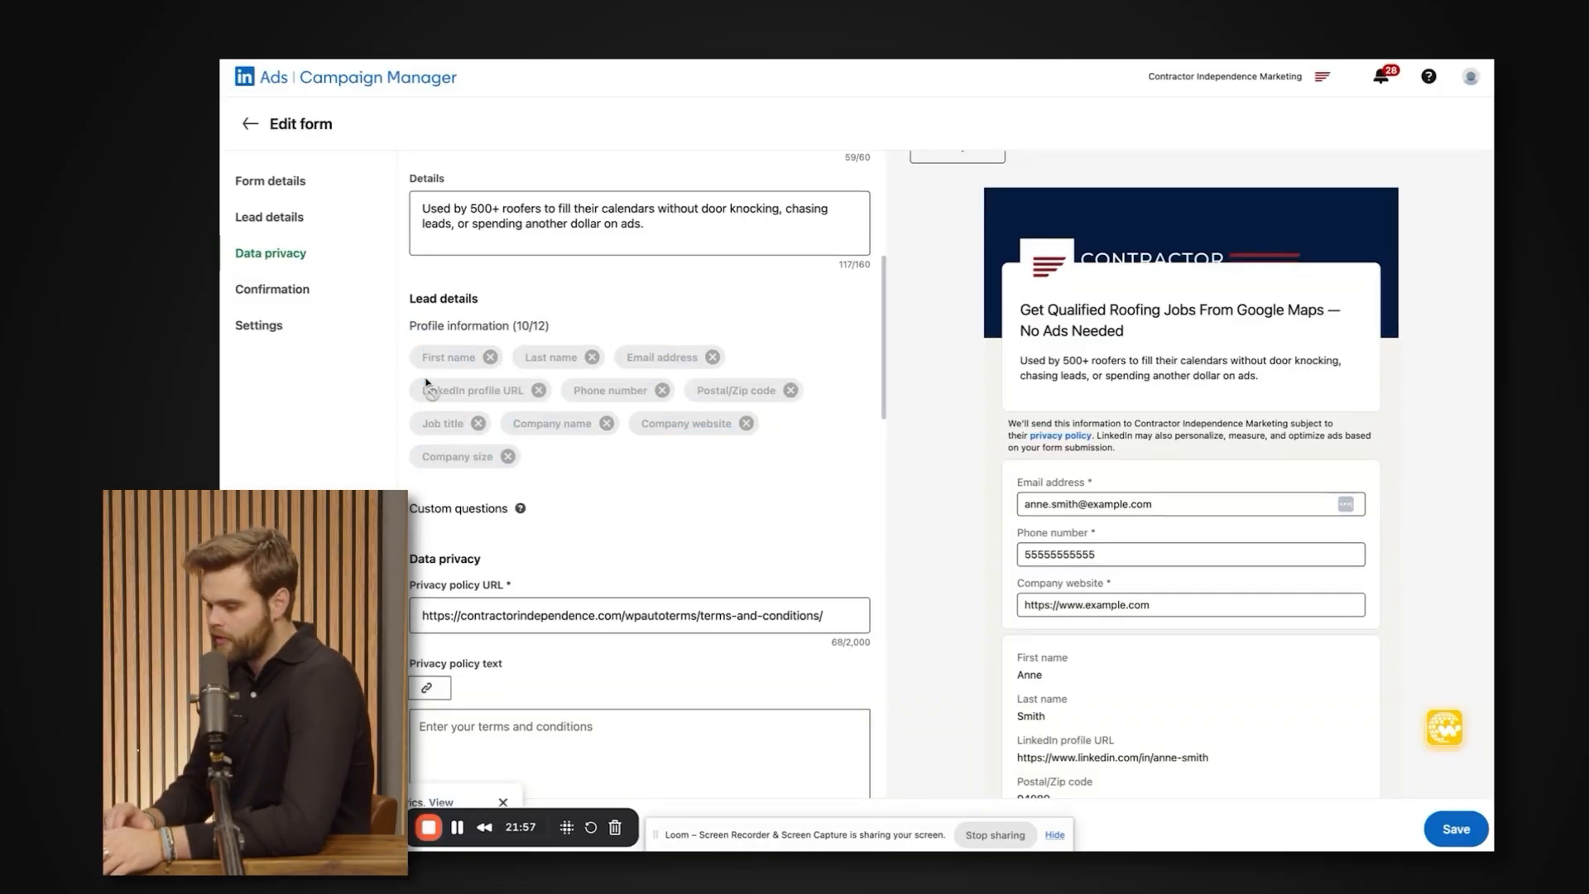
drag(414, 356, 515, 468)
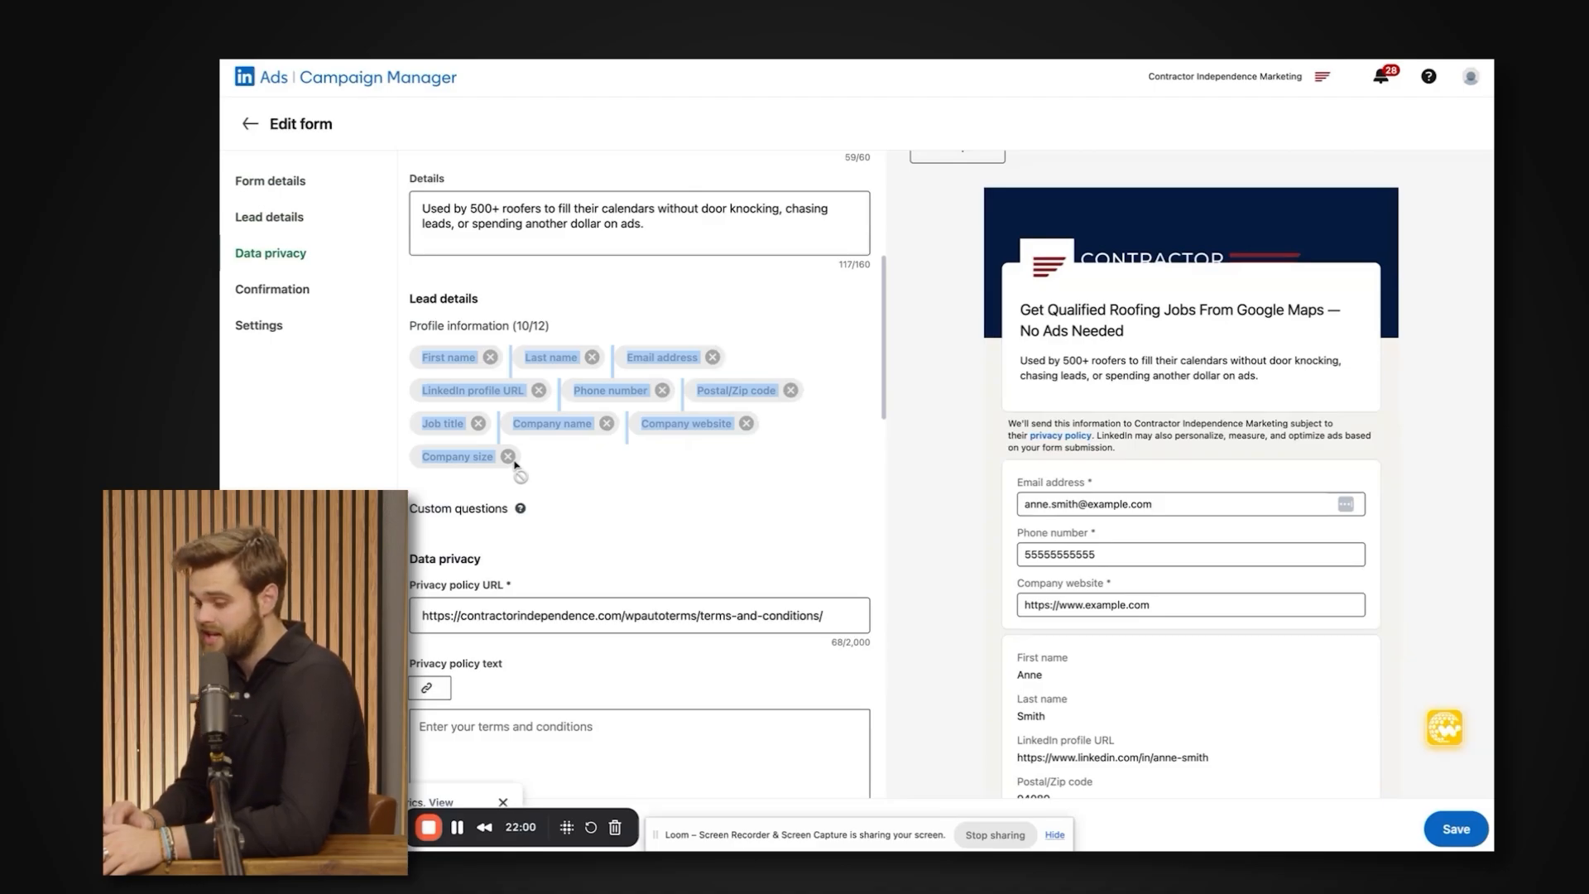
Examine the preview's prefilled profile fields, such as LinkedIn profile URL and postal code, against the email, phone and company website fields.
scroll(1028, 652, down, 2)
drag(1015, 568, 1057, 711)
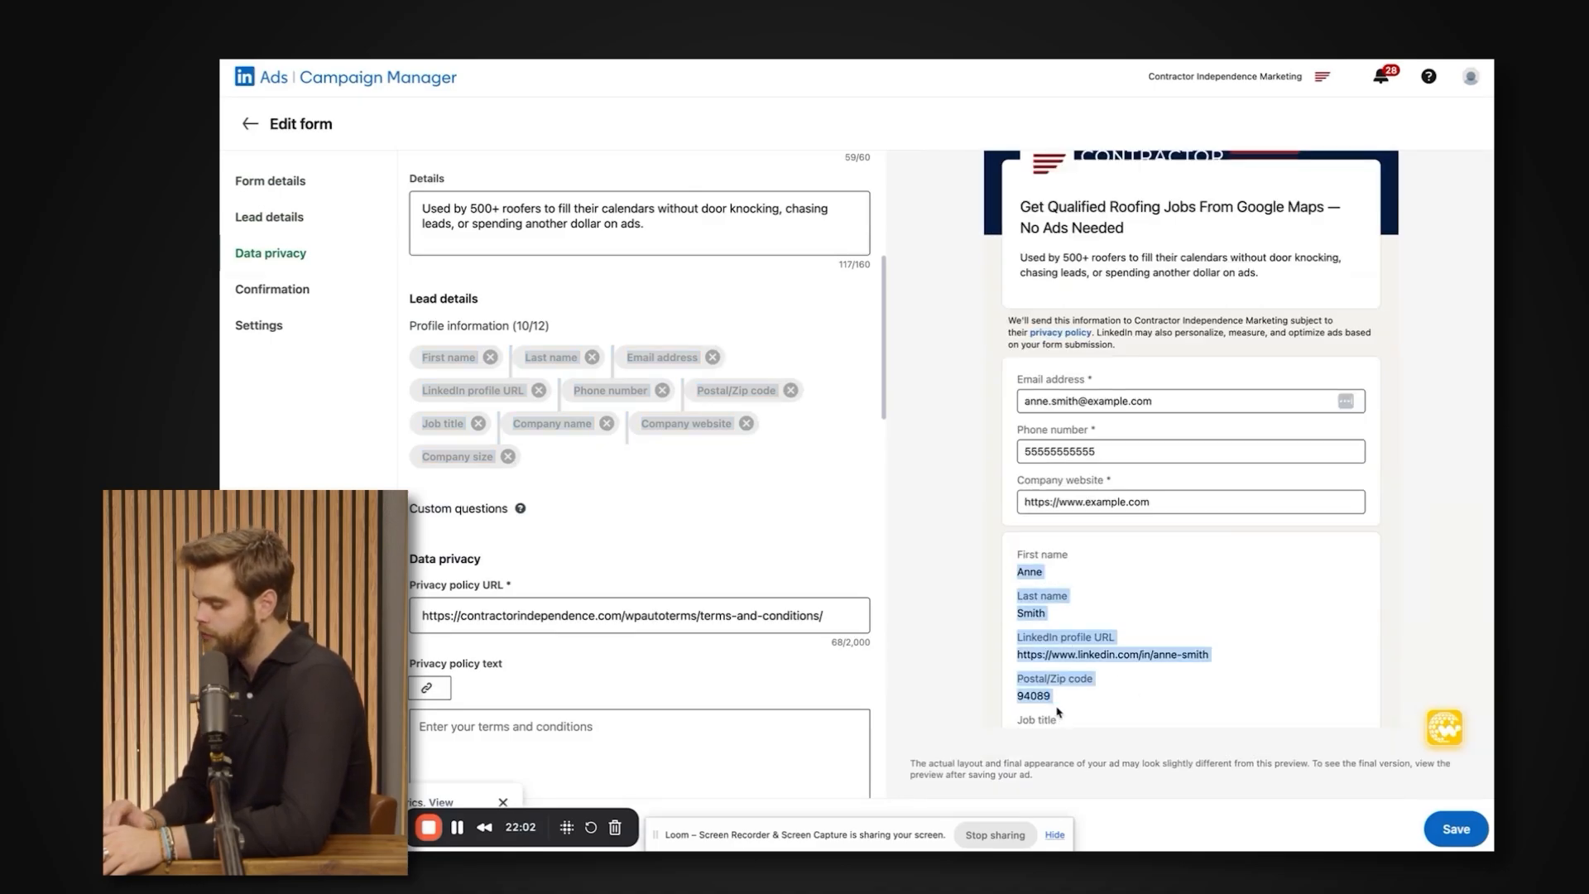
click(1062, 717)
triple_click(1177, 649)
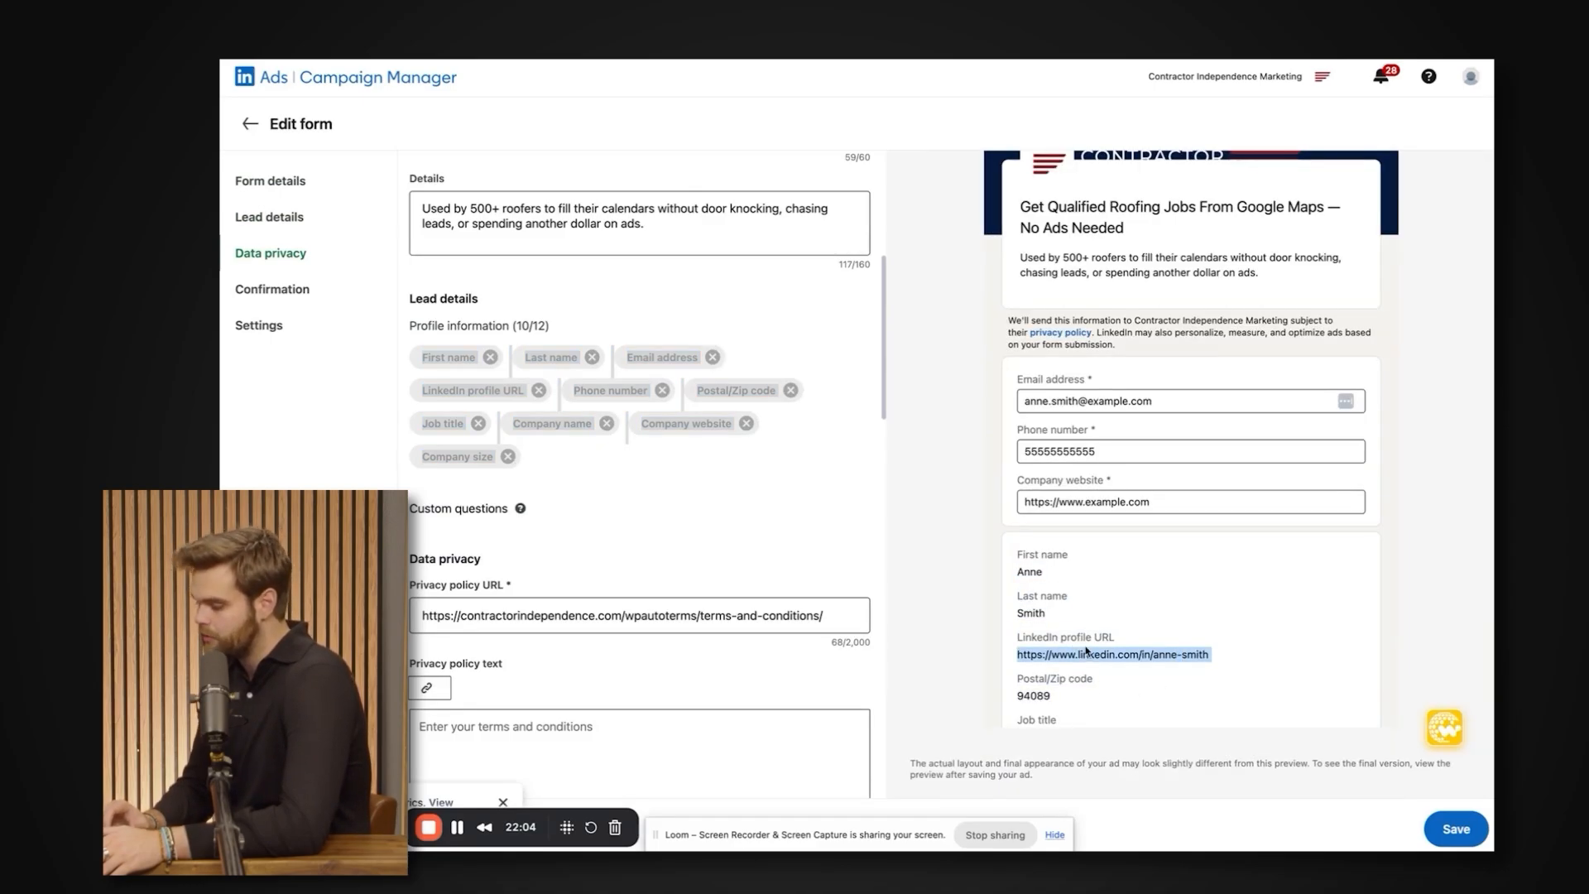
double_click(1078, 647)
double_click(1045, 643)
click(1033, 650)
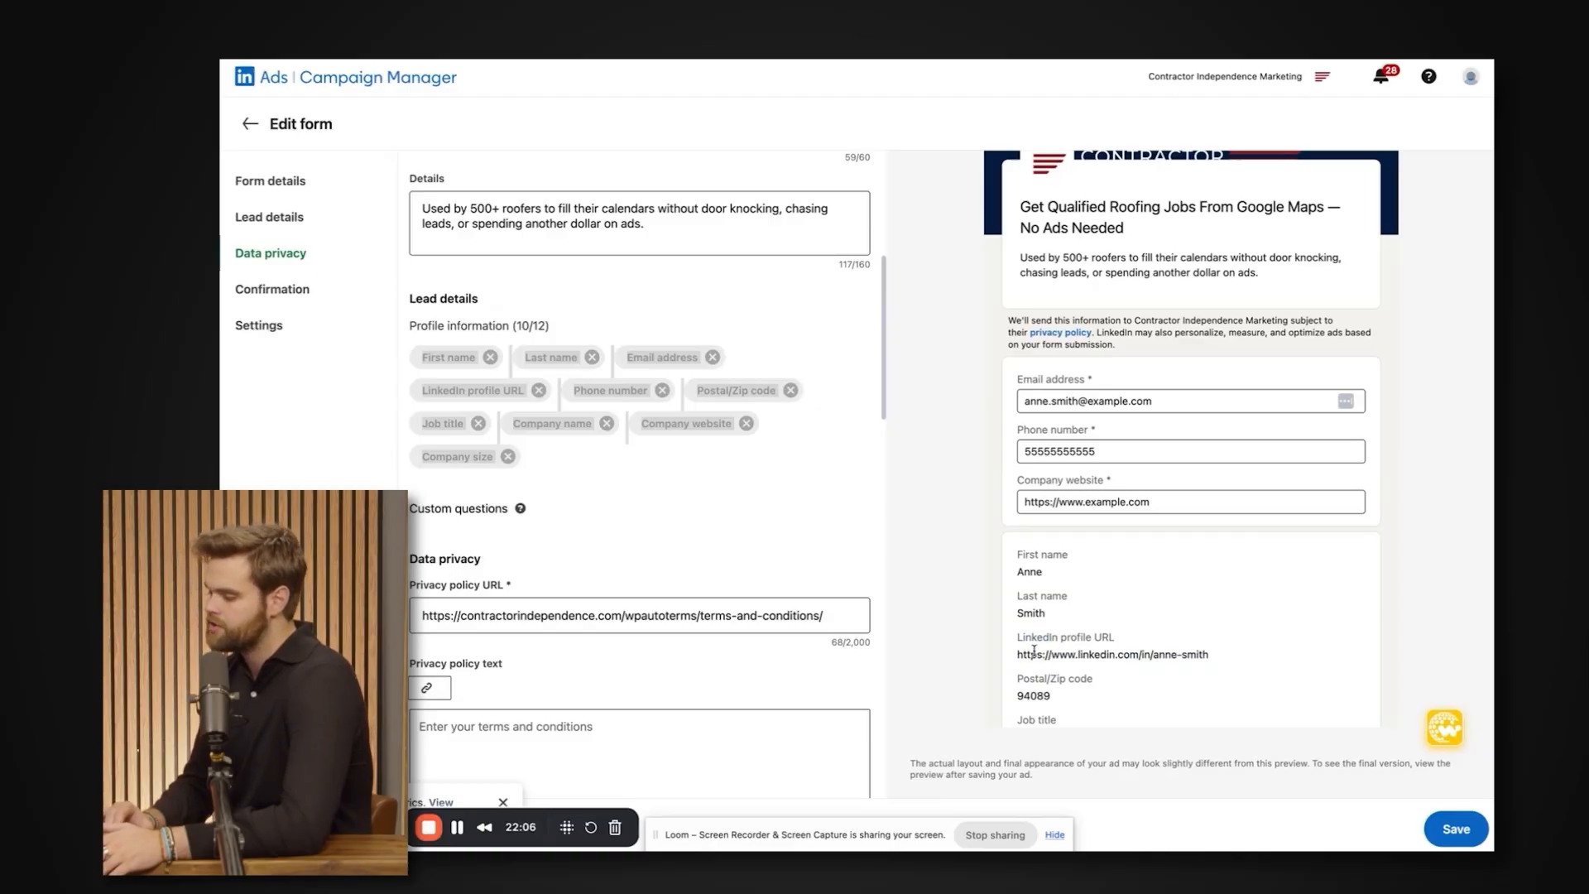
drag(1007, 656, 1021, 574)
click(1100, 727)
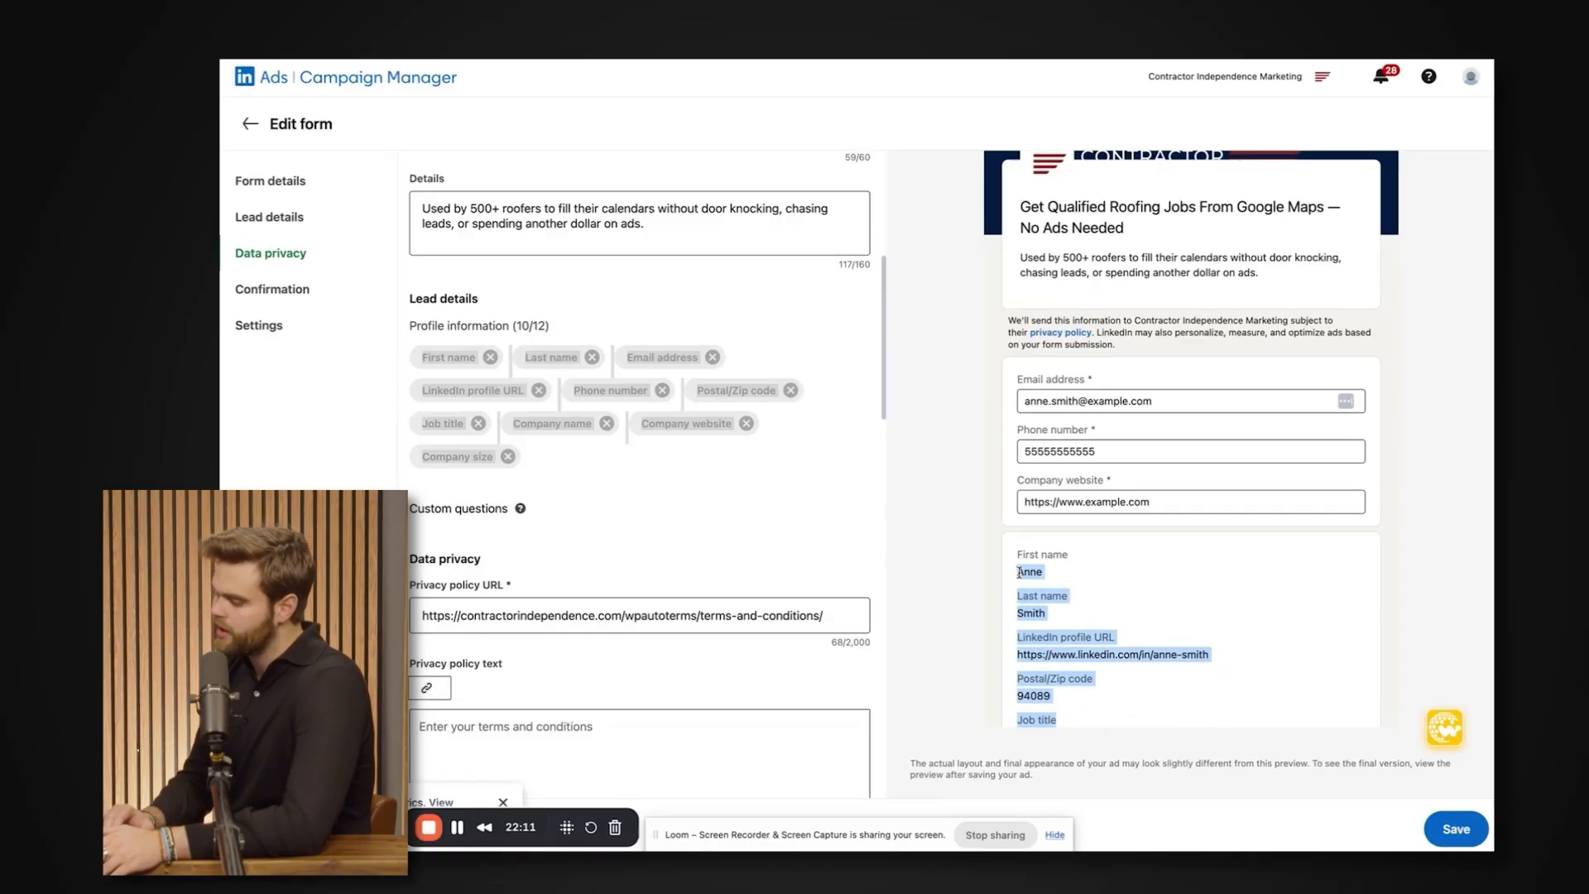
drag(1071, 730, 1021, 566)
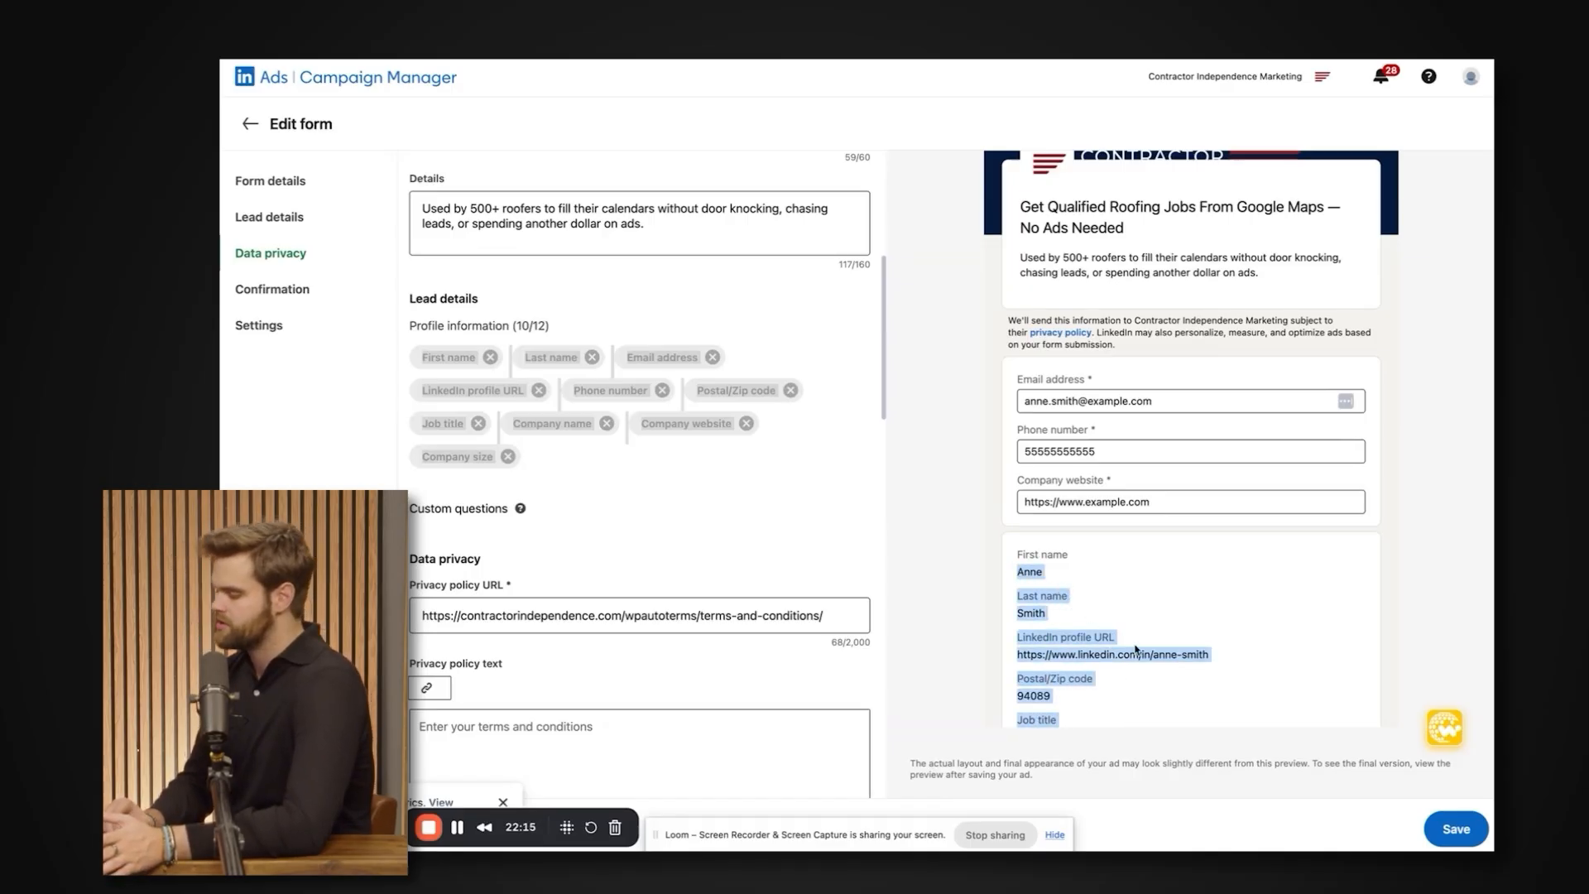
scroll(1138, 550, up, 2)
scroll(1137, 550, down, 2)
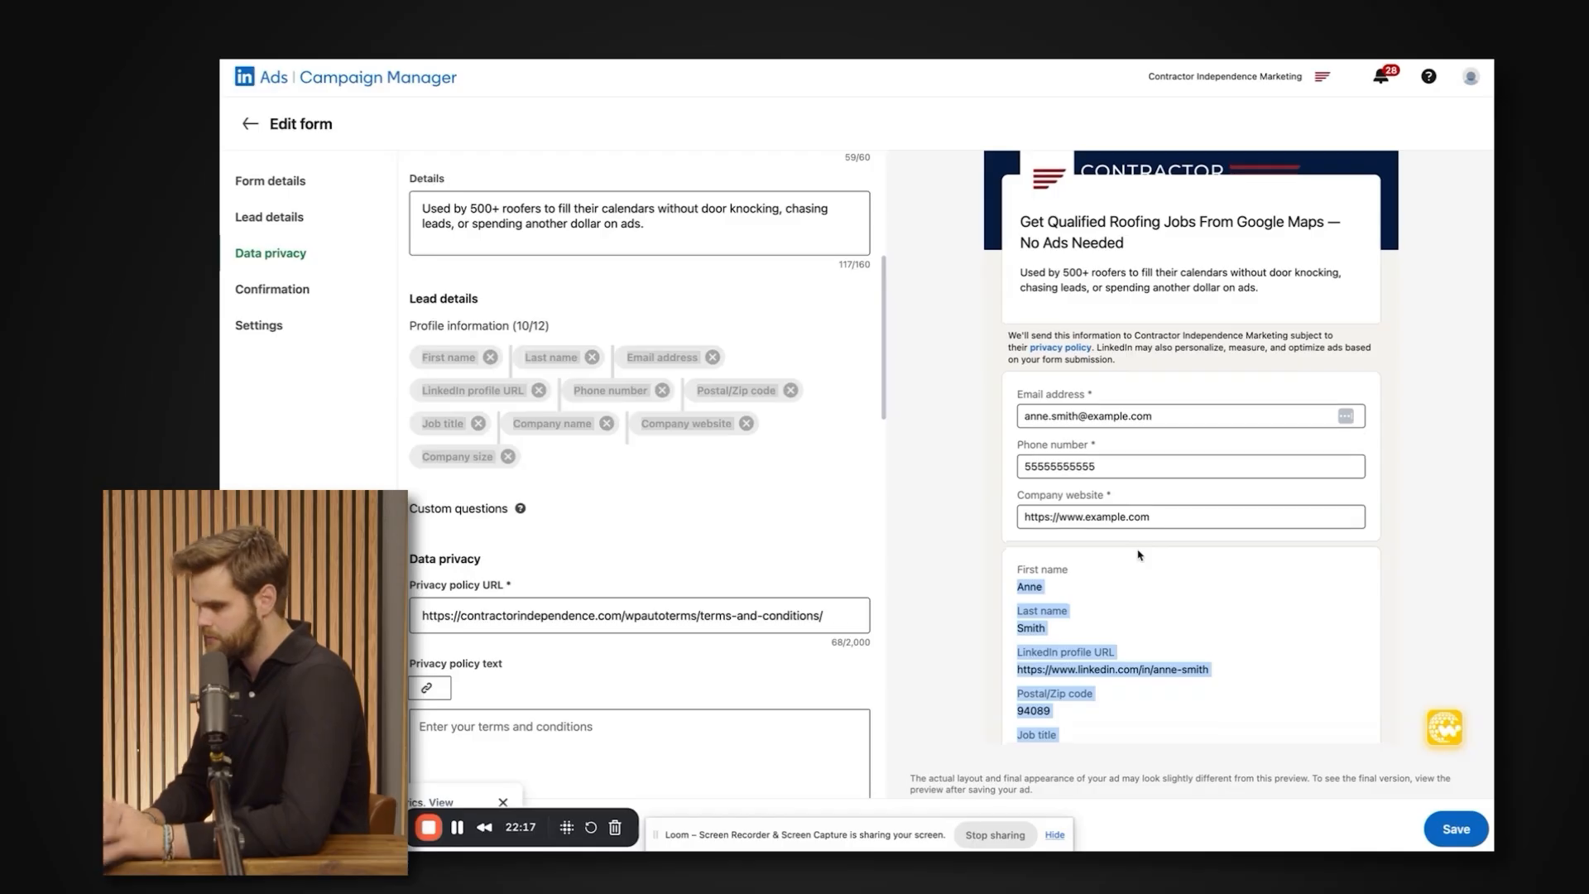
scroll(1138, 554, up, 1)
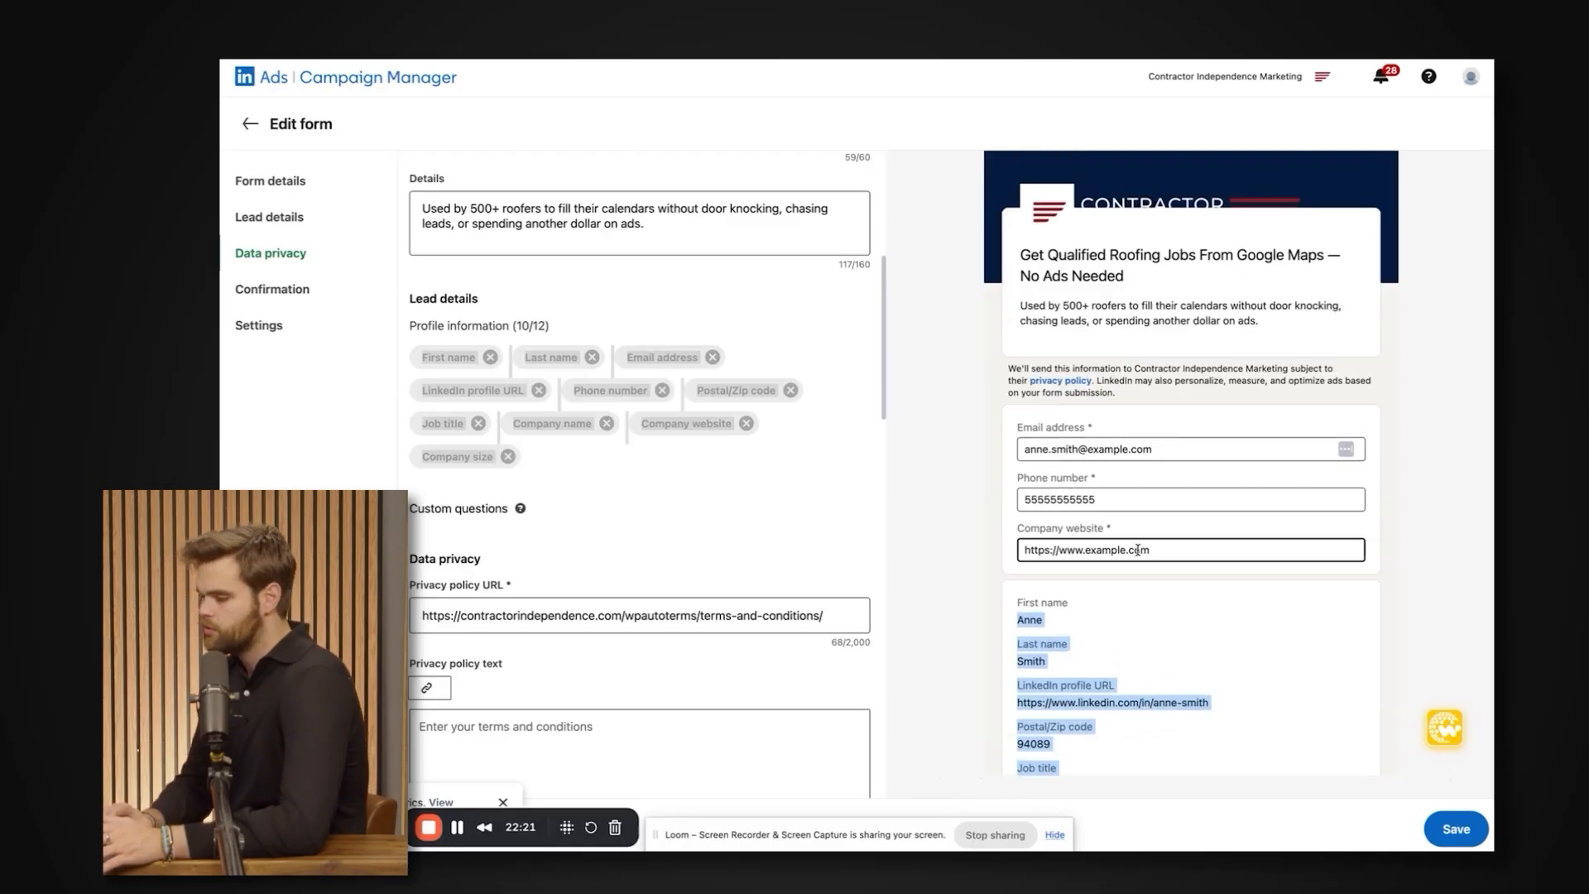
Recheck which Profile information fields the form requests against the sections shown in its preview.
click(398, 331)
drag(397, 331, 519, 392)
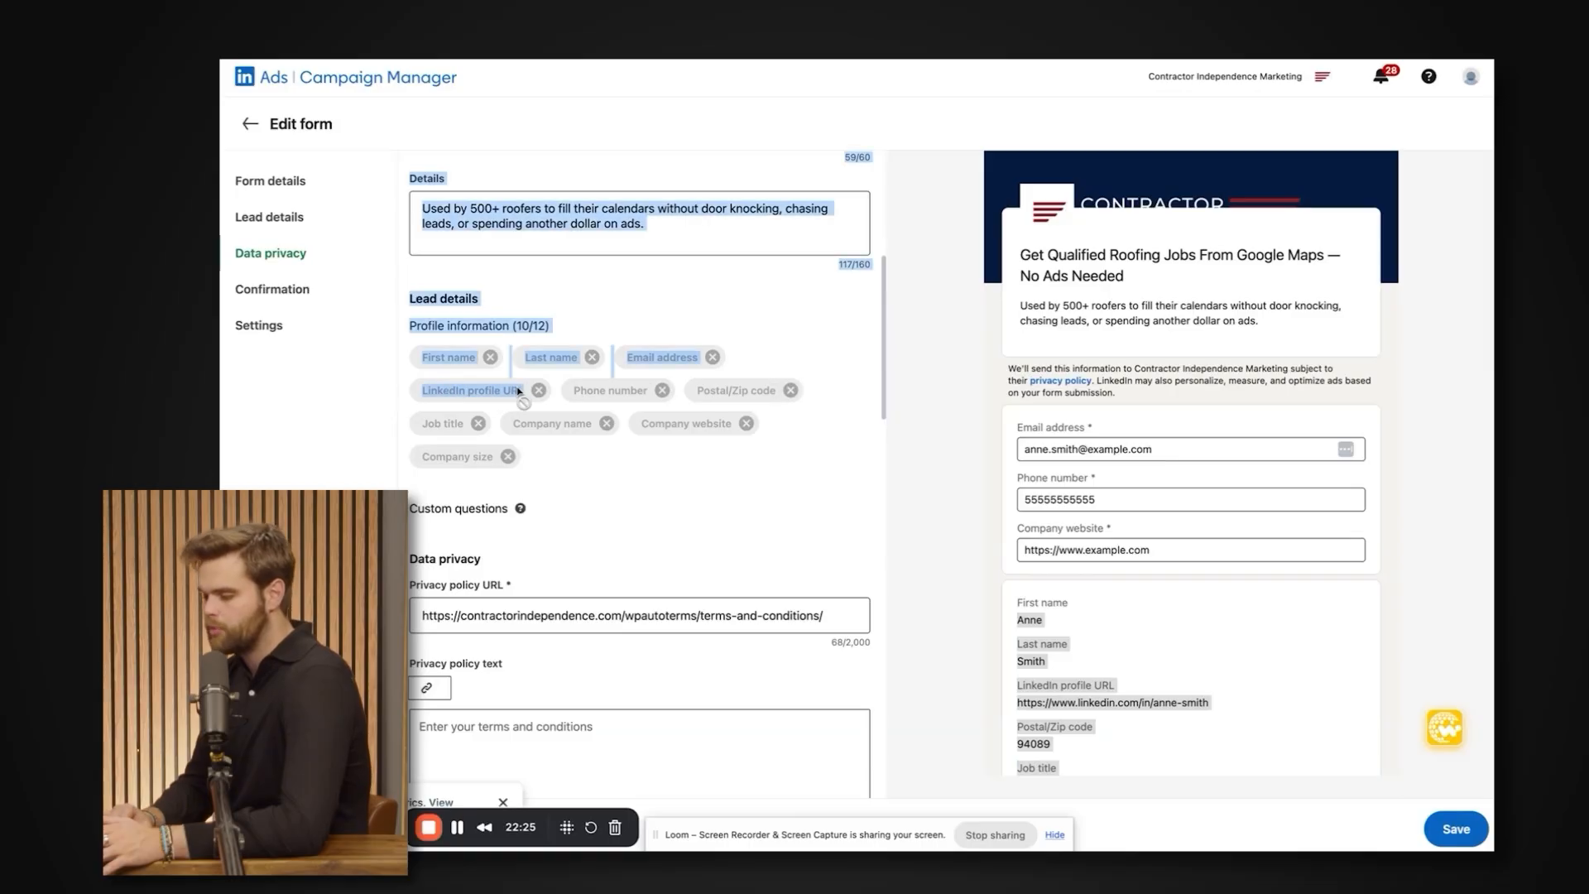
click(393, 390)
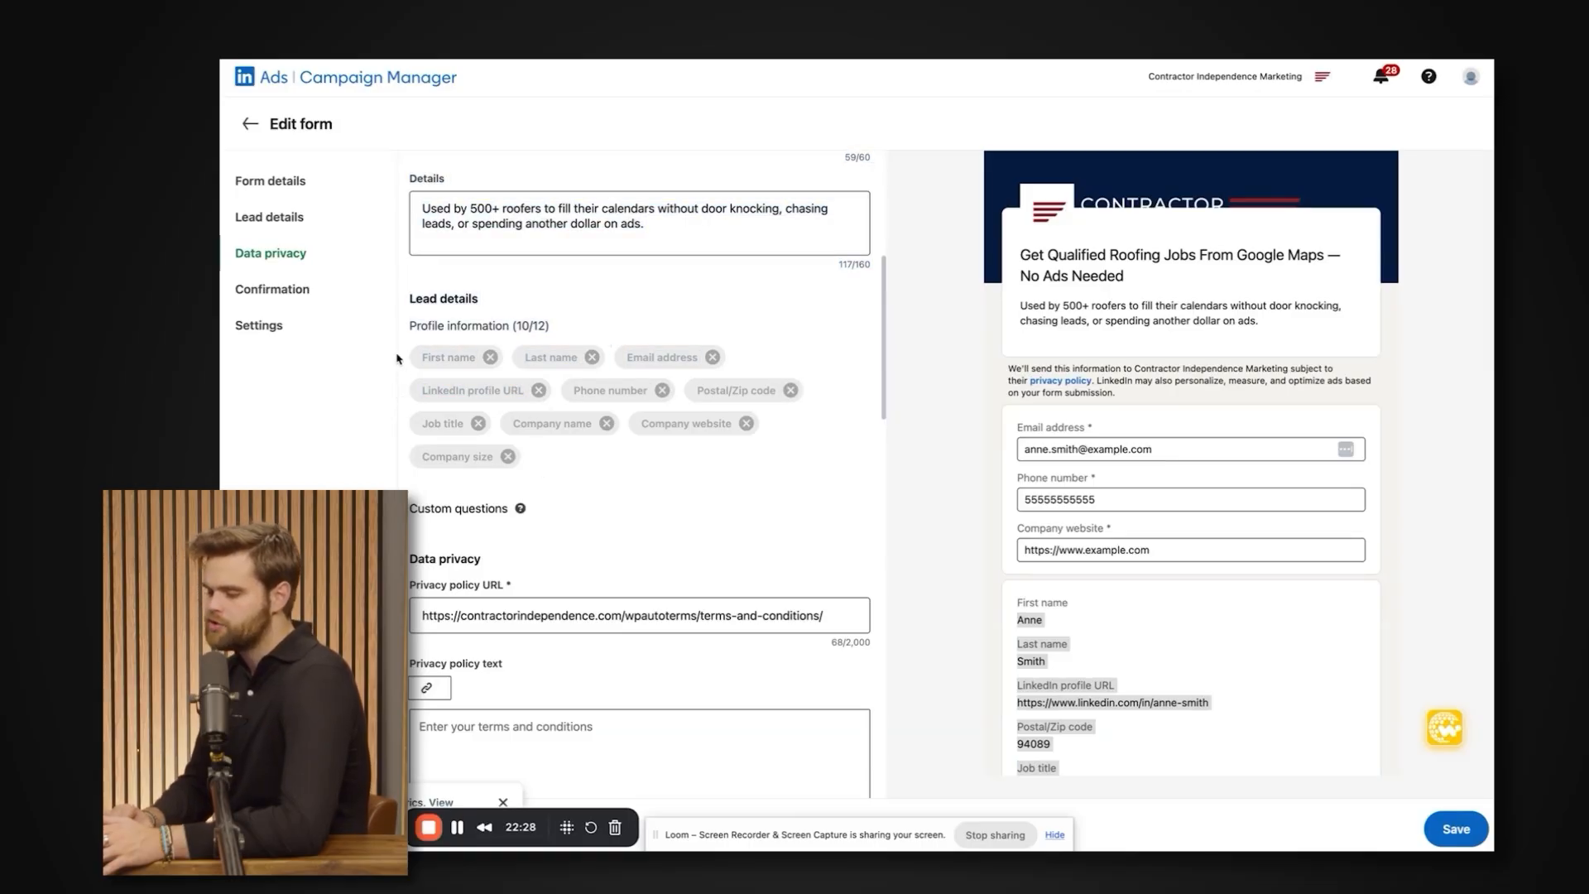
drag(398, 359, 663, 456)
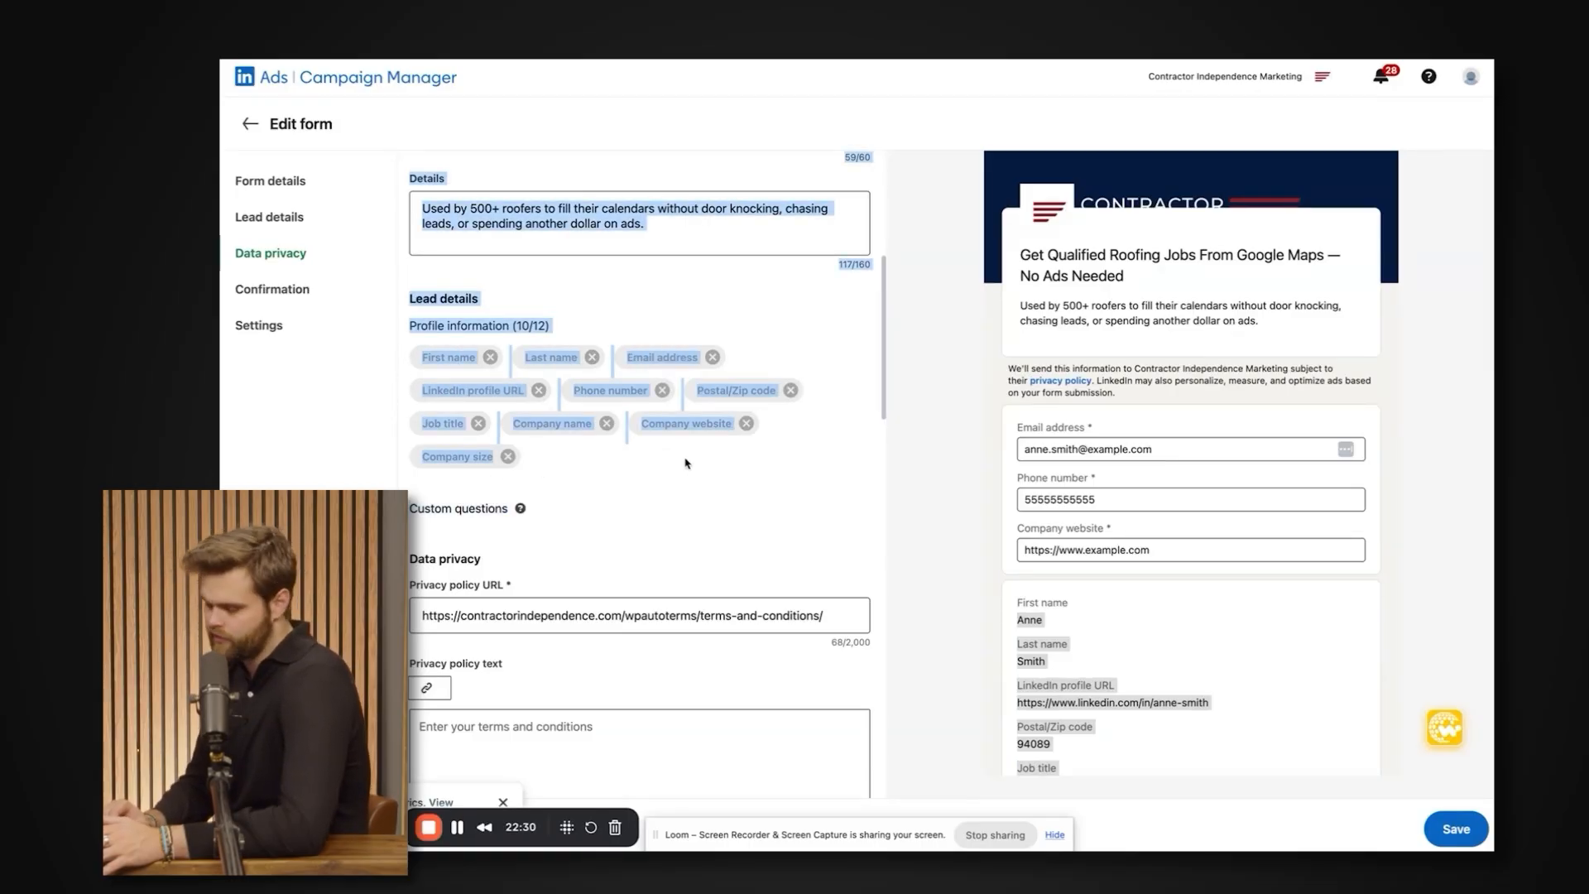
click(686, 464)
scroll(687, 464, down, 1)
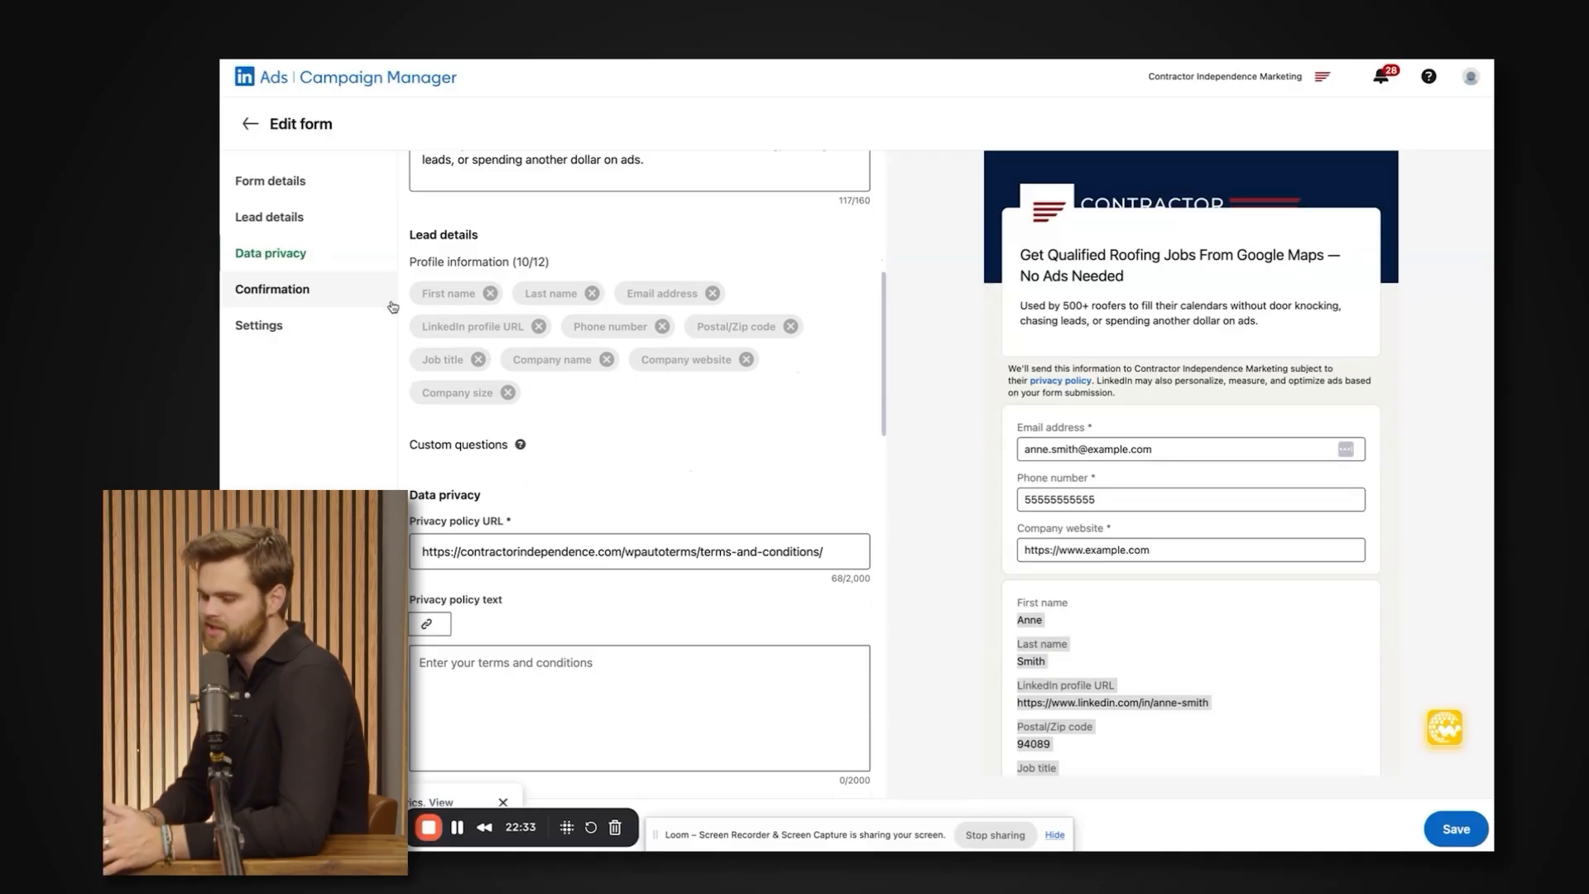
drag(532, 402, 427, 297)
Review the form's data privacy and confirmation settings, including the confirmation message, the Learn more CTA and the landing page URL.
scroll(531, 402, down, 5)
scroll(530, 403, up, 2)
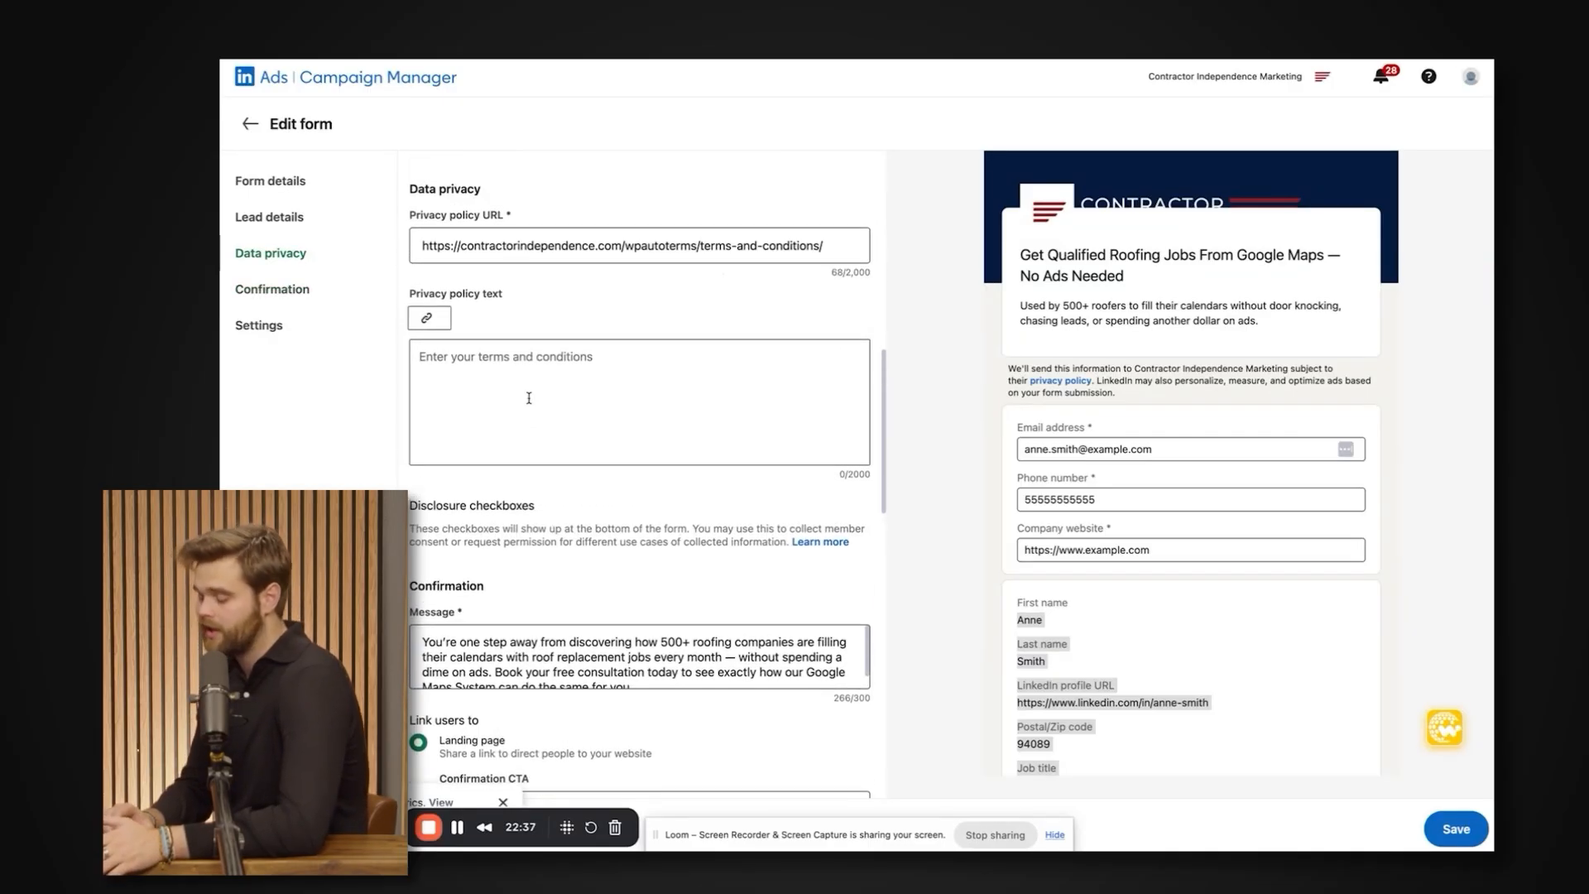
scroll(531, 403, down, 1)
scroll(882, 567, down, 3)
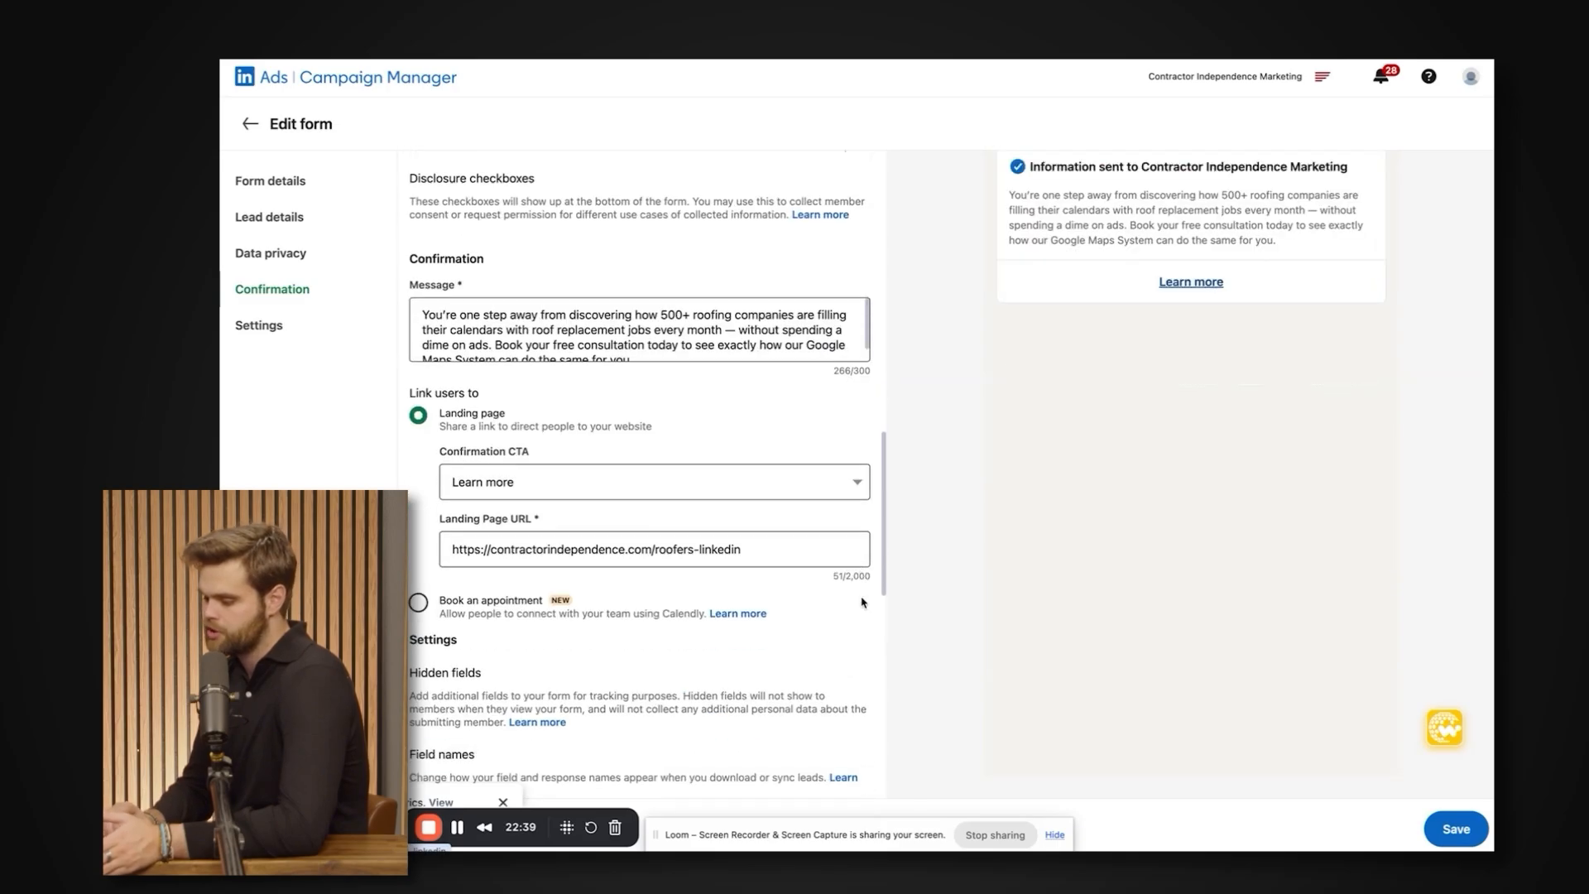
triple_click(572, 539)
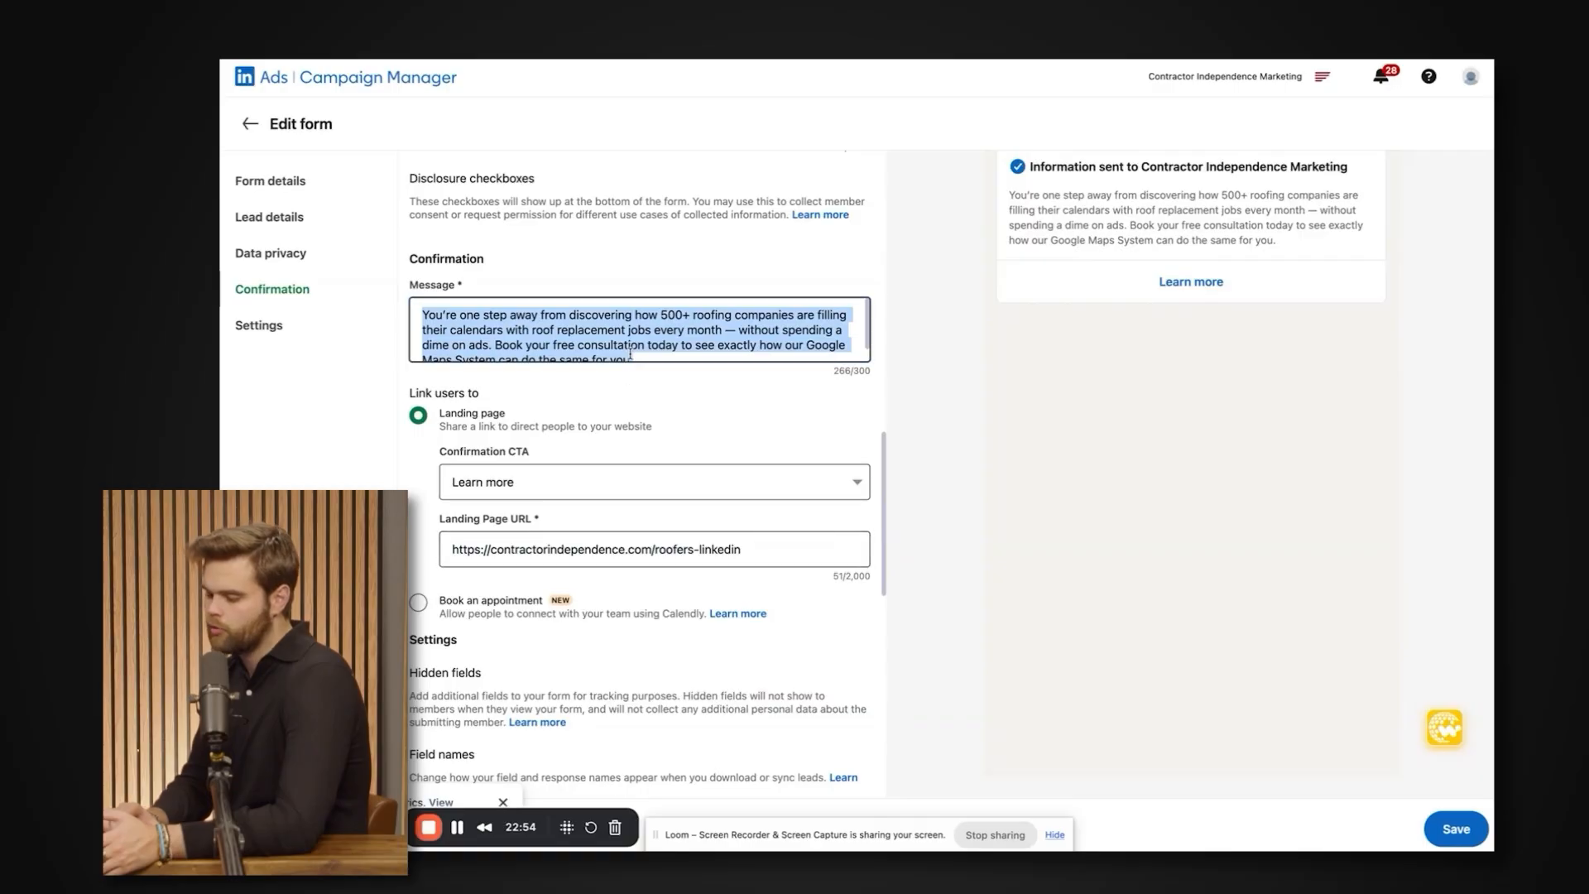
triple_click(646, 323)
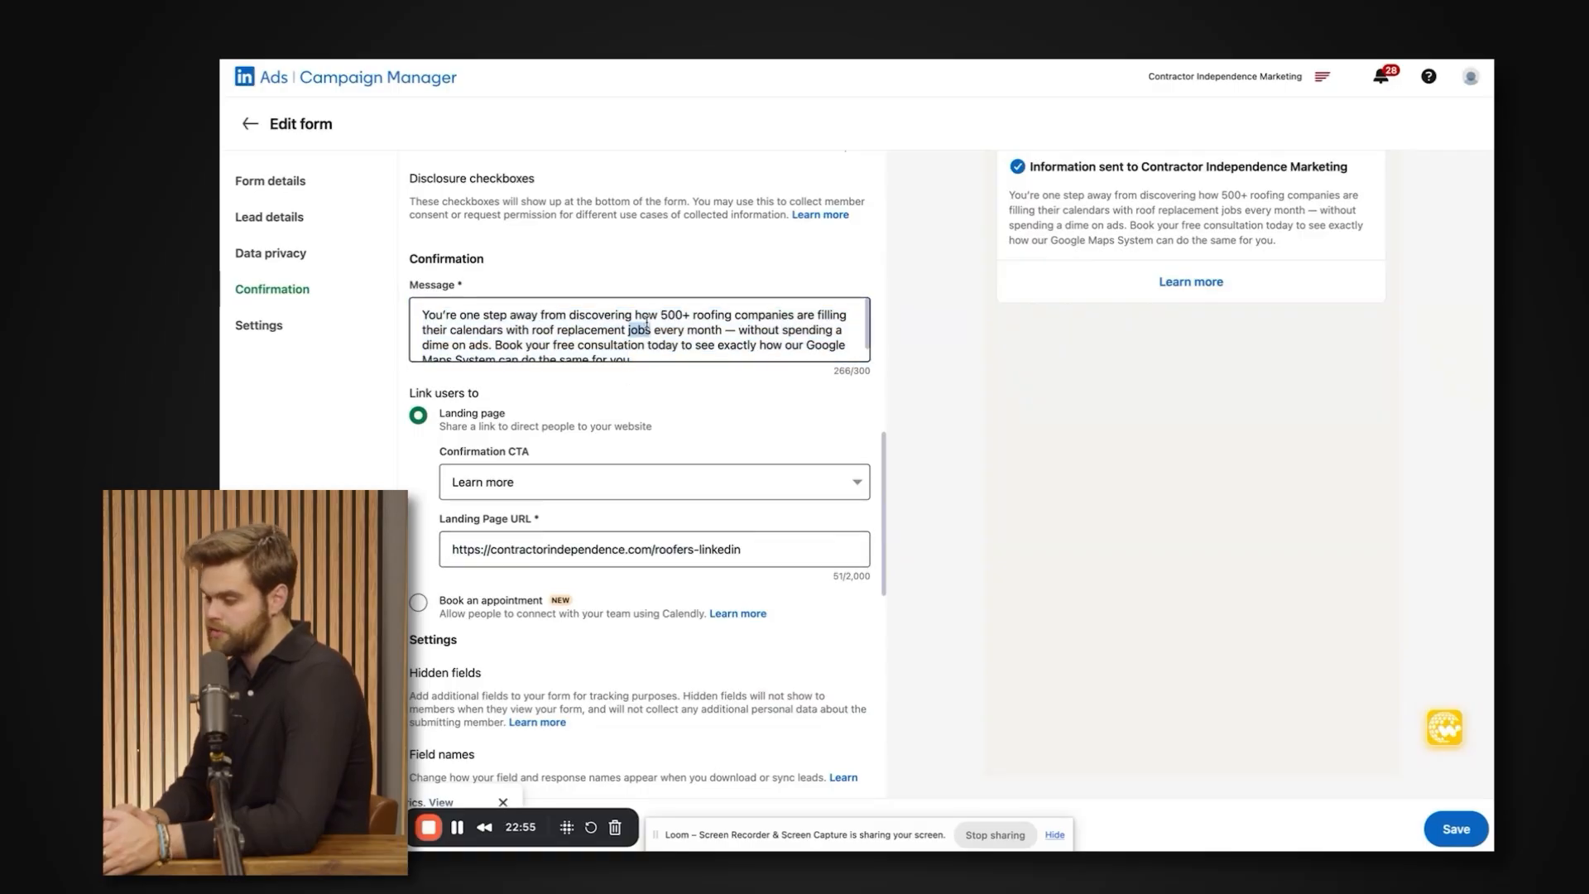
scroll(647, 323, down, 1)
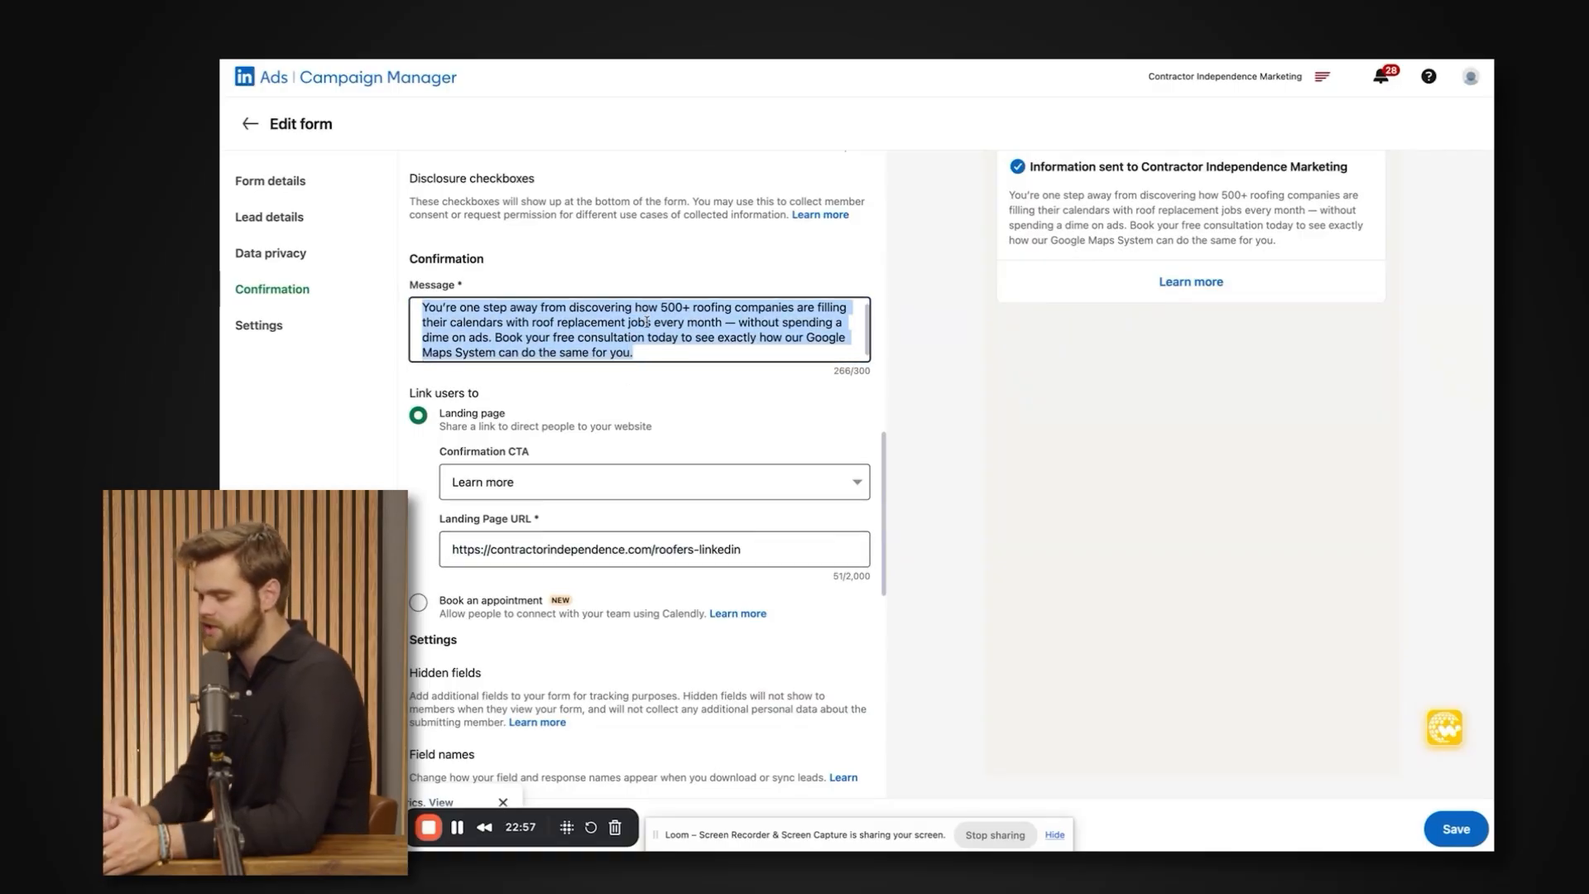
scroll(627, 538, up, 2)
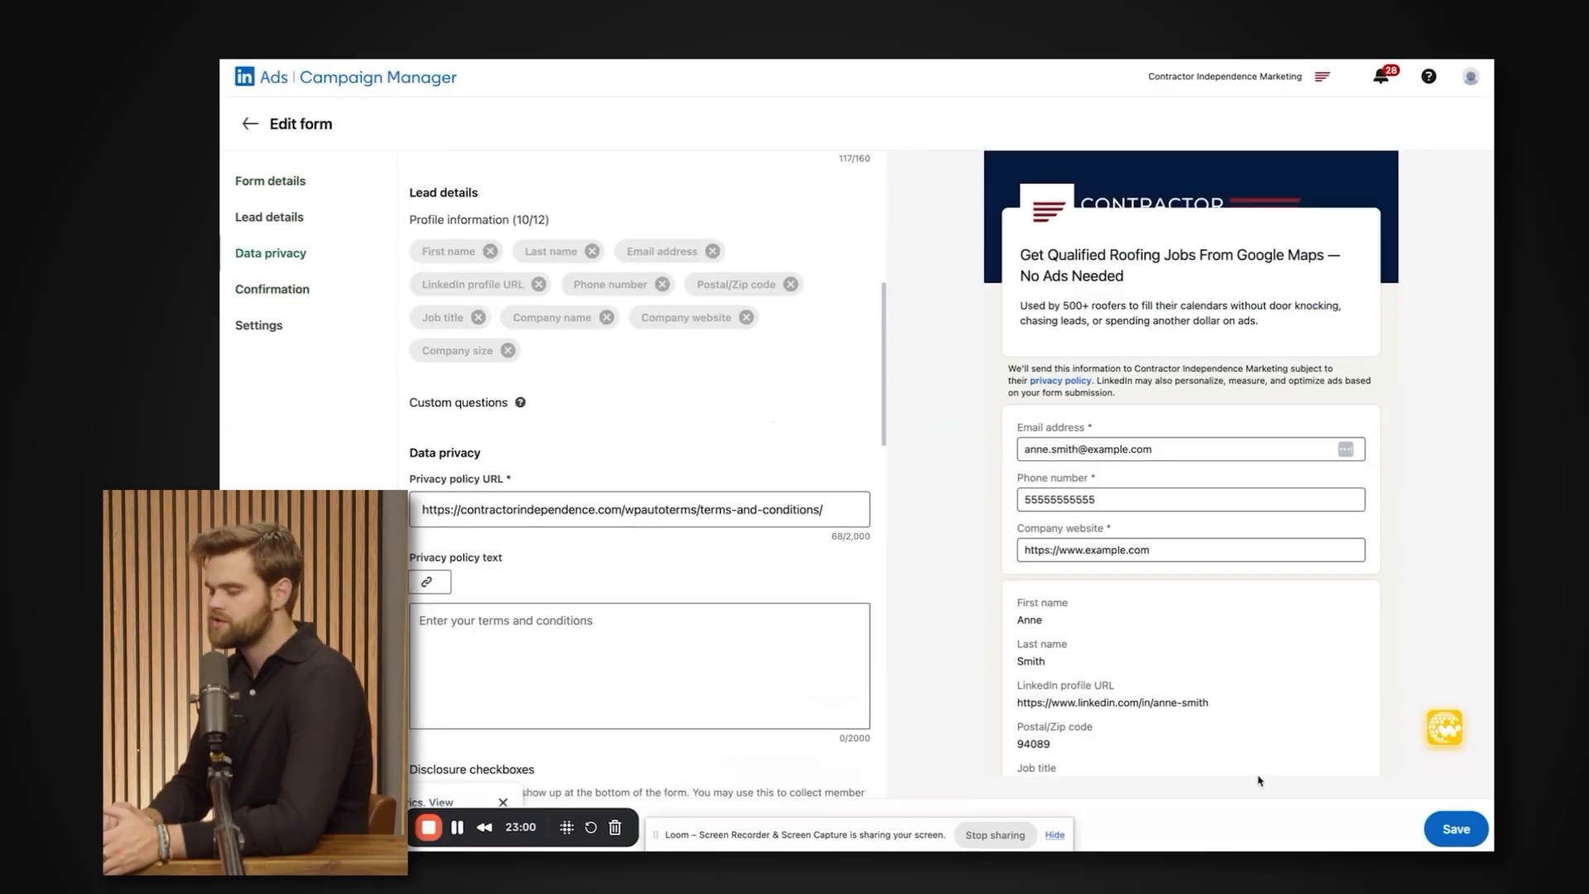
scroll(617, 546, down, 6)
scroll(613, 515, up, 12)
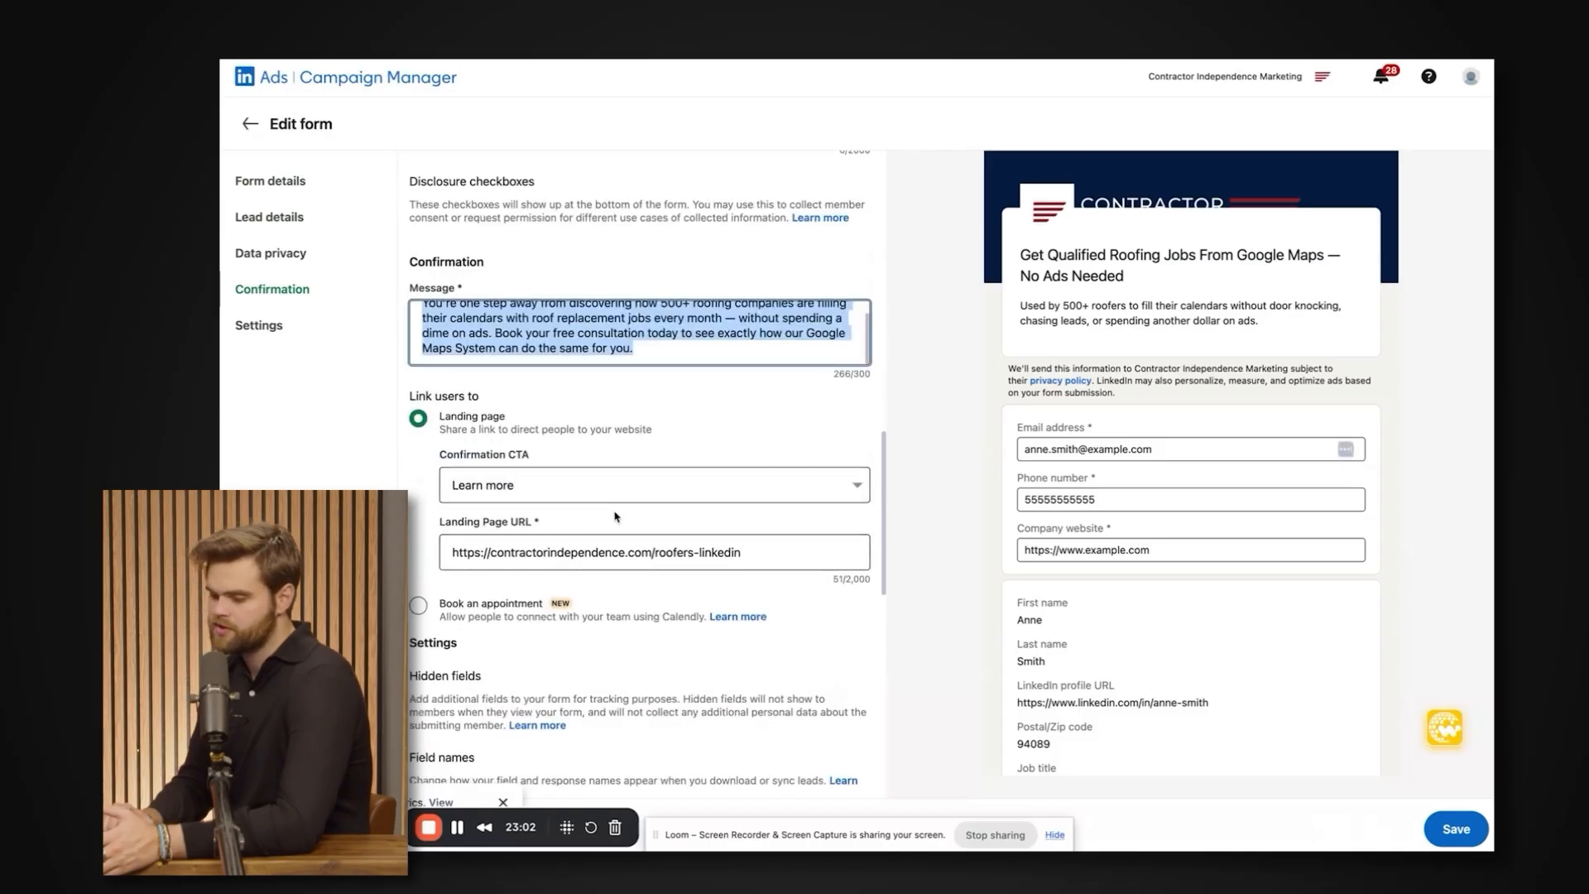
Save the lead gen form and go to the account's Advertise campaign list.
click(1456, 829)
mouse_move(944, 98)
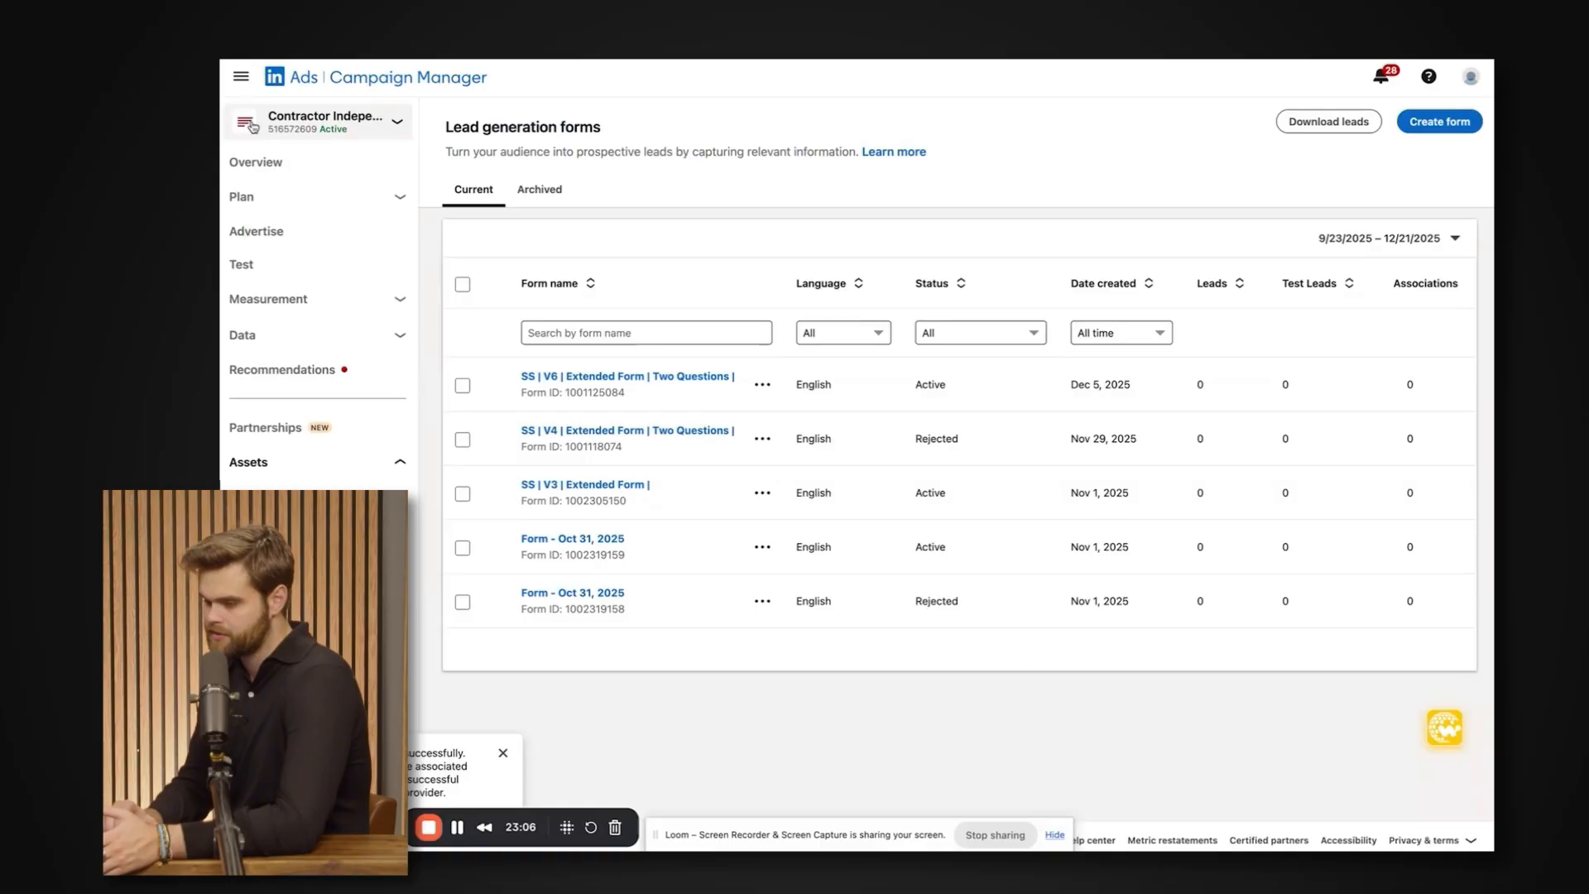
click(257, 231)
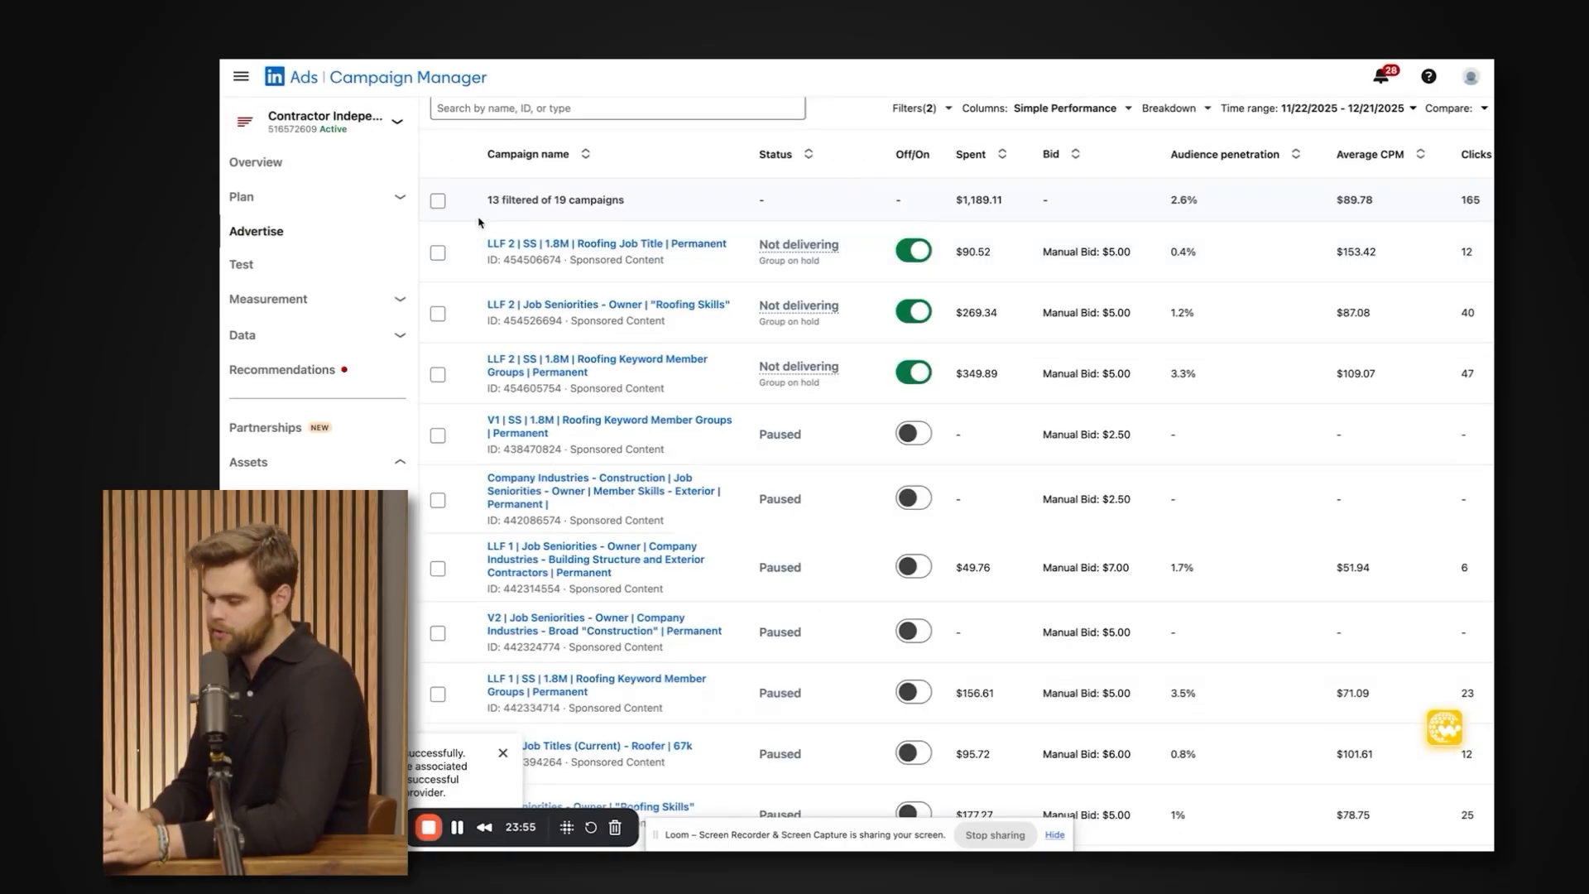
Review the campaigns in the selected campaign group, comparing their audience names, status, spend and manual bids.
scroll(487, 295, down, 1)
scroll(486, 294, up, 1)
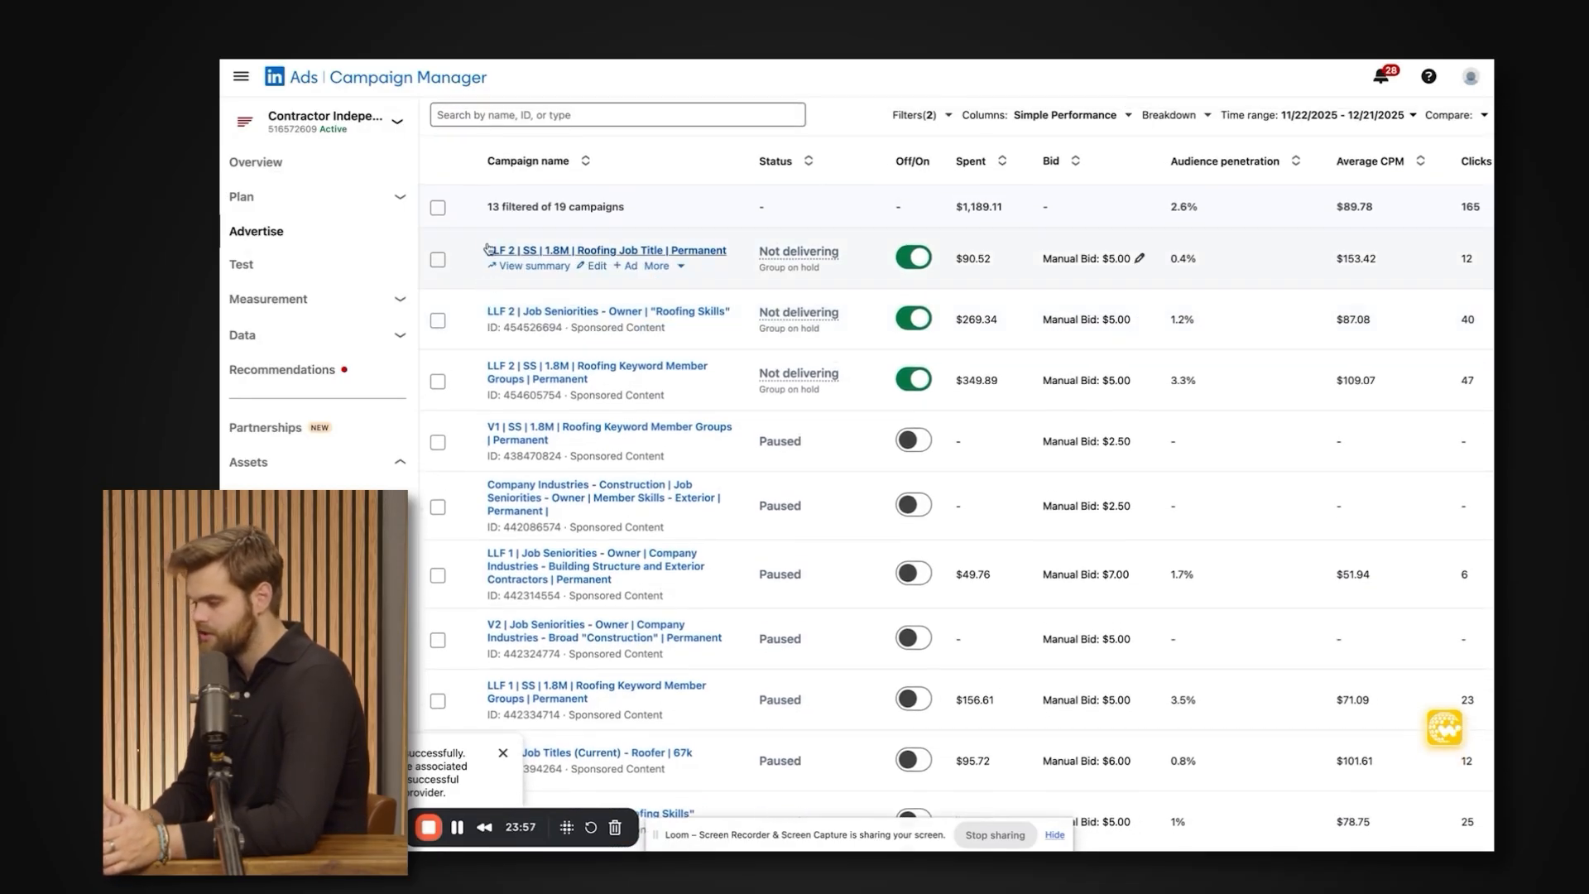
drag(480, 186, 921, 605)
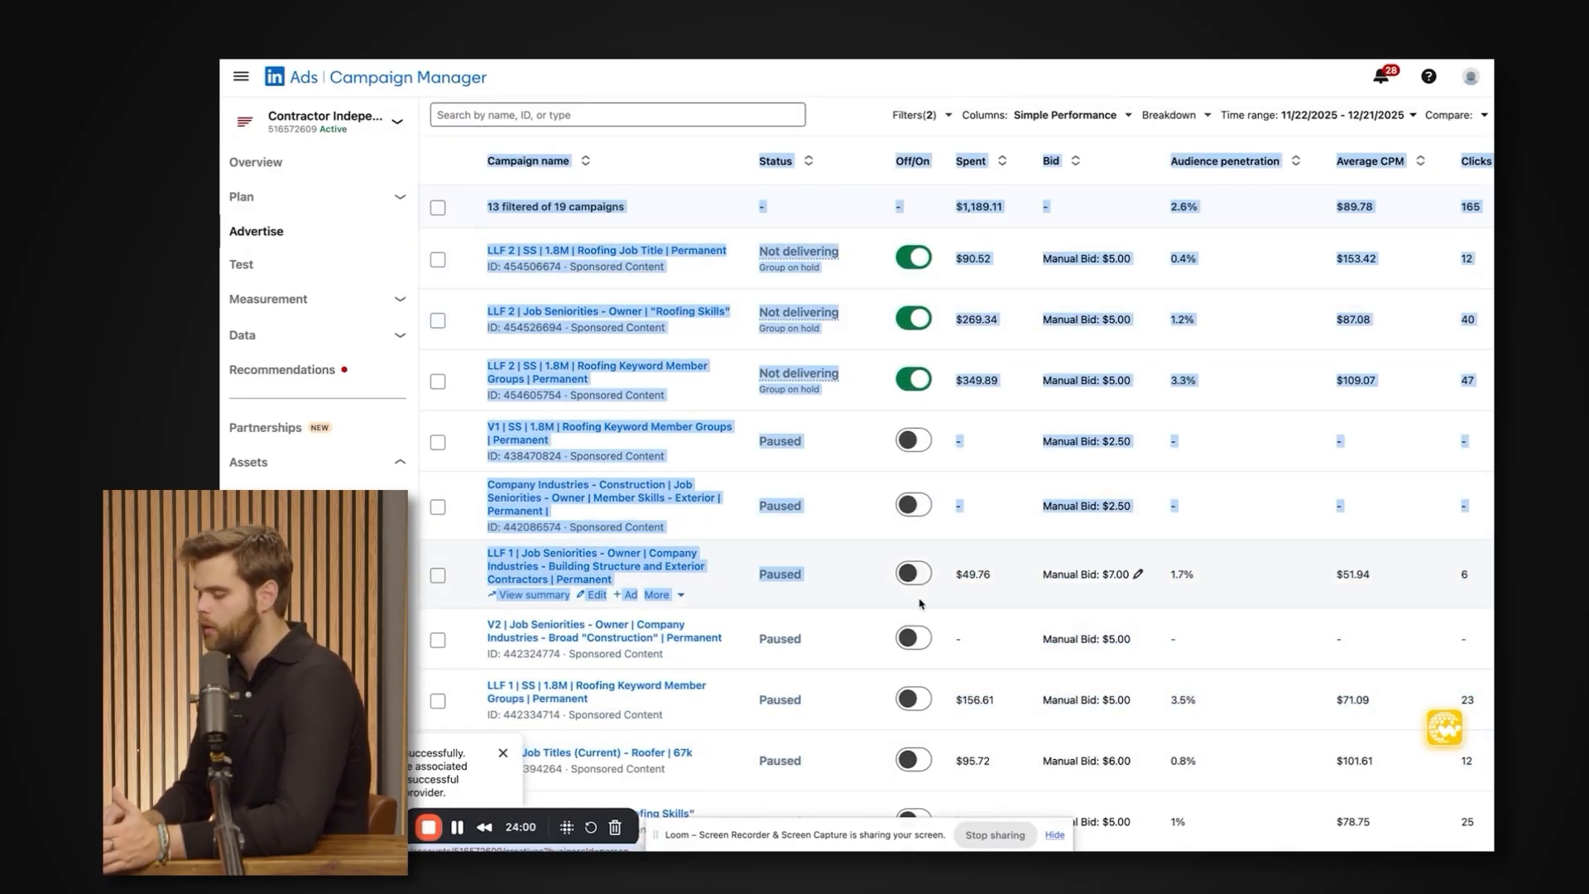
click(883, 588)
scroll(882, 587, up, 2)
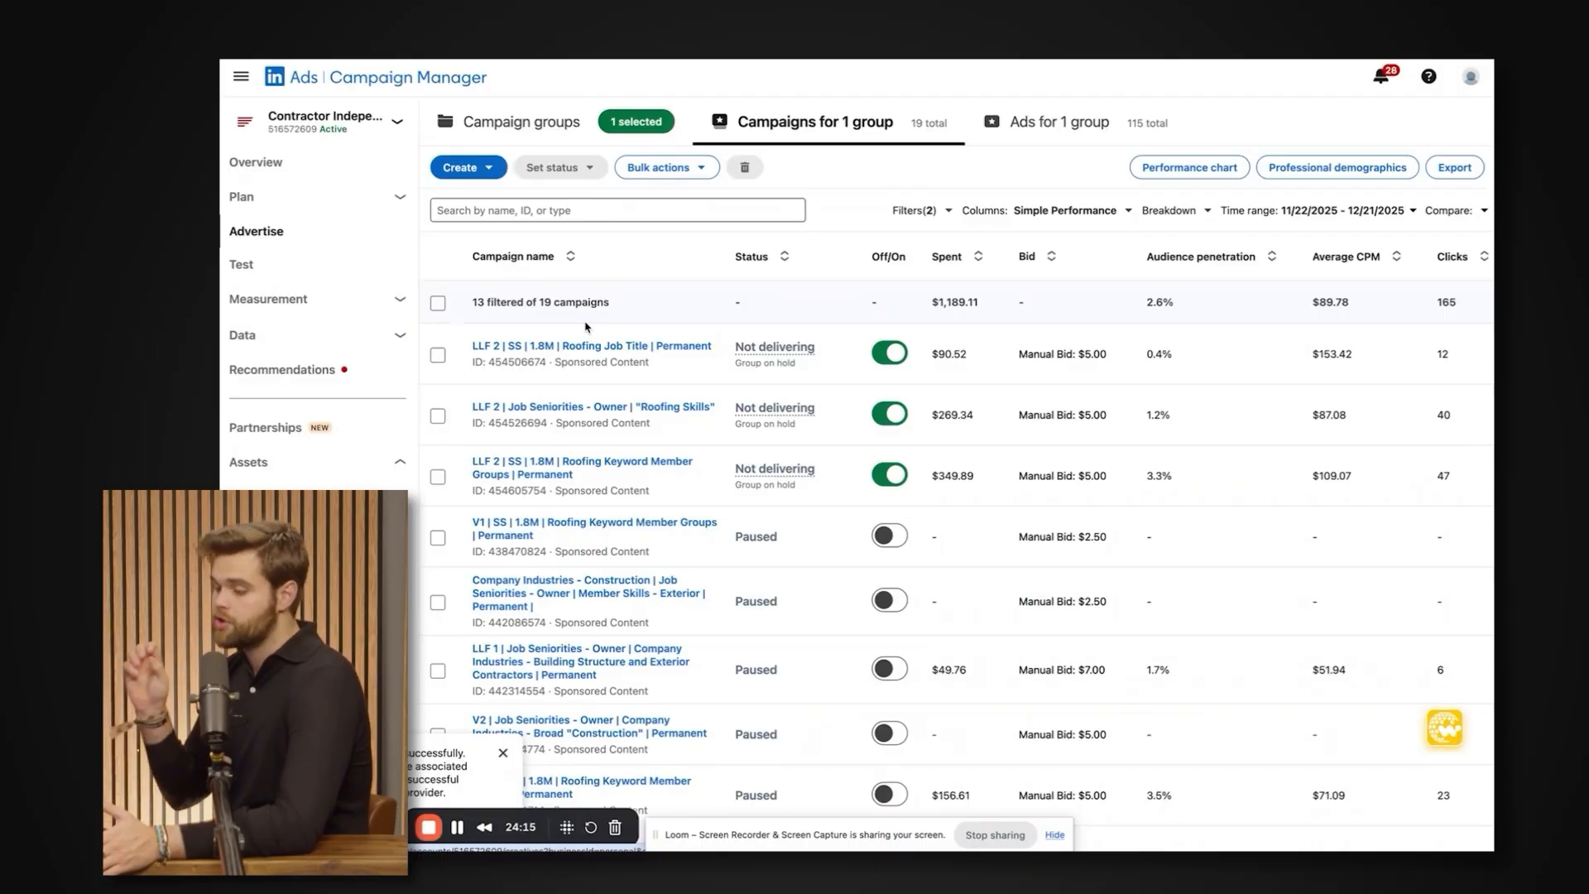
scroll(589, 327, down, 1)
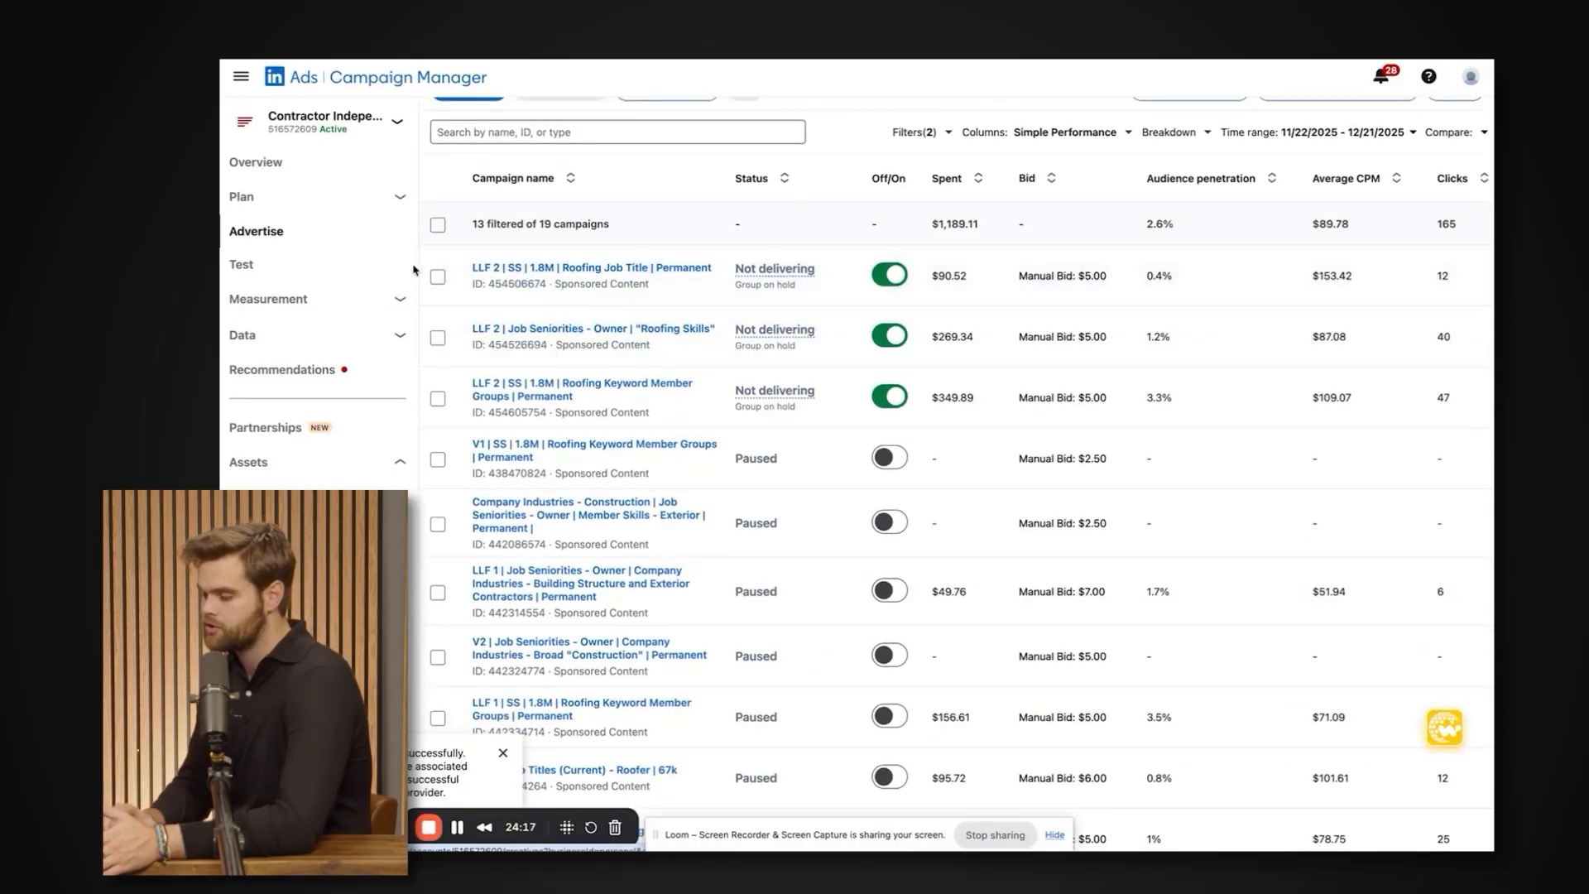
drag(436, 192, 715, 522)
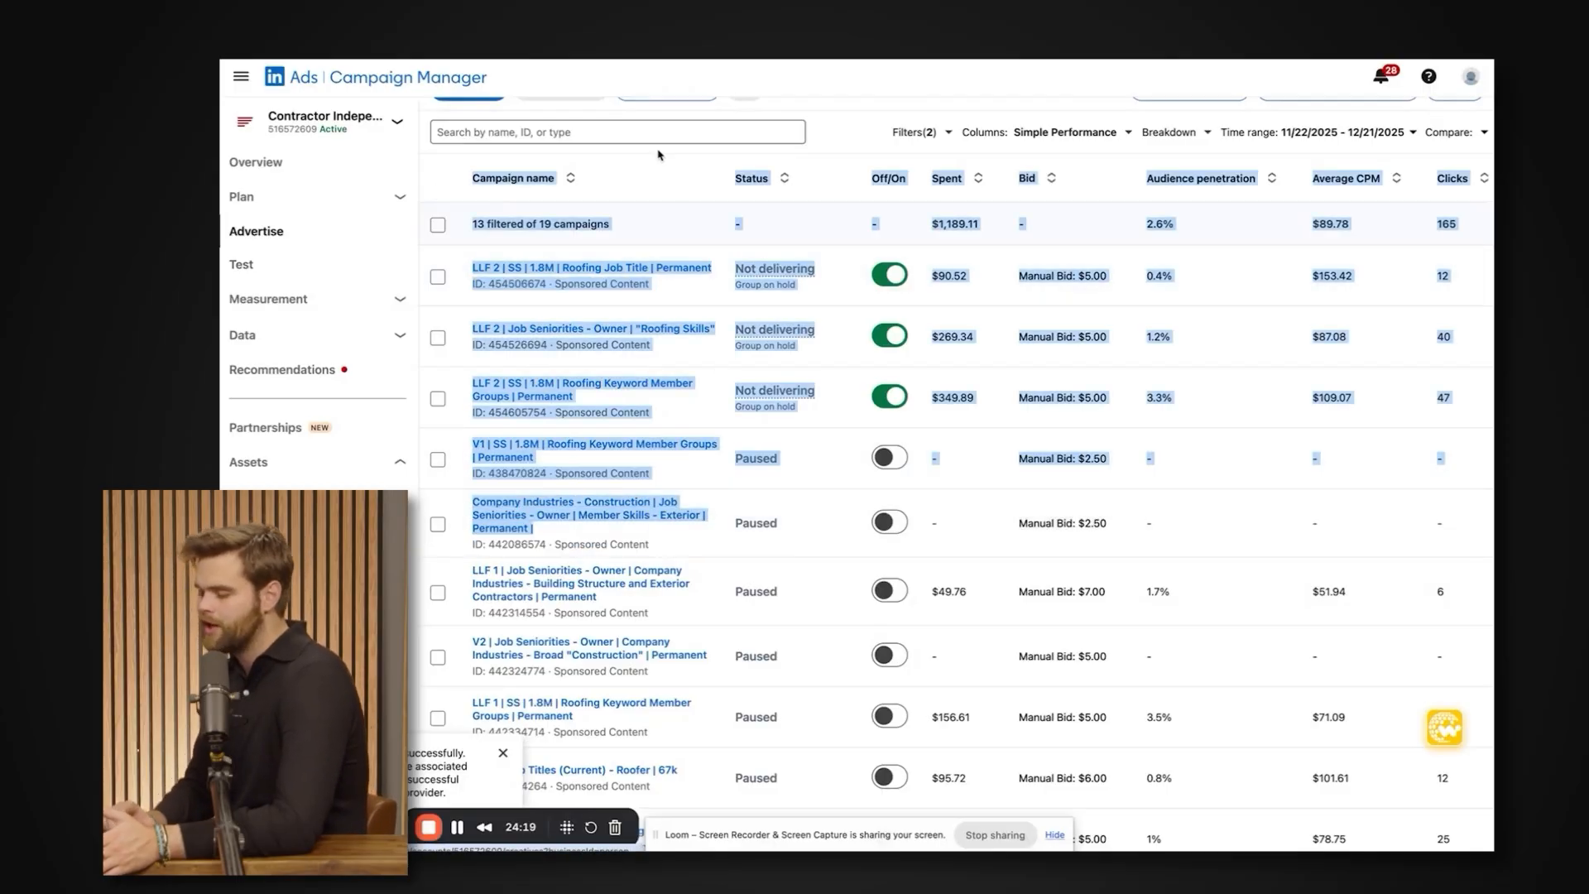
click(557, 226)
drag(454, 205, 718, 421)
click(683, 162)
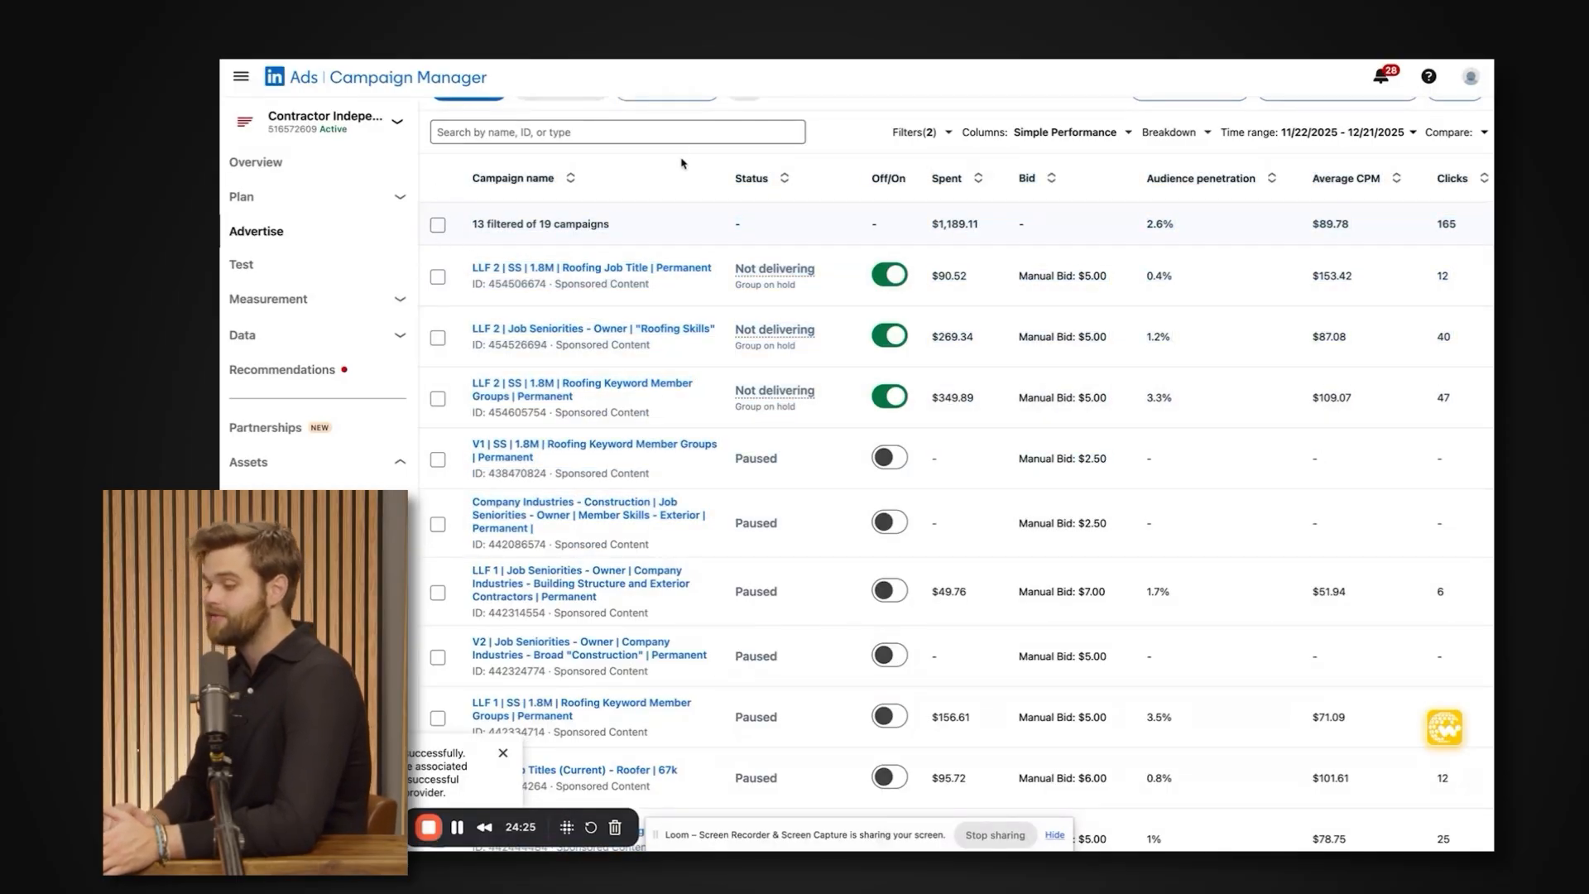
scroll(662, 273, up, 1)
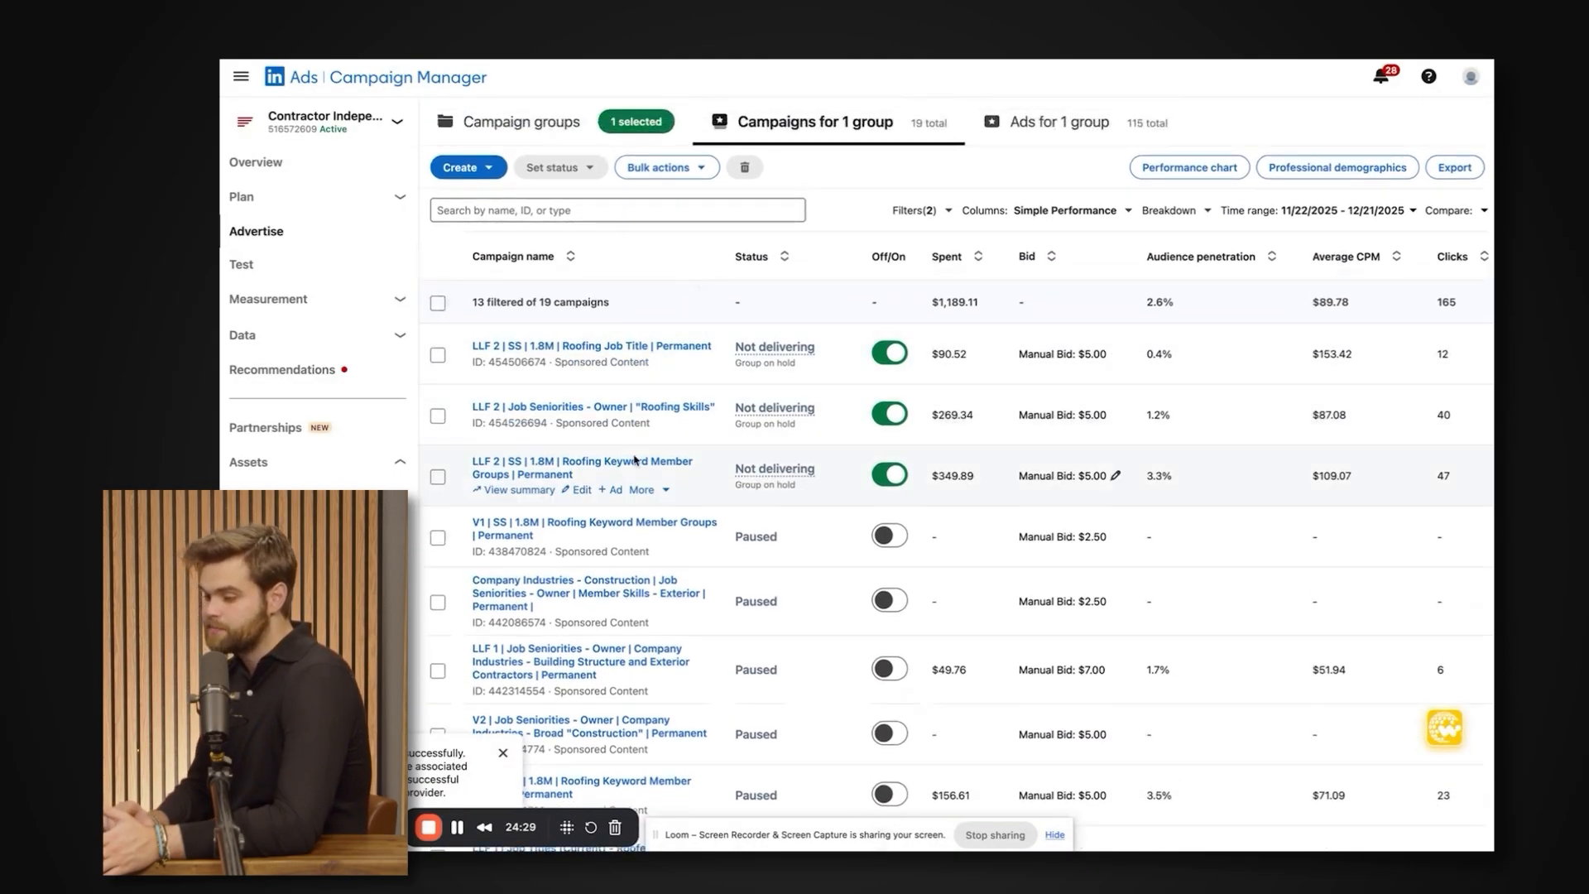
scroll(636, 460, down, 1)
scroll(638, 460, up, 1)
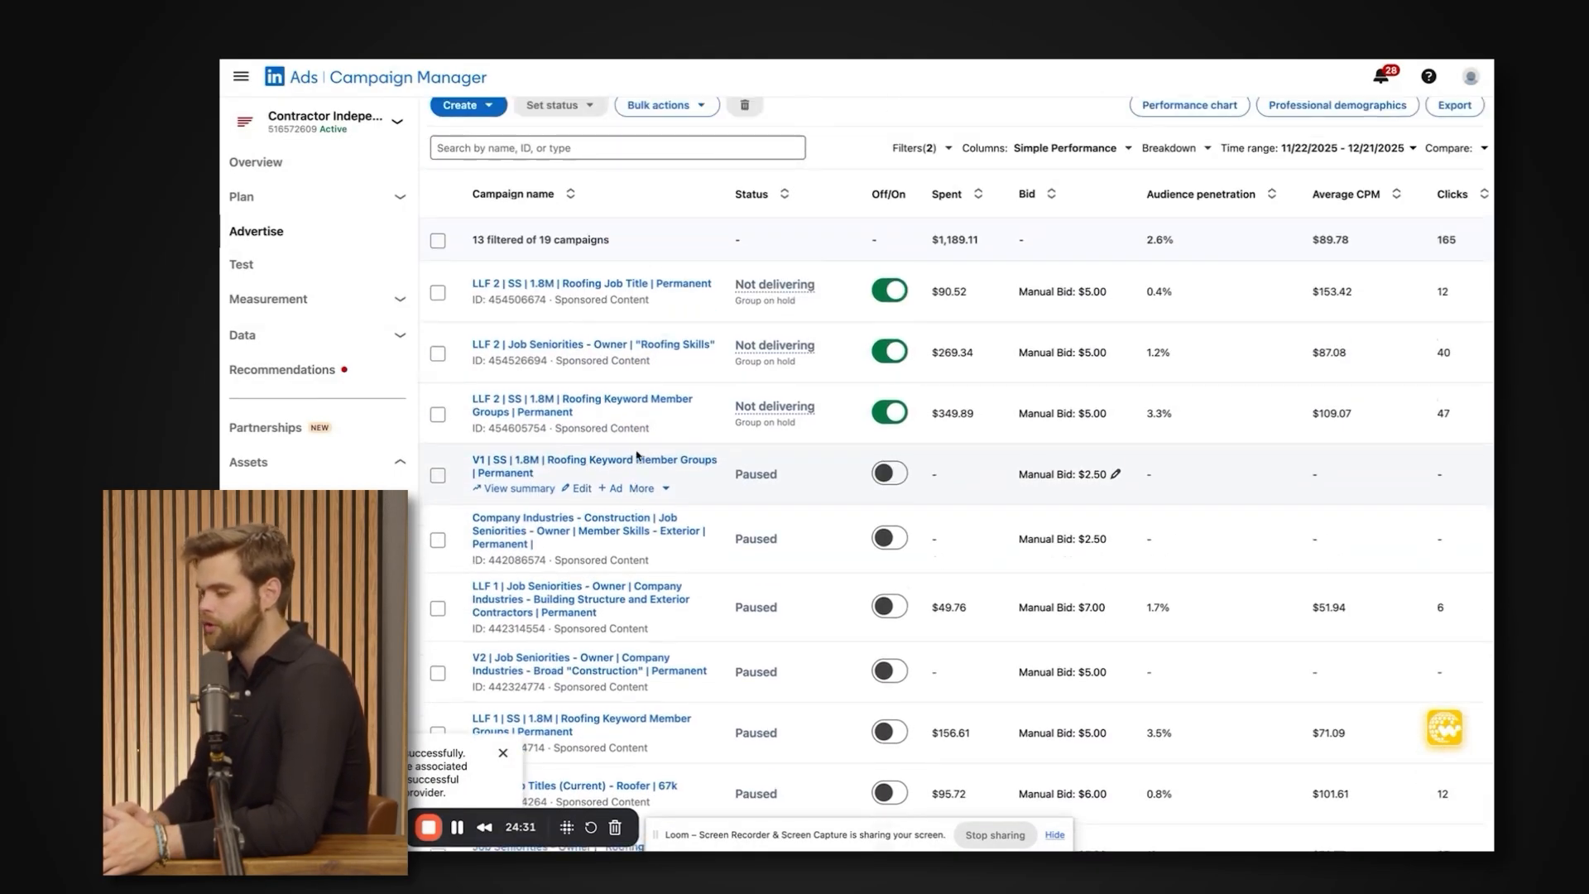
scroll(638, 455, up, 1)
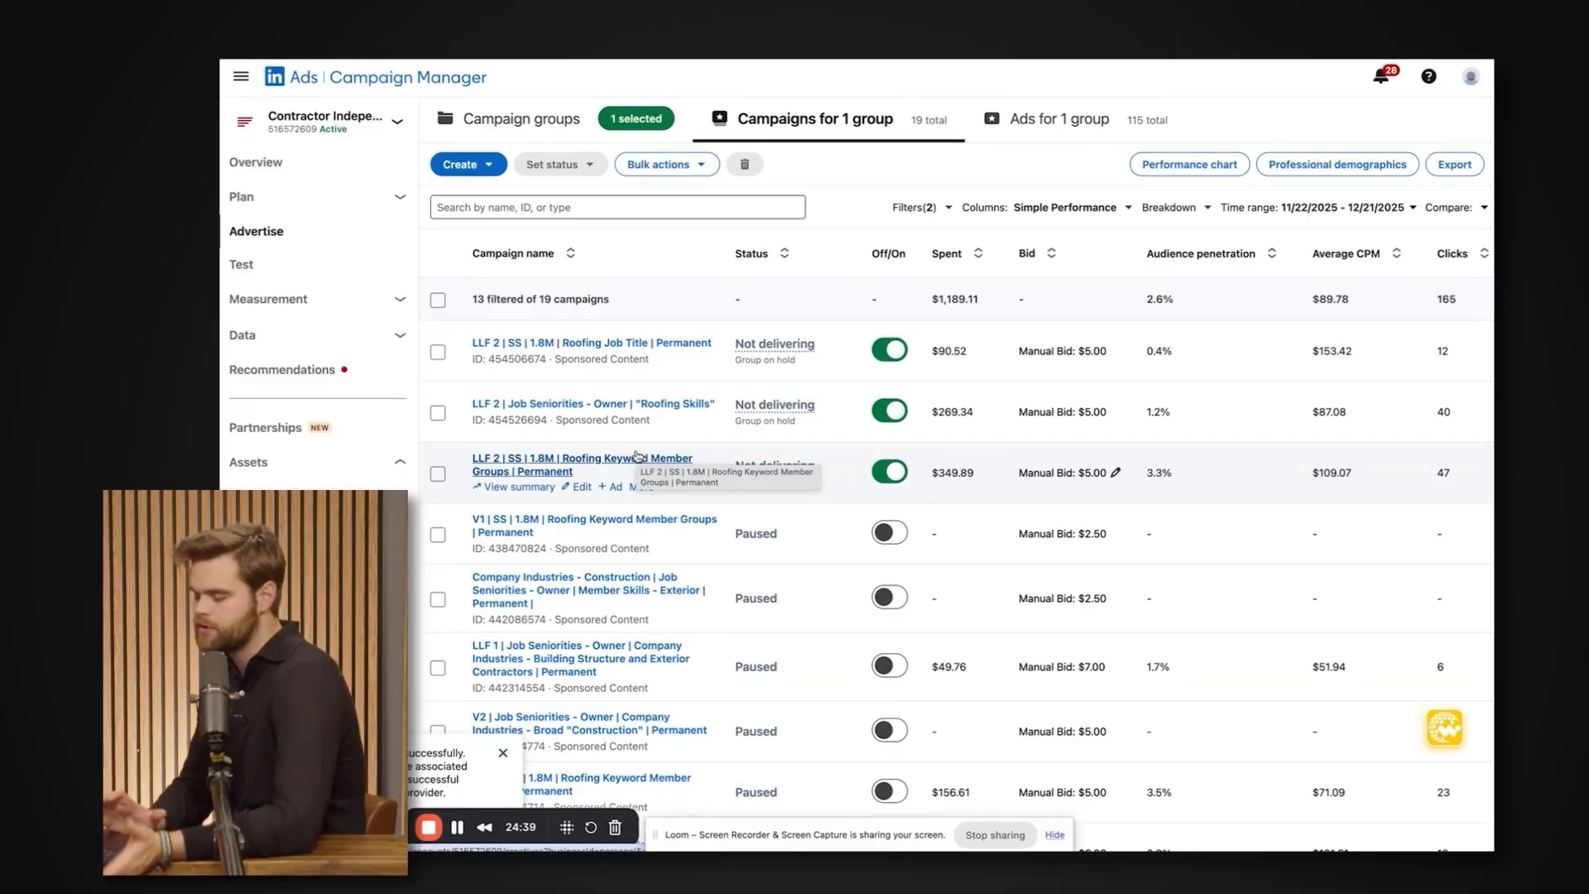
scroll(637, 456, up, 1)
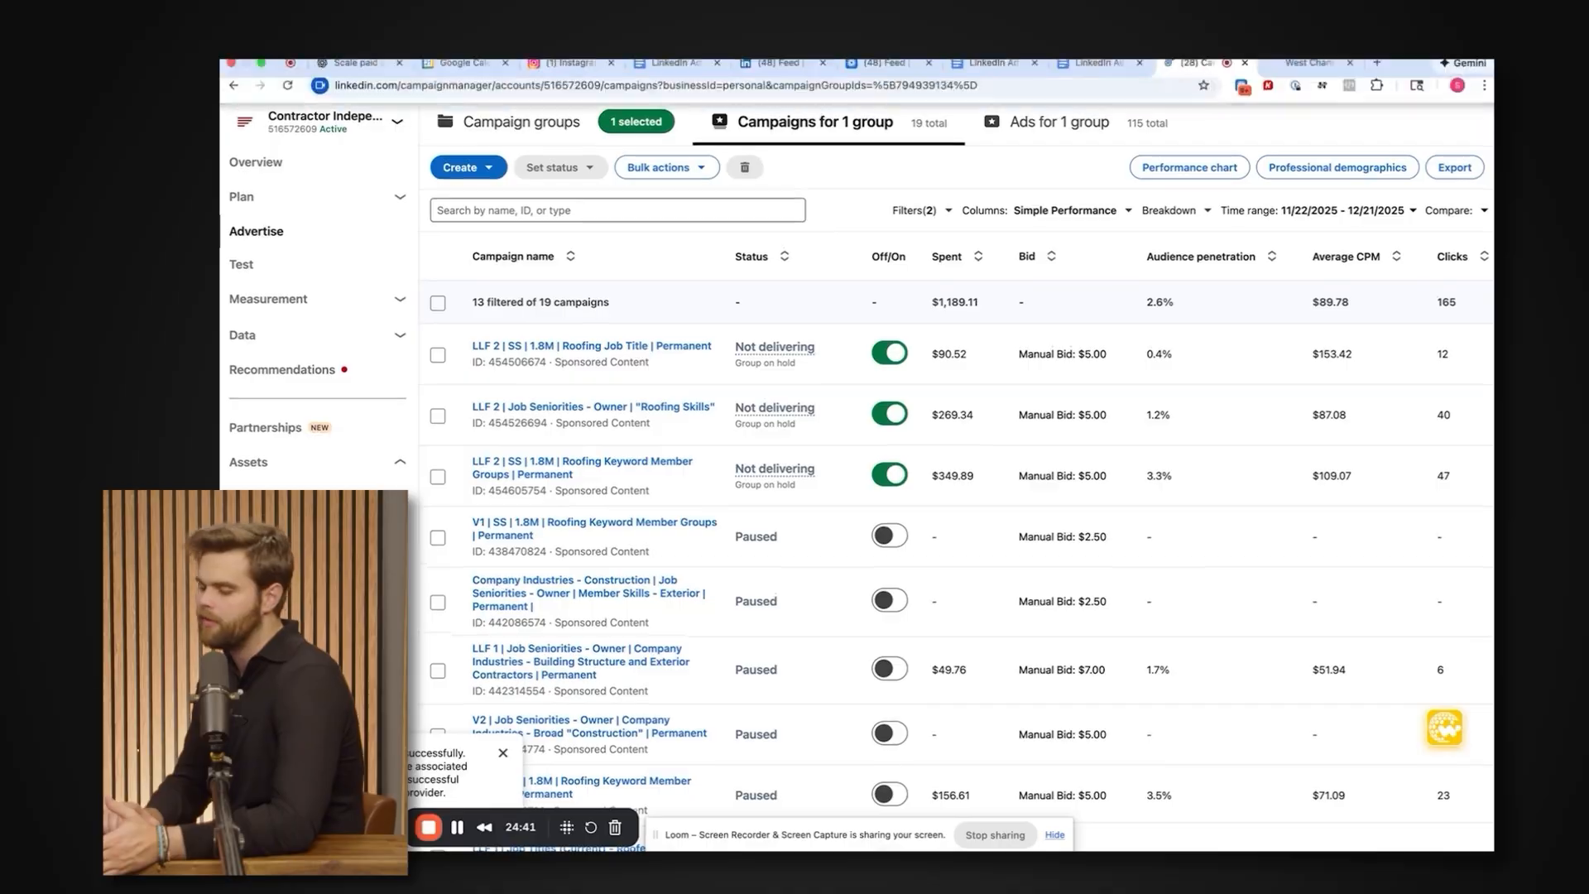
Compare the campaigns' lead form opens, completion rates, leads and cost per result for 10/31/2025 - 12/21/2025.
scroll(822, 226, down, 1)
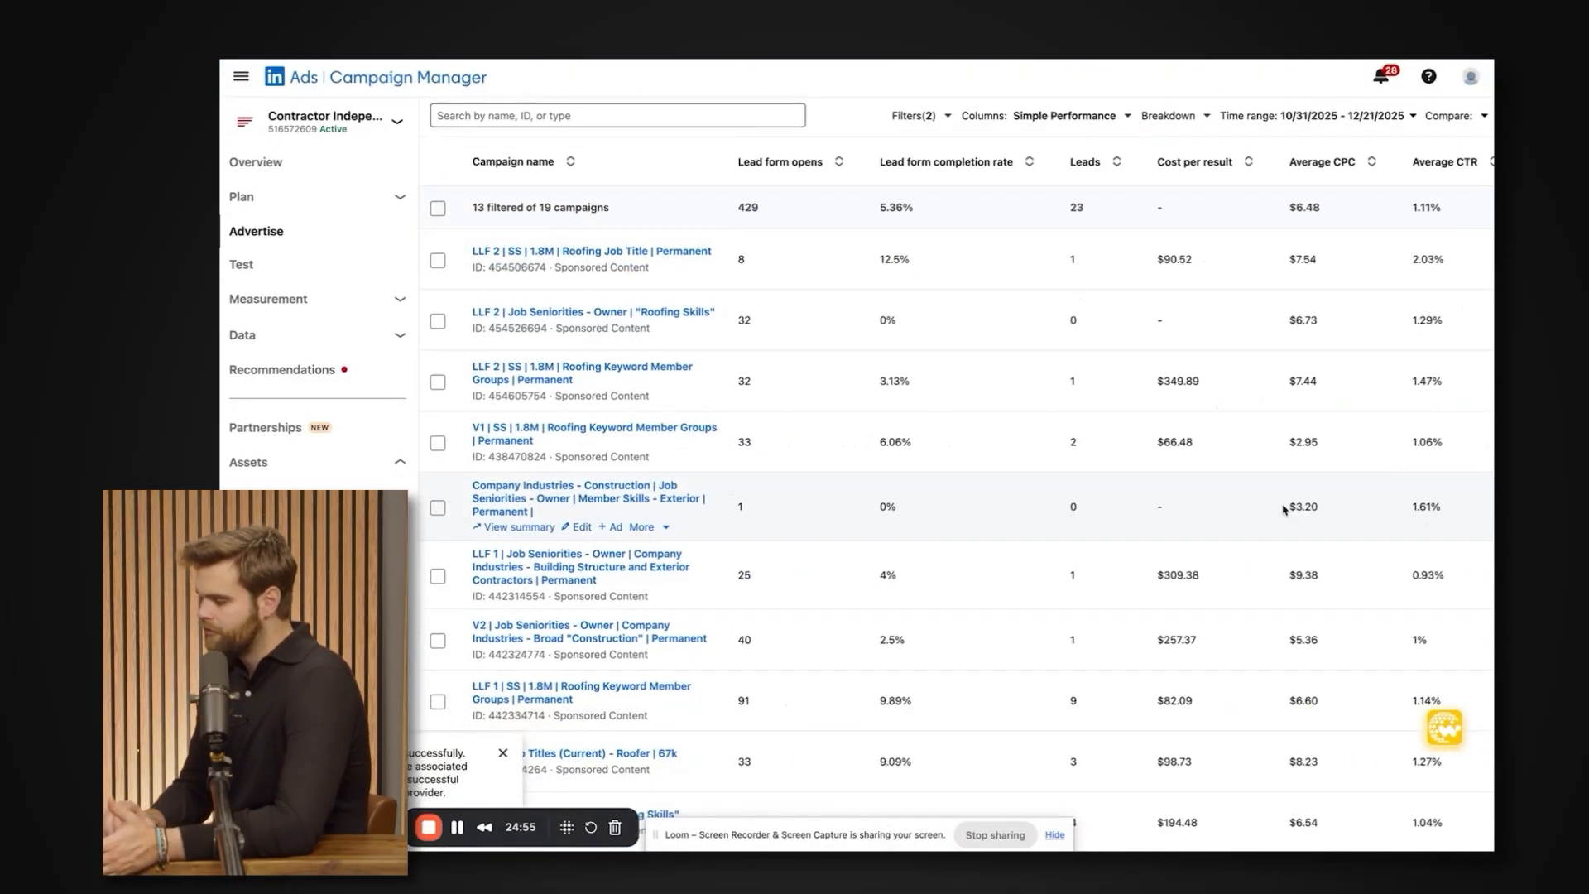
scroll(1283, 505, left, 1)
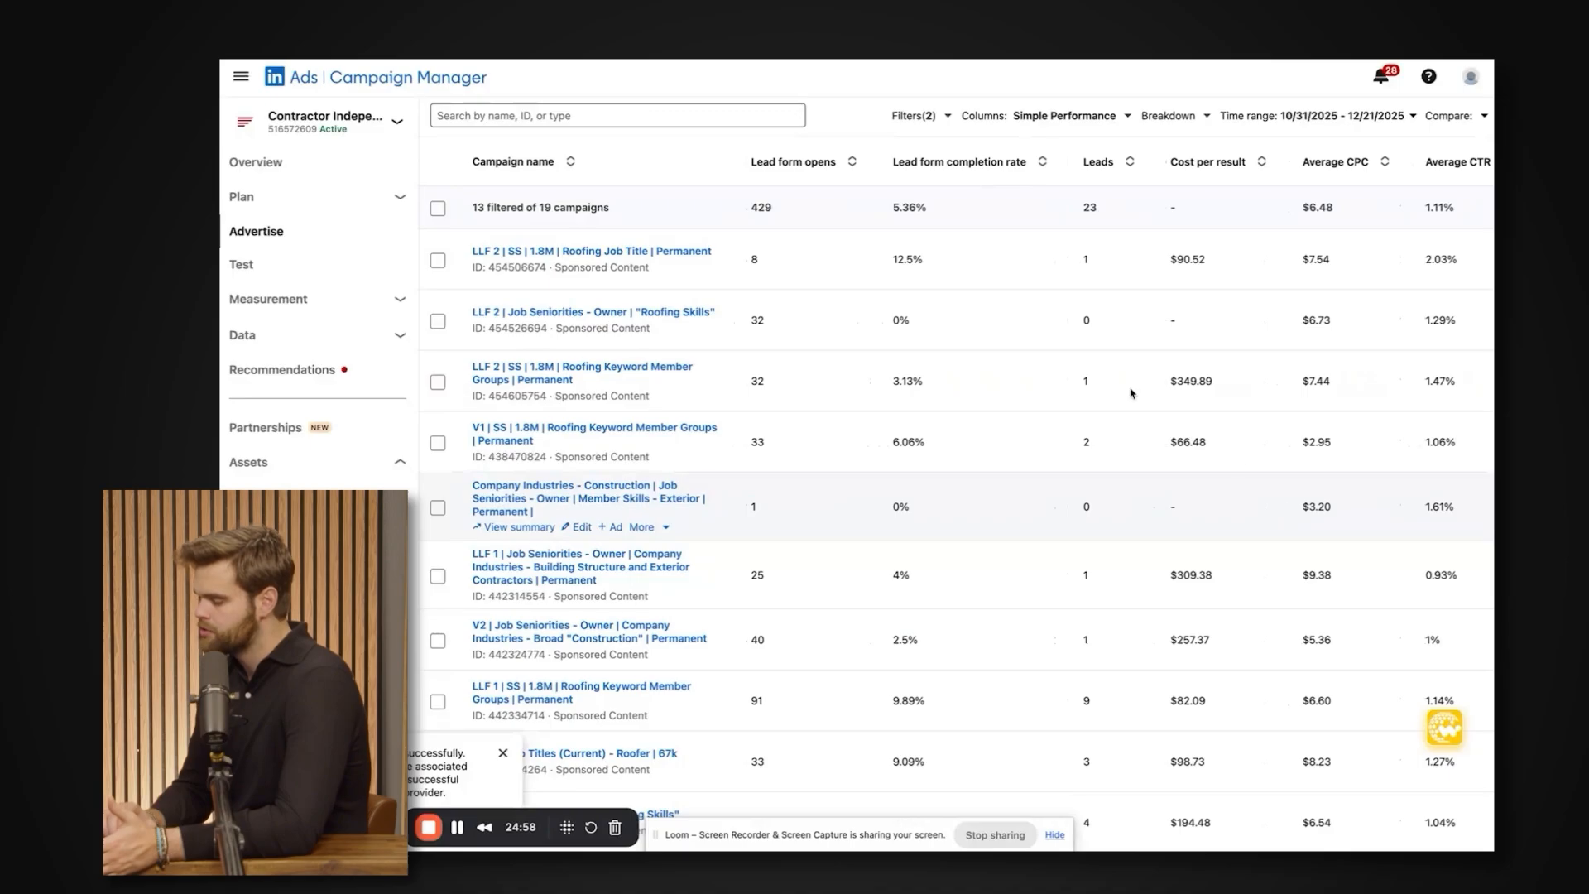
drag(891, 210, 921, 548)
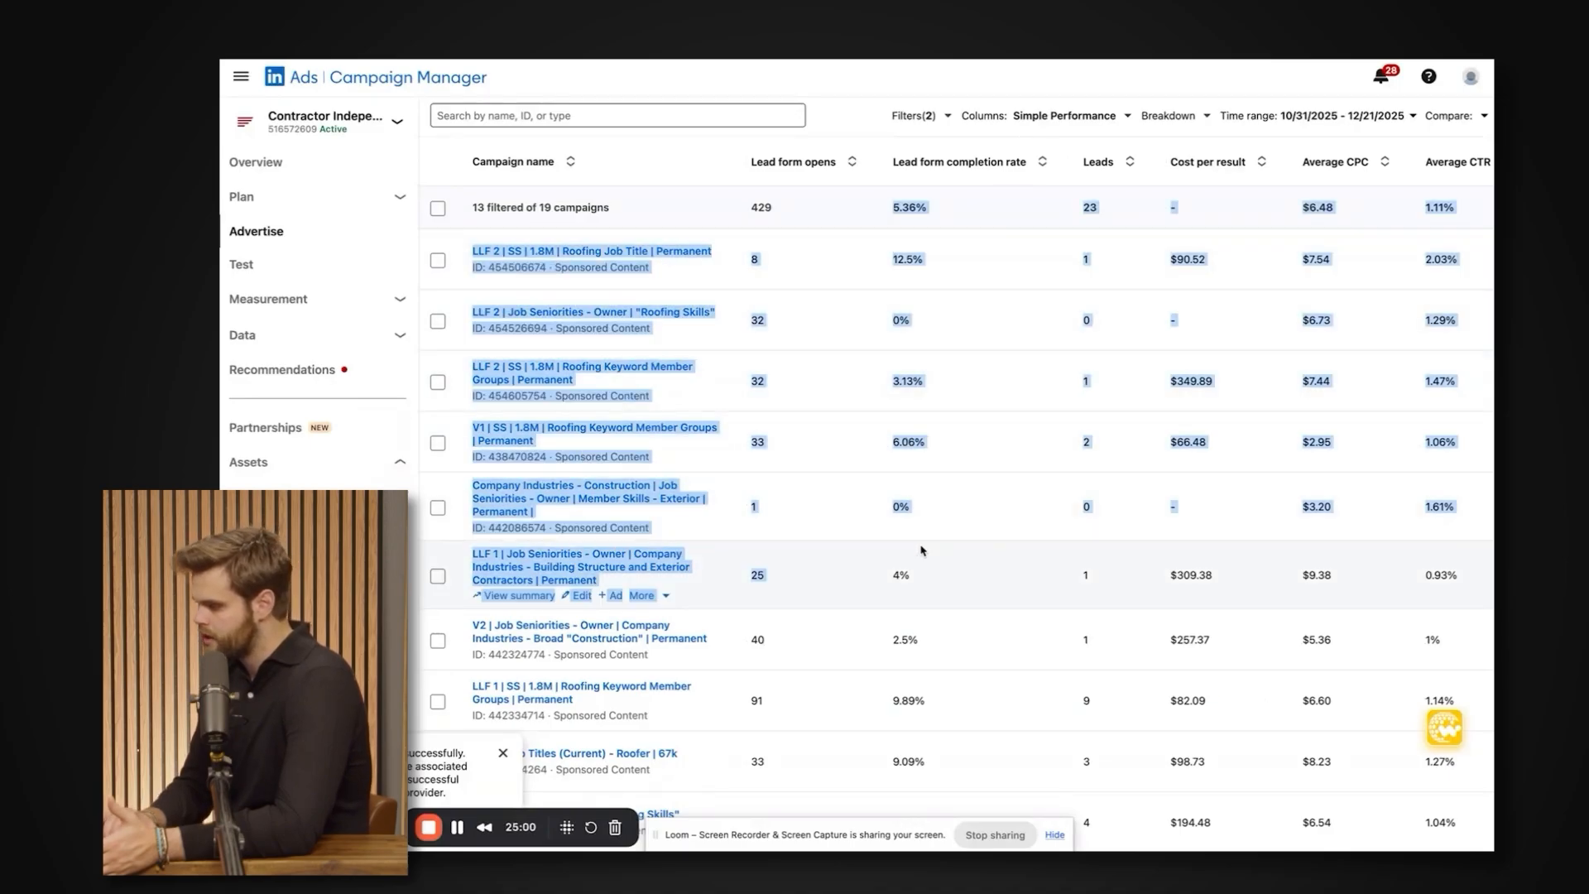
Compare each campaign's lead form completion rate and cost per result against its delivery status, spend, manual bid and audience penetration.
click(921, 548)
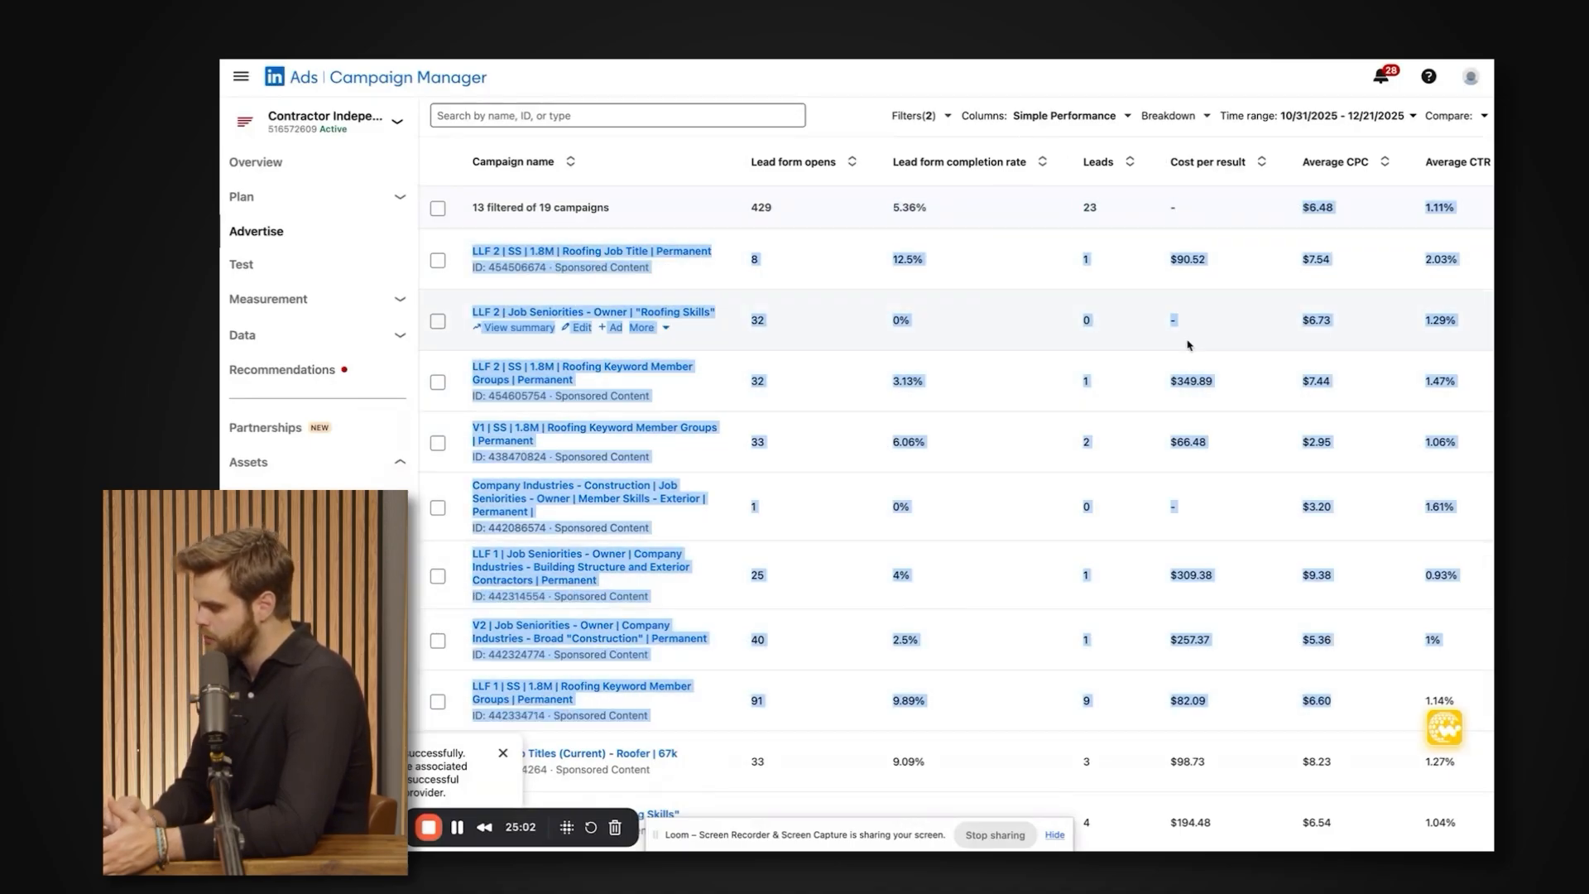
scroll(1176, 314, left, 1)
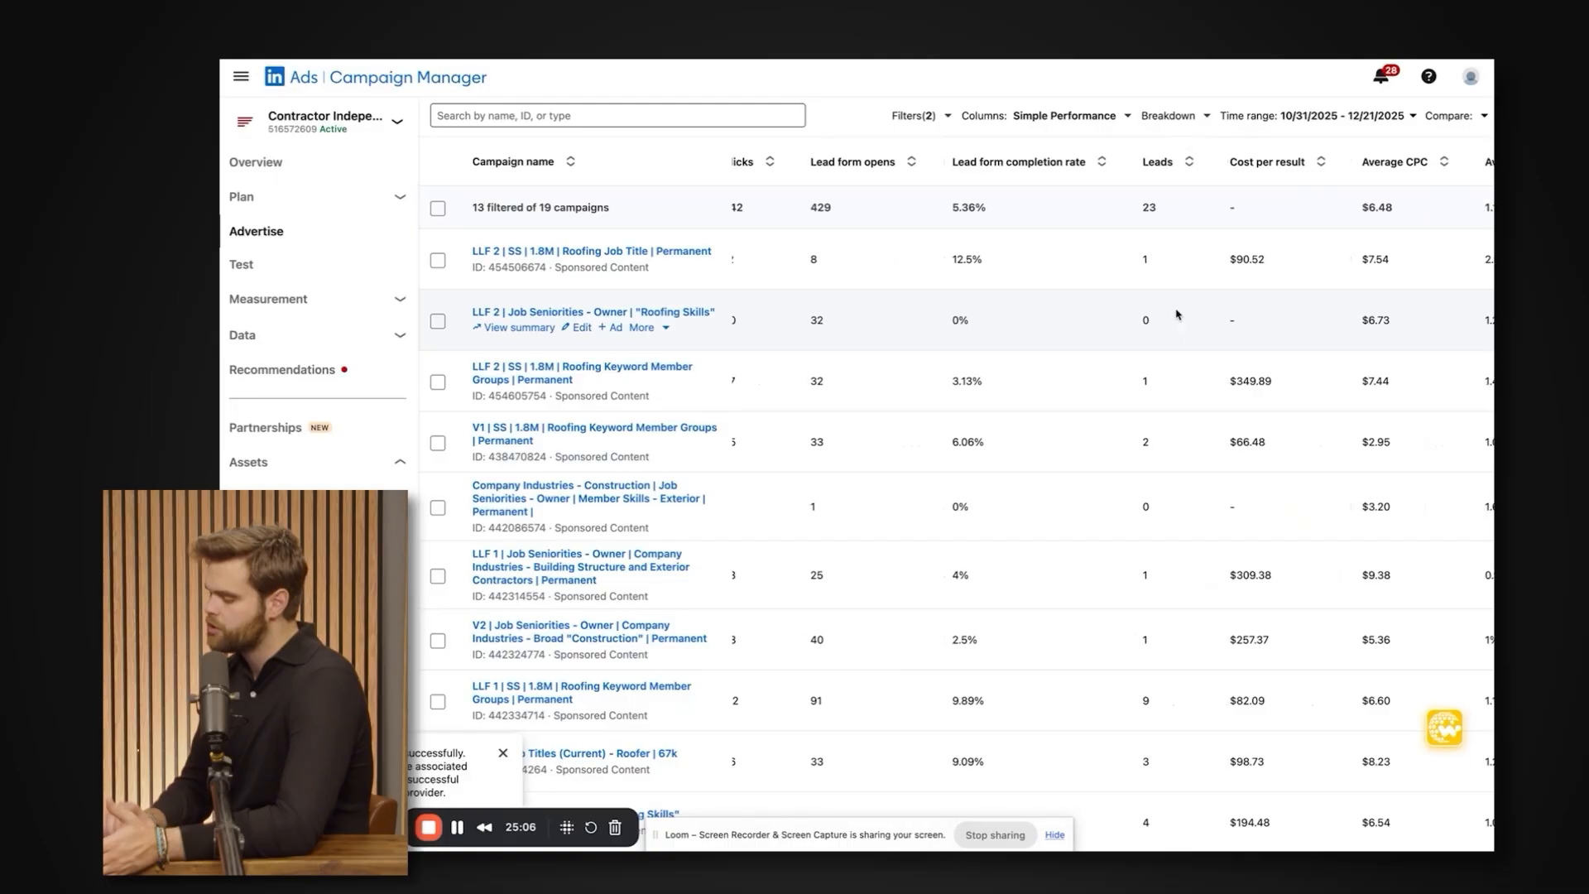
scroll(1176, 315, right, 1)
scroll(1176, 314, right, 1)
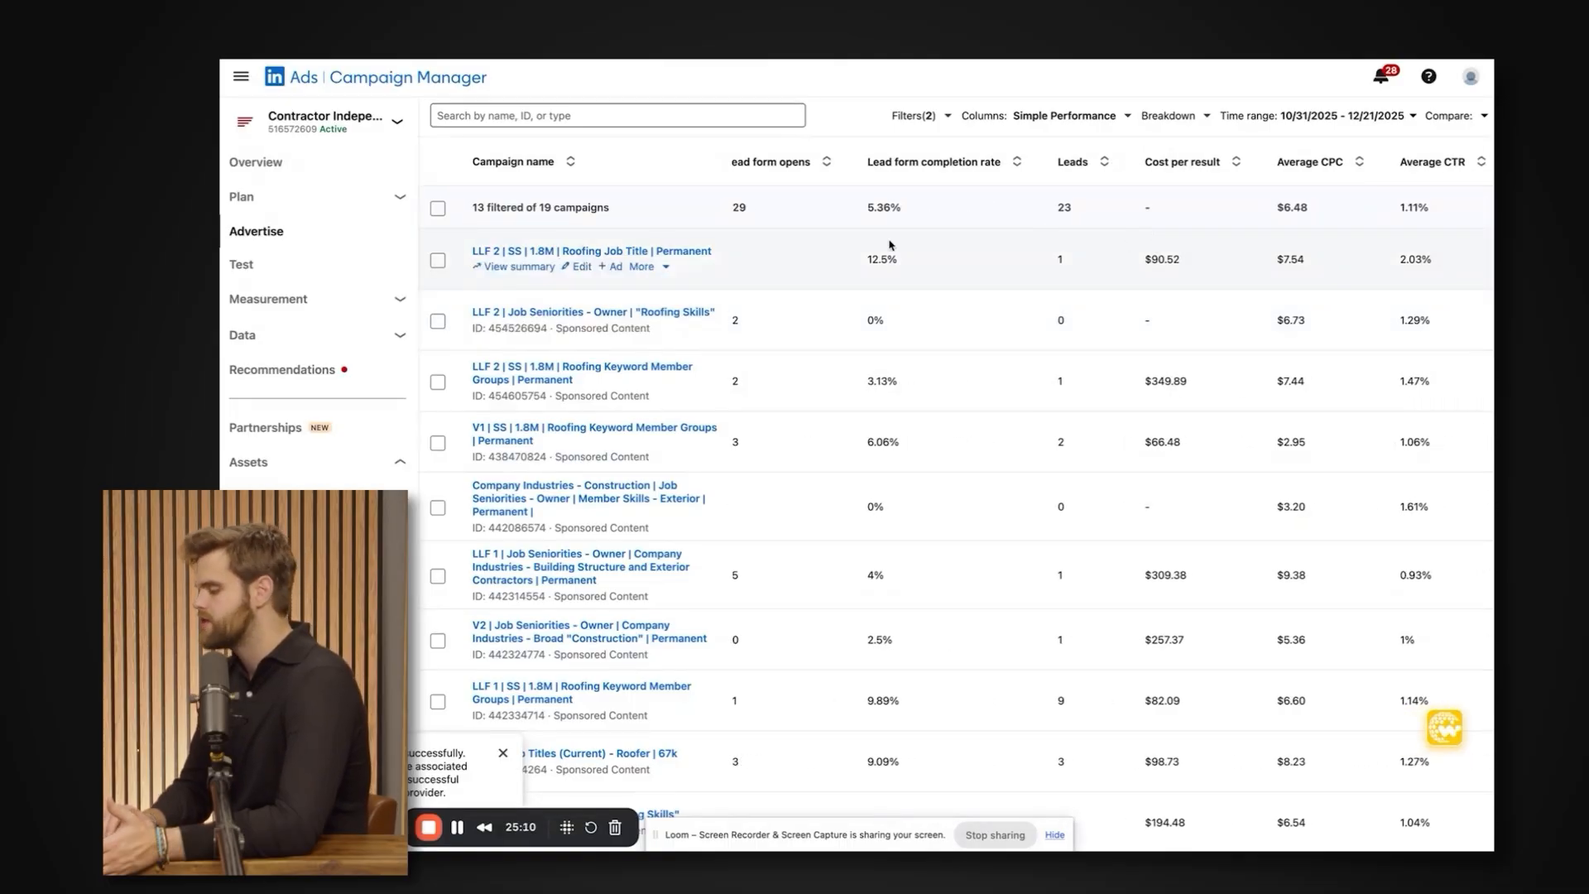
scroll(889, 245, left, 5)
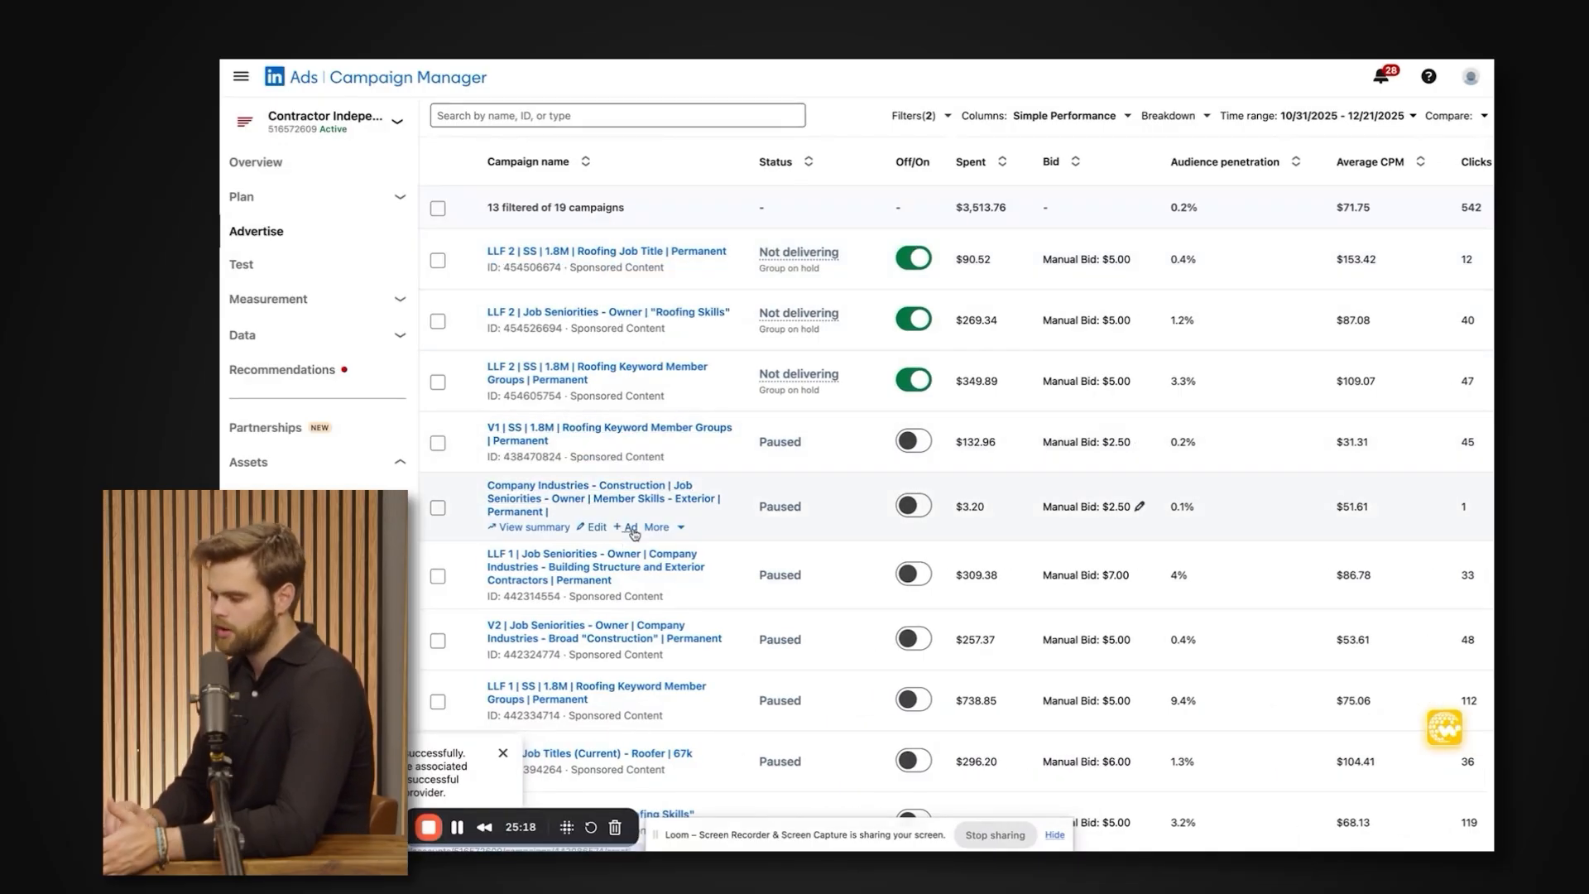
scroll(1156, 405, right, 4)
scroll(1167, 259, right, 2)
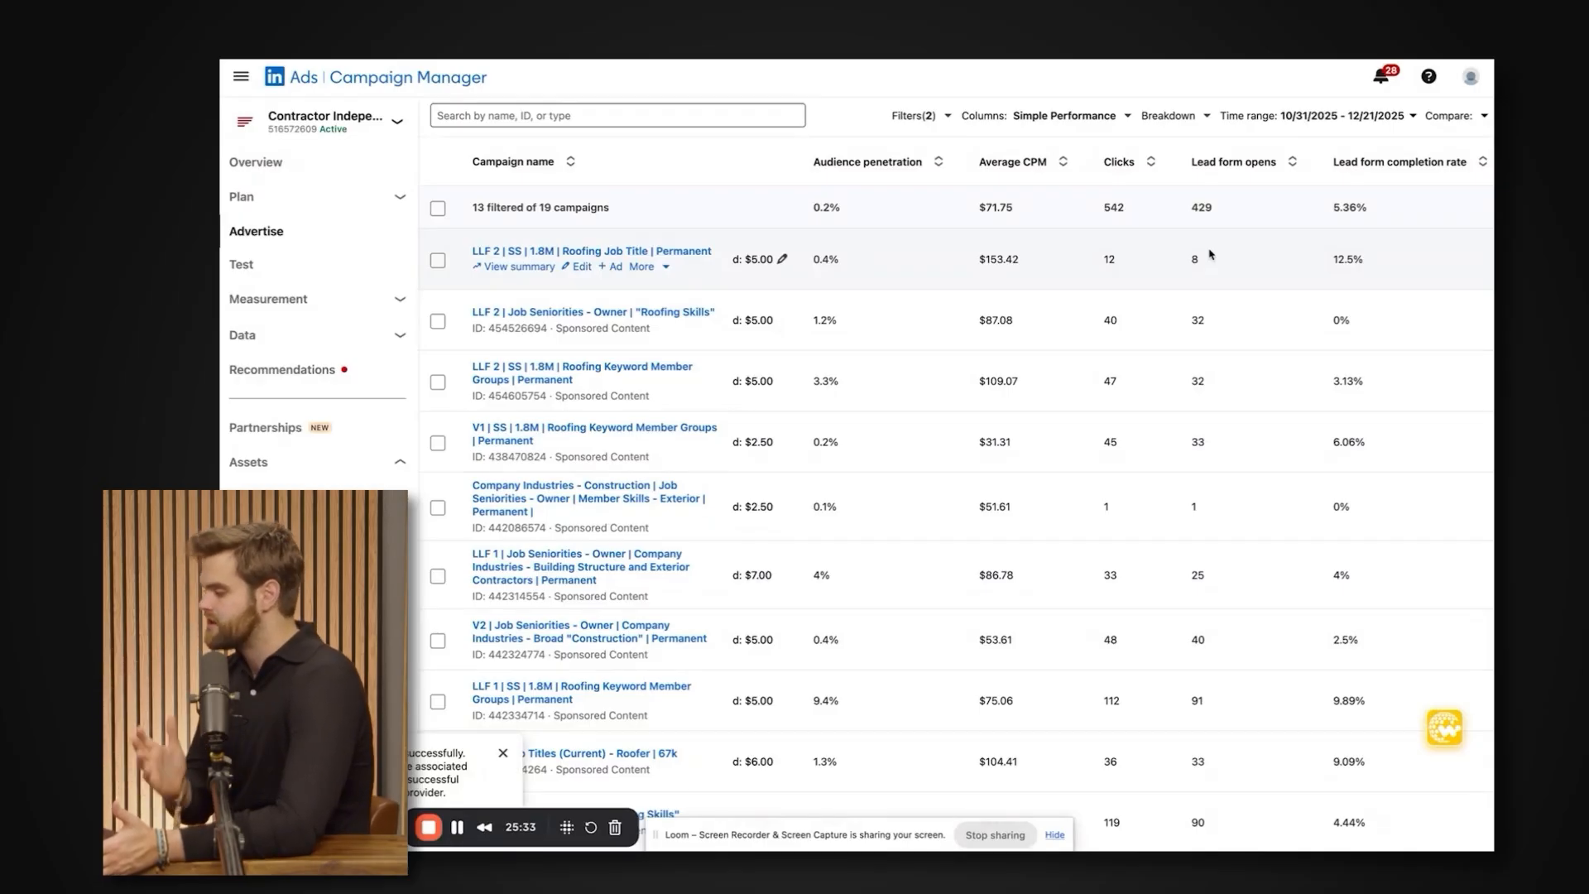
scroll(1210, 255, left, 10)
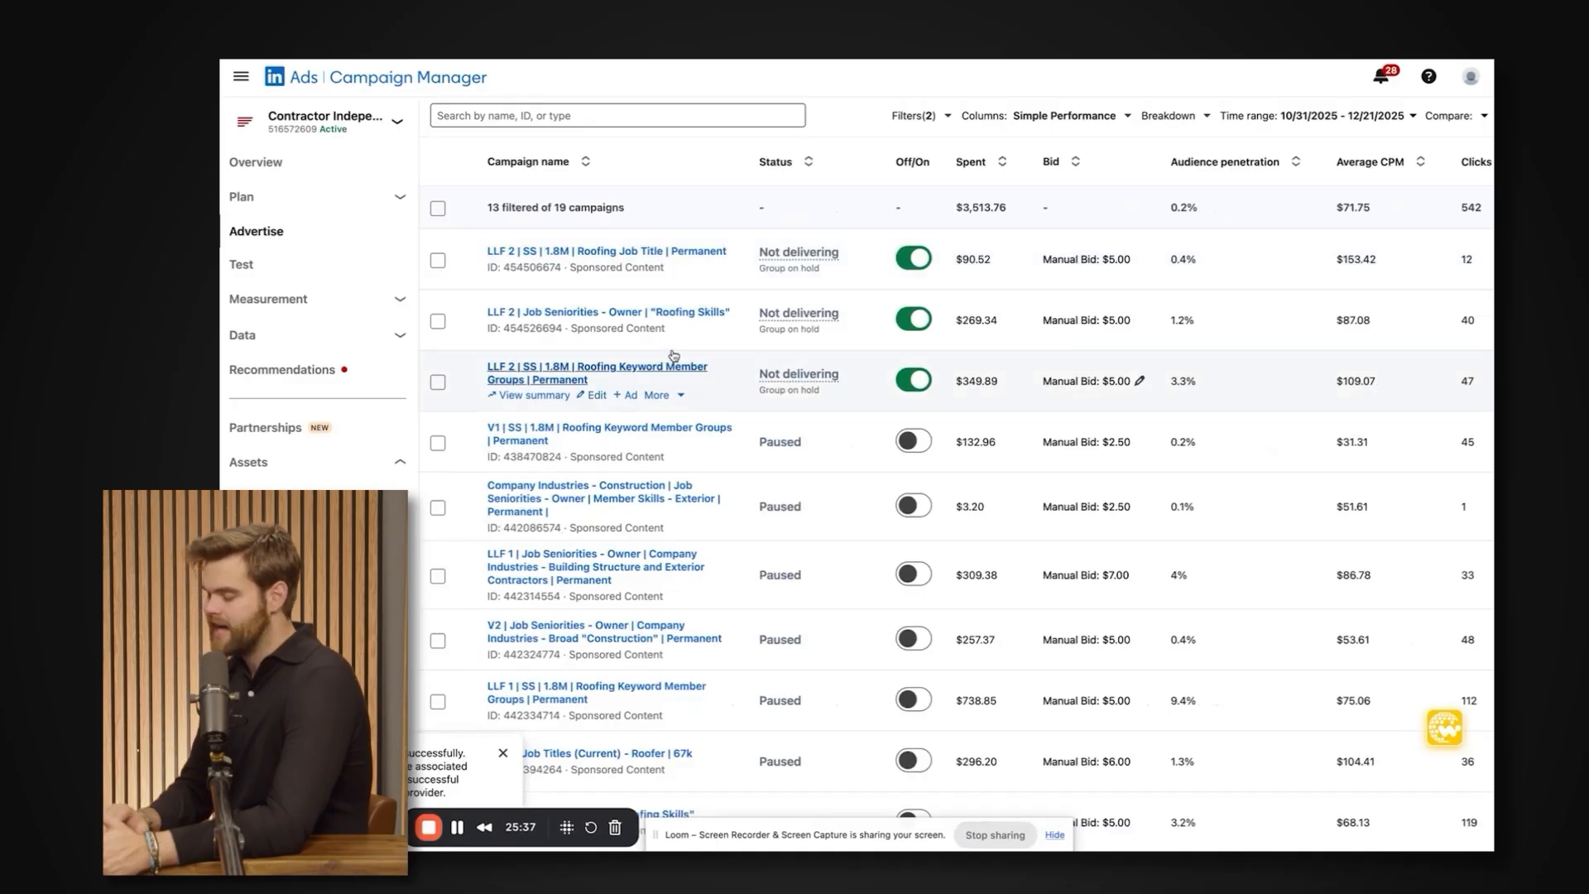
scroll(797, 282, up, 2)
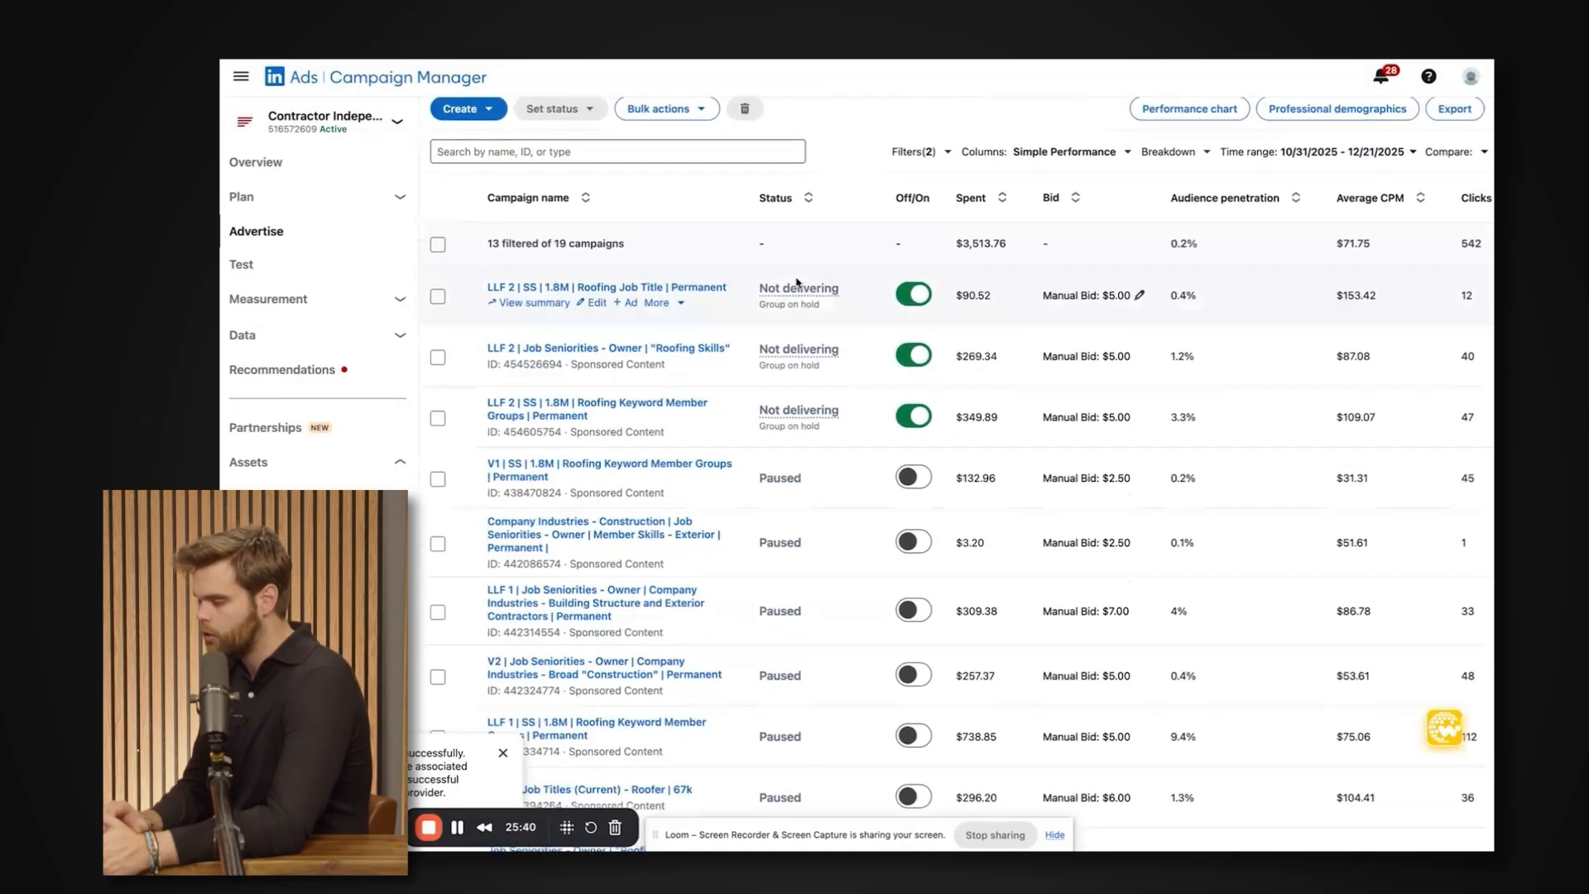
scroll(797, 282, down, 1)
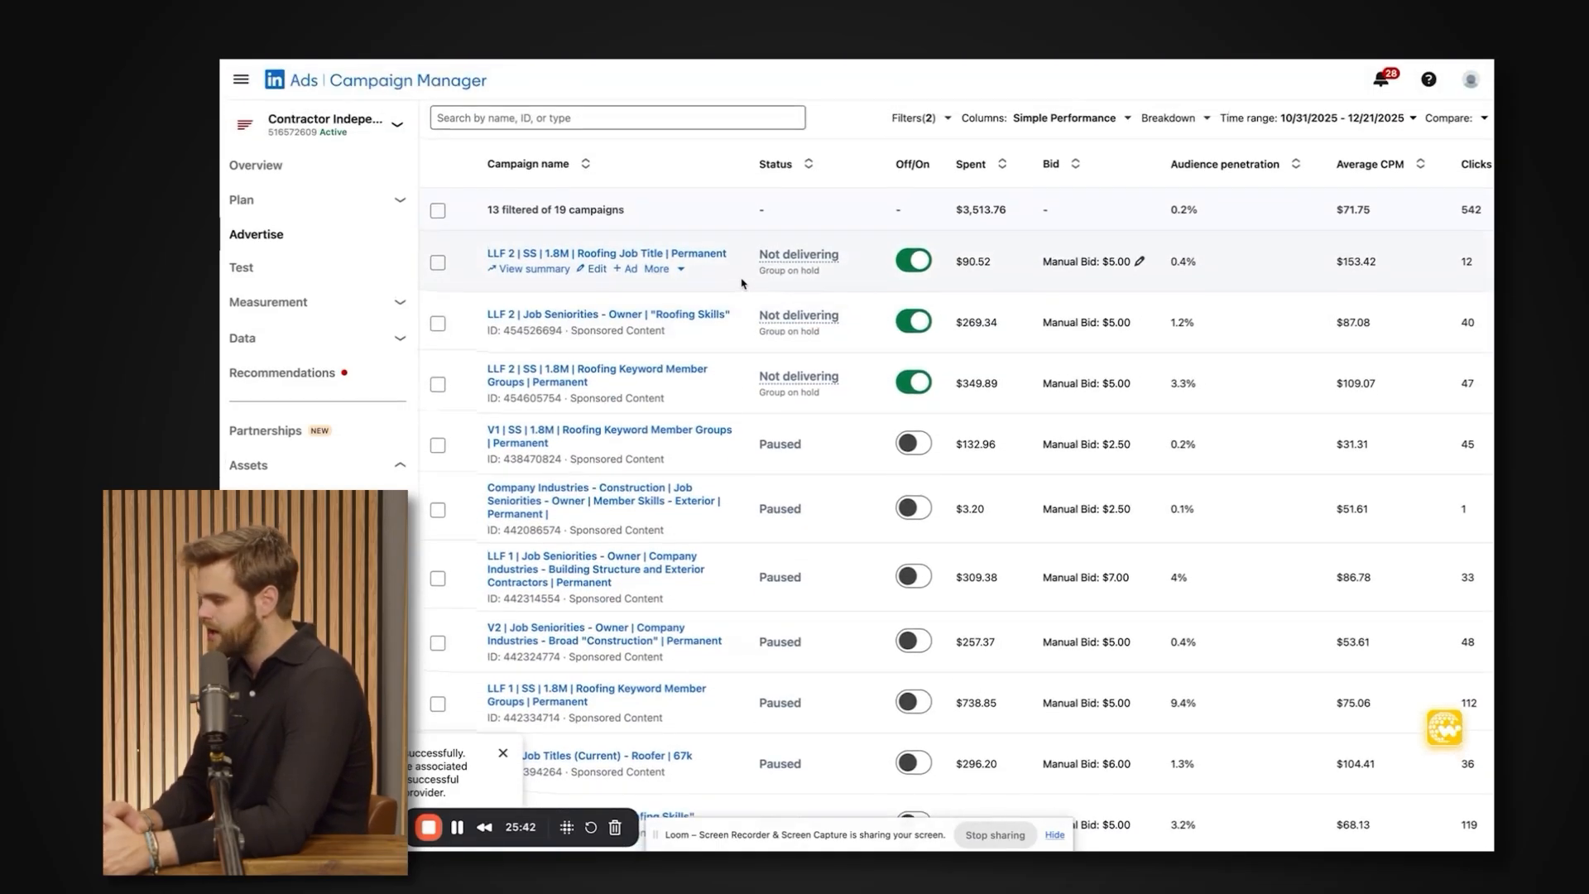
scroll(841, 212, up, 2)
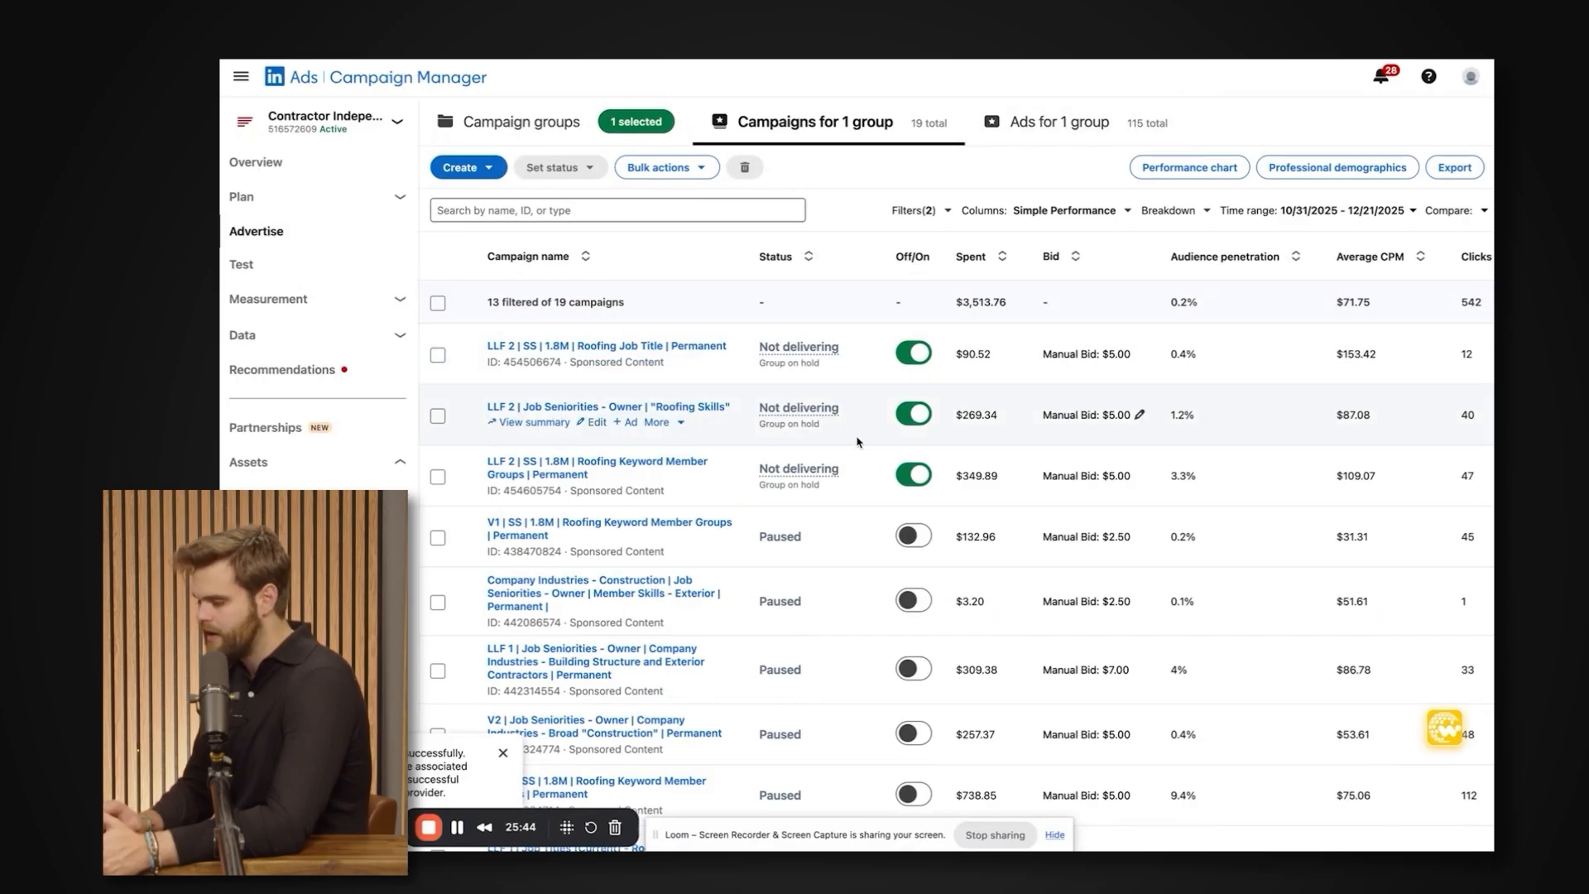
Sort the campaigns by cost per result, with the most expensive first.
scroll(891, 526, down, 2)
scroll(891, 526, right, 1)
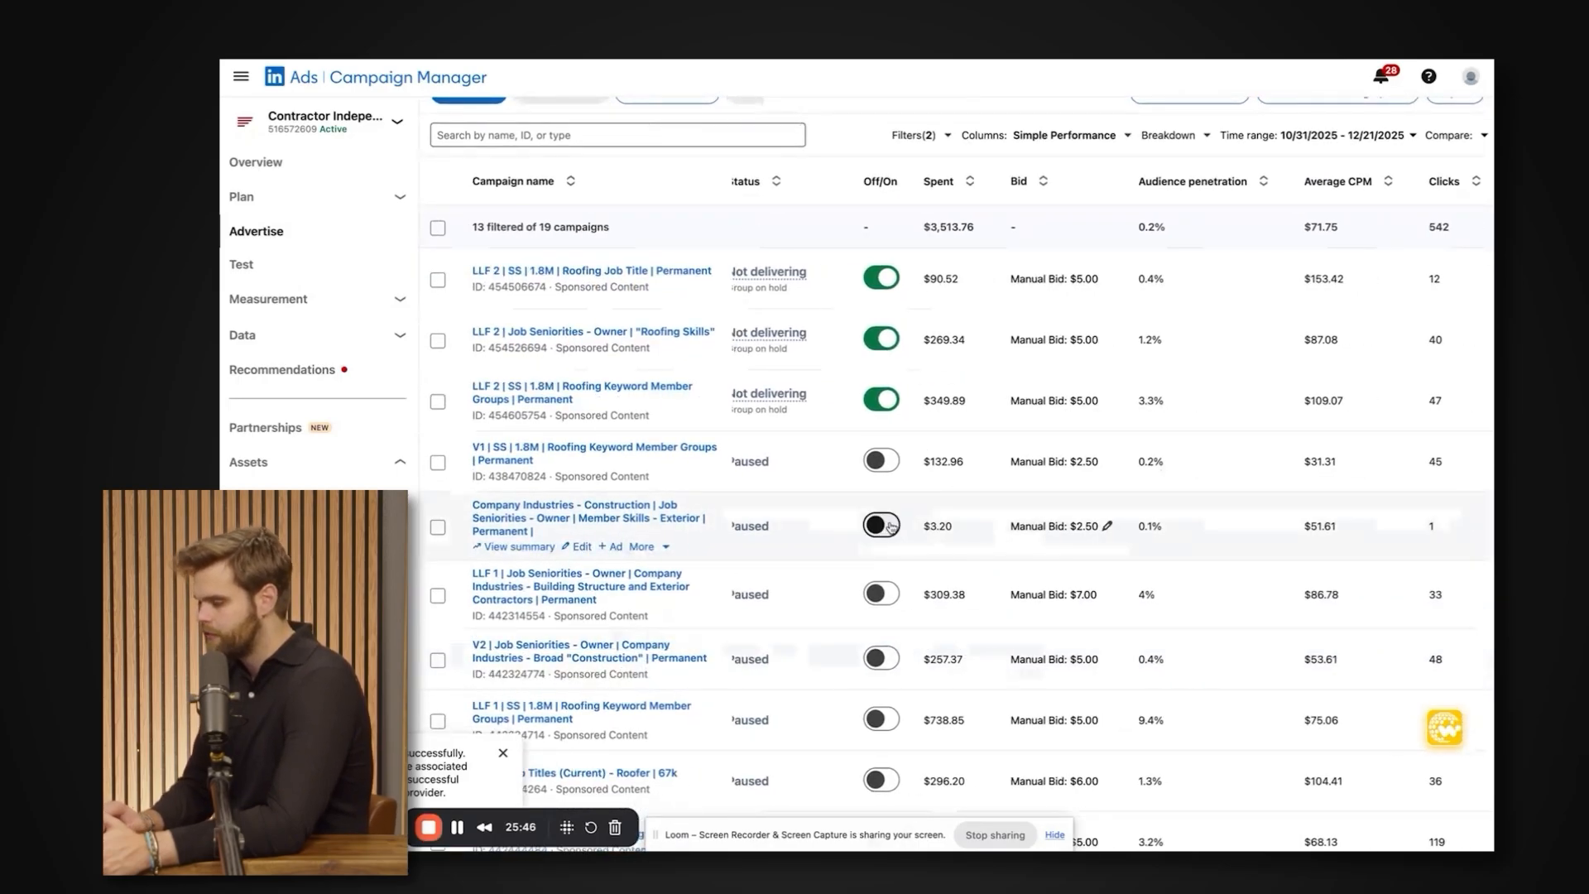
scroll(892, 526, right, 10)
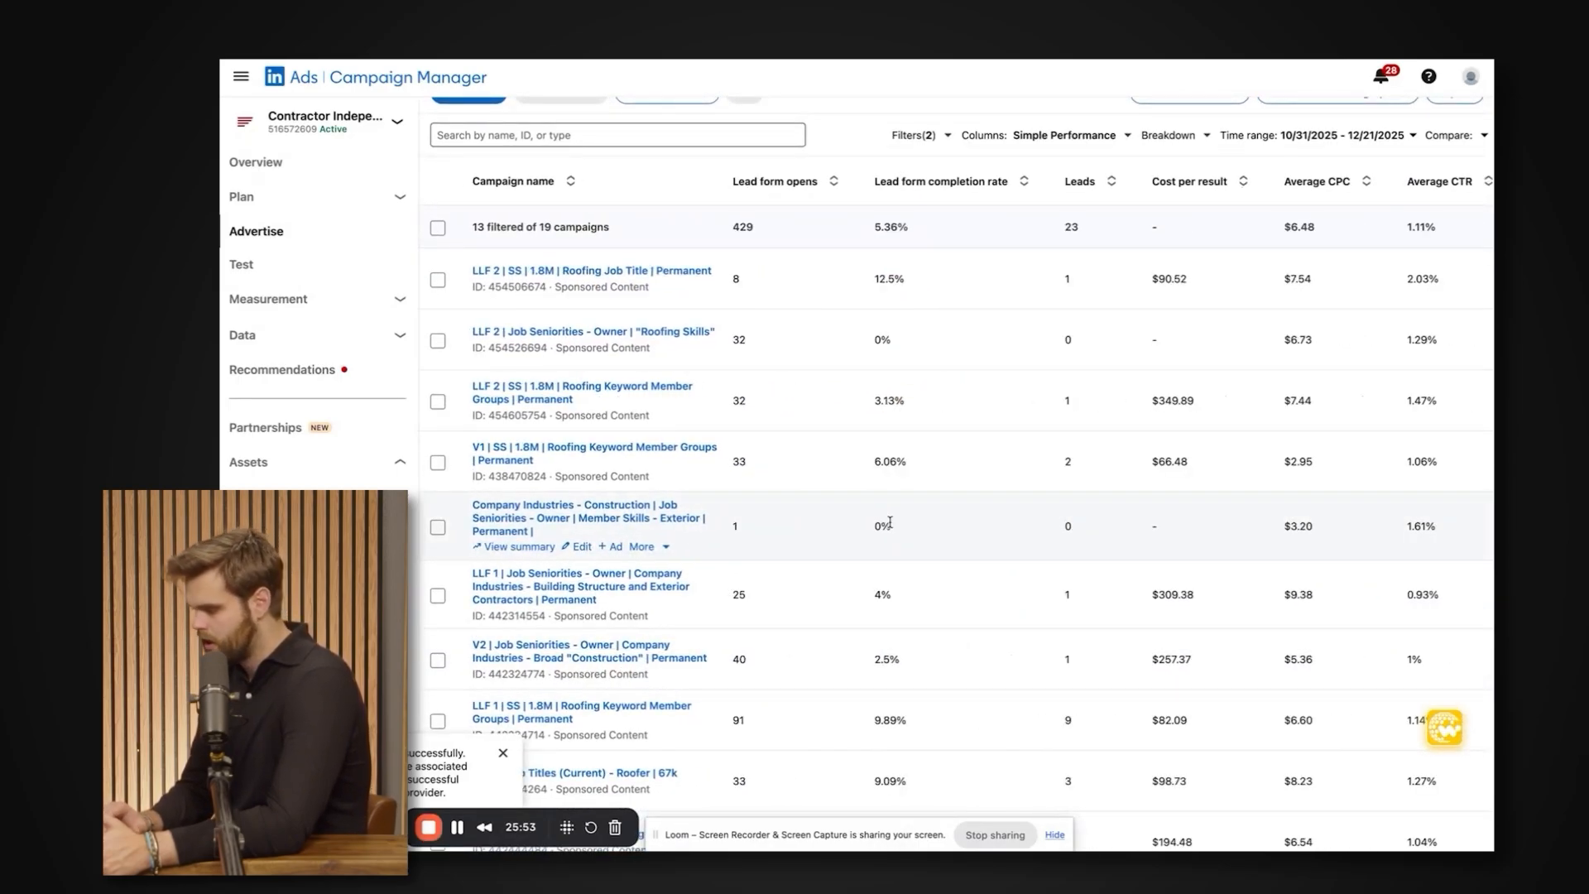
click(1244, 187)
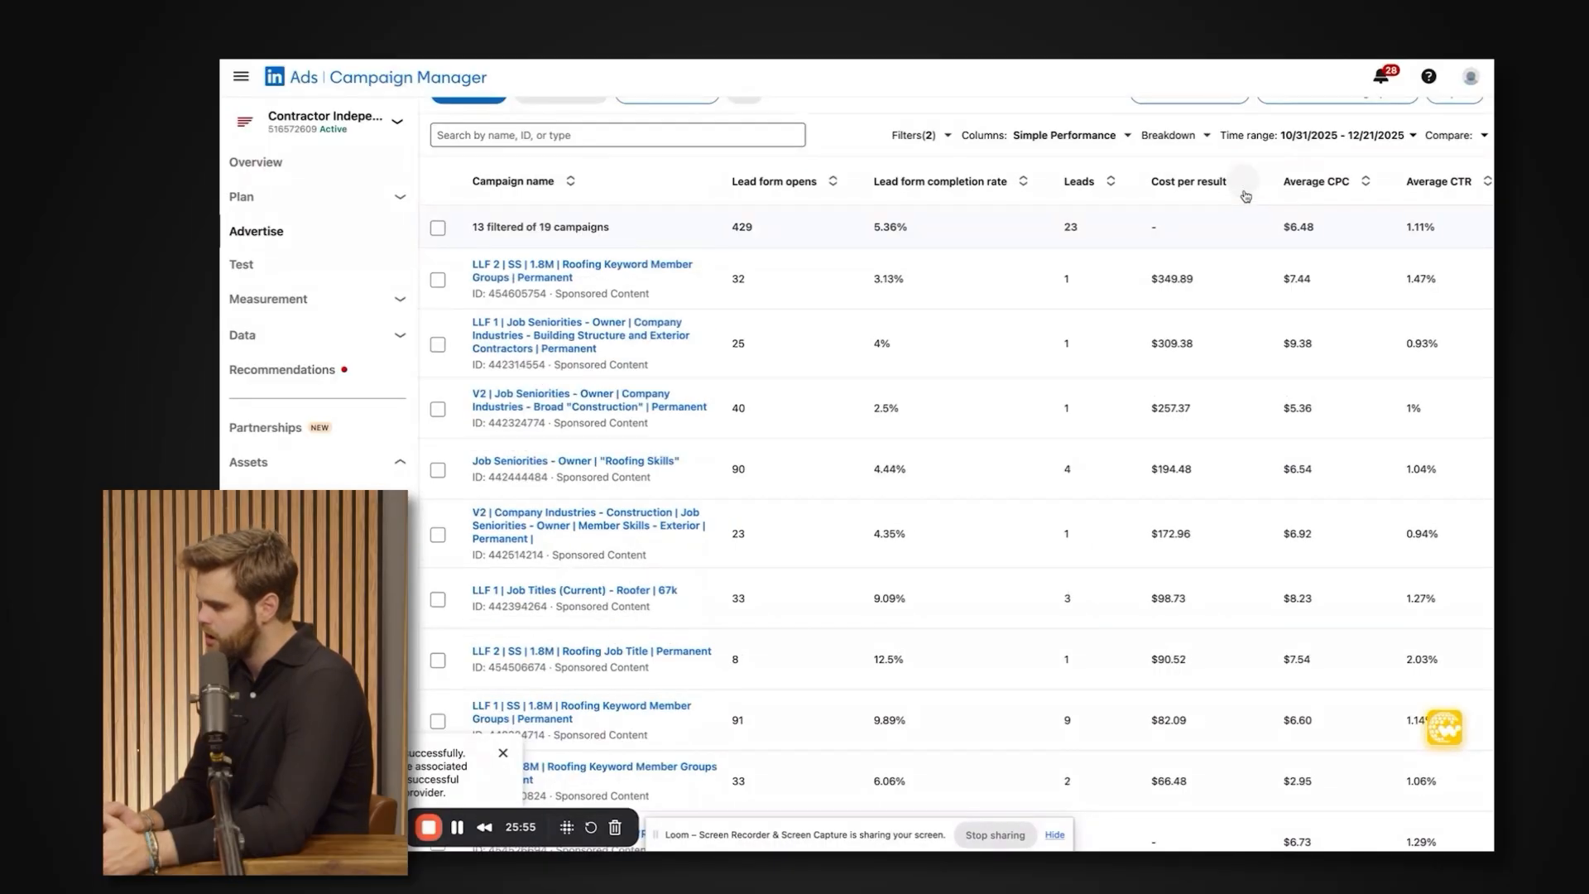
Examine the ranked campaigns from the highest to the lowest cost per result, including those without leads.
scroll(1209, 307, down, 3)
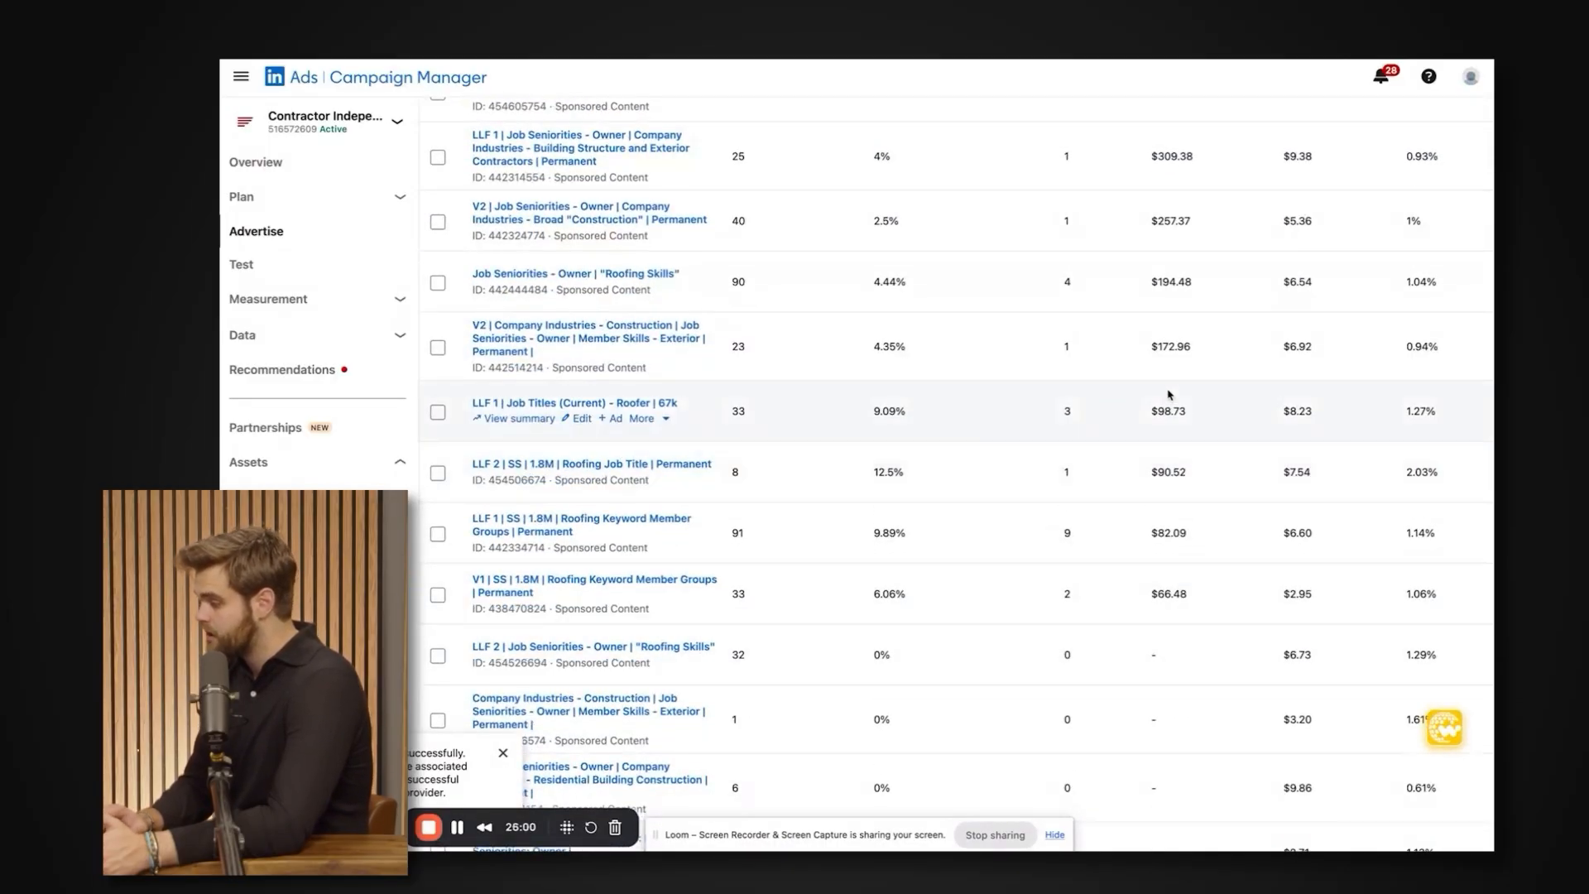
scroll(1162, 433, up, 1)
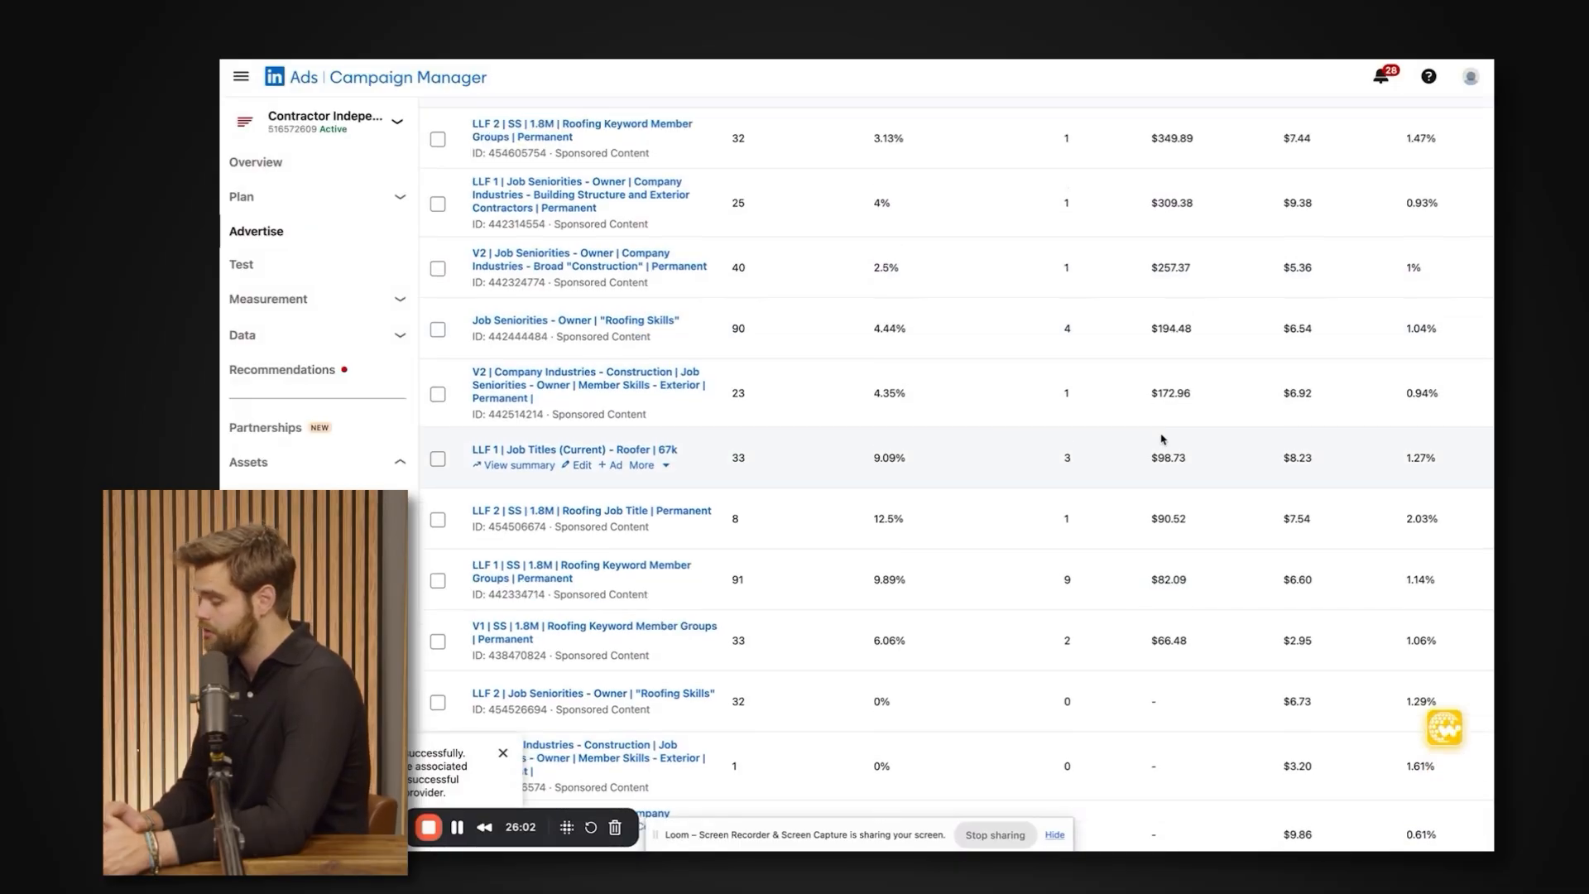
scroll(1162, 433, down, 1)
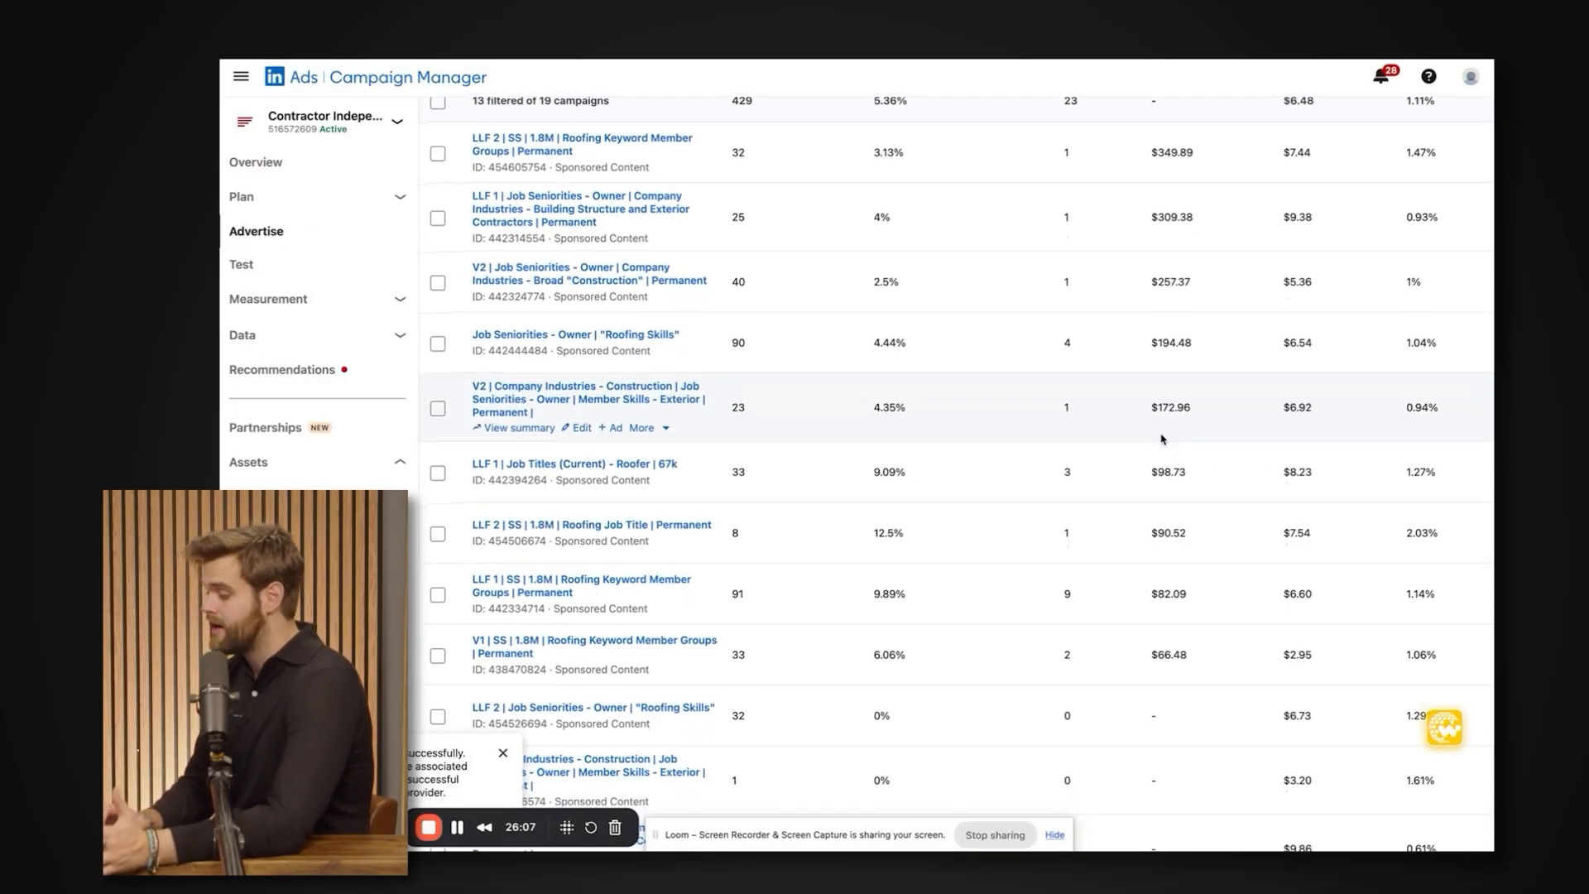
scroll(1162, 440, up, 1)
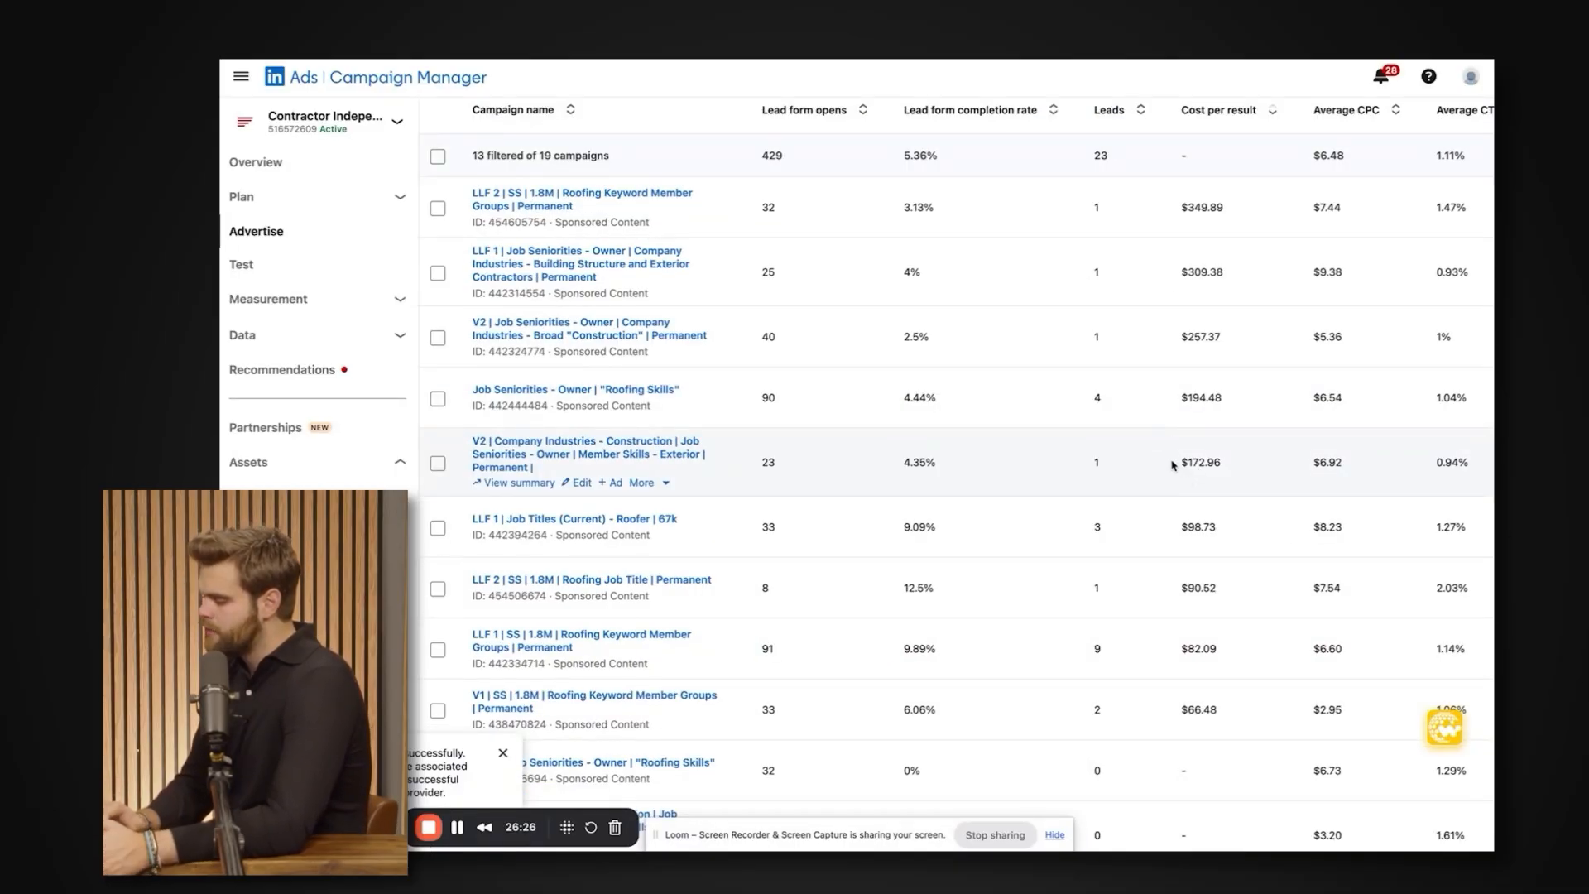
Highlight the cost per result of the V2 Company Industries - Construction campaign and weigh it against the other campaigns' costs.
drag(1084, 461, 1198, 464)
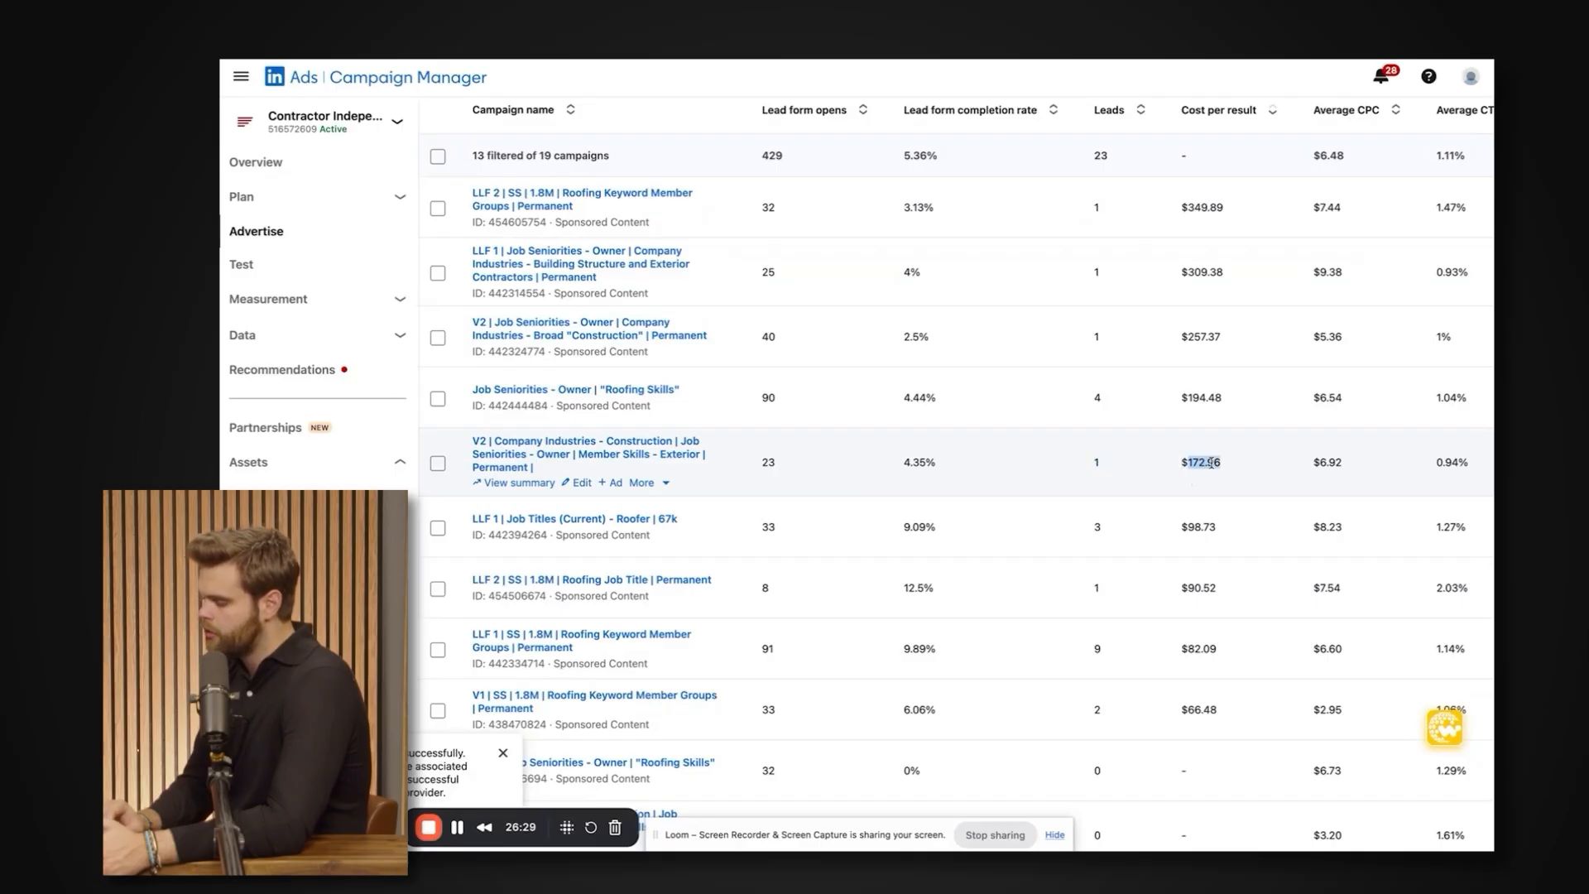
click(1224, 467)
scroll(951, 270, left, 5)
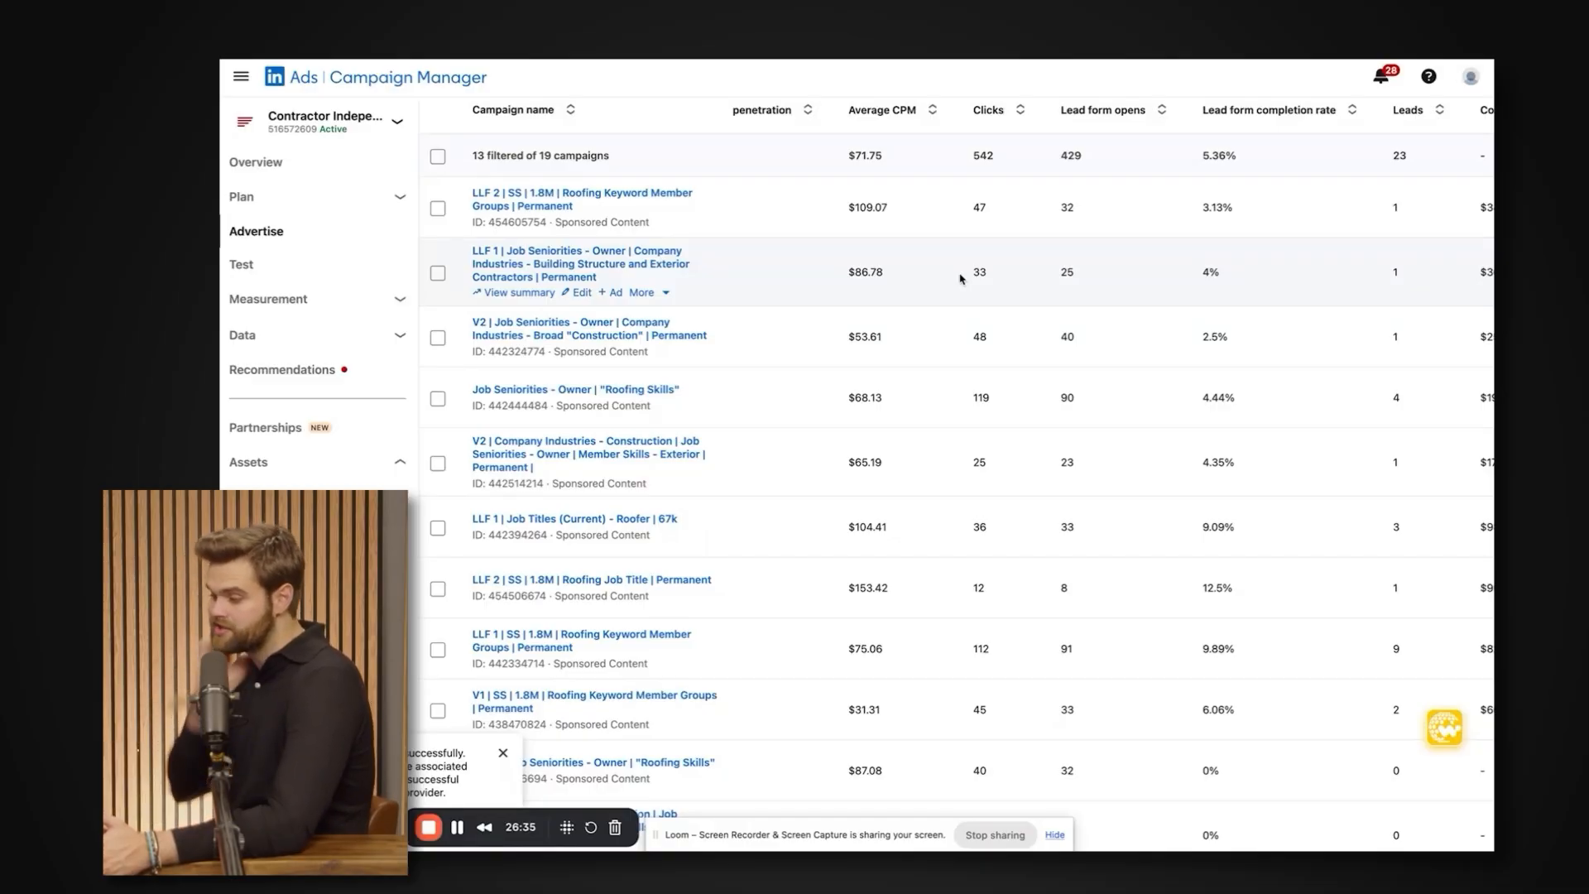
scroll(961, 279, right, 5)
drag(1179, 212, 1223, 703)
click(1224, 703)
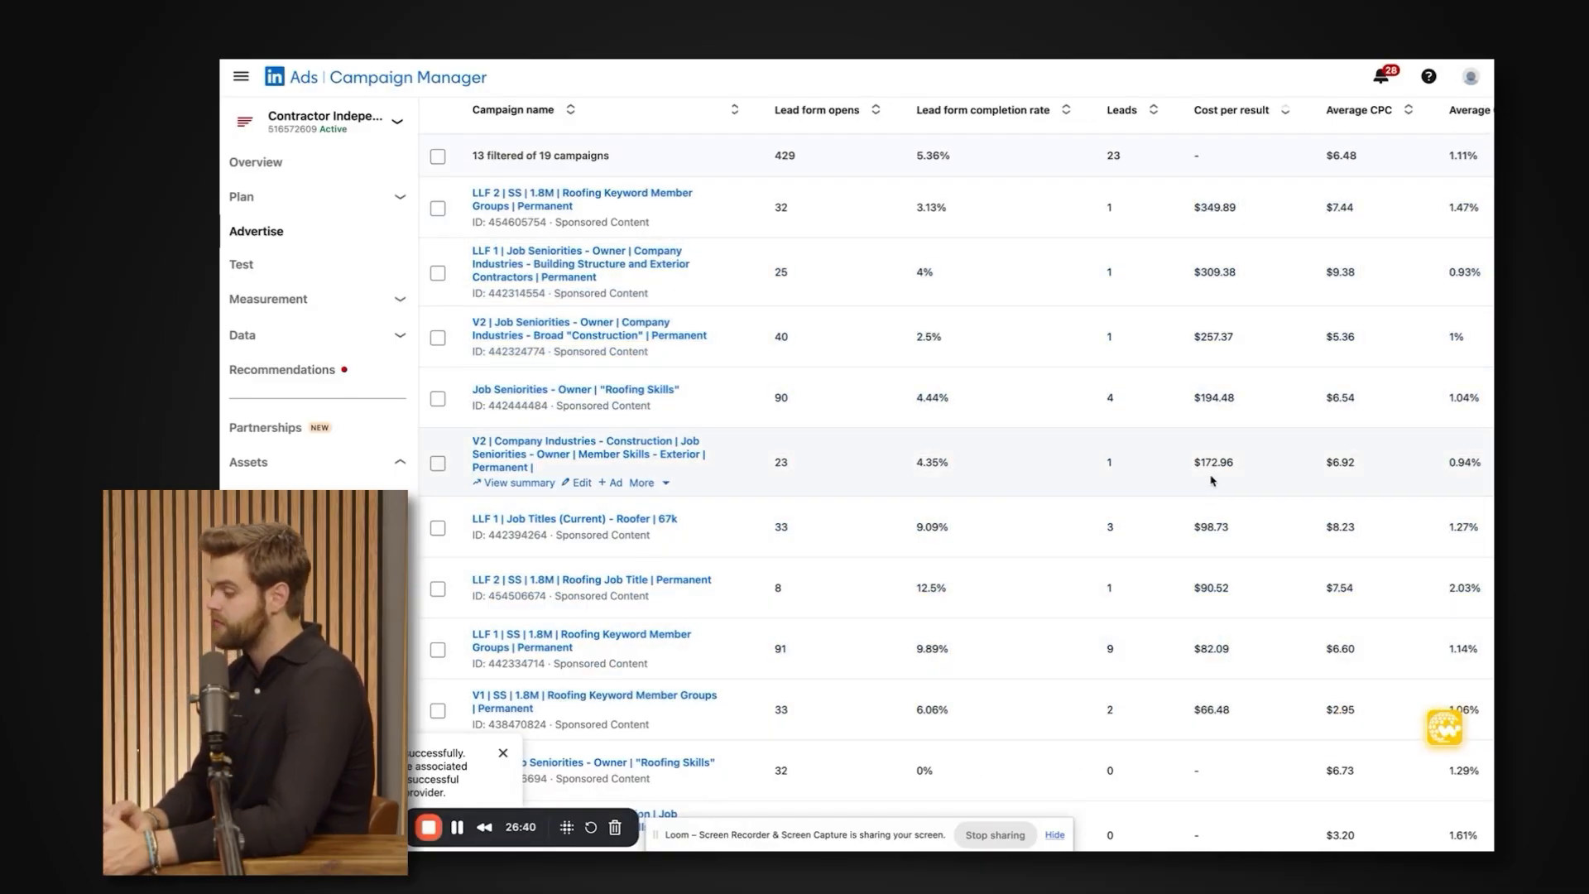
triple_click(1210, 468)
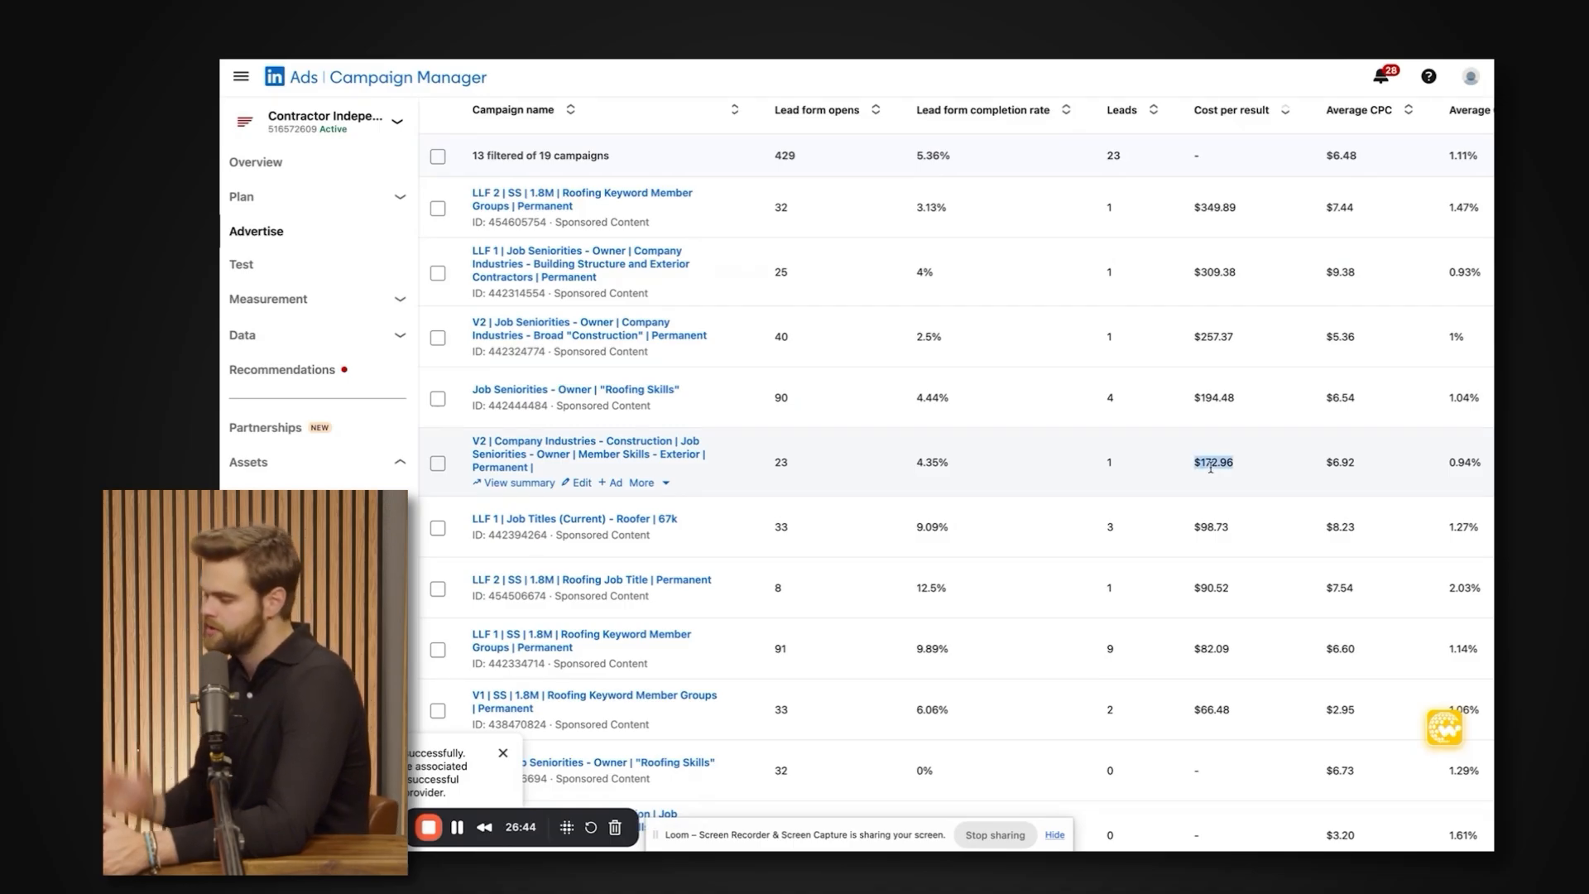
click(1209, 468)
Highlight the LLF 2 Roofing Keyword Member Groups campaign's cost per result and compare bids, clicks and form completion rates across campaigns.
triple_click(1207, 206)
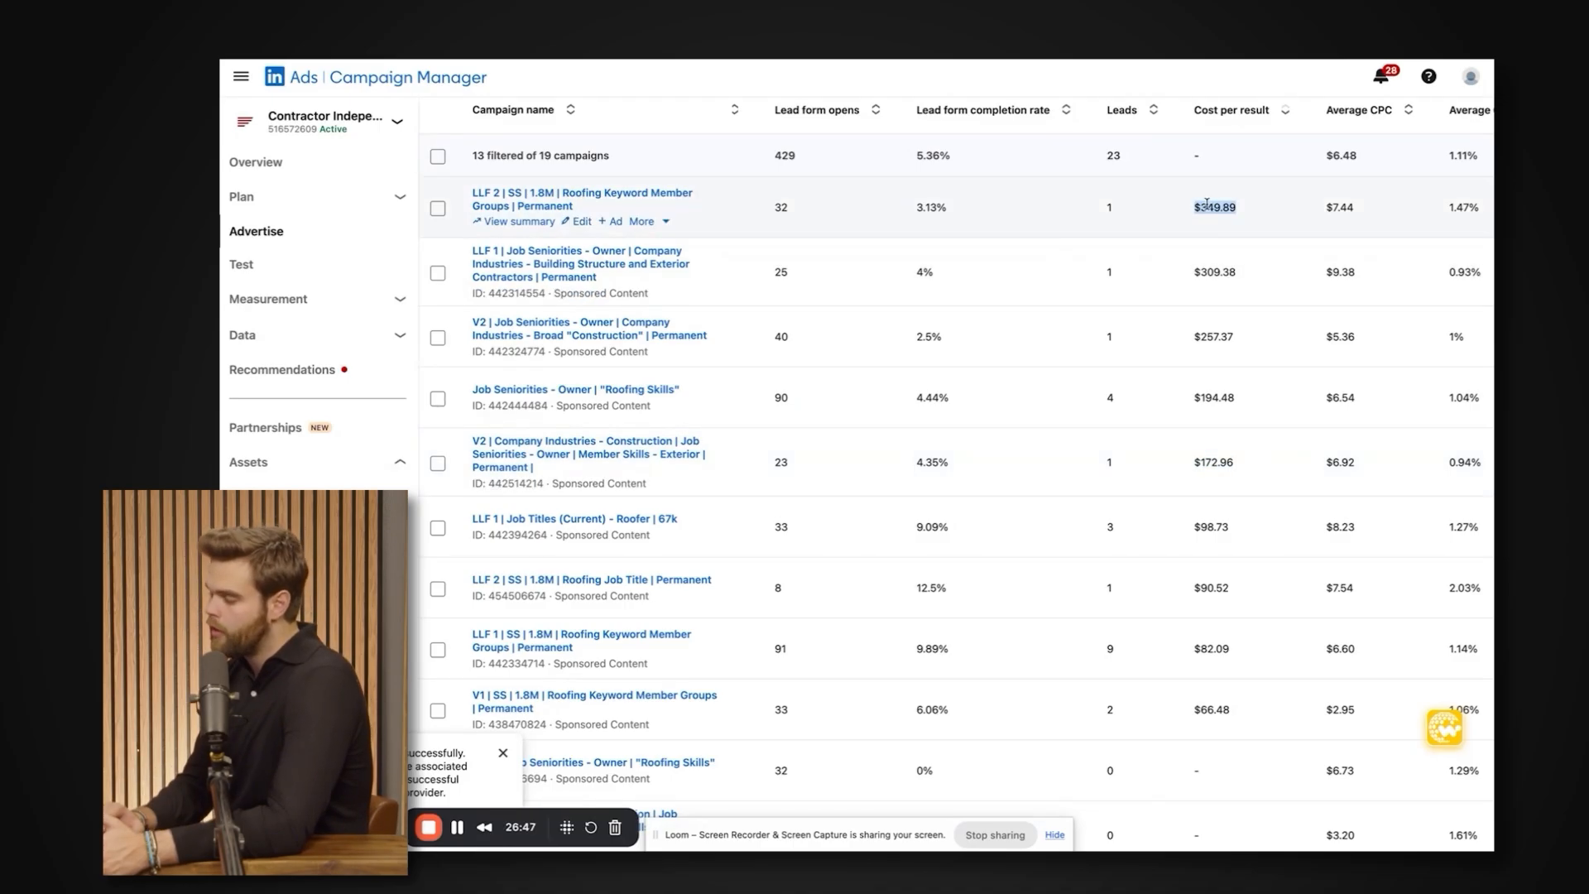
scroll(947, 211, left, 8)
scroll(947, 211, right, 8)
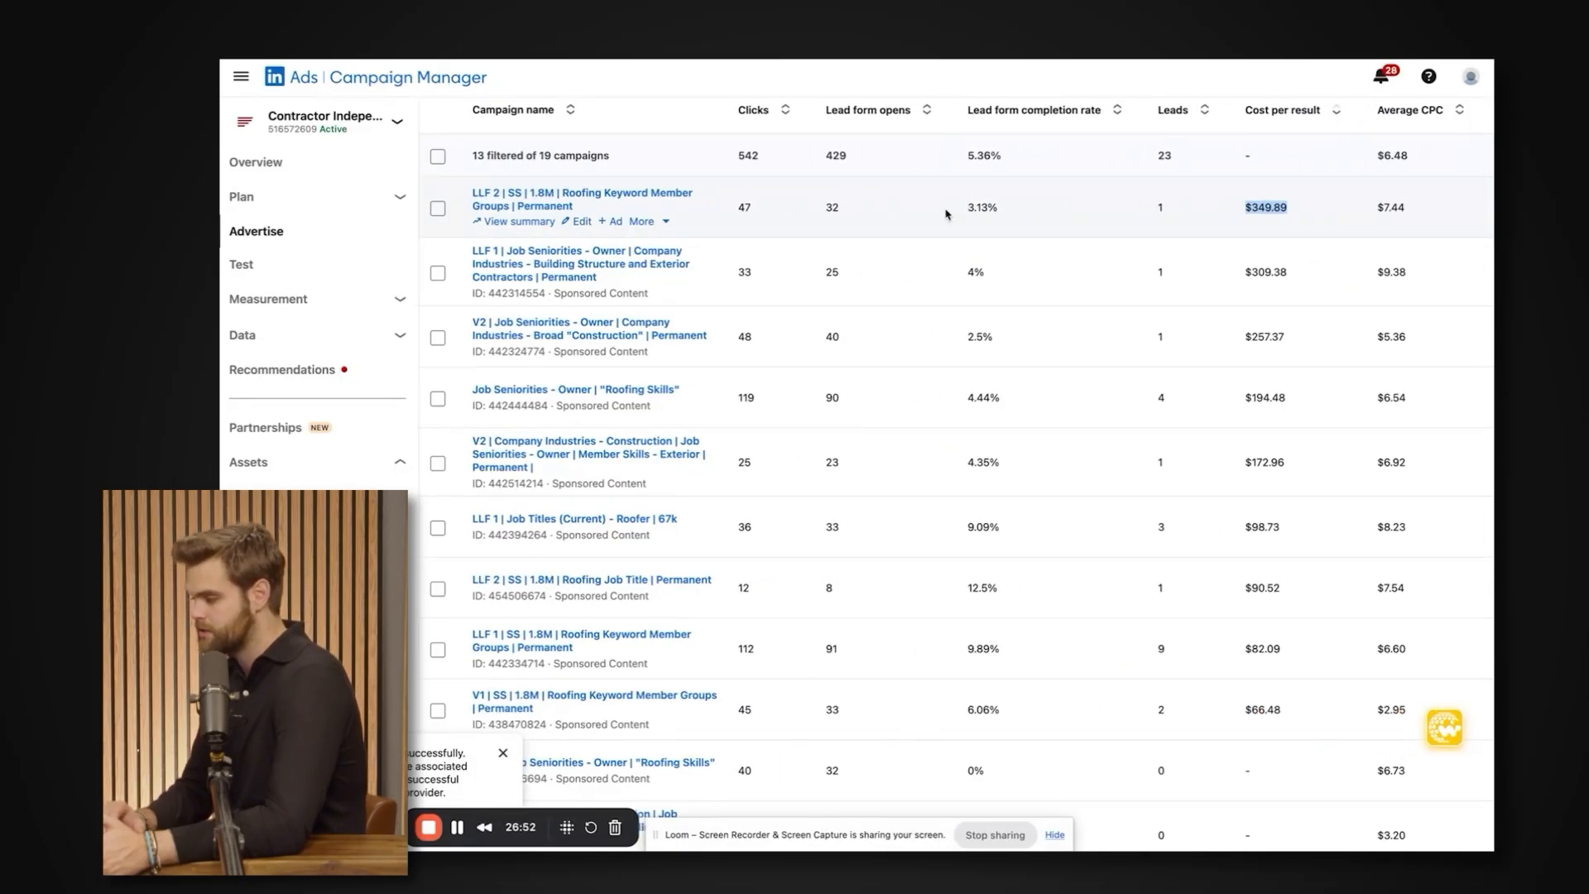
scroll(977, 288, right, 2)
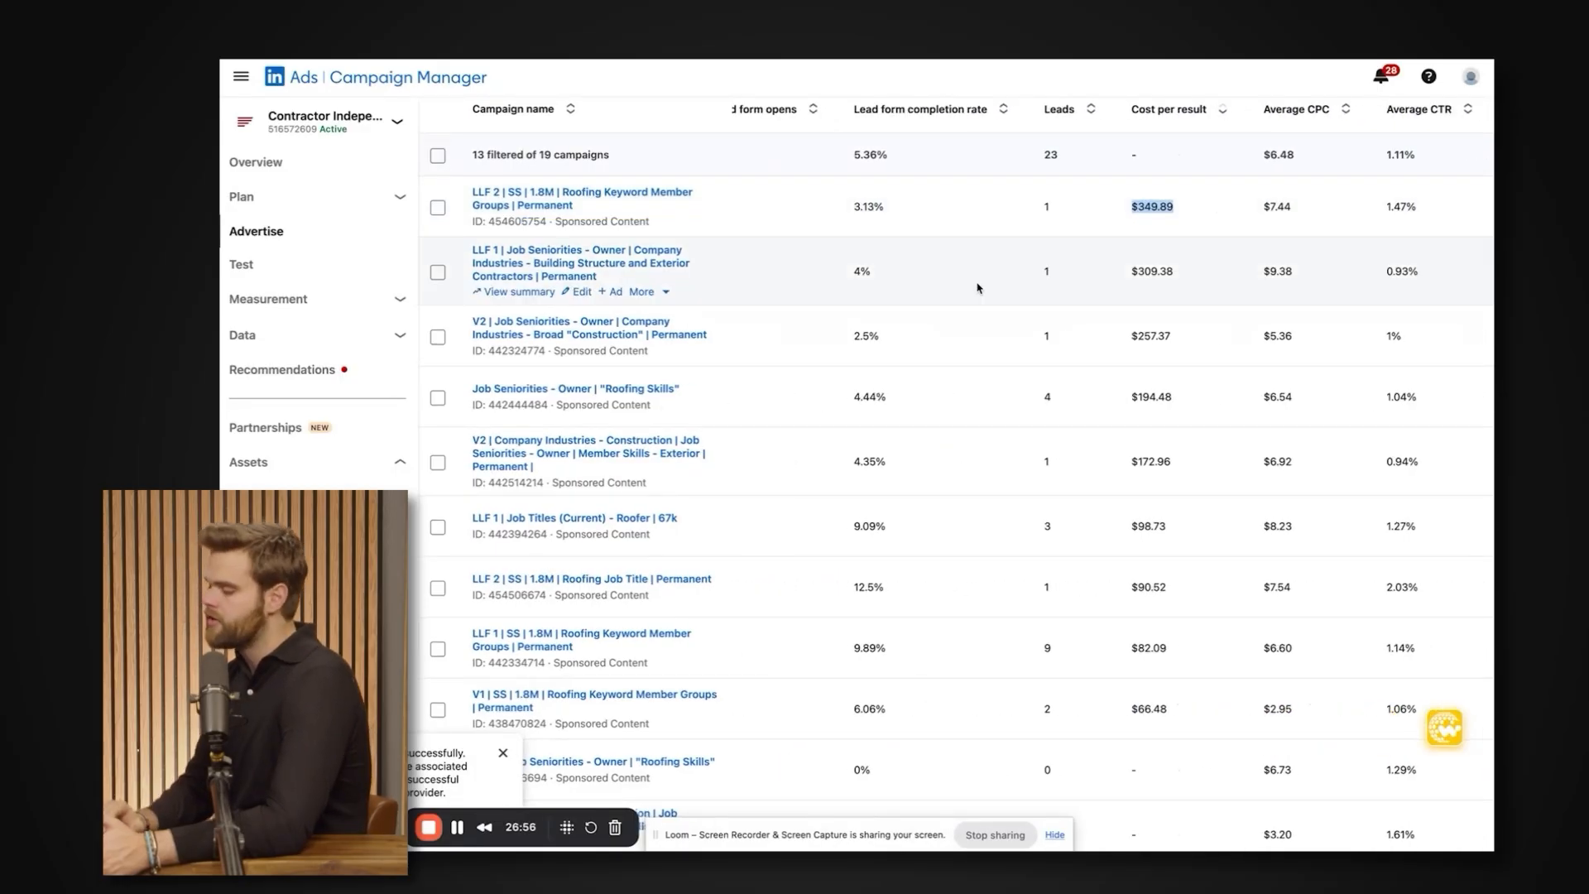
scroll(978, 288, left, 8)
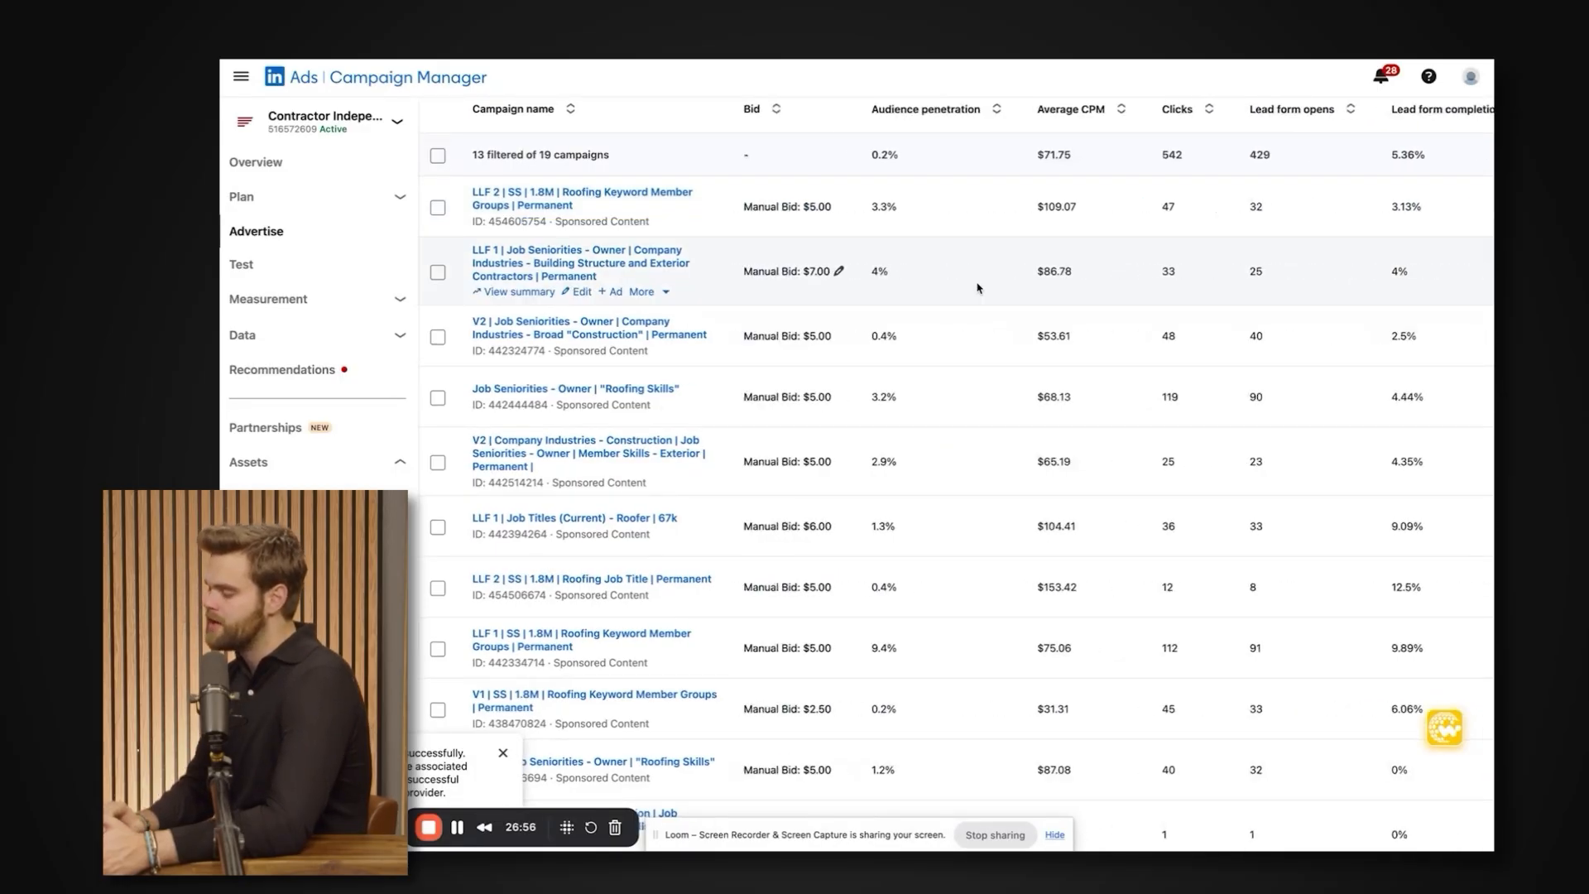
scroll(1144, 336, right, 6)
scroll(1145, 336, right, 3)
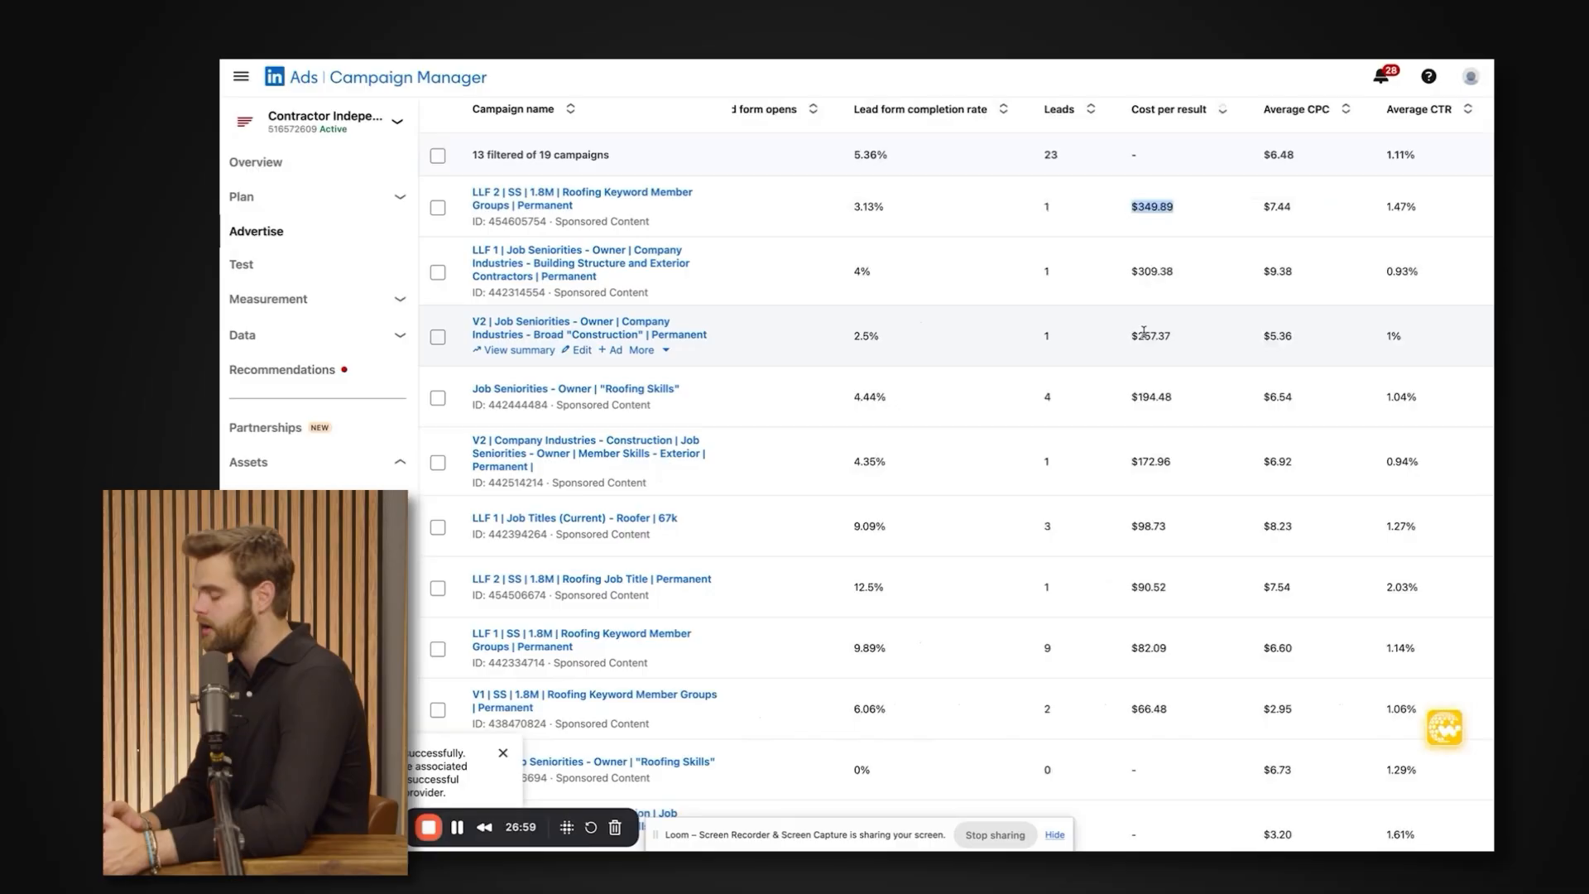
Highlight the cost per result of the V1 and LLF 1 Roofing Keyword Member Groups campaigns for comparison with the costliest ones.
mouse_move(1183, 718)
mouse_down()
mouse_move(497, 726)
mouse_move(530, 648)
mouse_move(1225, 653)
mouse_move(1178, 710)
mouse_up()
double_click(1176, 711)
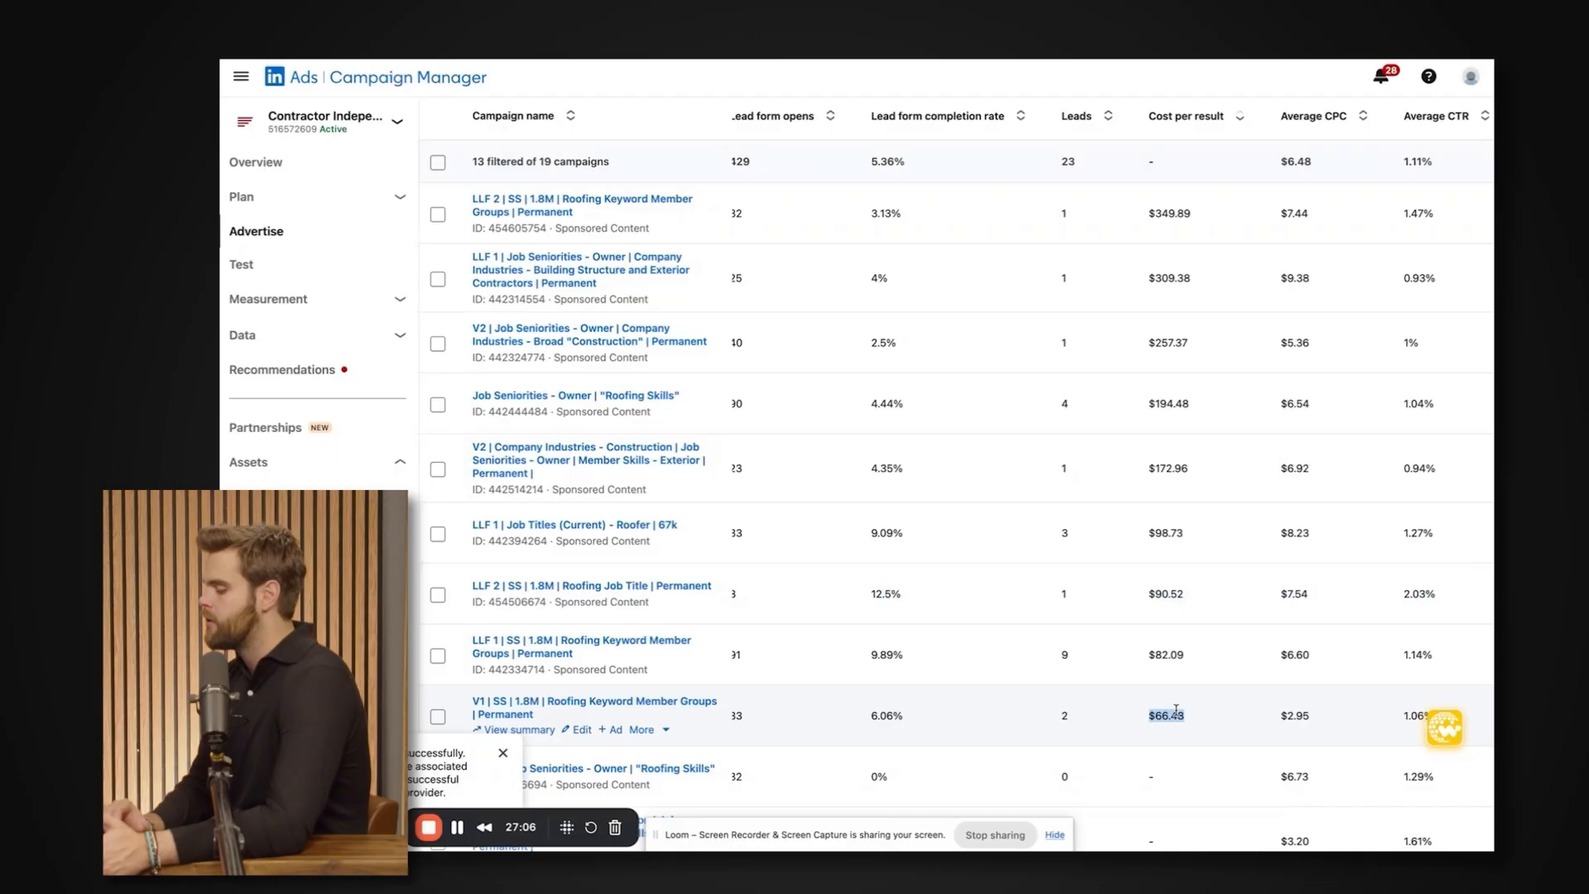
click(1169, 665)
double_click(1167, 653)
scroll(1160, 357, up, 1)
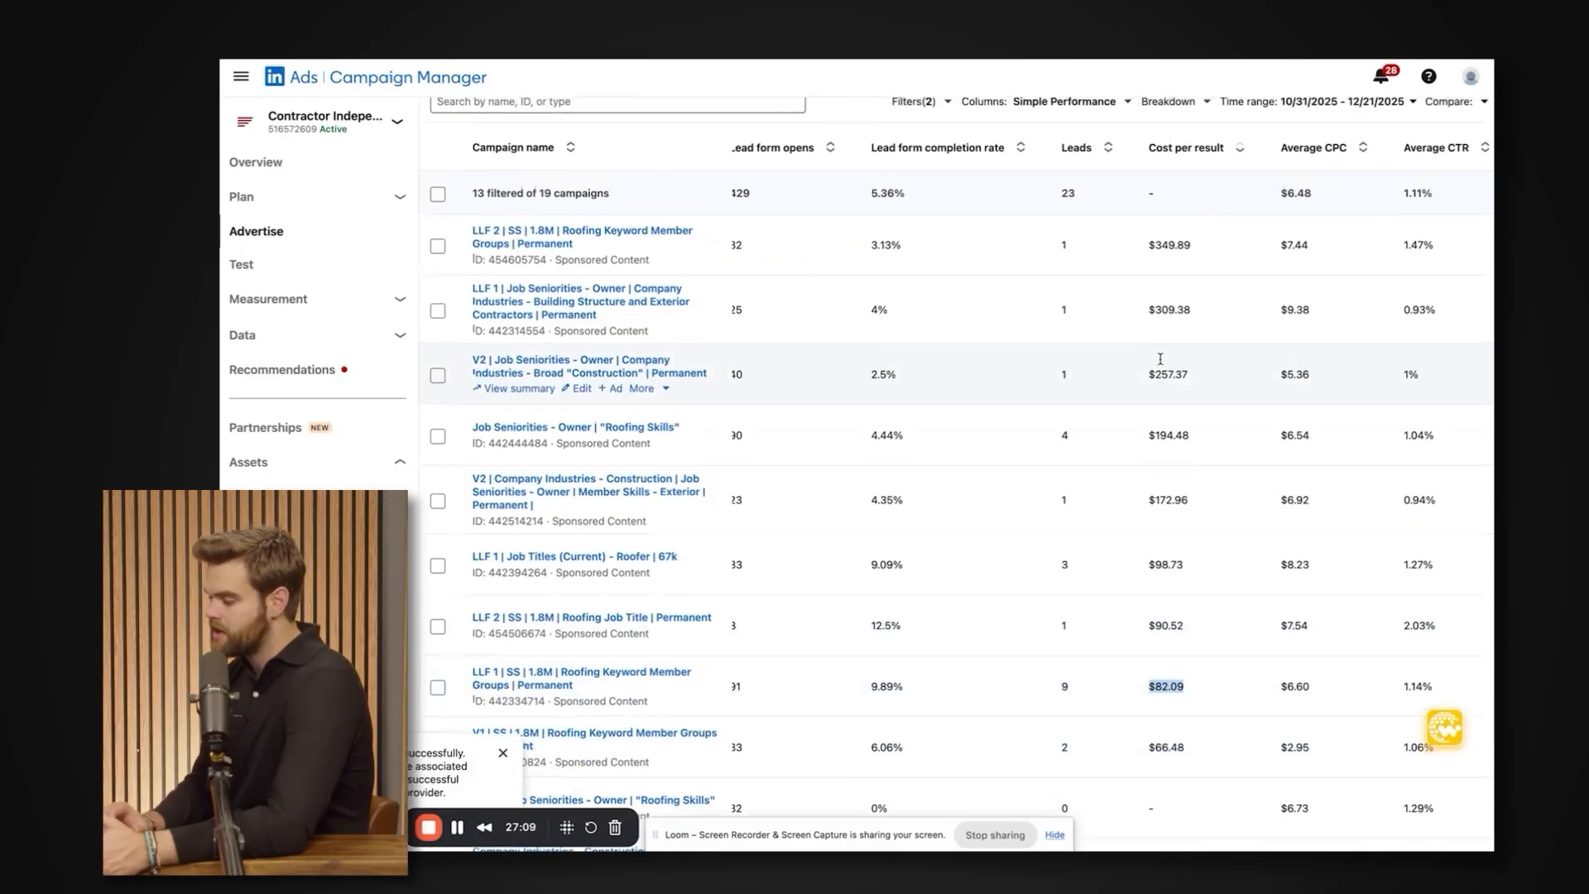
Switch to the leads tracker in Google Sheets and review the lead rows across the form and contact columns.
click(1191, 74)
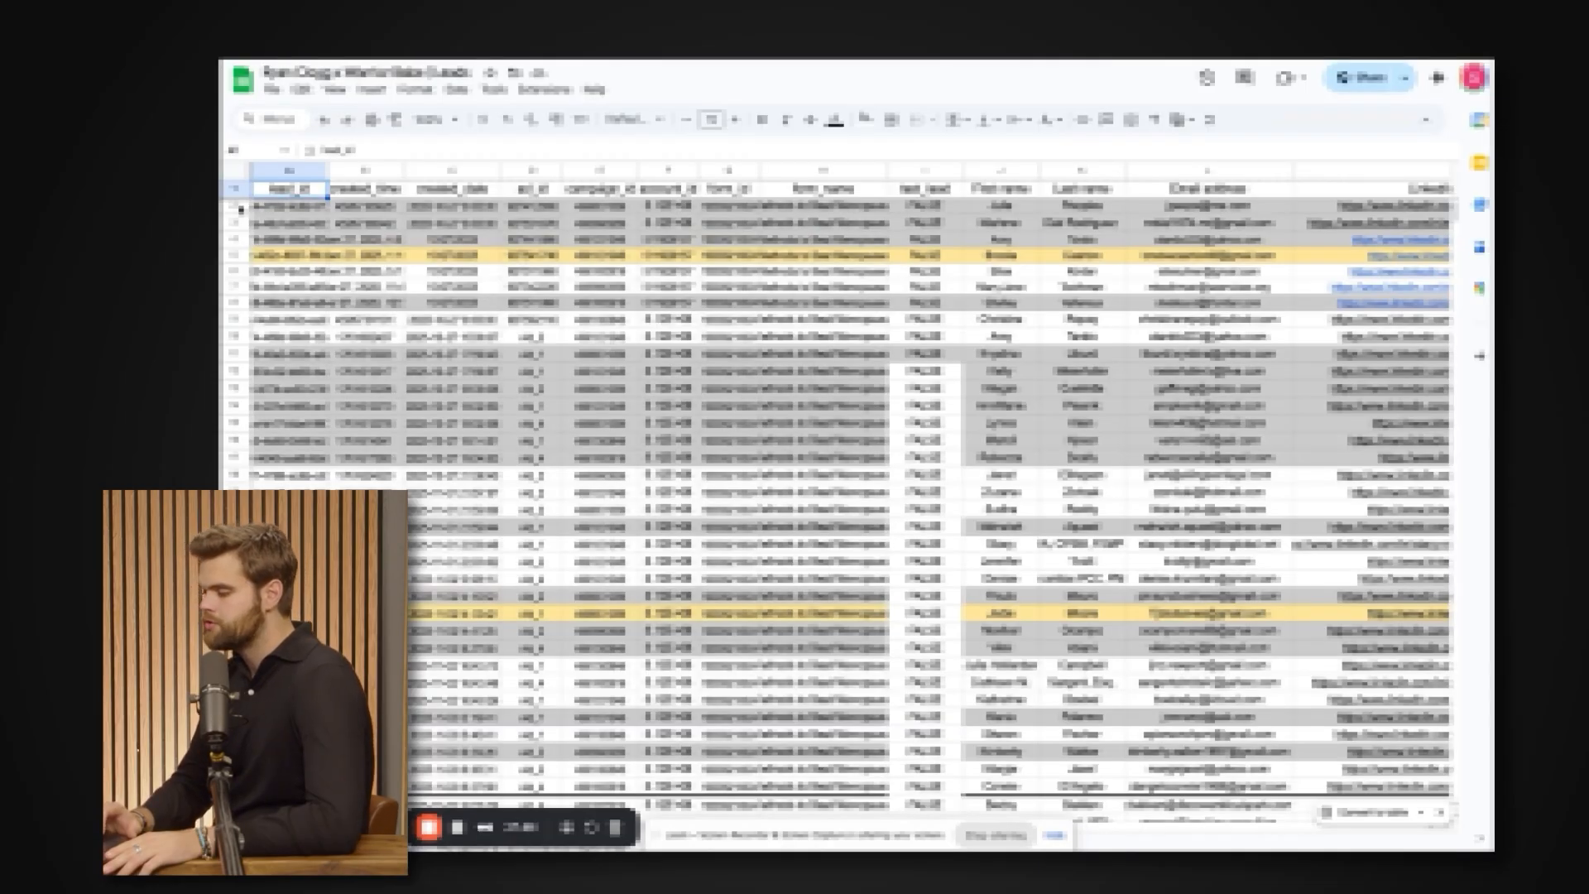
drag(241, 211, 239, 222)
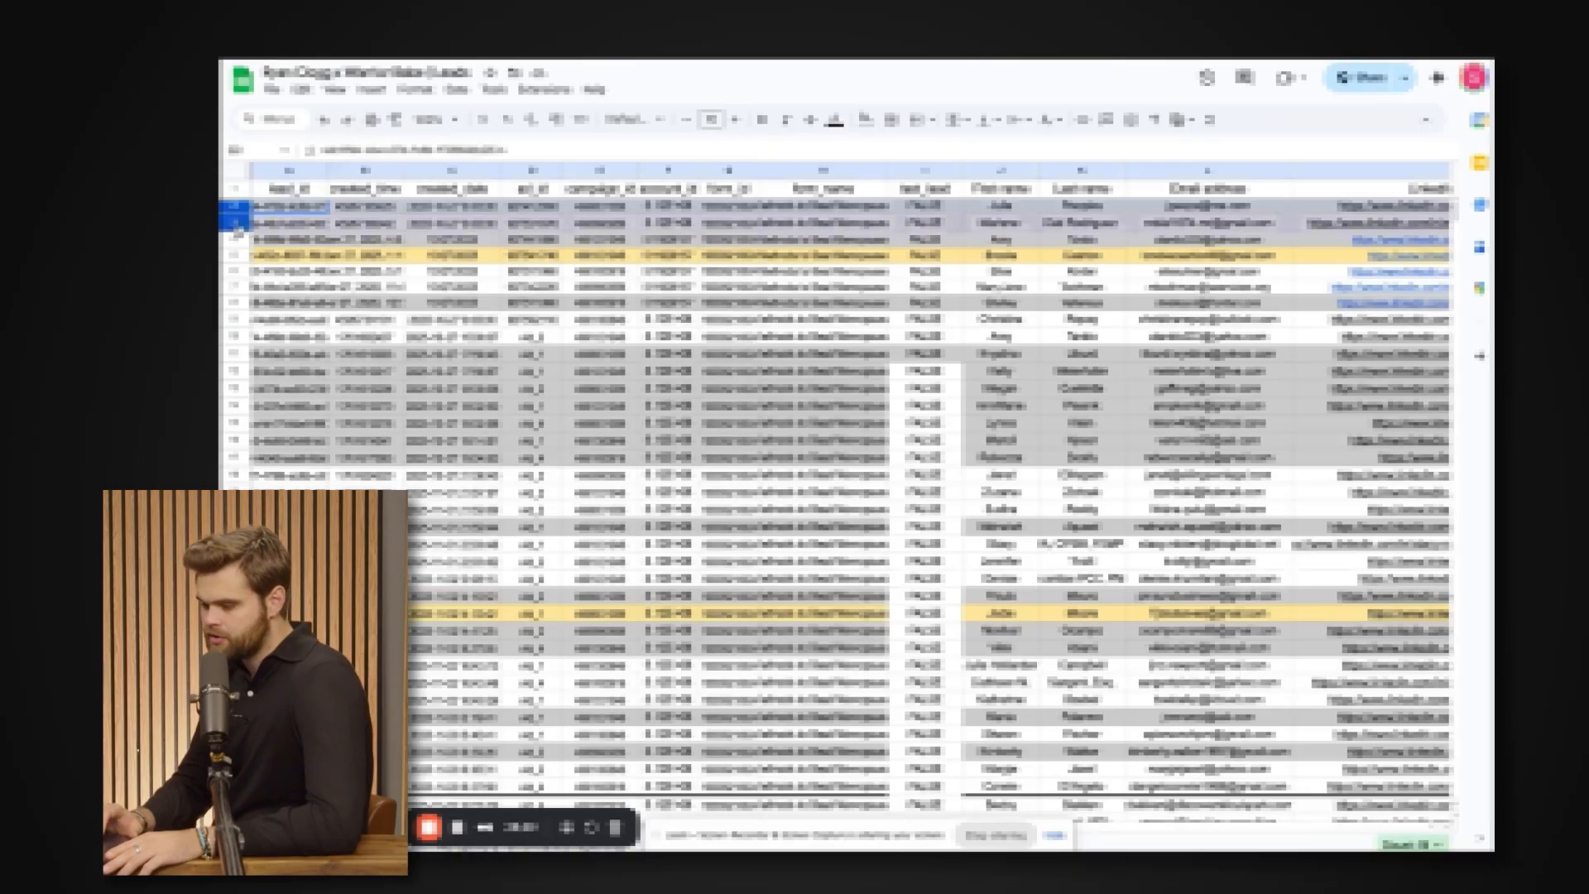
scroll(441, 370, right, 2)
scroll(1122, 547, right, 2)
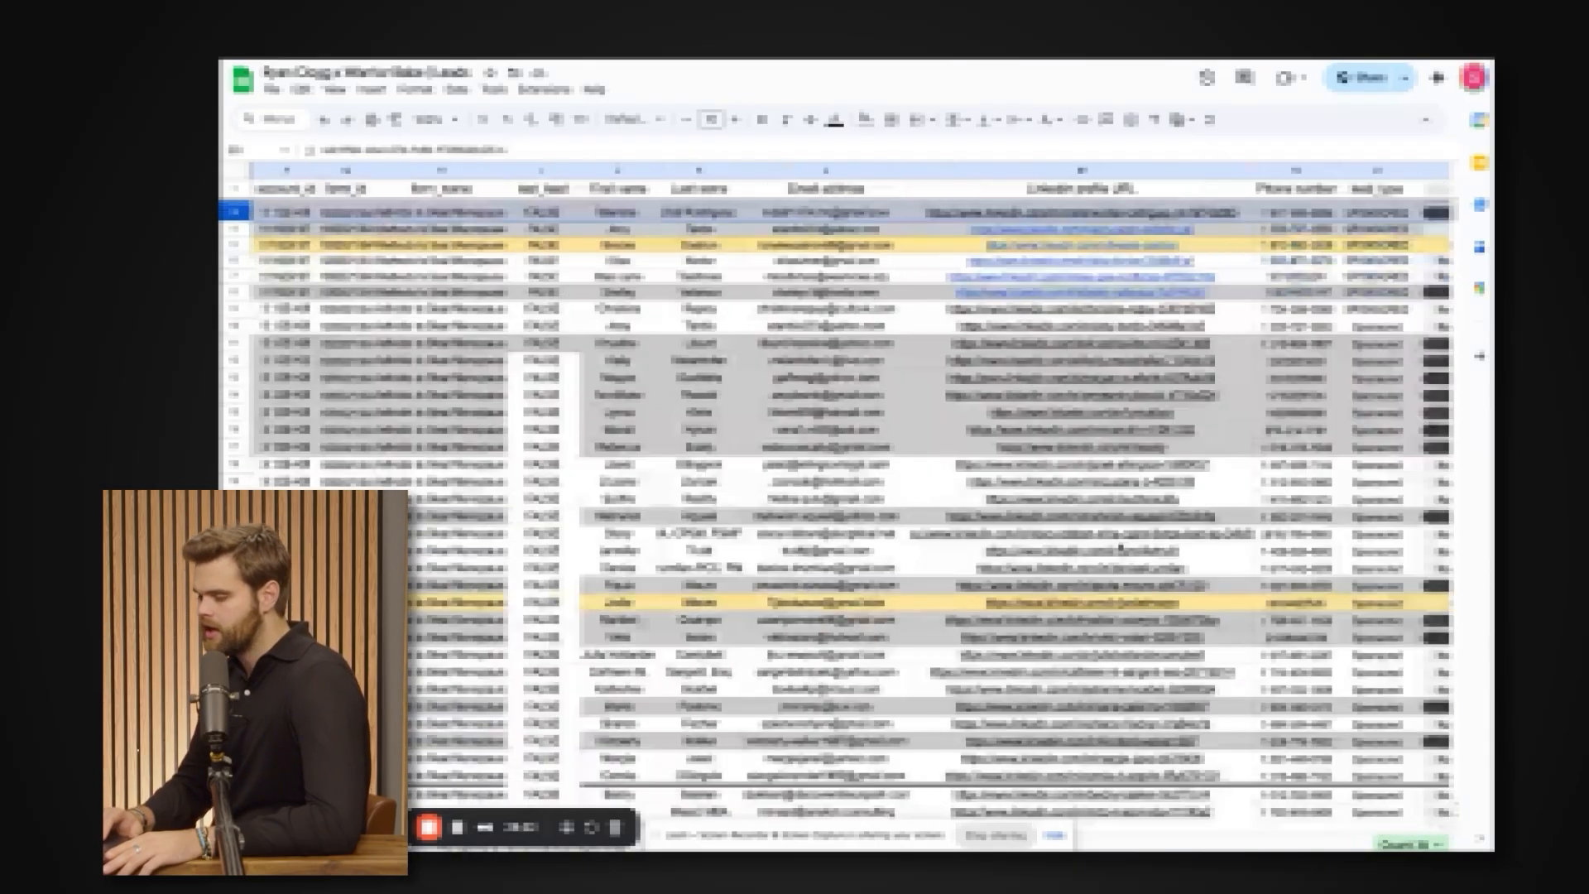
scroll(1120, 548, down, 3)
scroll(1119, 546, up, 3)
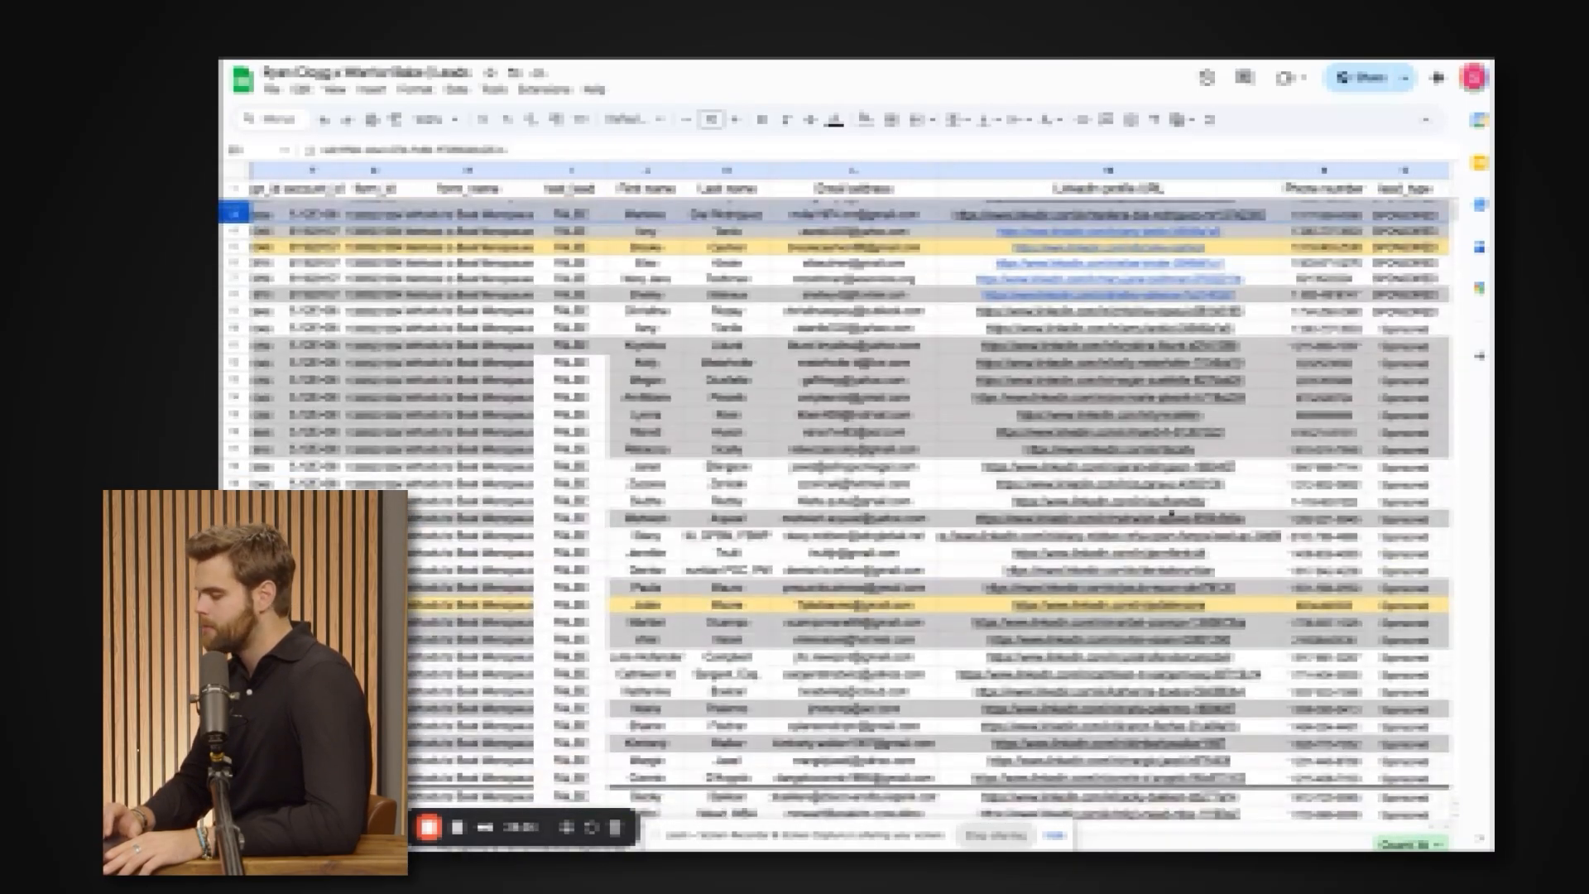
Examine the leads' LinkedIn profile URLs, email addresses, ad and campaign IDs, and call status columns.
click(1115, 330)
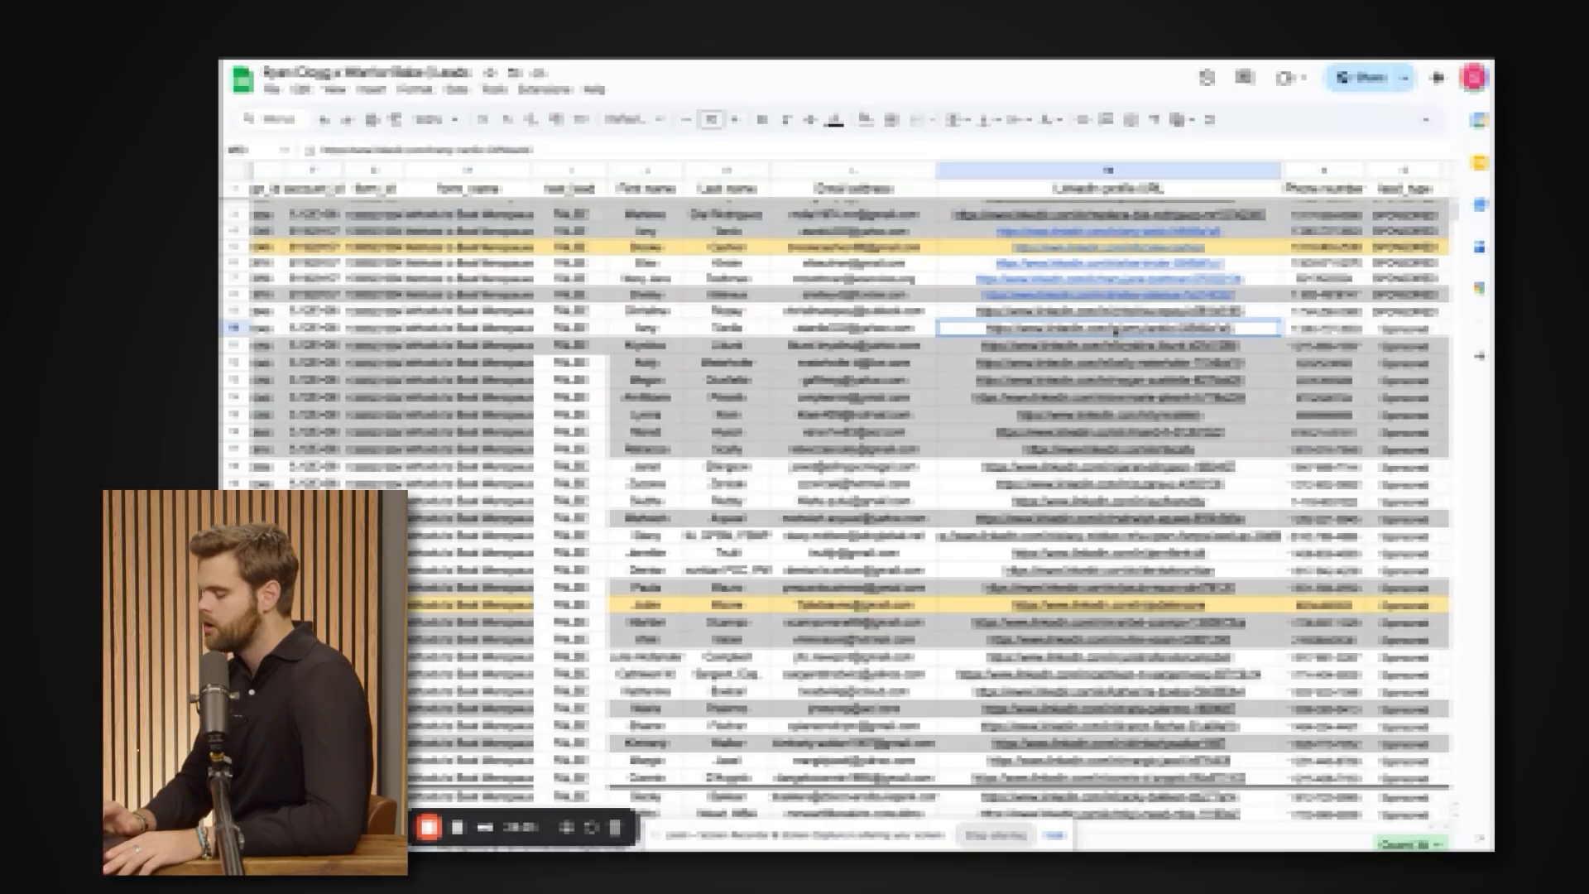
click(817, 399)
scroll(815, 408, right, 2)
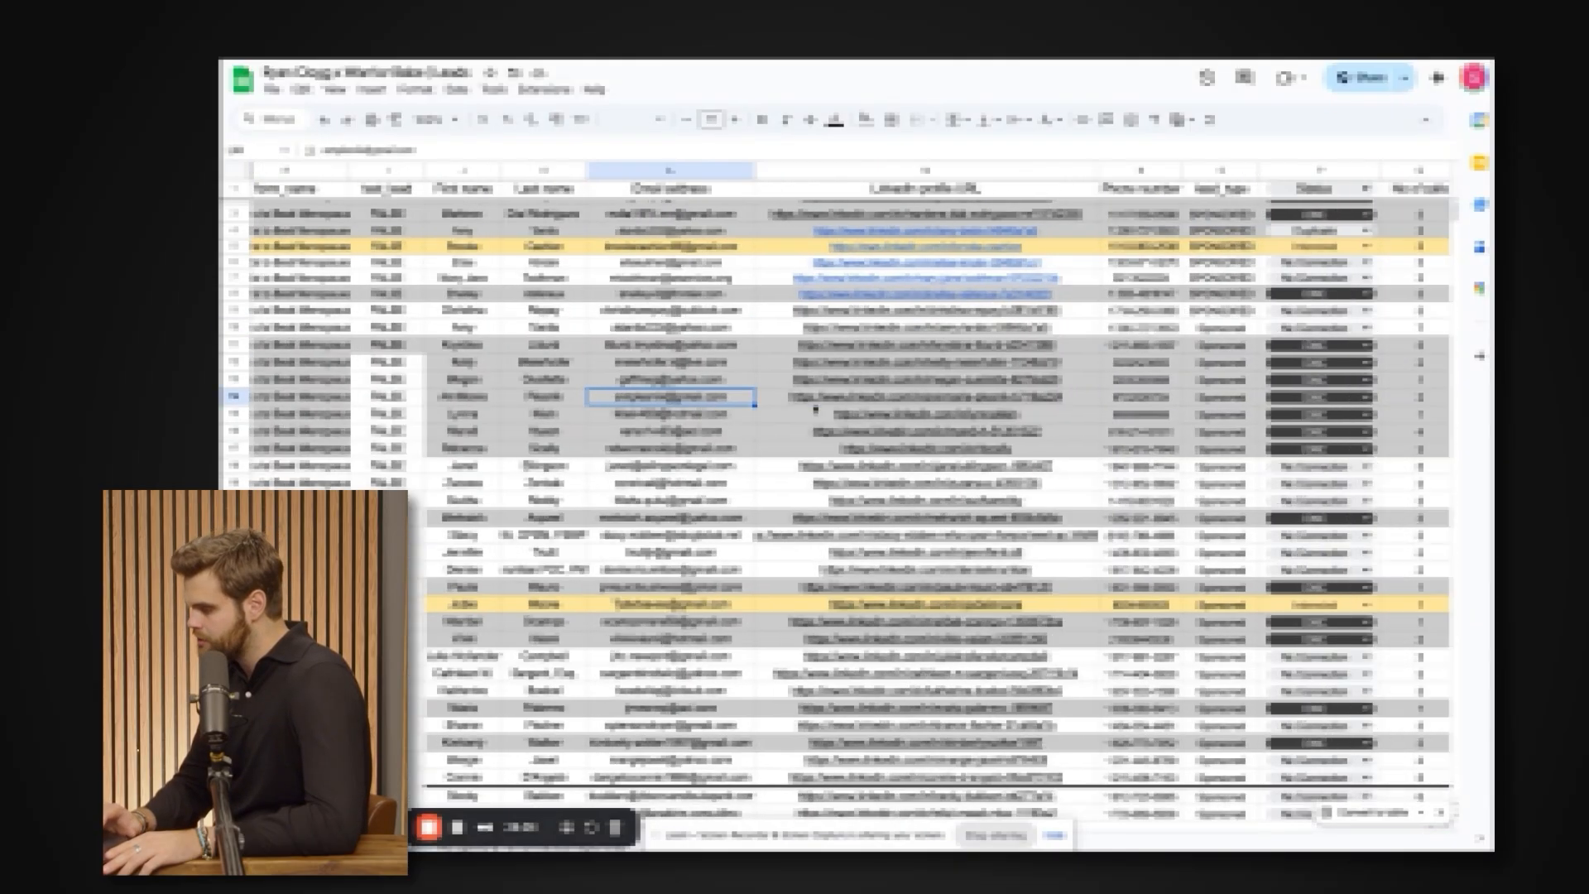
scroll(816, 408, left, 5)
drag(532, 339, 582, 329)
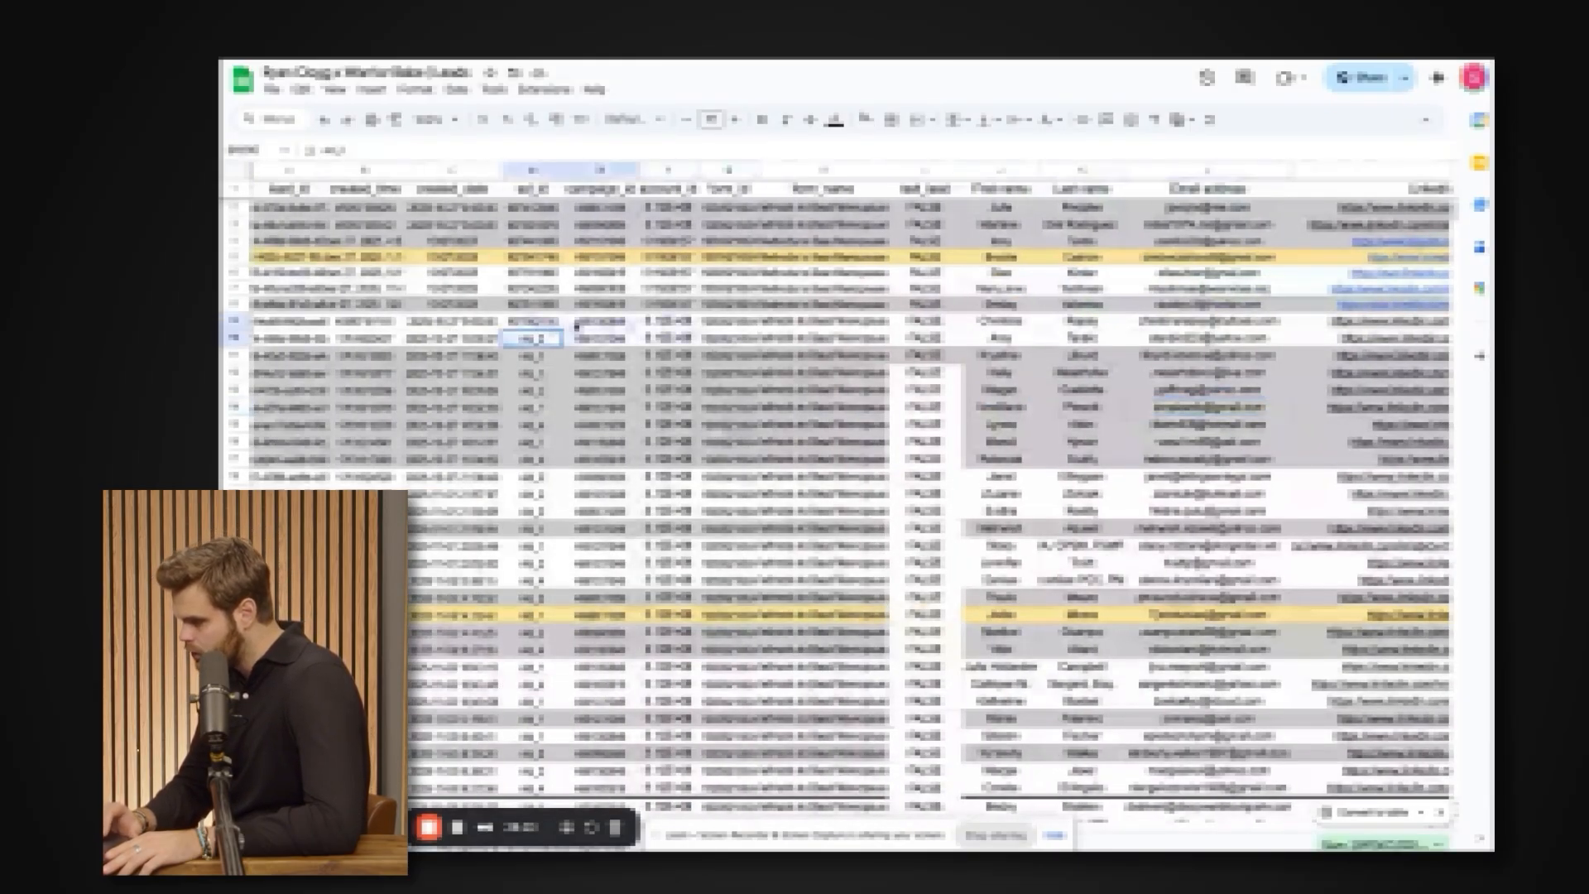
scroll(600, 333, right, 5)
scroll(599, 333, right, 2)
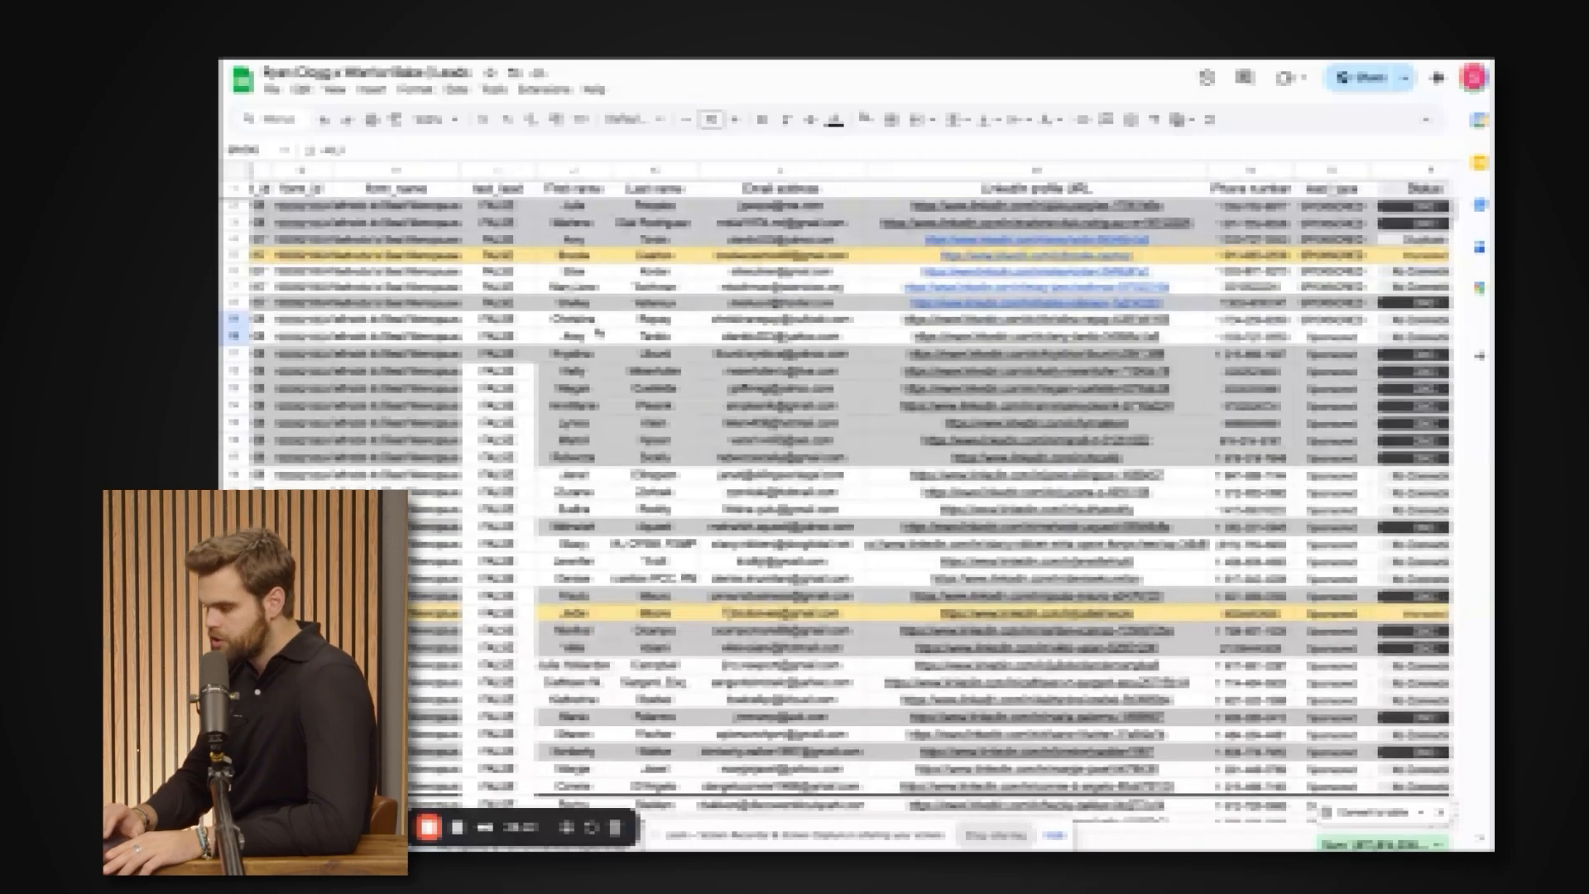
Open the Ad Spend & Performance Reporting sheet of the leads spreadsheet.
mouse_move(636, 814)
mouse_down()
mouse_move(649, 744)
mouse_move(648, 808)
mouse_up()
click(579, 845)
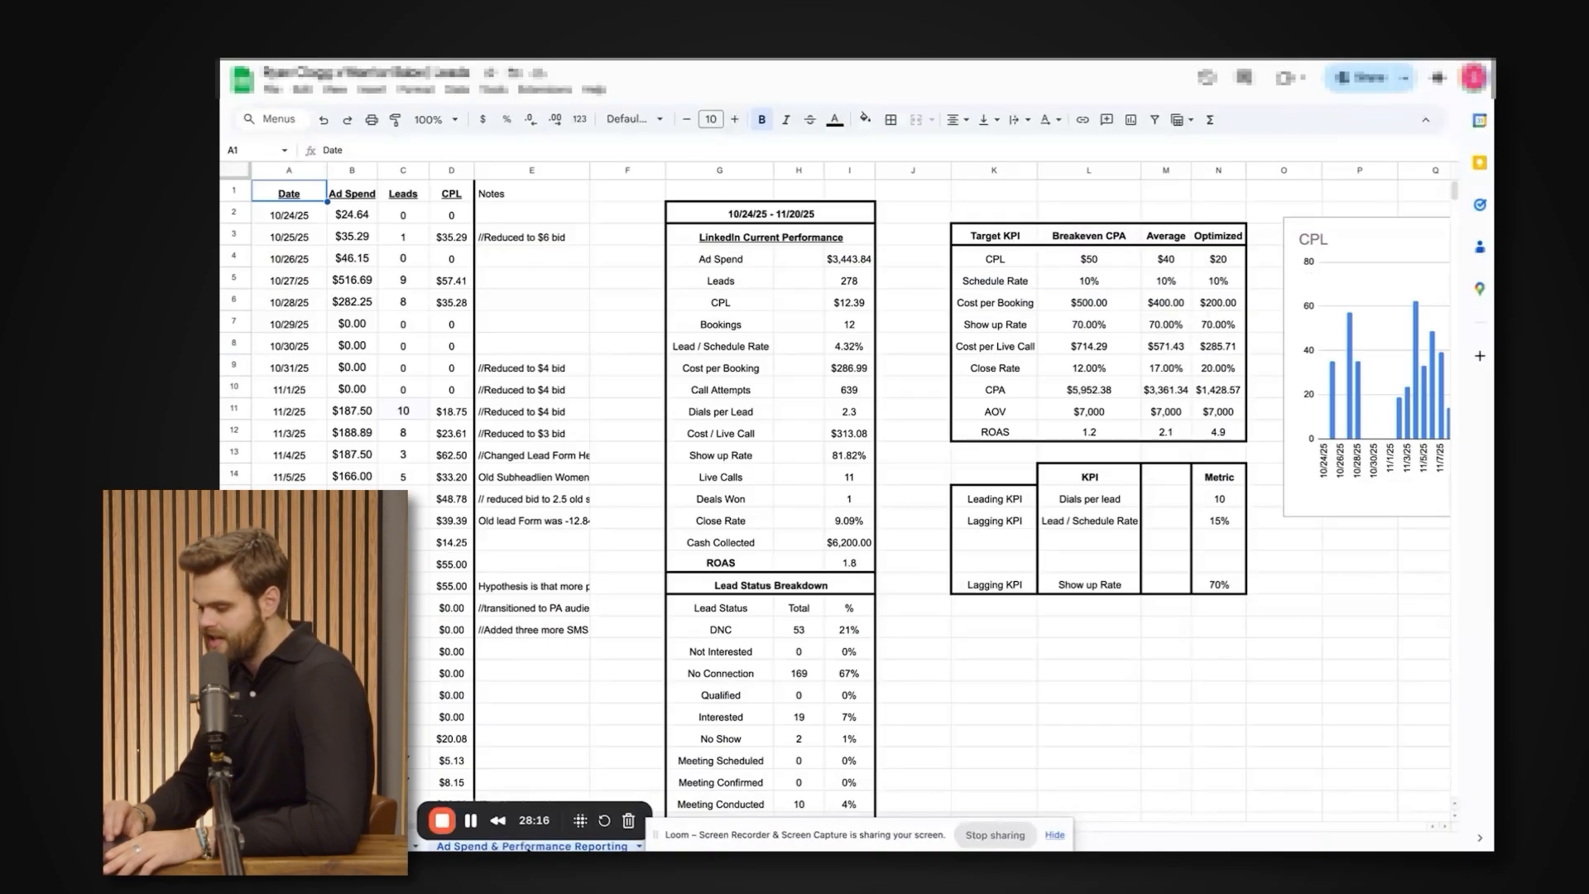
Highlight the Target KPI table and compare its Breakeven CPA, Average and Optimized columns from CPL down to ROAS.
scroll(621, 484, right, 10)
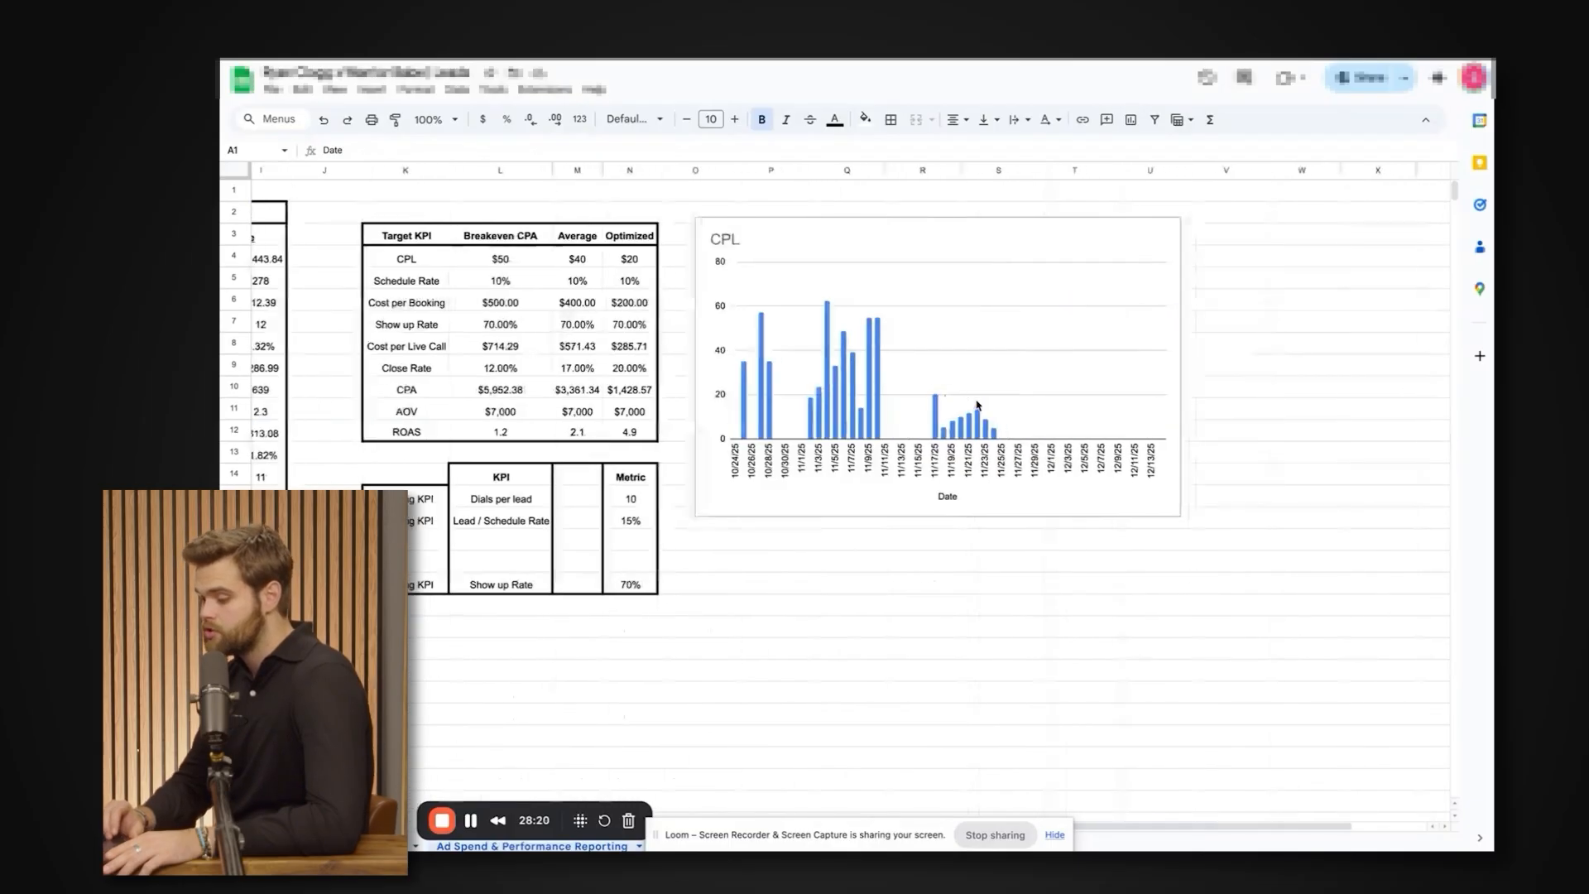
scroll(632, 254, left, 5)
drag(636, 239, 859, 439)
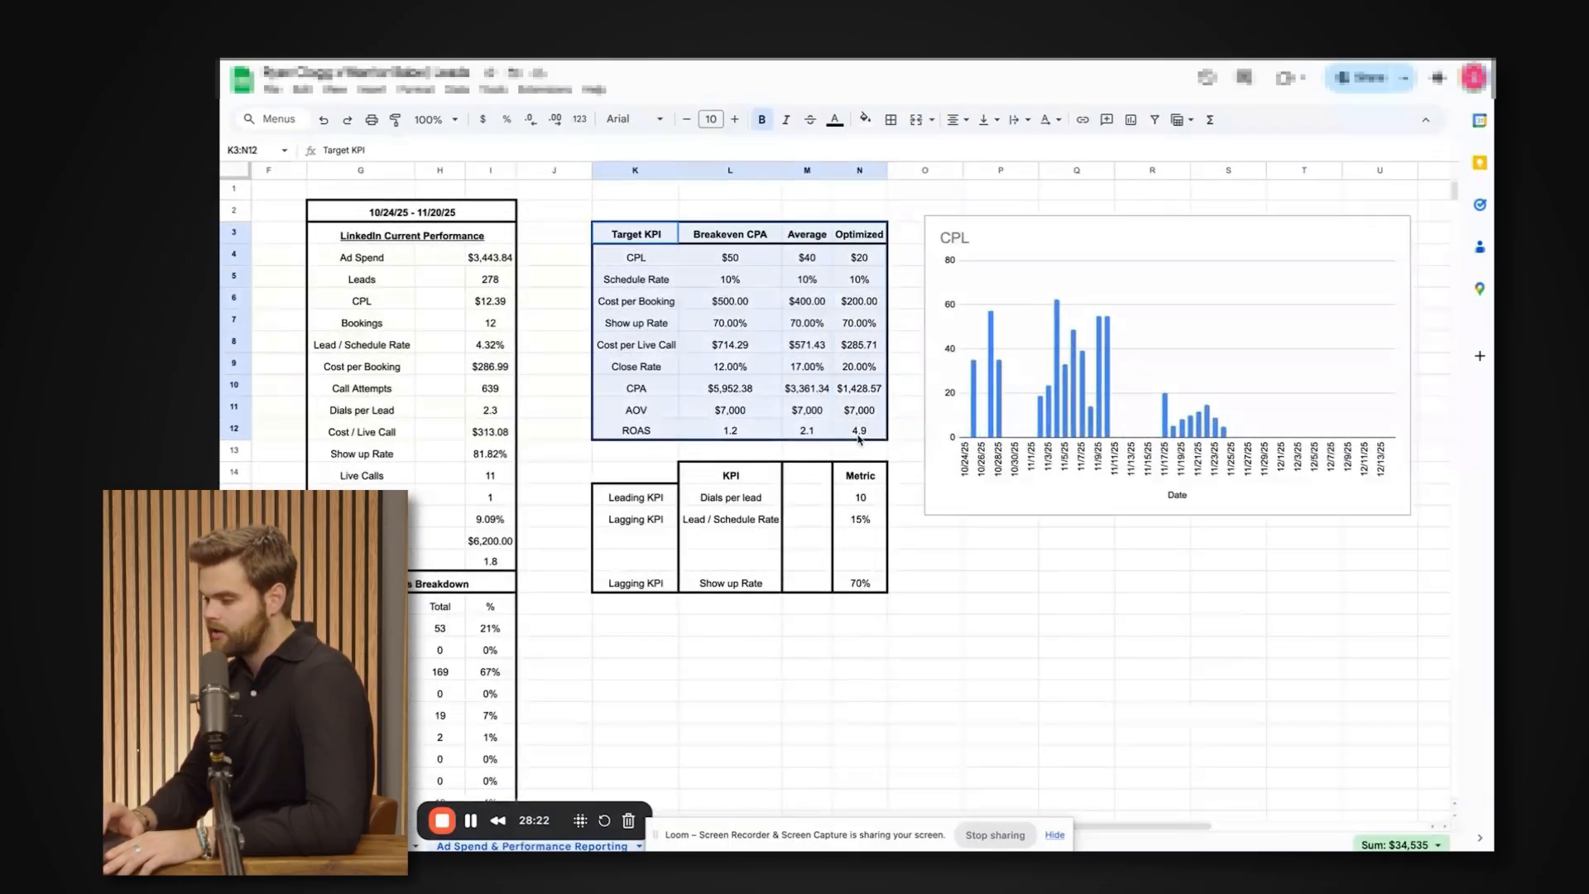
drag(730, 235, 853, 436)
click(861, 434)
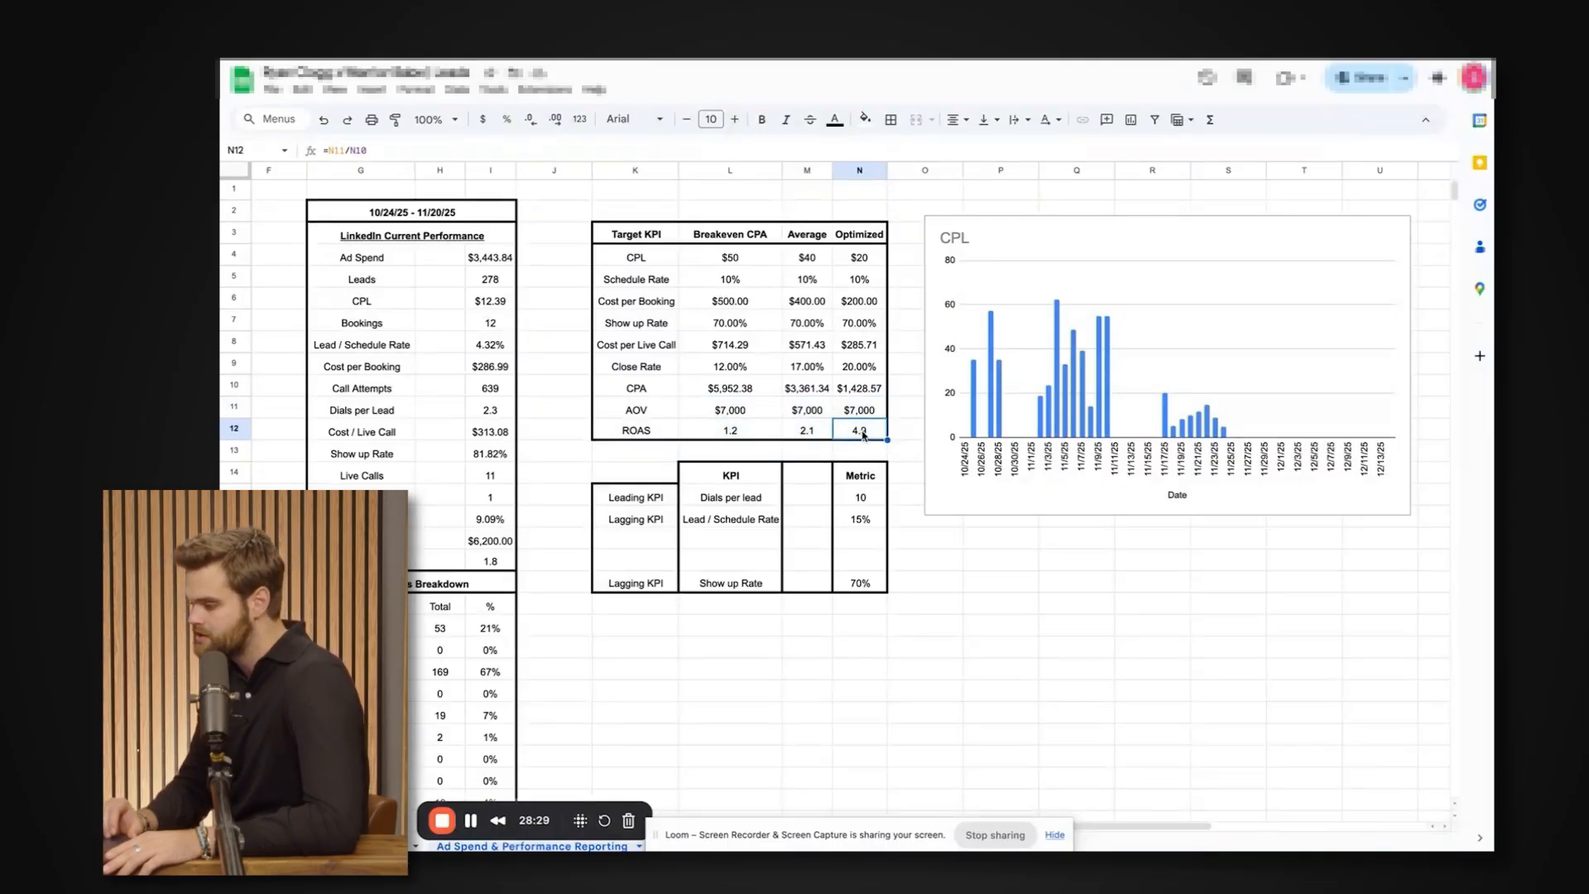
drag(862, 237, 790, 457)
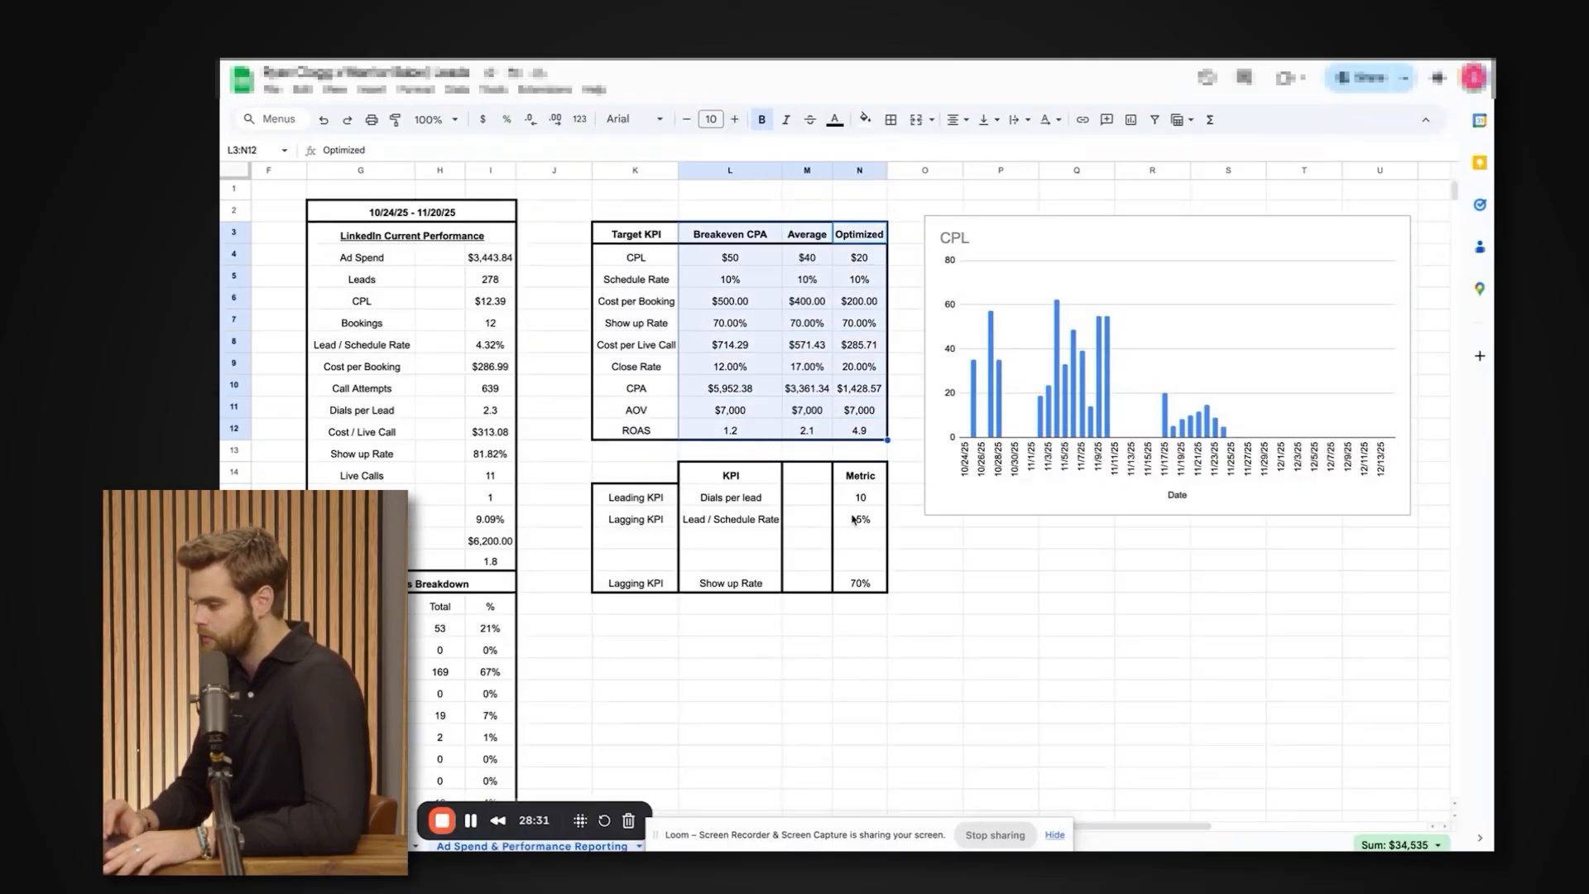
Examine the daily CPL bar chart beside the Target KPI table.
scroll(852, 521, right, 3)
scroll(853, 522, down, 1)
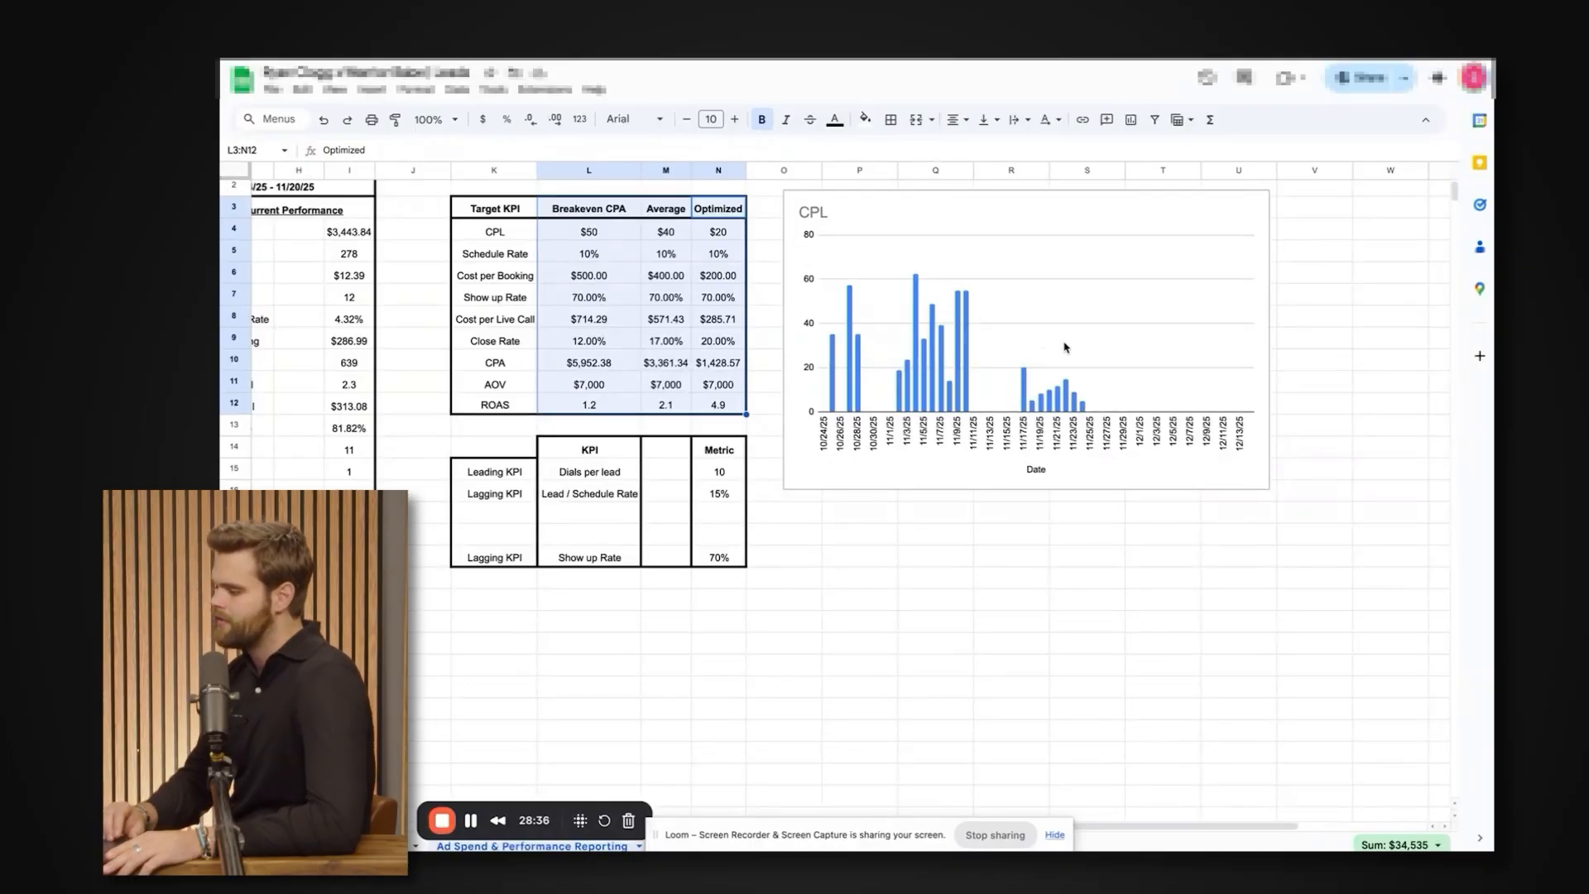
scroll(1076, 354, right, 1)
scroll(1076, 354, up, 1)
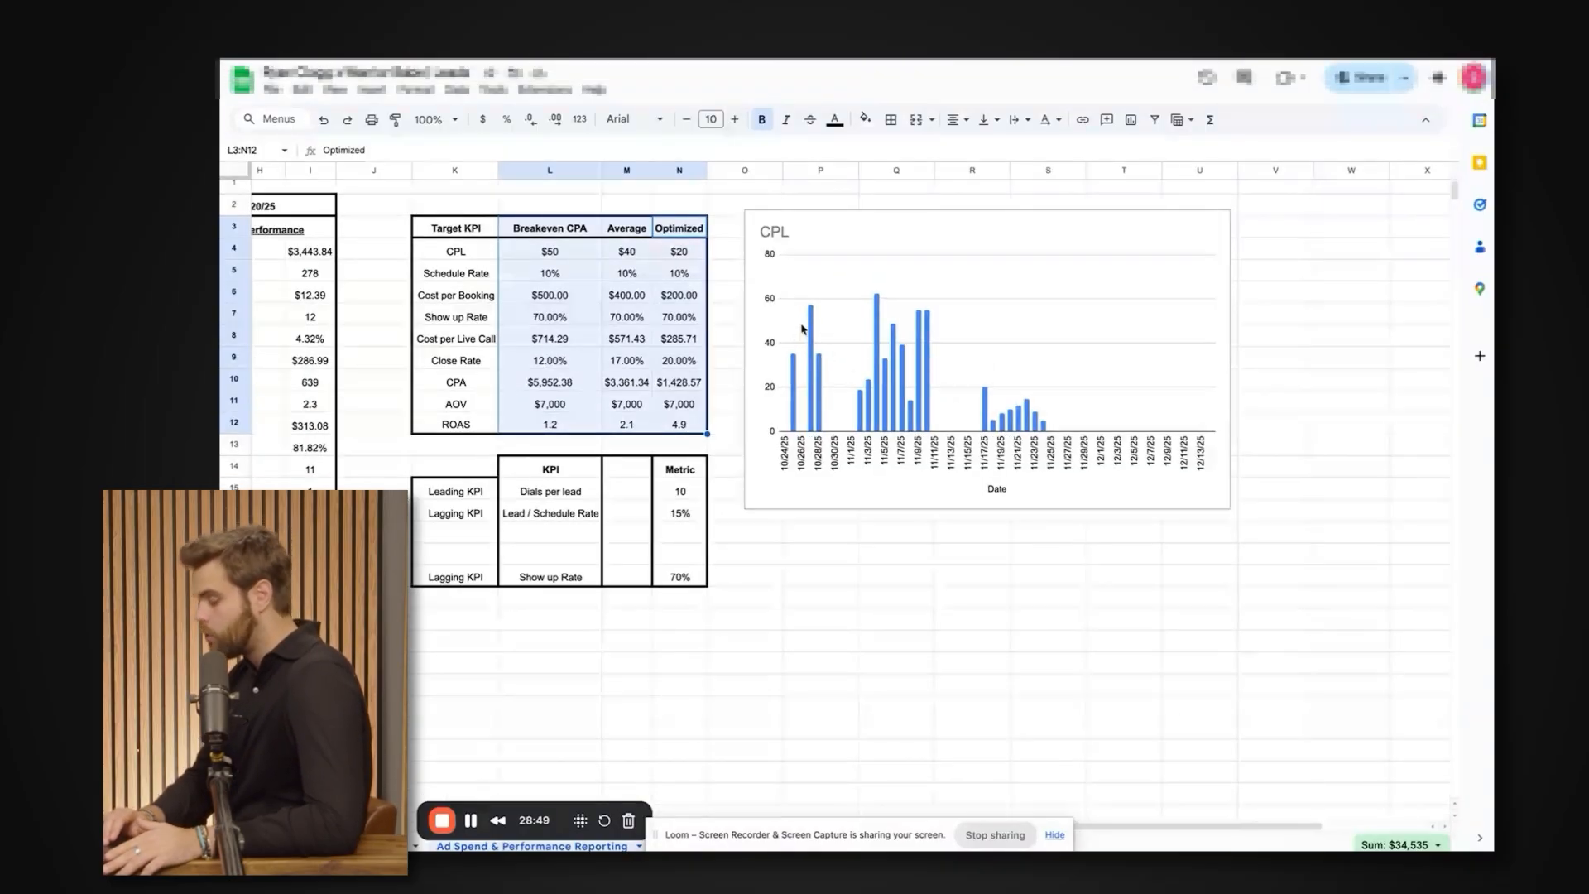
scroll(978, 396, left, 1)
scroll(978, 396, left, 3)
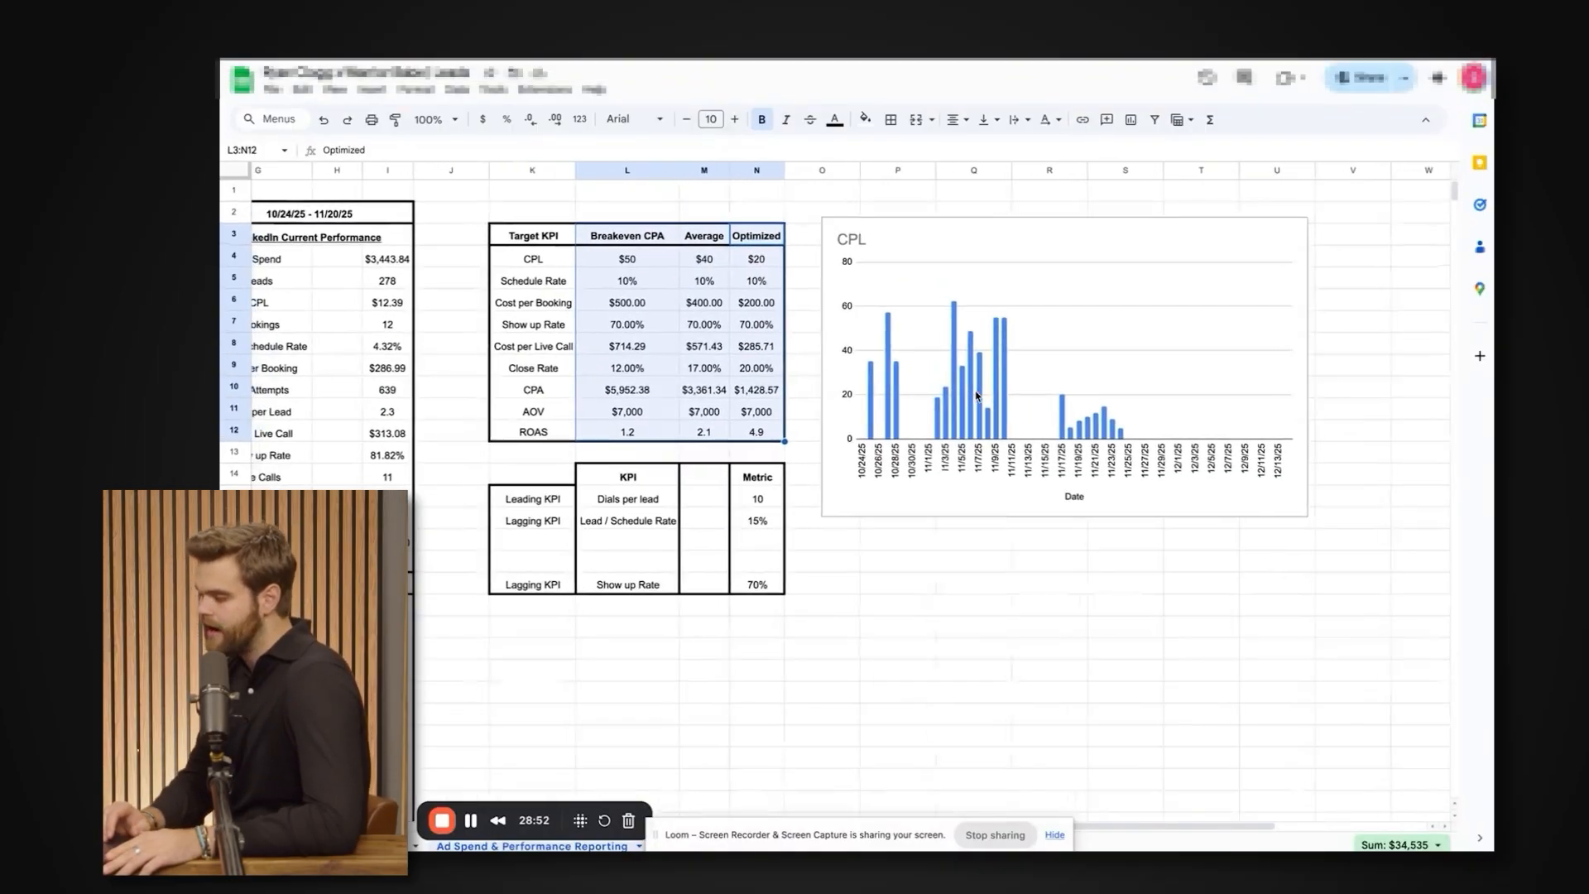
Highlight the ad spend through cash collected figures, then the individual Bookings and Show up Rate rows of LinkedIn Current Performance.
scroll(977, 396, left, 3)
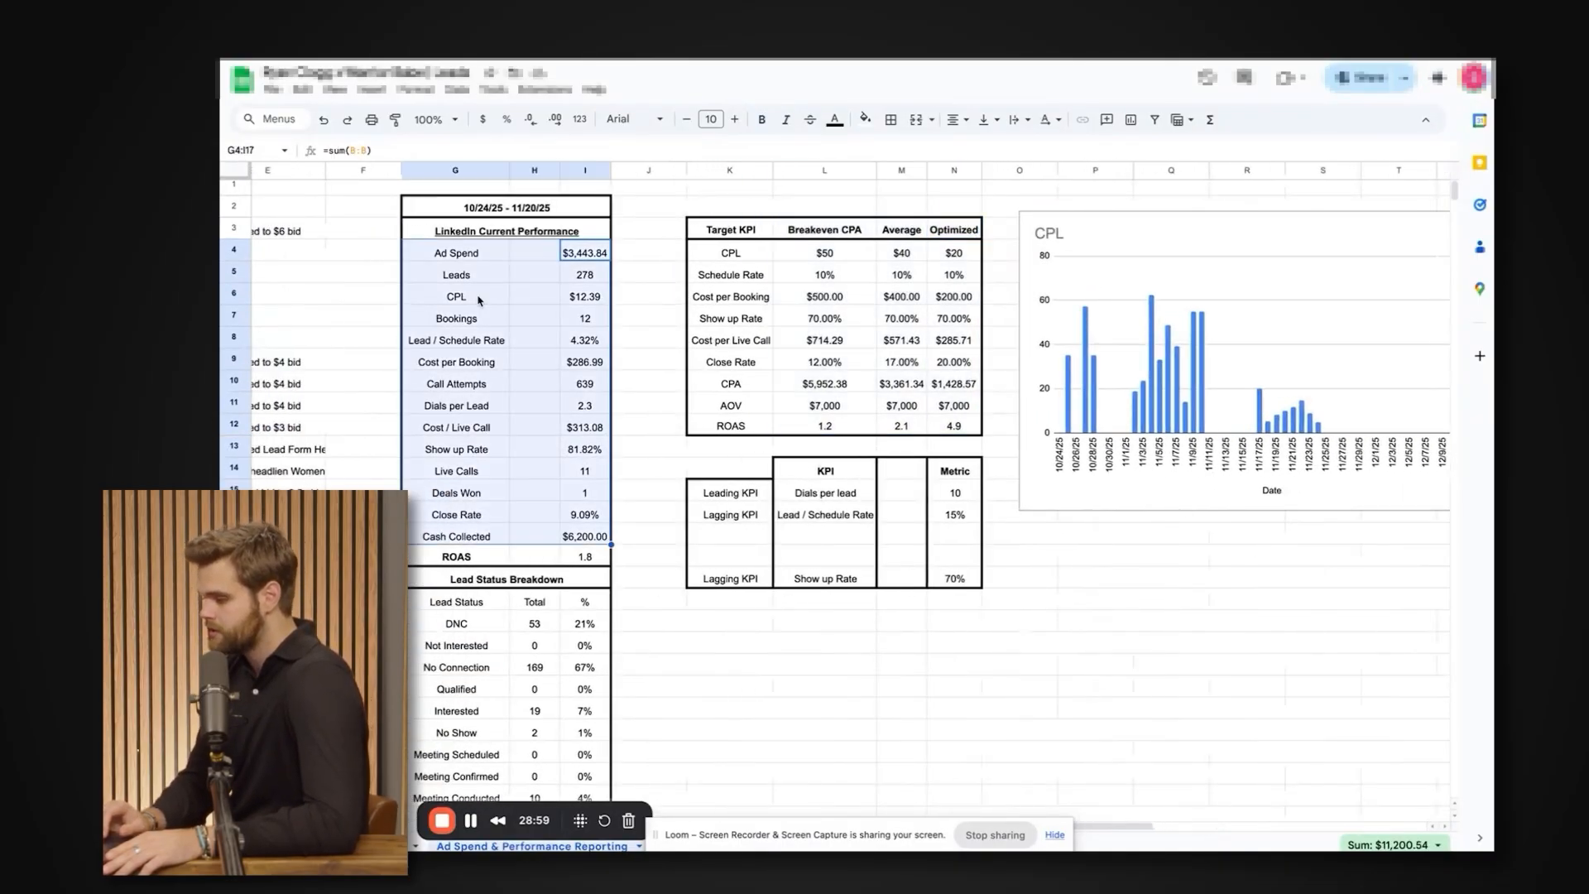
drag(479, 298, 589, 325)
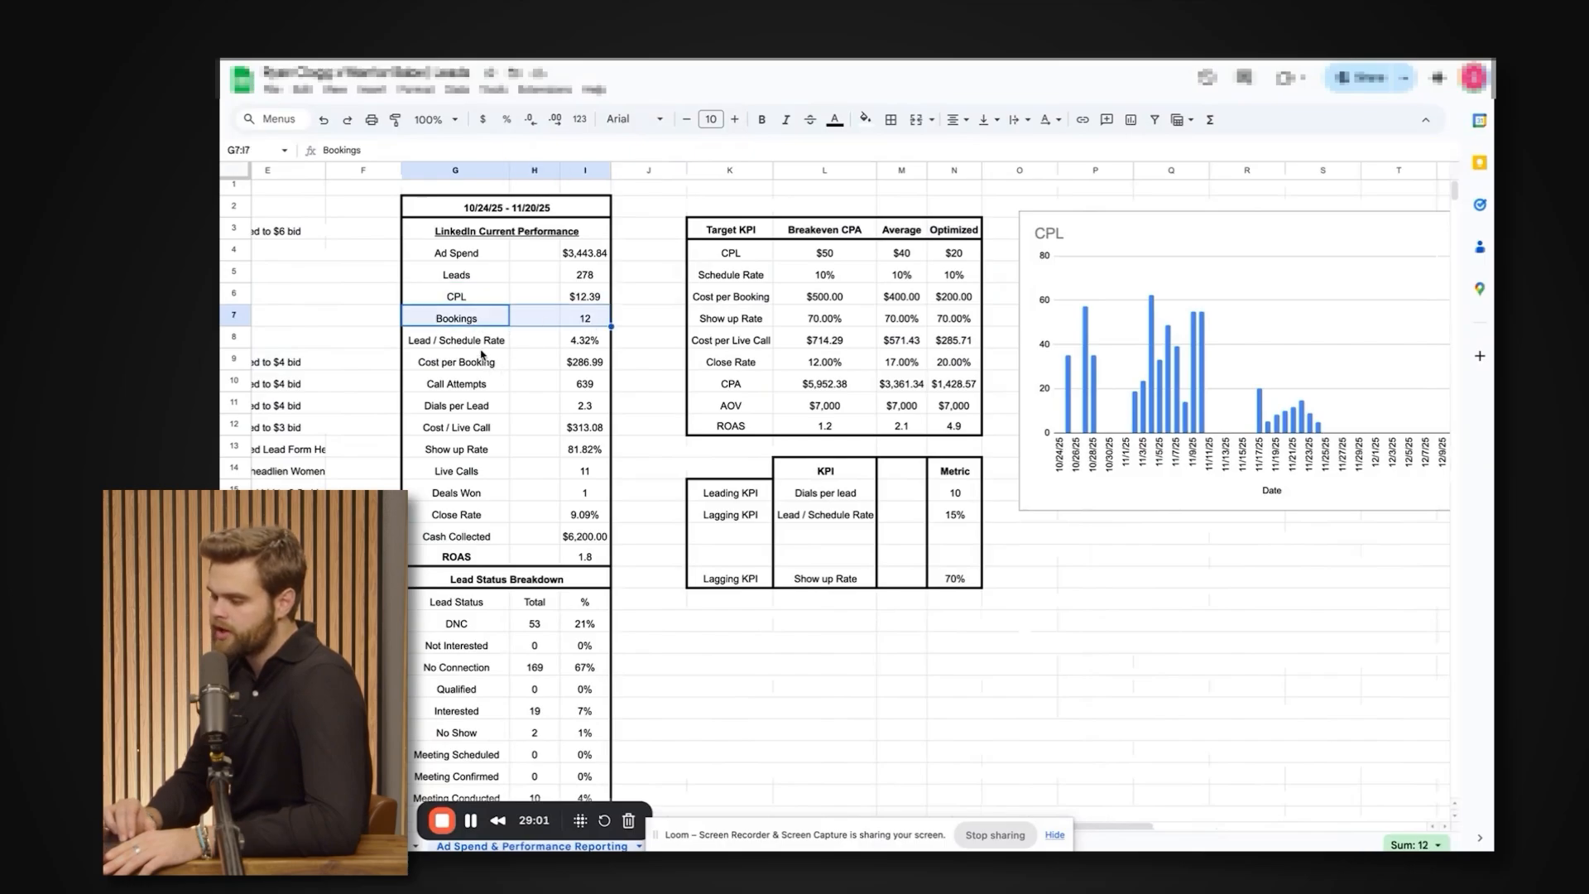
drag(480, 350, 572, 346)
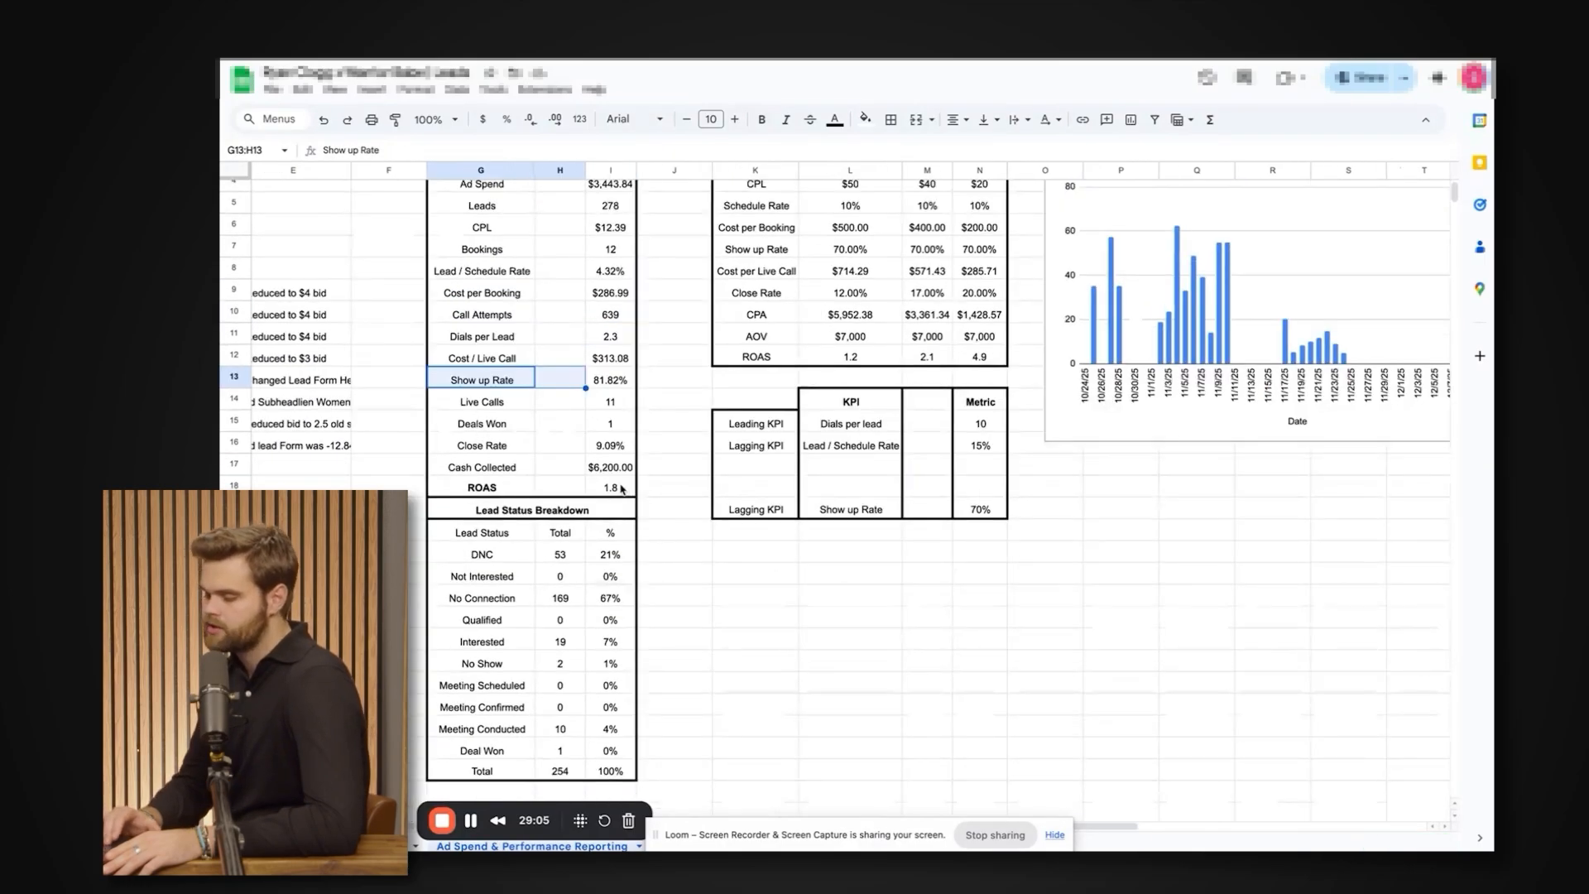
Select the whole LinkedIn Current Performance block from its date range heading down to ROAS.
scroll(566, 369, up, 2)
drag(477, 207, 590, 559)
scroll(590, 559, left, 2)
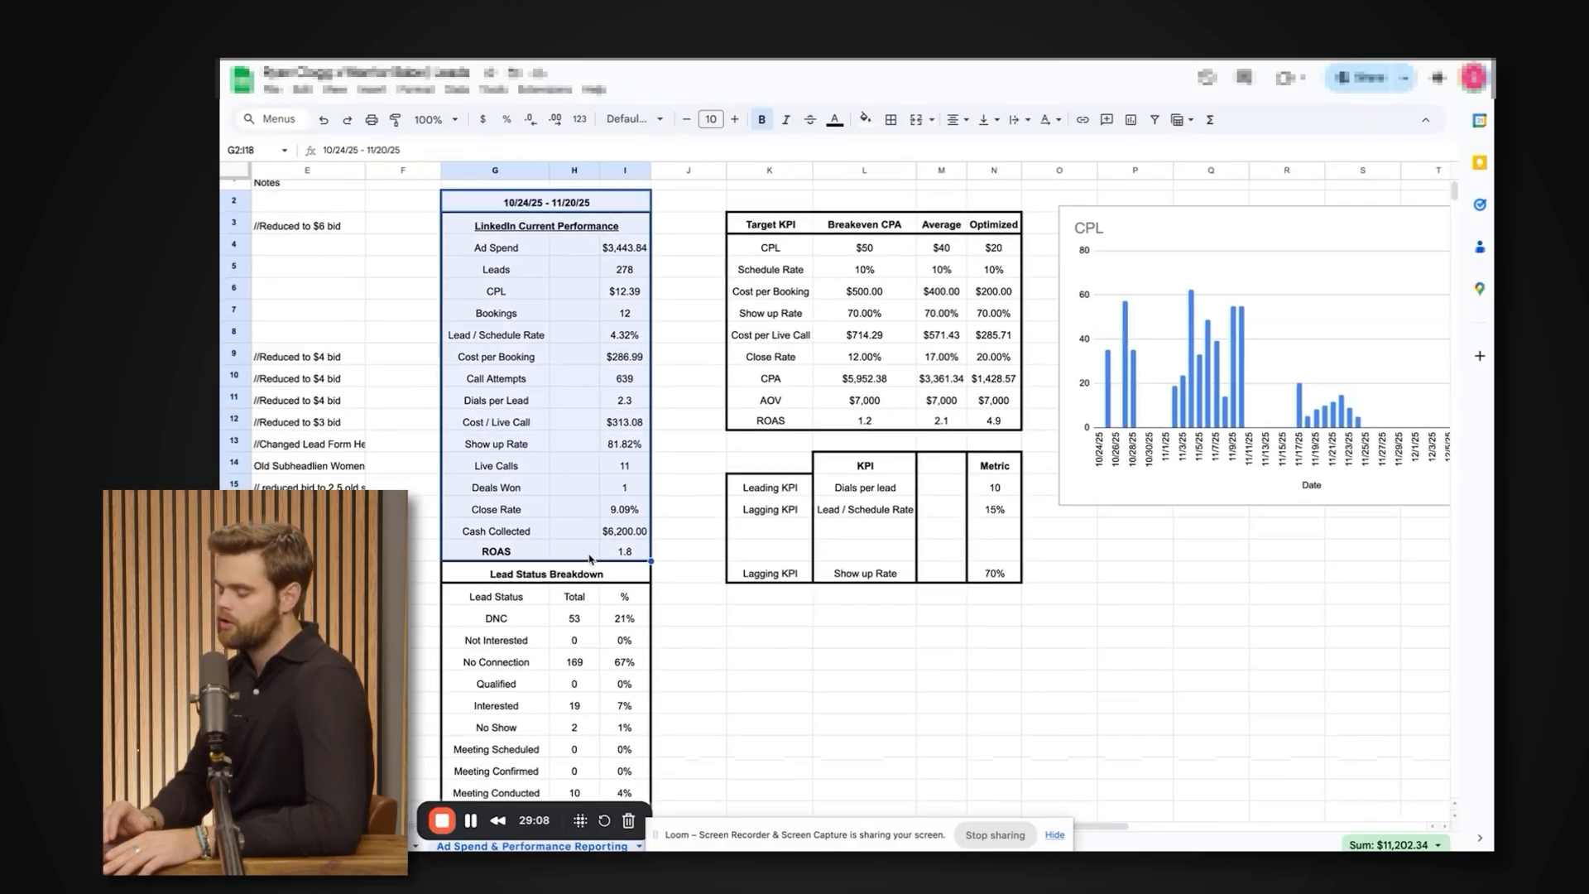
scroll(590, 560, left, 1)
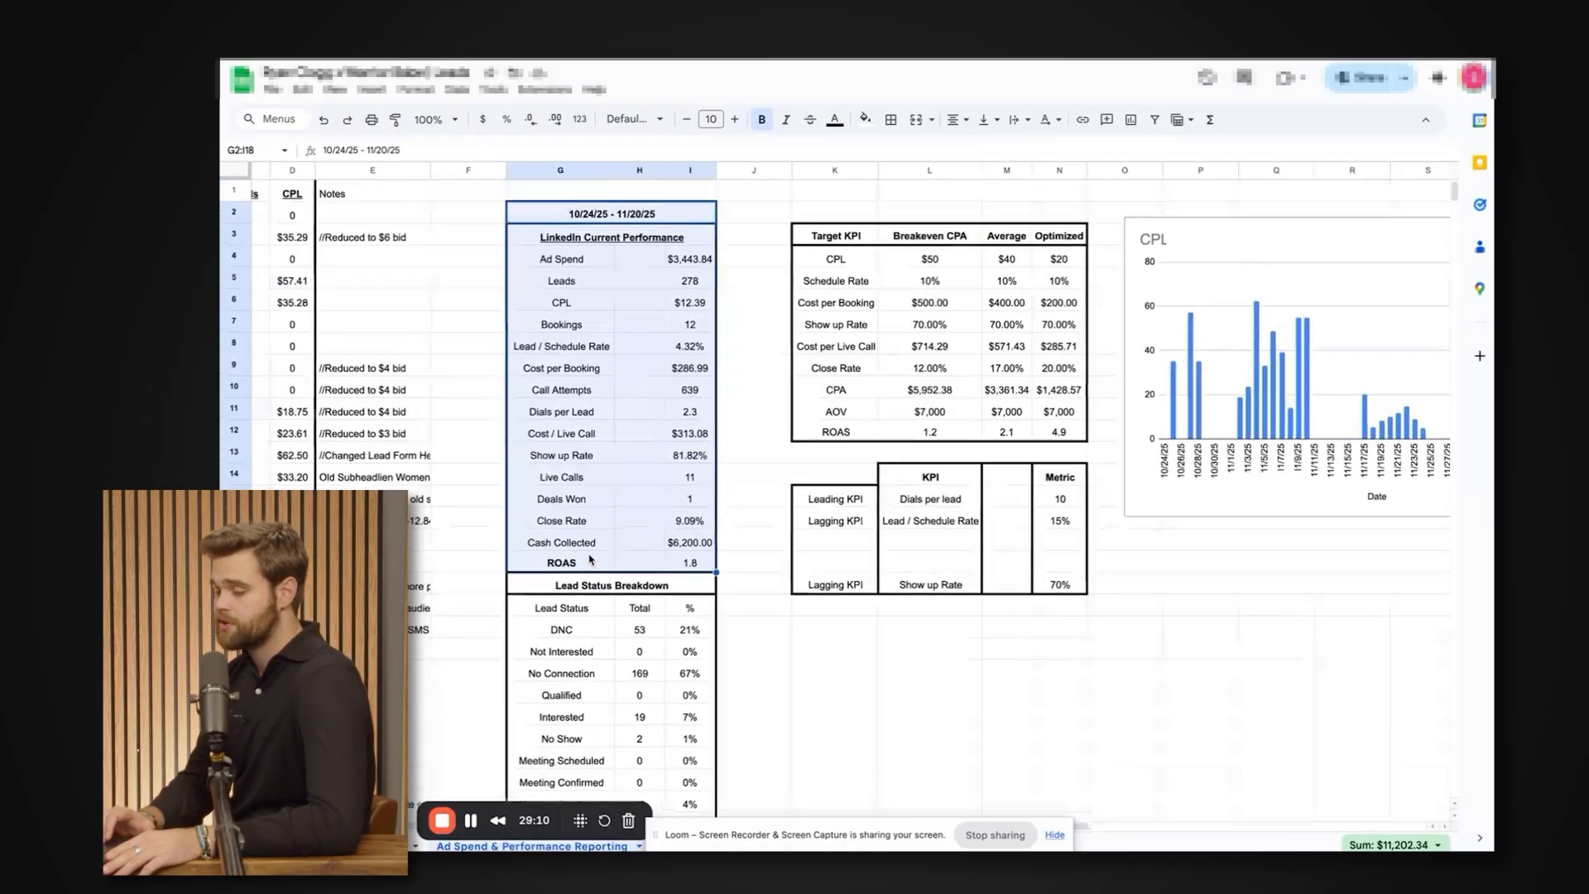
Highlight the figures from Ad Spend to the Lead Status Breakdown heading and review the status rows and daily notes.
drag(695, 262, 580, 581)
scroll(579, 581, down, 5)
scroll(579, 581, left, 2)
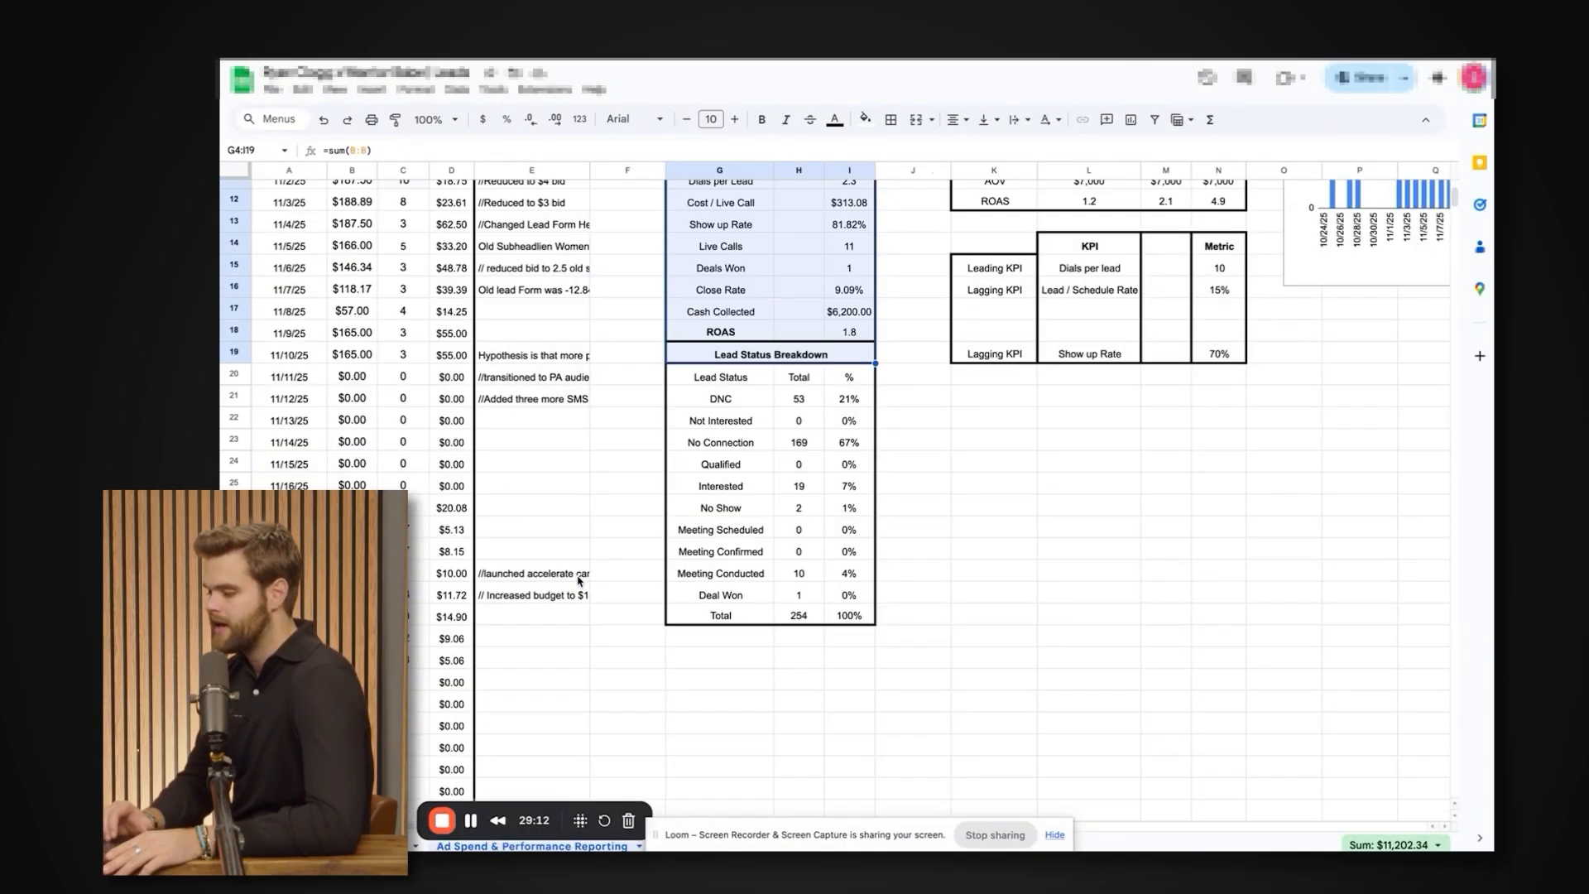
scroll(815, 419, up, 4)
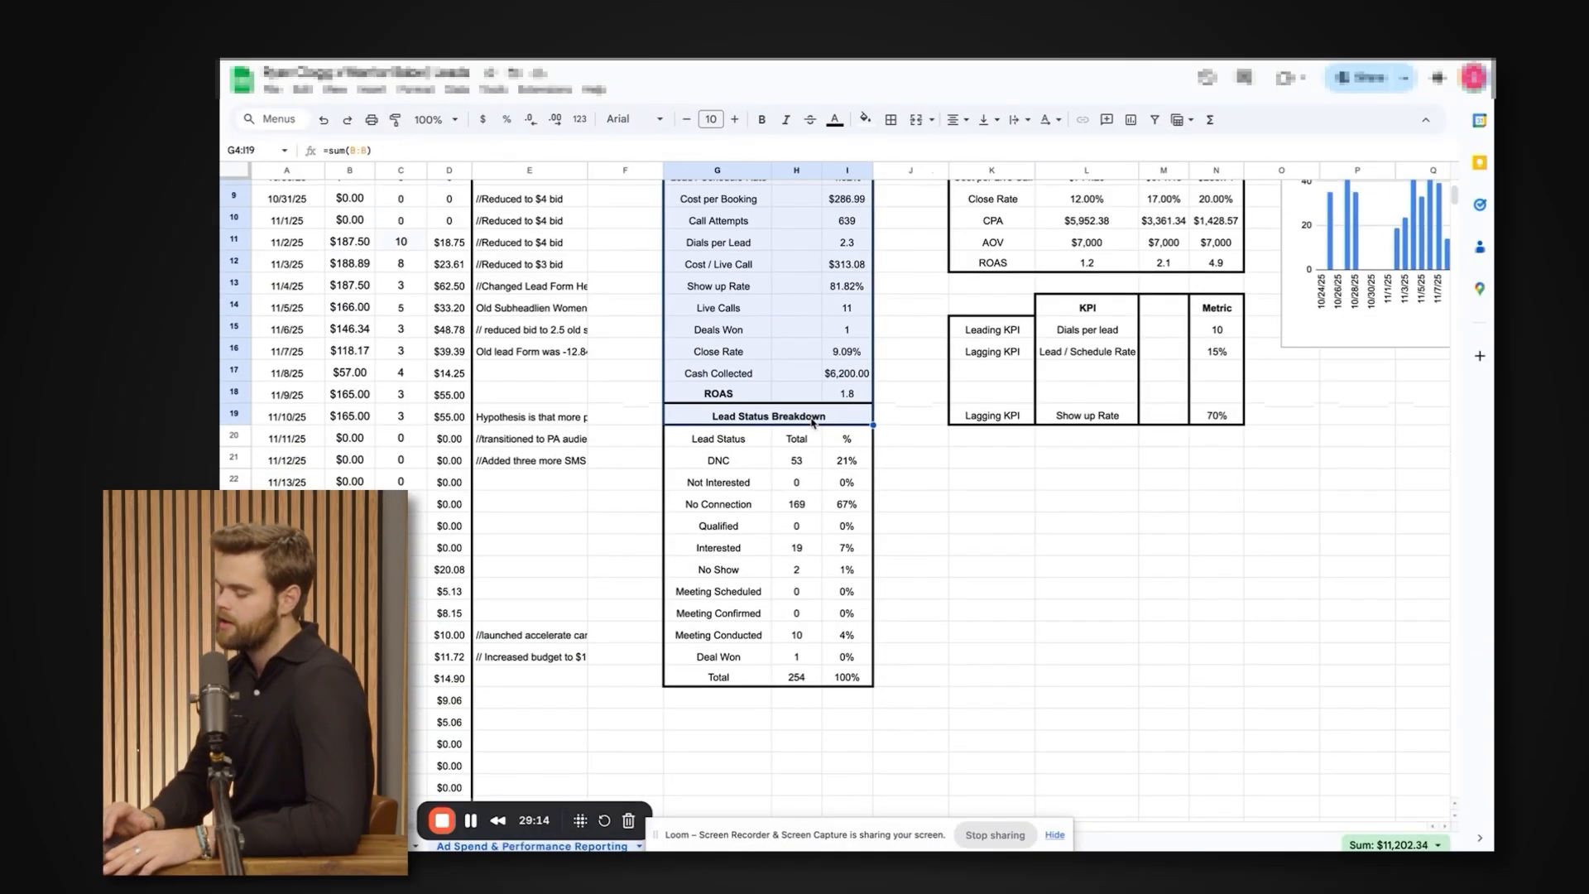
scroll(815, 422, right, 1)
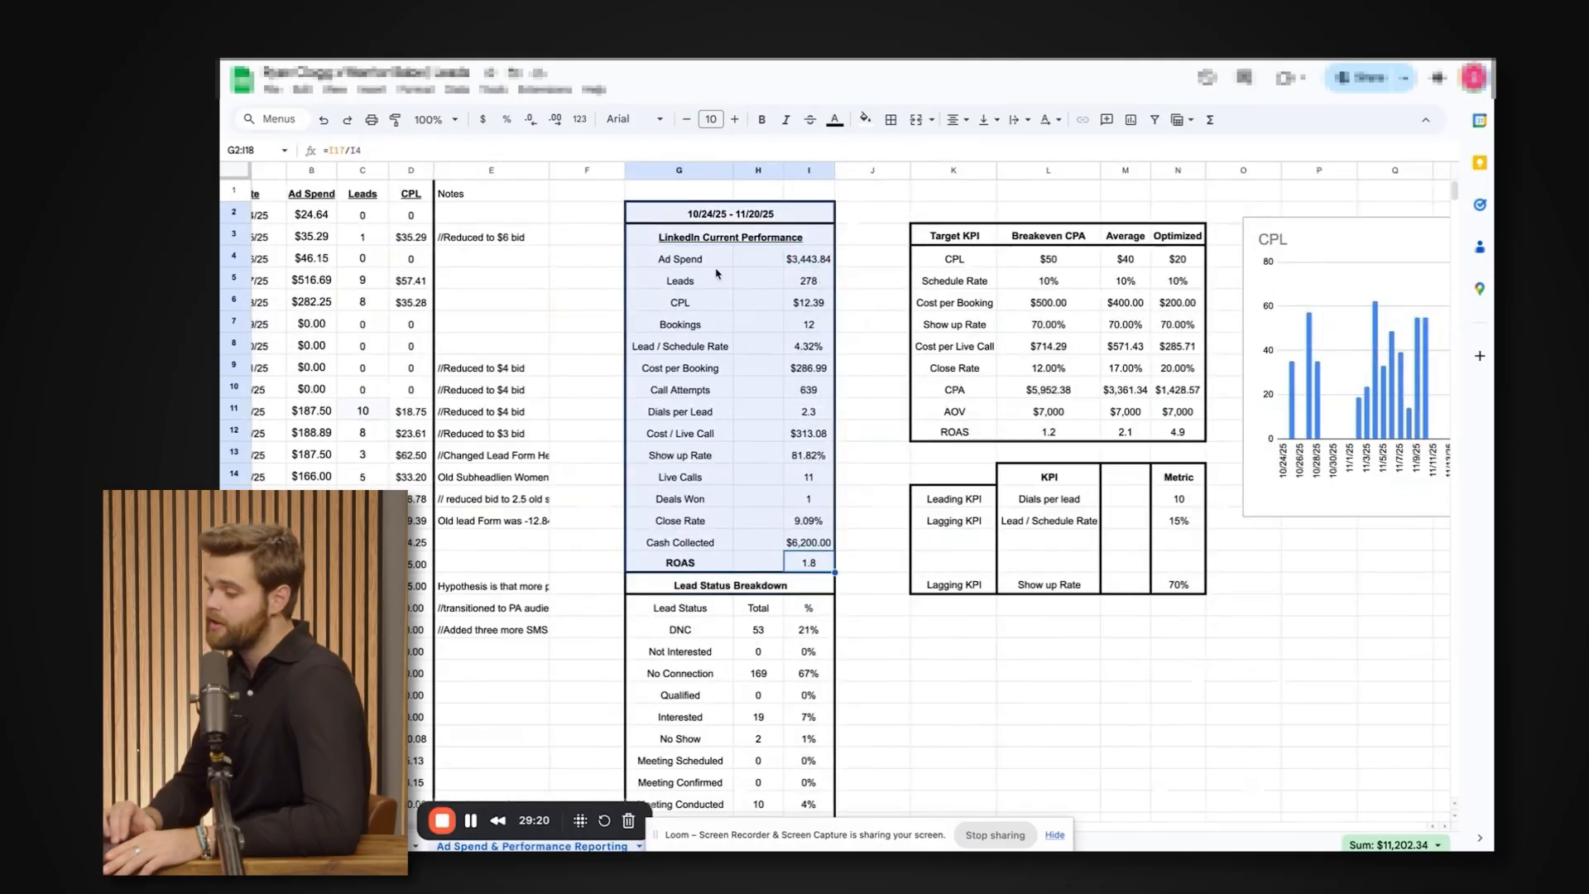
Highlight the 10/24/25 - 11/20/25 performance results through ROAS again and view them alongside the target KPIs and CPL chart.
click(716, 297)
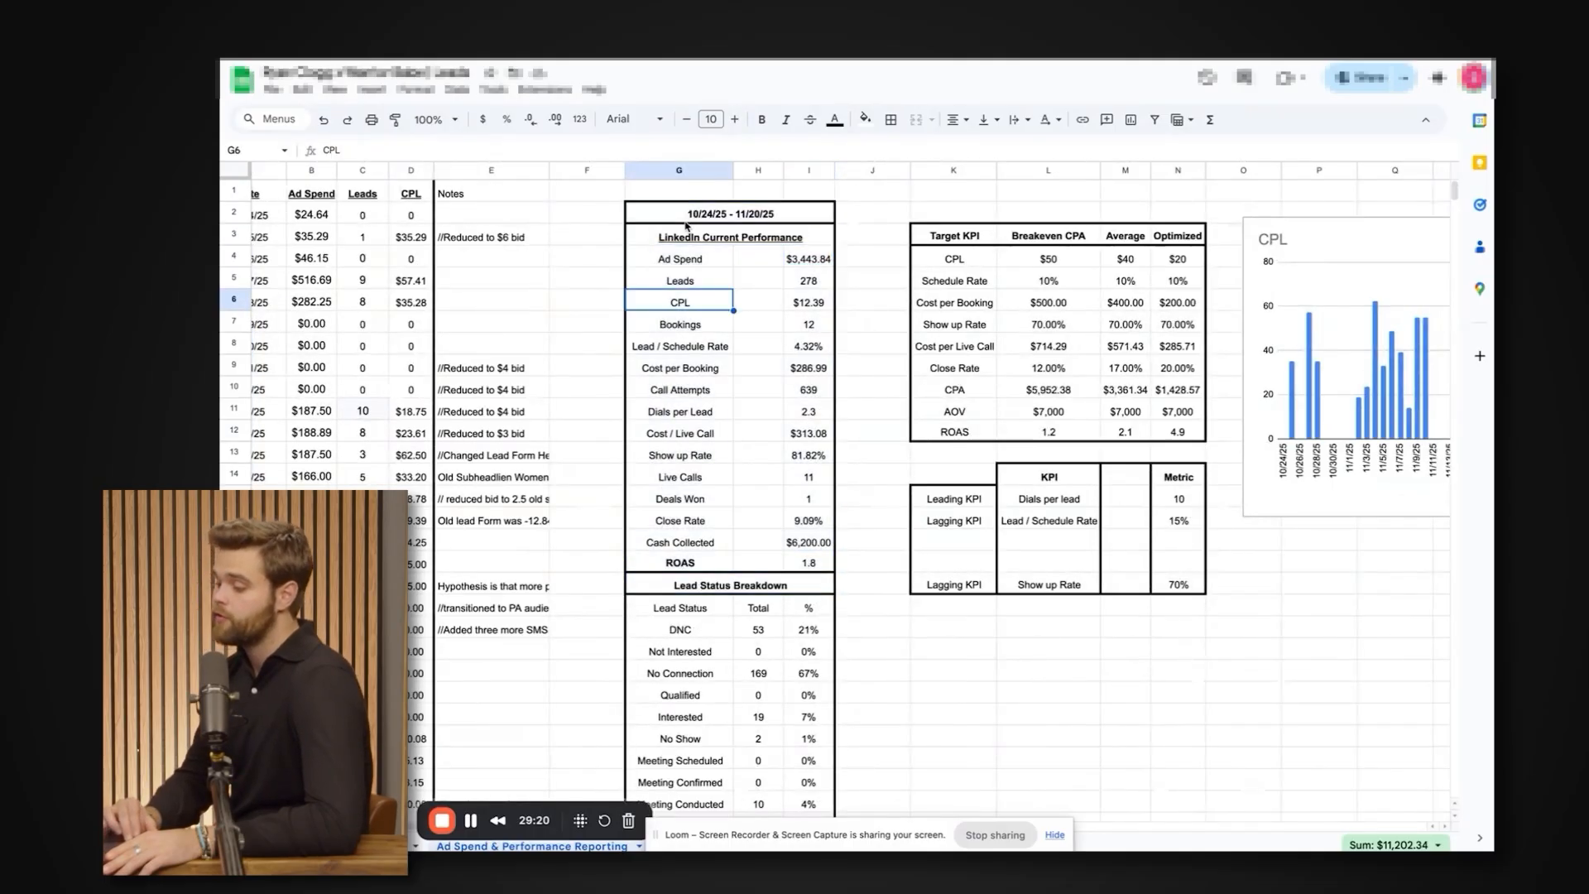
drag(685, 217, 795, 570)
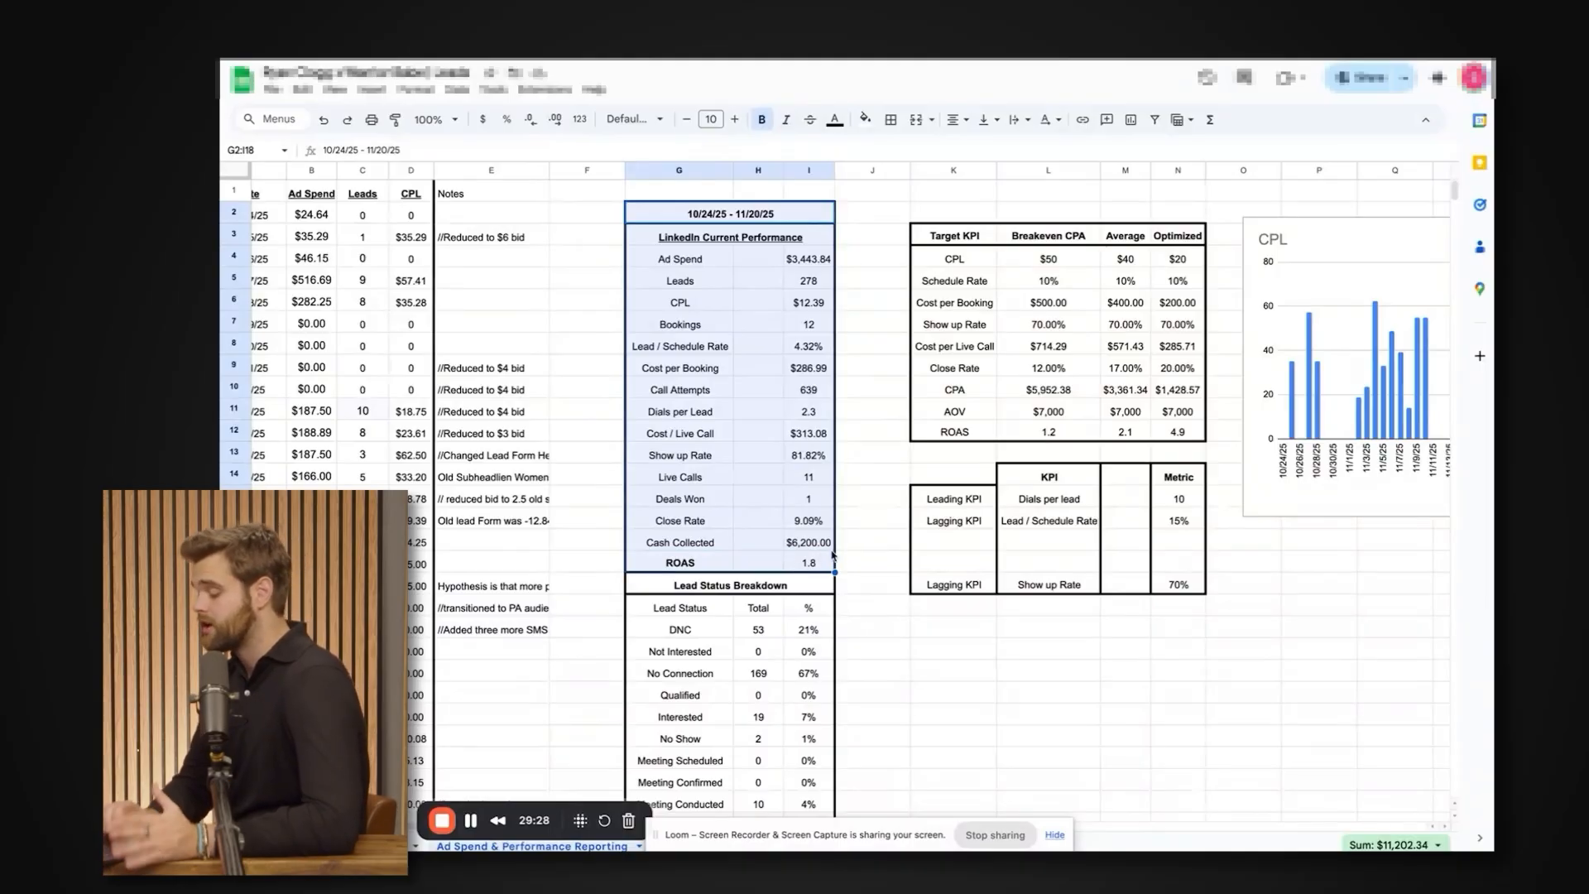
drag(795, 567, 709, 259)
scroll(828, 348, right, 5)
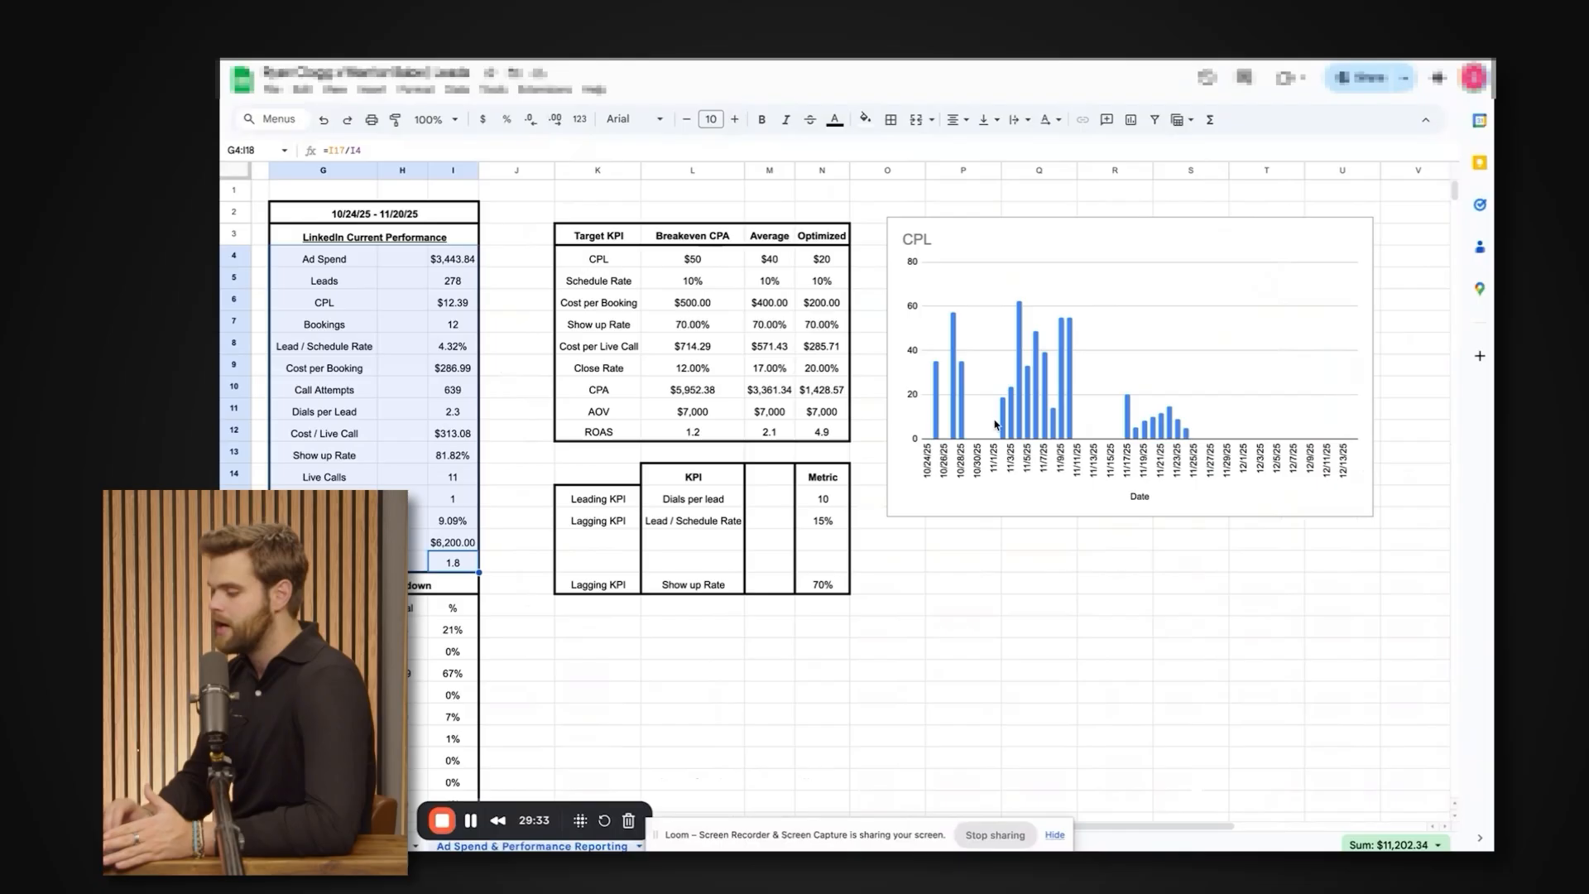